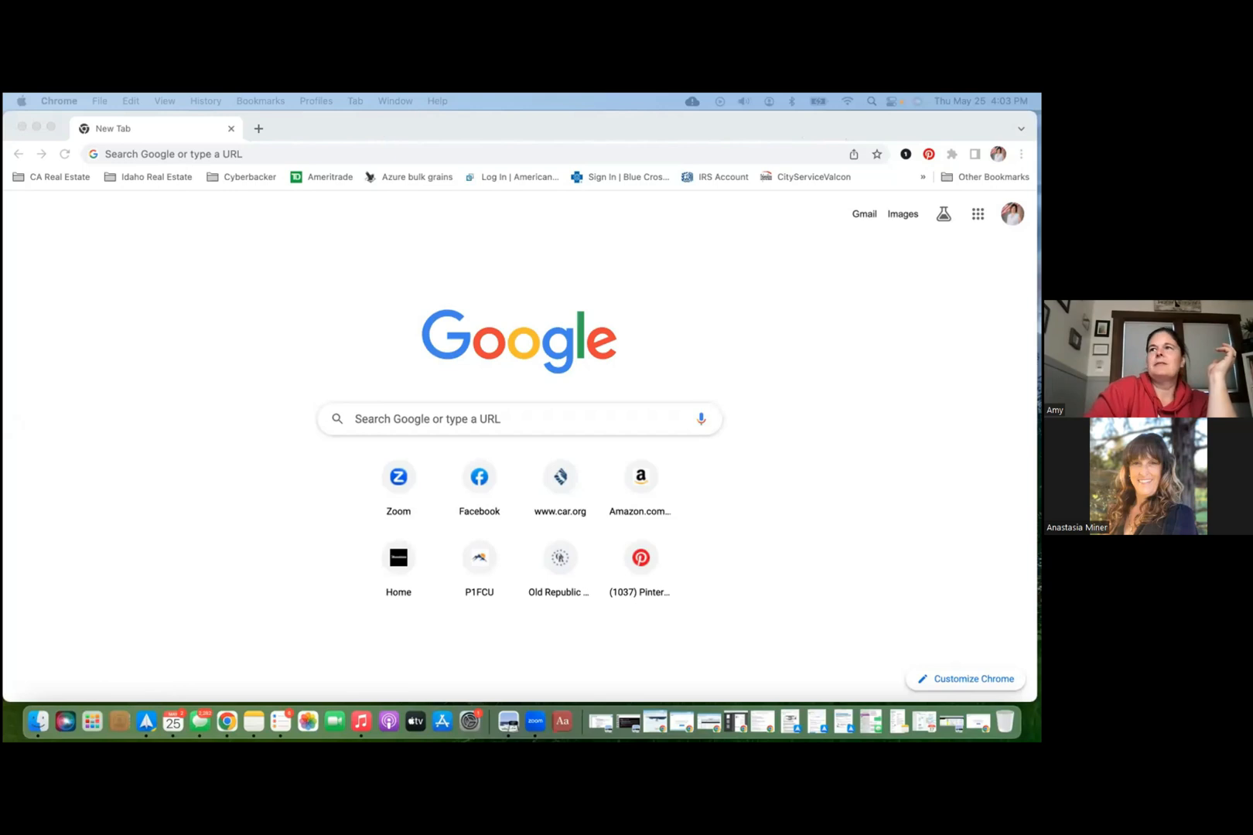
# Step: Open the jotform.com website and load the account's list of forms
pyautogui.click(533, 193)
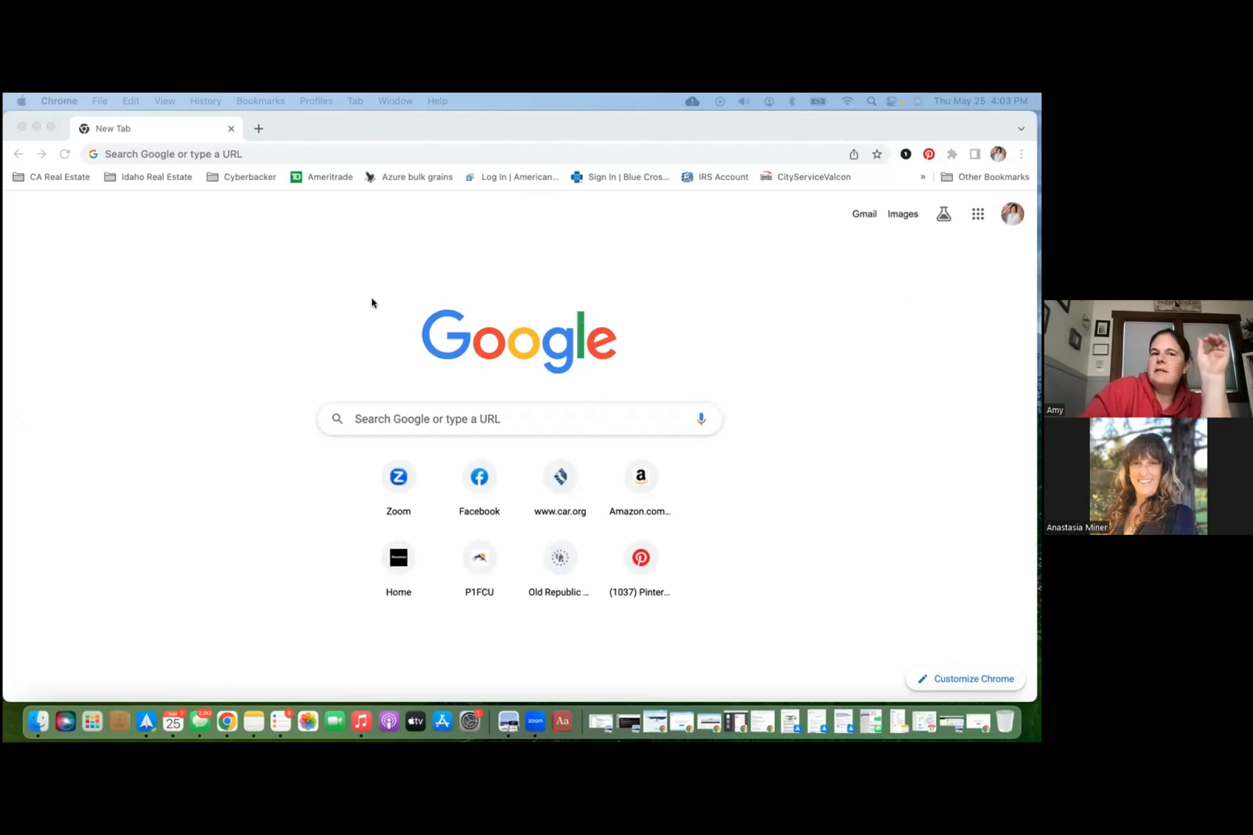
pyautogui.click(399, 160)
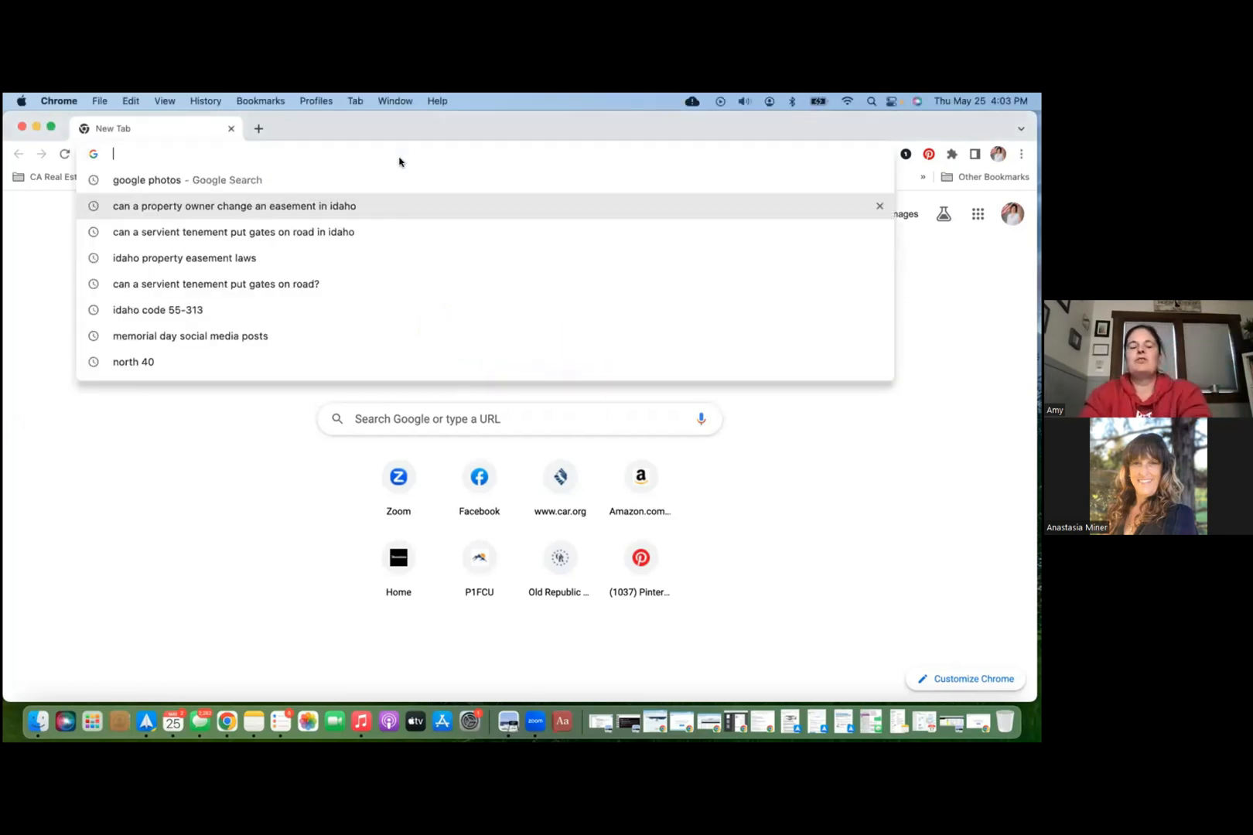
pyautogui.write('jot')
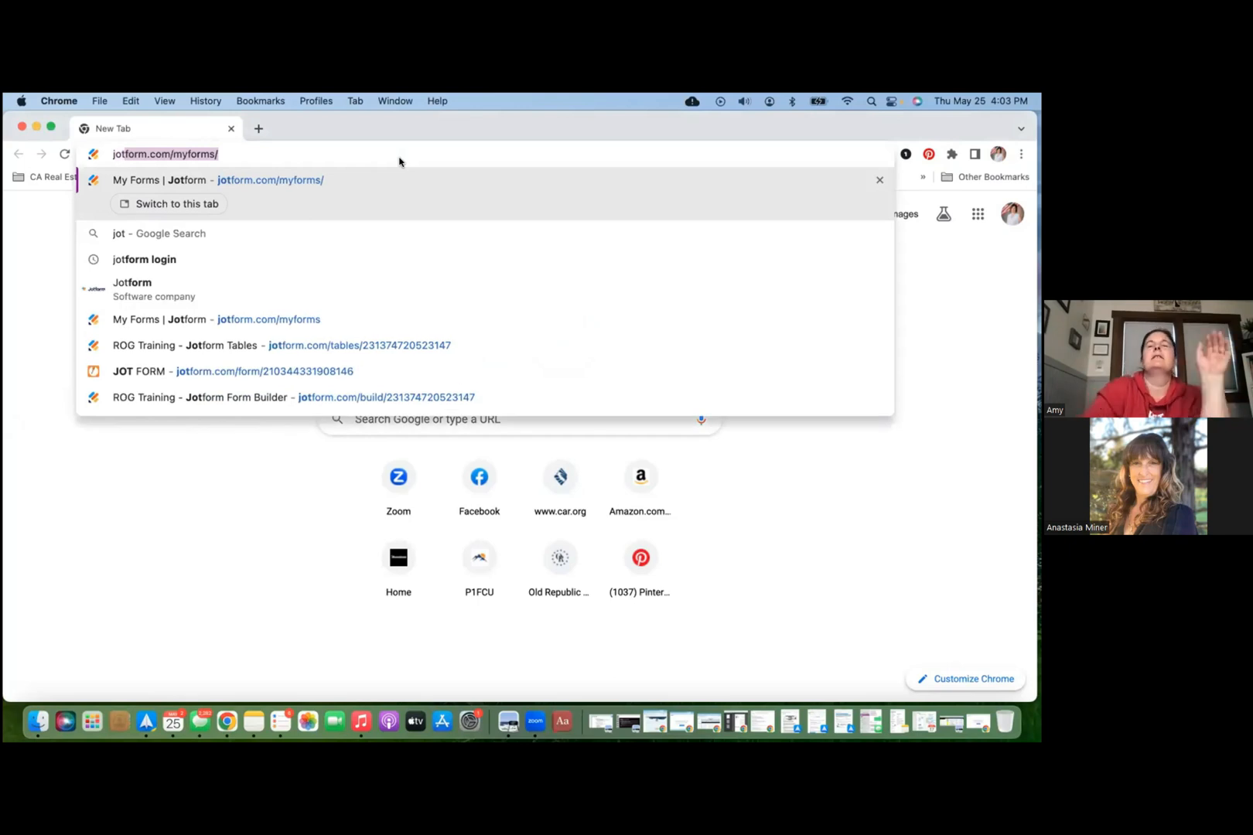
pyautogui.press('Right')
pyautogui.press('BackSpace')
pyautogui.press('BackSpace')
pyautogui.press('BackSpace')
pyautogui.press('BackSpace')
pyautogui.press('BackSpace')
pyautogui.press('BackSpace')
pyautogui.press('BackSpace')
pyautogui.press('BackSpace')
pyautogui.press('BackSpace')
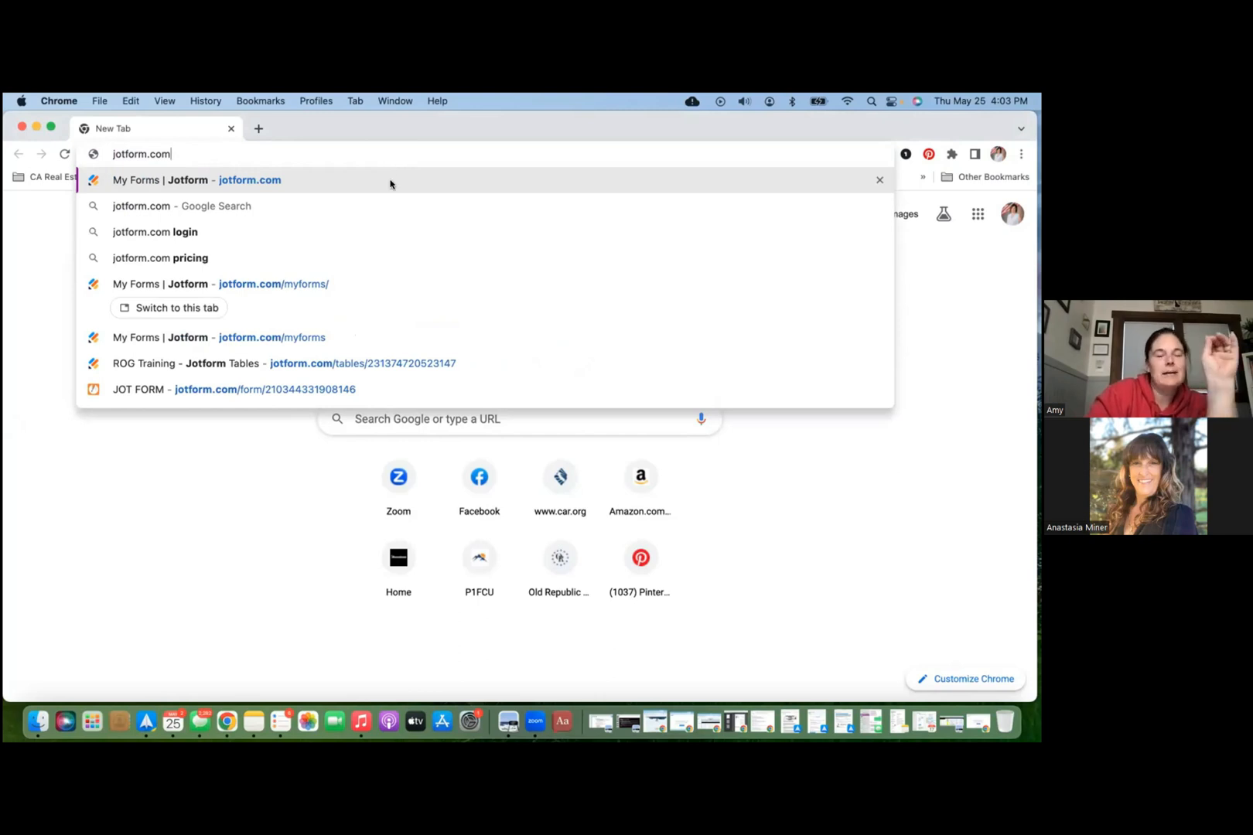
pyautogui.click(390, 183)
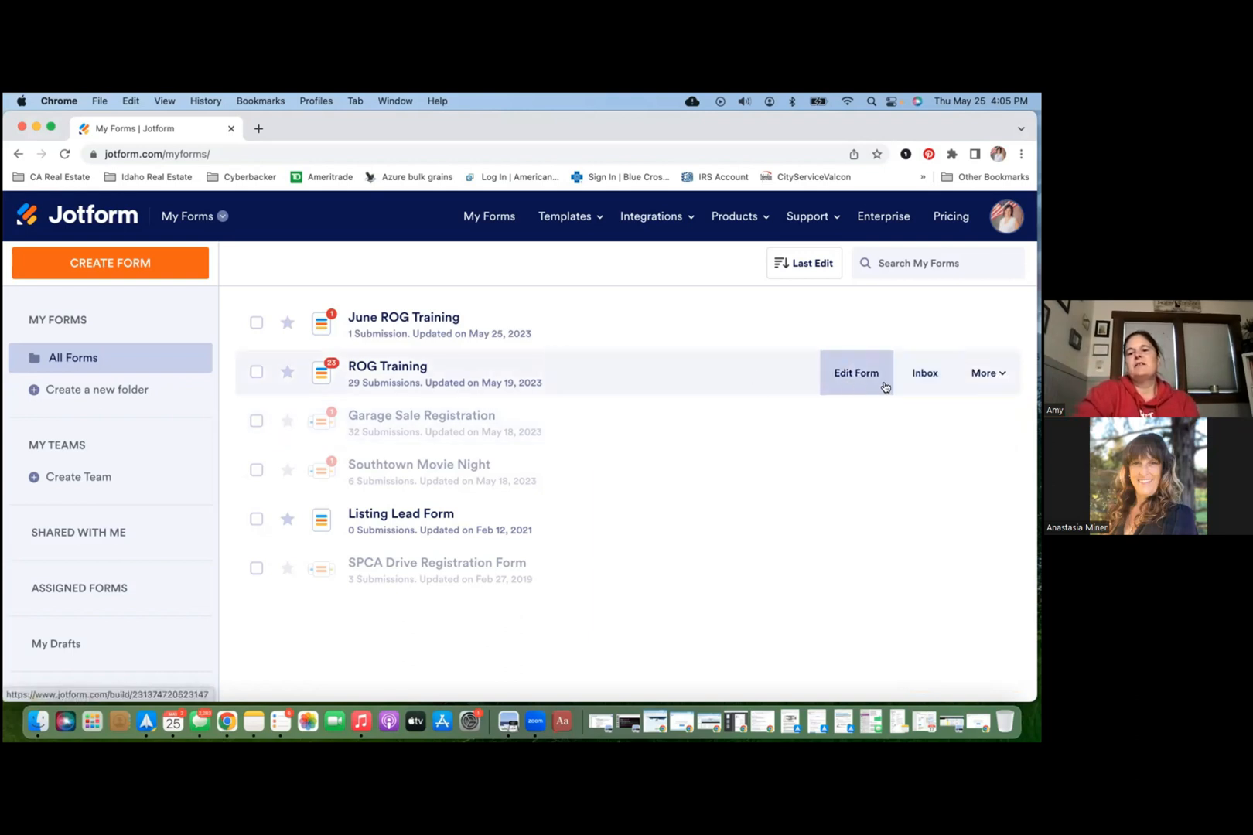
# Step: Look at the June ROG Training inbox and the ROG Training form in the builder, and return to the forms list
pyautogui.click(988, 374)
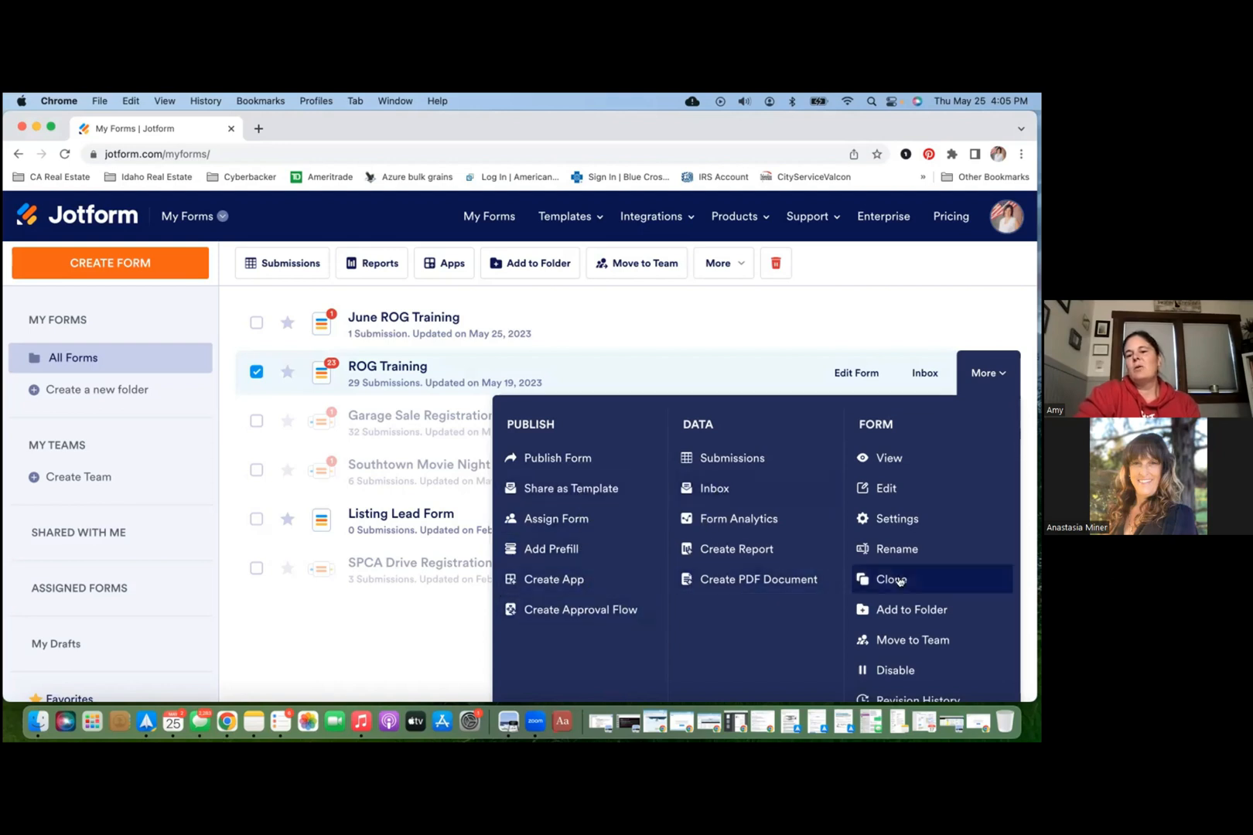
pyautogui.click(925, 325)
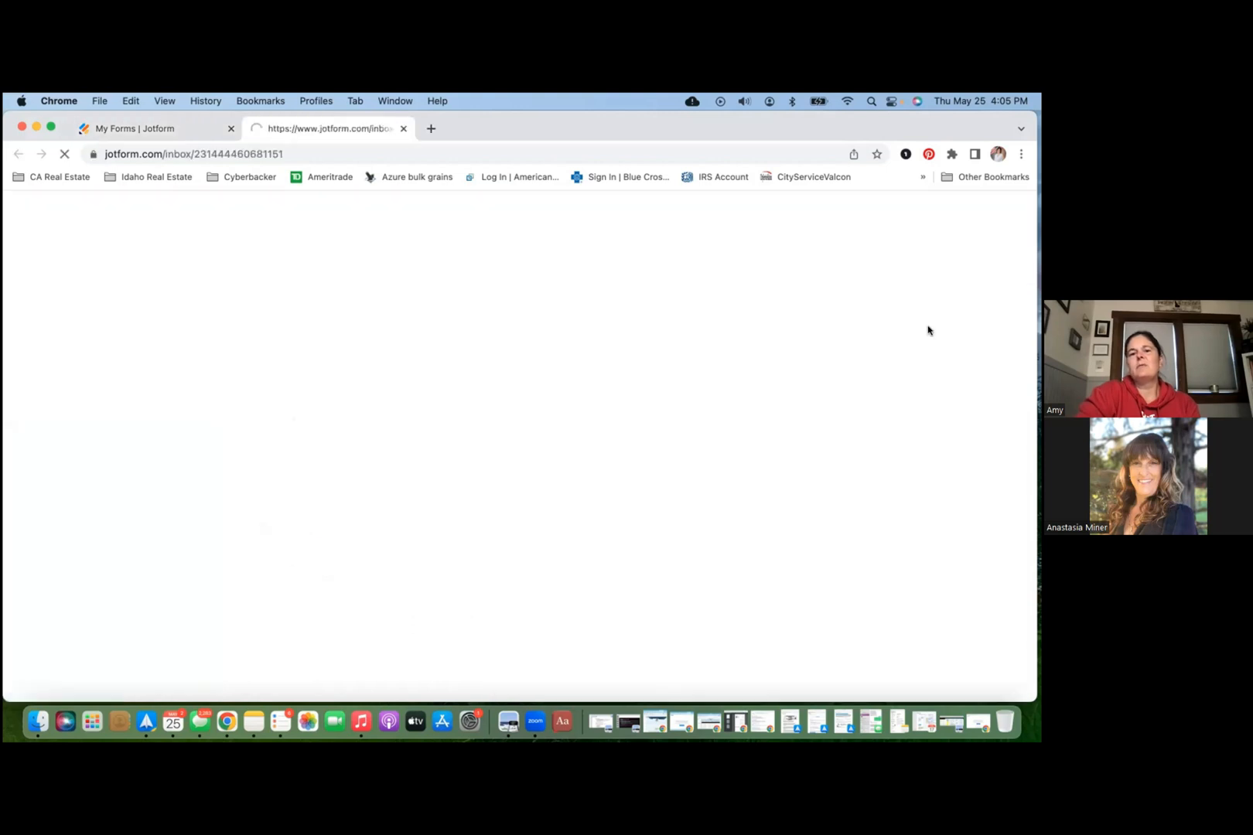
pyautogui.click(154, 128)
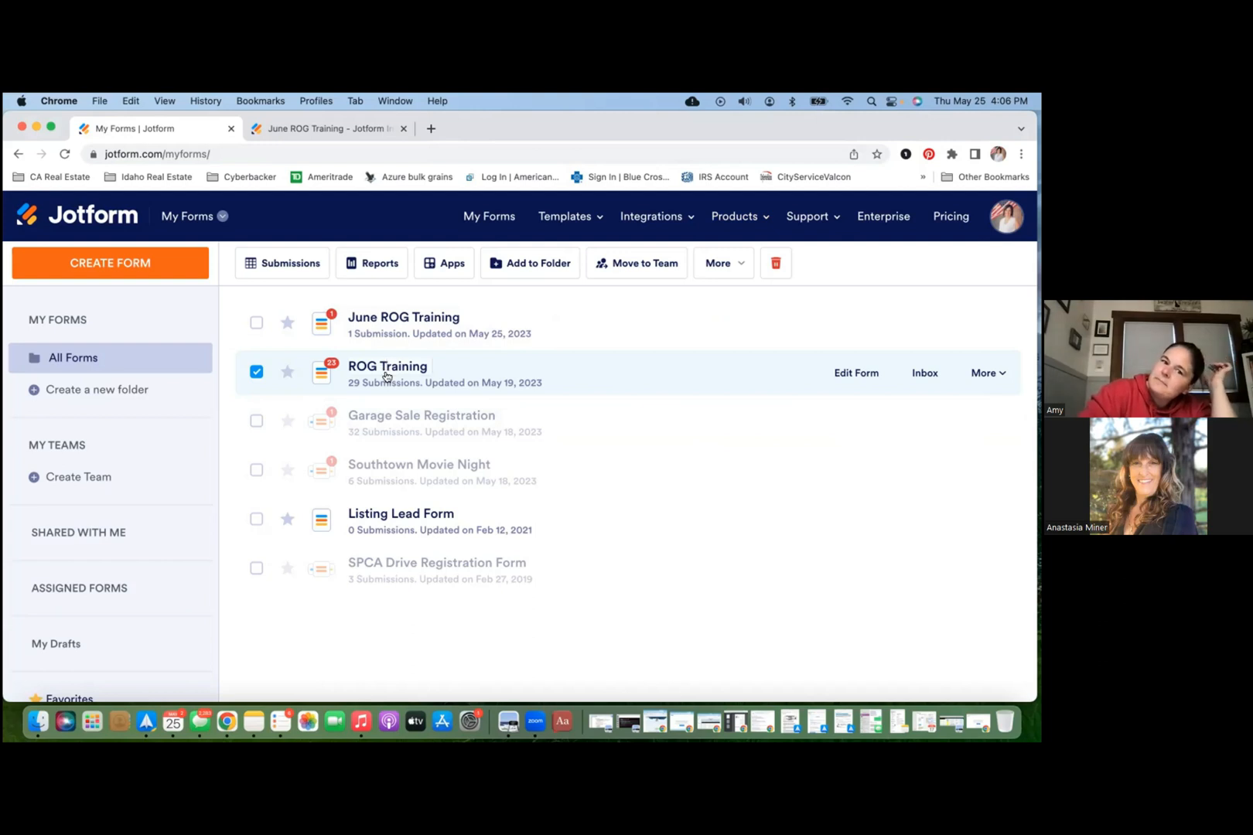
pyautogui.click(844, 373)
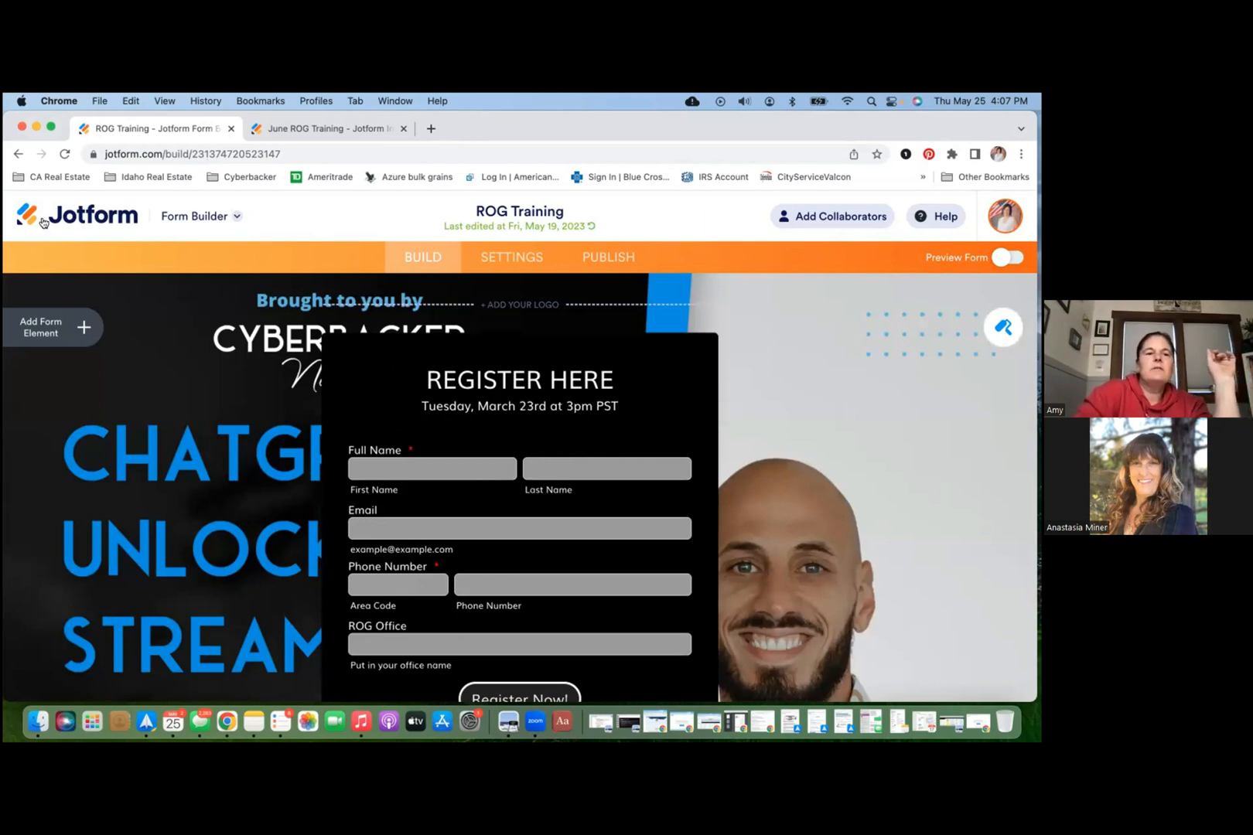
pyautogui.click(78, 212)
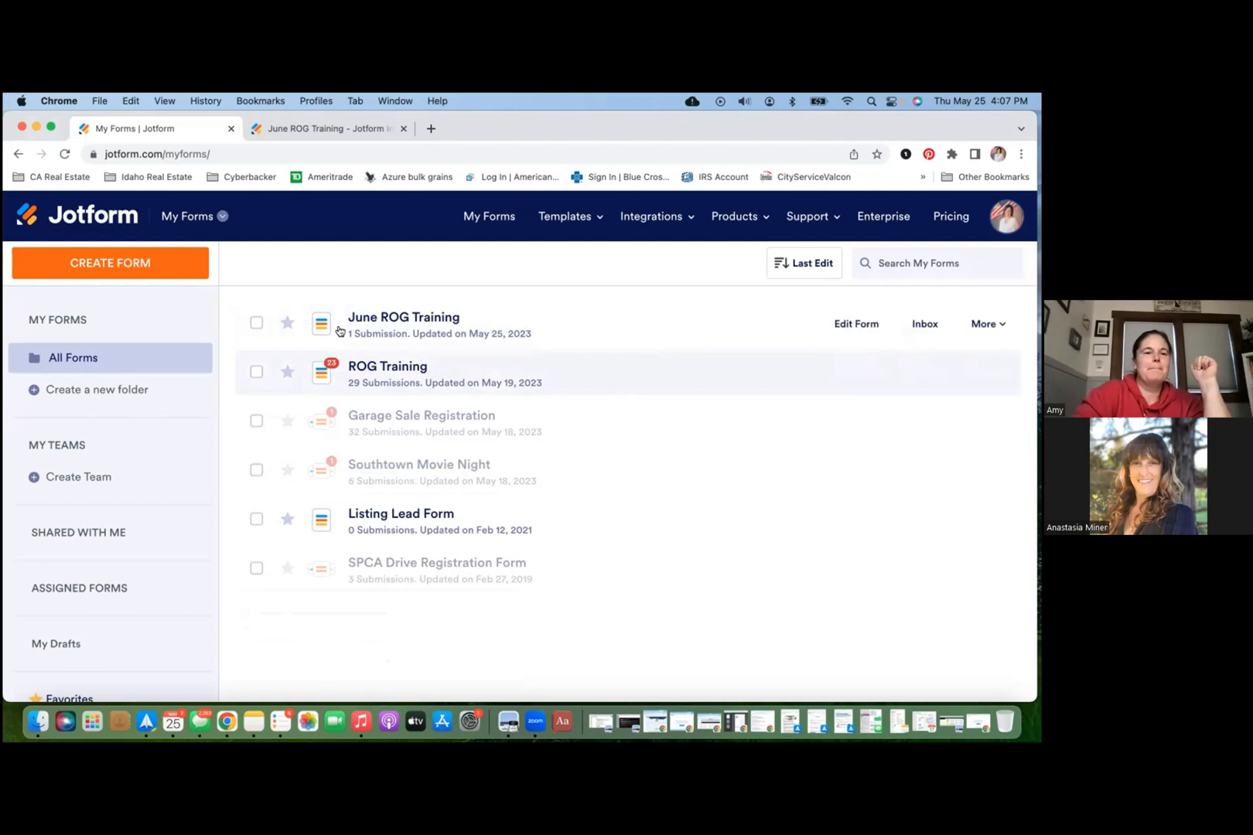
# Step: Create a new forms folder named FARM
pyautogui.click(132, 391)
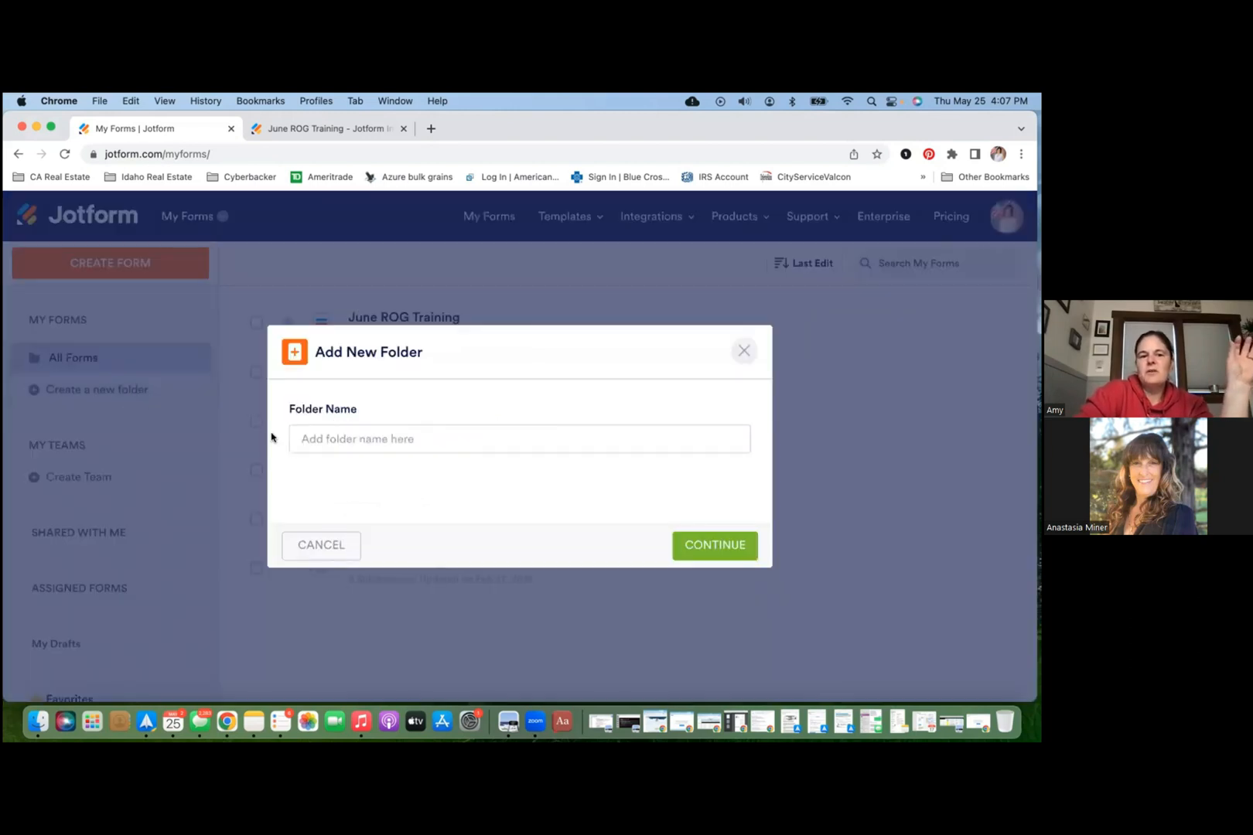
pyautogui.click(312, 428)
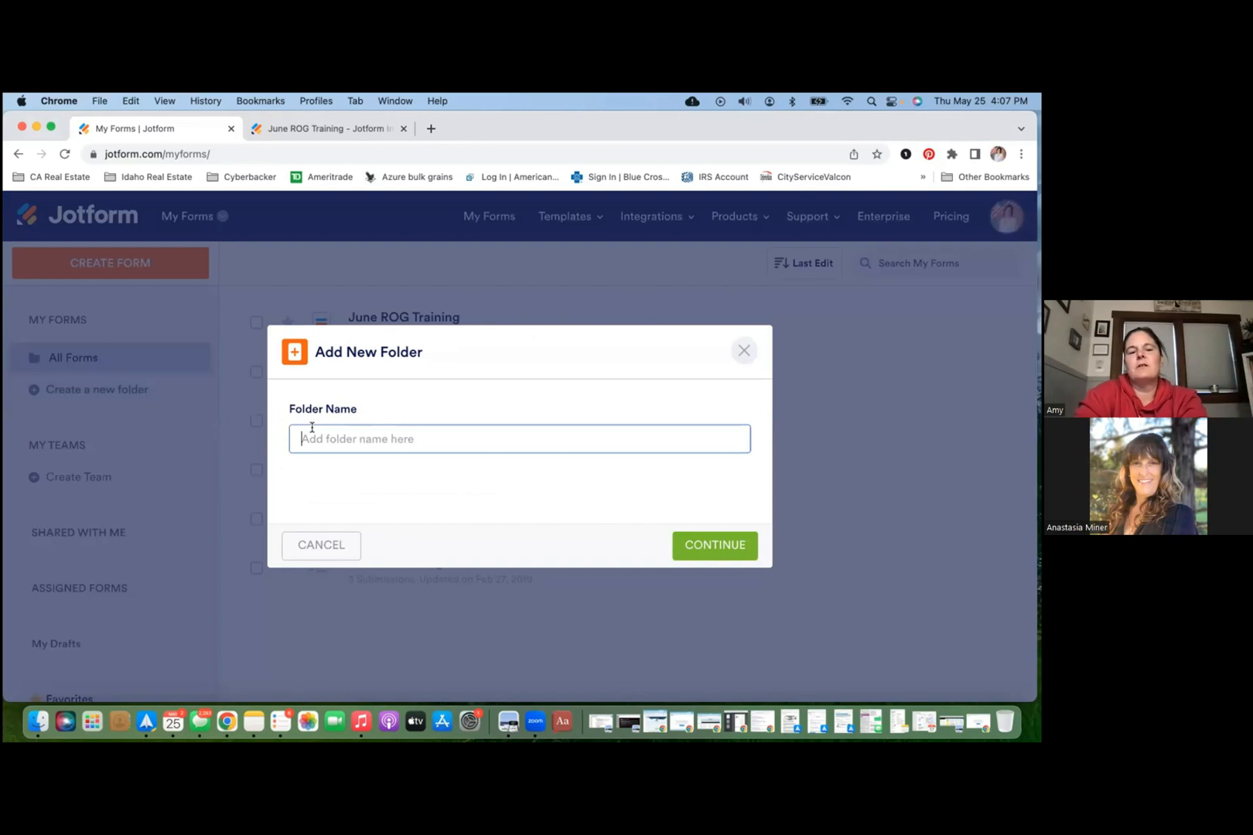
pyautogui.write('FARM')
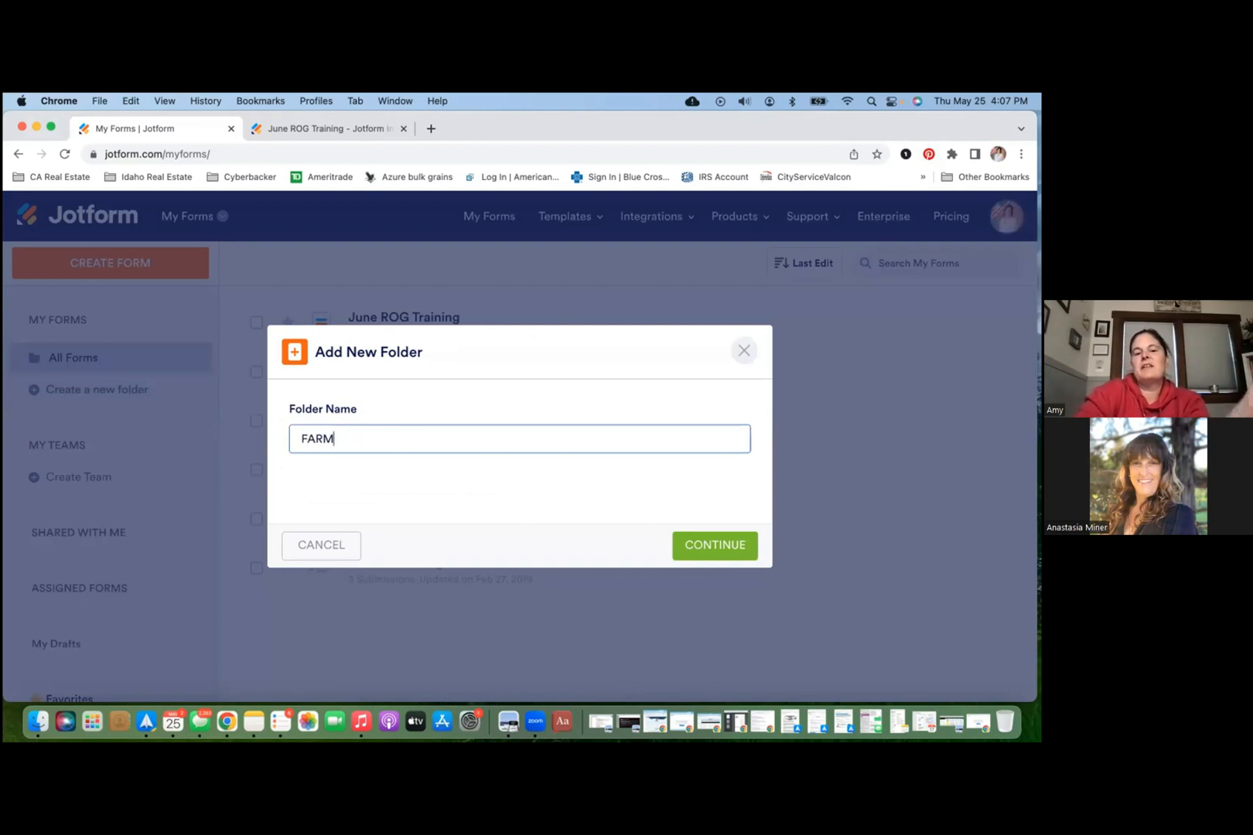
pyautogui.click(713, 545)
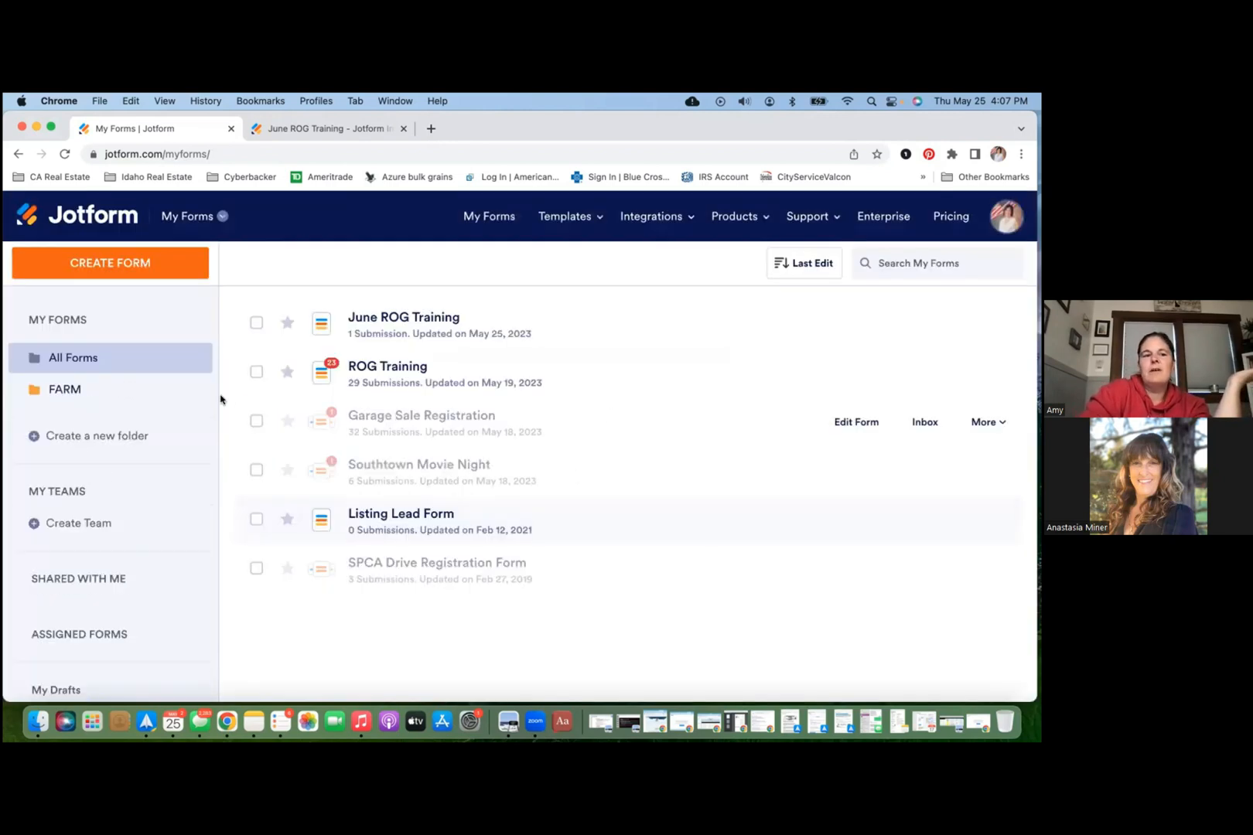
# Step: Create another forms folder named Social Media
pyautogui.click(87, 438)
pyautogui.click(320, 438)
pyautogui.write('So')
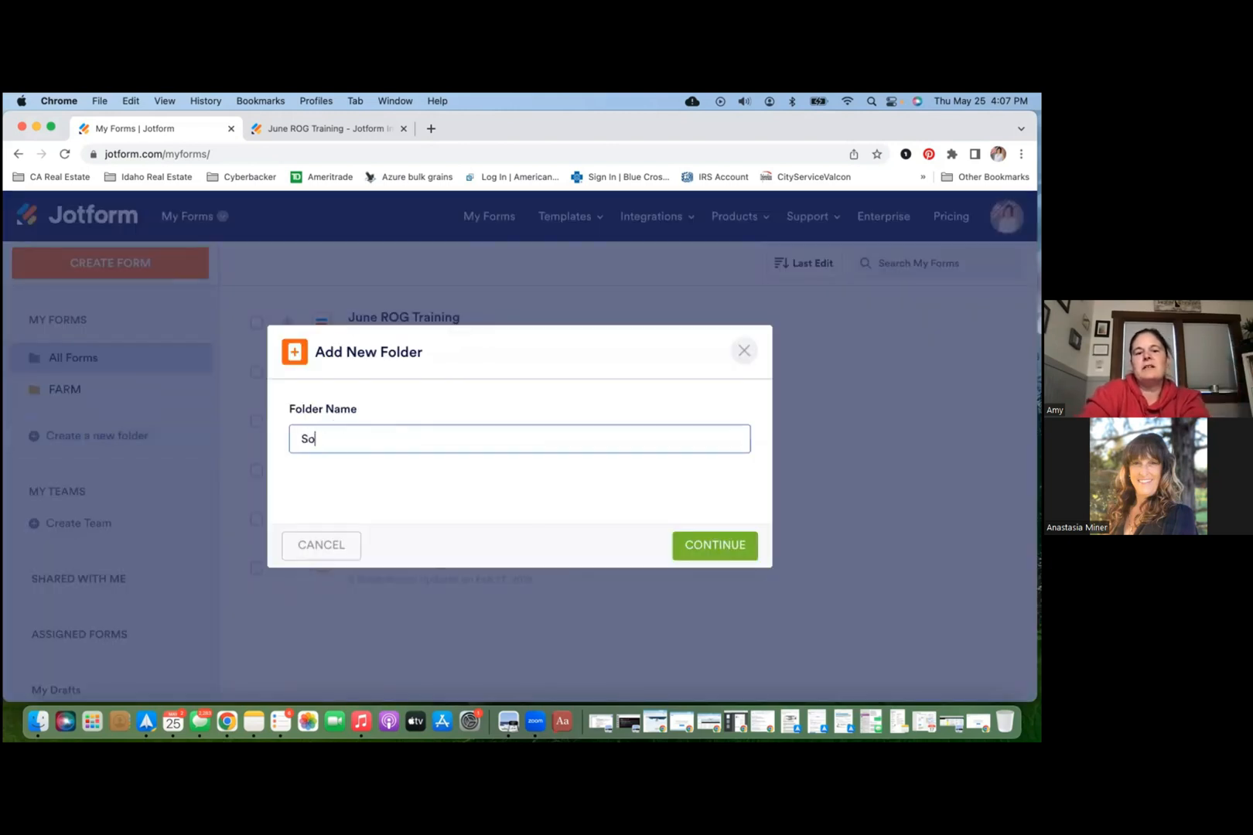
pyautogui.write('cial Media')
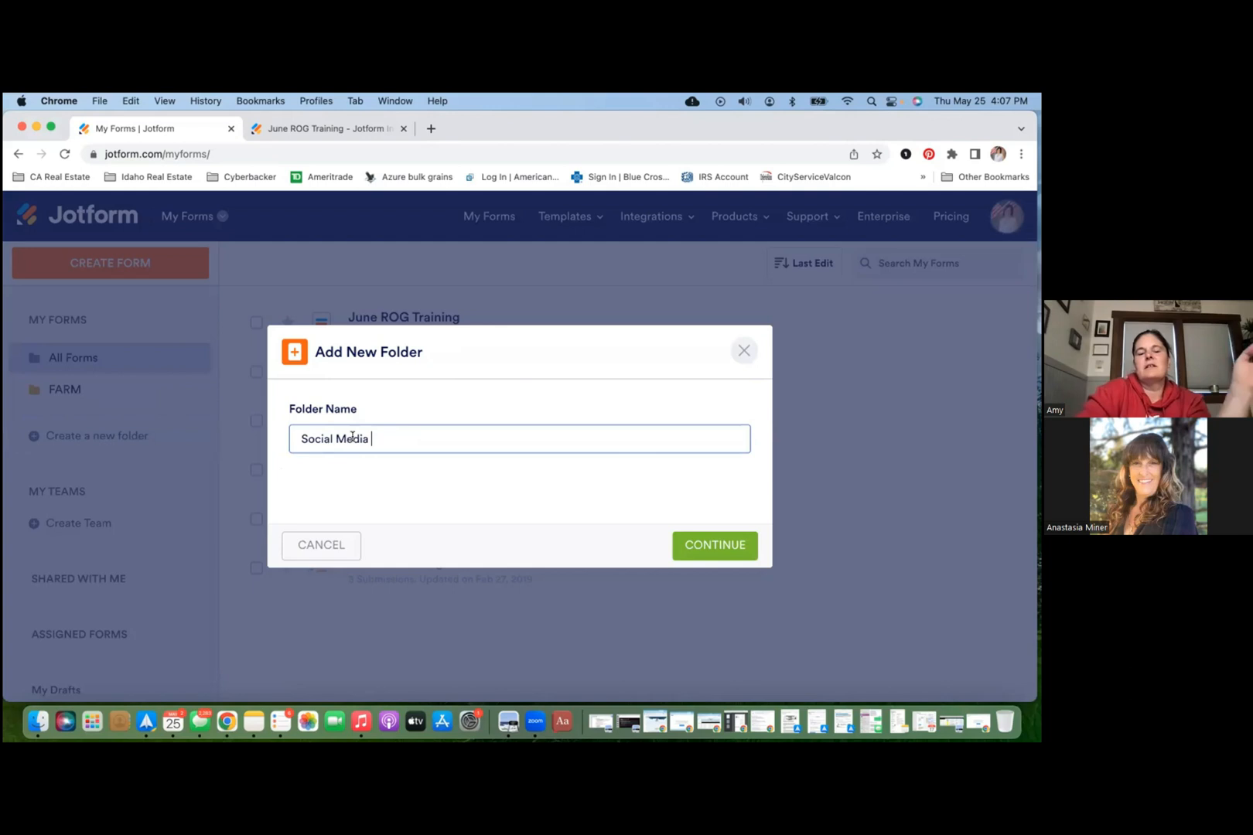
pyautogui.click(696, 543)
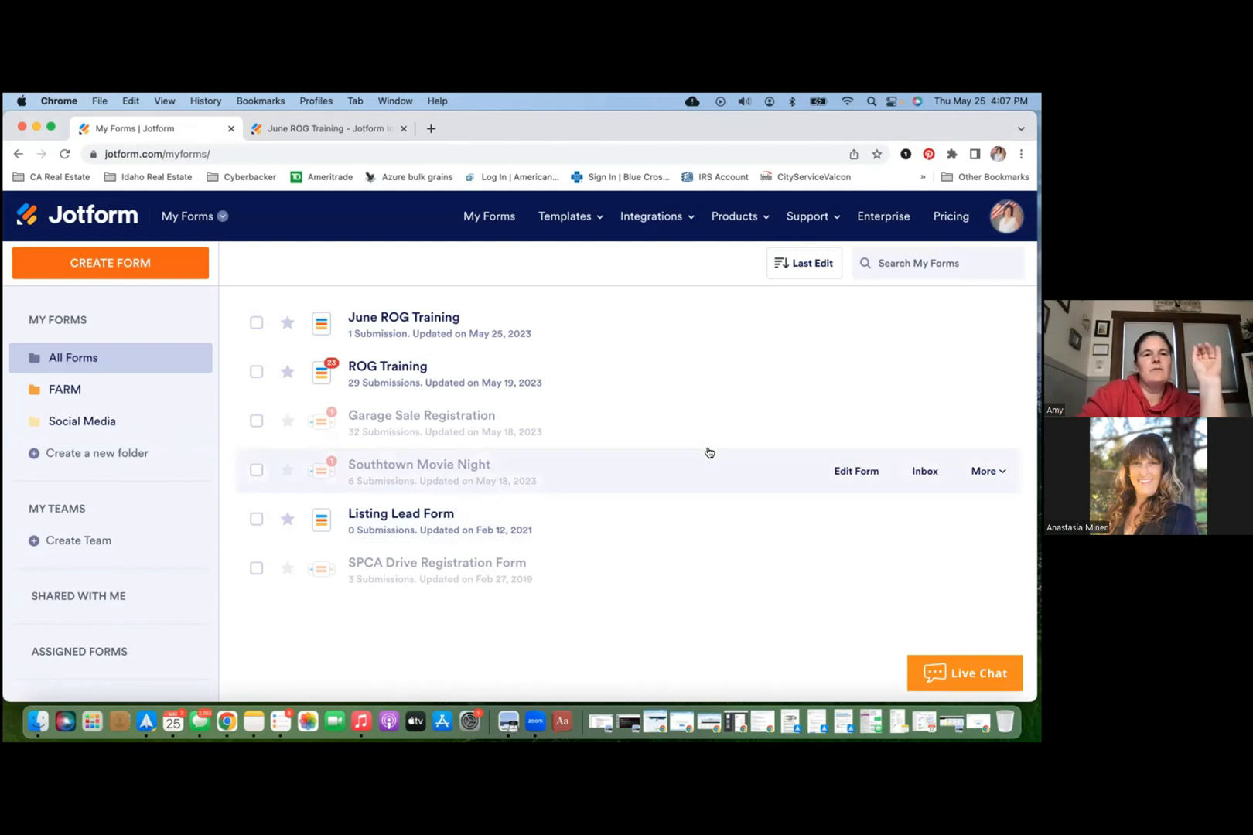
# Step: Start creating a new form based on a ready-made template
pyautogui.moveTo(806, 217)
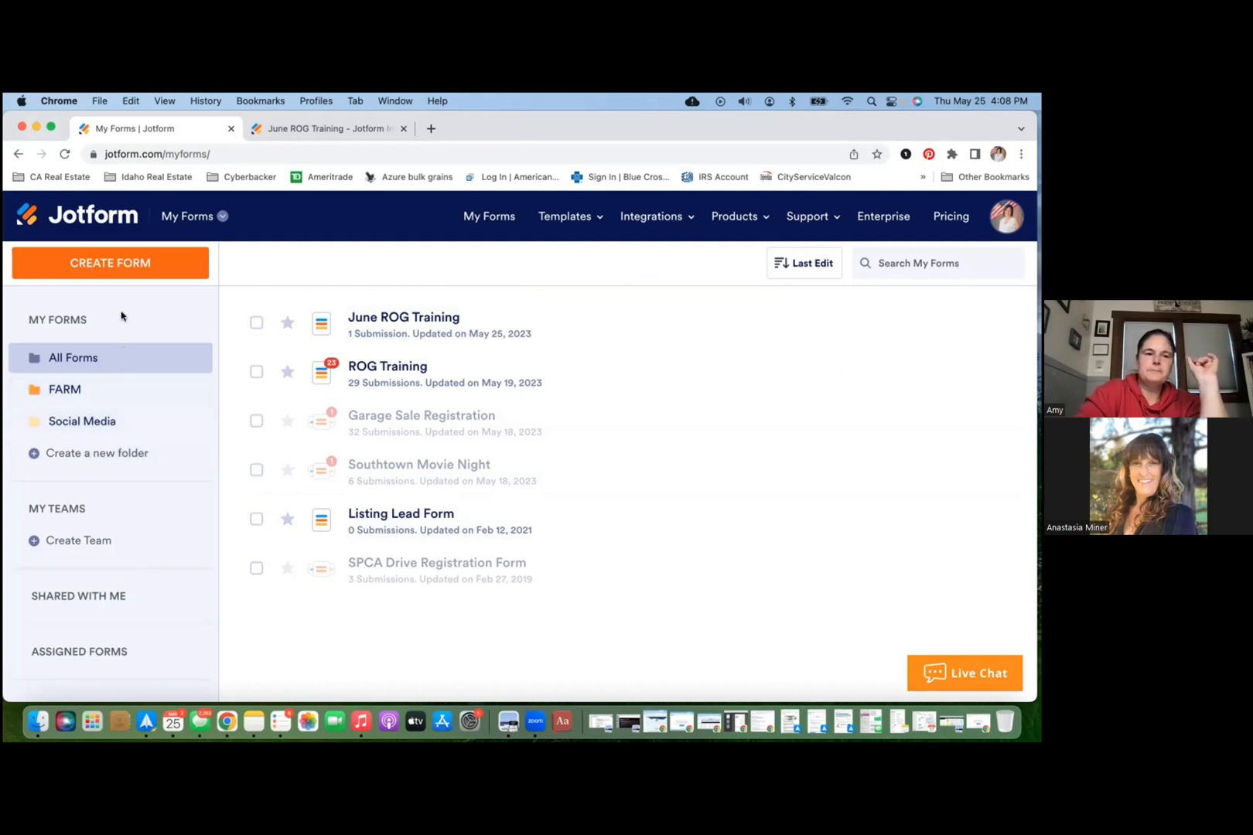
pyautogui.click(123, 266)
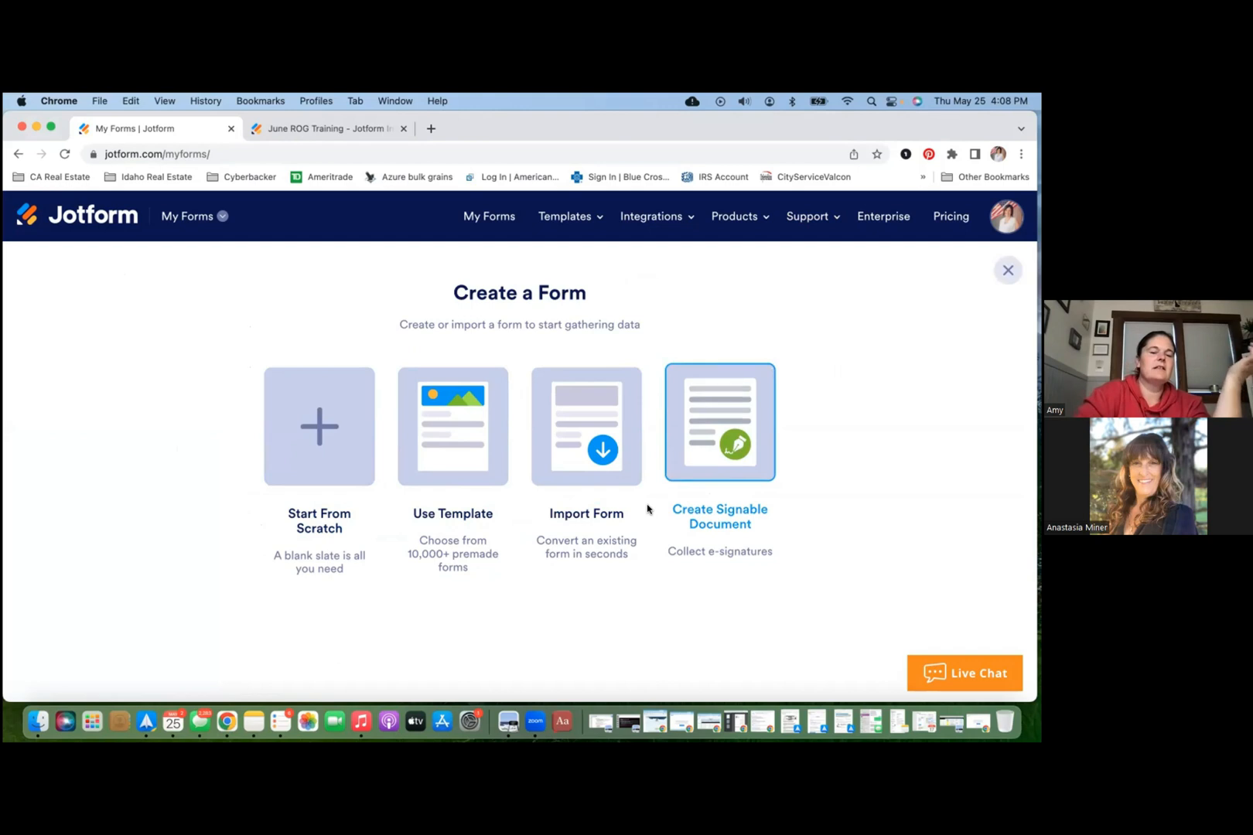
pyautogui.click(428, 465)
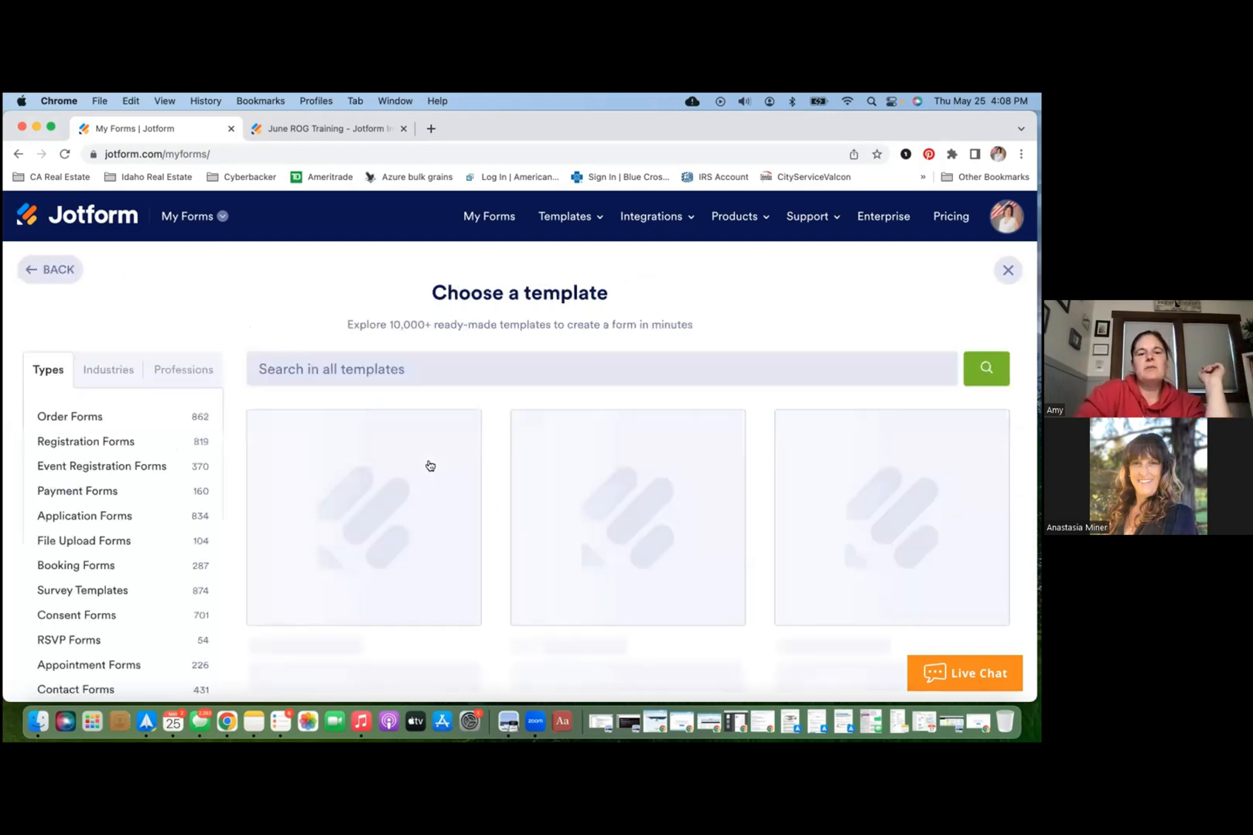
# Step: Browse the classic form templates and switch the template gallery to the Card layout
pyautogui.scroll(-8, 428, 464)
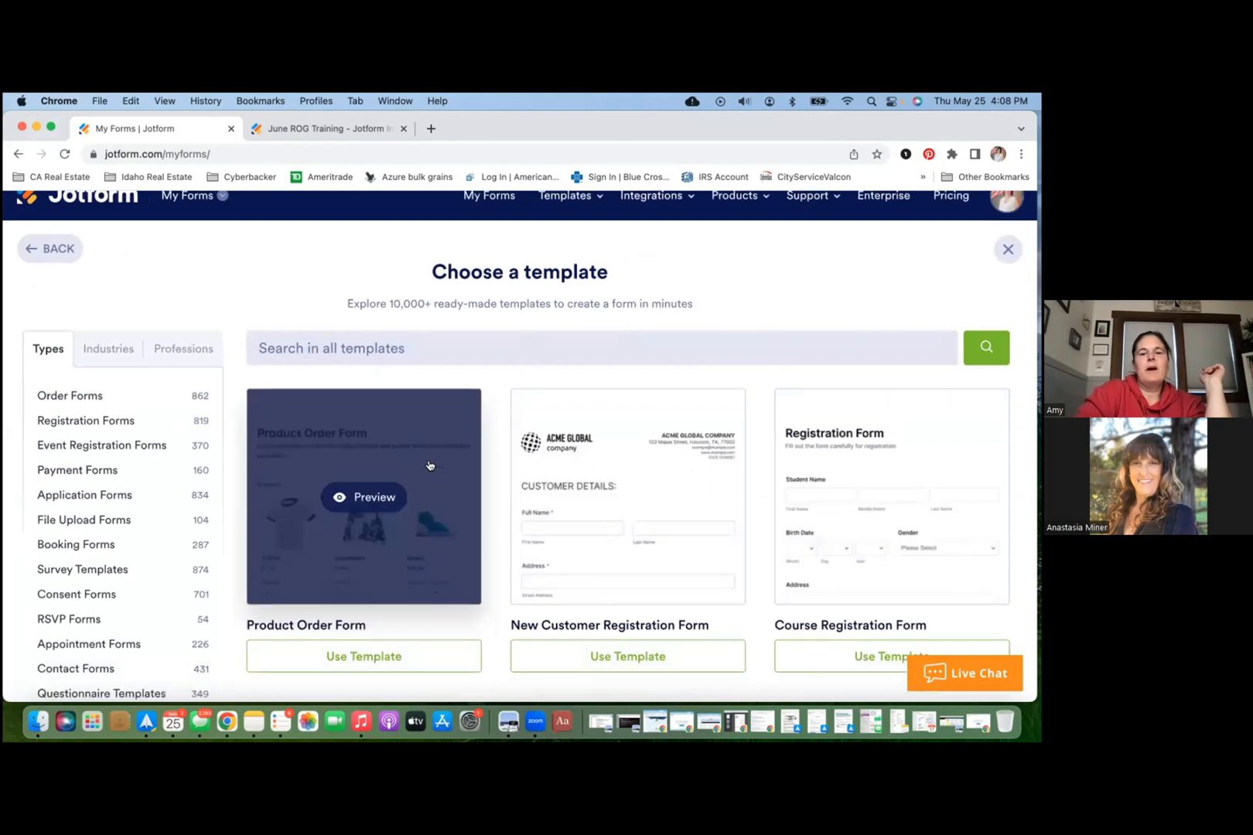
pyautogui.scroll(-2, 428, 464)
pyautogui.scroll(6, 427, 464)
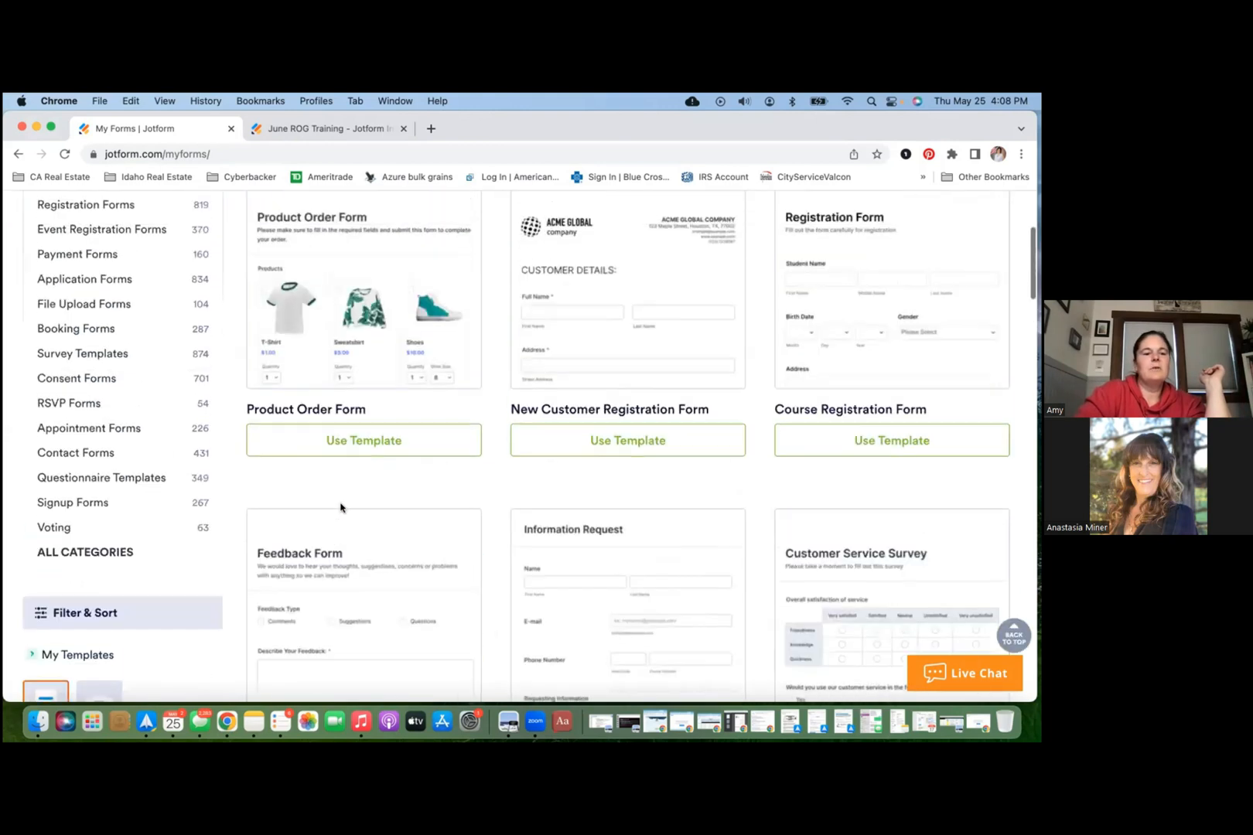
pyautogui.scroll(-3, 339, 506)
pyautogui.click(100, 557)
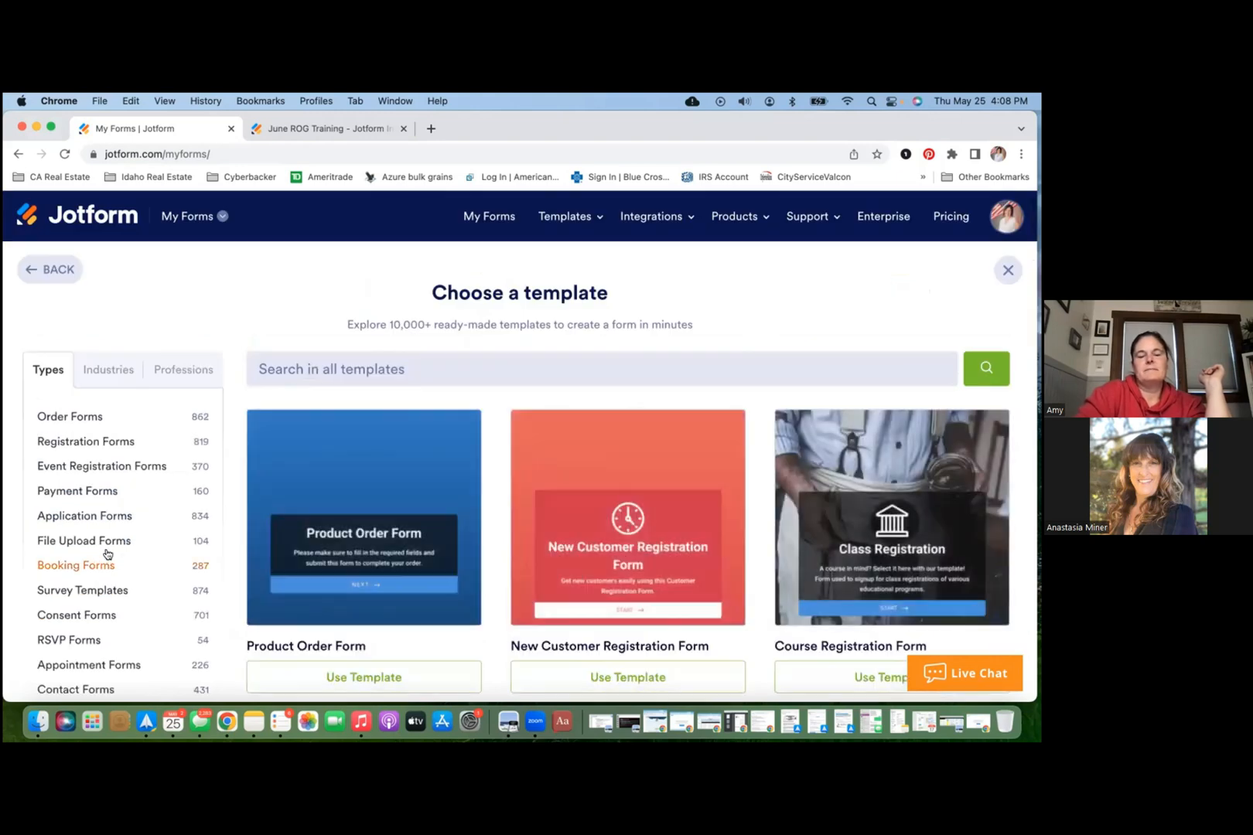
# Step: Look through the card-layout templates and the list of form types
pyautogui.scroll(-3, 307, 505)
pyautogui.scroll(-6, 307, 505)
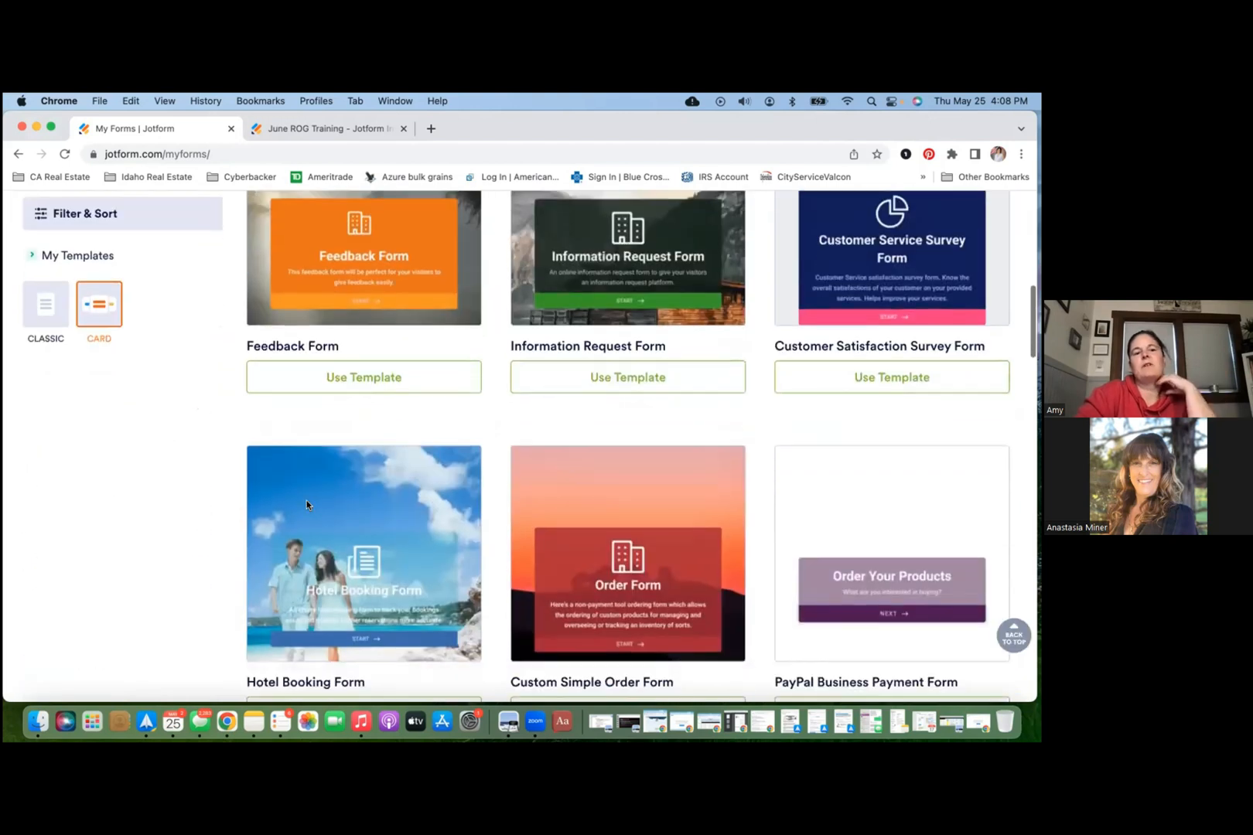
pyautogui.moveTo(307, 506)
pyautogui.scroll(5, 306, 502)
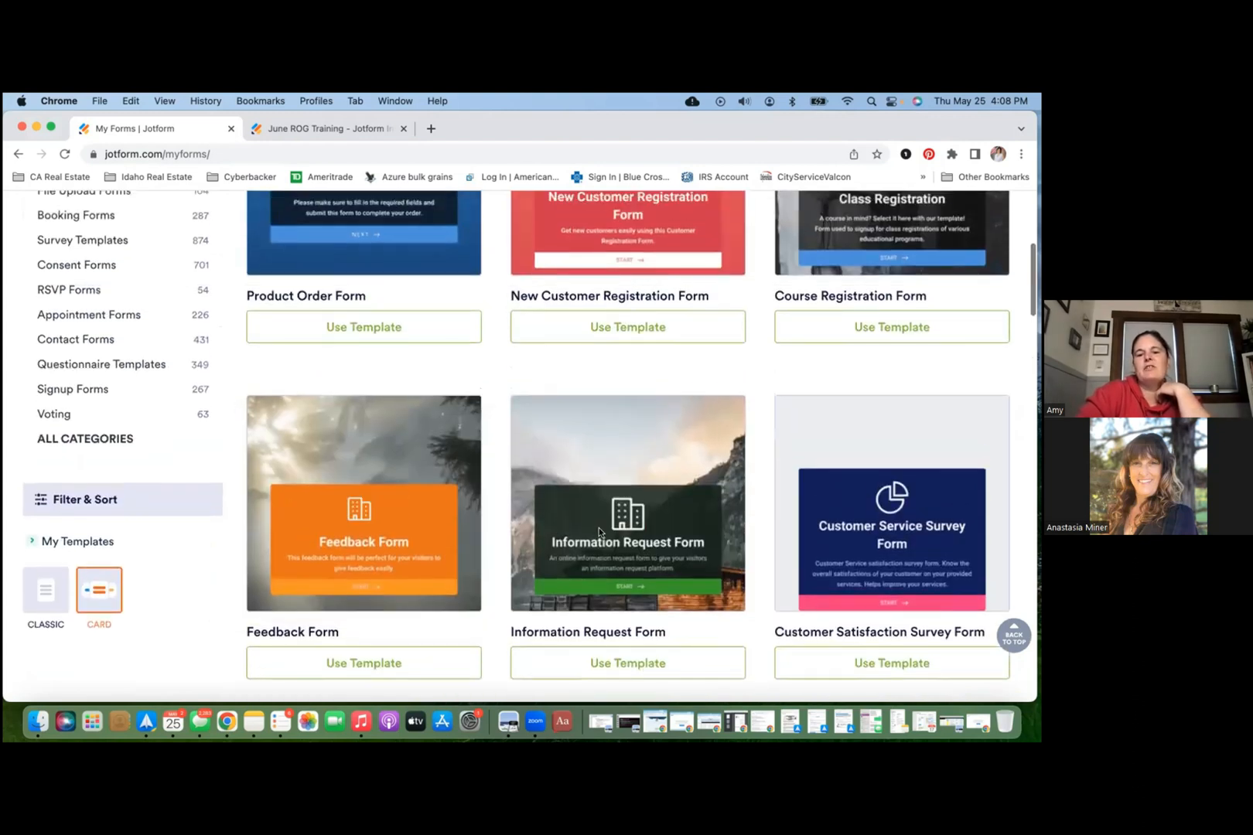
pyautogui.scroll(1, 582, 412)
pyautogui.scroll(3, 134, 419)
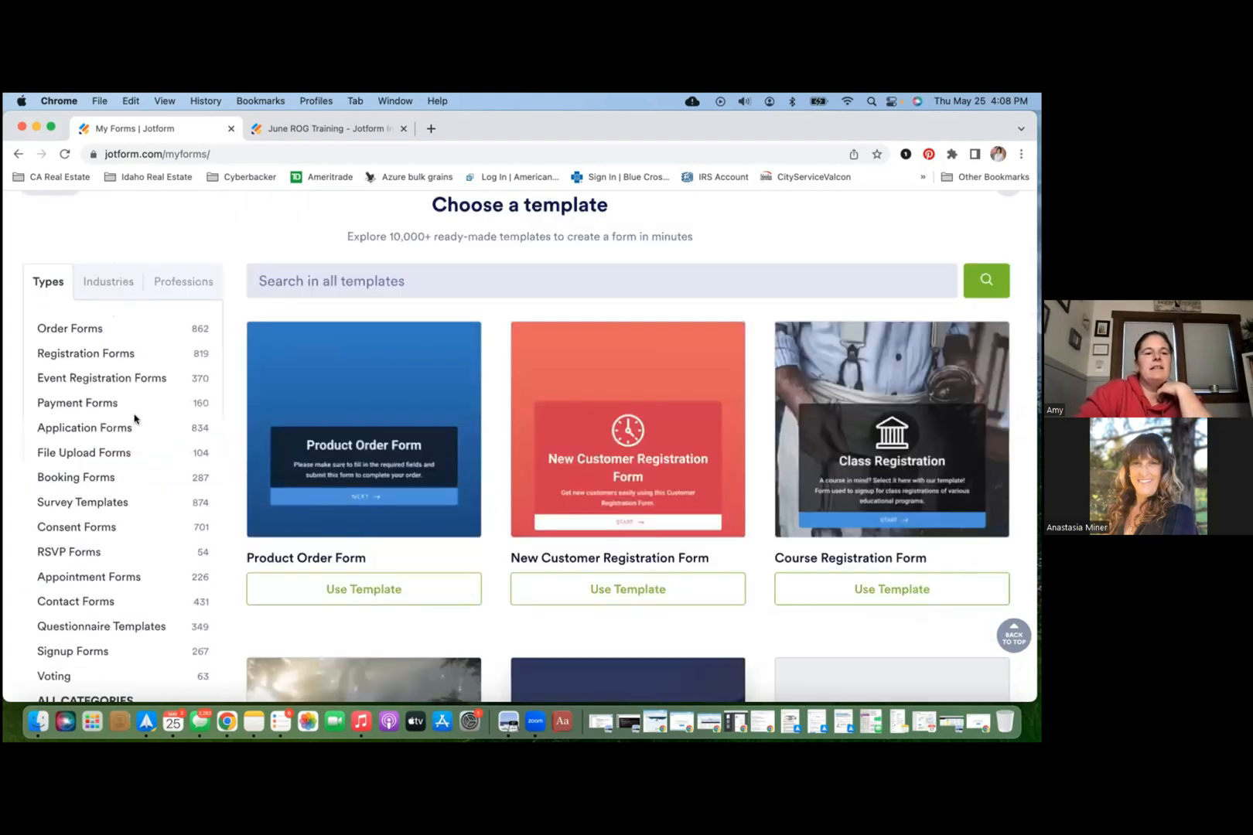
pyautogui.scroll(-1, 123, 371)
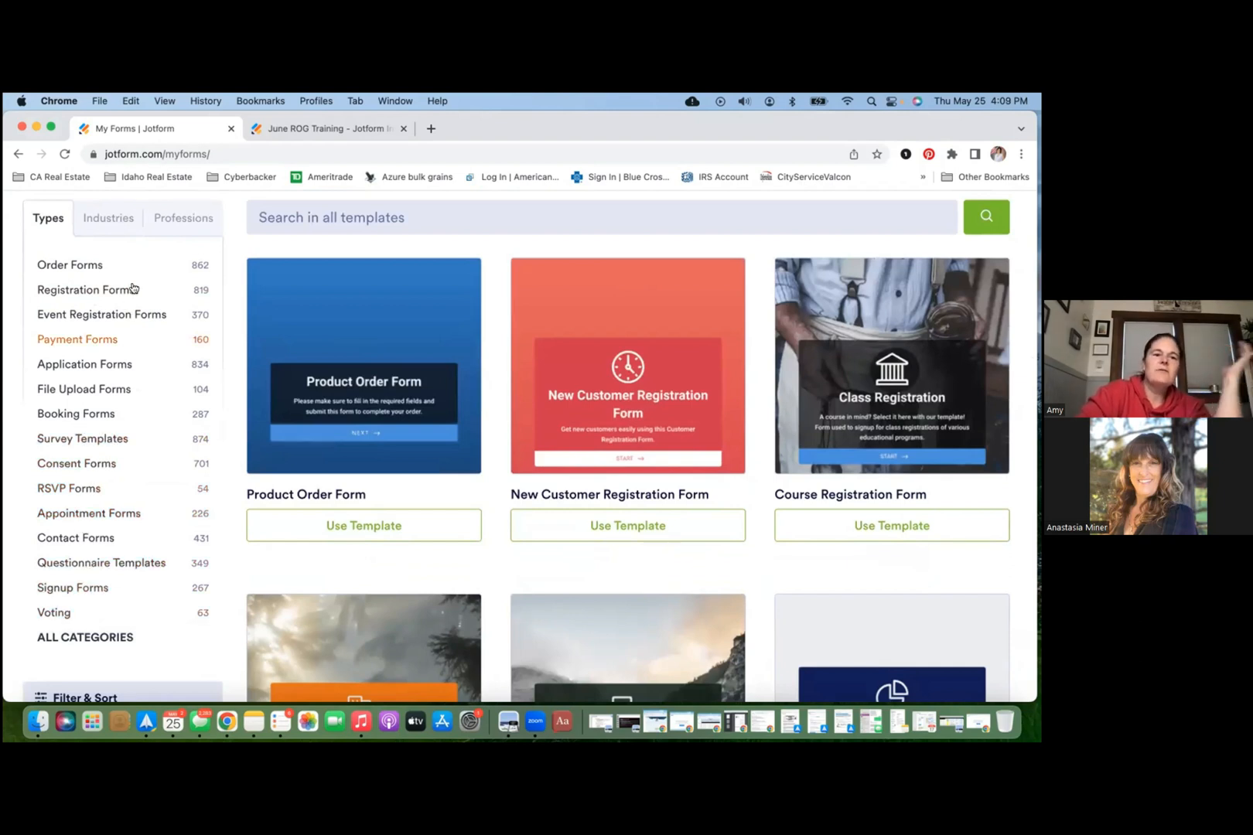
# Step: View the template categories by industry and by profession, and return to the form types
pyautogui.click(121, 222)
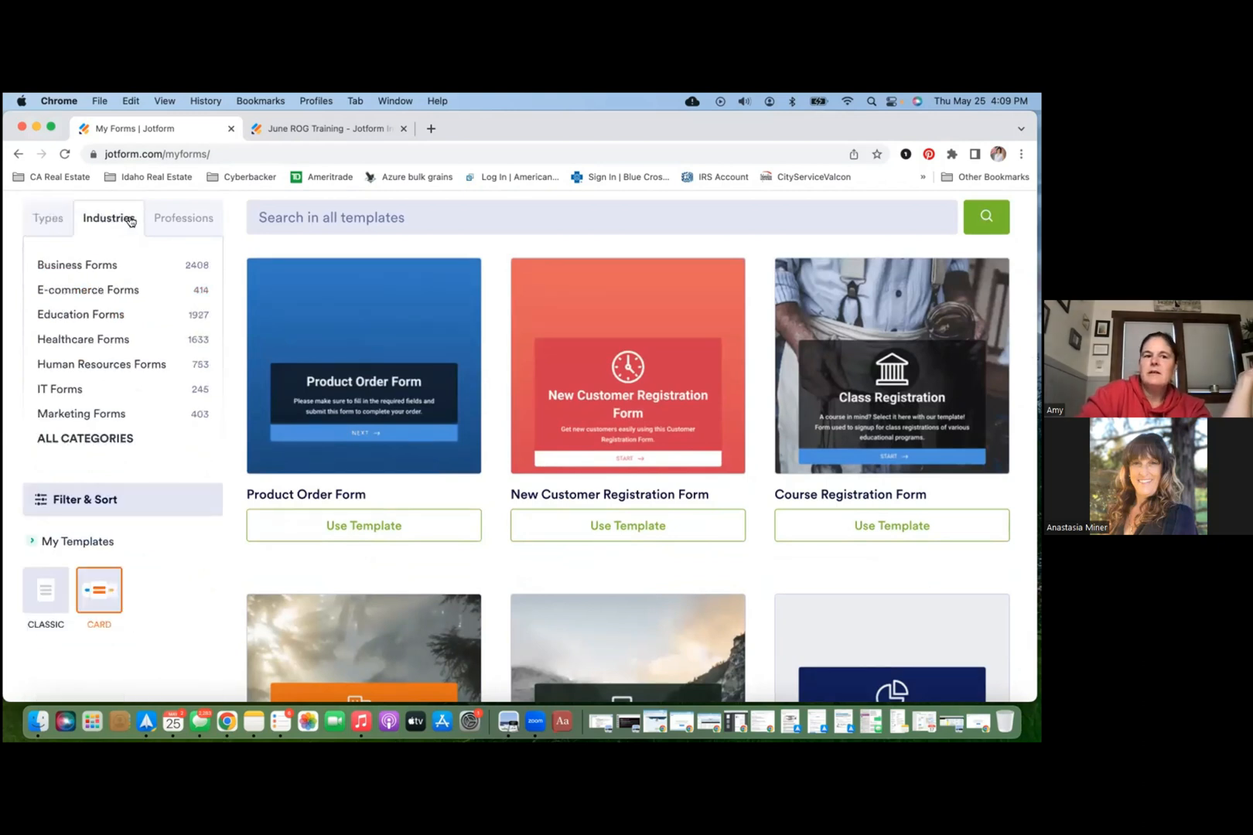
pyautogui.click(181, 224)
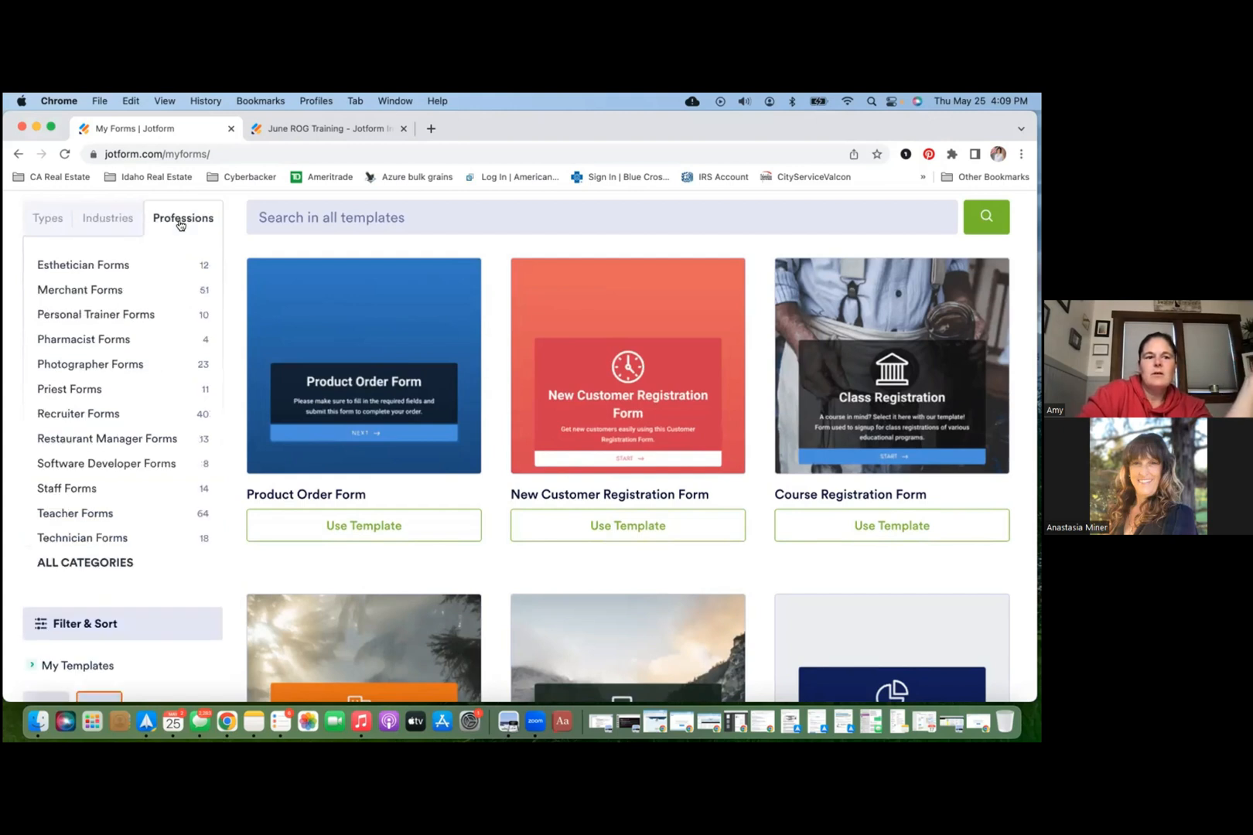
pyautogui.click(47, 225)
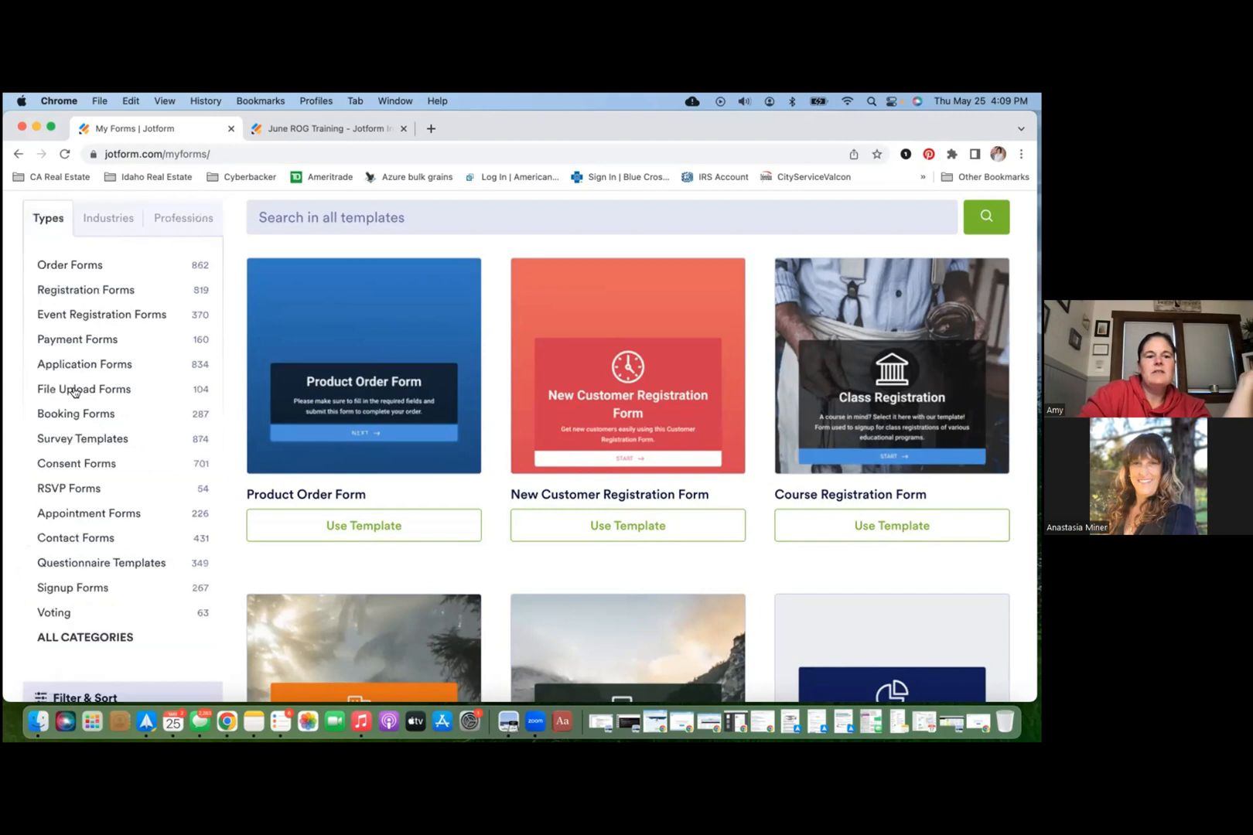
# Step: Check the language and sort-order options for the template gallery and close them without changes
pyautogui.scroll(-3, 86, 572)
pyautogui.click(86, 572)
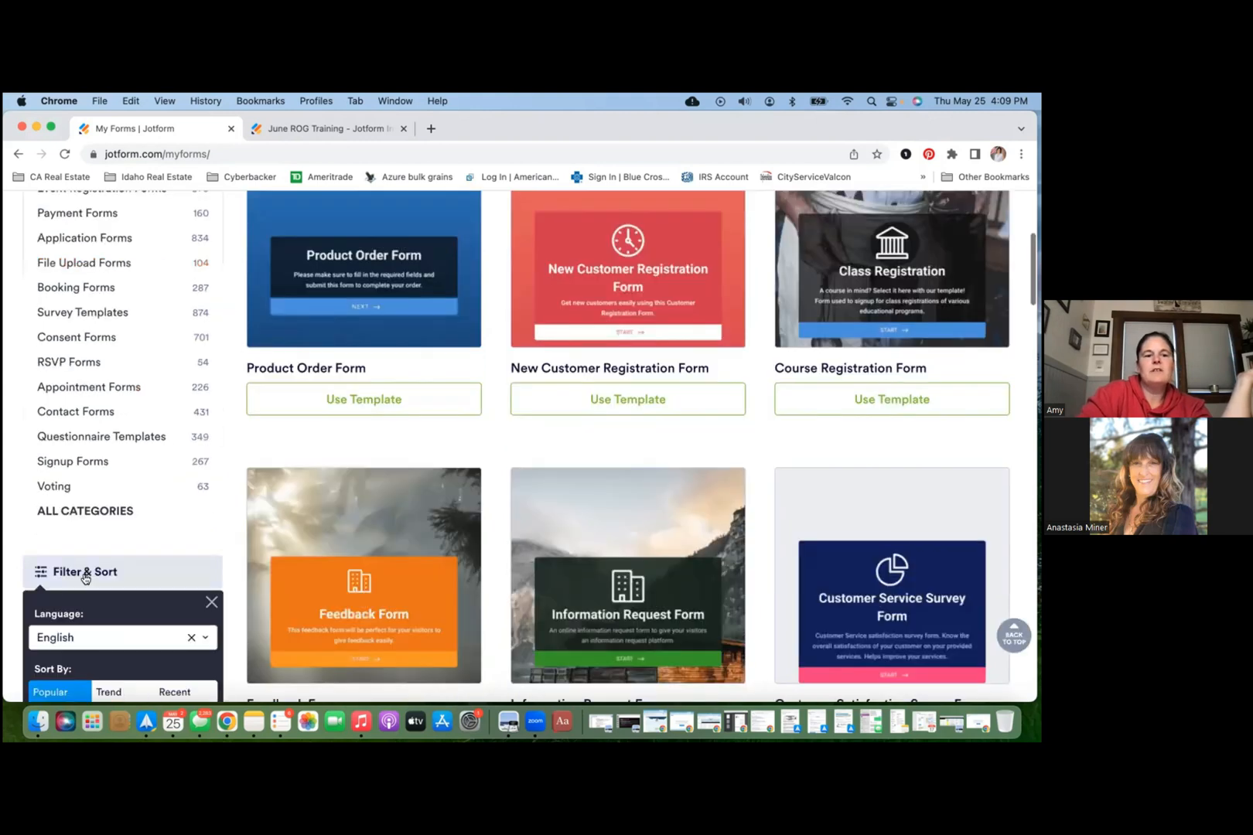
pyautogui.scroll(-5, 85, 578)
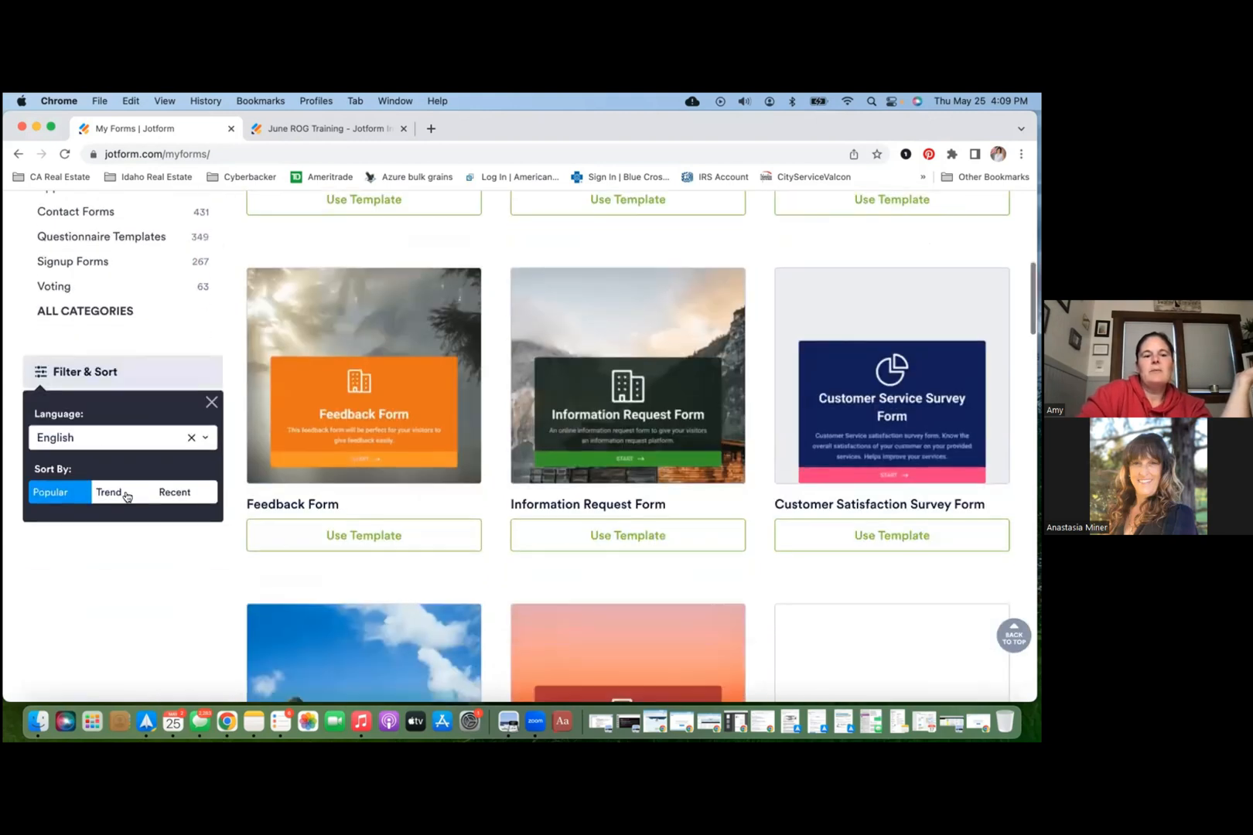
pyautogui.scroll(-1, 188, 433)
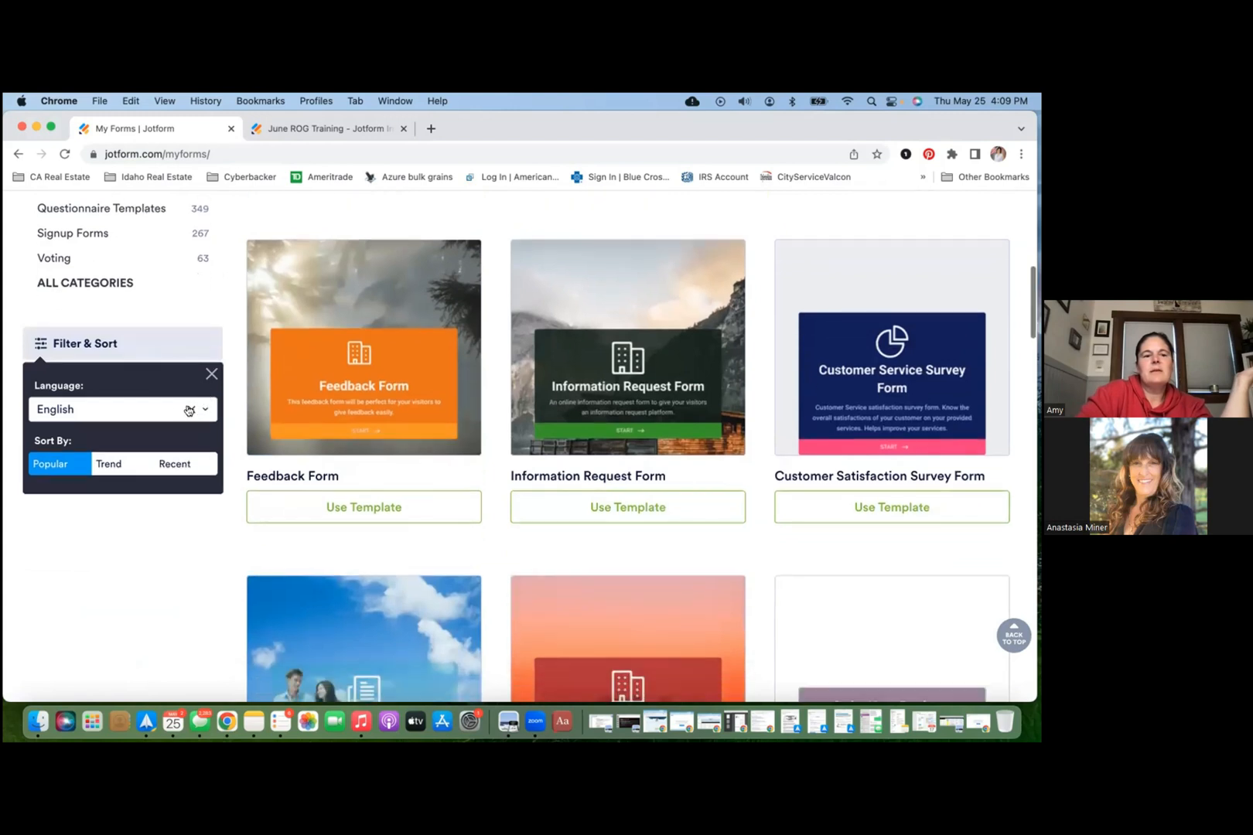
pyautogui.click(211, 376)
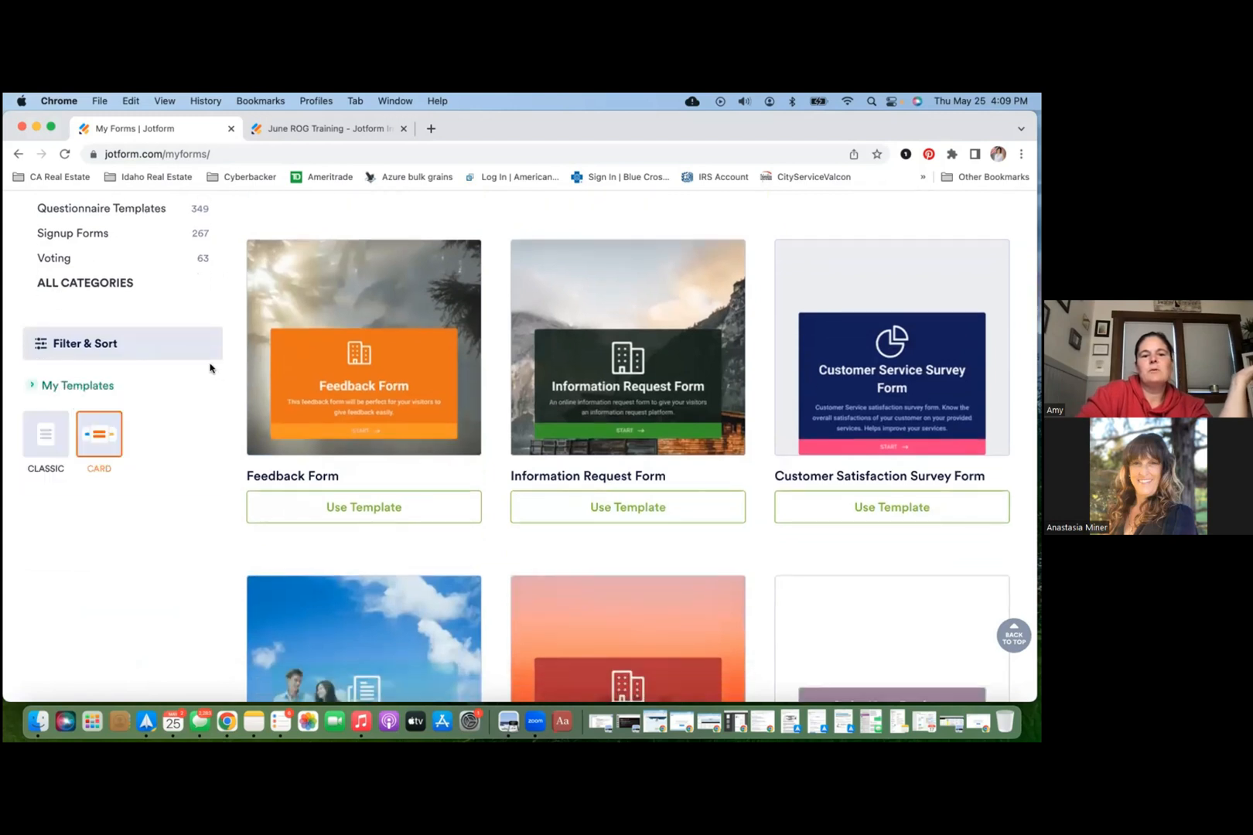
# Step: Search all form templates for "Mountains"
pyautogui.scroll(10, 209, 366)
pyautogui.click(351, 370)
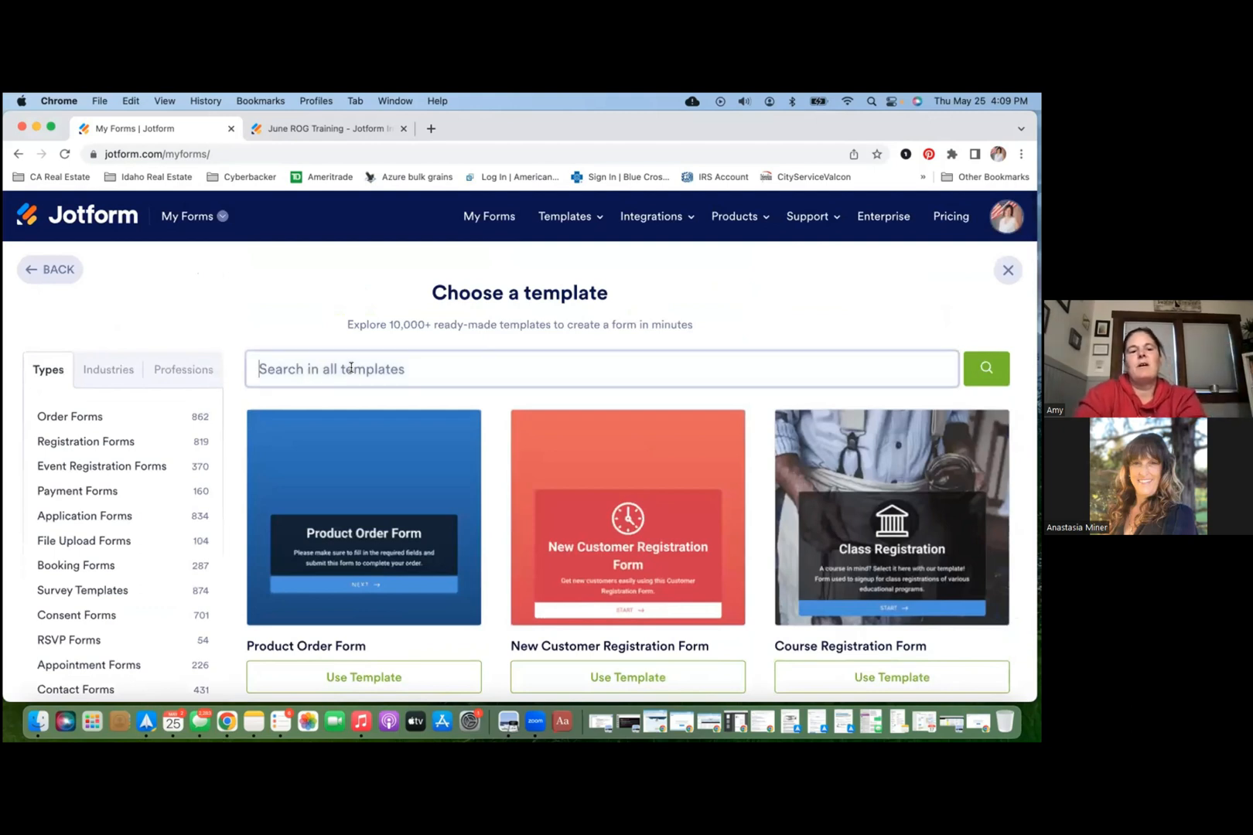
pyautogui.write('Mountains')
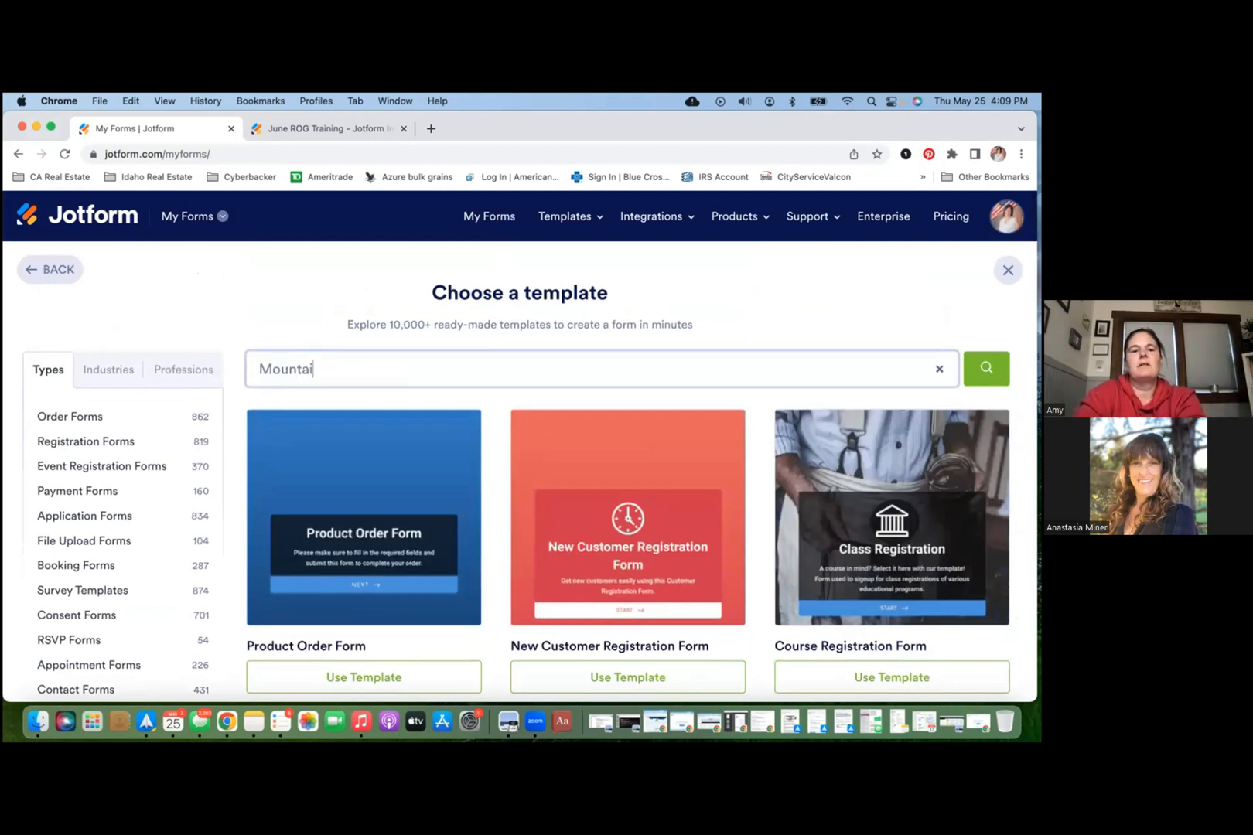
pyautogui.press('Return')
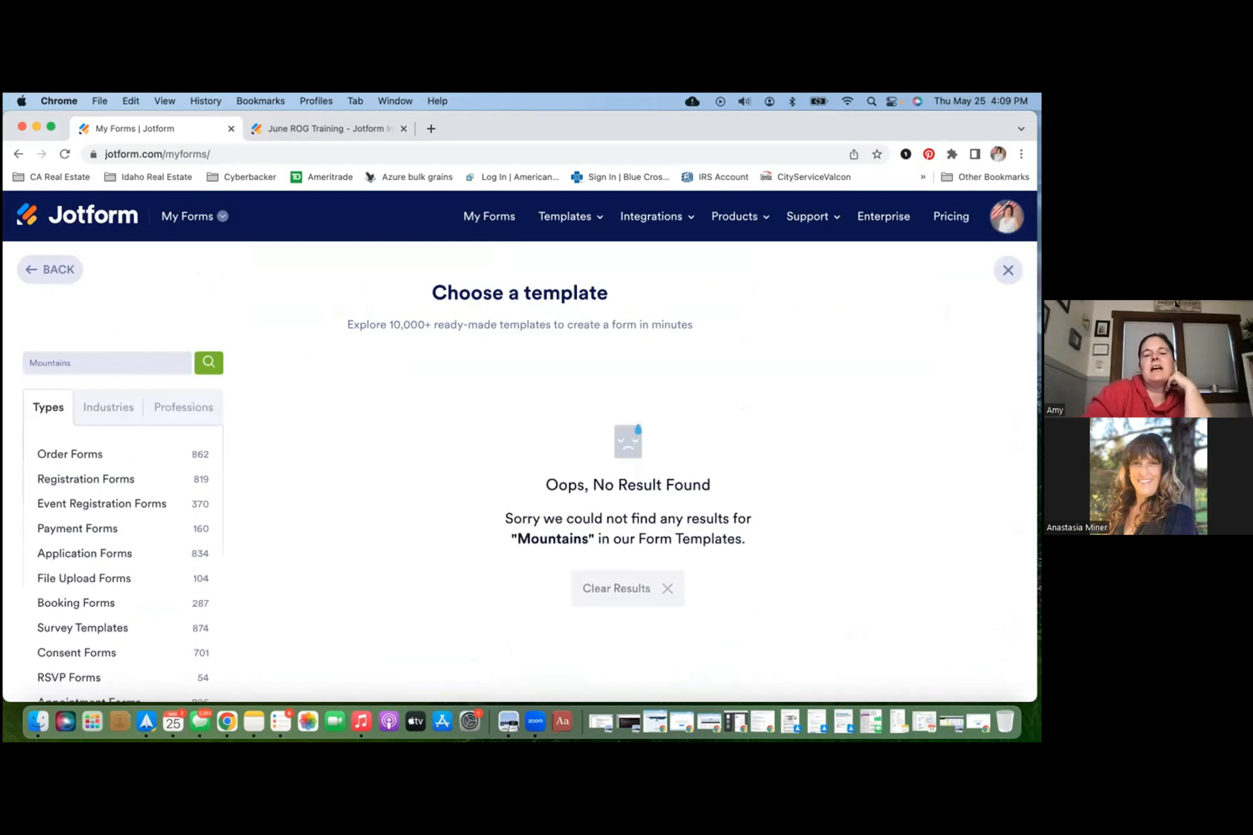
# Step: Change the template search to "Mountain" and look through the matching card templates
pyautogui.click(123, 364)
pyautogui.press('BackSpace')
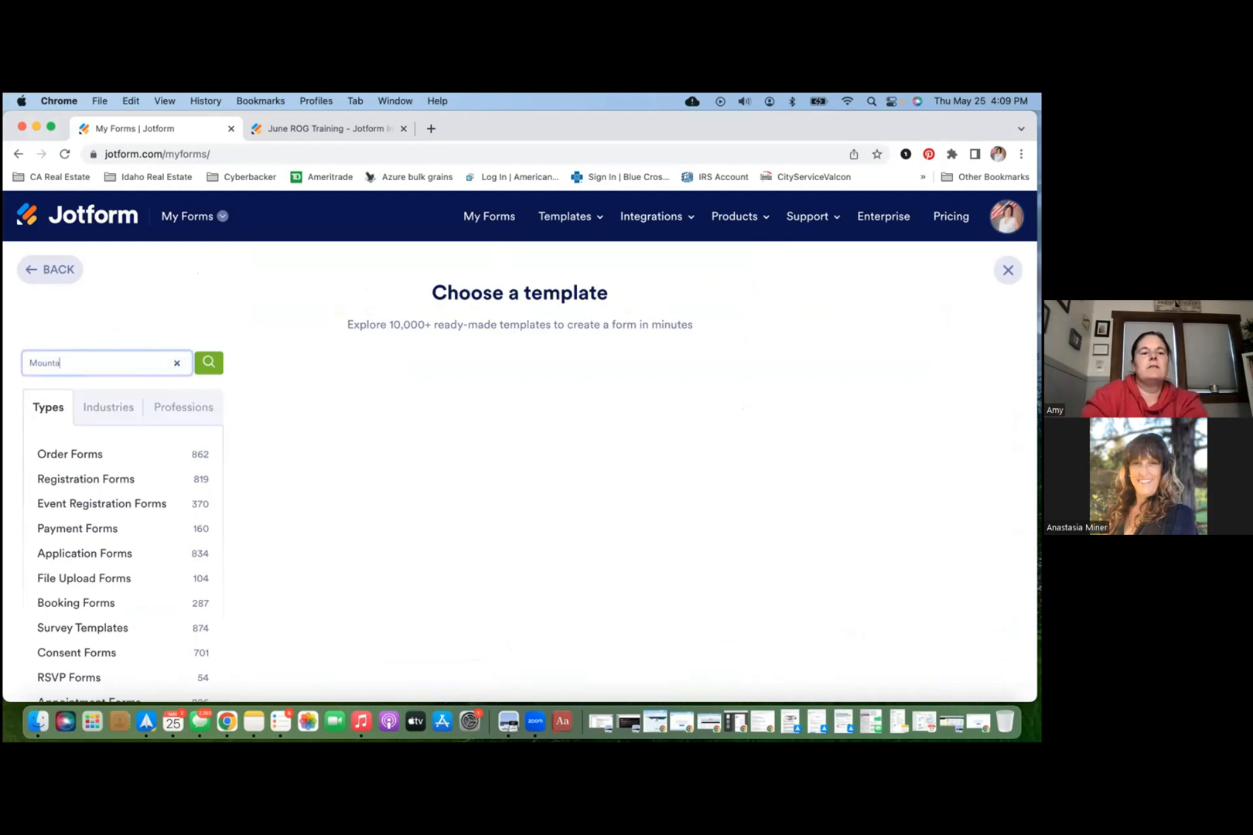
pyautogui.press('BackSpace')
pyautogui.press('BackSpace')
pyautogui.press('BackSpace')
pyautogui.press('BackSpace')
pyautogui.press('BackSpace')
pyautogui.write('ntain')
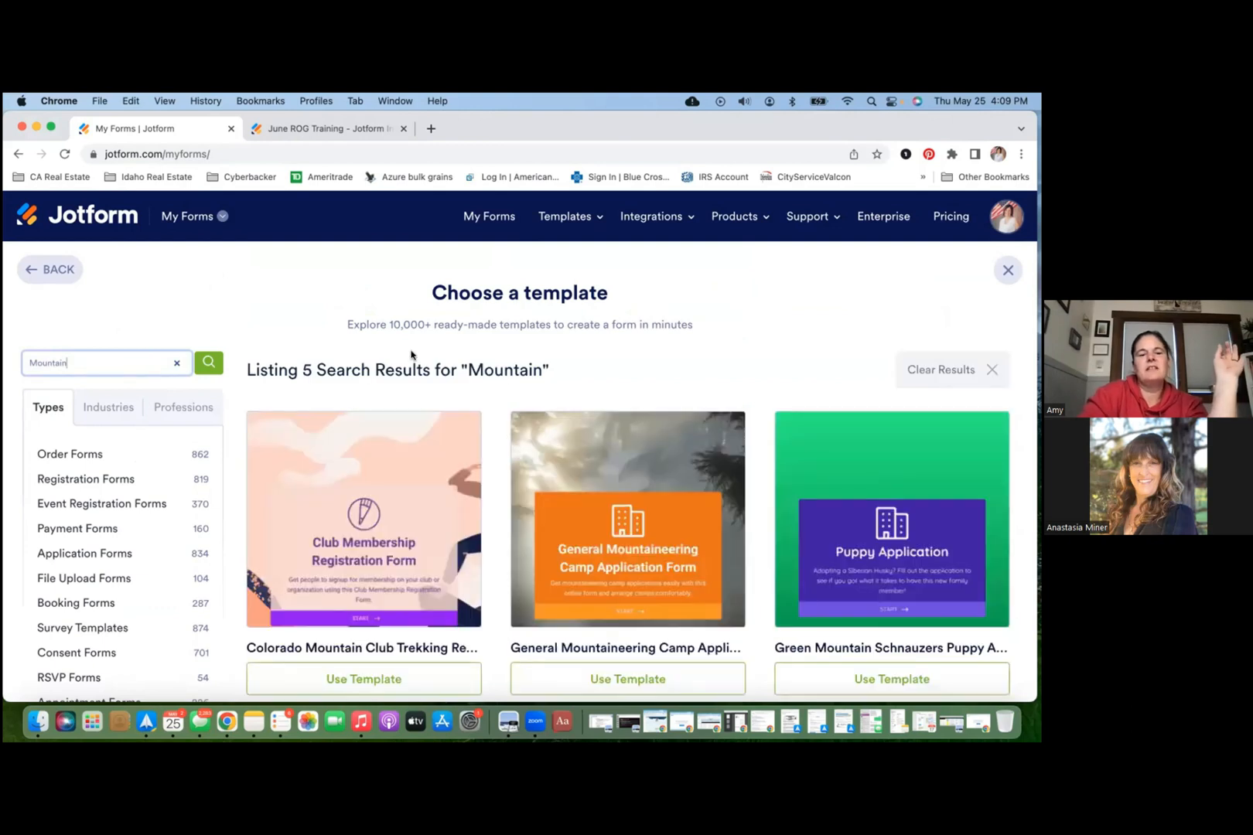
pyautogui.scroll(-2, 412, 355)
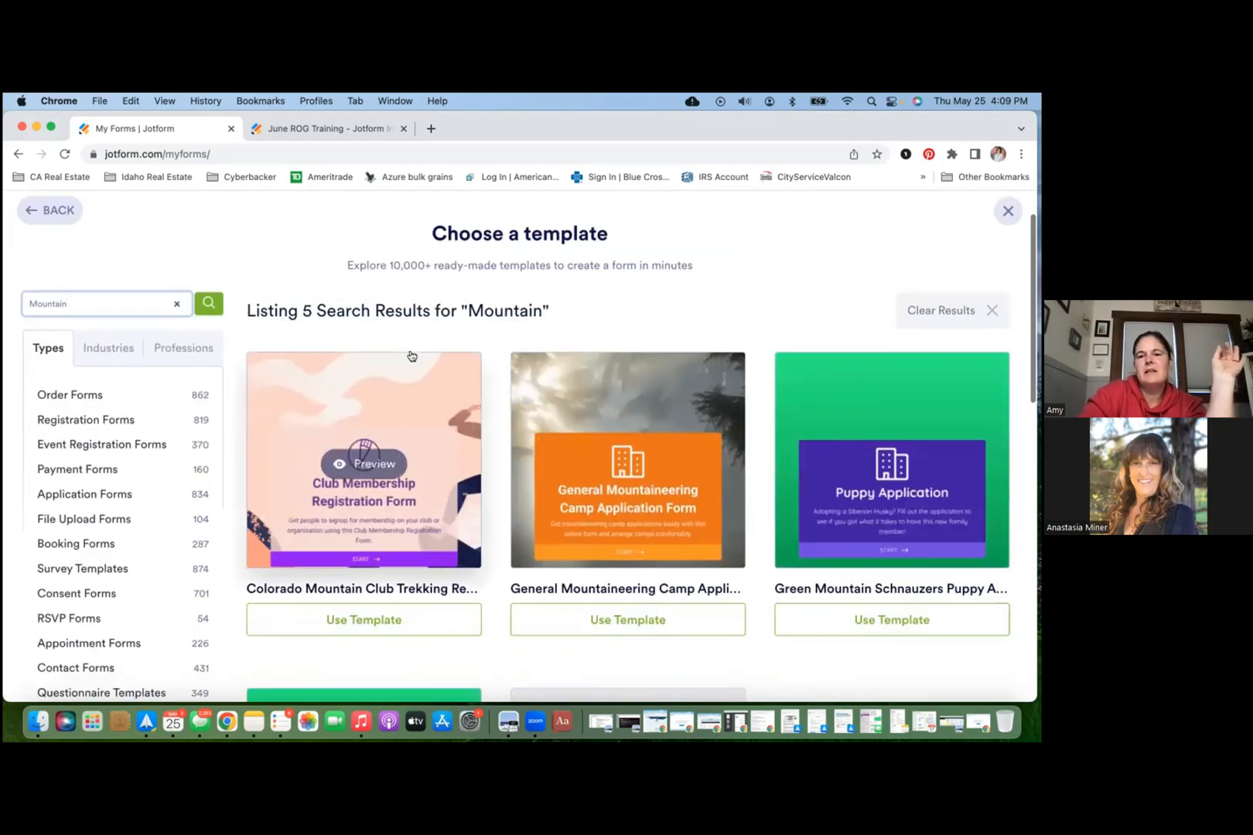
pyautogui.scroll(-3, 411, 355)
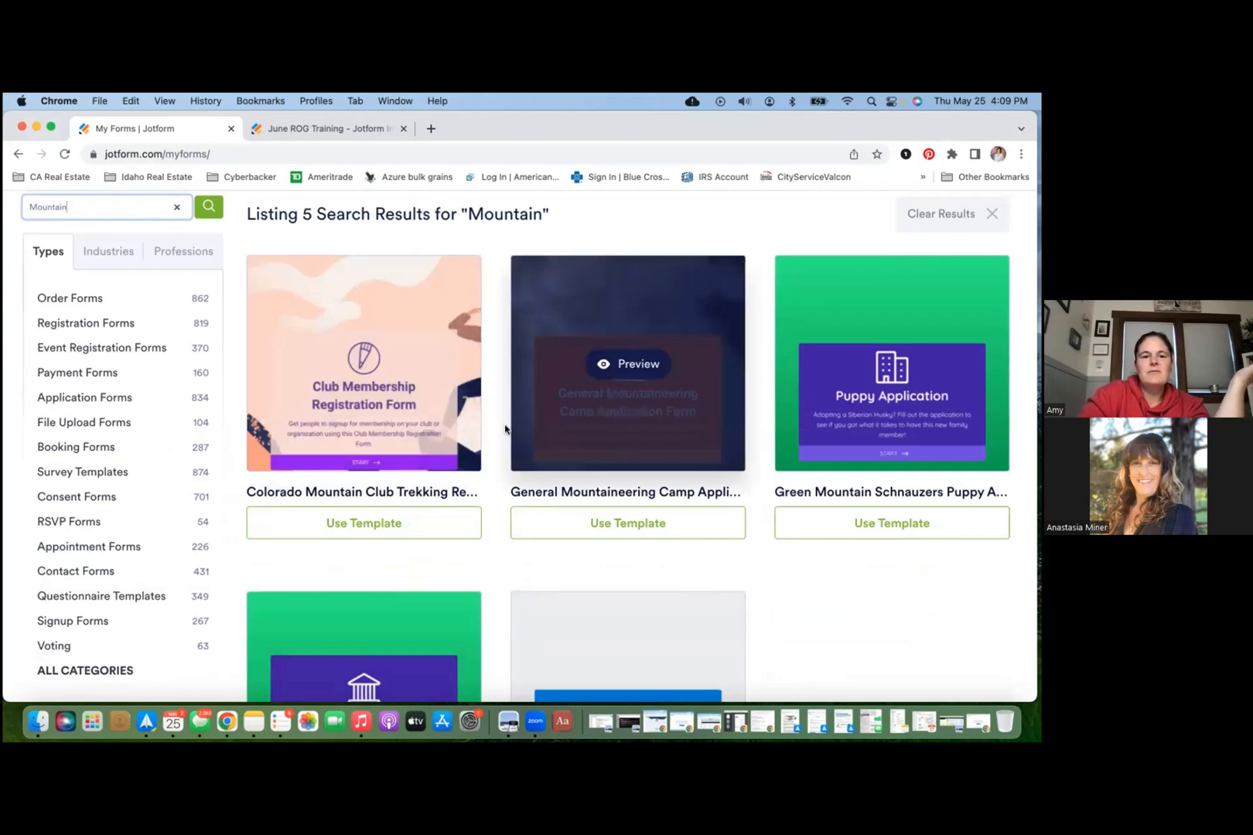
pyautogui.scroll(-8, 504, 427)
pyautogui.scroll(4, 504, 427)
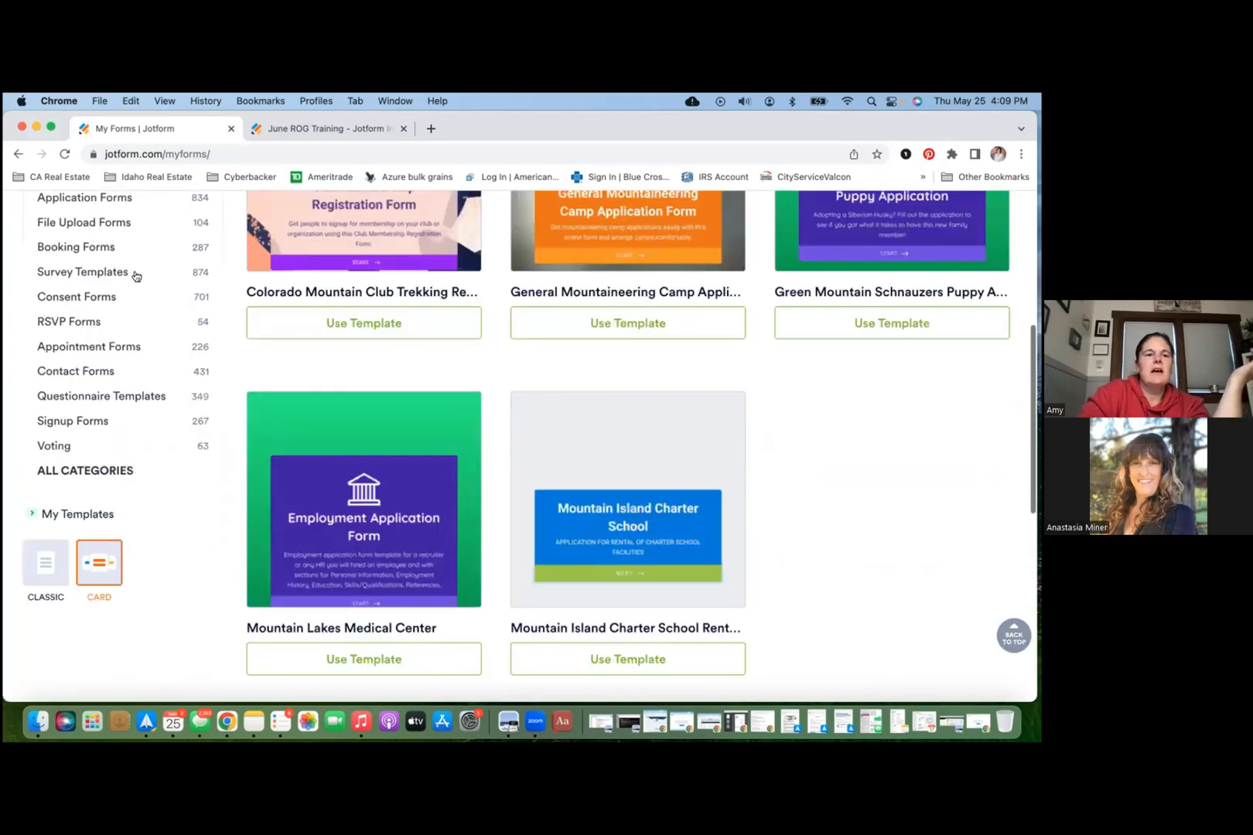
pyautogui.scroll(5, 136, 276)
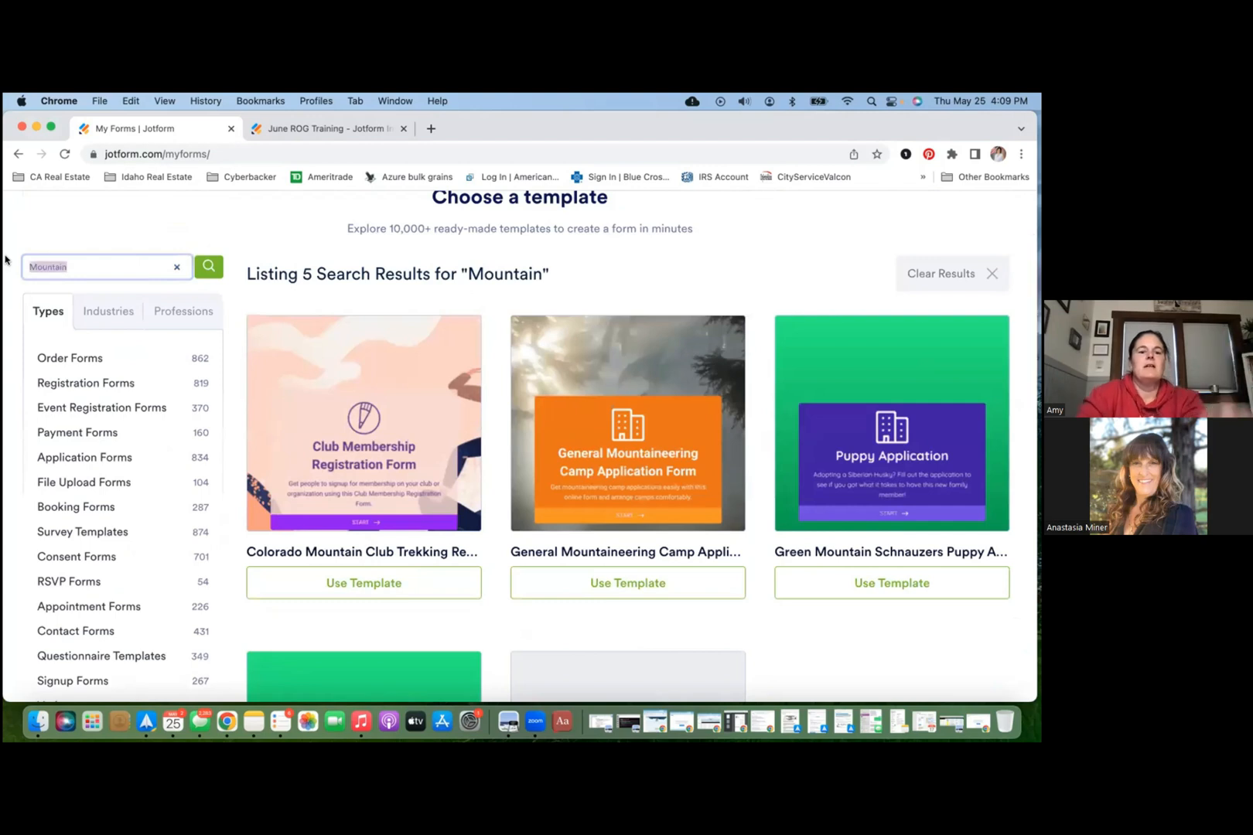
# Step: Search the templates for "RSvP" and browse down to the Seminar RSVP template
pyautogui.press('super+a')
pyautogui.write('RA')
pyautogui.press('BackSpace')
pyautogui.write('SvP')
pyautogui.press('Return')
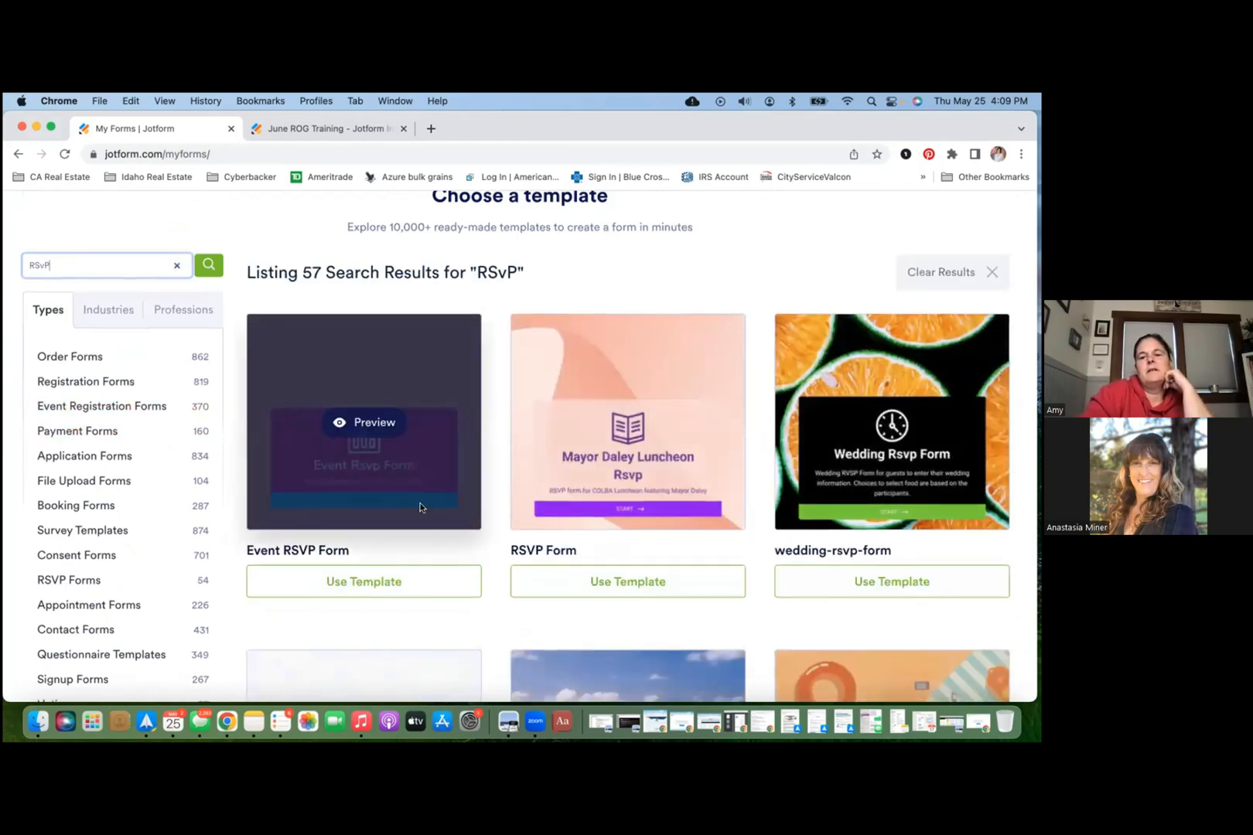
pyautogui.scroll(-6, 420, 508)
pyautogui.scroll(-4, 420, 508)
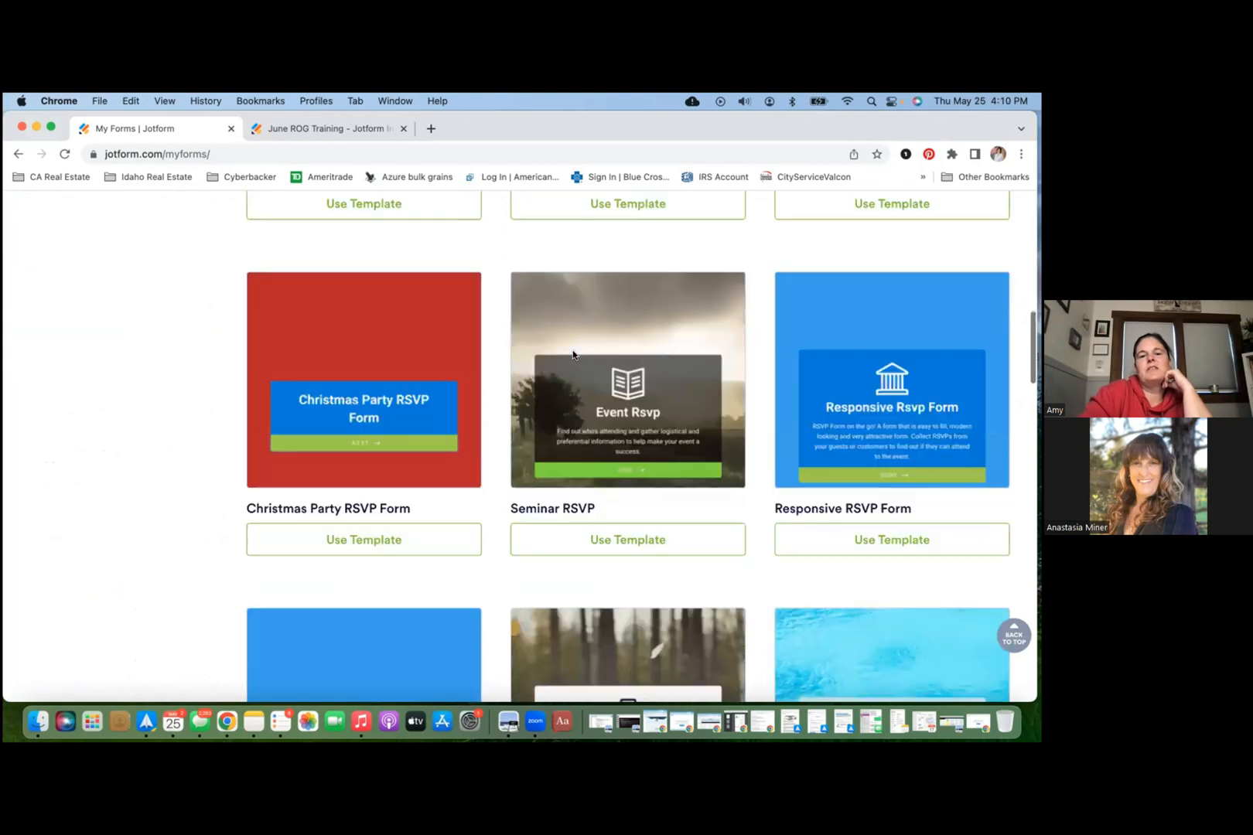
# Step: Preview the Seminar RSVP template as far as its event description card and create a form from it
pyautogui.moveTo(611, 437)
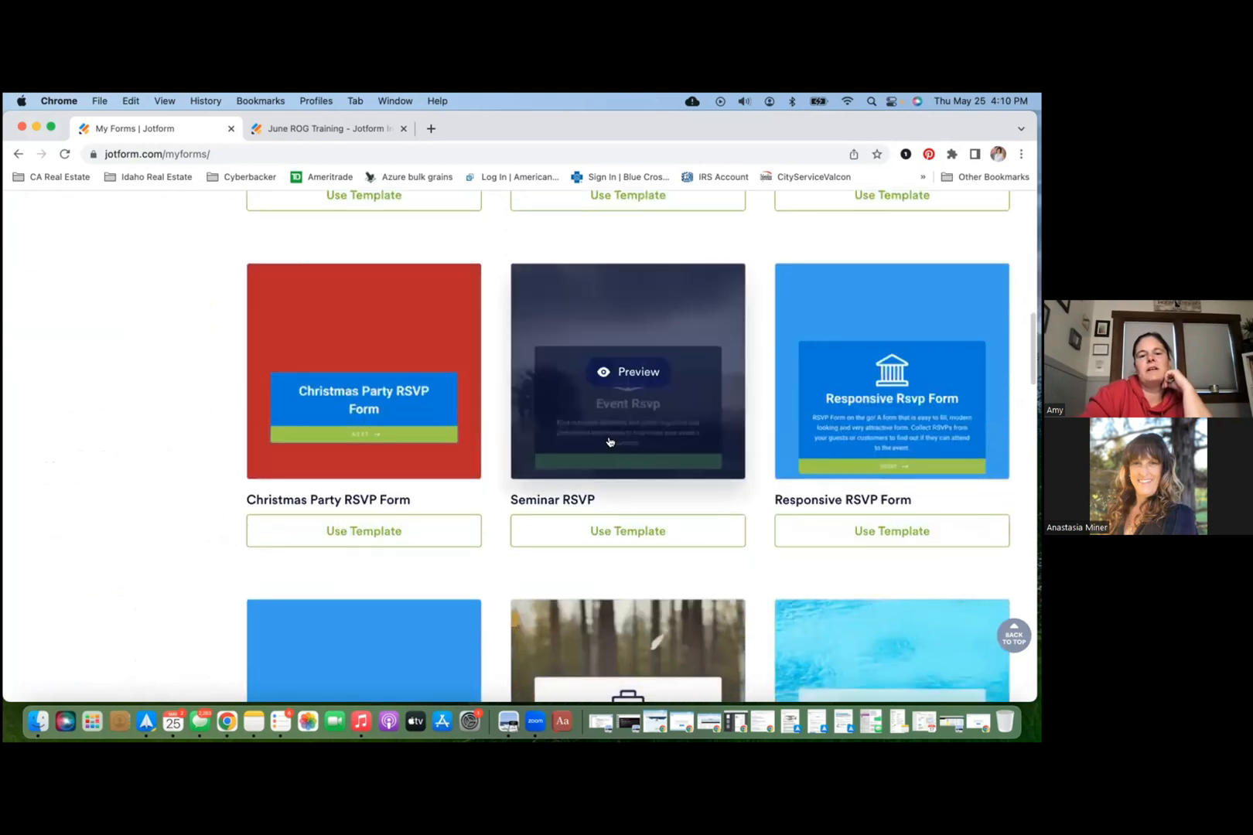
pyautogui.click(631, 376)
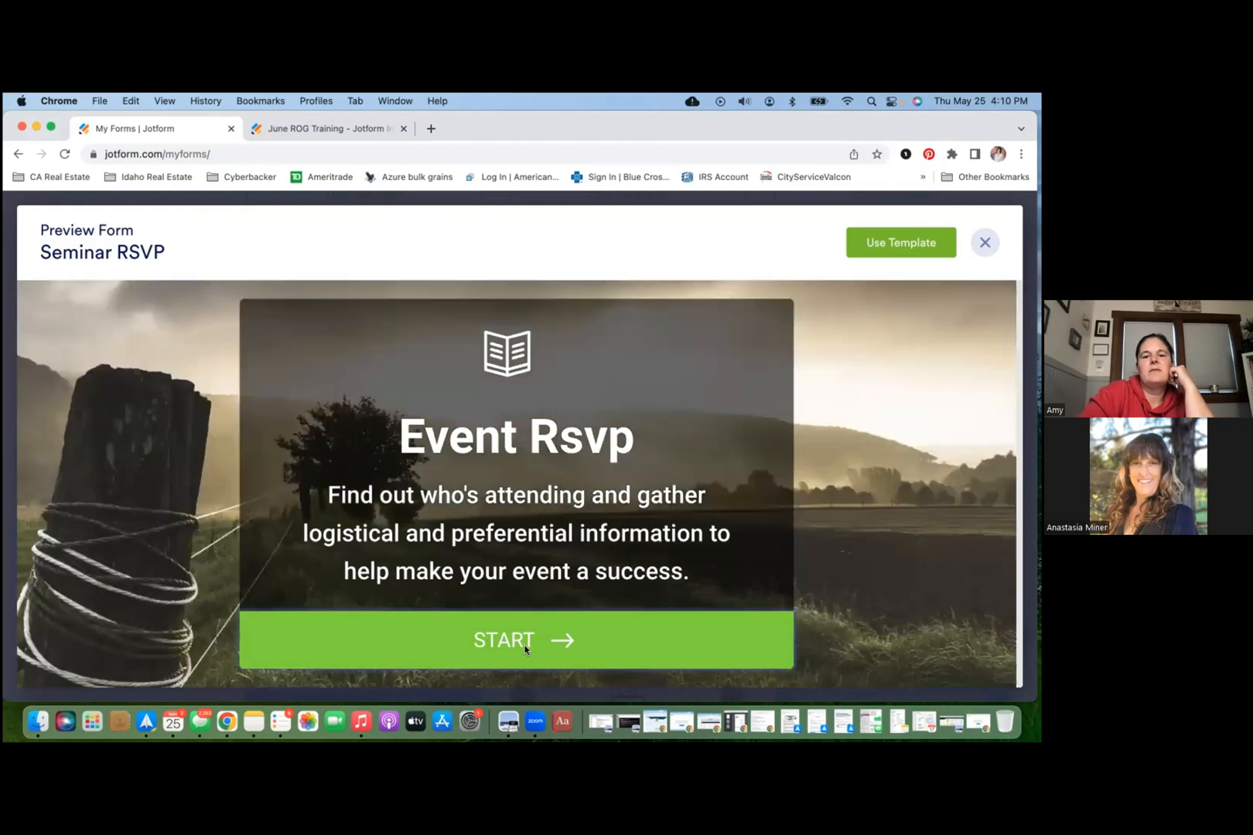
pyautogui.click(572, 644)
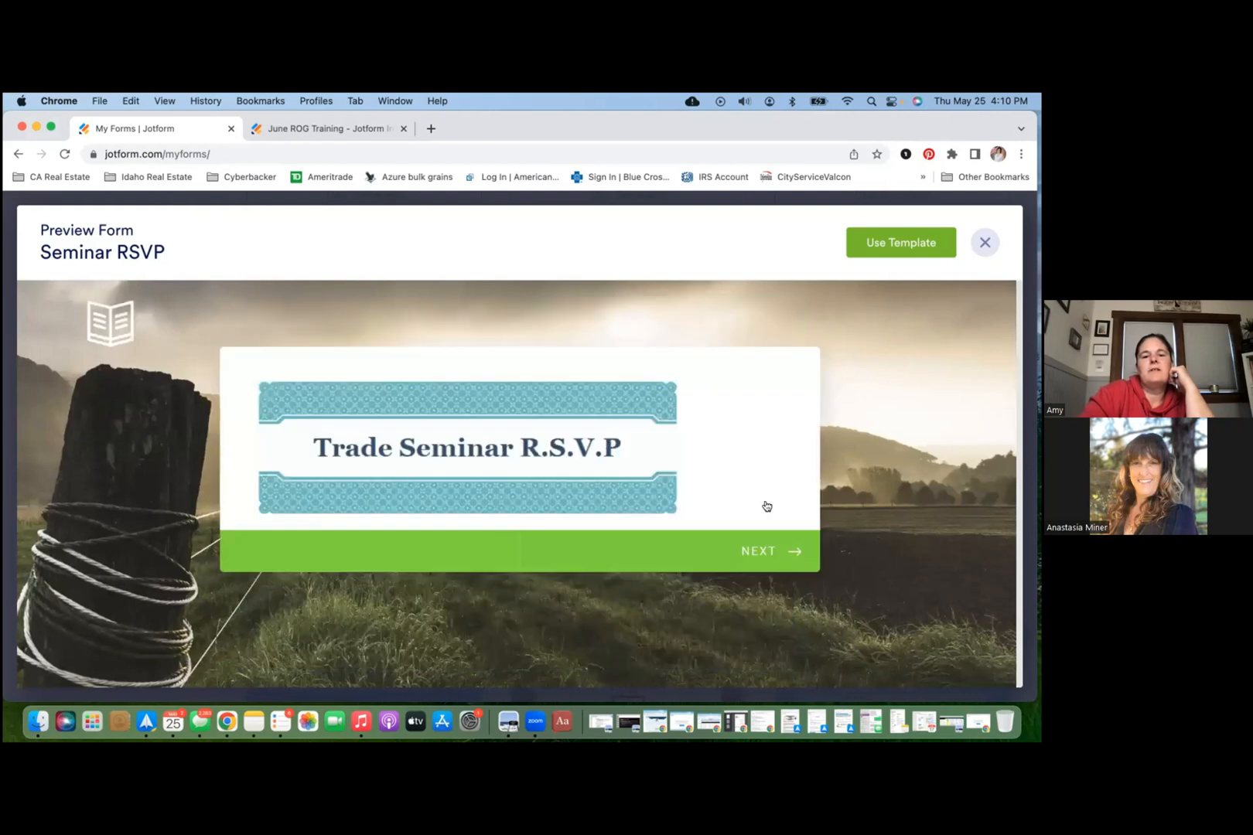
pyautogui.click(771, 551)
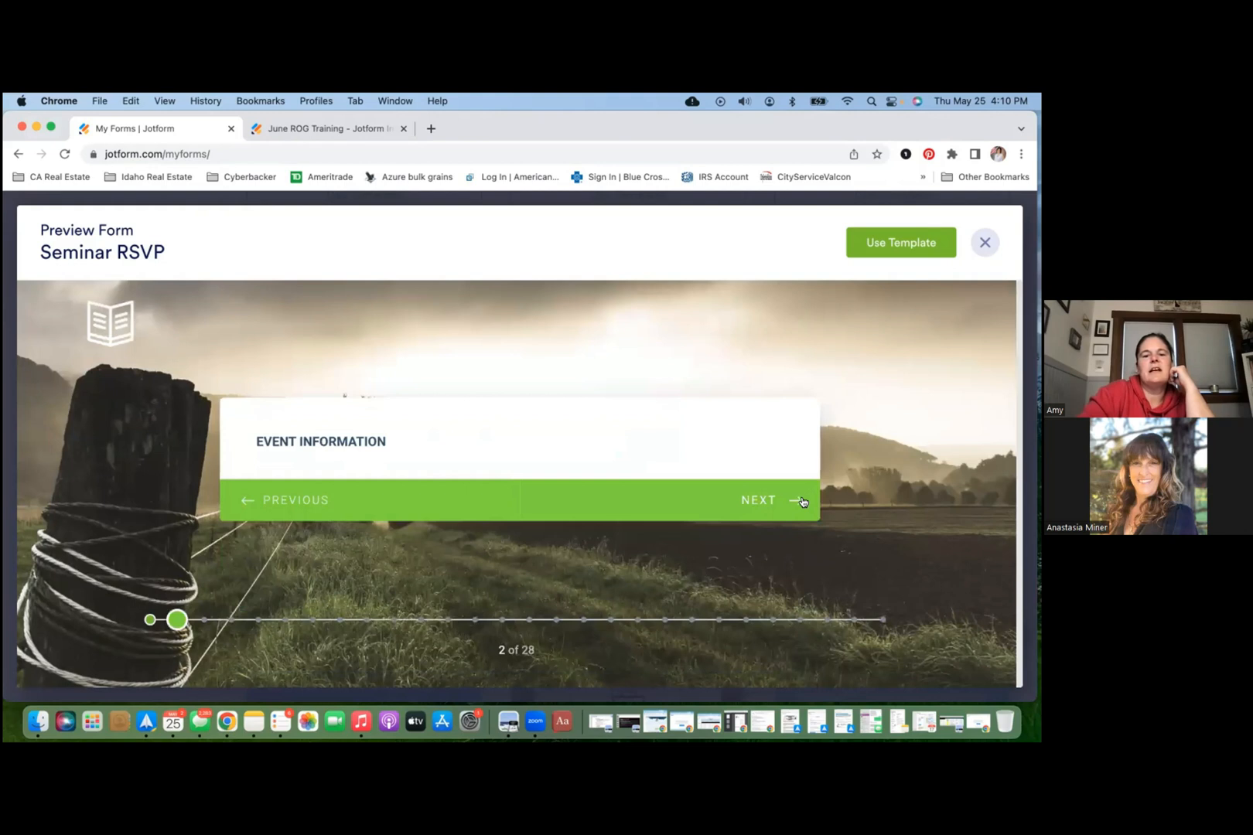
pyautogui.click(801, 501)
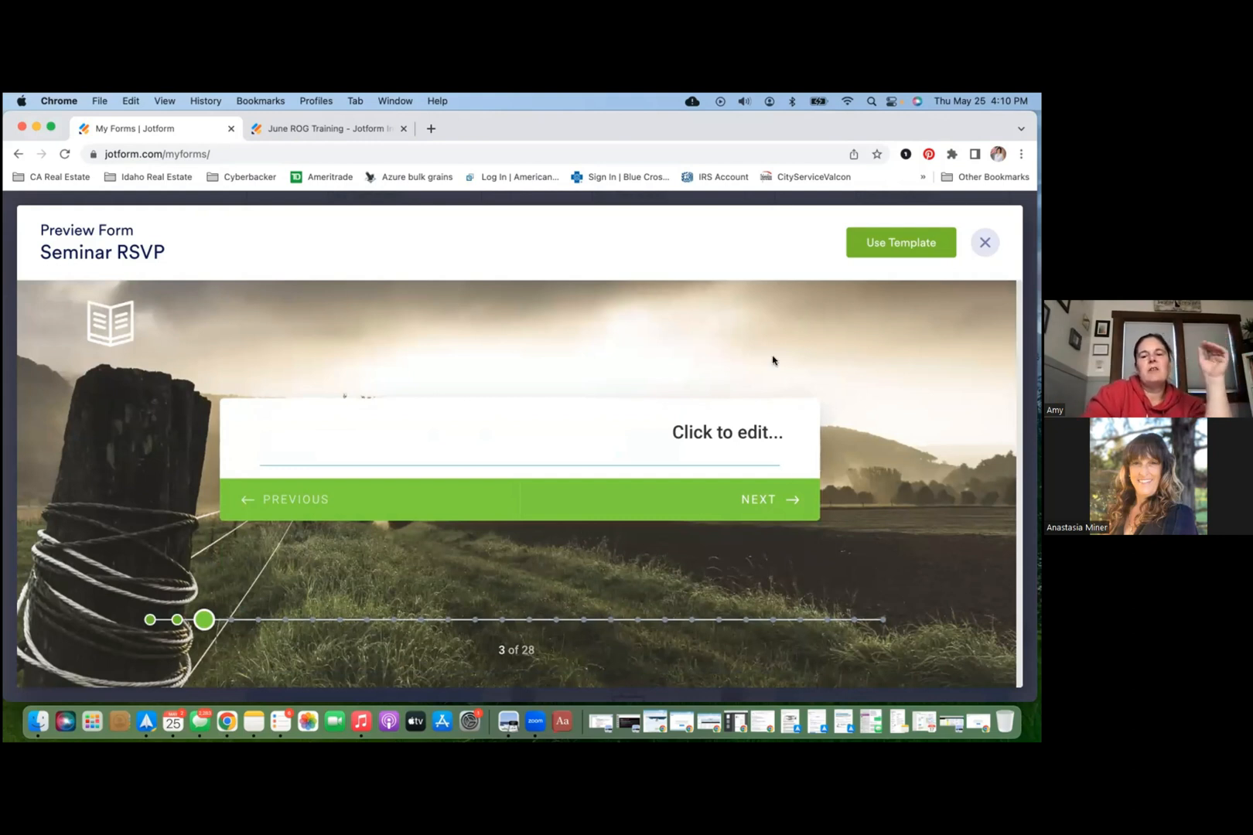
pyautogui.click(793, 501)
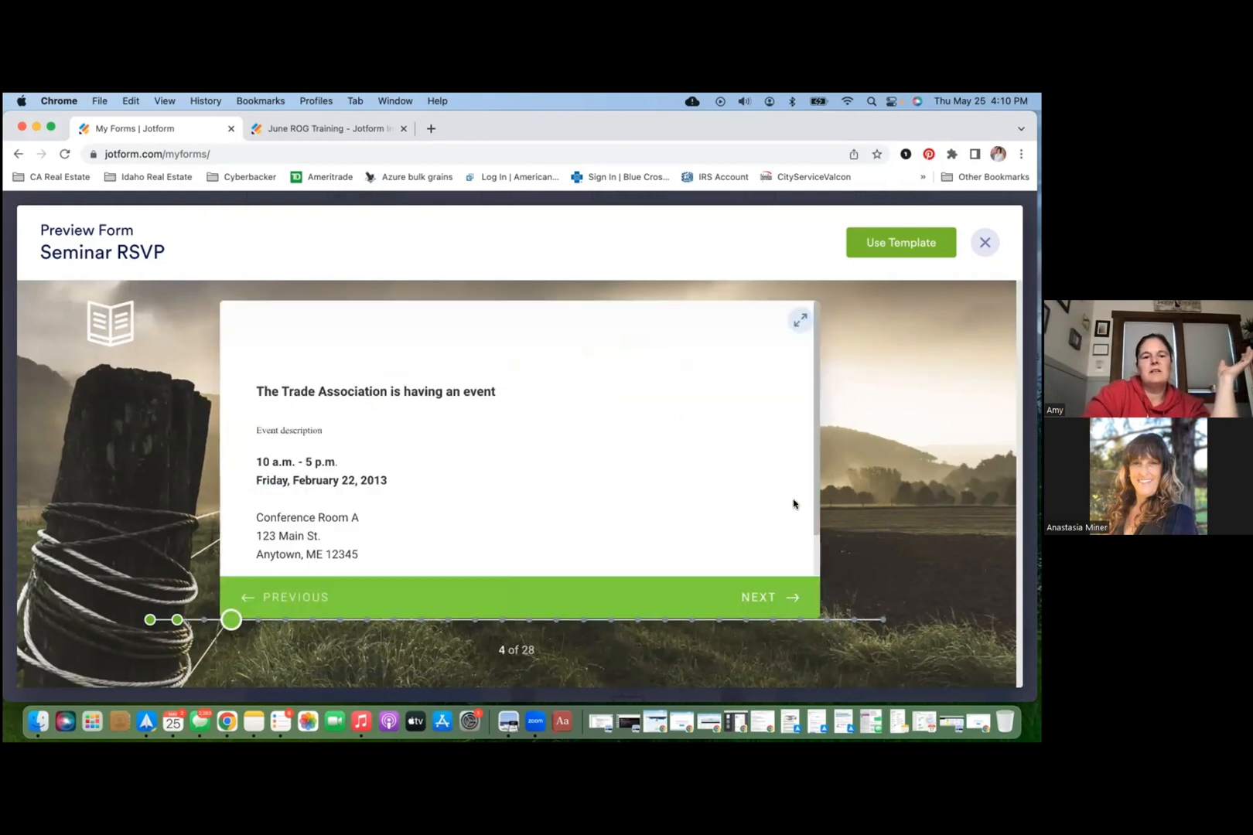
pyautogui.click(899, 239)
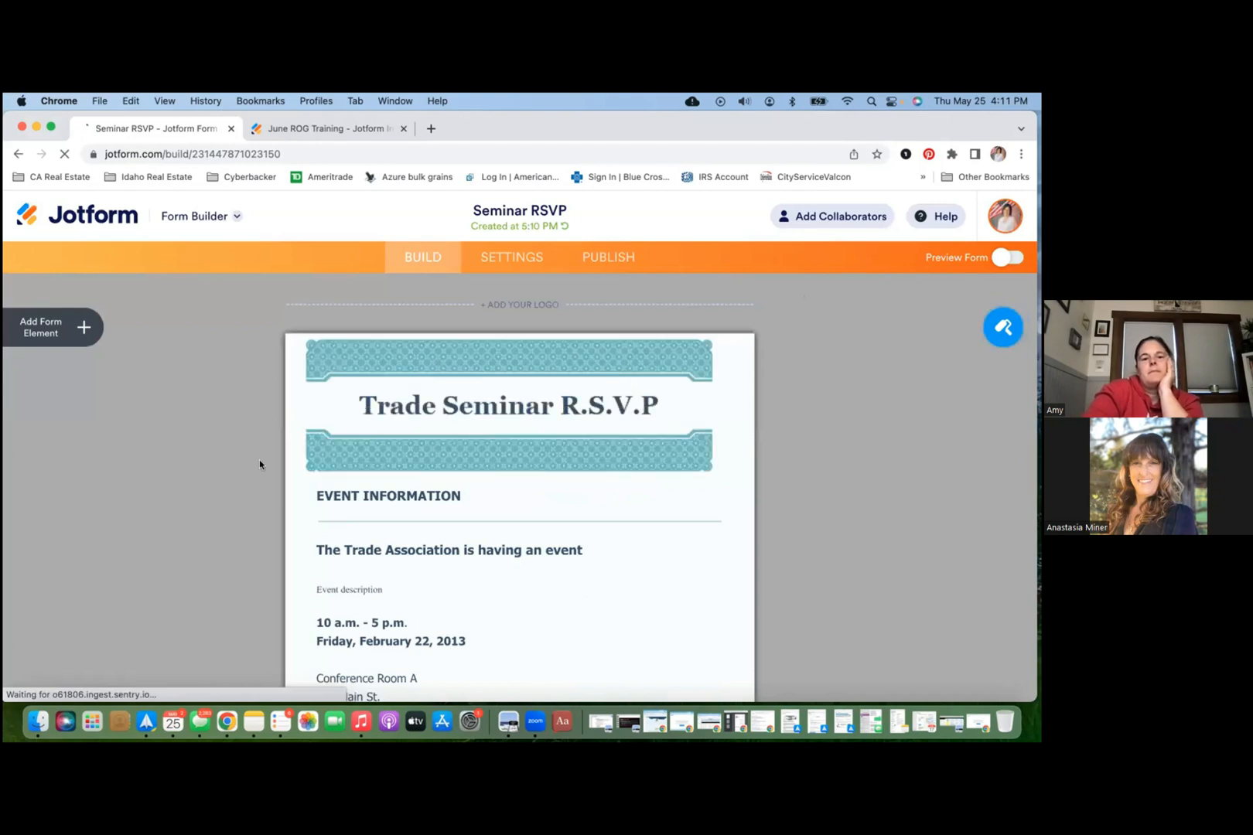
# Step: Look through the whole new form, from the event information to the submit button, and return to its header
pyautogui.scroll(-15, 259, 464)
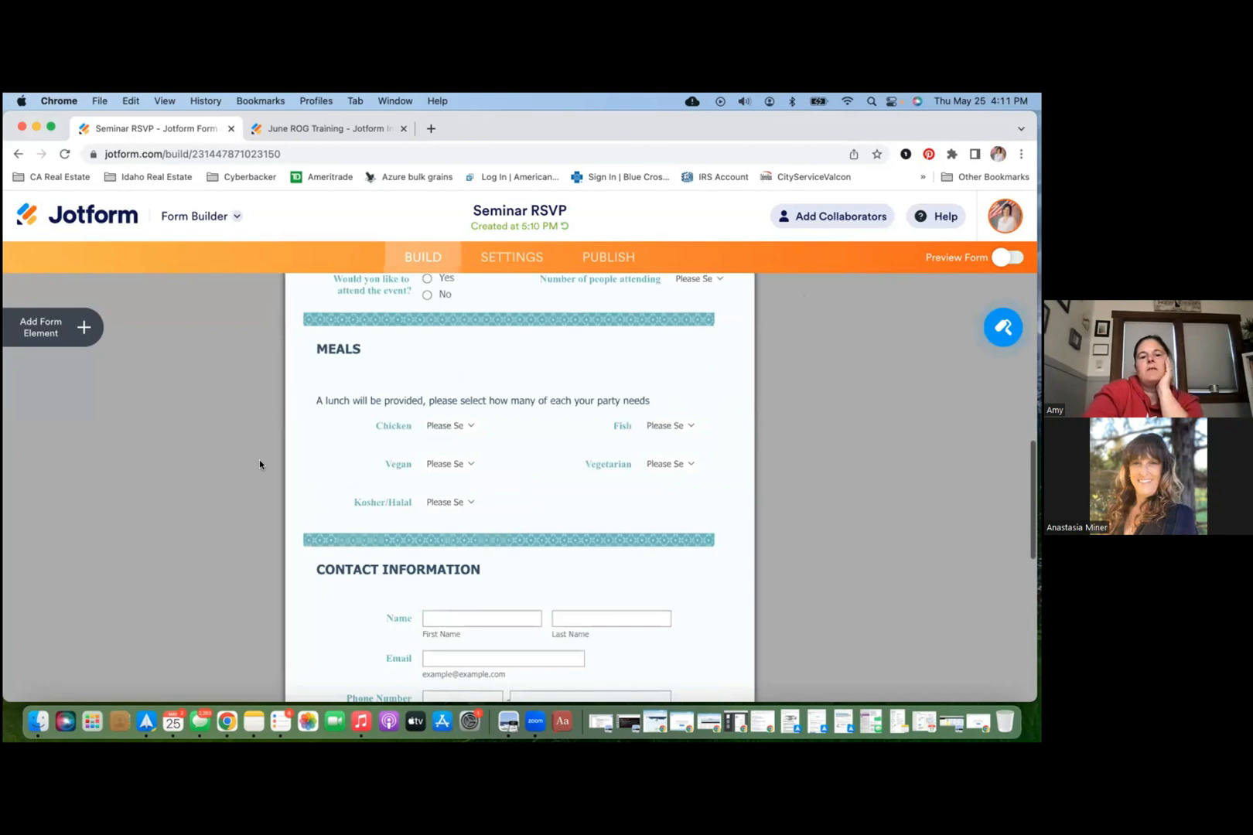
pyautogui.scroll(-10, 259, 463)
pyautogui.scroll(2, 260, 464)
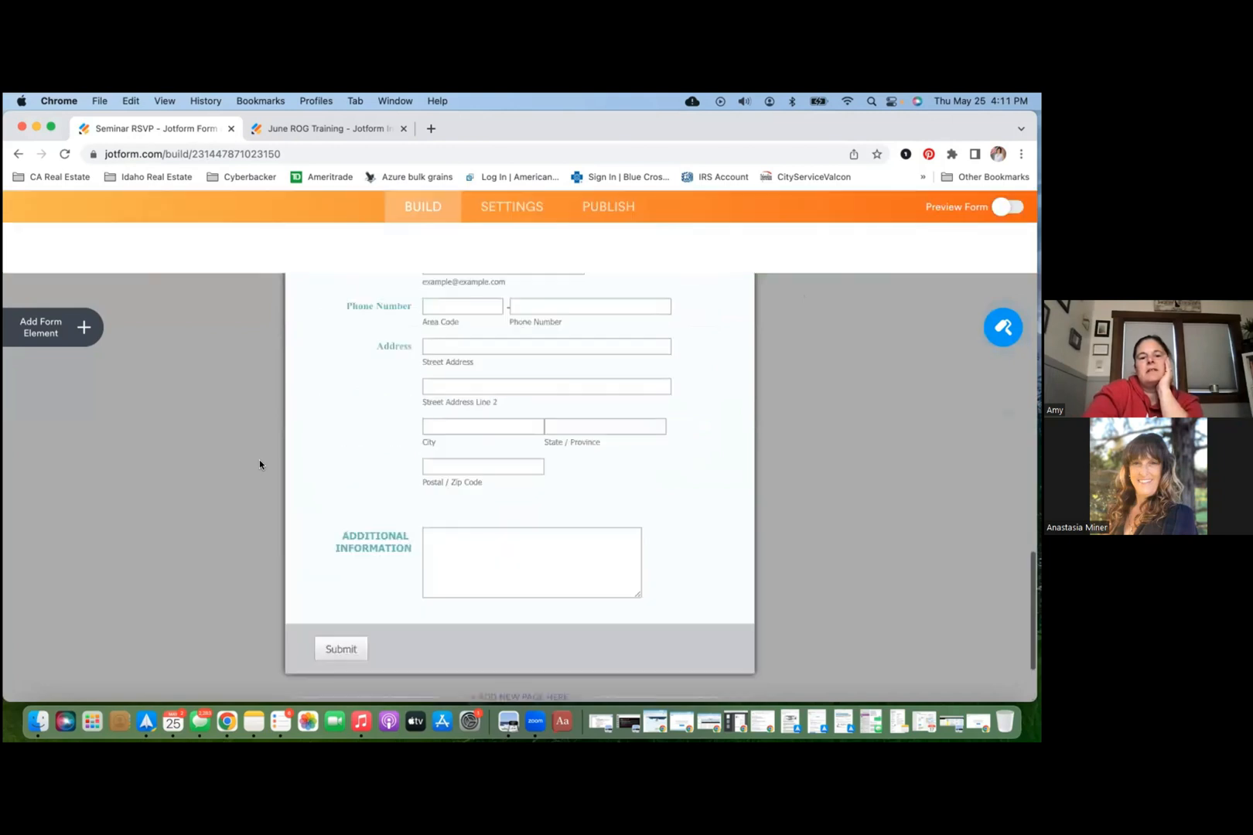
pyautogui.scroll(10, 259, 464)
pyautogui.scroll(2, 385, 450)
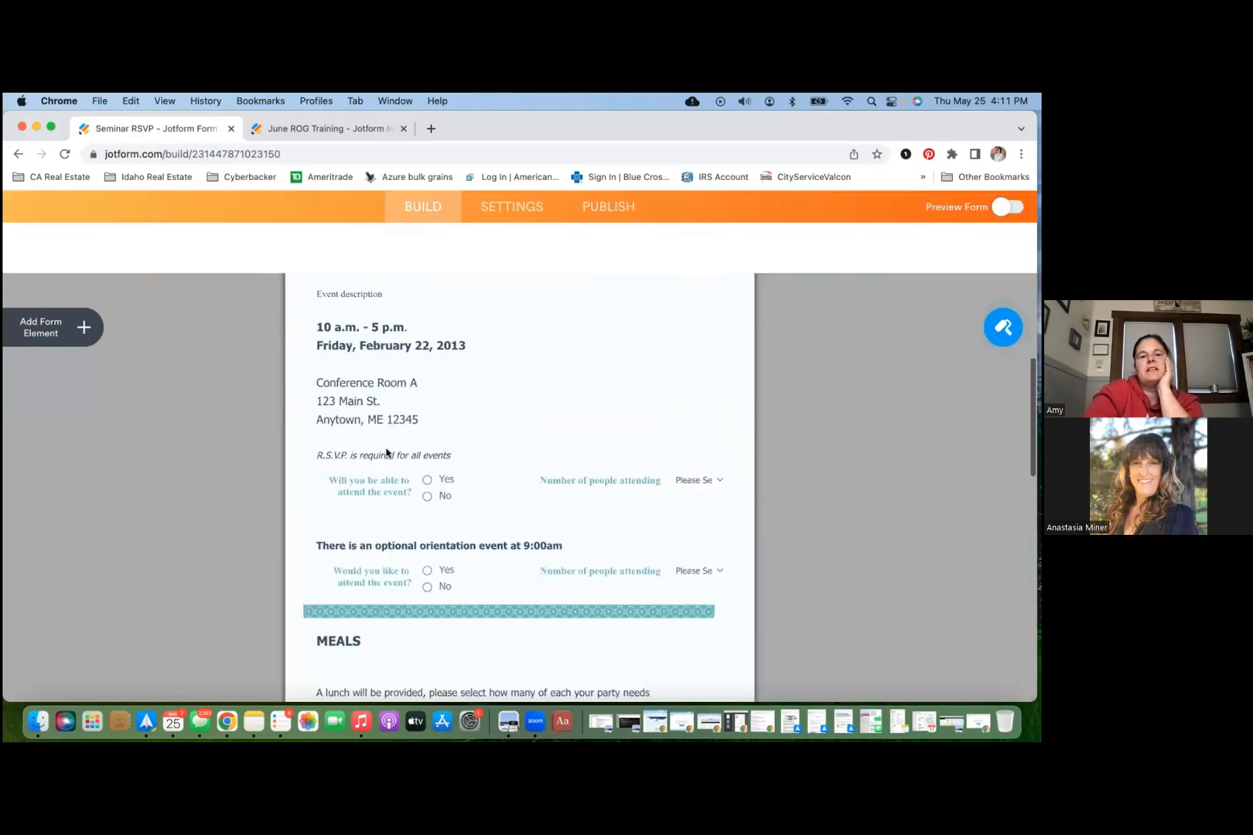
pyautogui.scroll(3, 386, 448)
pyautogui.scroll(2, 386, 448)
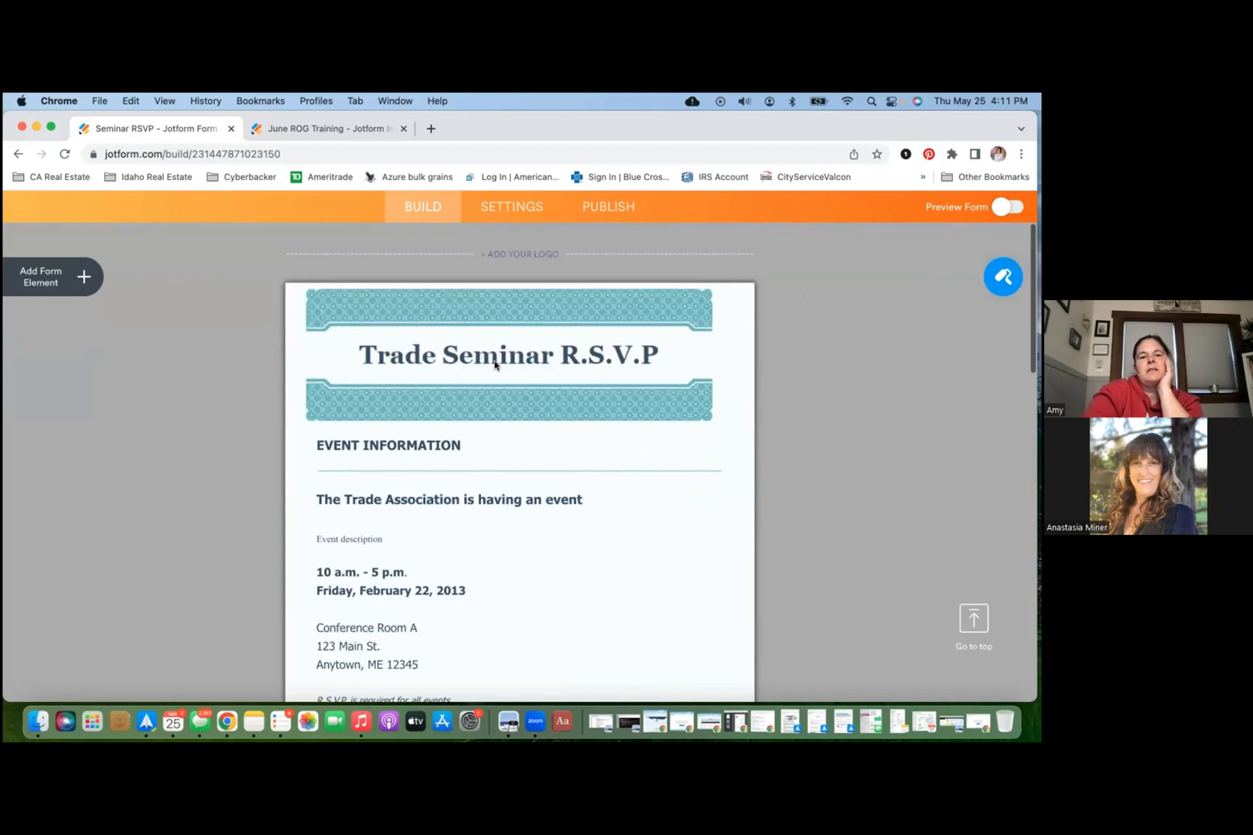
pyautogui.scroll(2, 497, 366)
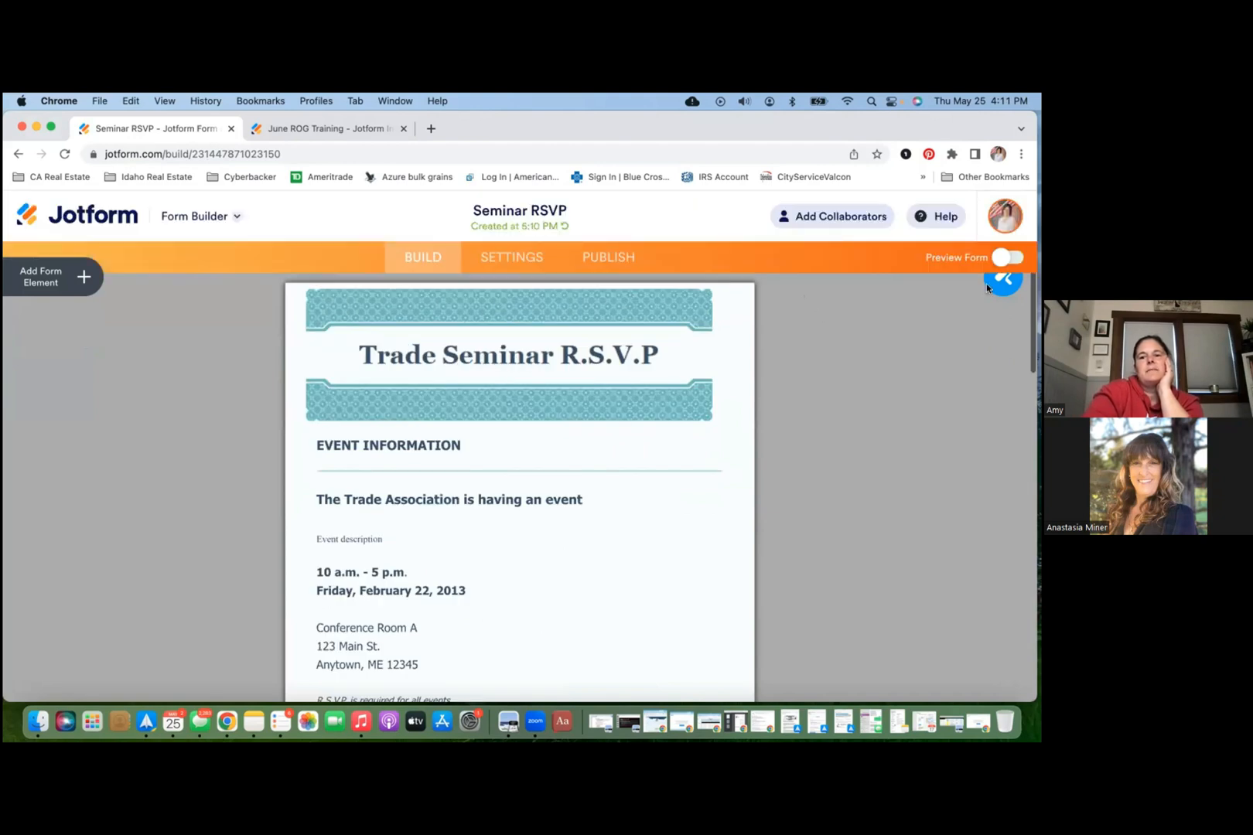
pyautogui.scroll(1, 985, 283)
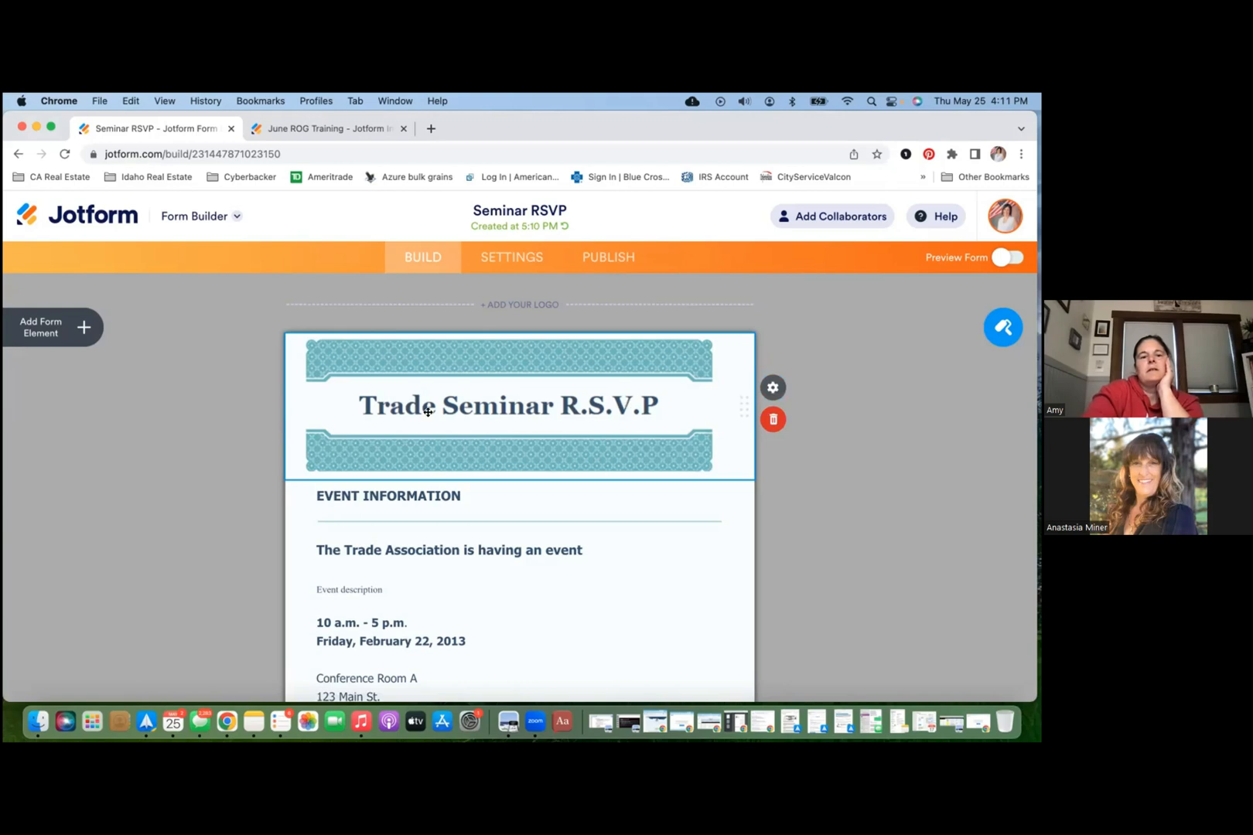
# Step: Replace the Trade Seminar R.S.V.P header image with the Pittard Riddle & Associates logo from the saved images
pyautogui.click(457, 413)
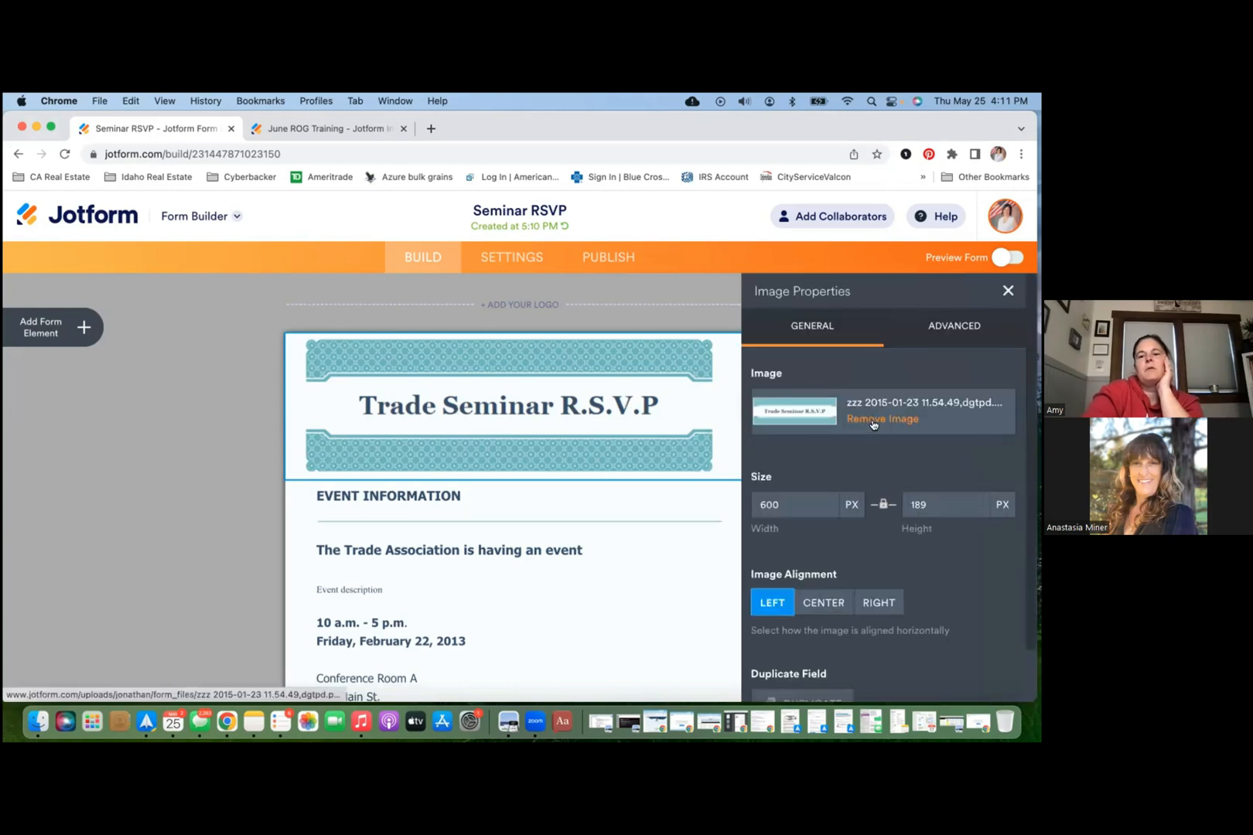
pyautogui.click(872, 422)
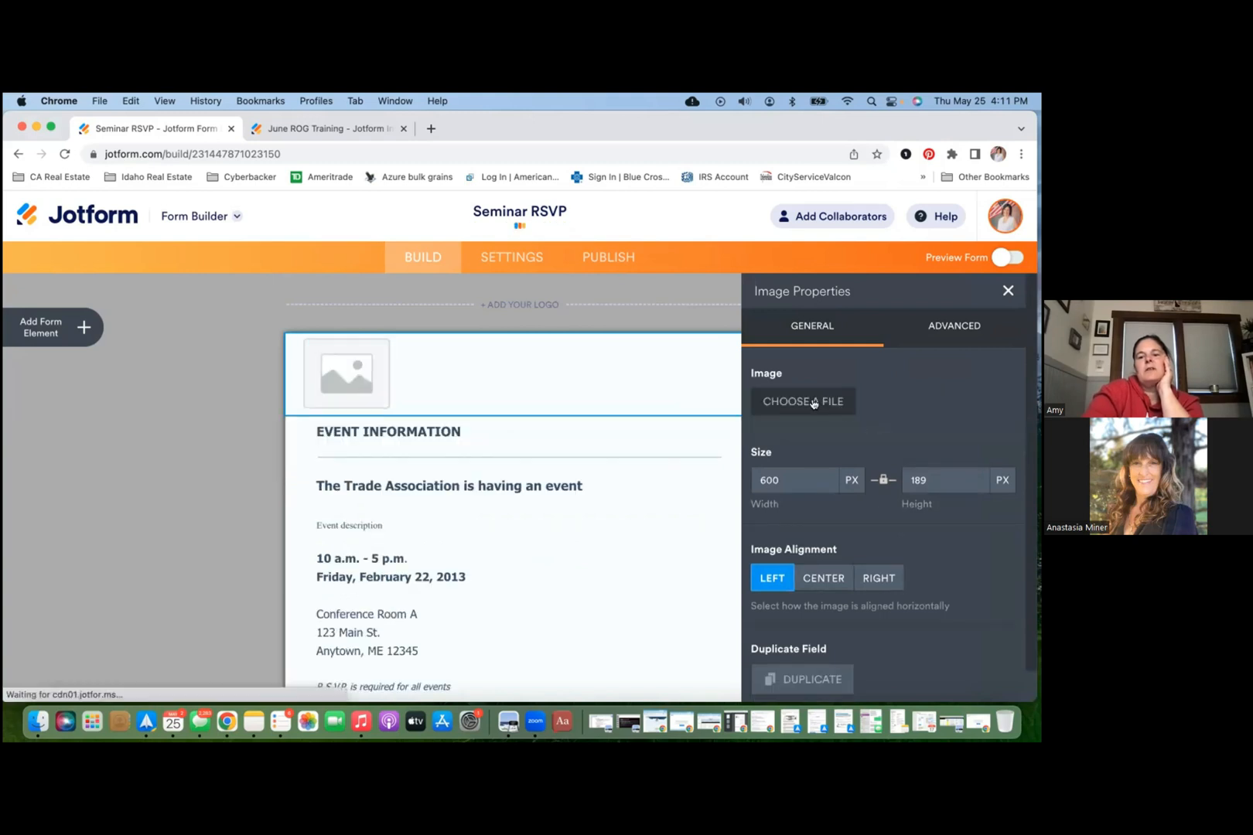
pyautogui.click(814, 403)
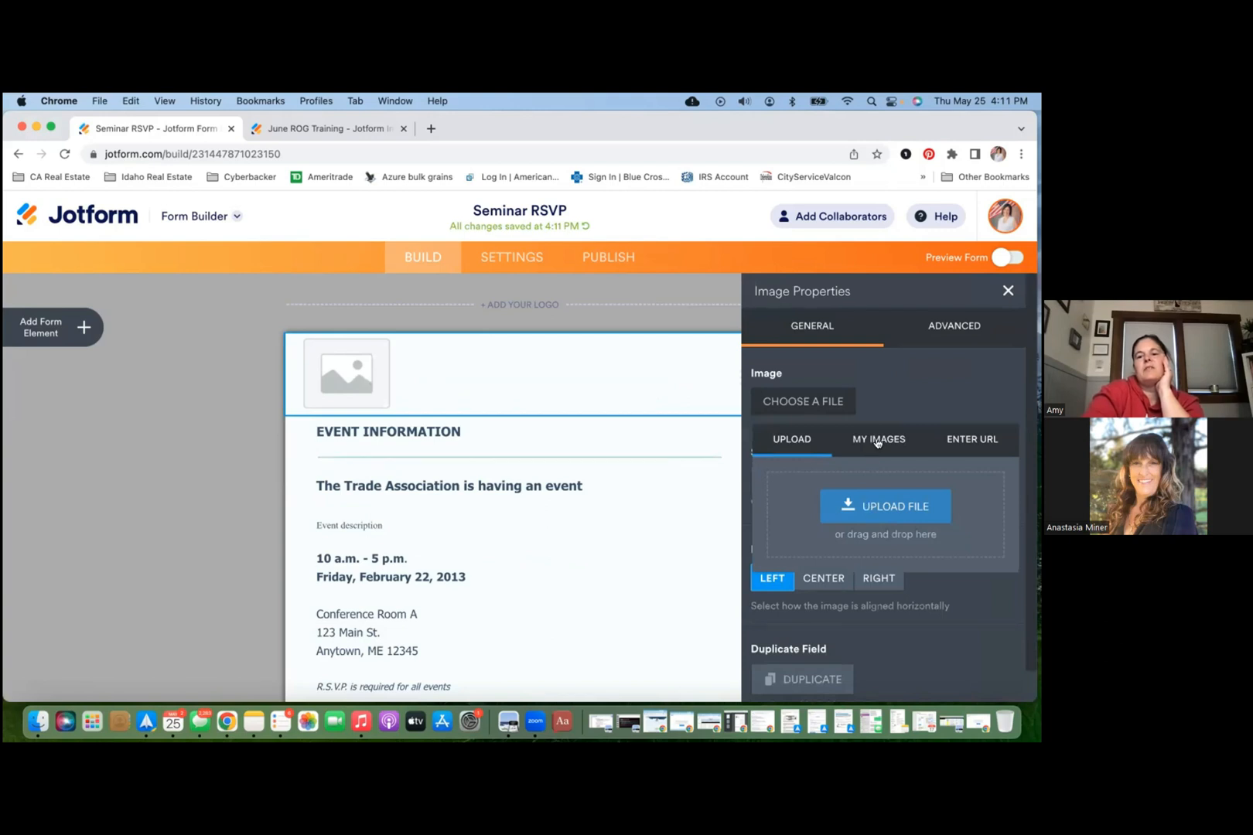
pyautogui.click(770, 572)
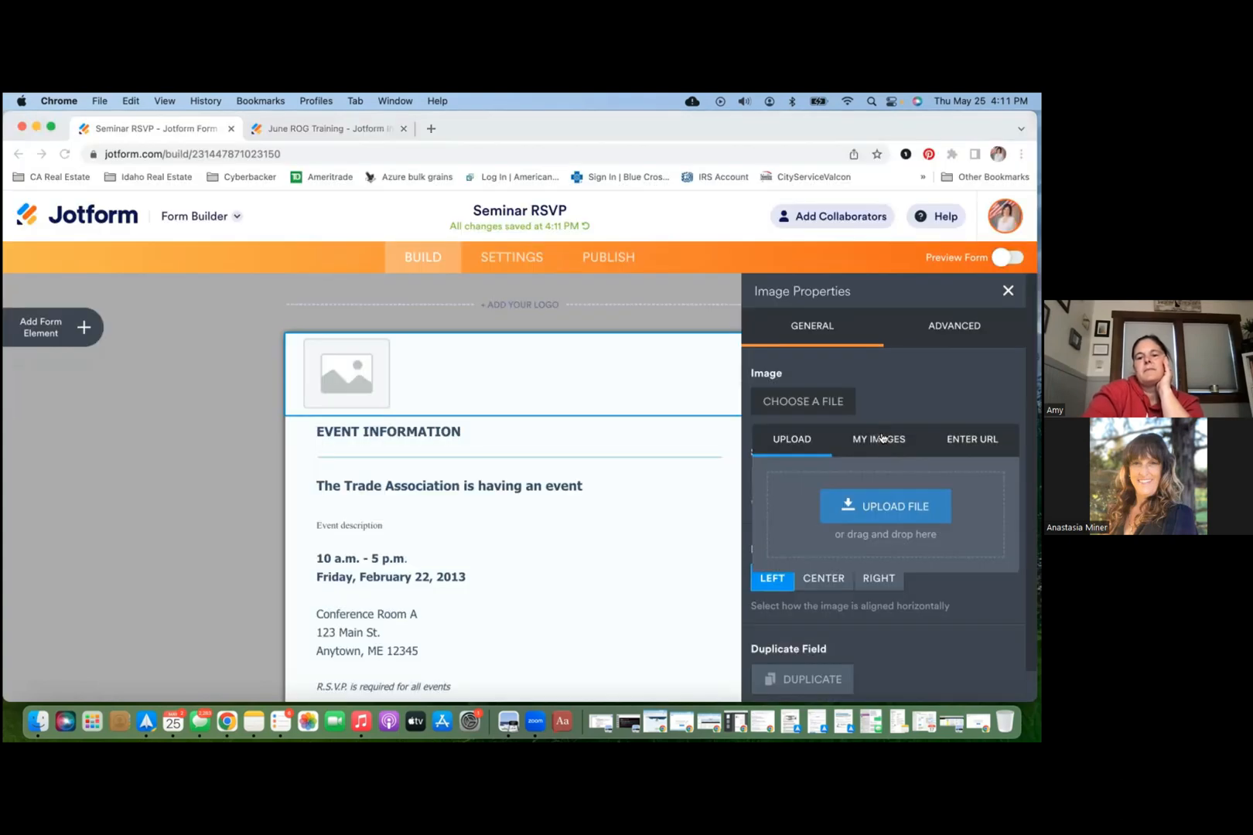
pyautogui.click(881, 439)
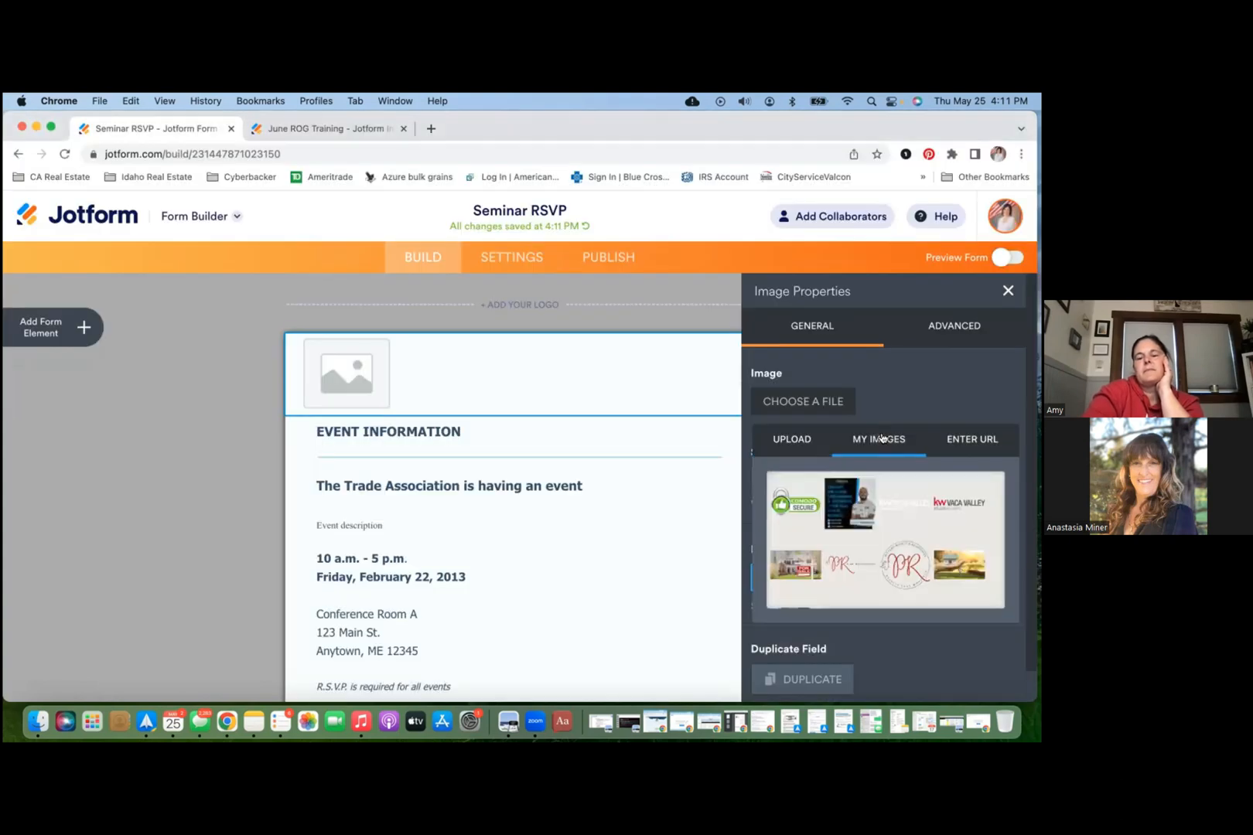
pyautogui.click(847, 570)
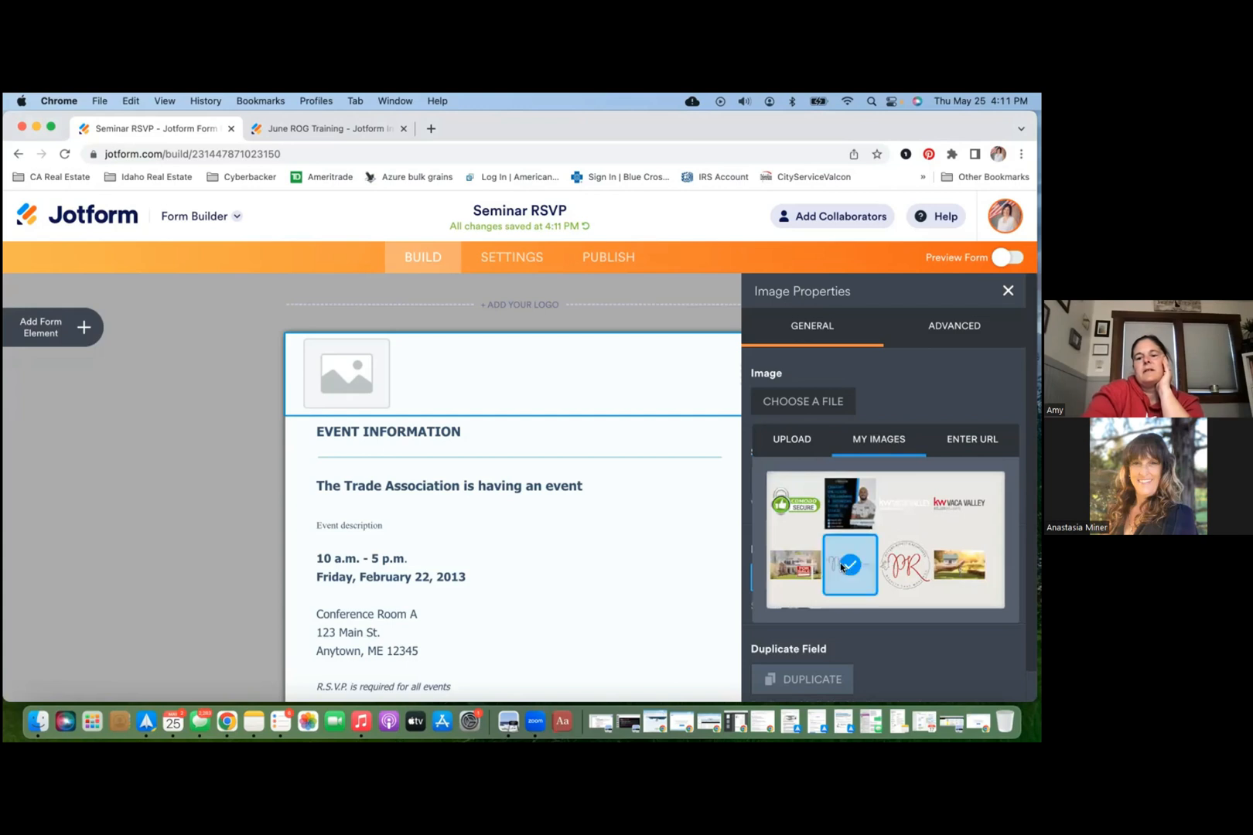
pyautogui.click(941, 638)
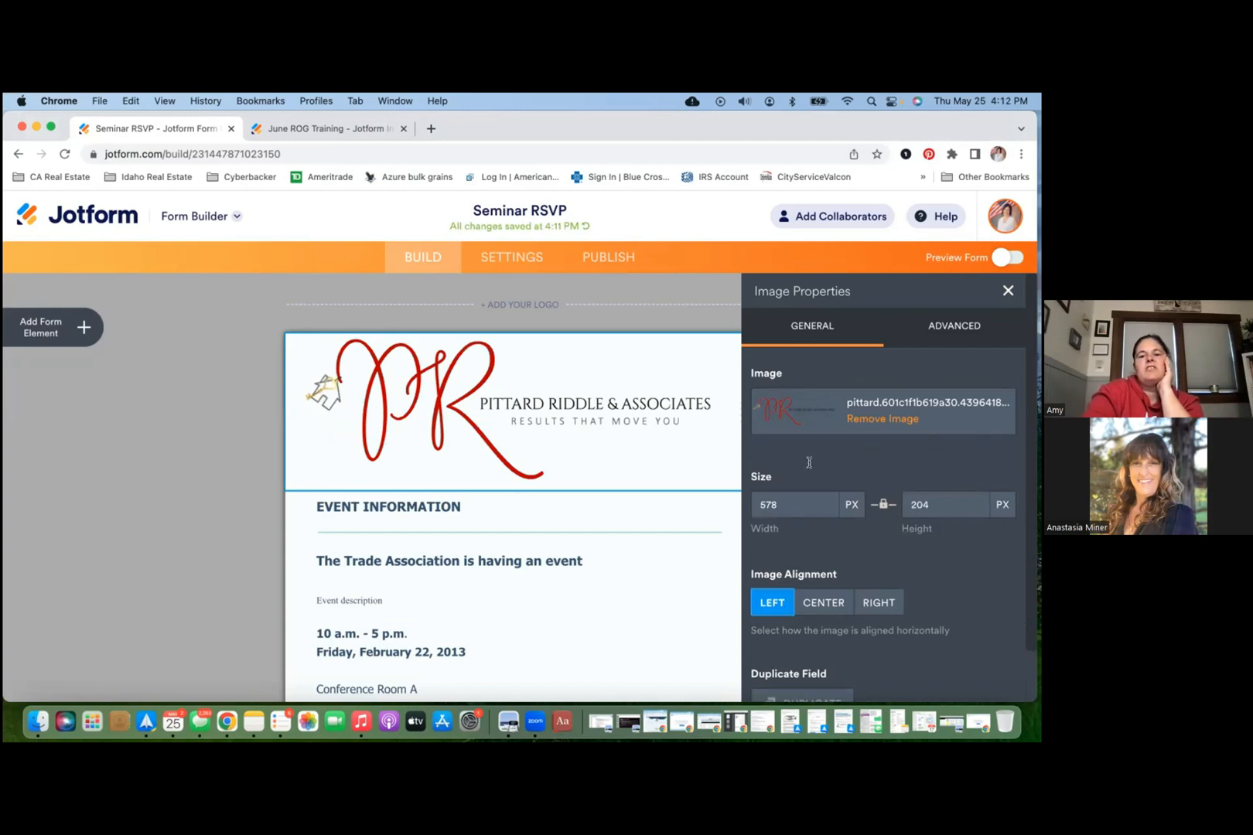
# Step: Set the header logo's size to 400 px wide and 100 px high with the proportions unlocked
pyautogui.scroll(-1, 809, 463)
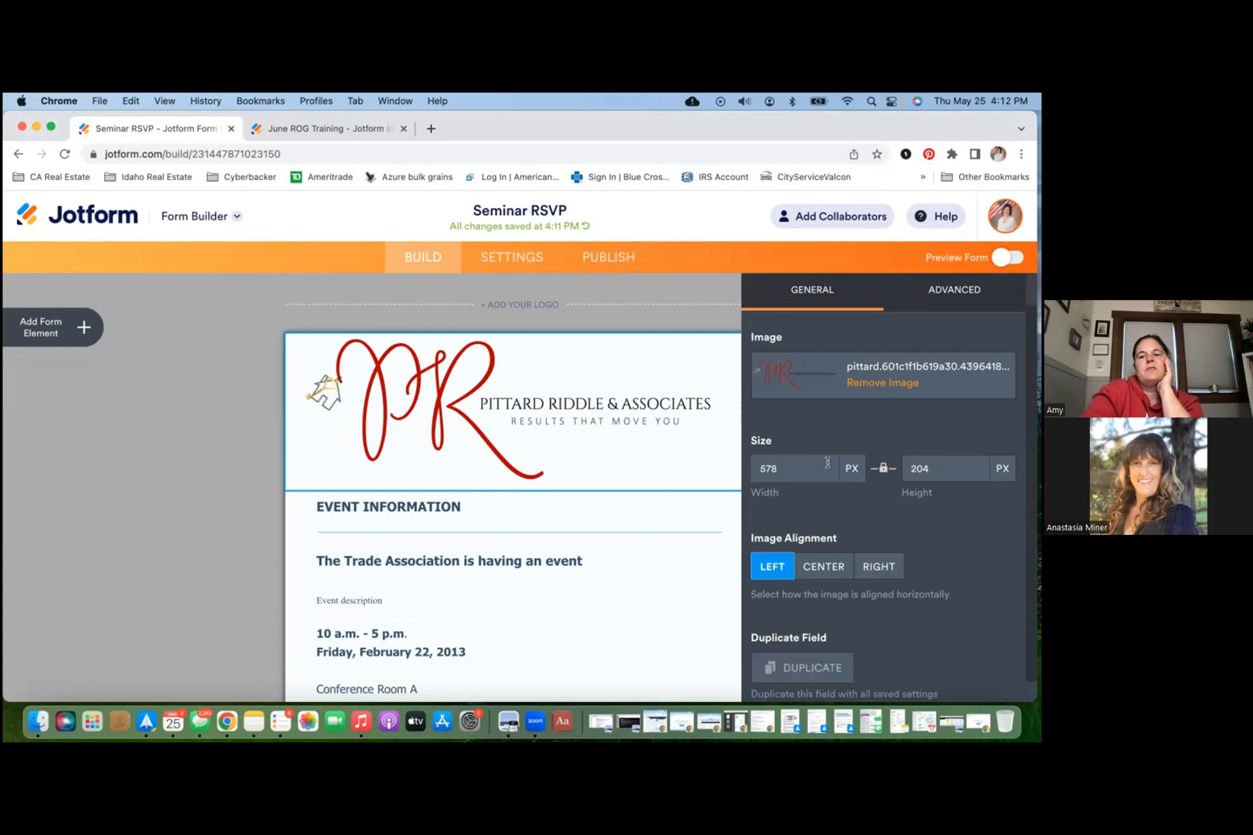
pyautogui.doubleClick(793, 469)
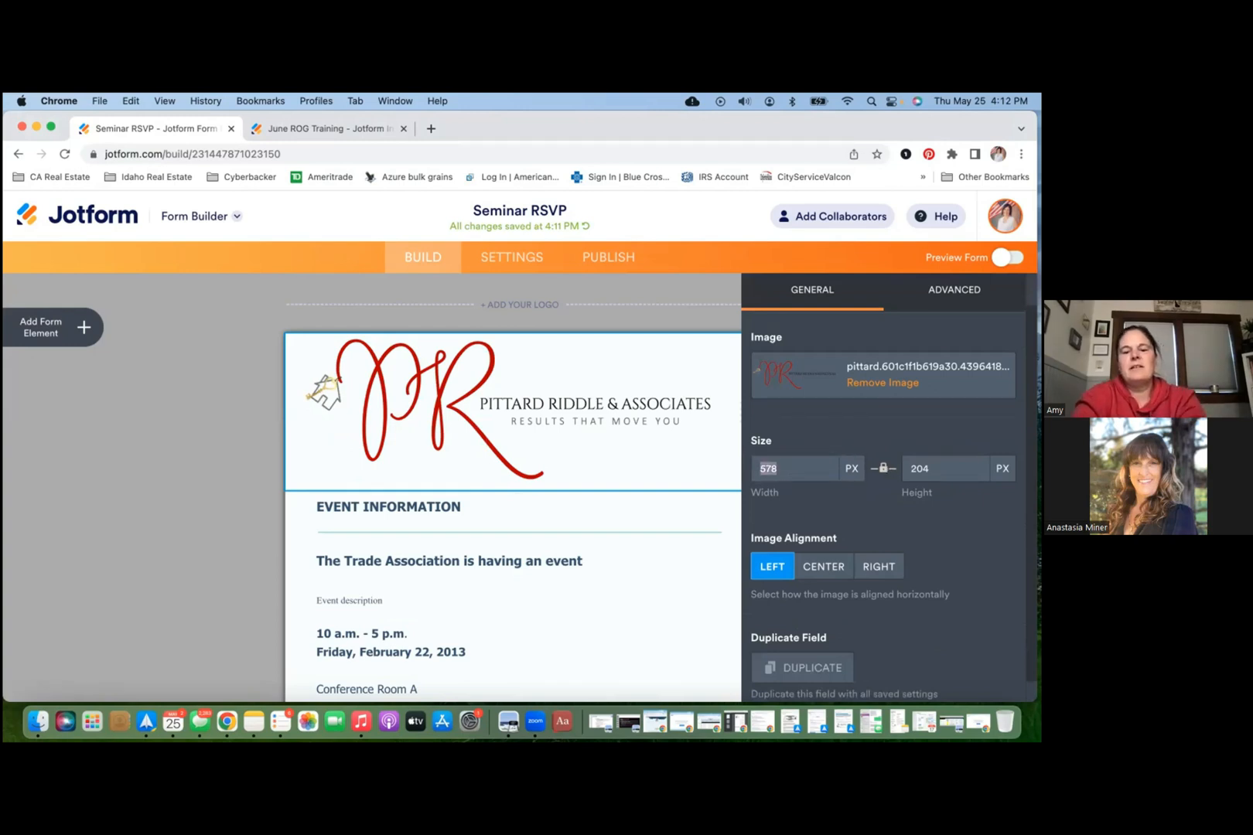
pyautogui.write('400')
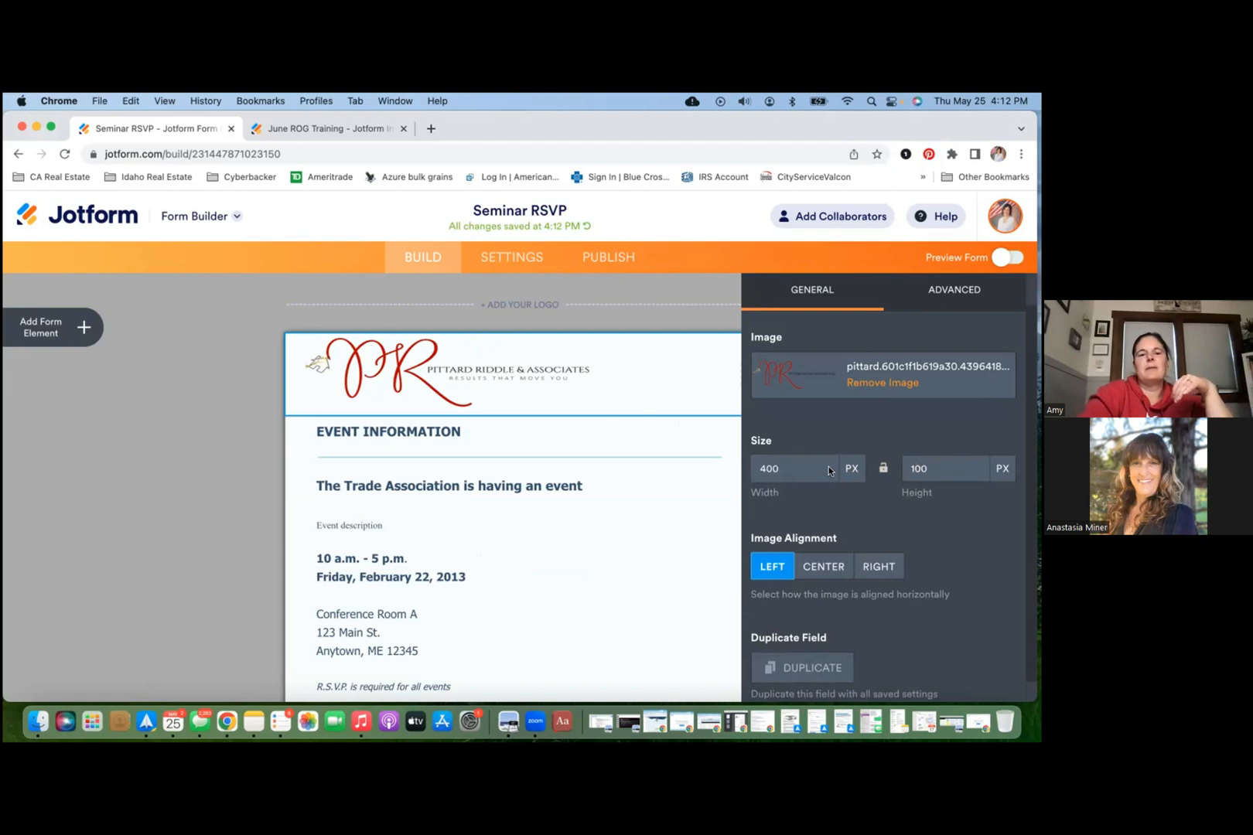
pyautogui.scroll(-1, 829, 465)
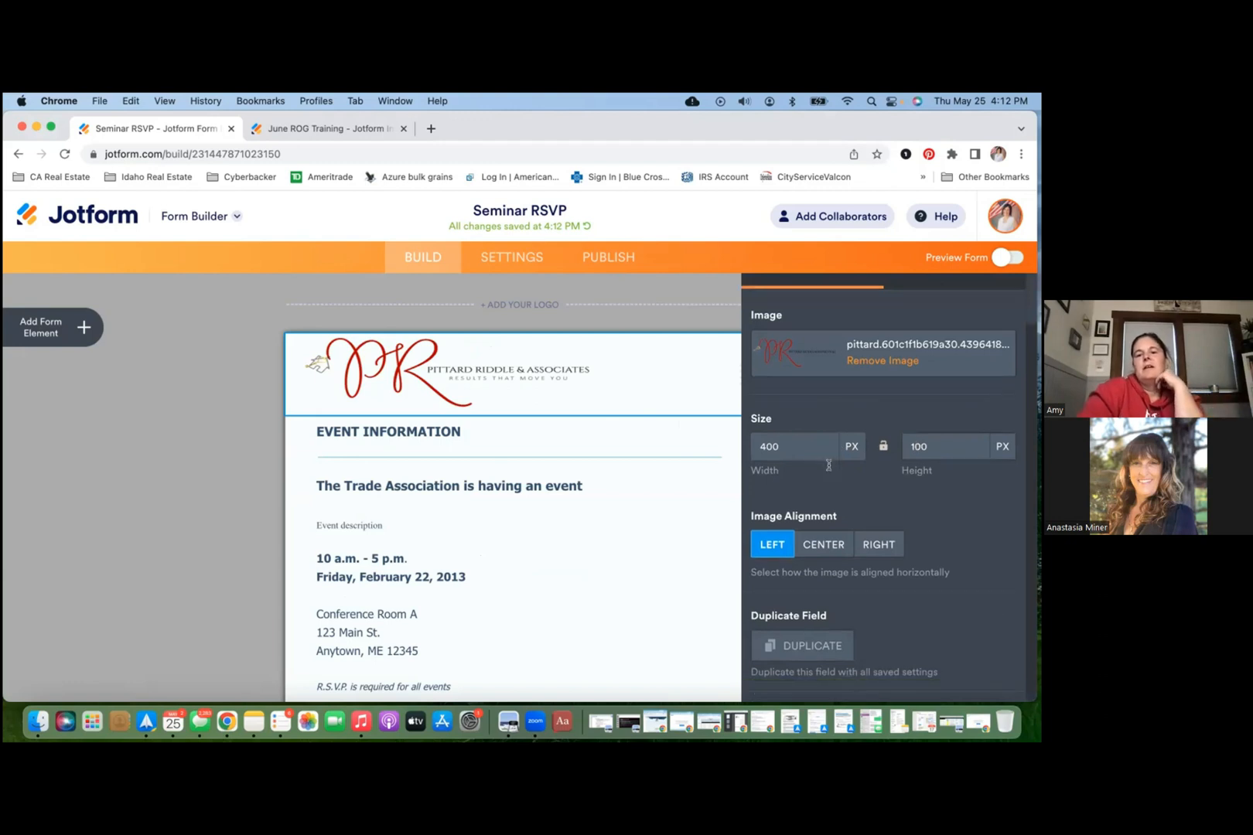
# Step: Try right alignment on the header logo, settle on center alignment and close the image properties
pyautogui.click(823, 548)
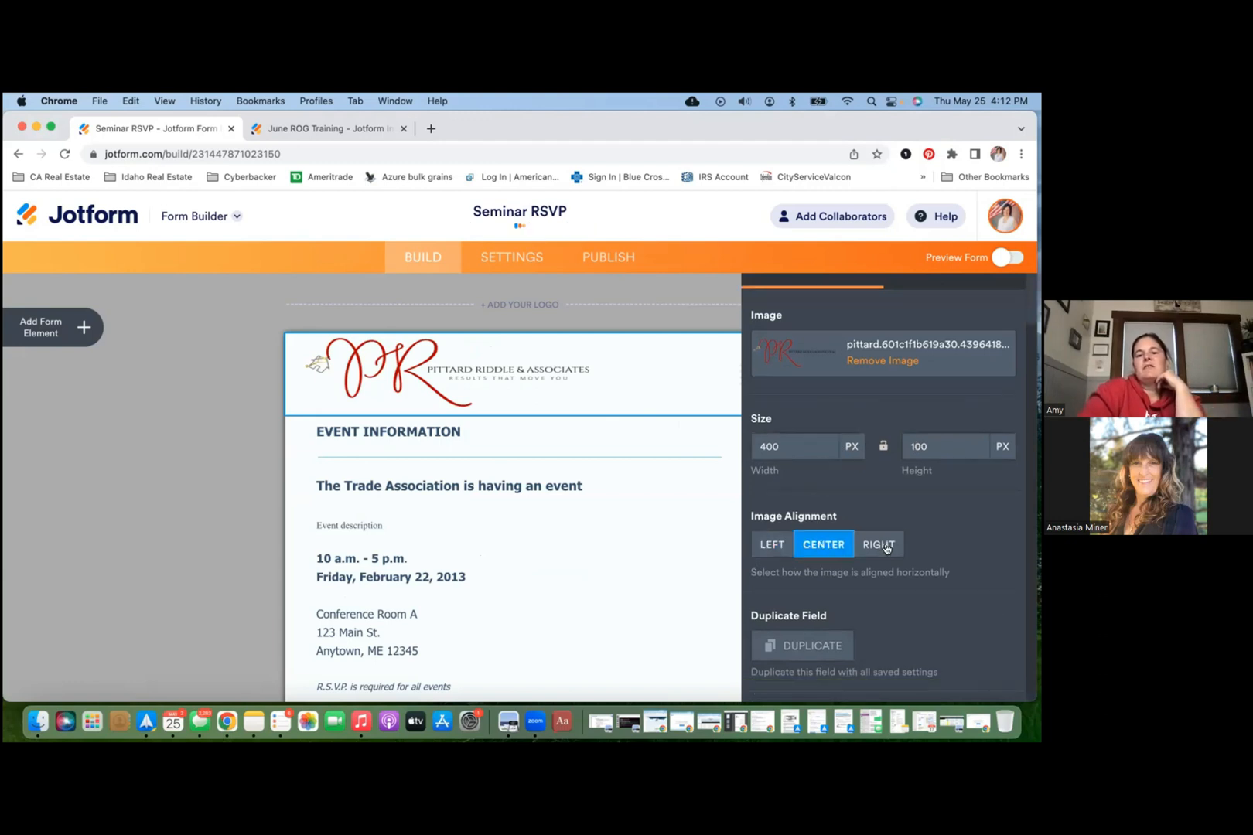
pyautogui.click(886, 547)
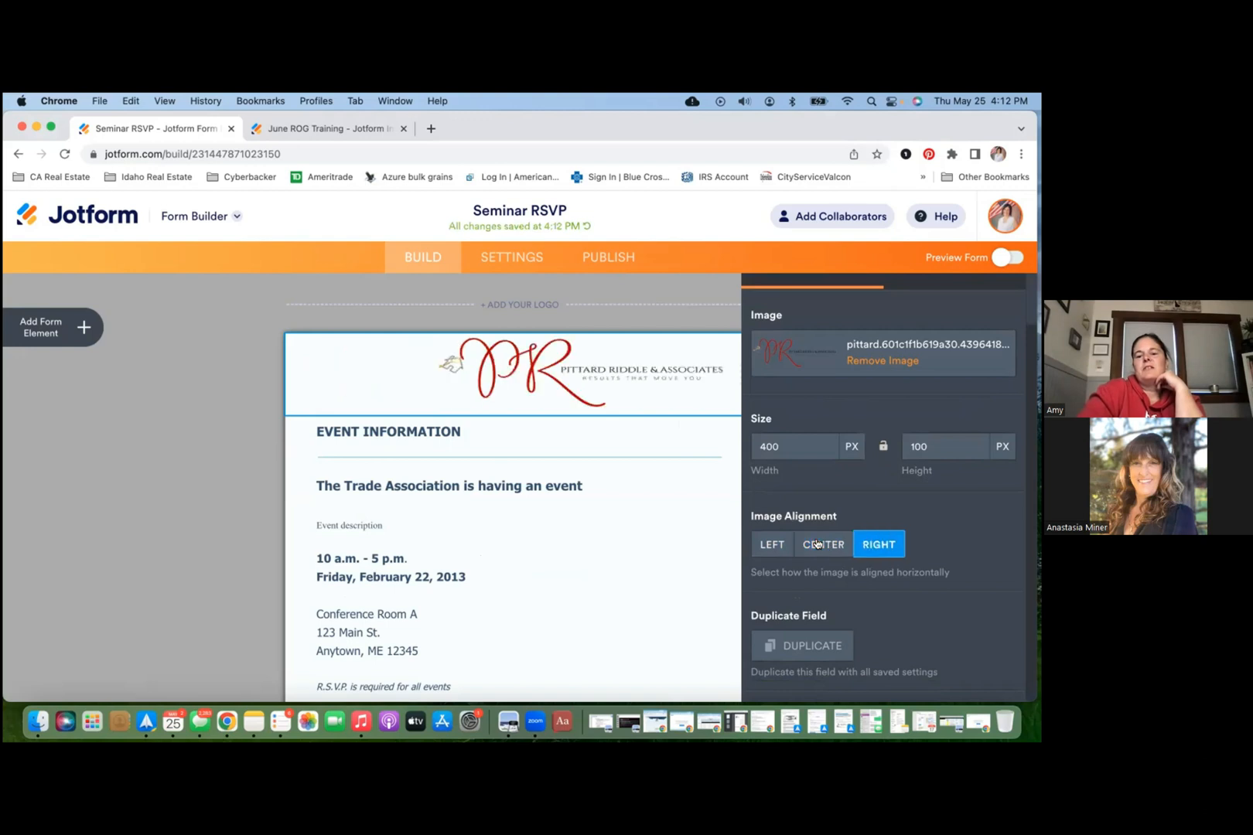
pyautogui.click(817, 545)
pyautogui.scroll(2, 816, 545)
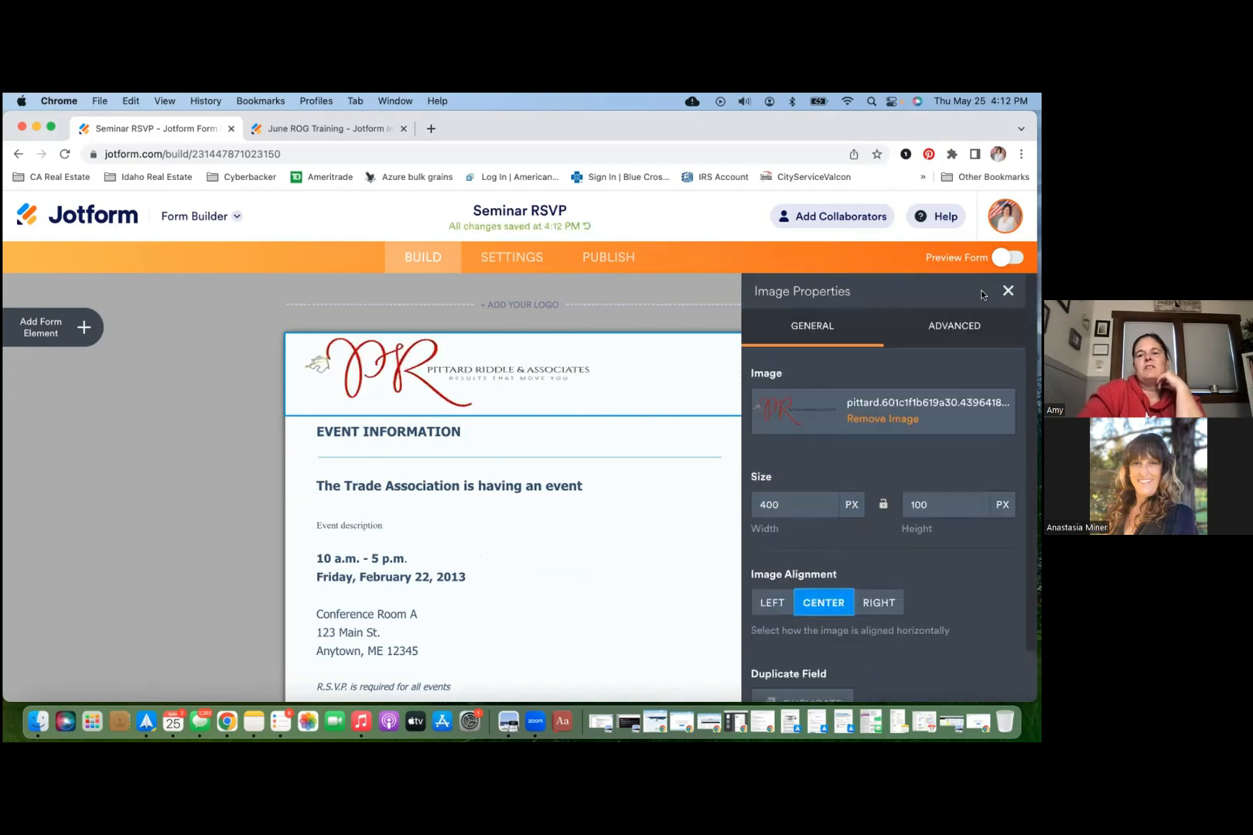
pyautogui.click(1008, 290)
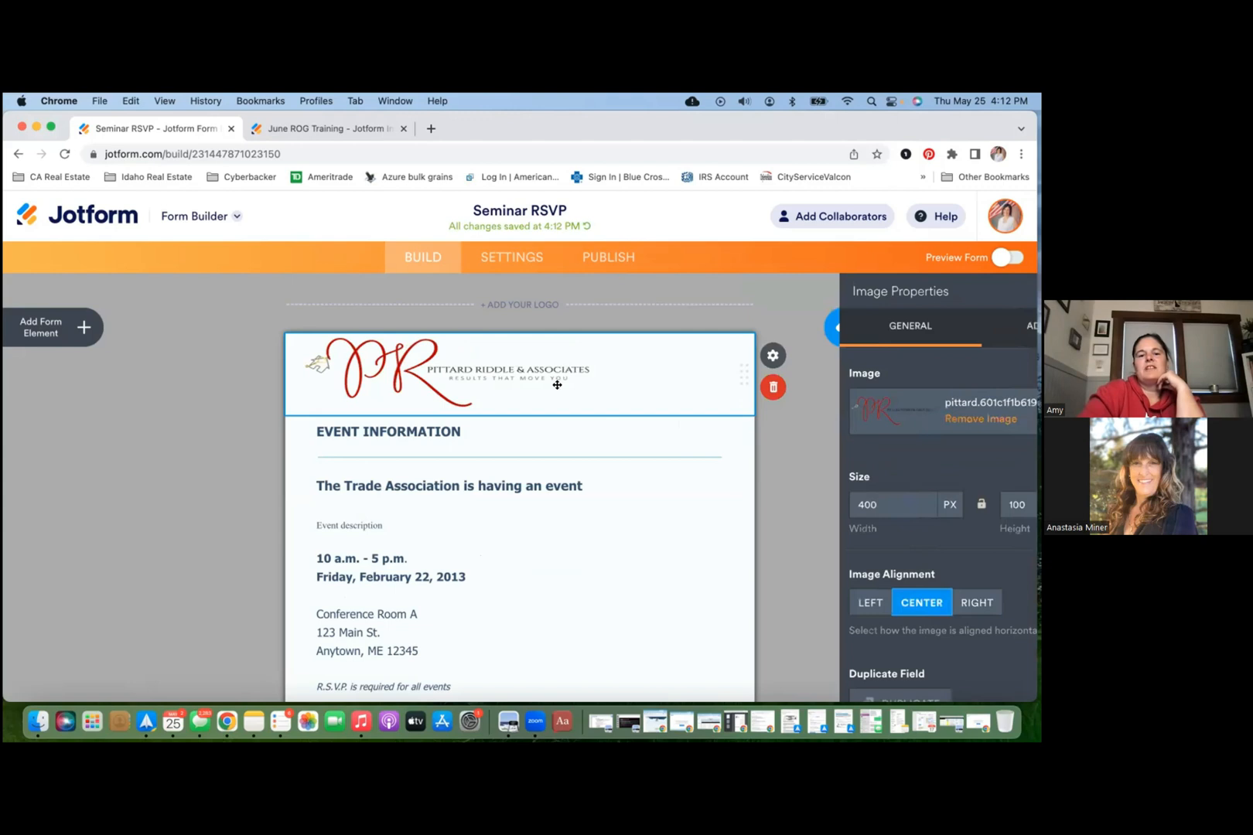
# Step: Change the text colour of the EVENT INFORMATION heading to medium blue and close its paragraph properties
pyautogui.click(412, 431)
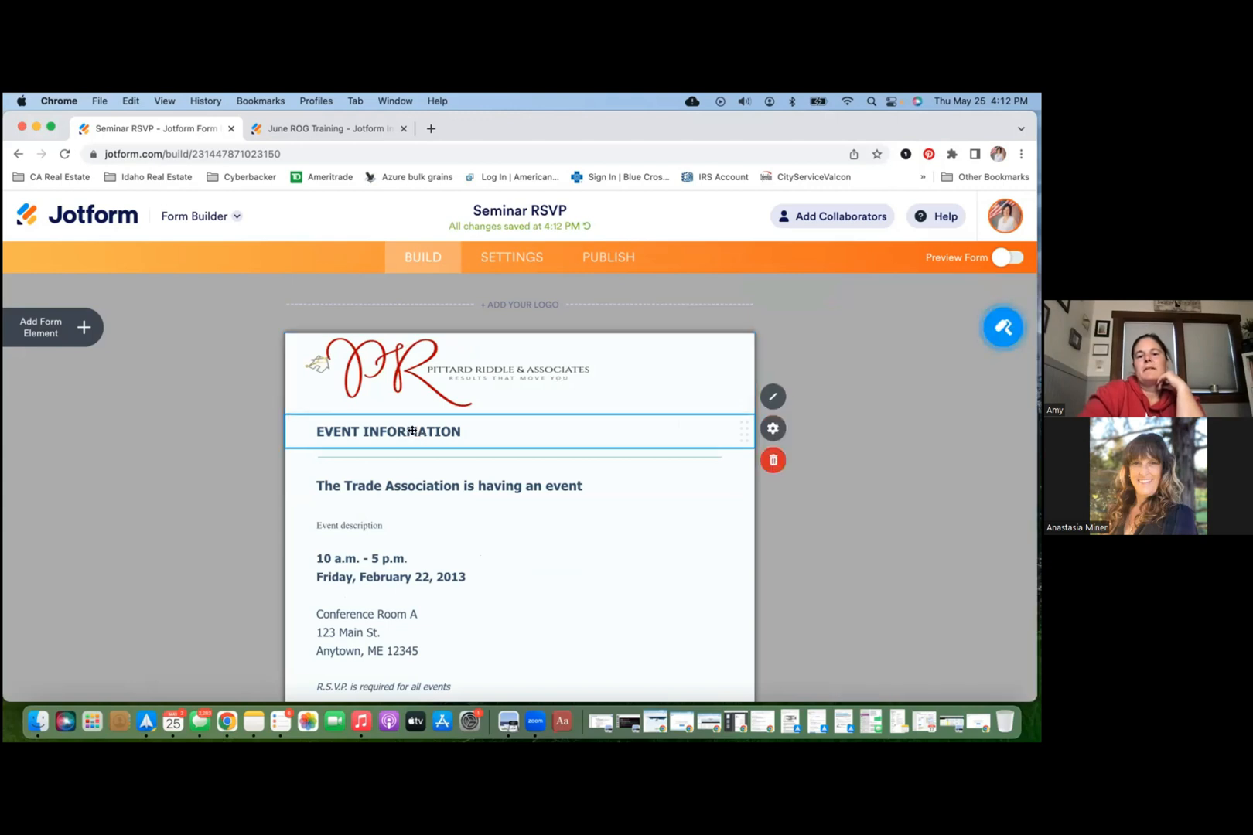
pyautogui.doubleClick(412, 431)
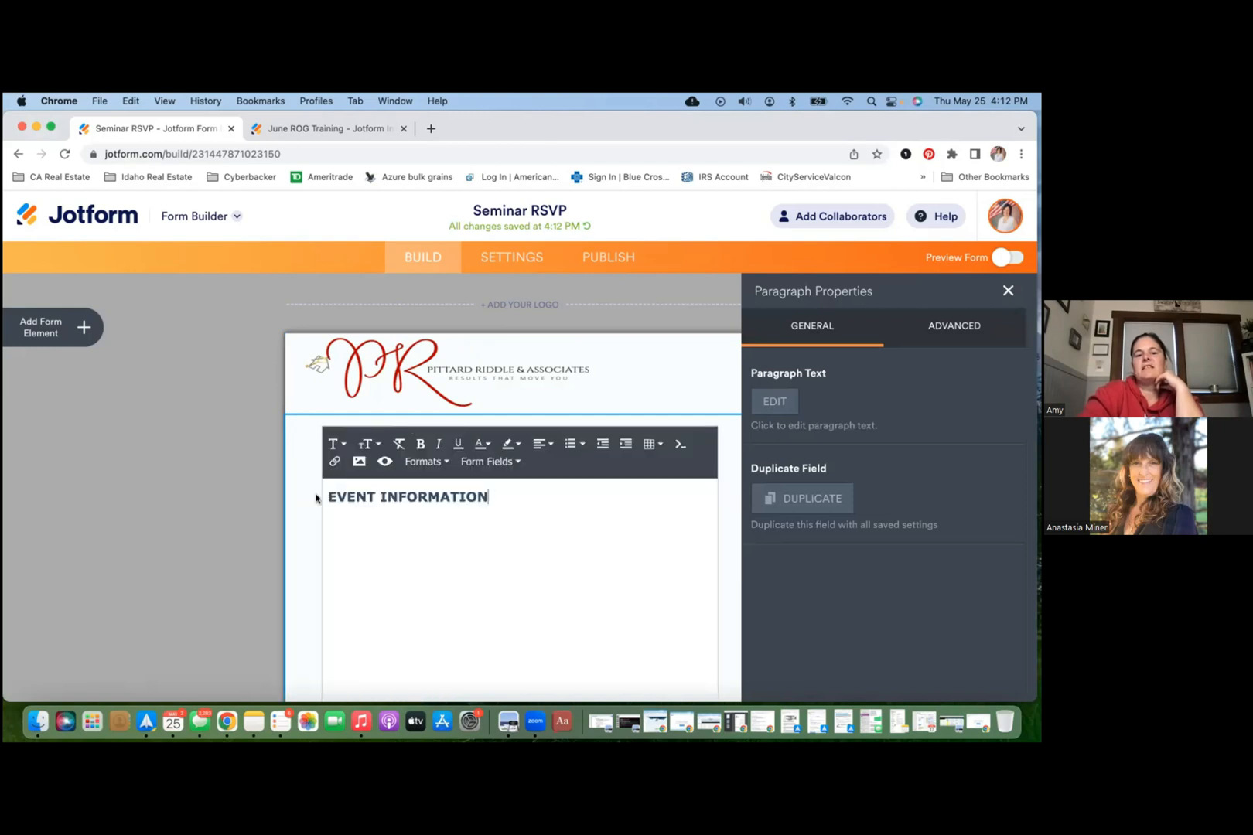
pyautogui.tripleClick(316, 498)
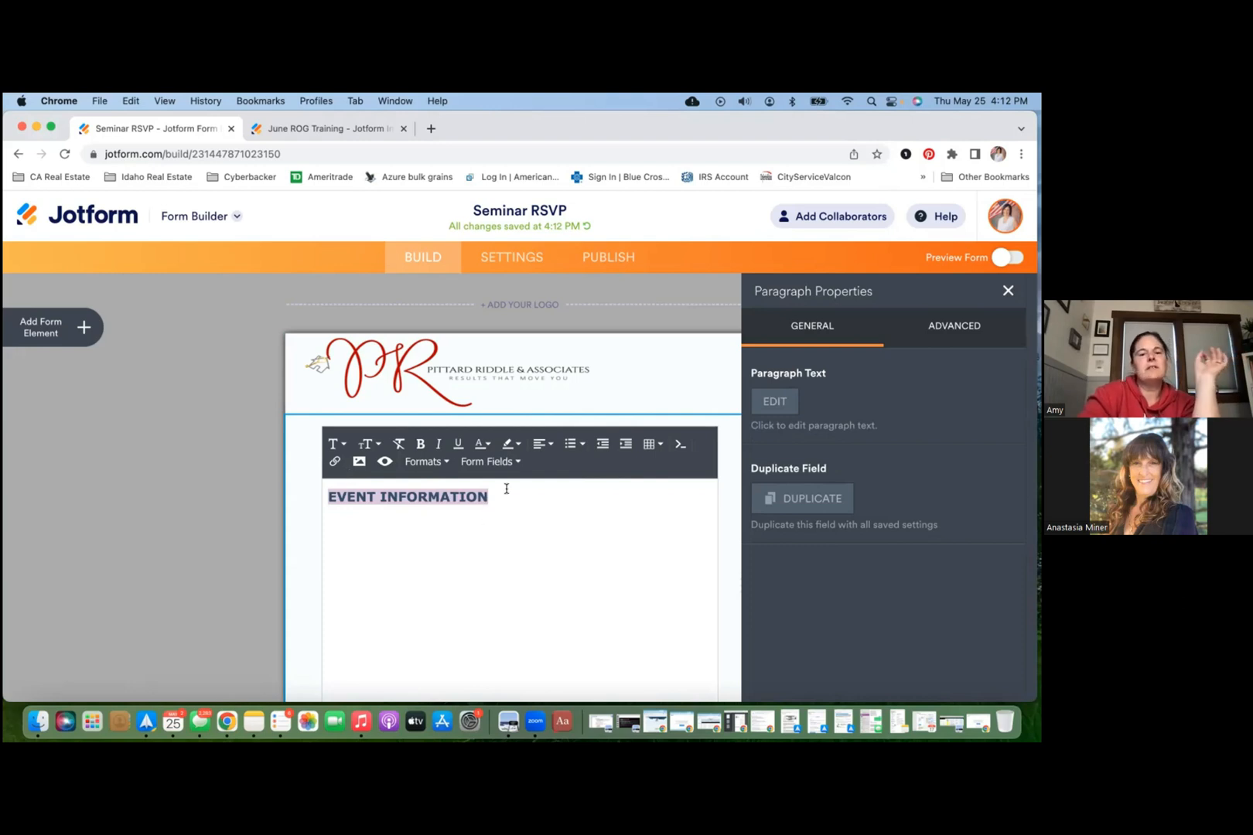
pyautogui.scroll(-1, 447, 483)
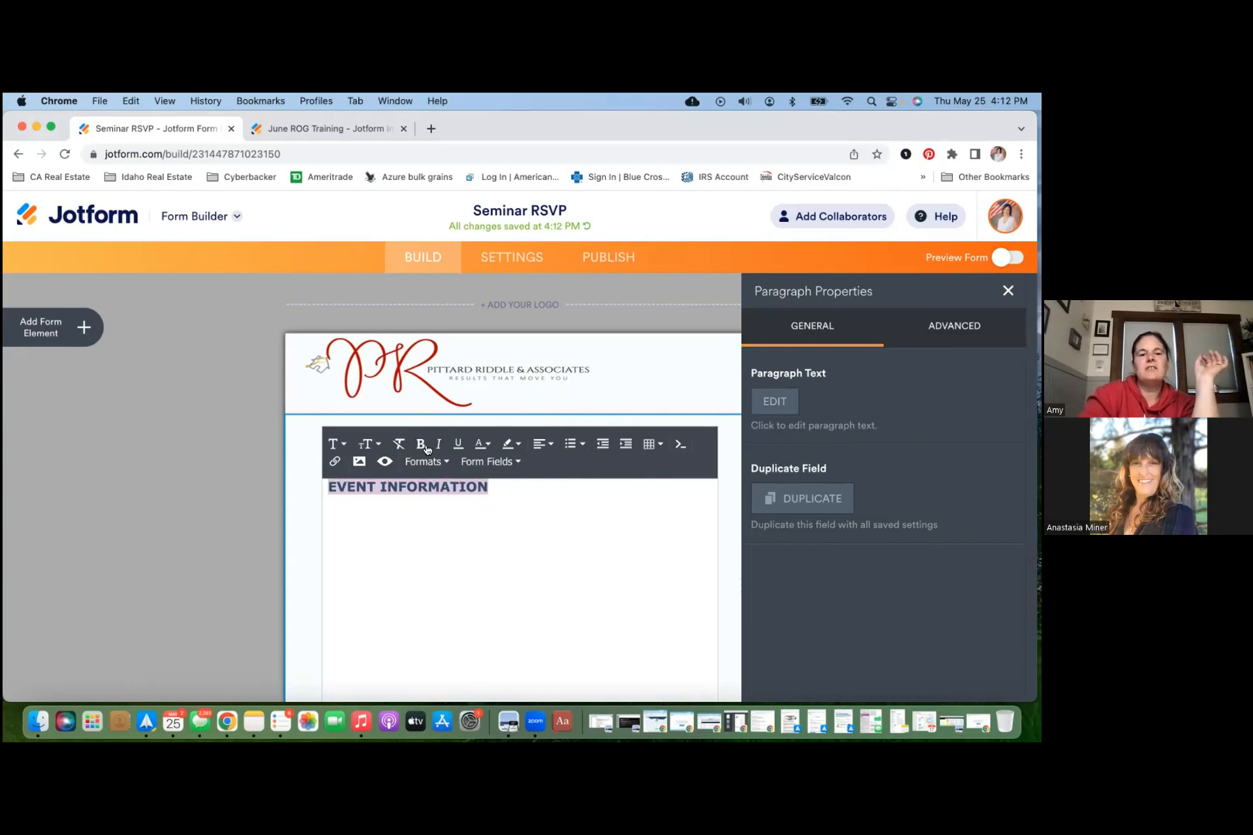
pyautogui.click(486, 445)
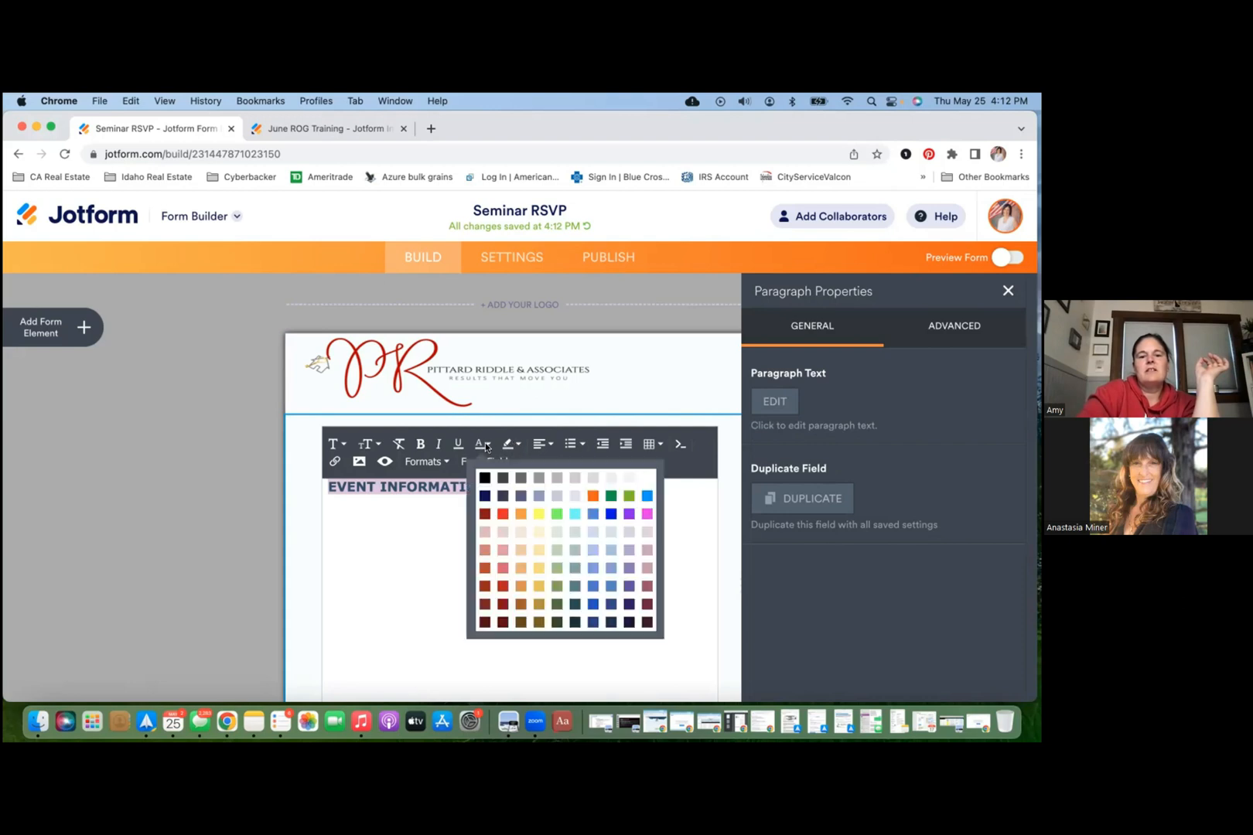
pyautogui.click(592, 587)
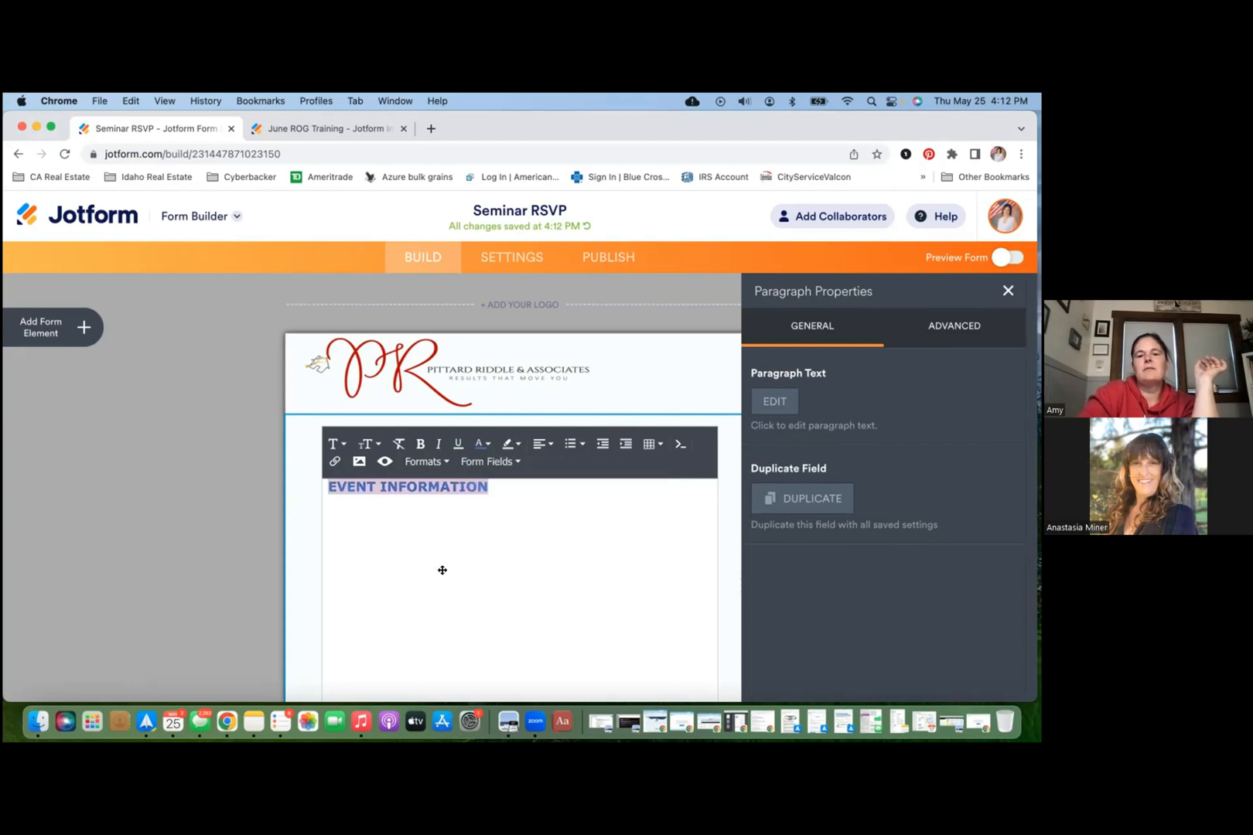
pyautogui.click(442, 571)
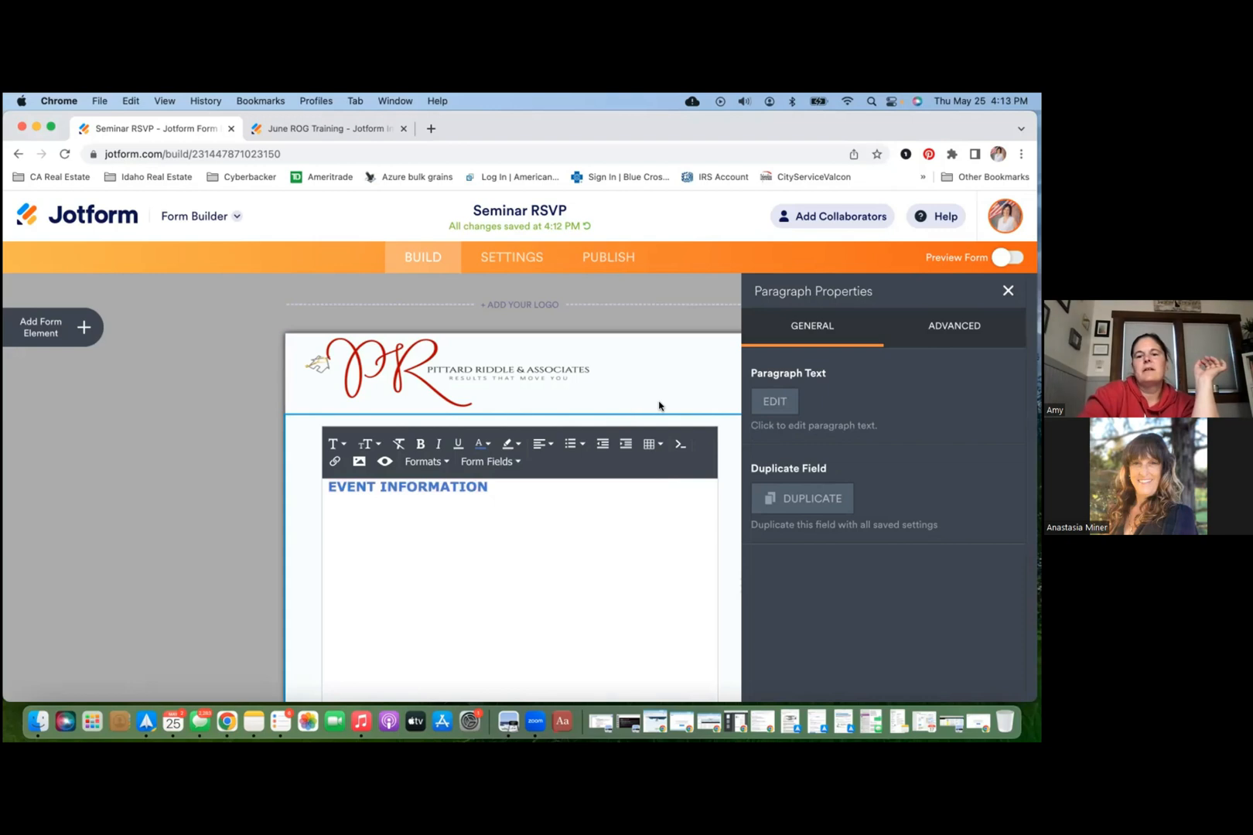
pyautogui.click(1006, 291)
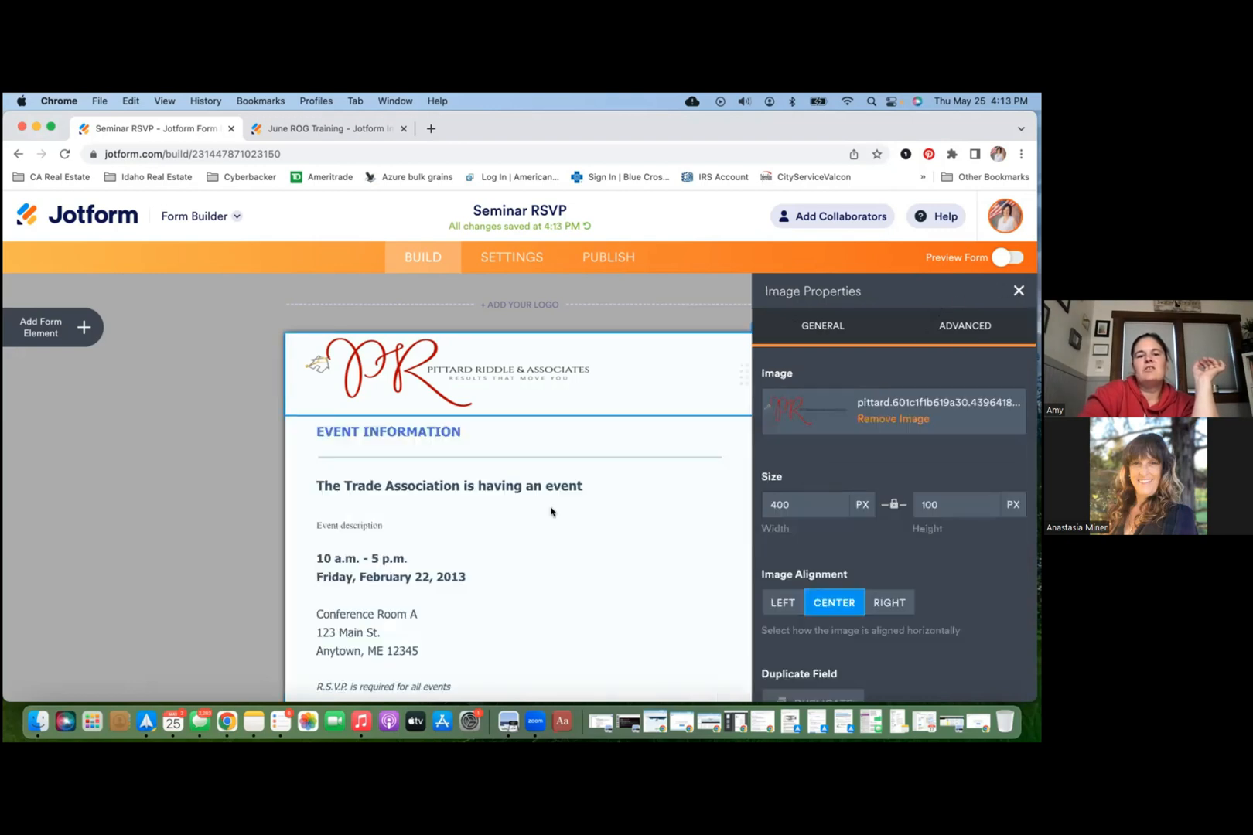
# Step: Open the event details paragraph below the heading for editing and look through its text down to the R.S.V.P. note
pyautogui.click(456, 511)
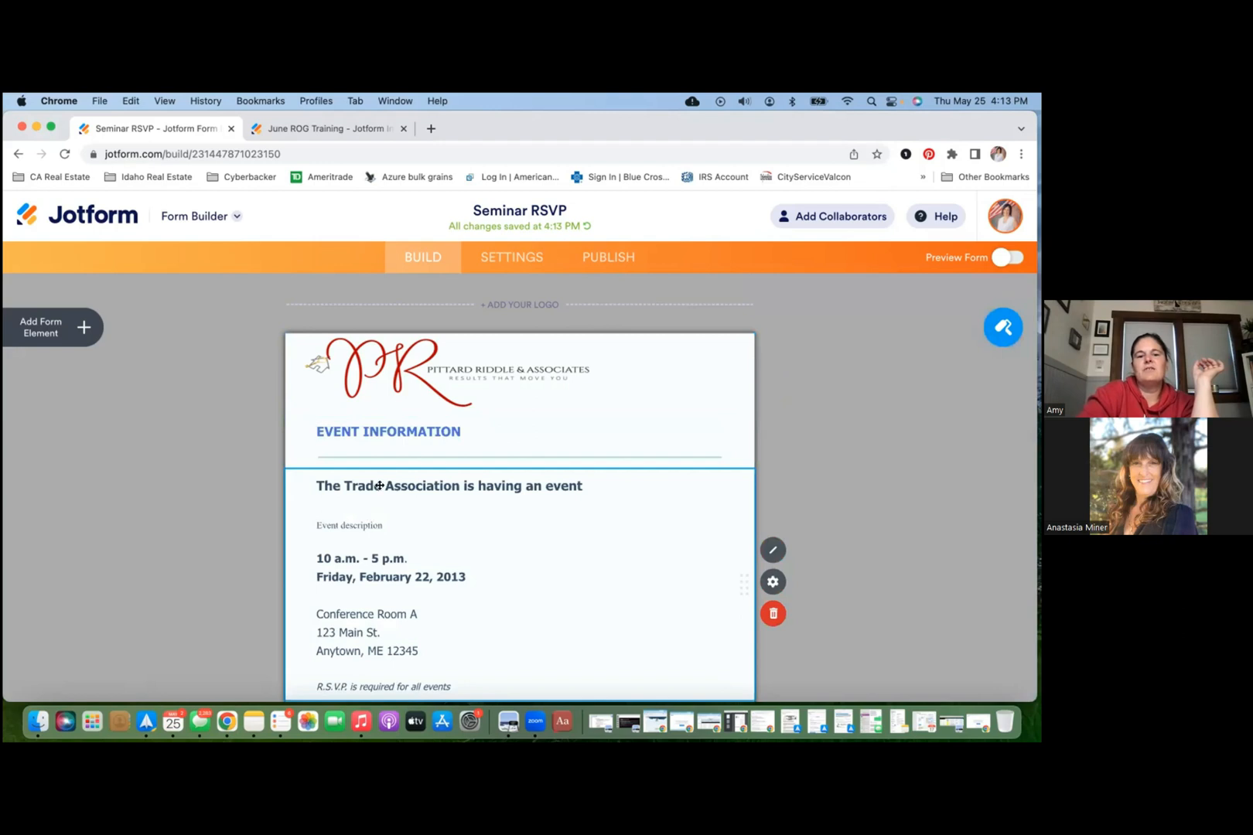
pyautogui.click(357, 526)
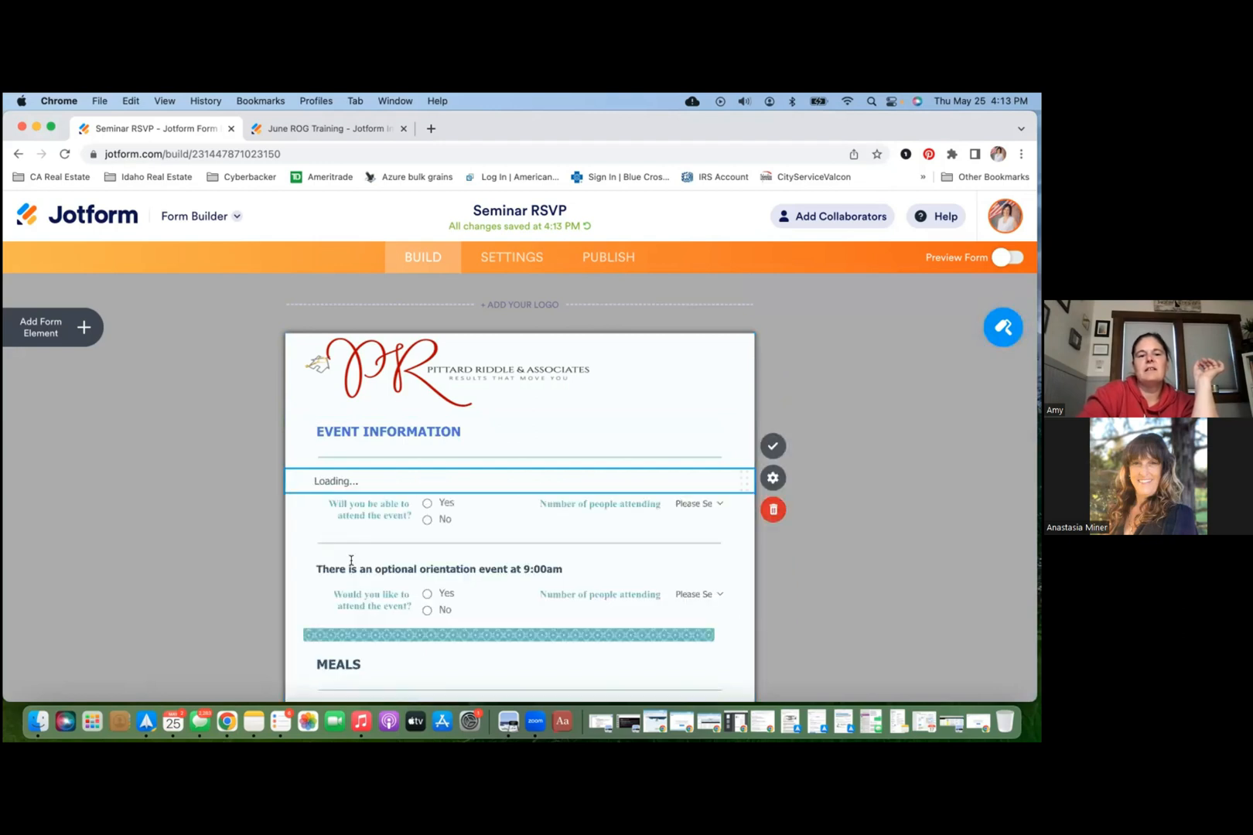
pyautogui.scroll(-2, 350, 560)
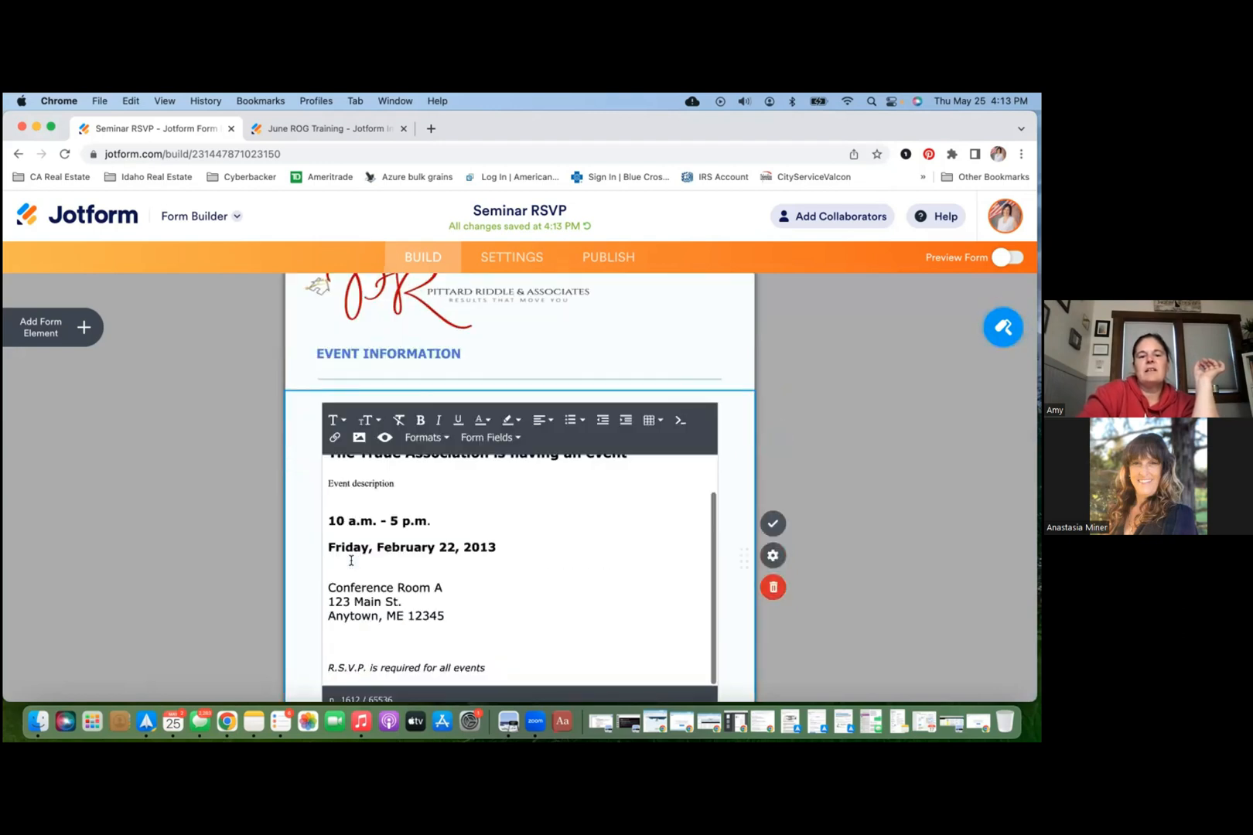
pyautogui.scroll(-4, 351, 560)
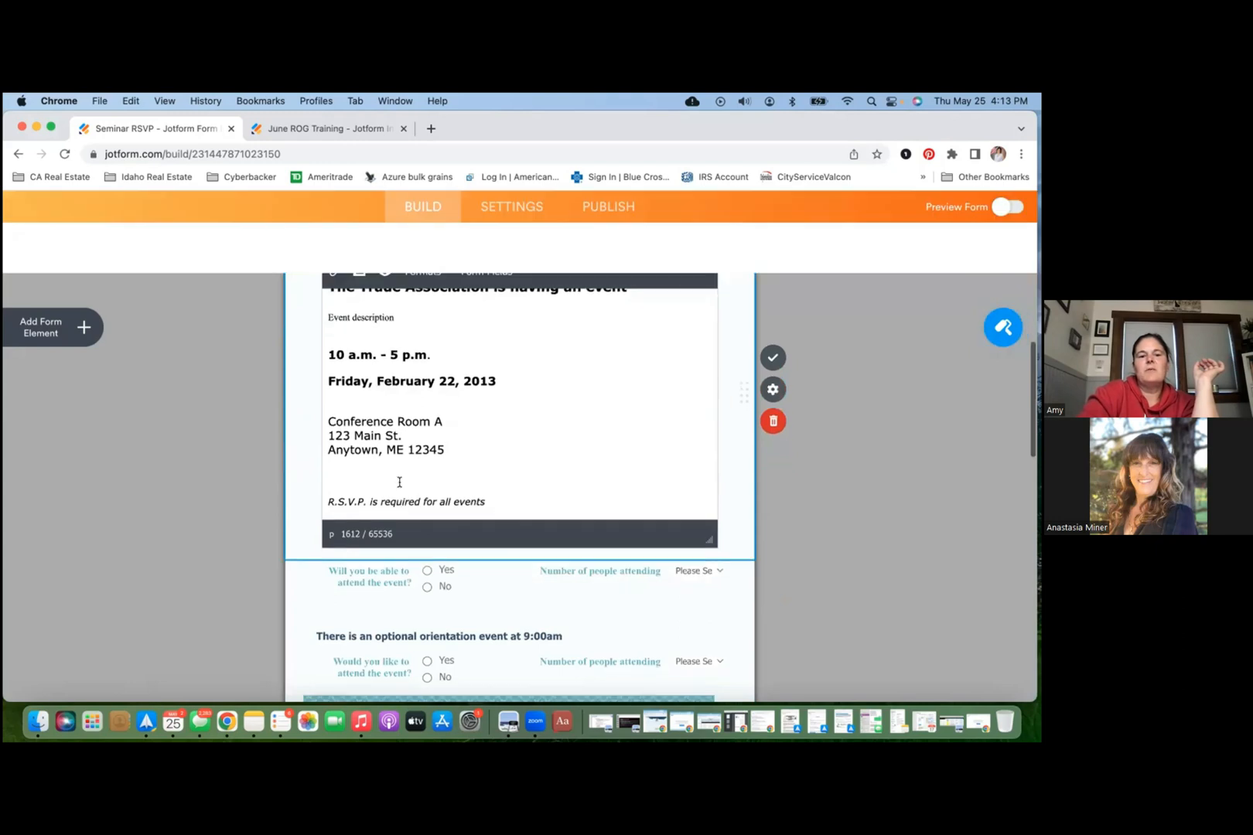
pyautogui.scroll(-1, 505, 554)
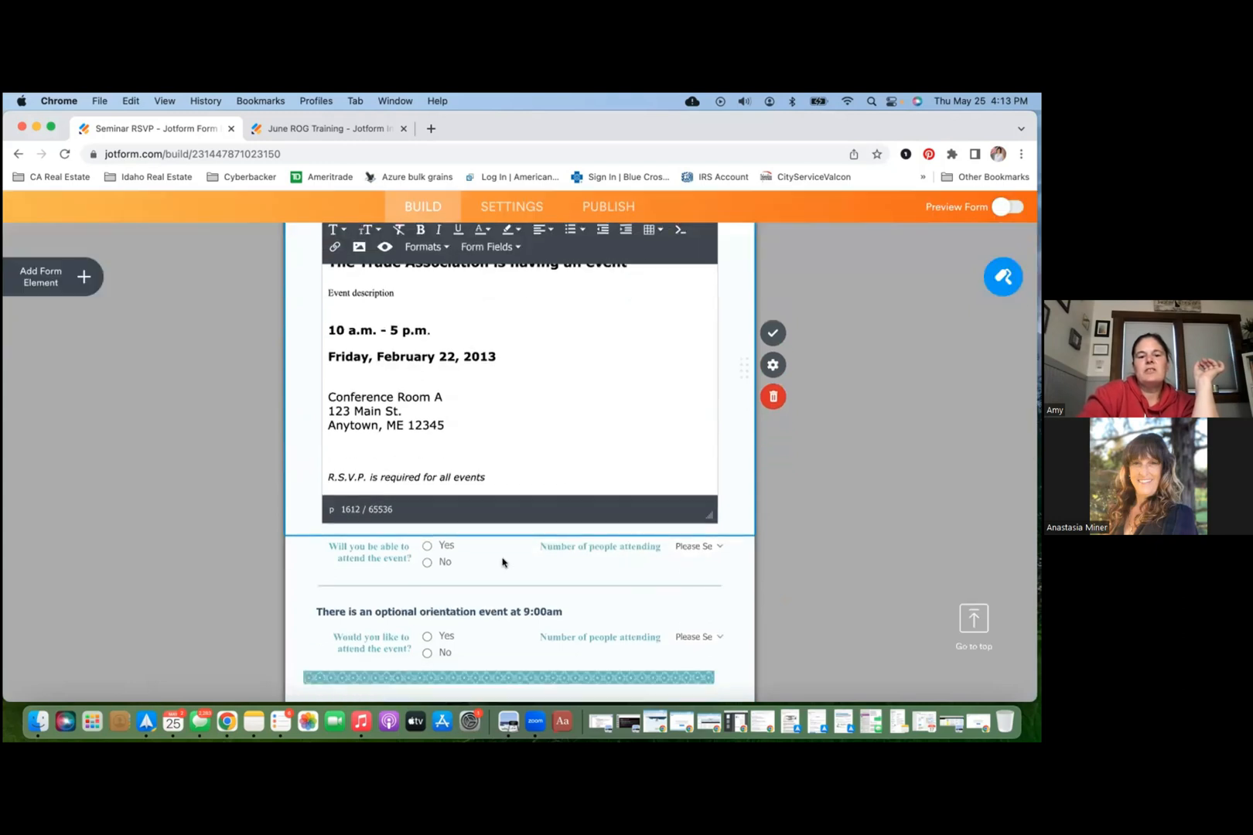
# Step: Add a "Maybe So" option and an "Other" option to the "Will you be able to attend the event?" question
pyautogui.click(353, 563)
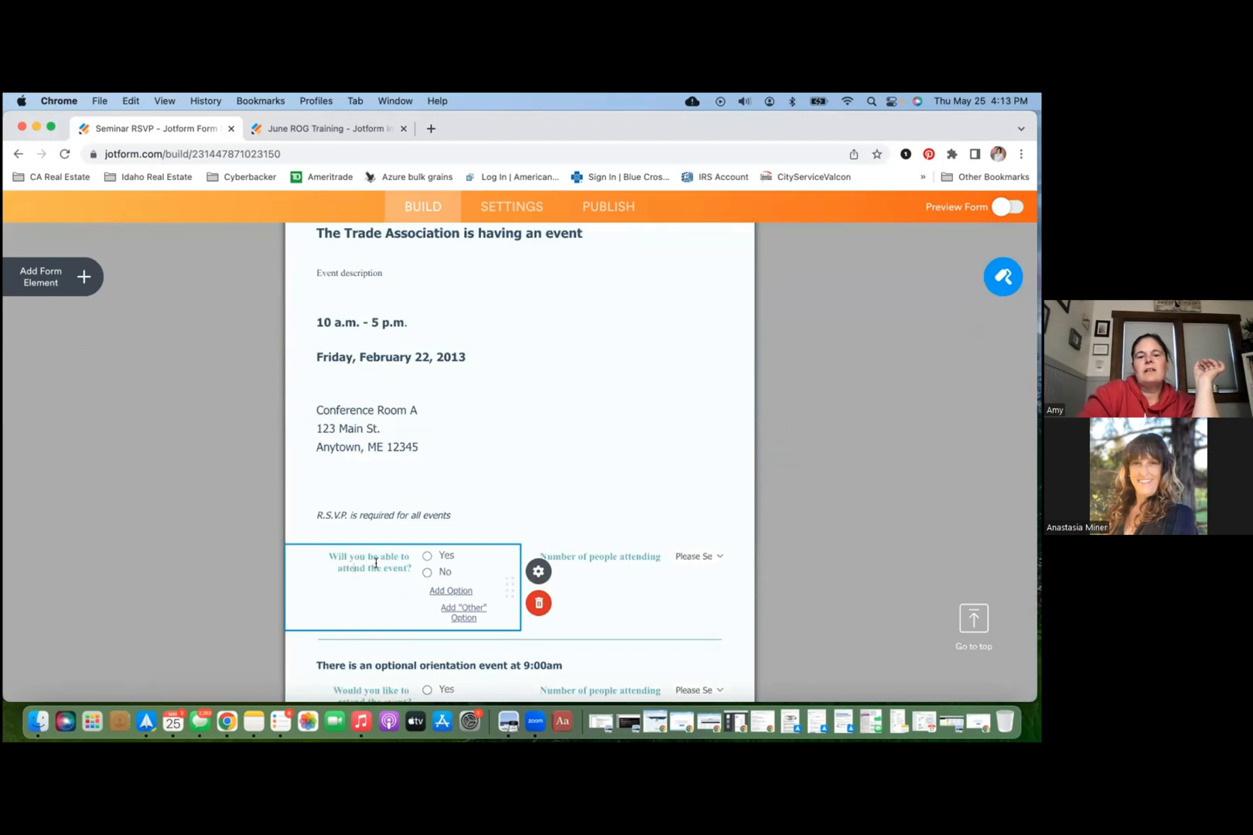
pyautogui.click(376, 564)
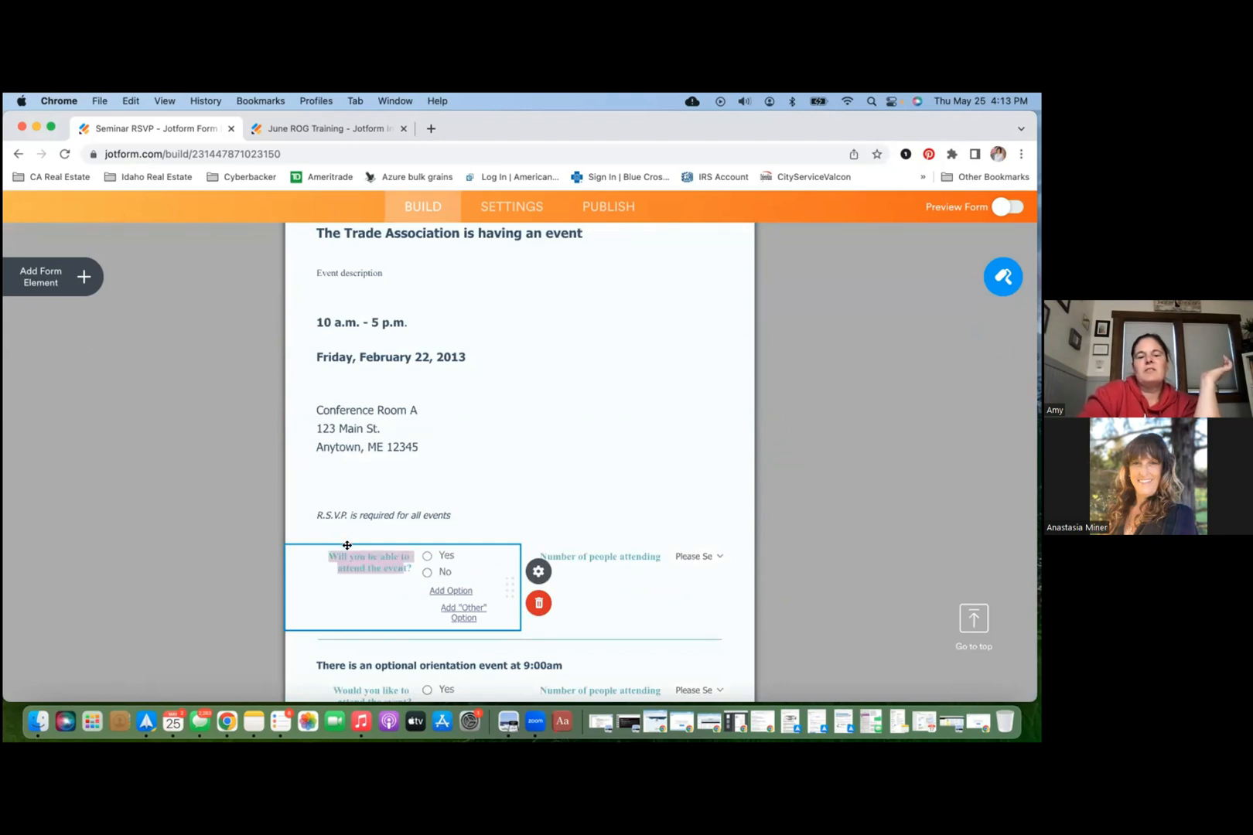
pyautogui.click(440, 592)
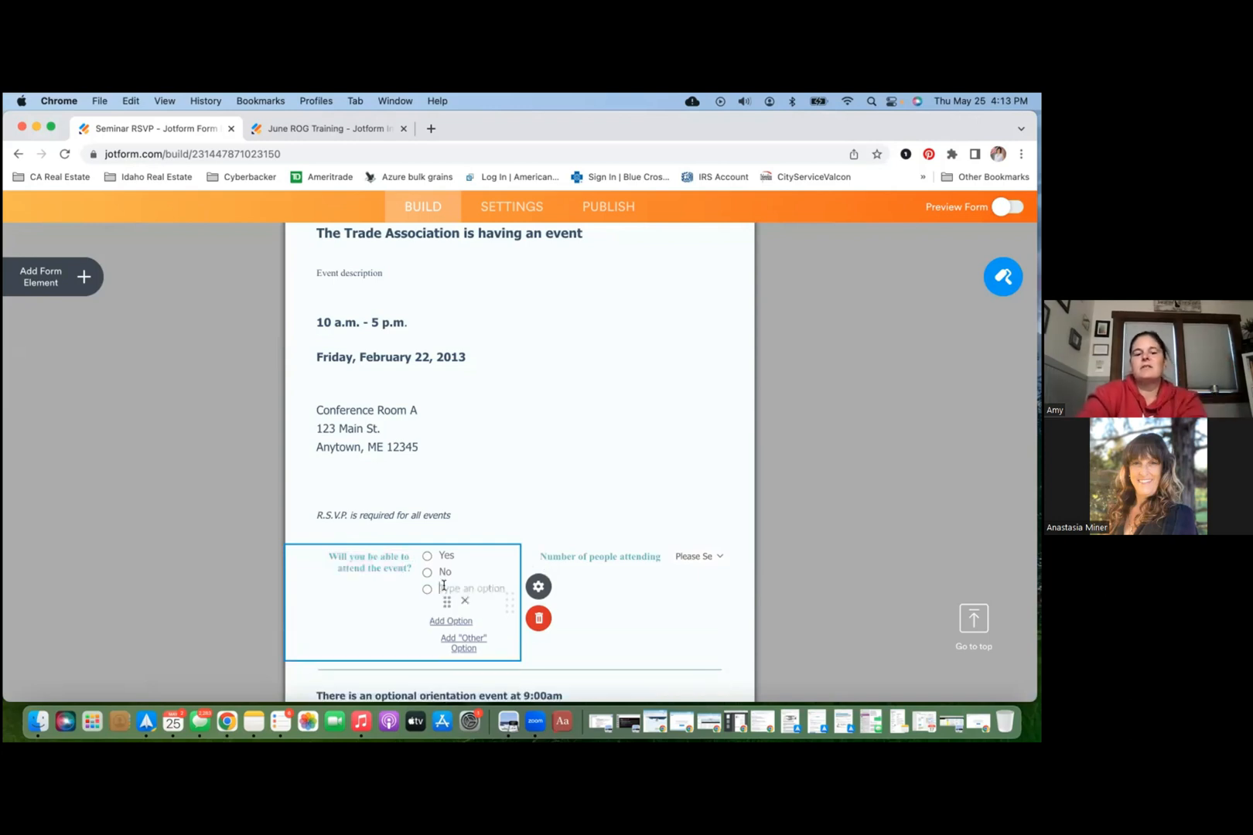
pyautogui.write('Maybe So')
pyautogui.click(455, 631)
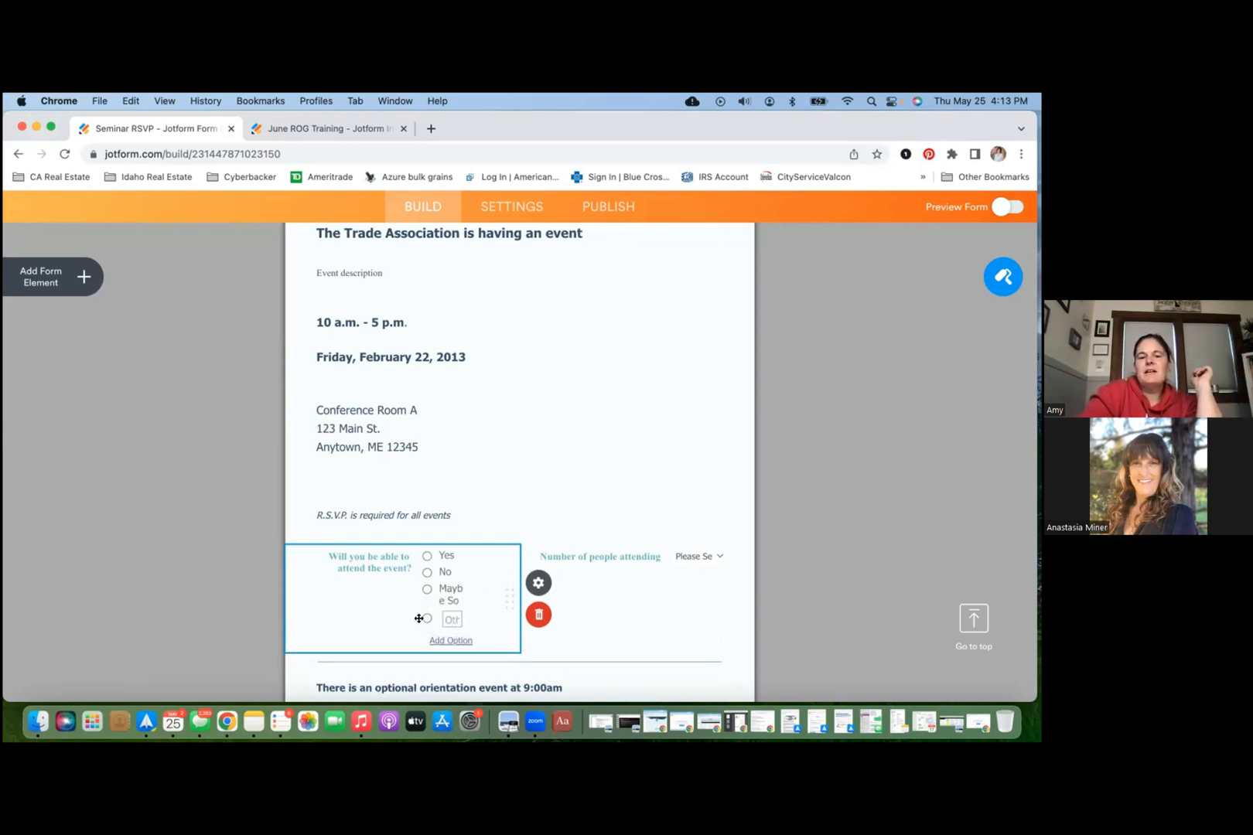
pyautogui.click(447, 620)
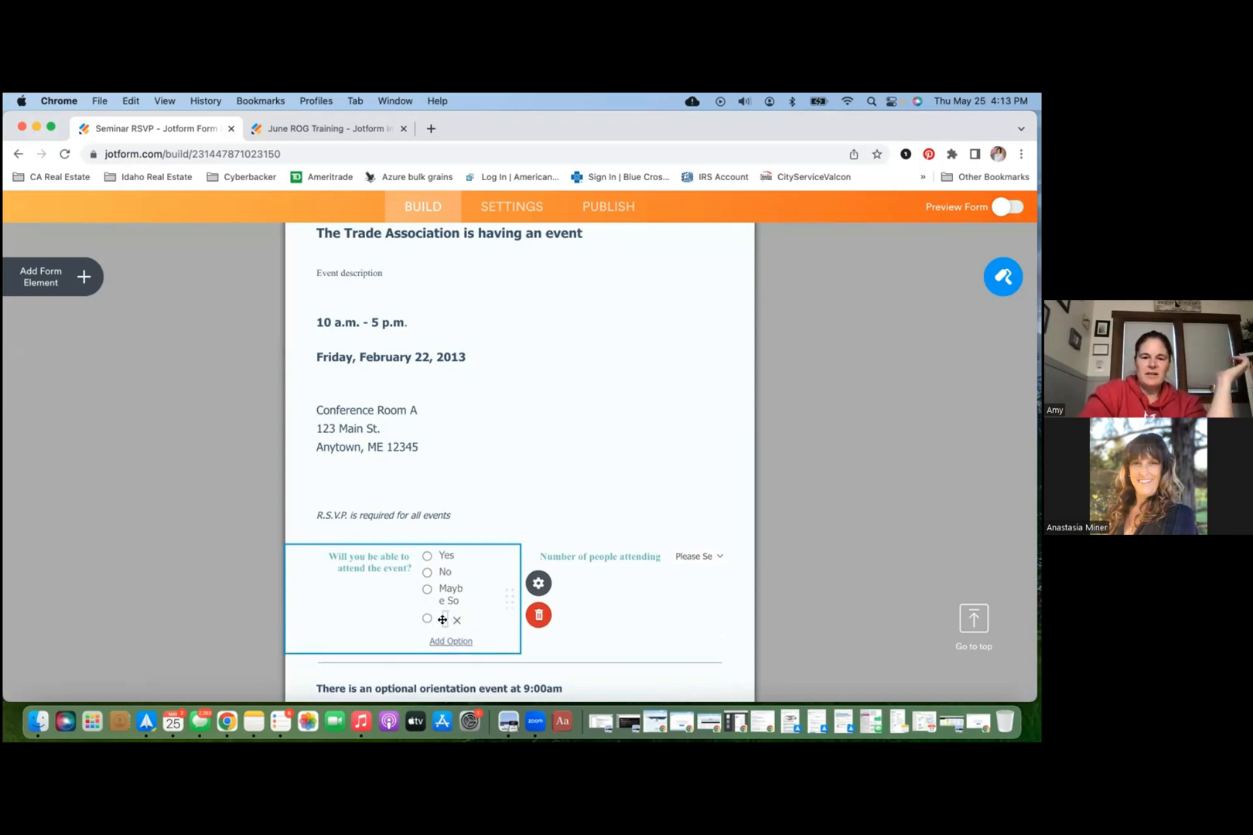
pyautogui.click(376, 551)
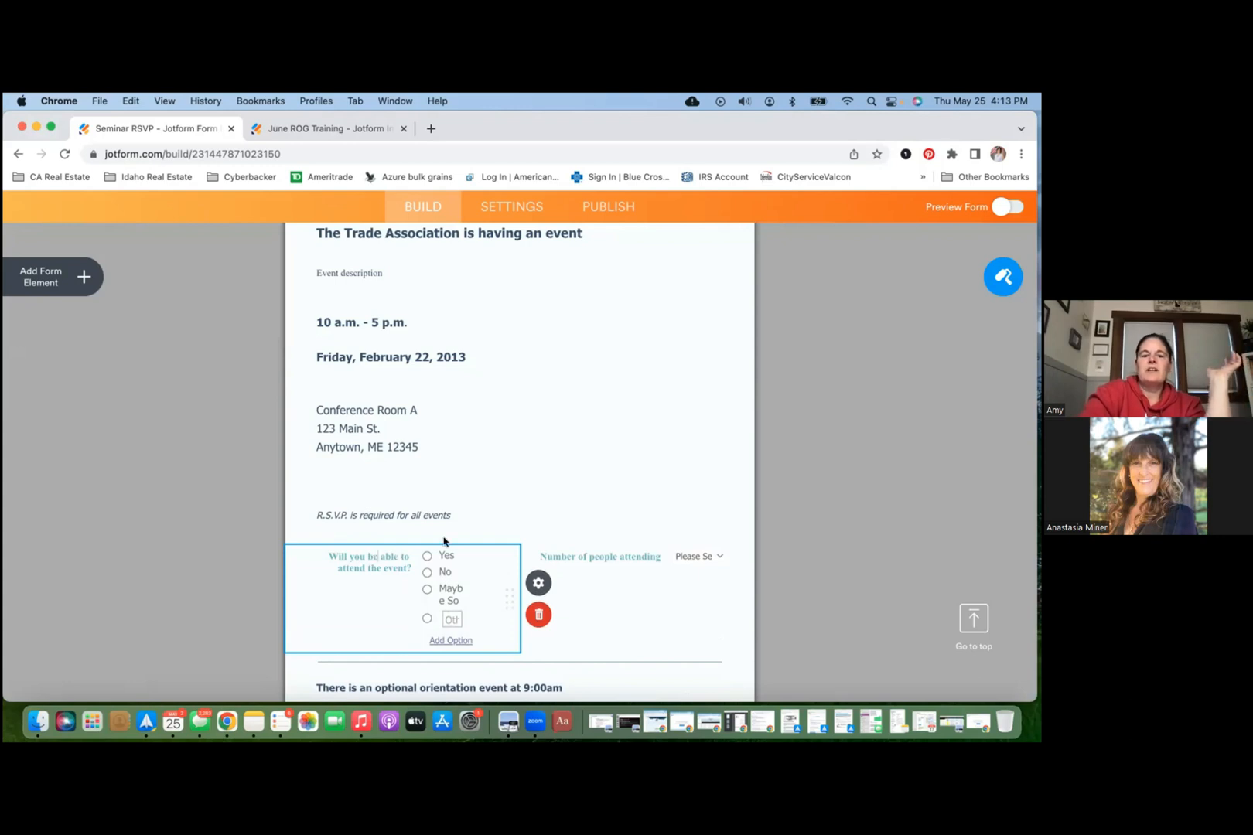
# Step: Delete the MEALS heading and the divider line beneath it from the form
pyautogui.scroll(-5, 448, 464)
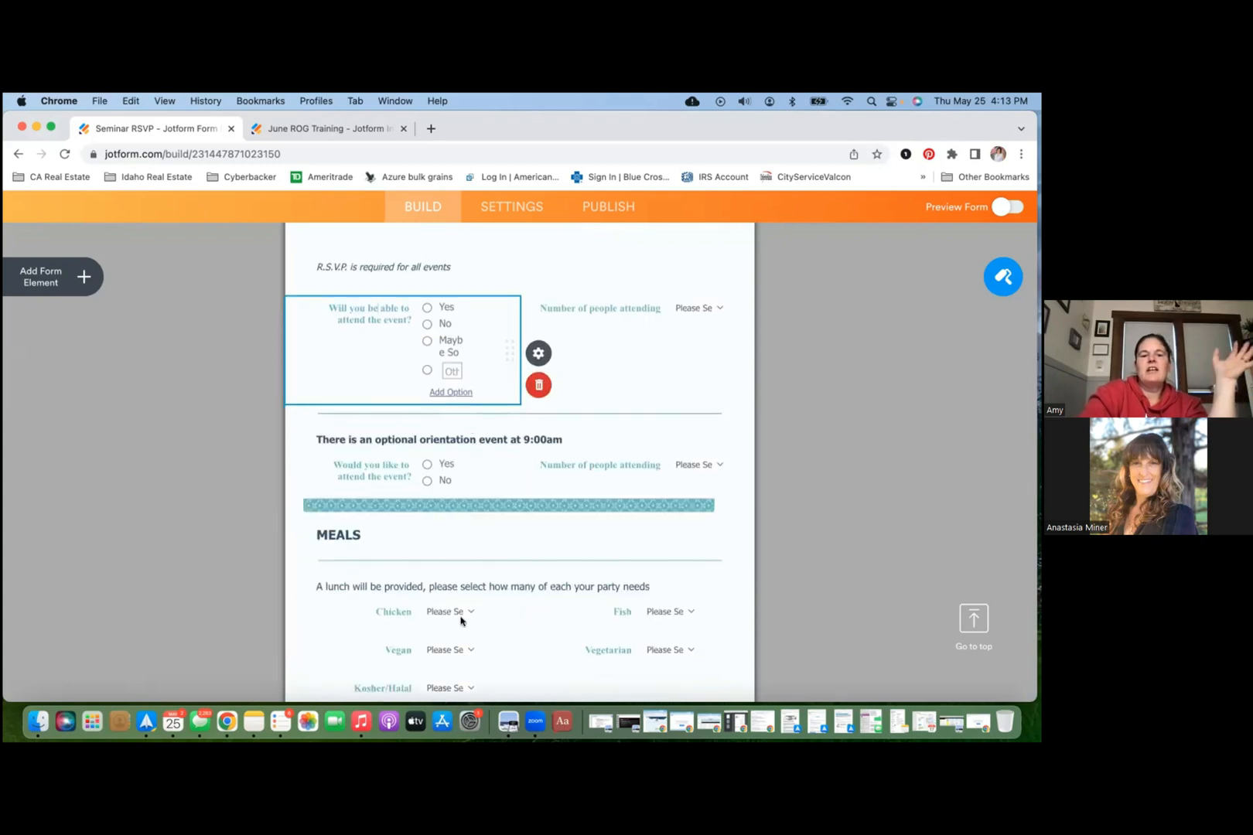
pyautogui.scroll(-4, 488, 486)
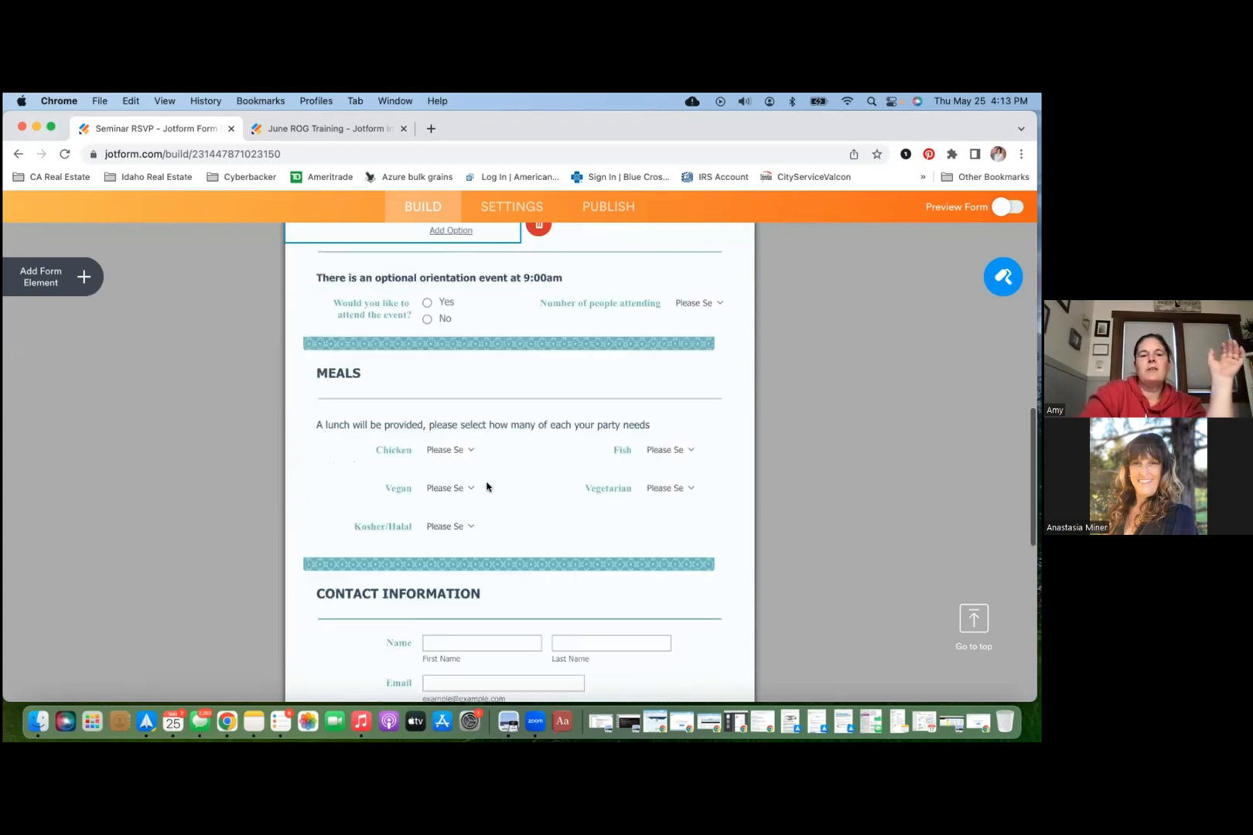
pyautogui.click(527, 377)
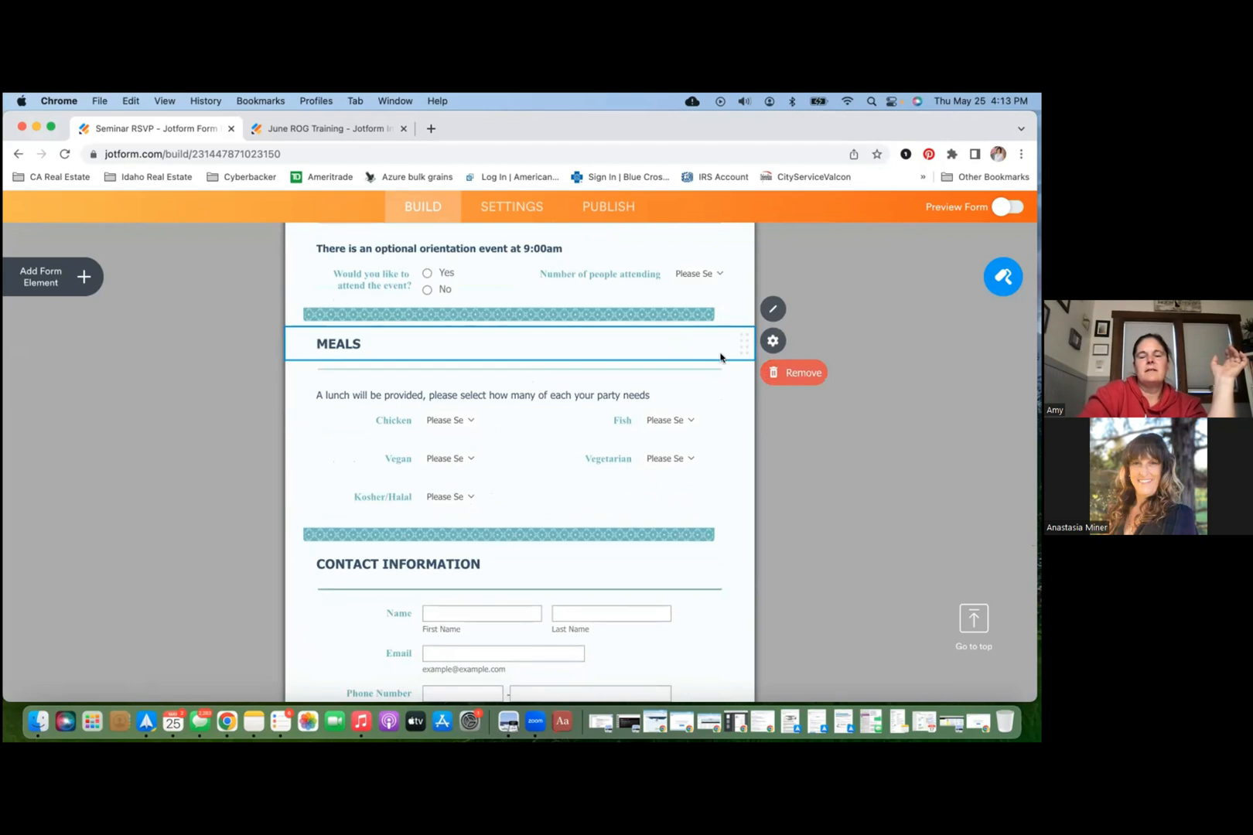
pyautogui.click(782, 372)
pyautogui.click(674, 340)
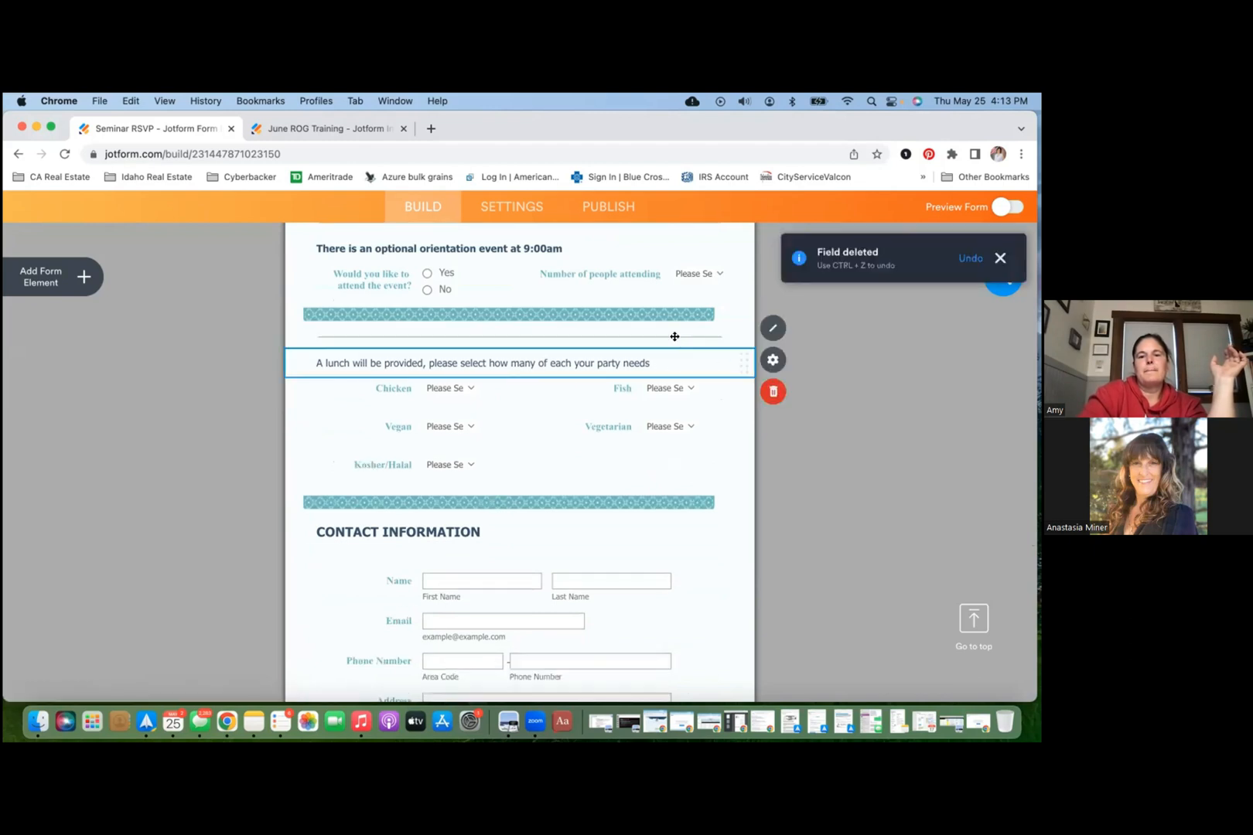
pyautogui.click(771, 370)
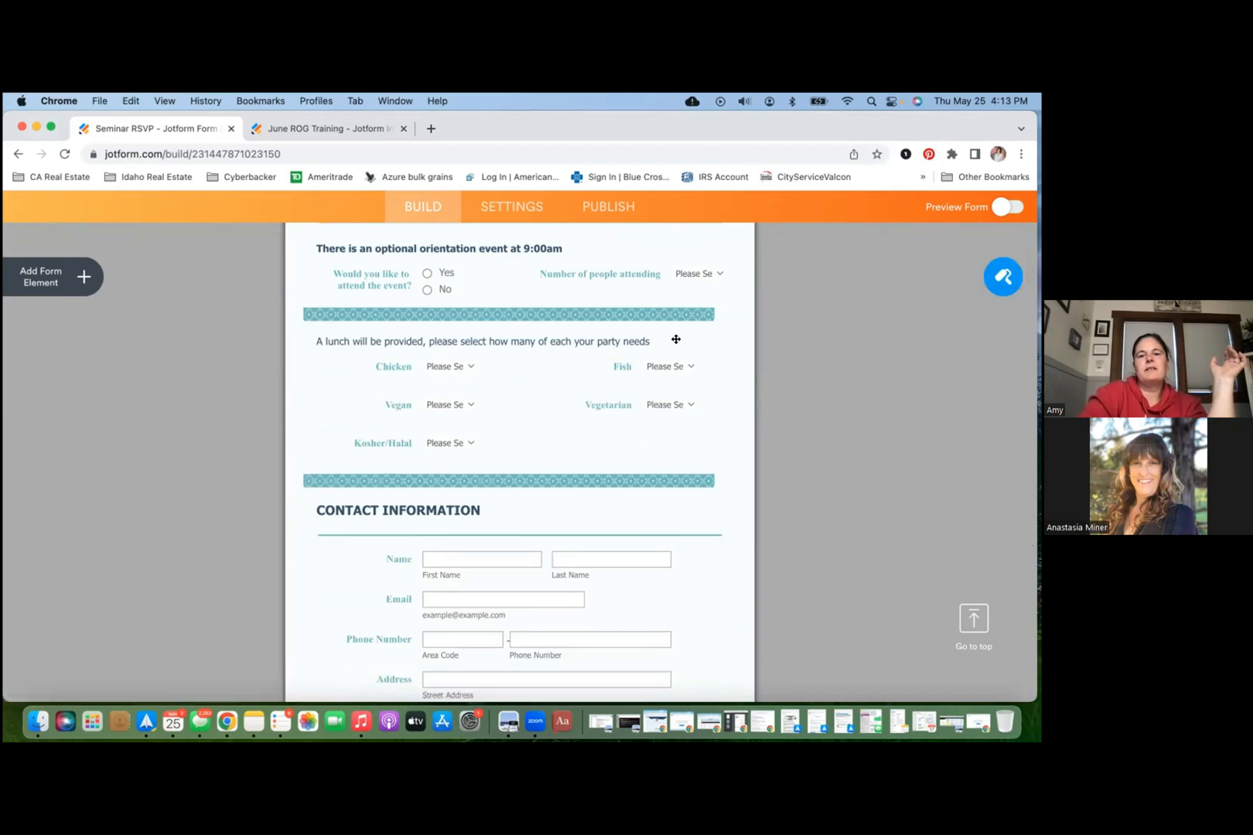
# Step: Delete the Fish dropdown and the sentence introducing the lunch choices from the meal section
pyautogui.click(566, 382)
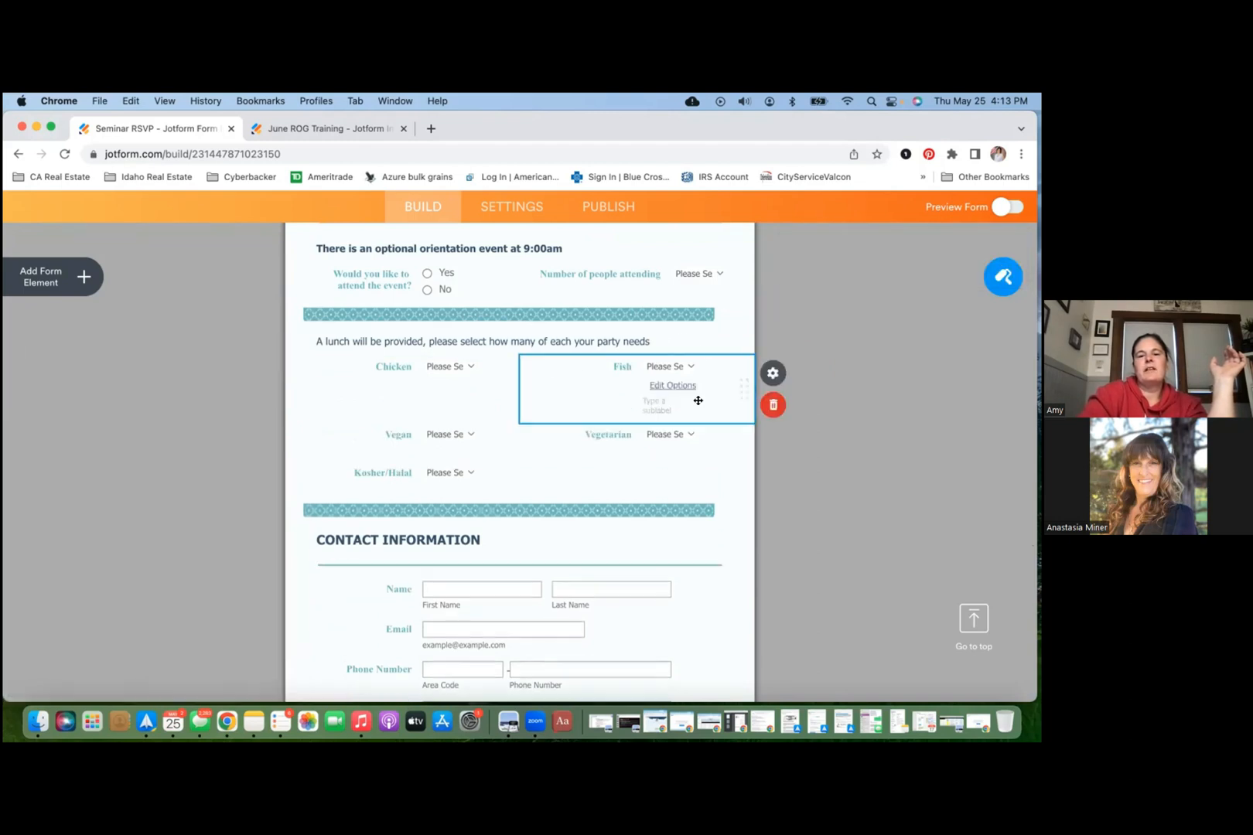
pyautogui.click(771, 406)
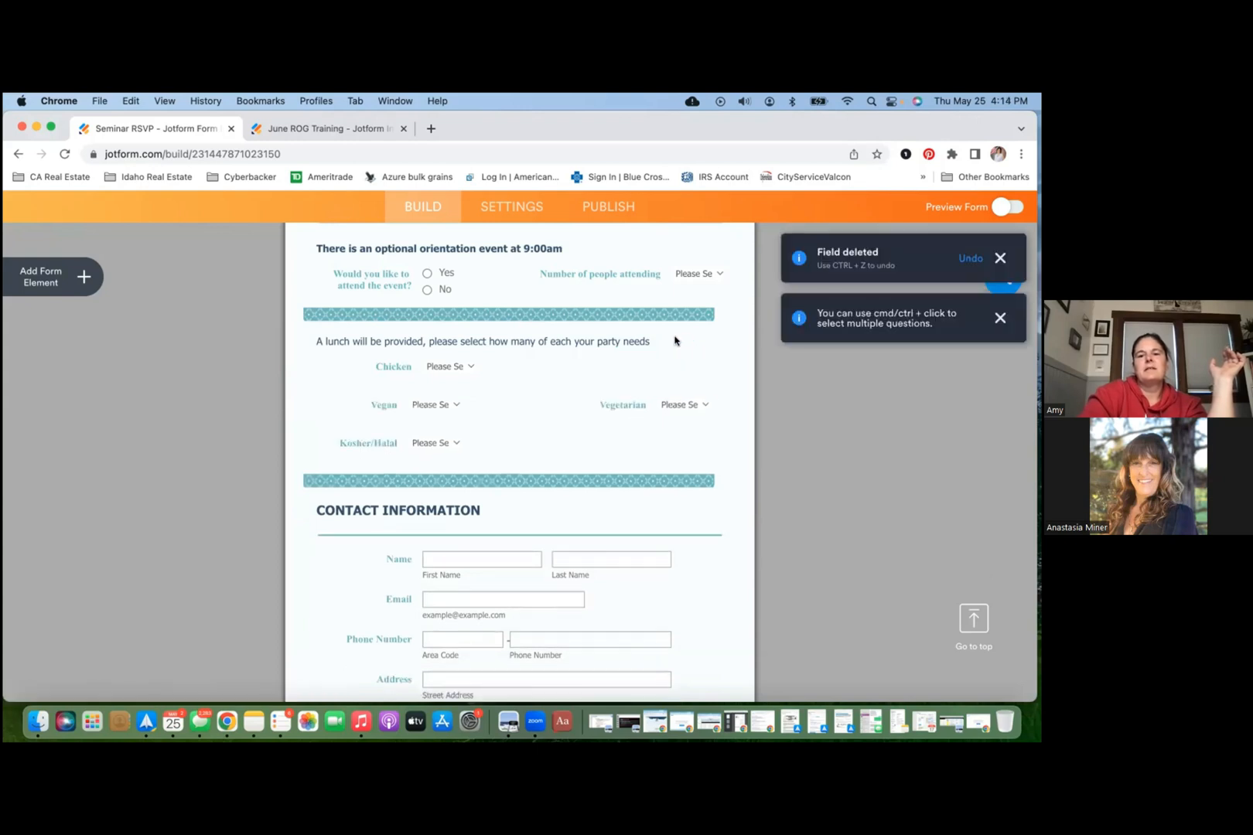
pyautogui.click(725, 346)
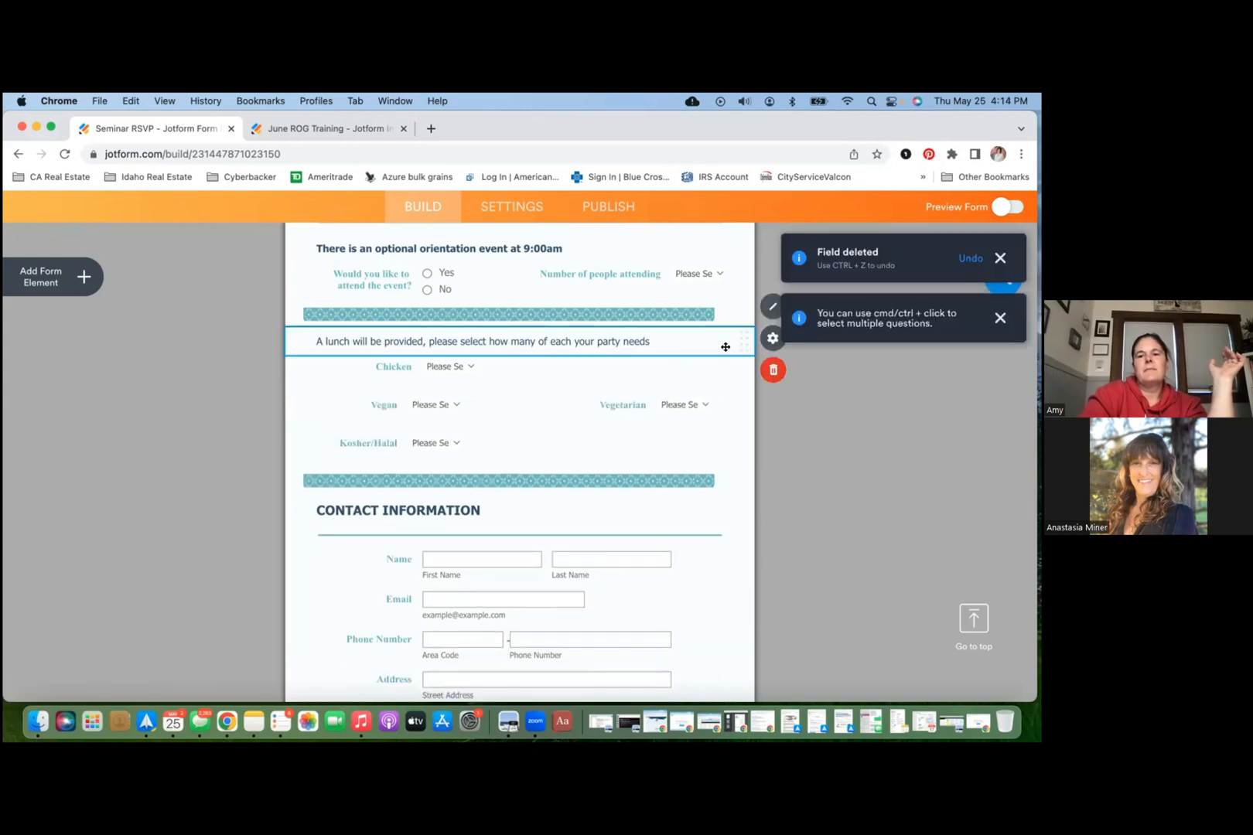
pyautogui.click(773, 370)
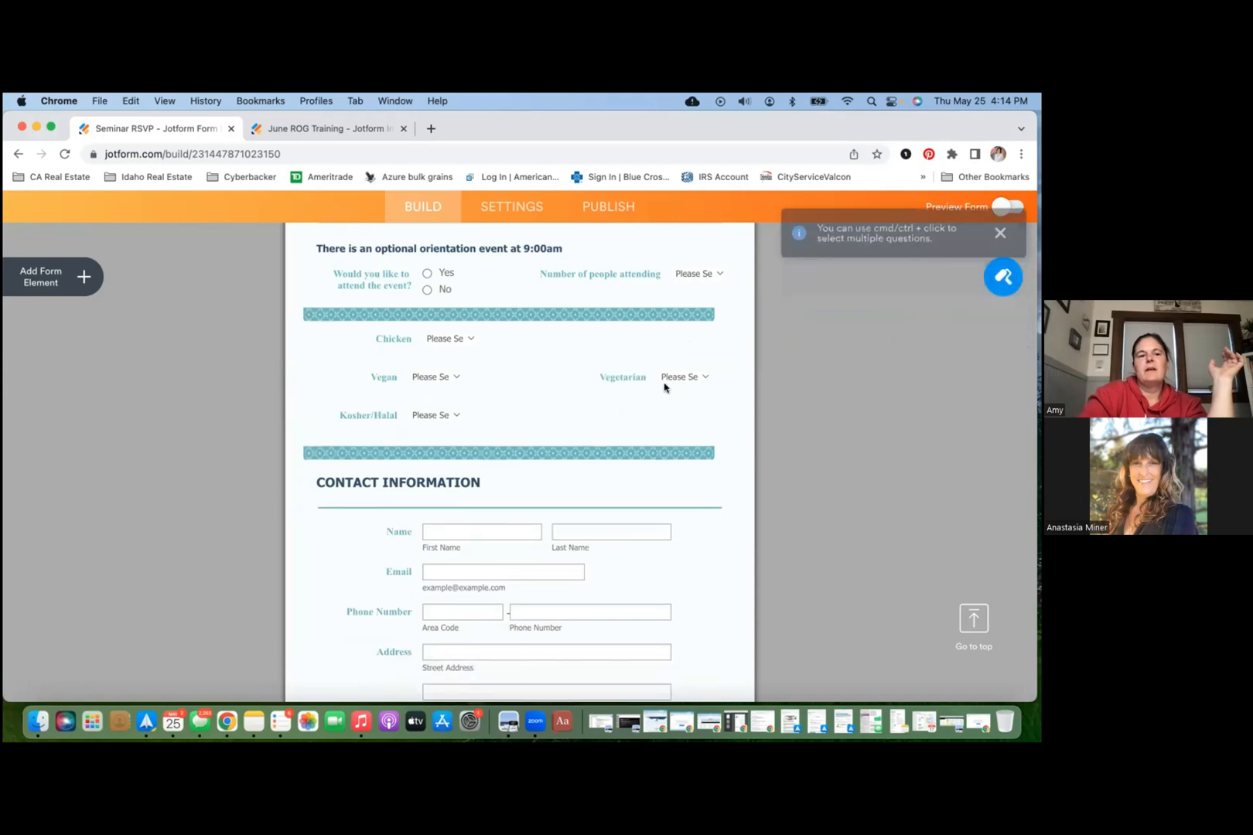
# Step: Review the contact information section and look through the basic form elements from Heading down to Divider
pyautogui.scroll(-5, 442, 417)
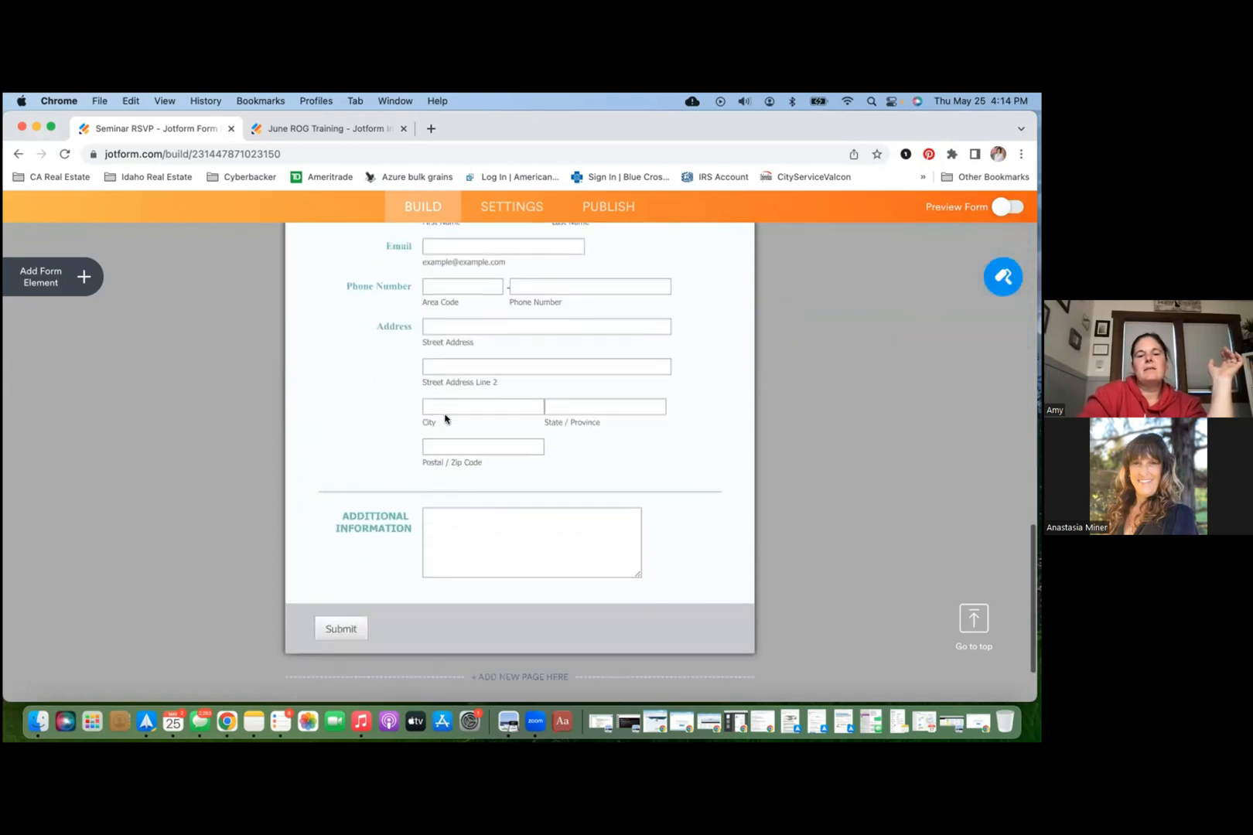
pyautogui.scroll(3, 442, 419)
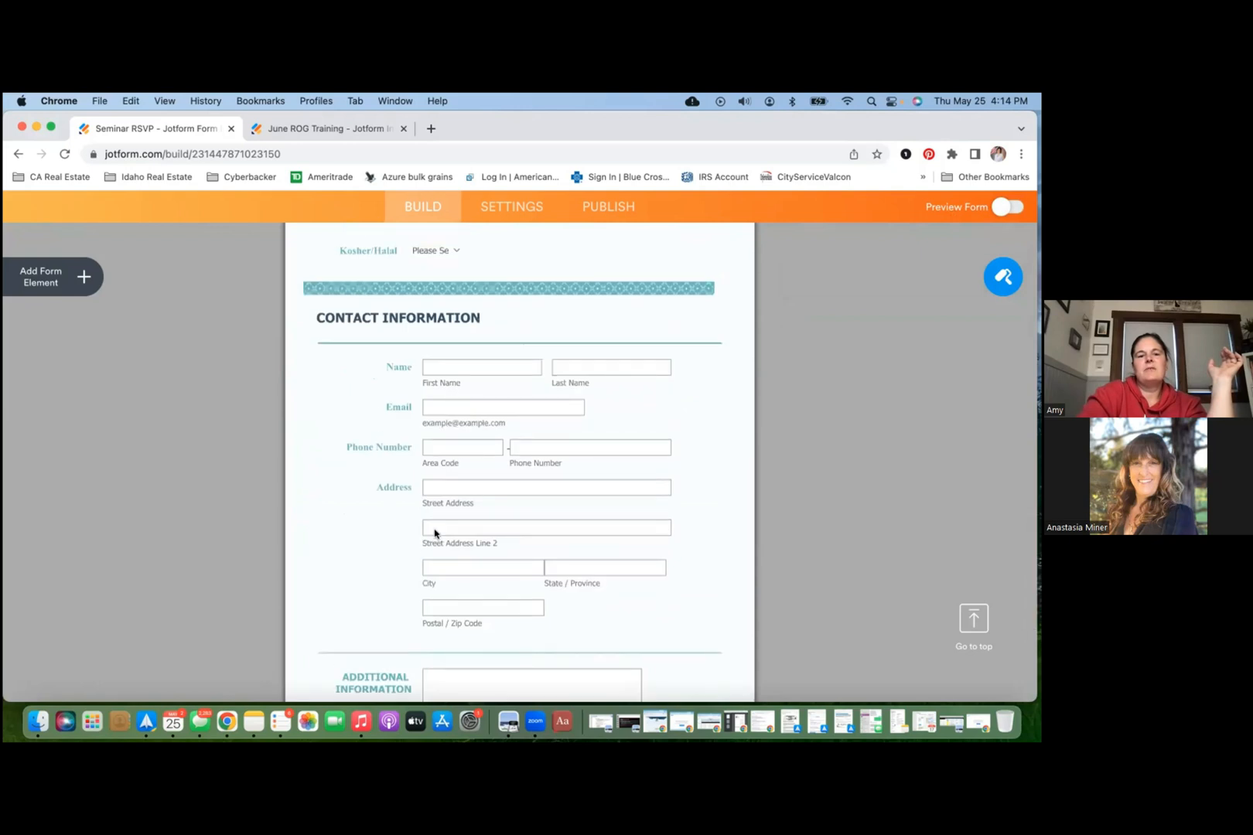
pyautogui.scroll(-1, 356, 418)
pyautogui.click(63, 276)
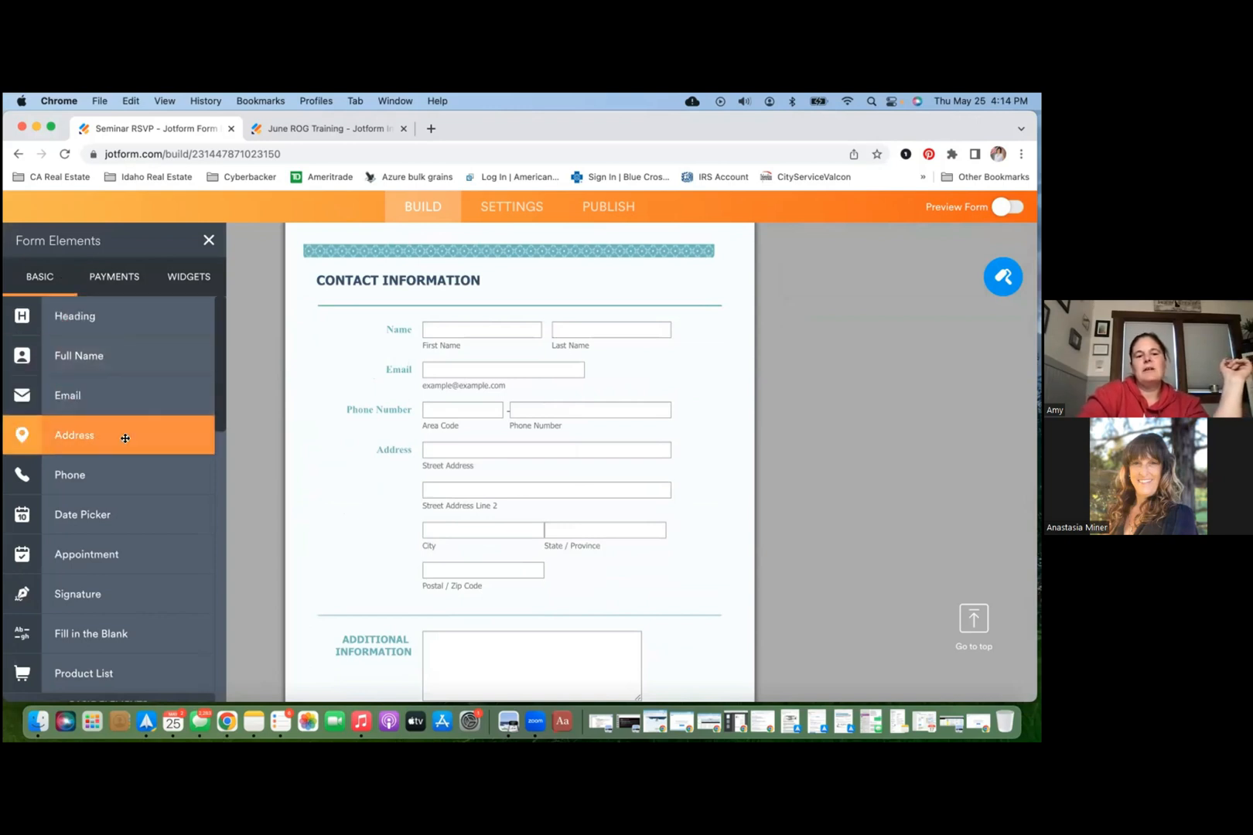
pyautogui.scroll(-1, 125, 439)
pyautogui.scroll(-1, 125, 438)
pyautogui.scroll(-2, 125, 438)
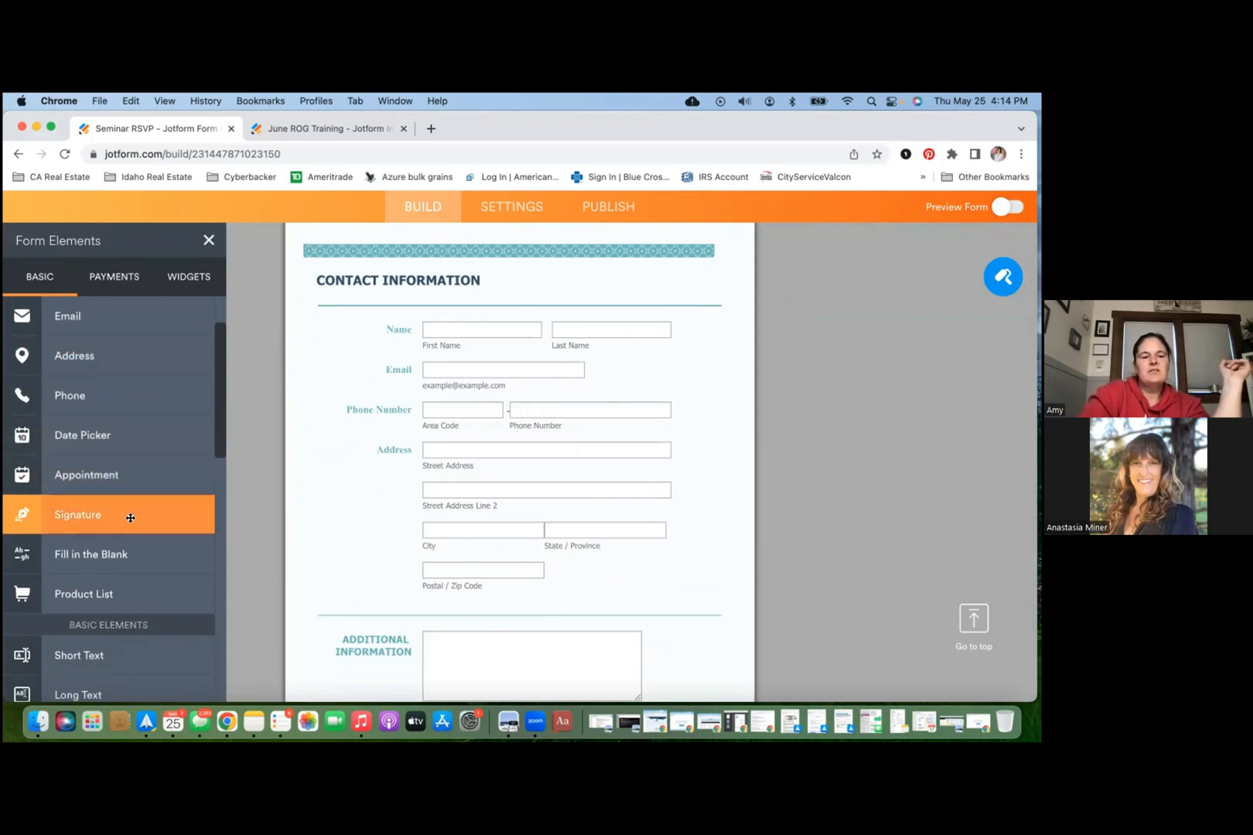
pyautogui.scroll(-10, 132, 515)
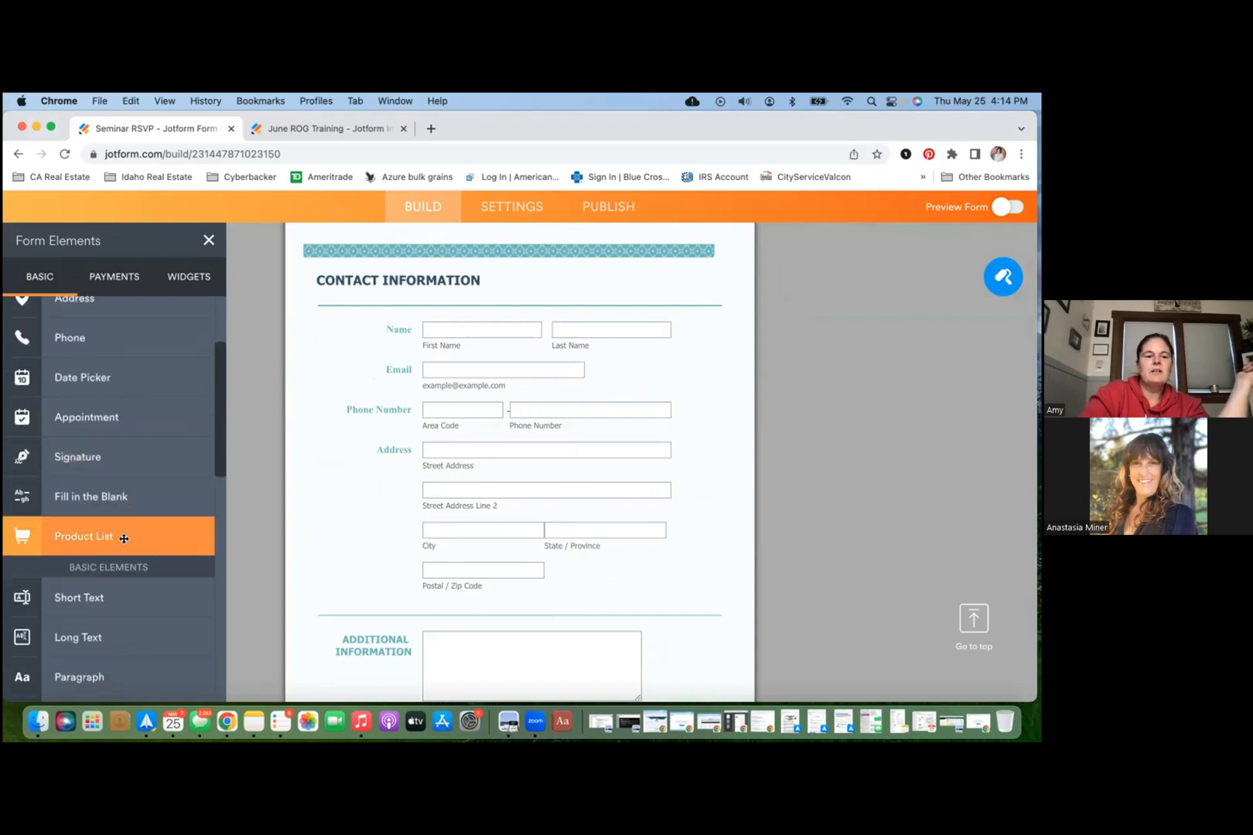
pyautogui.scroll(-12, 123, 538)
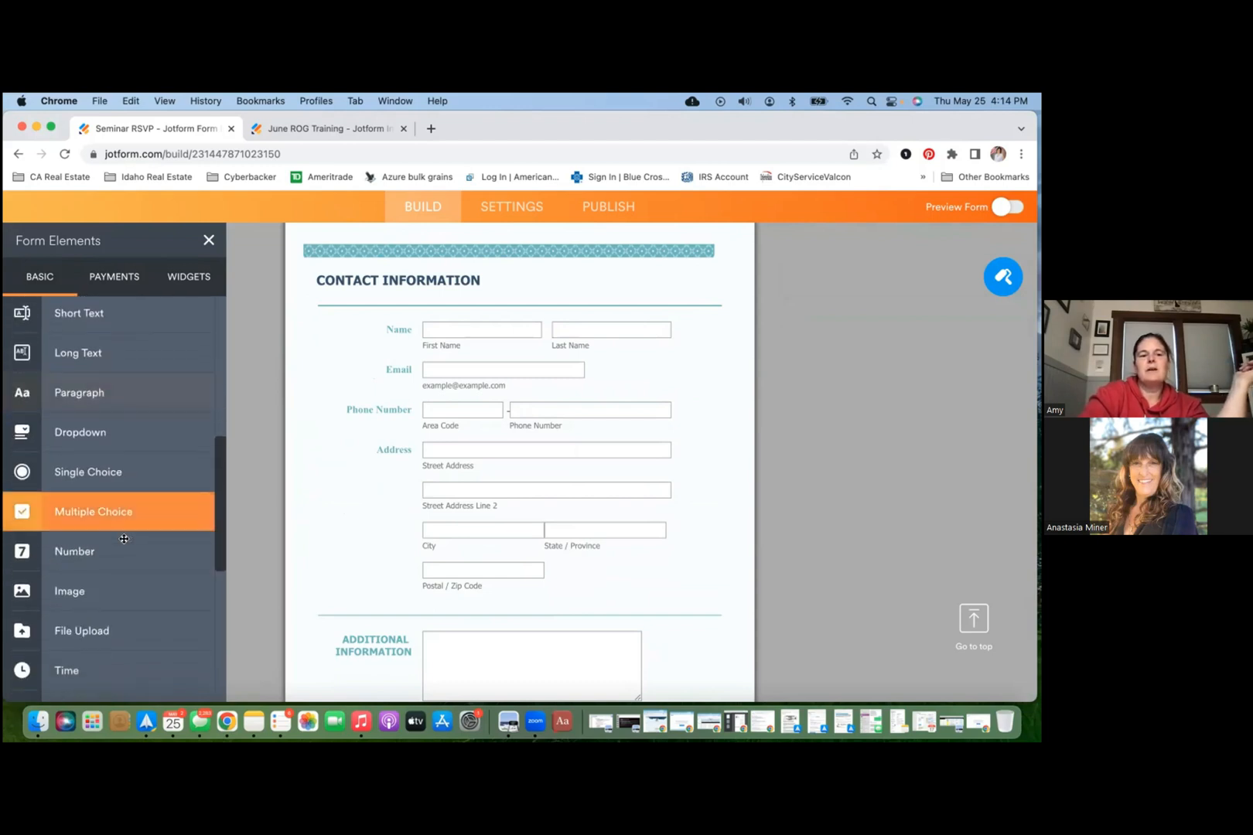
pyautogui.scroll(-4, 124, 538)
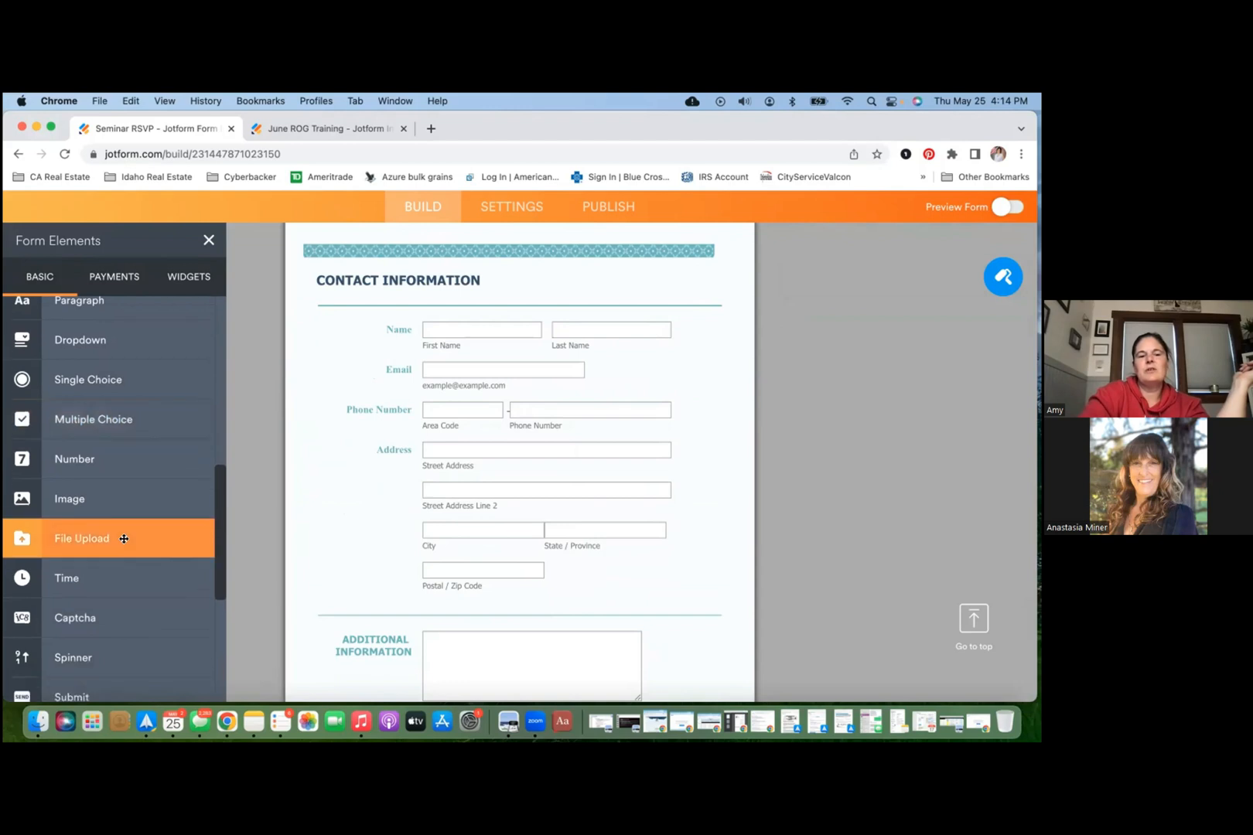
pyautogui.scroll(-3, 147, 475)
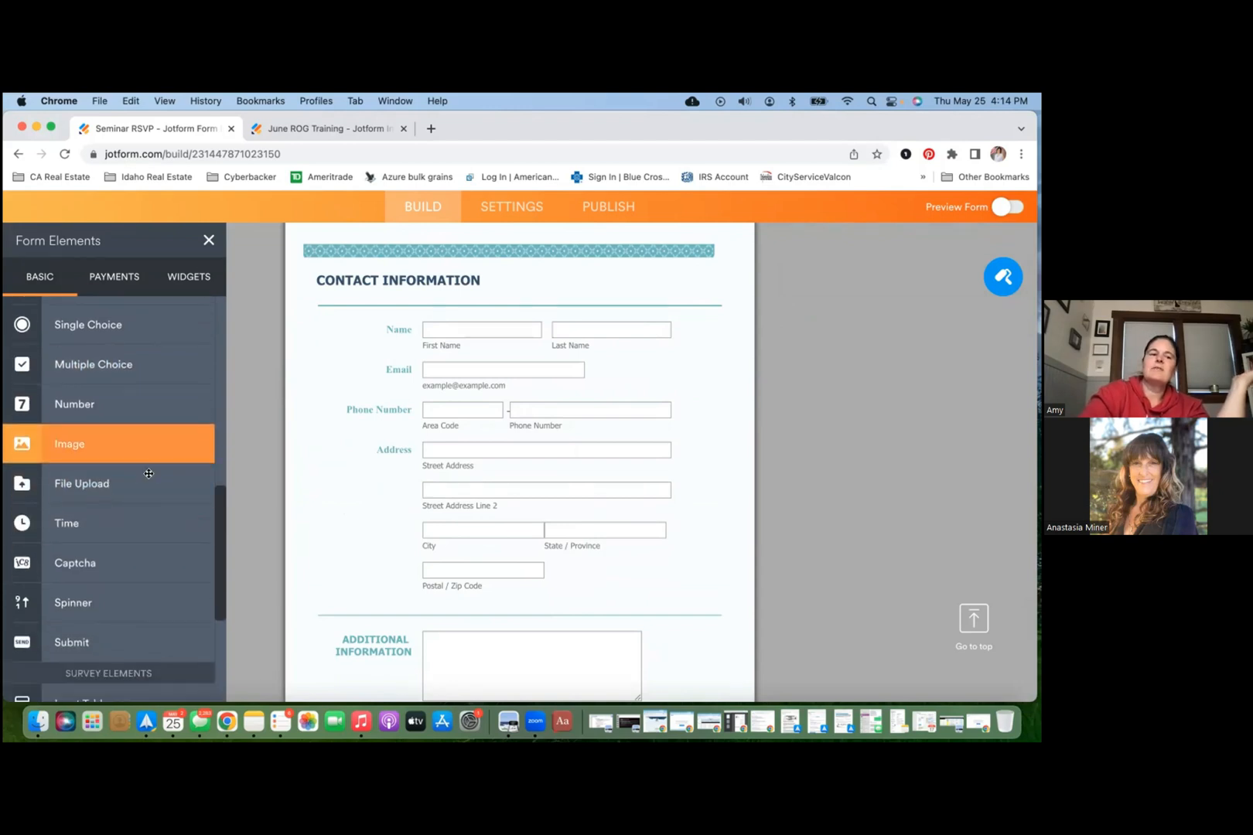
pyautogui.scroll(-8, 148, 473)
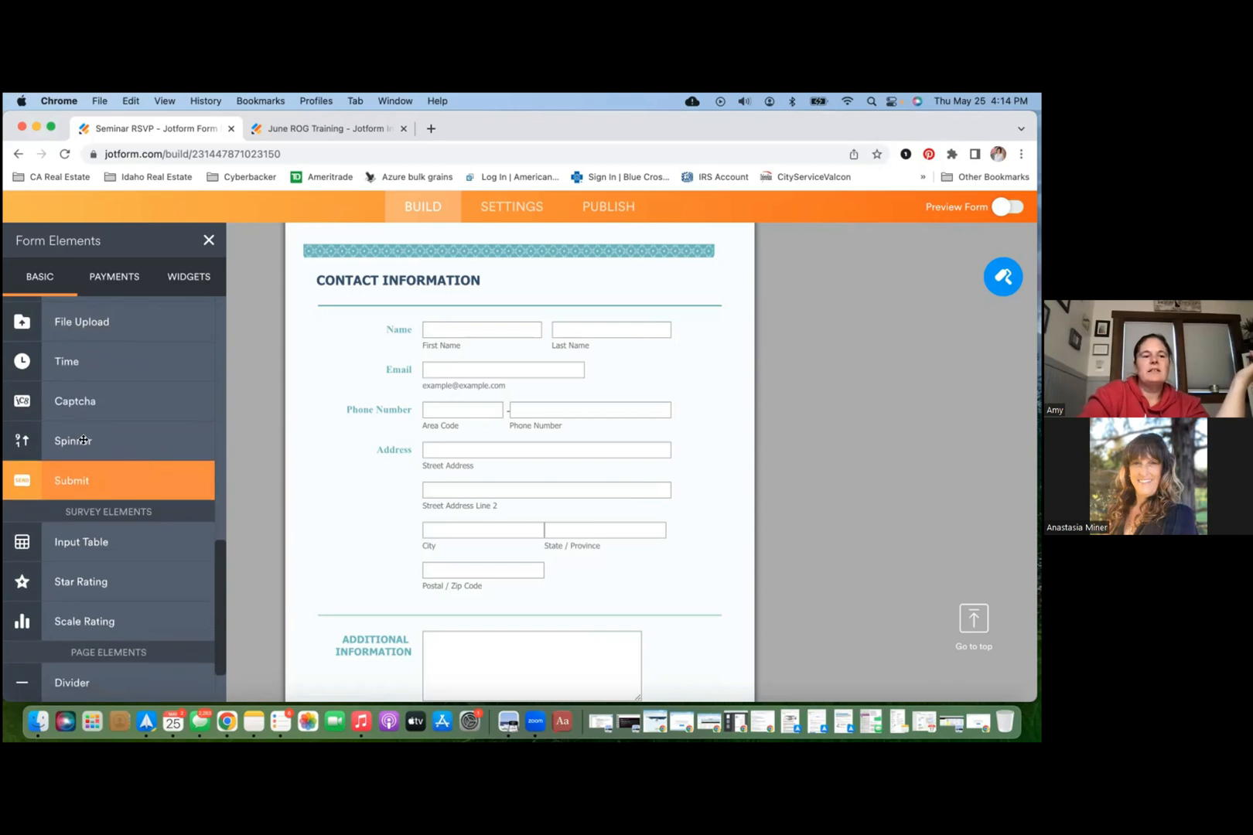
# Step: Add a Spinner field below the address and label it "What Color is the Sky"
pyautogui.moveTo(265, 458); pyautogui.dragTo(481, 608)
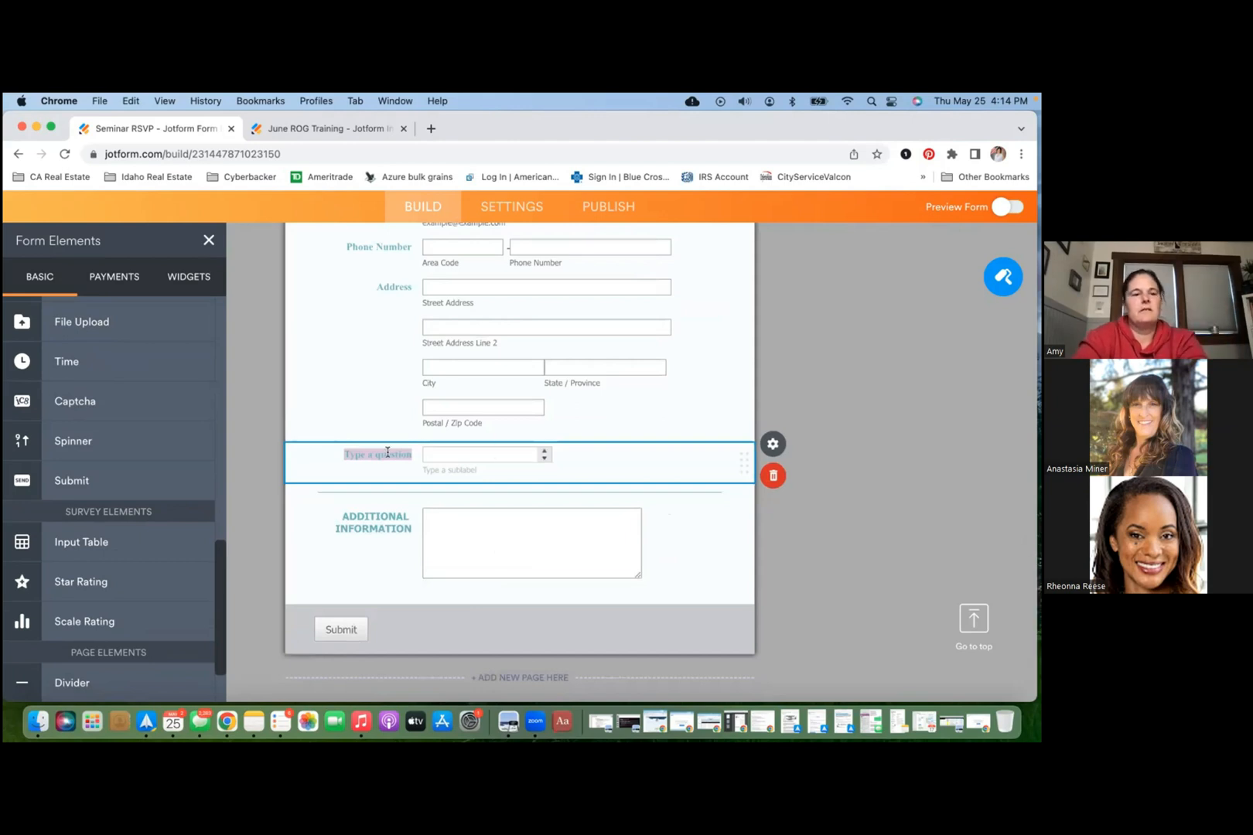
pyautogui.write('What')
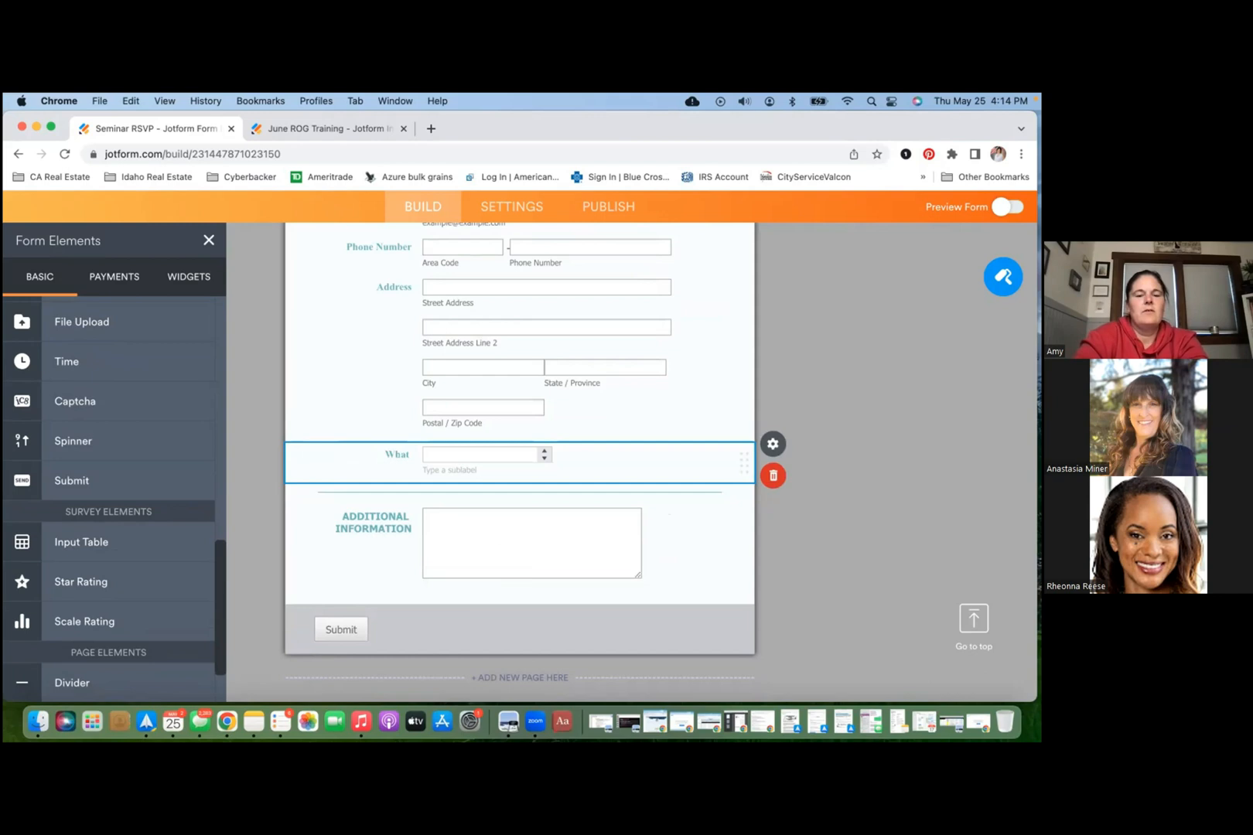
pyautogui.write(' Color is the Sky')
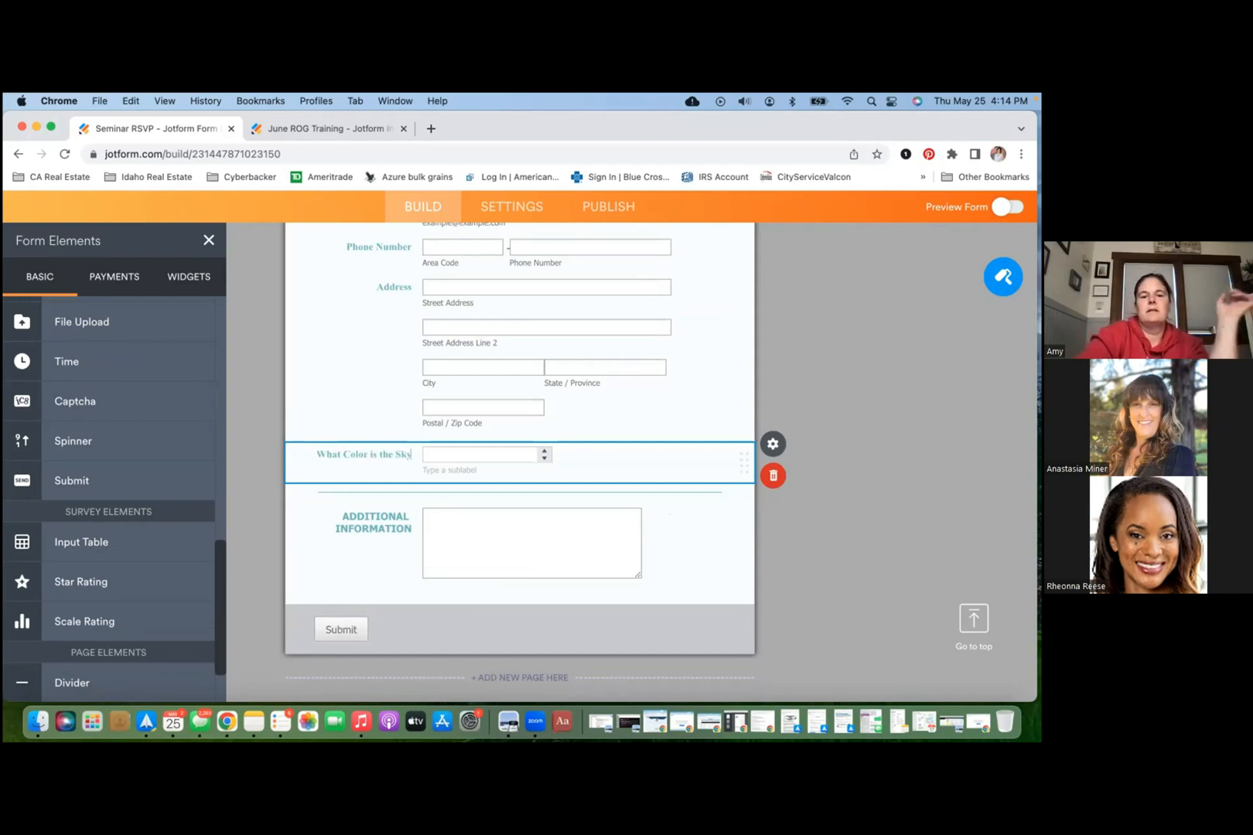
# Step: Try out the new spinner by stepping its value up to 5
pyautogui.click(543, 452)
pyautogui.click(544, 451)
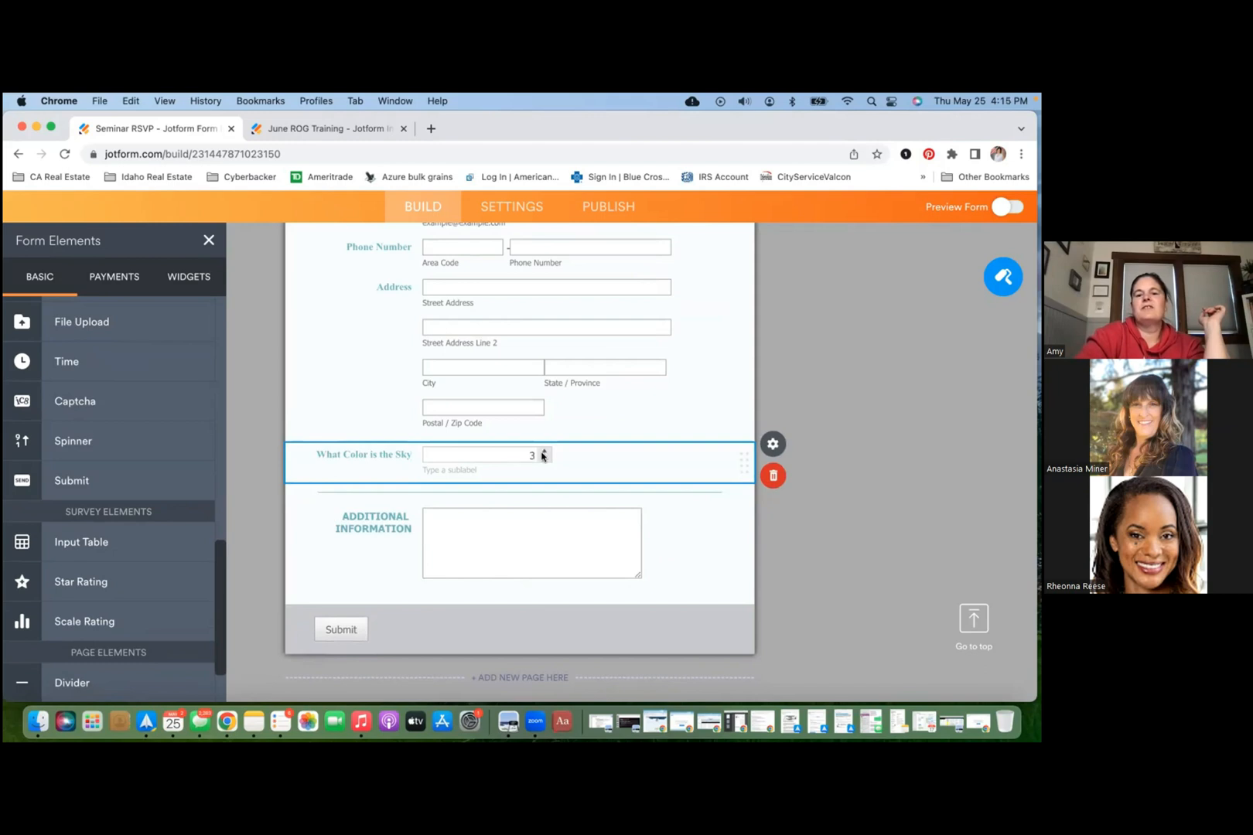
pyautogui.click(544, 454)
pyautogui.click(544, 454)
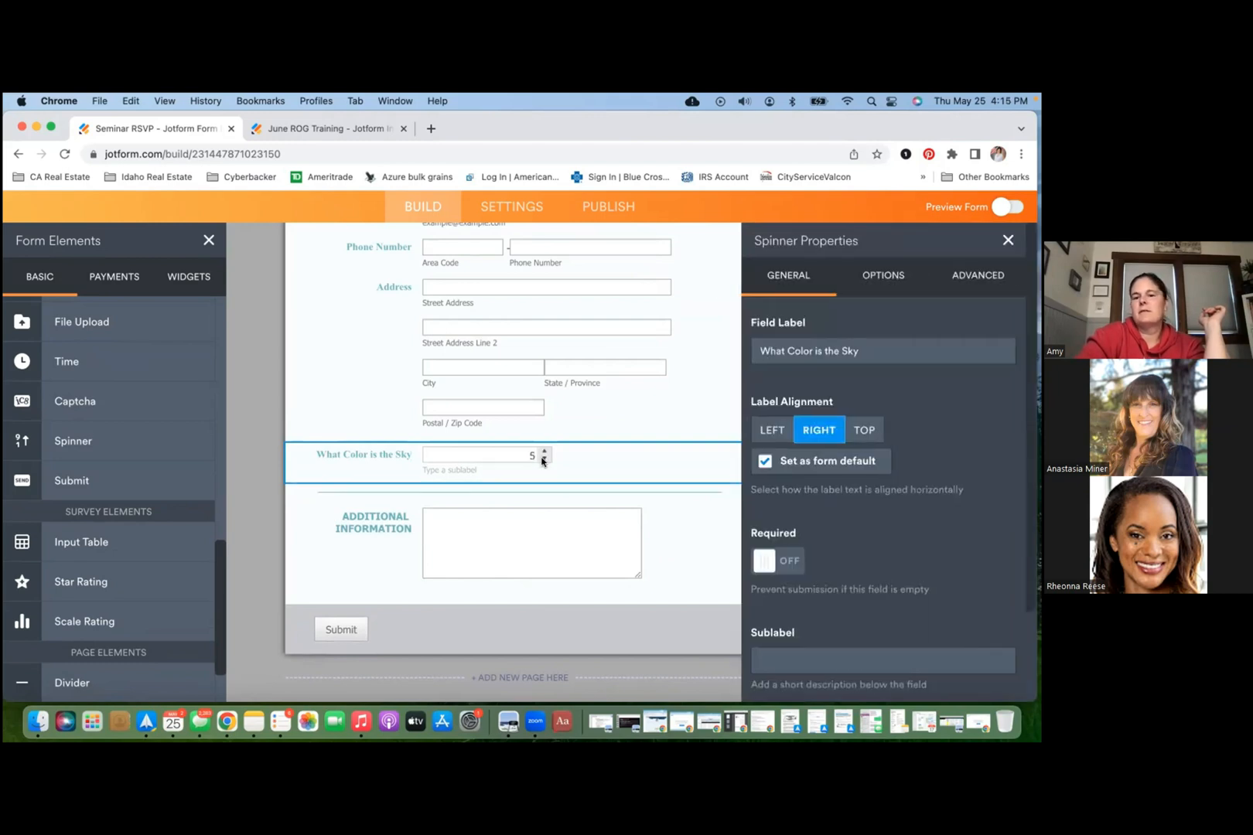
# Step: Make the spinner field required and give it the sublabel "pick a number"
pyautogui.scroll(-1, 792, 477)
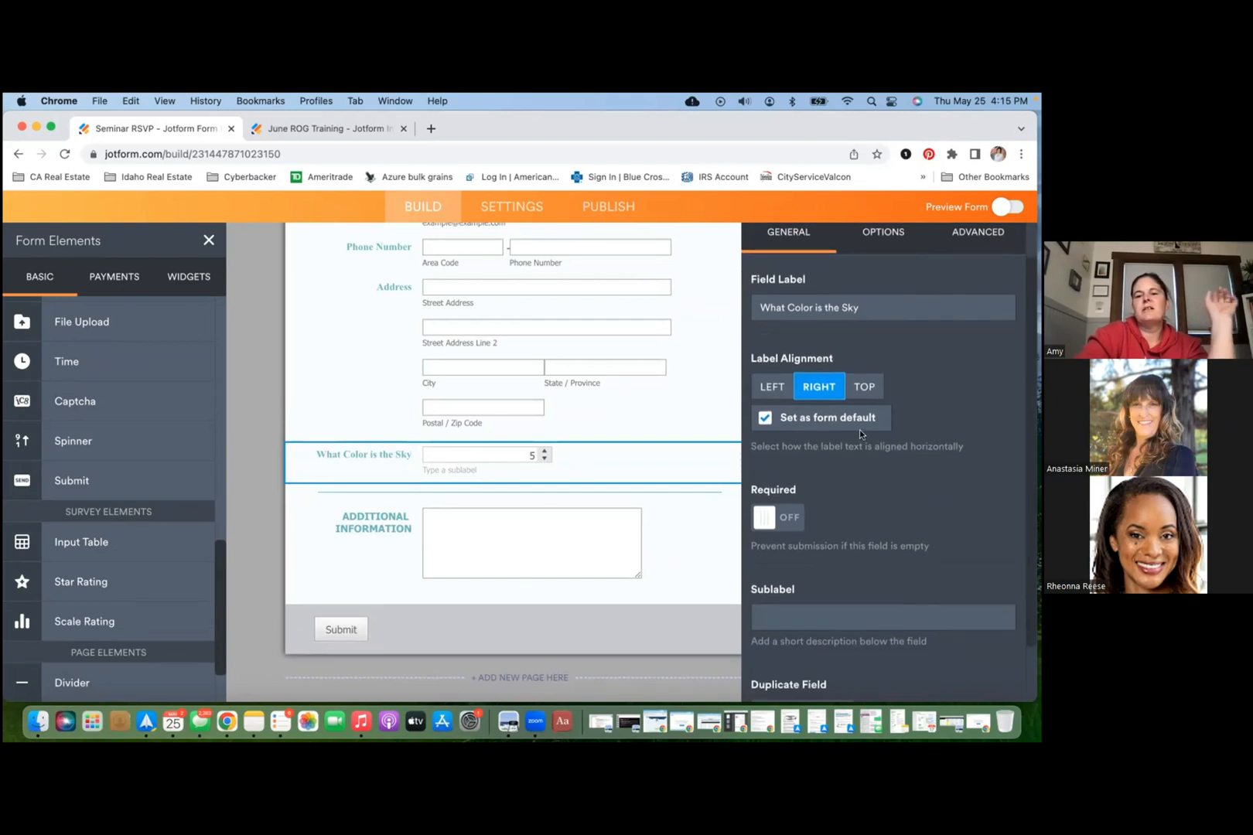
pyautogui.scroll(-1, 859, 430)
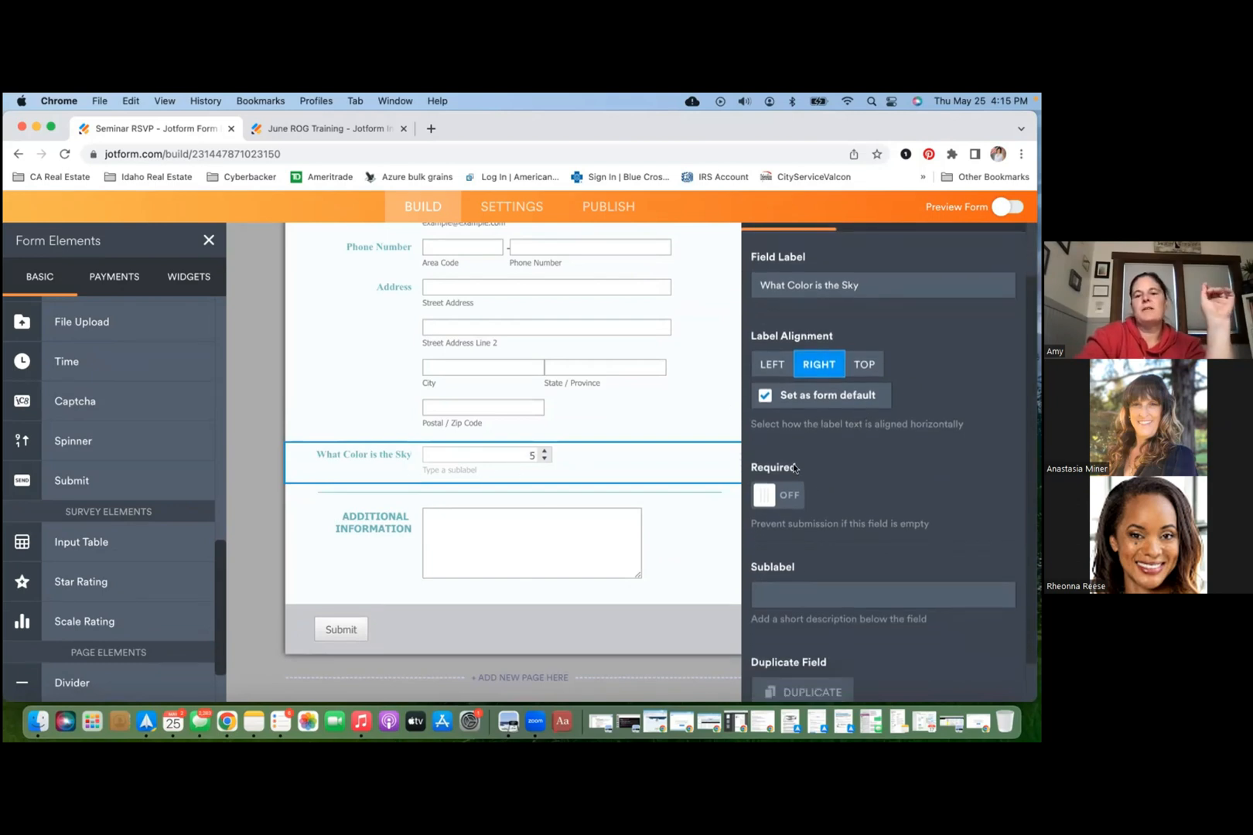
pyautogui.click(768, 494)
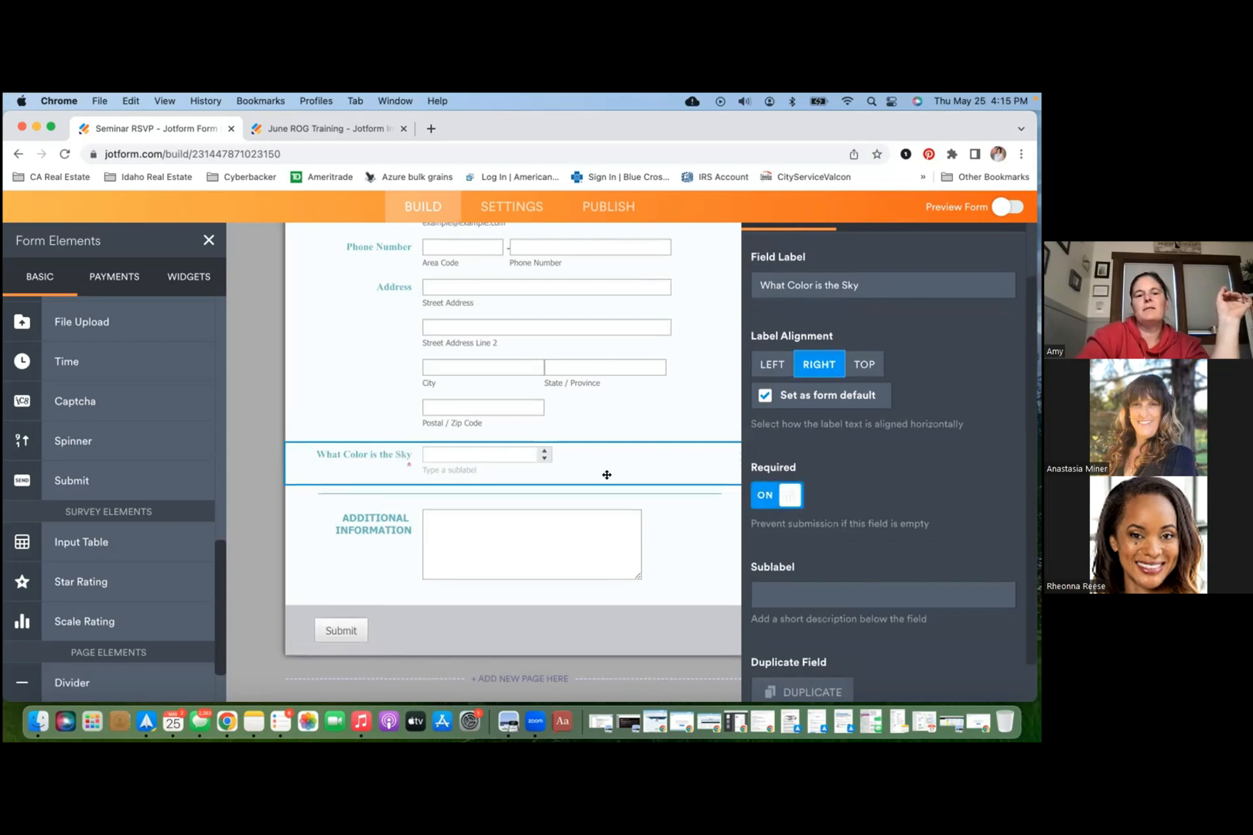
pyautogui.scroll(-2, 836, 482)
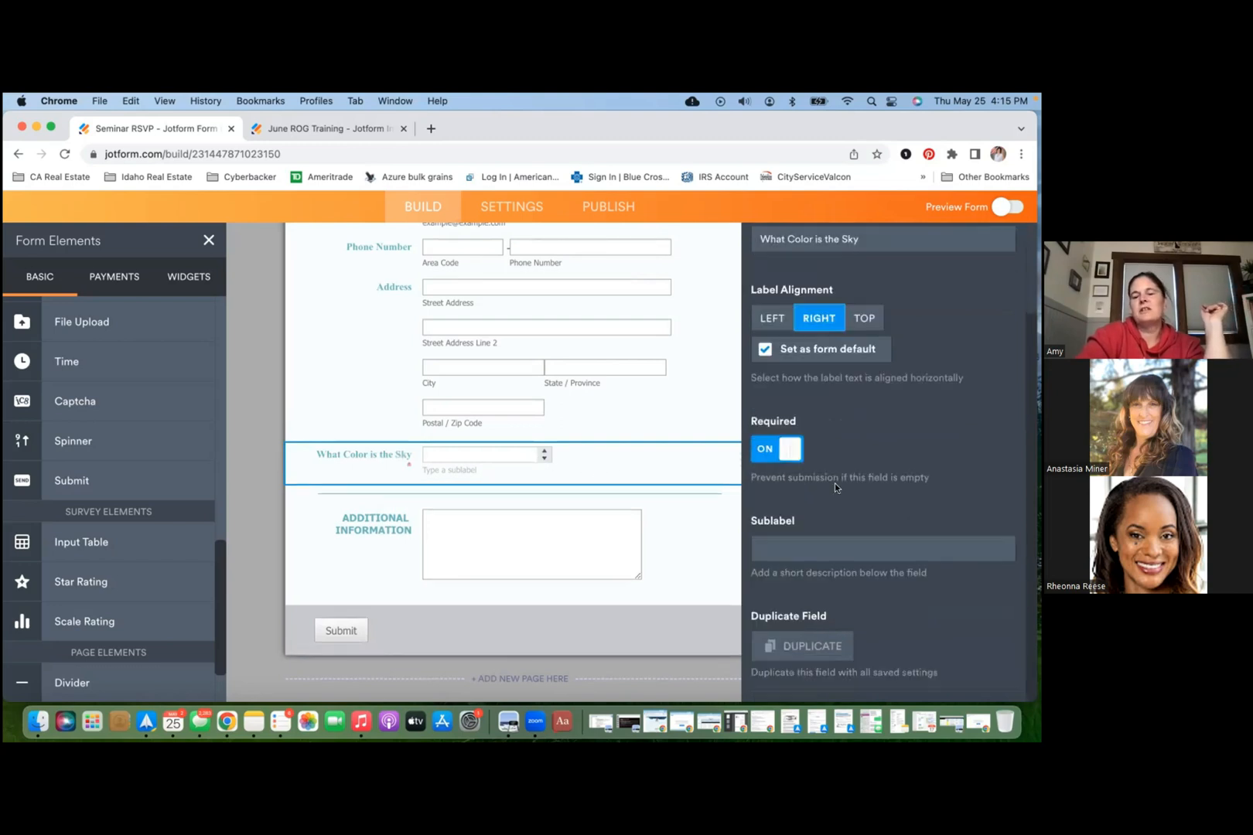
pyautogui.click(832, 548)
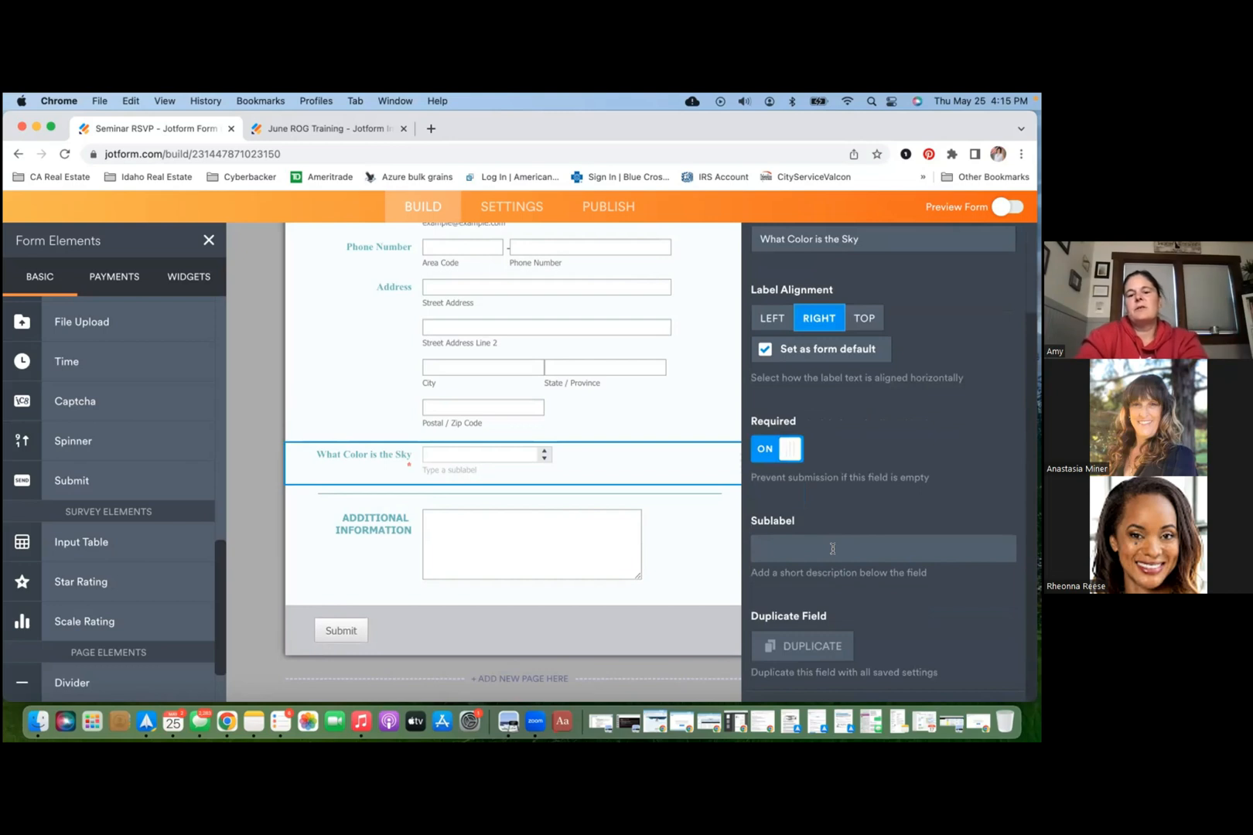
pyautogui.write('pl')
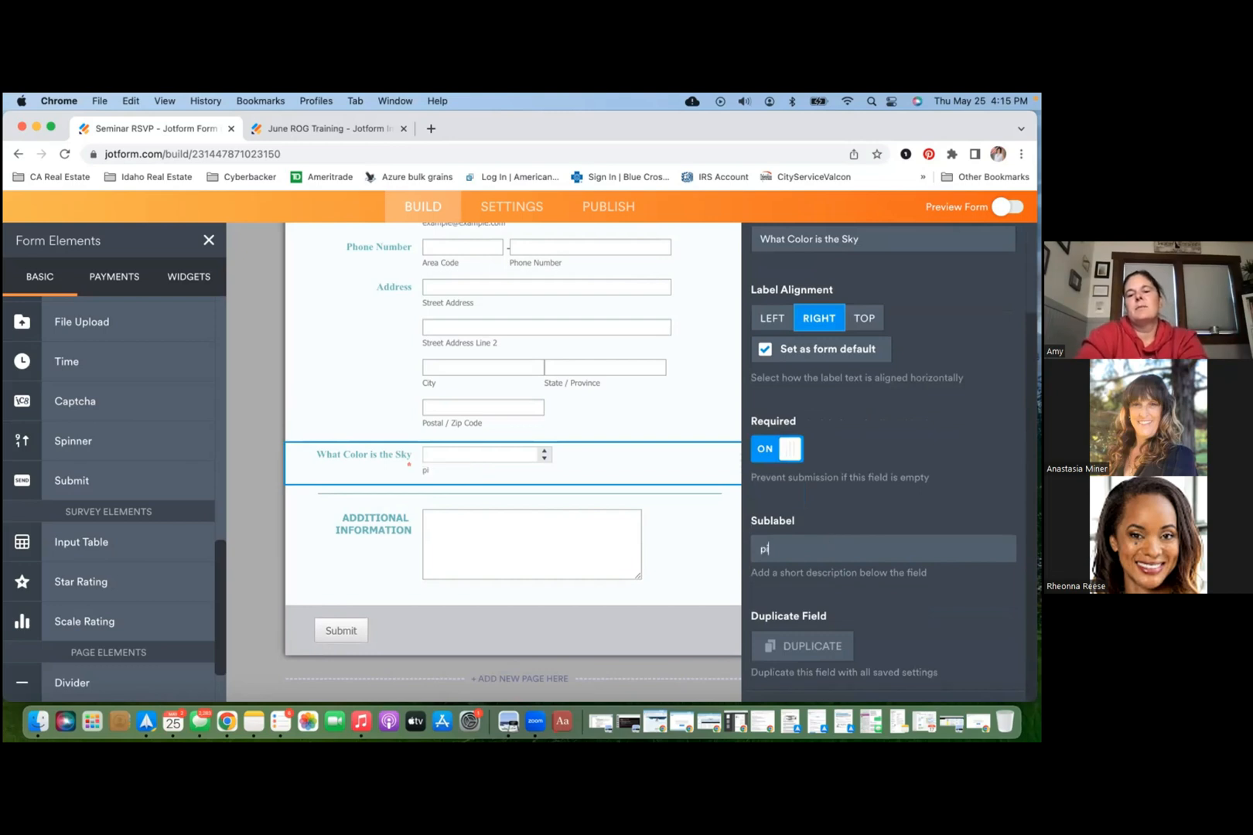
pyautogui.write('ck a number')
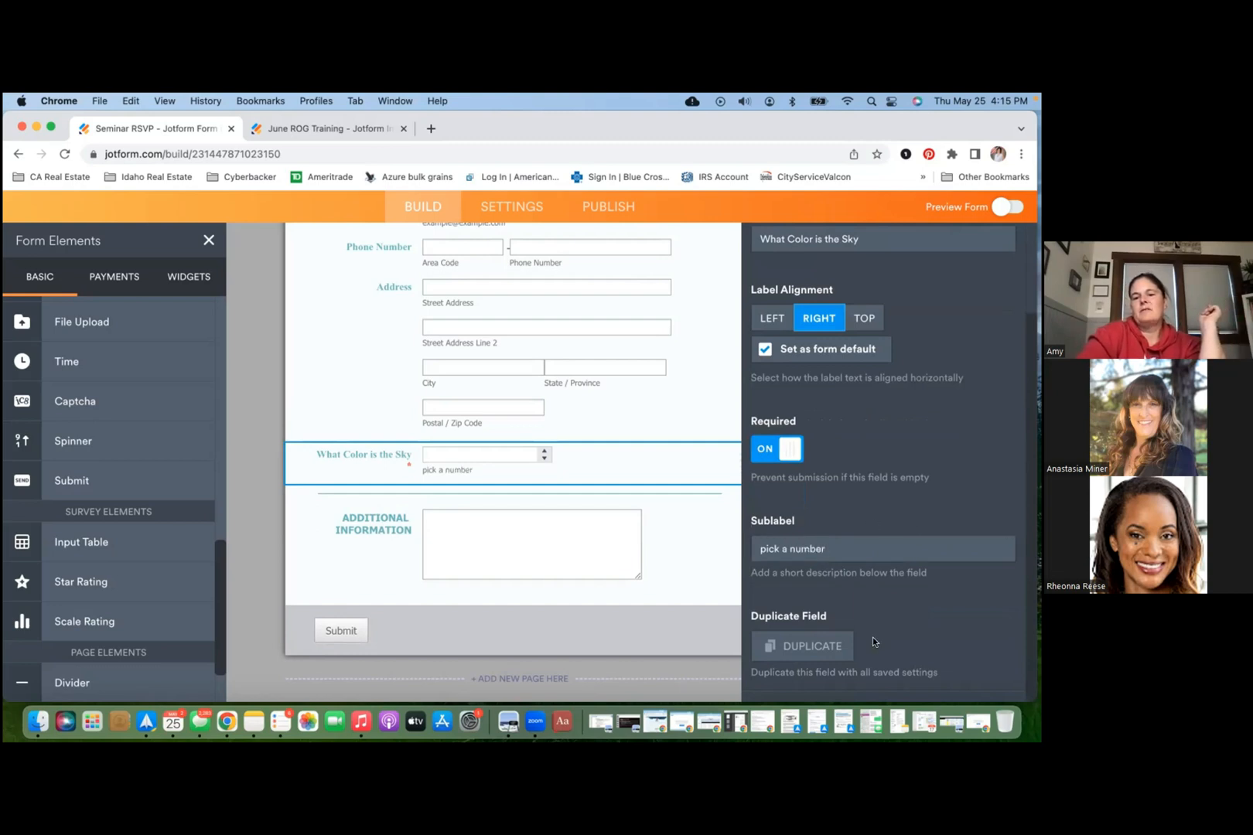
# Step: Relabel the spinner field "How Many Birds Are in the Sky" and test it by stepping its value to 1
pyautogui.scroll(3, 876, 557)
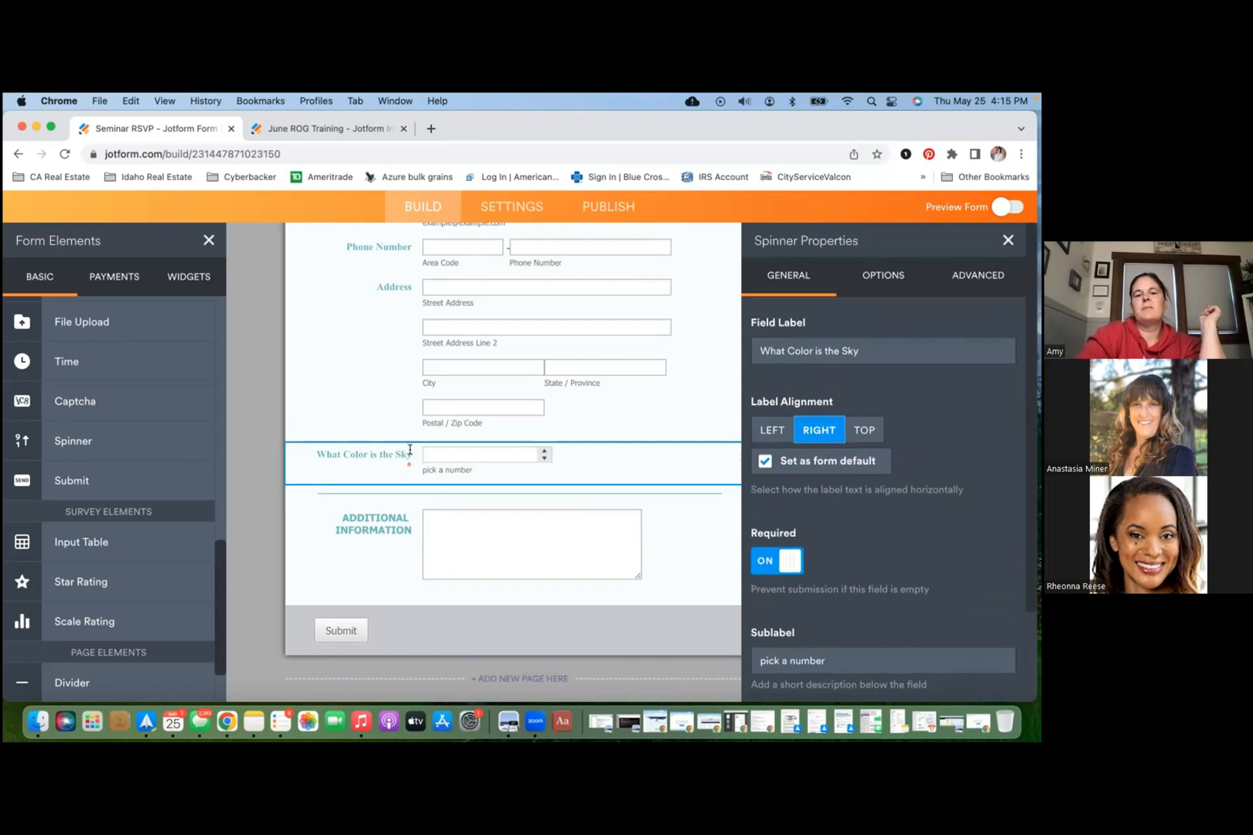
pyautogui.moveTo(411, 454); pyautogui.dragTo(301, 450)
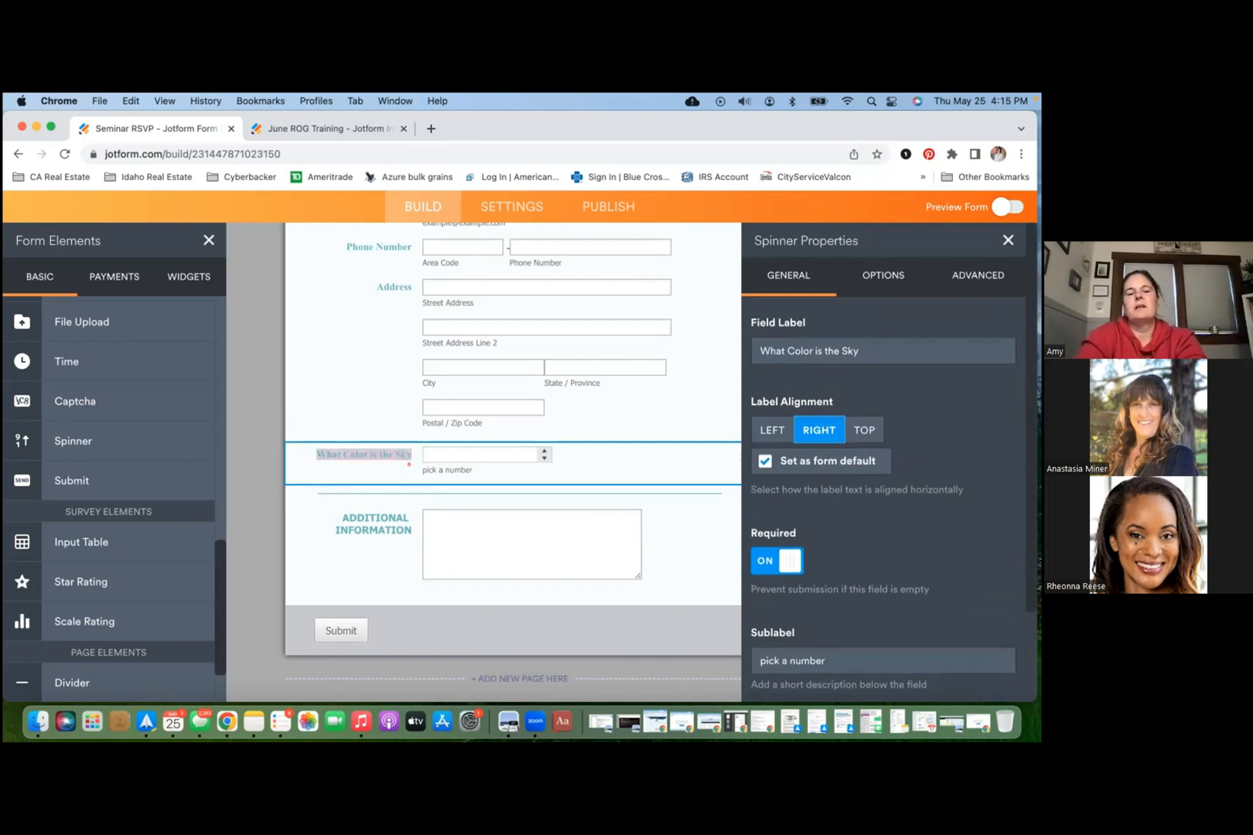
pyautogui.write('How Many')
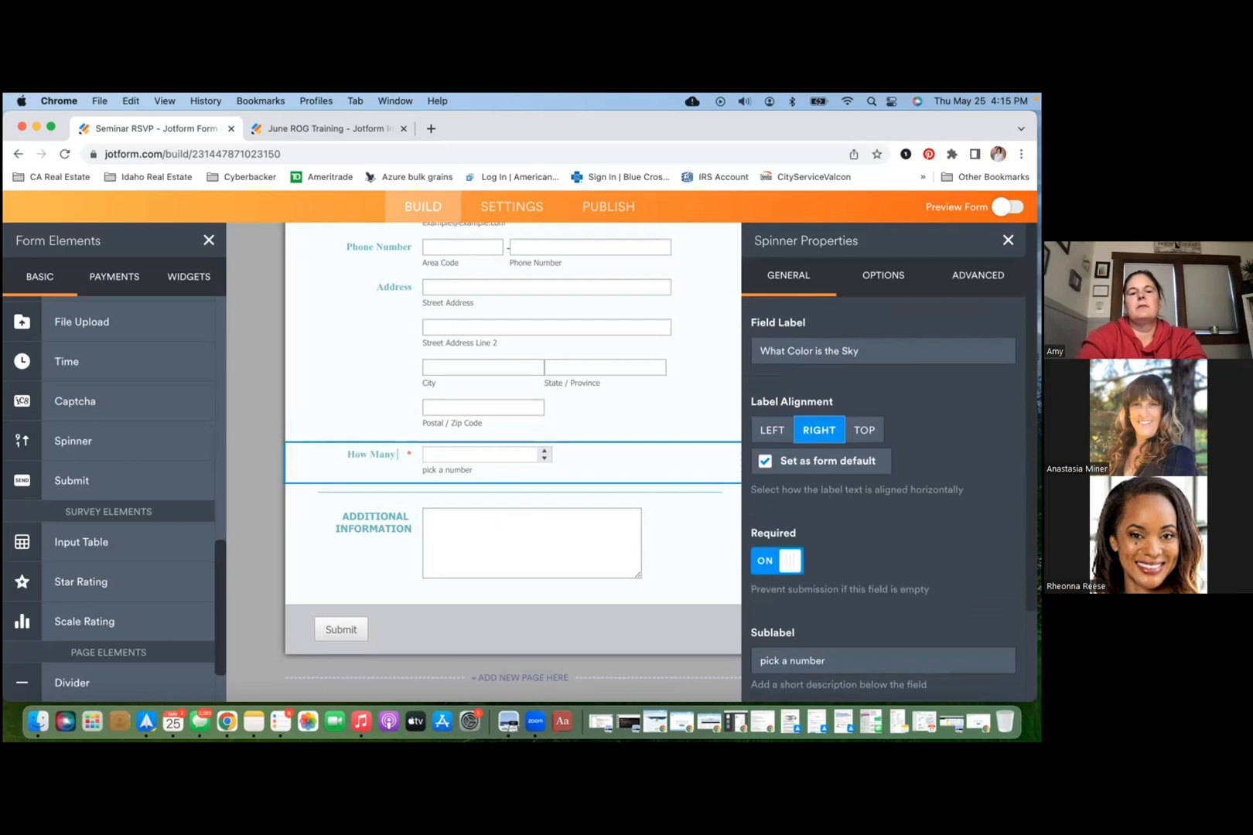
pyautogui.write(' Birds Ar')
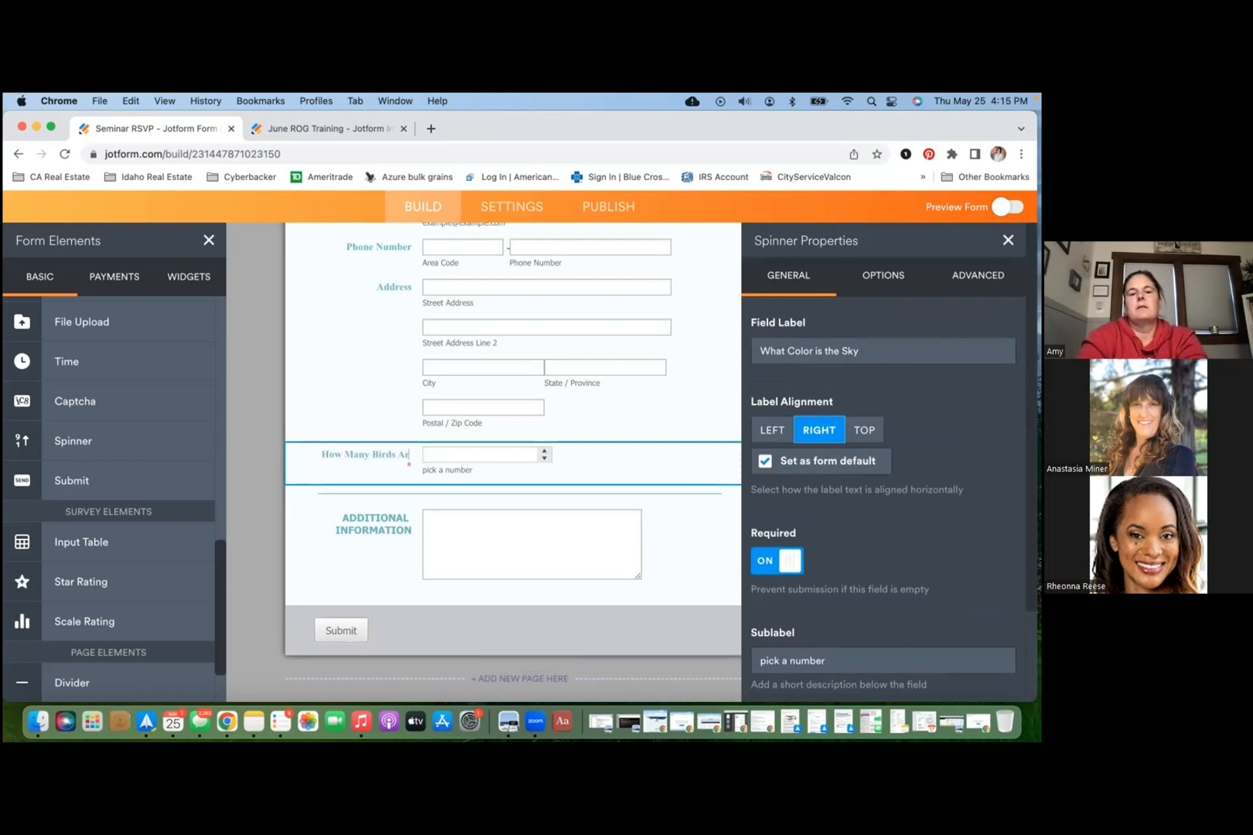
pyautogui.write('e in the Sky')
pyautogui.click(539, 457)
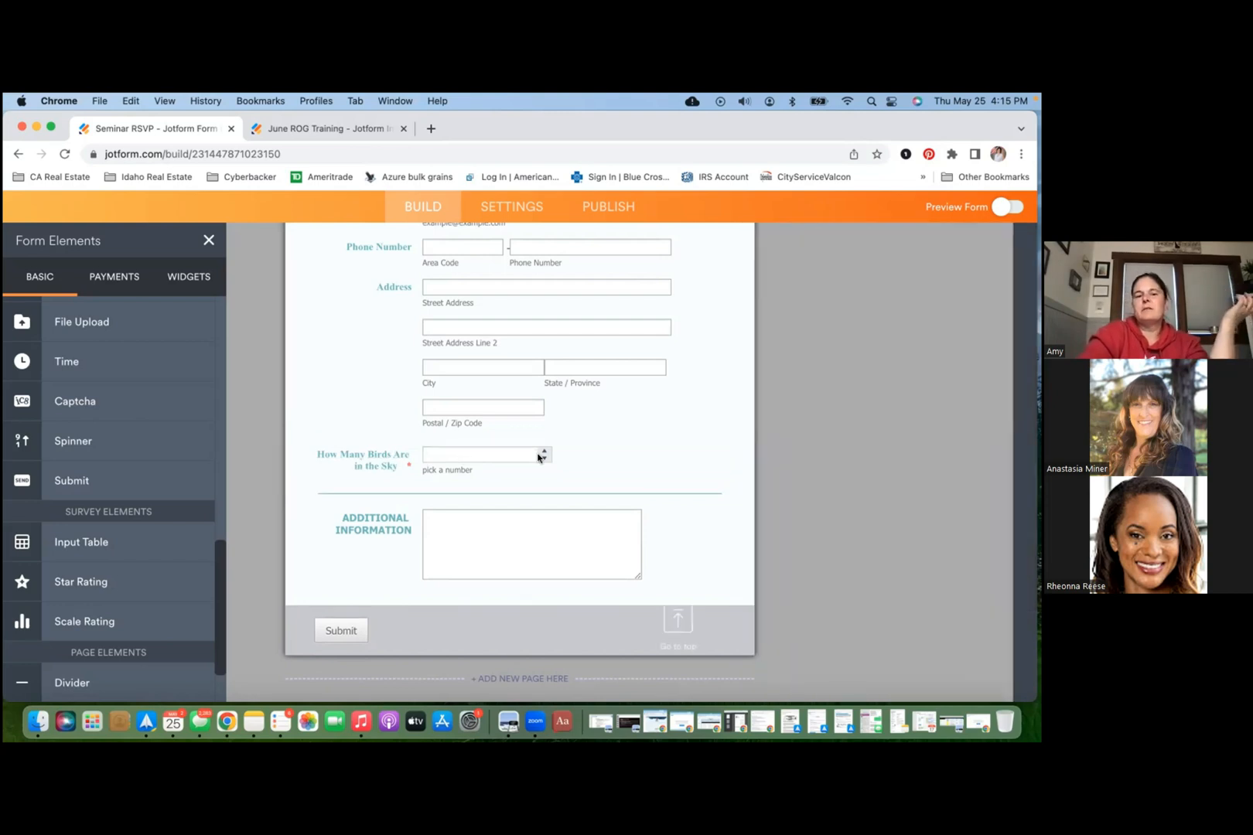
pyautogui.click(541, 453)
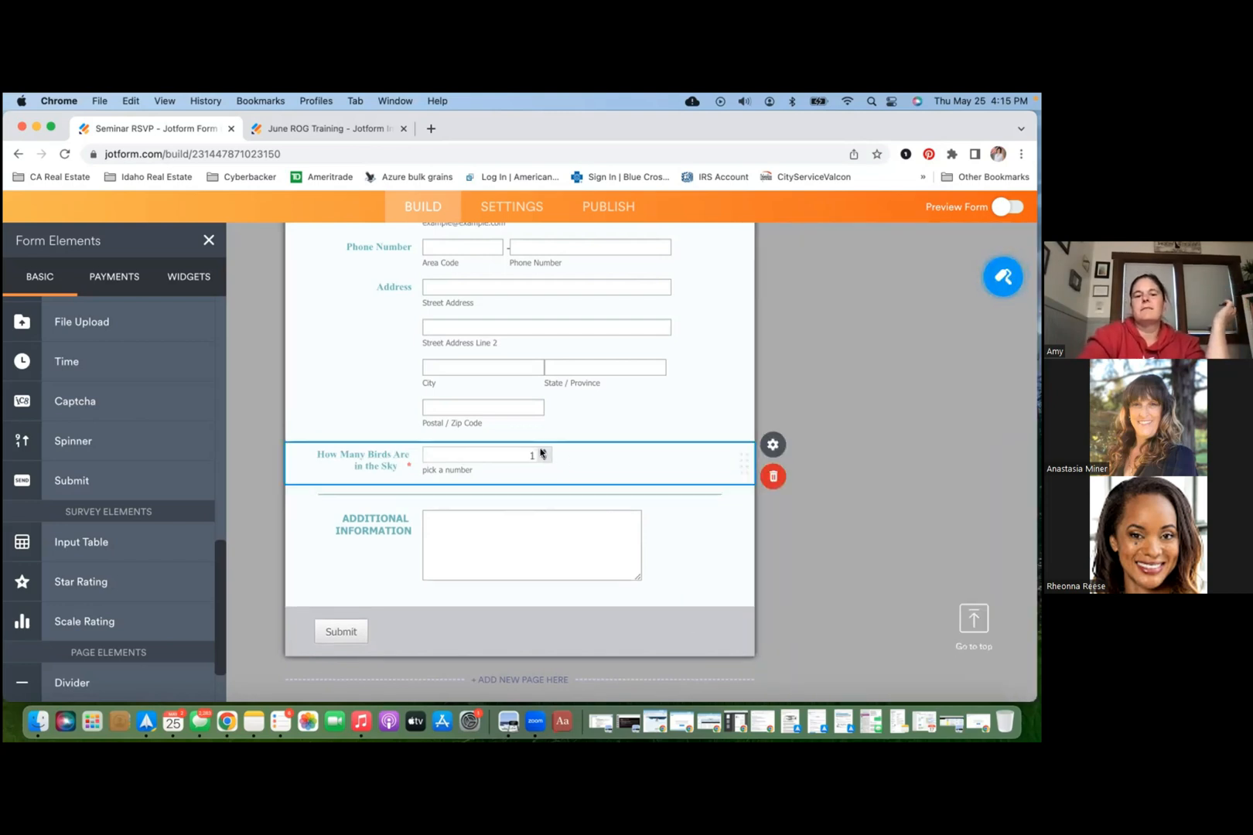
# Step: Make the Phone Number field in the contact information required
pyautogui.scroll(2, 576, 371)
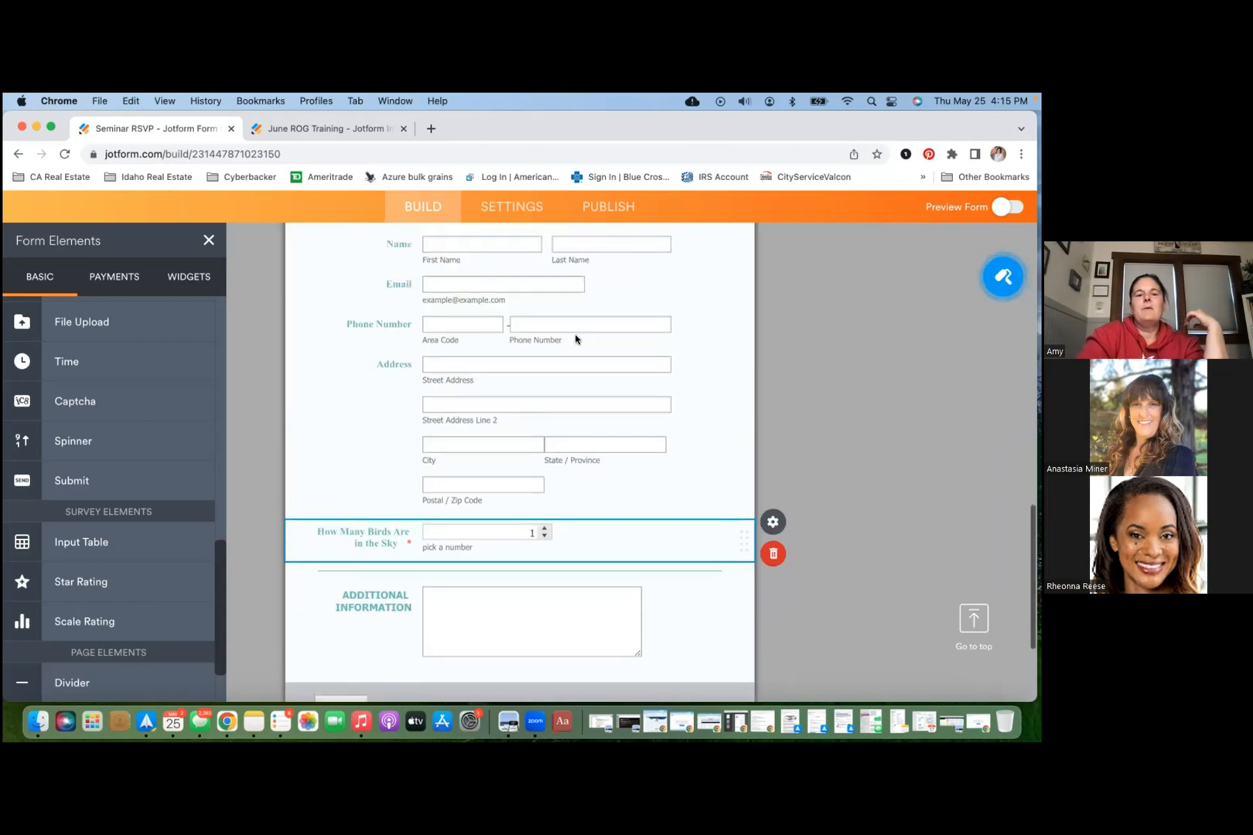
pyautogui.click(576, 336)
pyautogui.scroll(1, 576, 336)
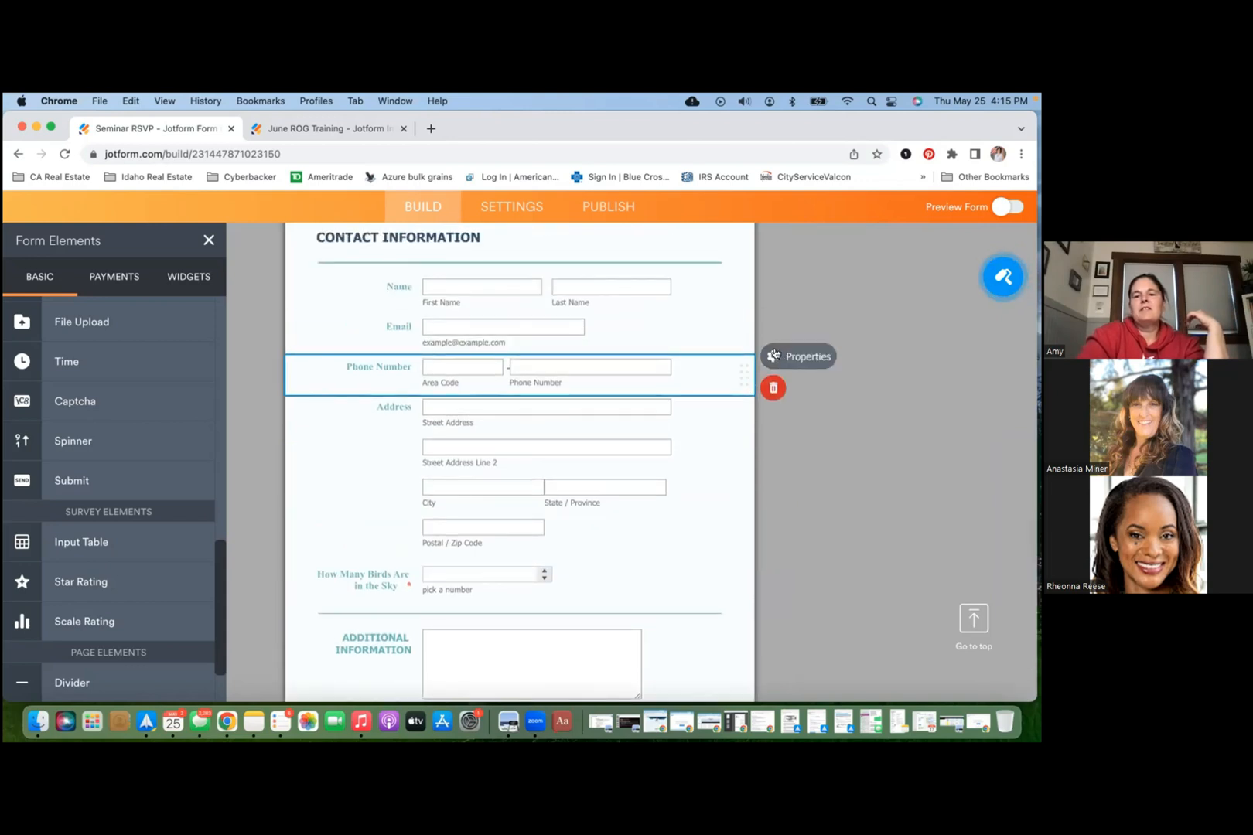
pyautogui.click(773, 355)
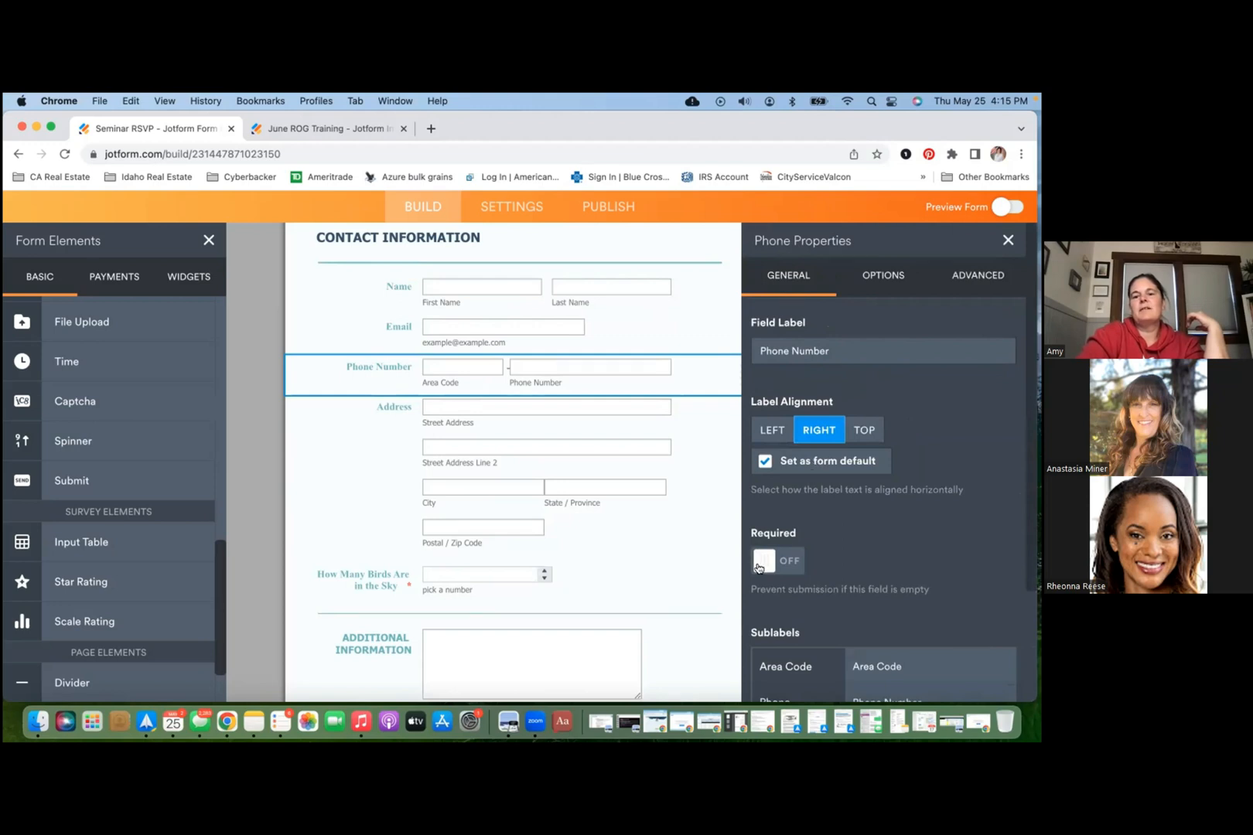
pyautogui.click(781, 561)
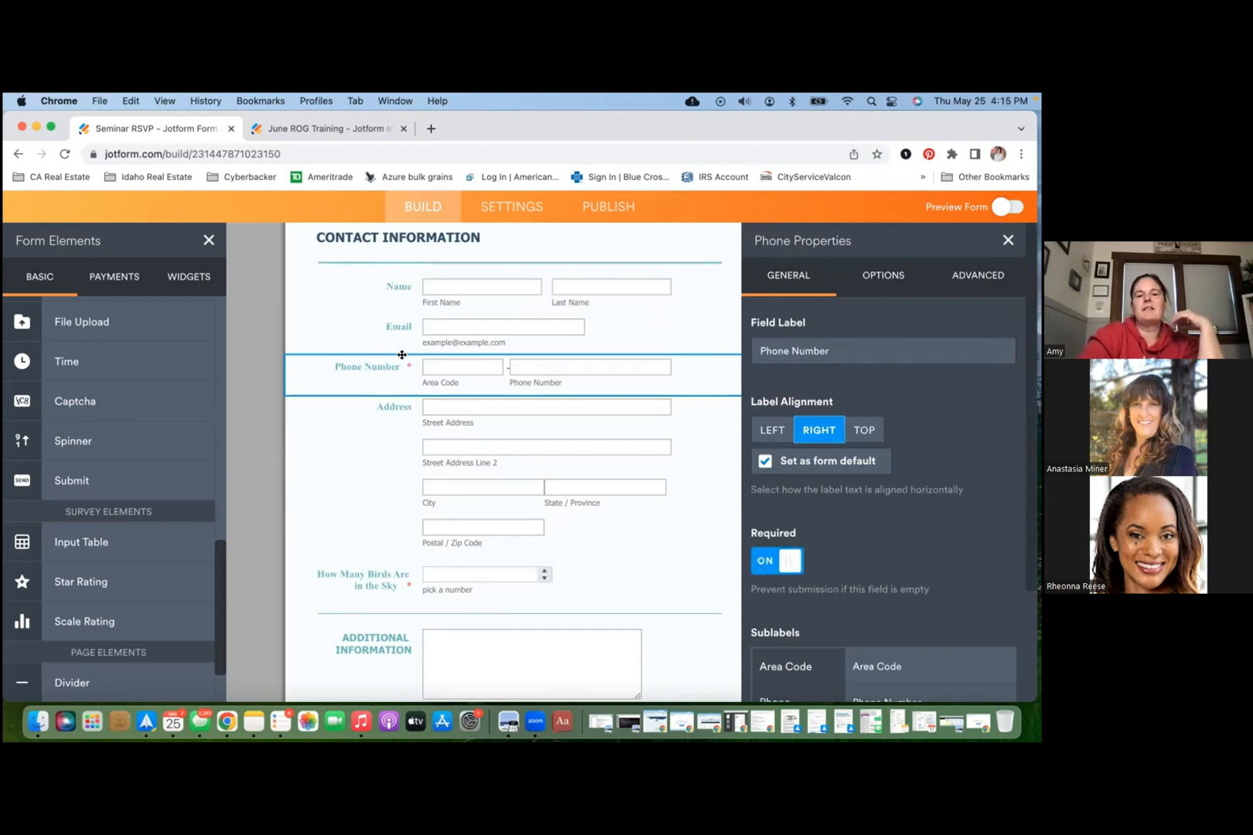
# Step: Browse the ready-made button styles for the form's Submit button and apply a blue style to it
pyautogui.click(705, 459)
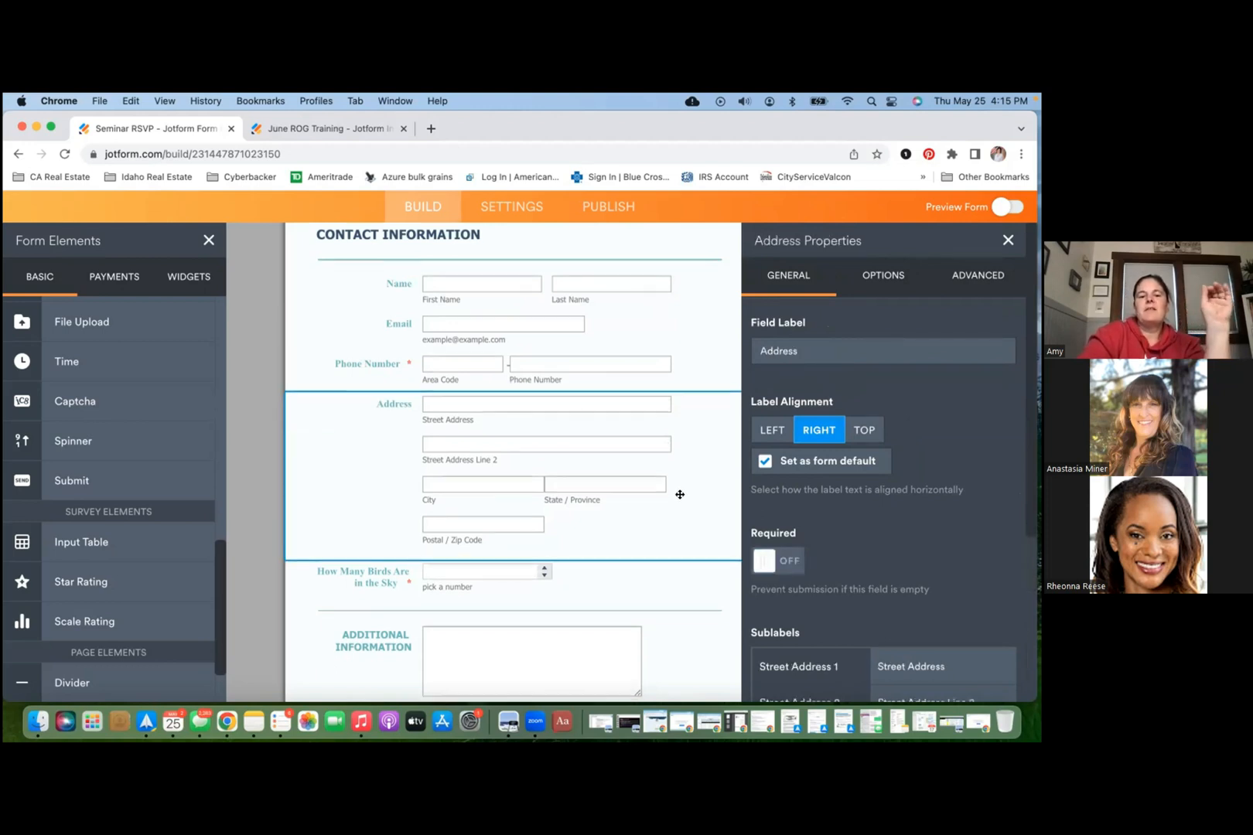
pyautogui.scroll(-3, 680, 498)
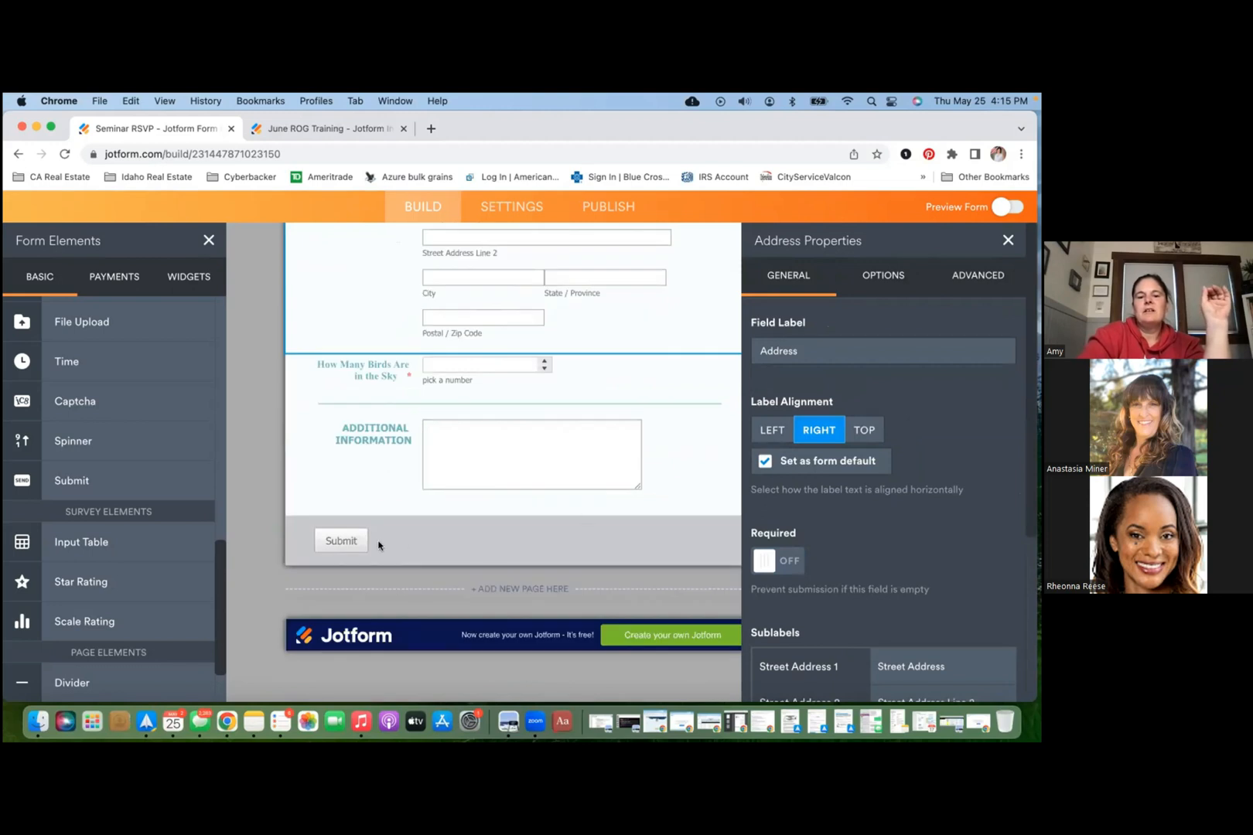
pyautogui.click(339, 534)
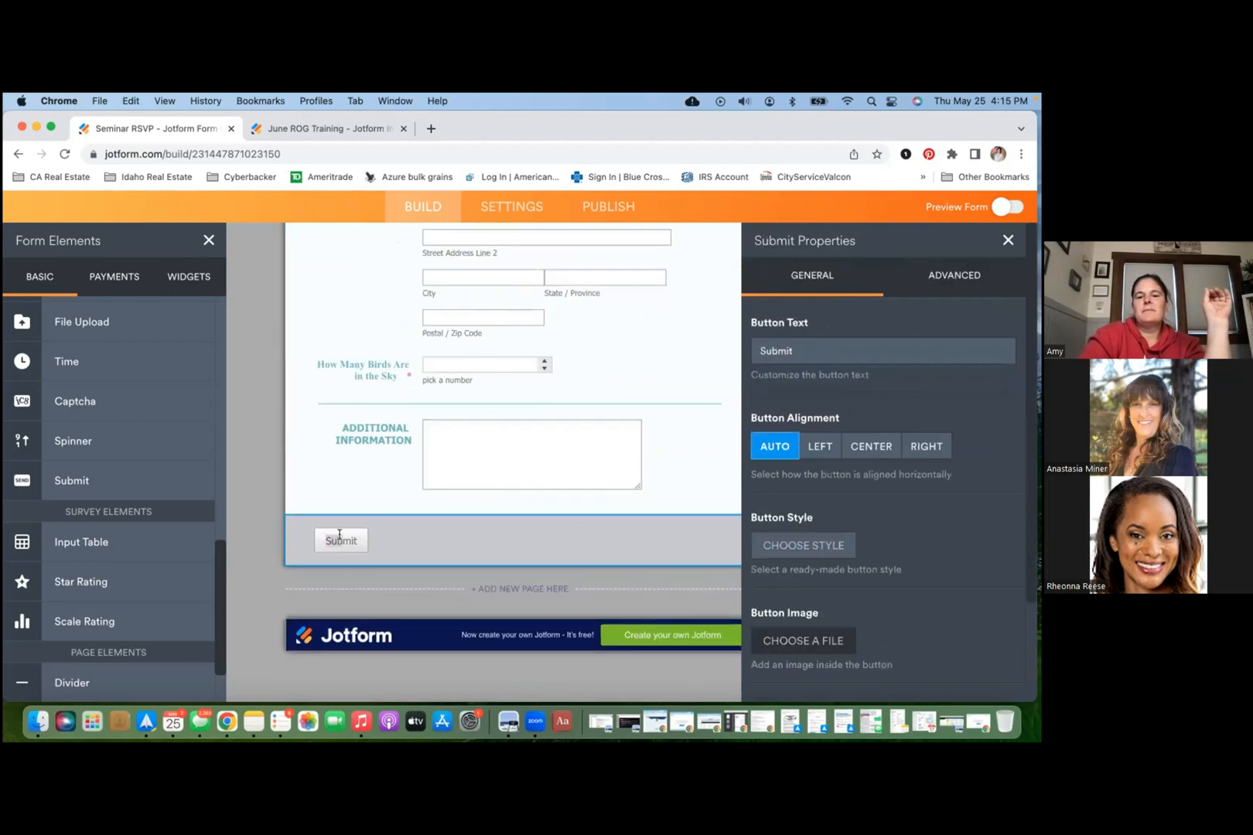
pyautogui.click(815, 551)
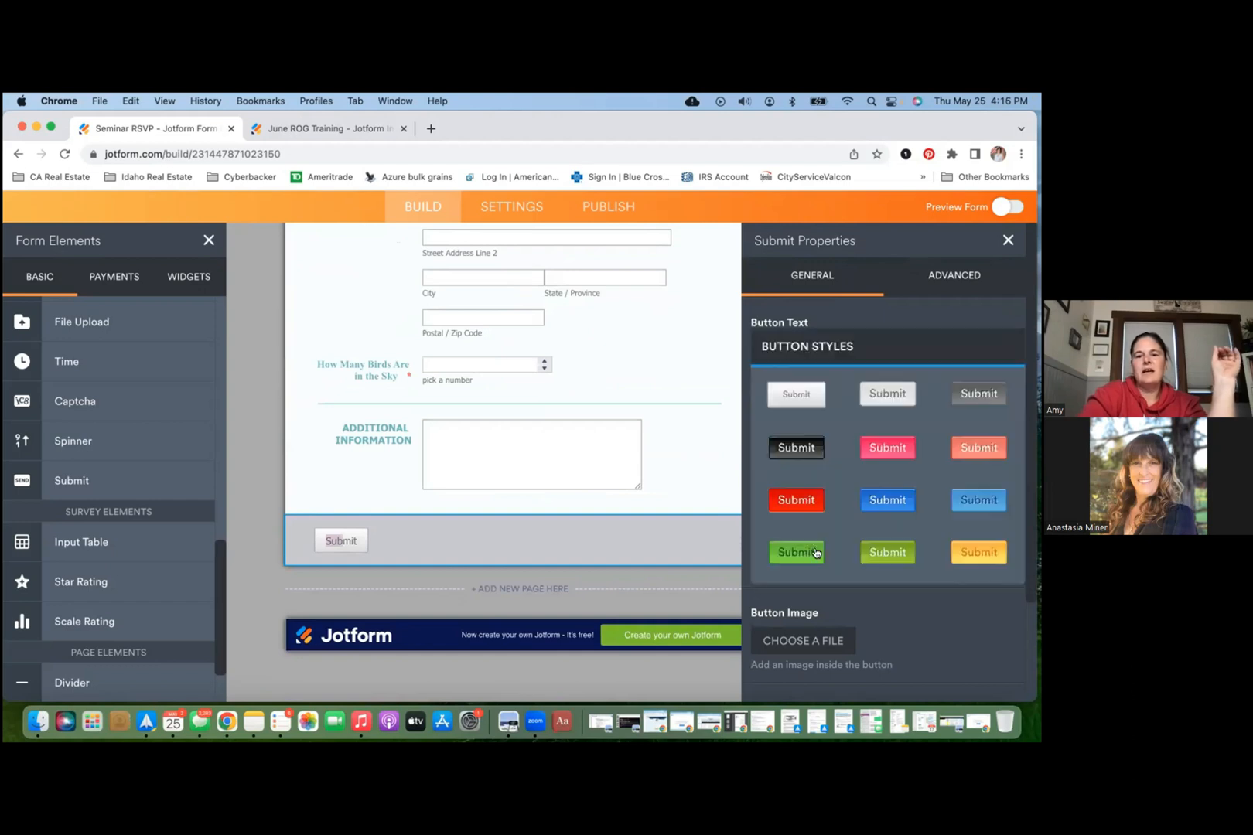
pyautogui.click(901, 493)
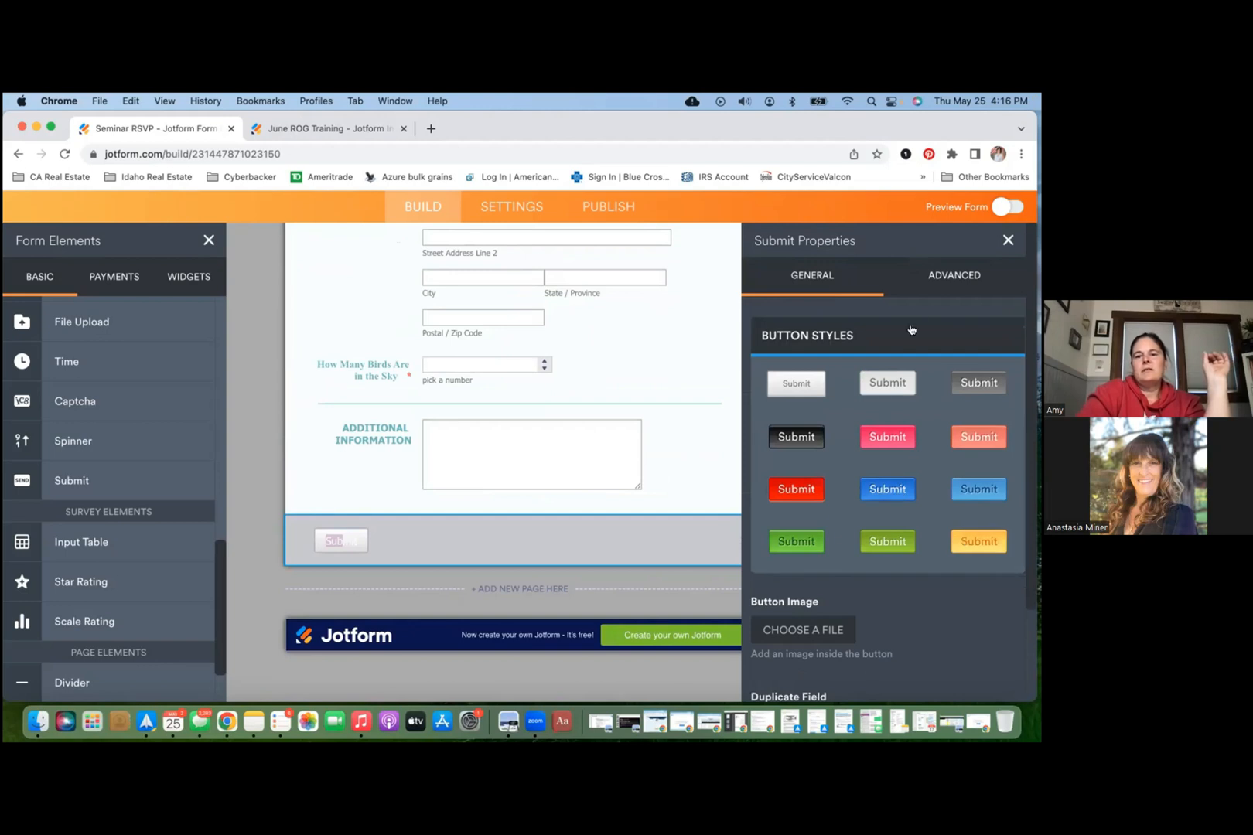
pyautogui.scroll(-2, 778, 576)
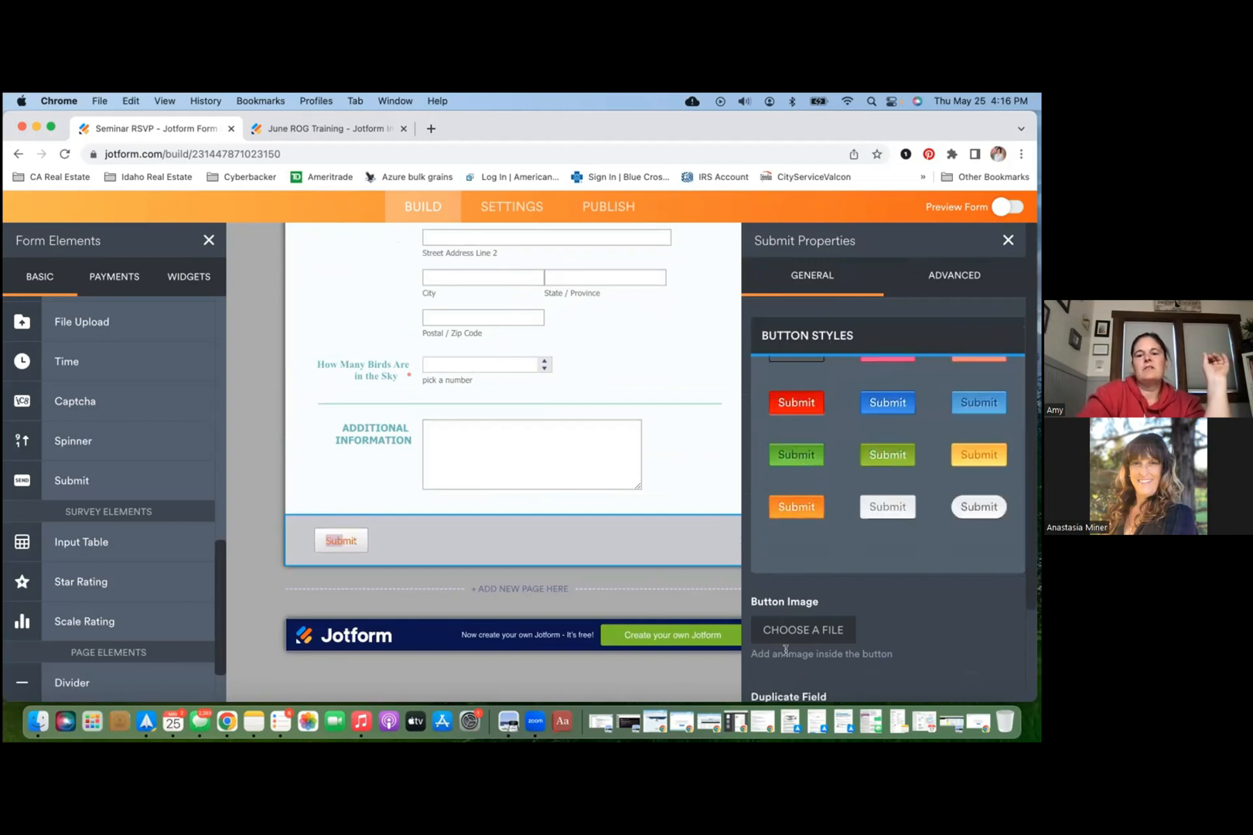
pyautogui.scroll(-5, 785, 648)
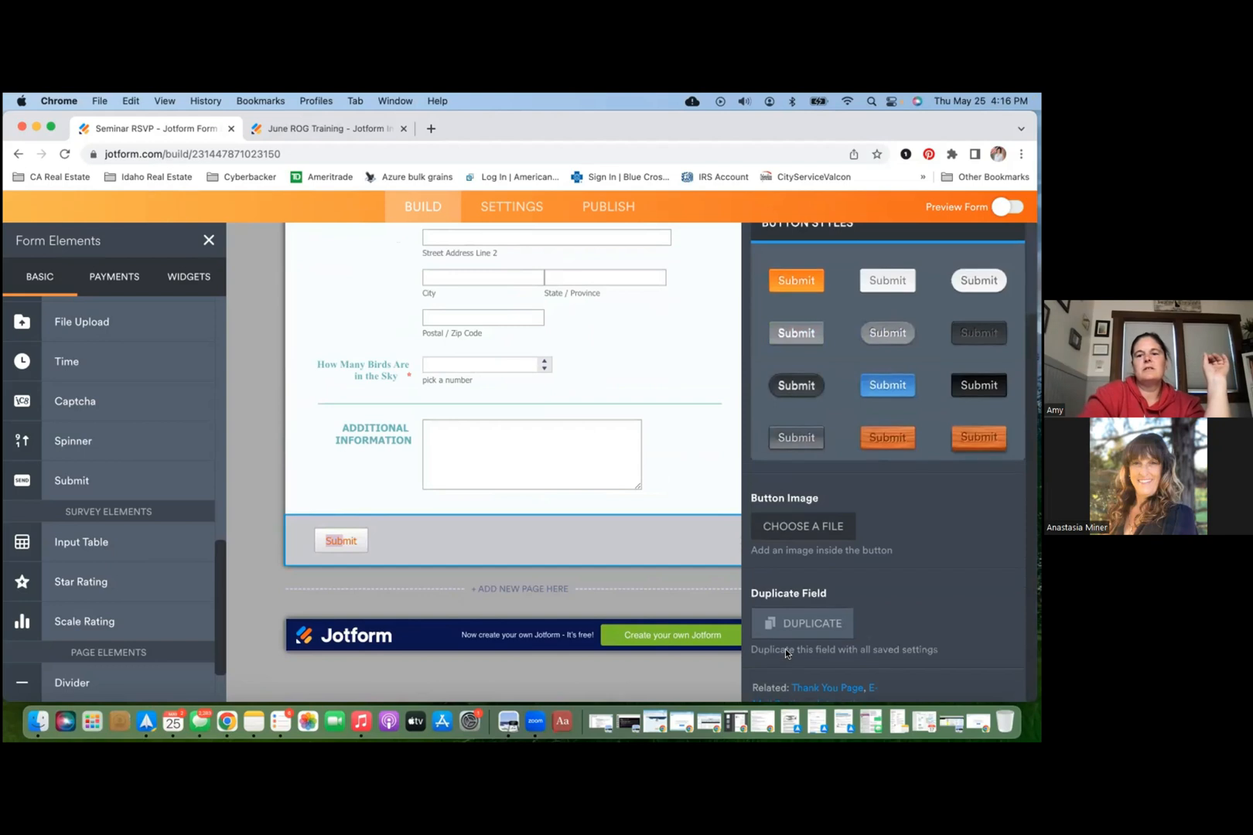
pyautogui.scroll(3, 890, 512)
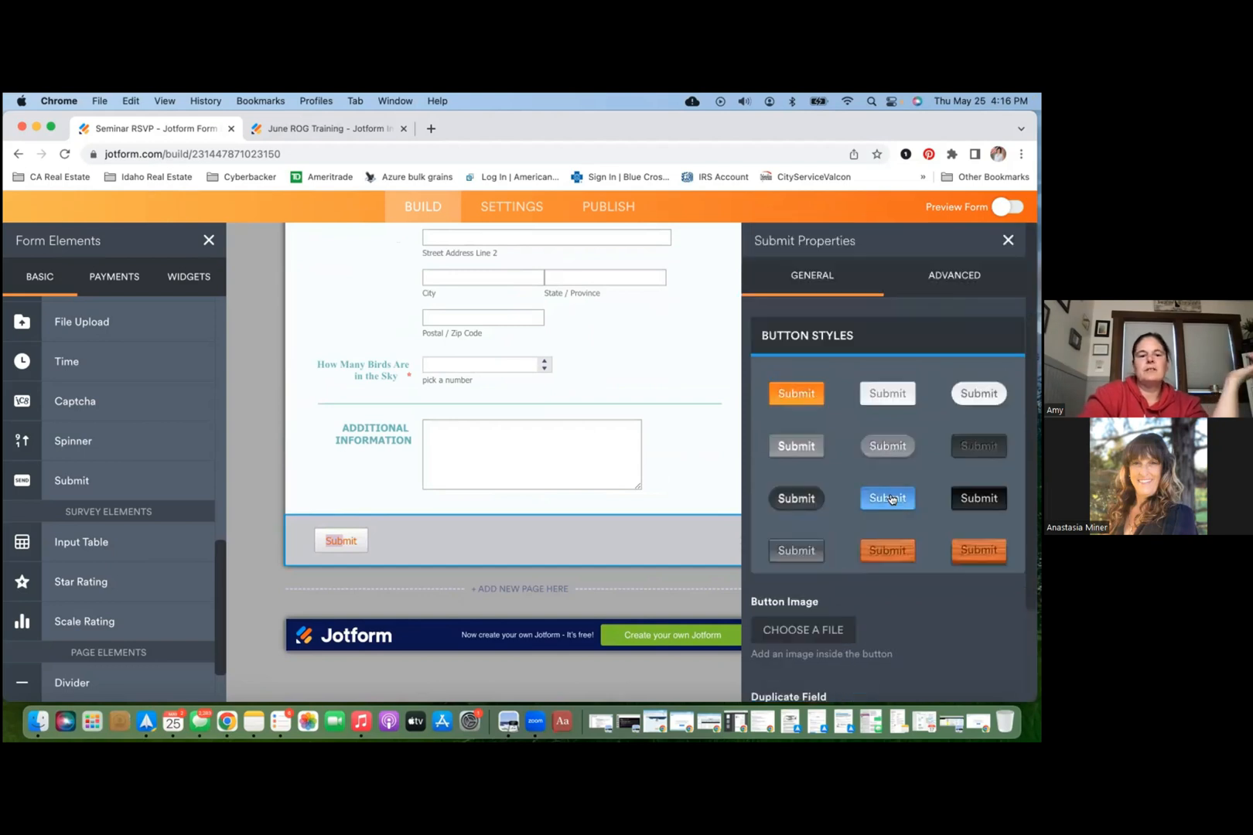
pyautogui.click(610, 538)
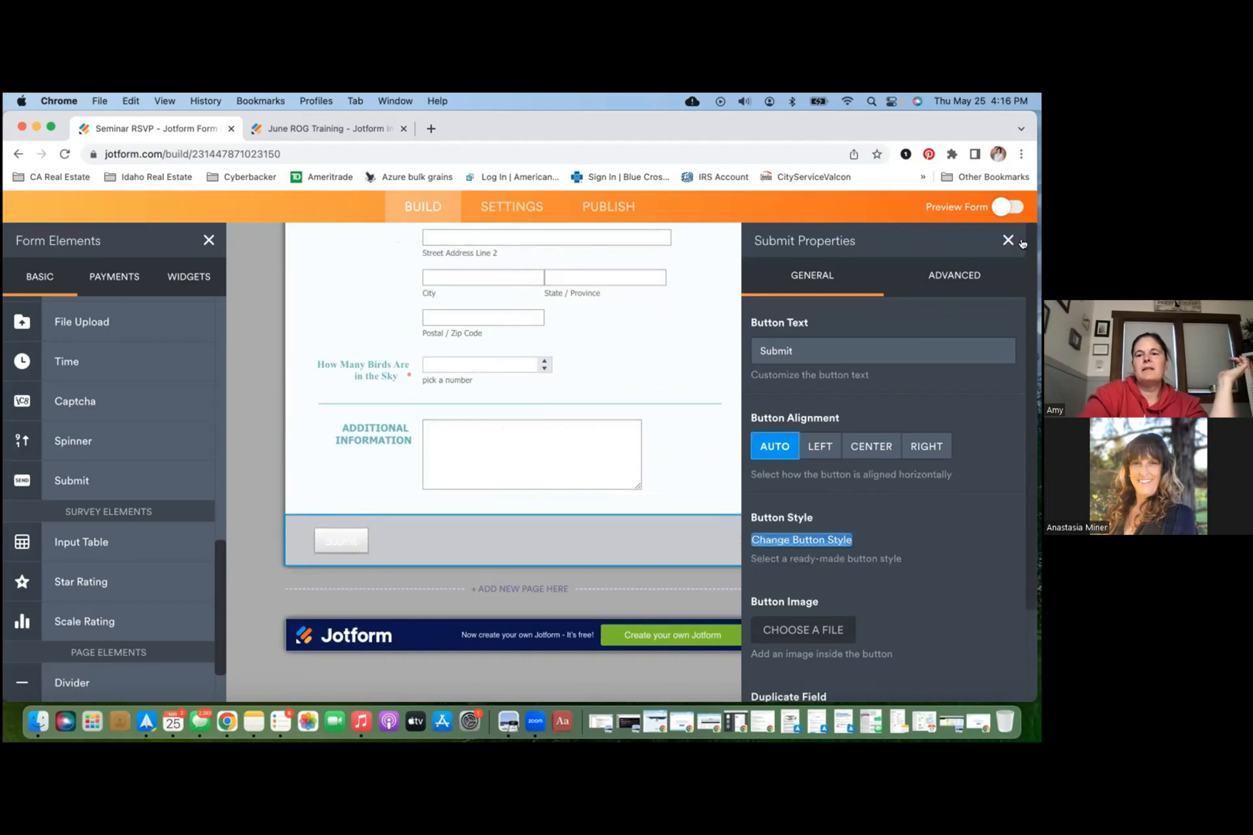
# Step: Check the Submit button's advanced options and set its button alignment to Center
pyautogui.click(949, 275)
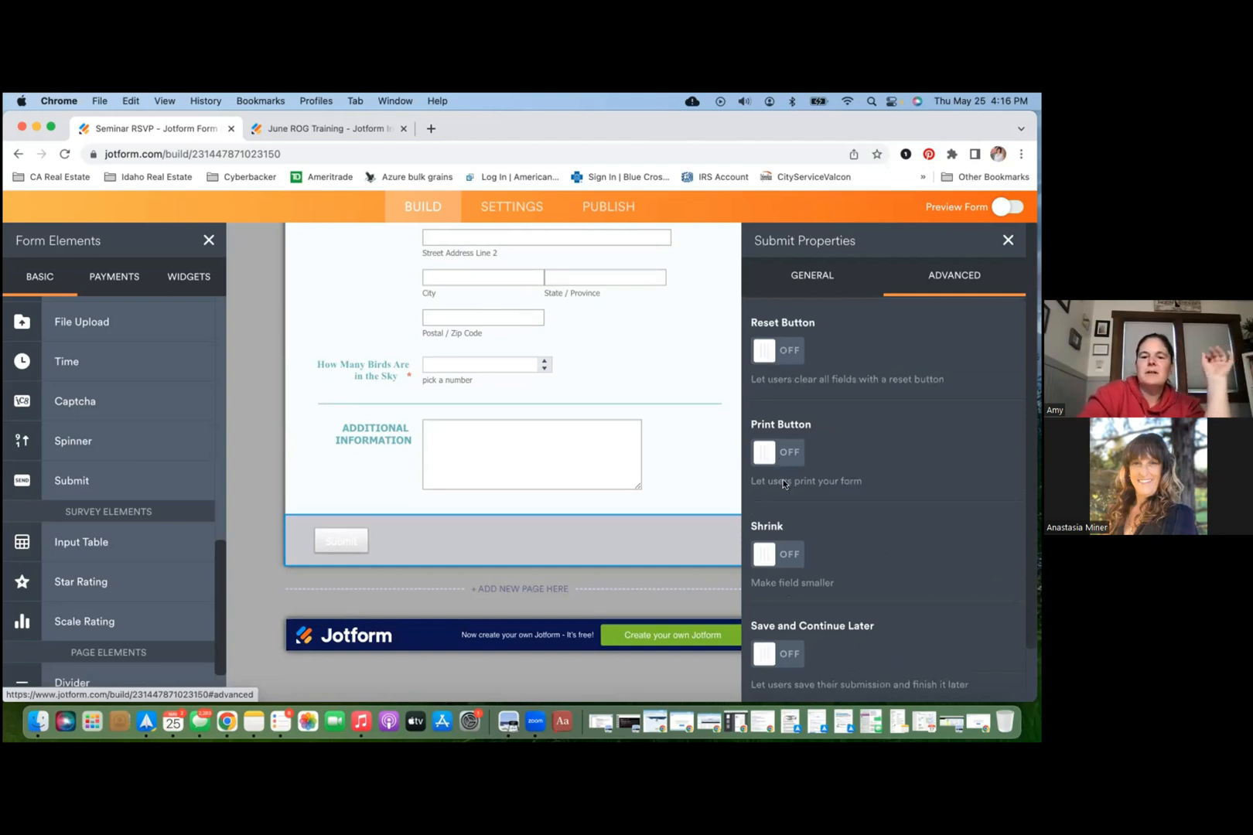
pyautogui.scroll(-2, 769, 564)
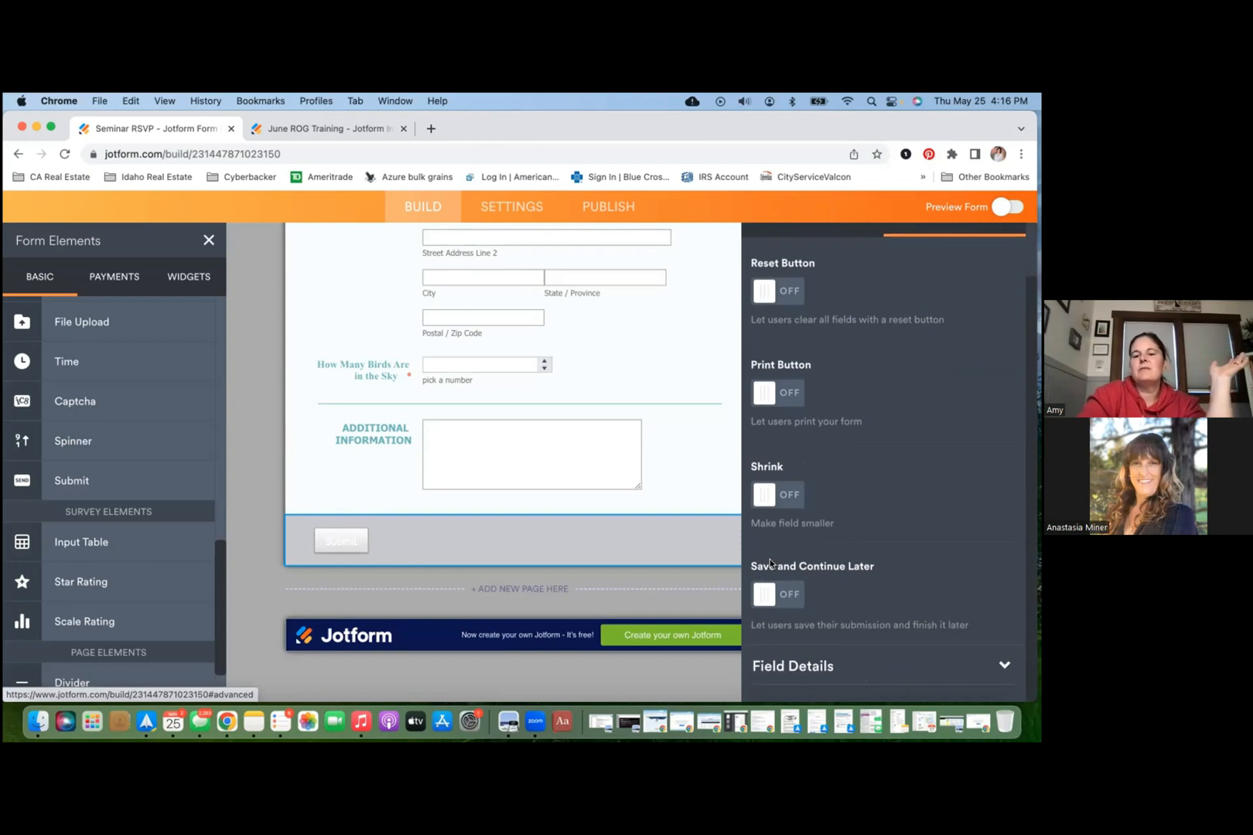
pyautogui.scroll(2, 770, 563)
pyautogui.click(822, 290)
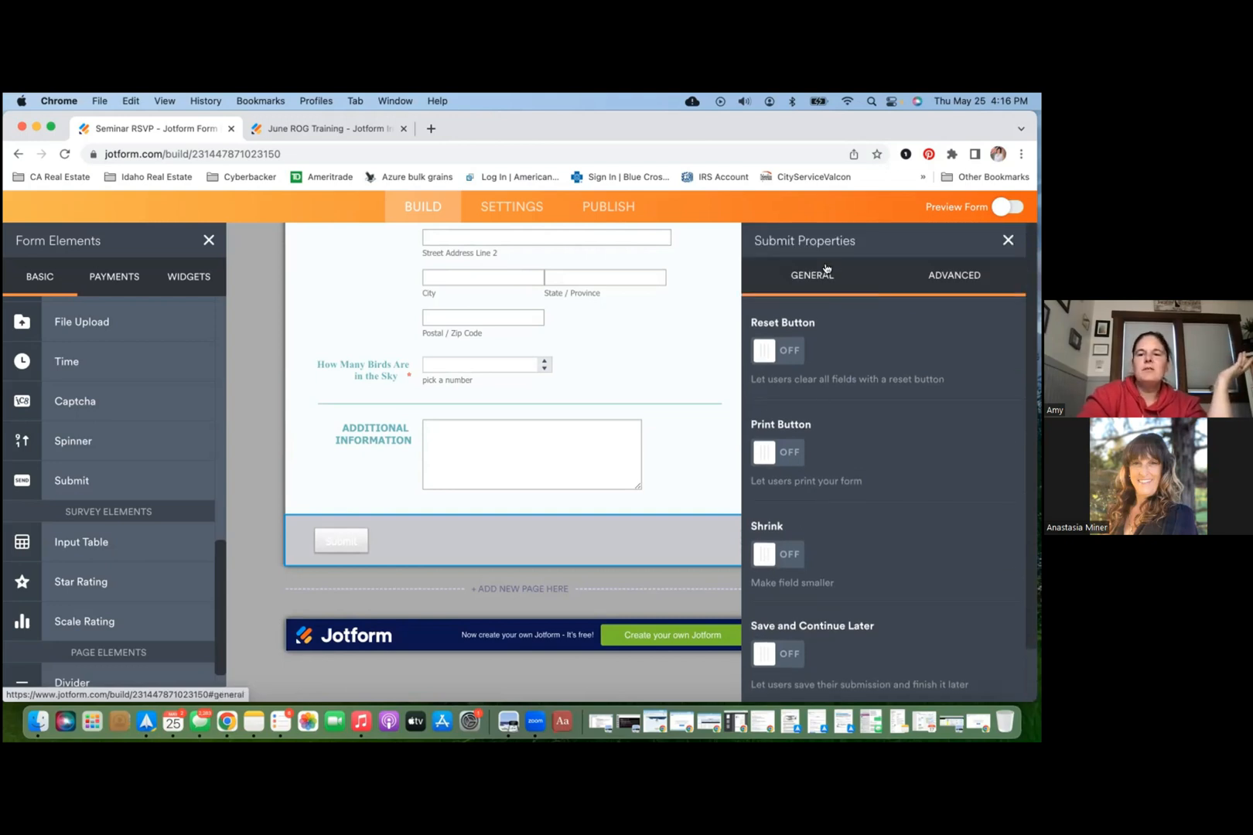
pyautogui.click(1002, 239)
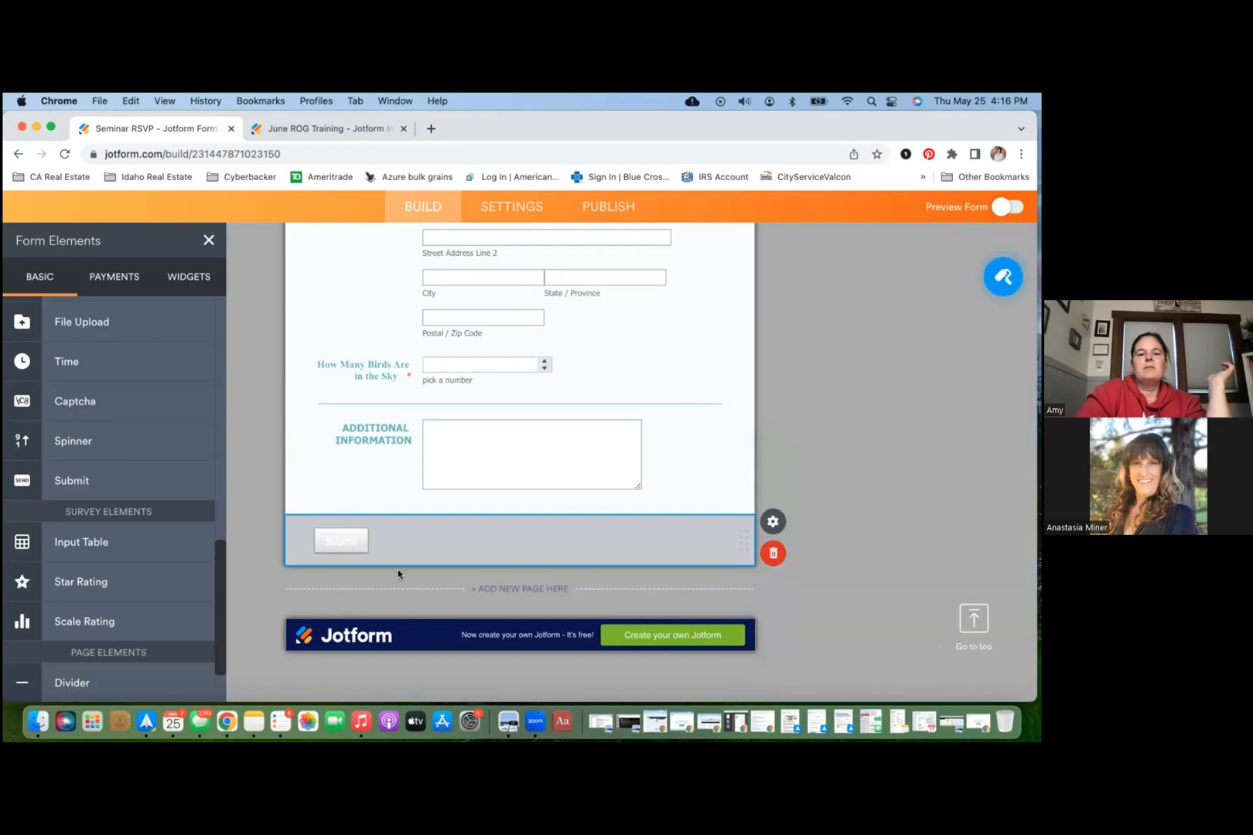
pyautogui.doubleClick(354, 535)
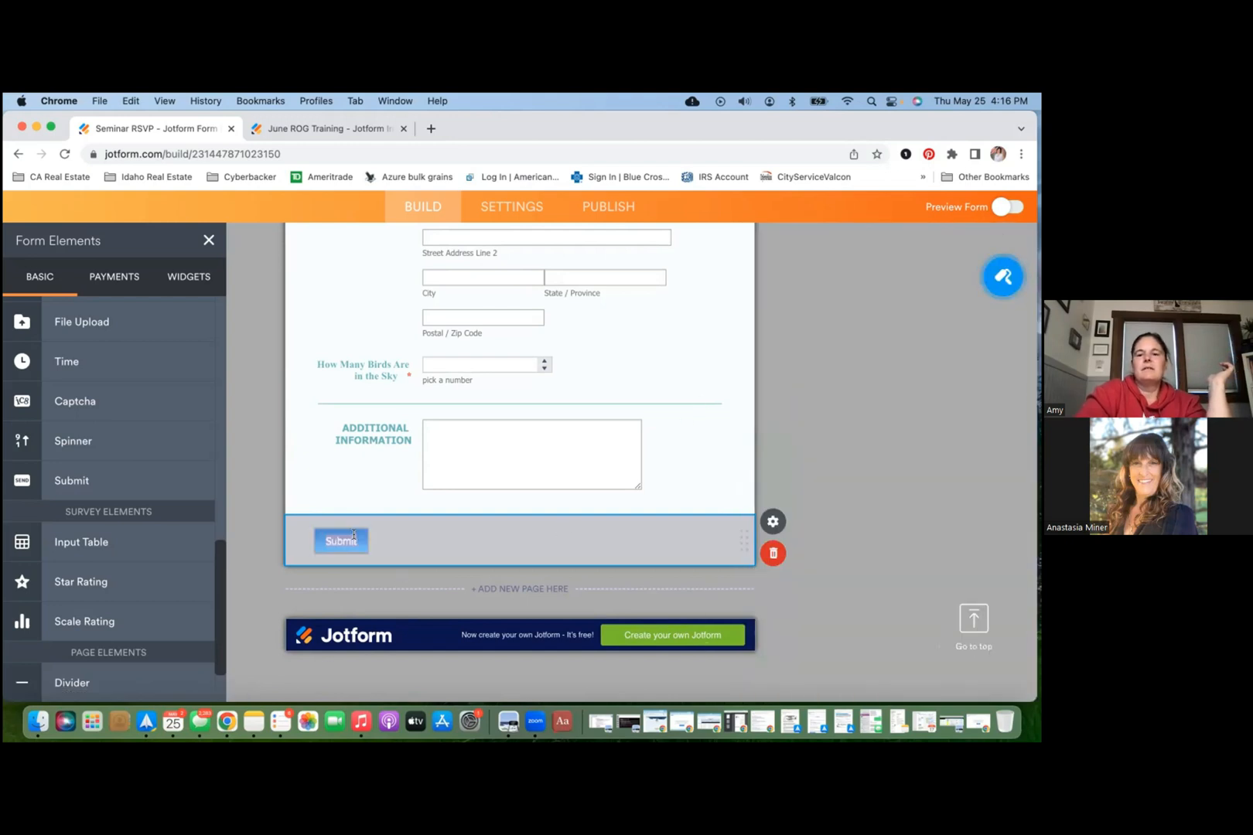
pyautogui.click(772, 522)
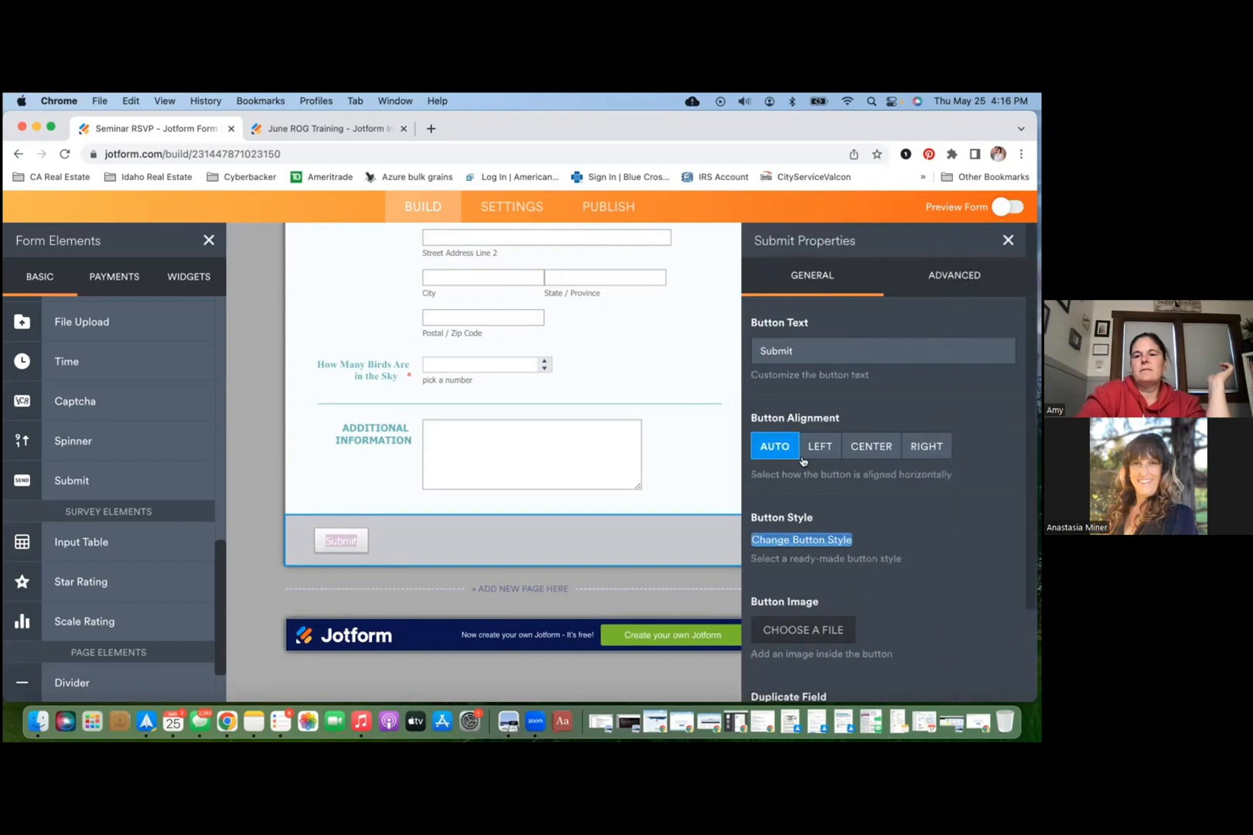
pyautogui.scroll(-1, 803, 461)
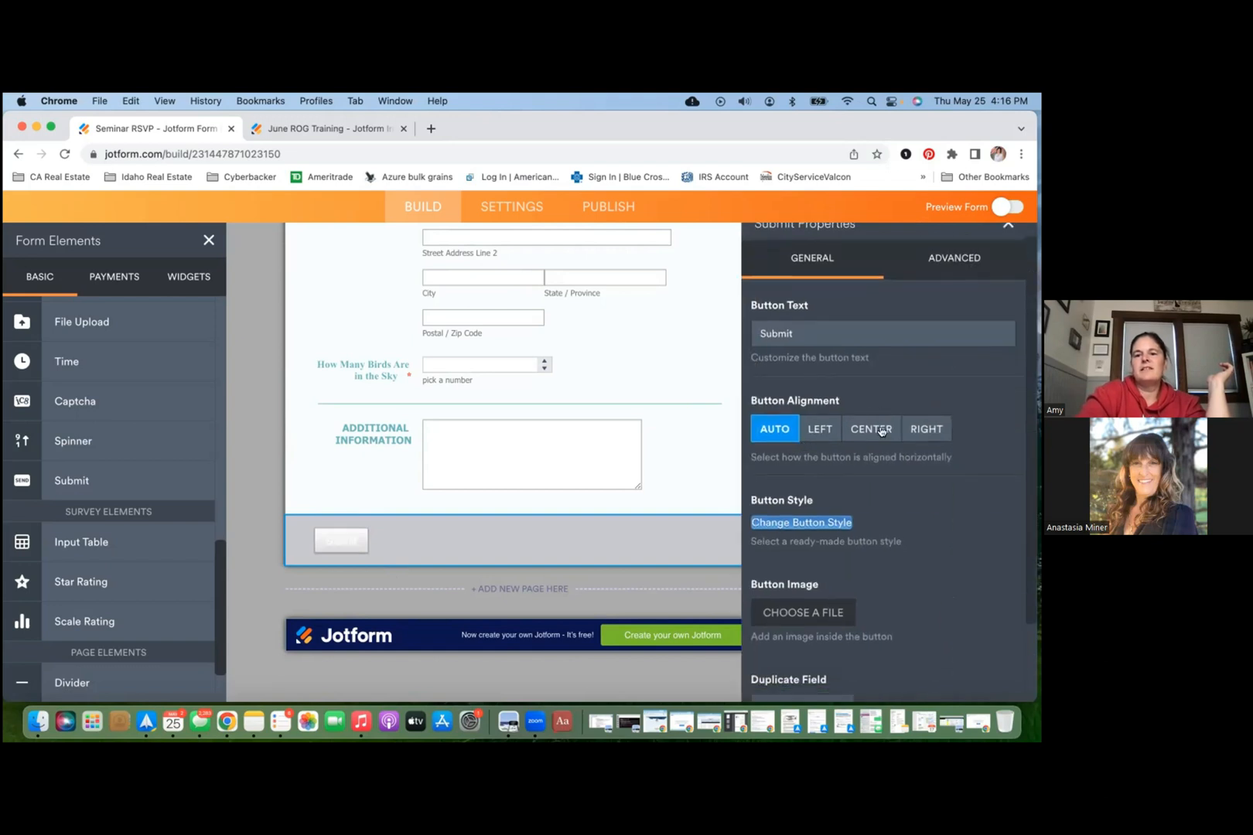
pyautogui.click(882, 431)
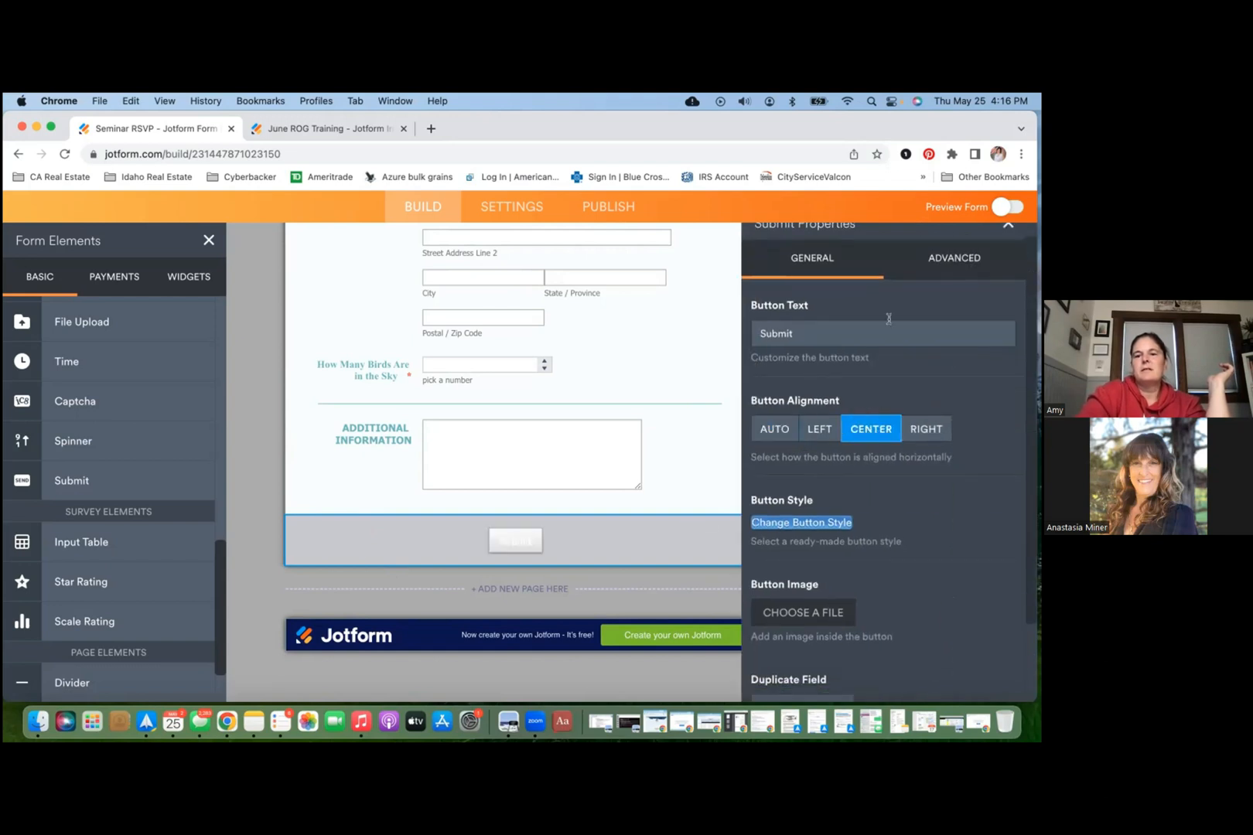
pyautogui.click(1006, 227)
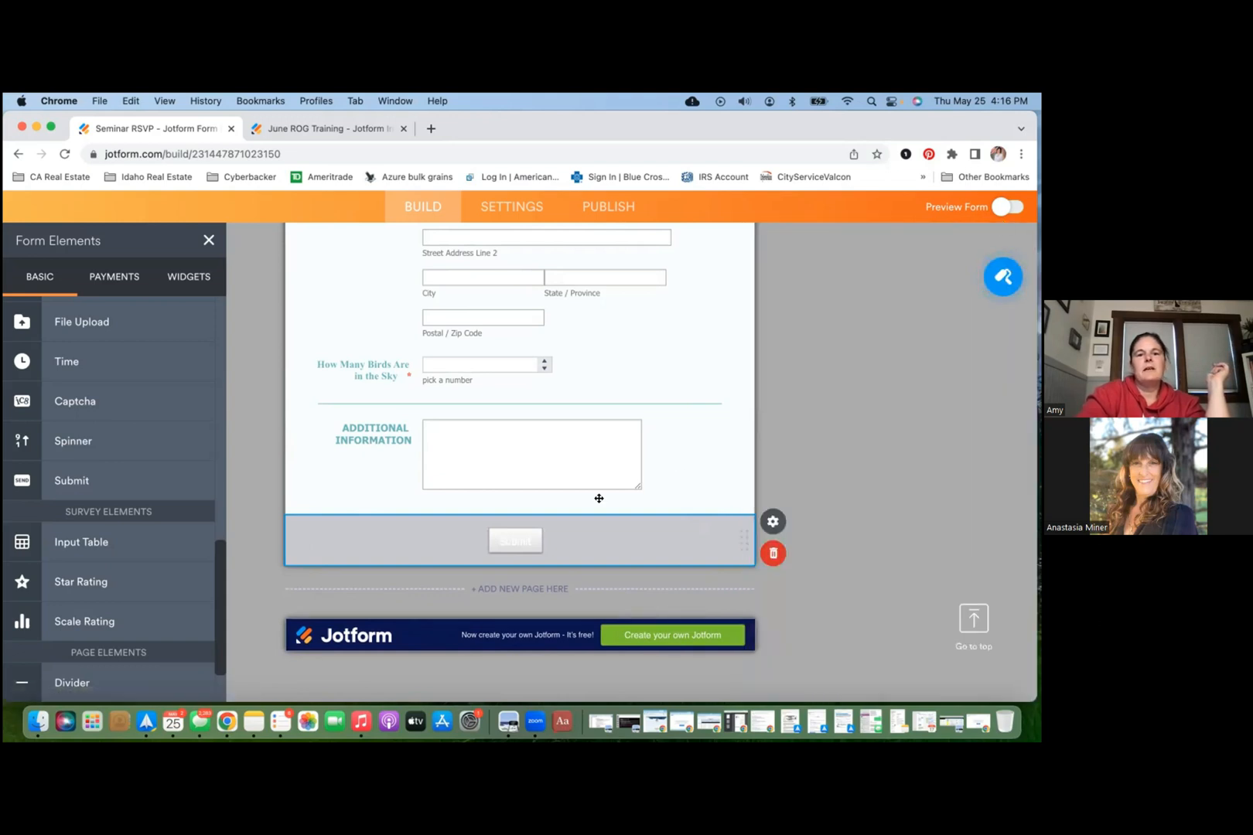
# Step: Open the form's settings and examine the choices for Form Status, leaving it Enabled
pyautogui.scroll(1, 600, 503)
pyautogui.scroll(20, 600, 503)
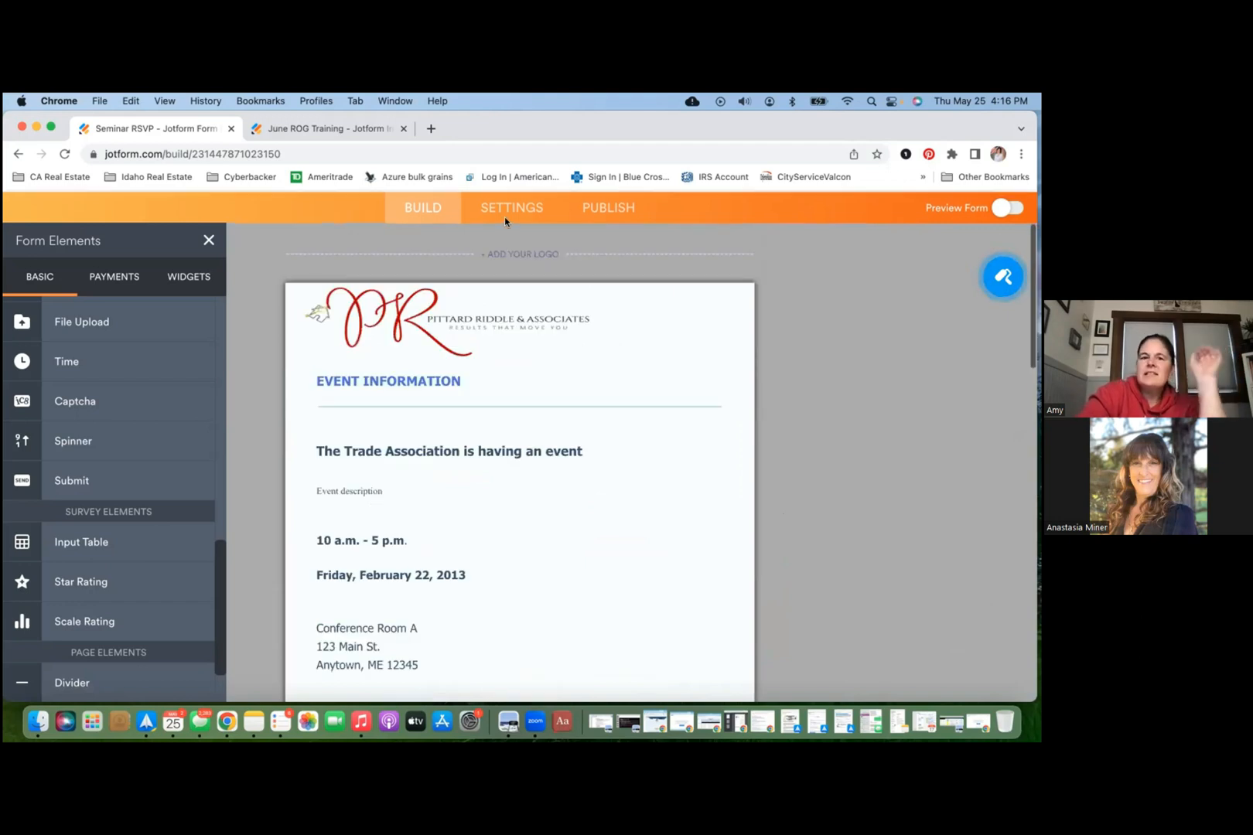
pyautogui.scroll(2, 406, 249)
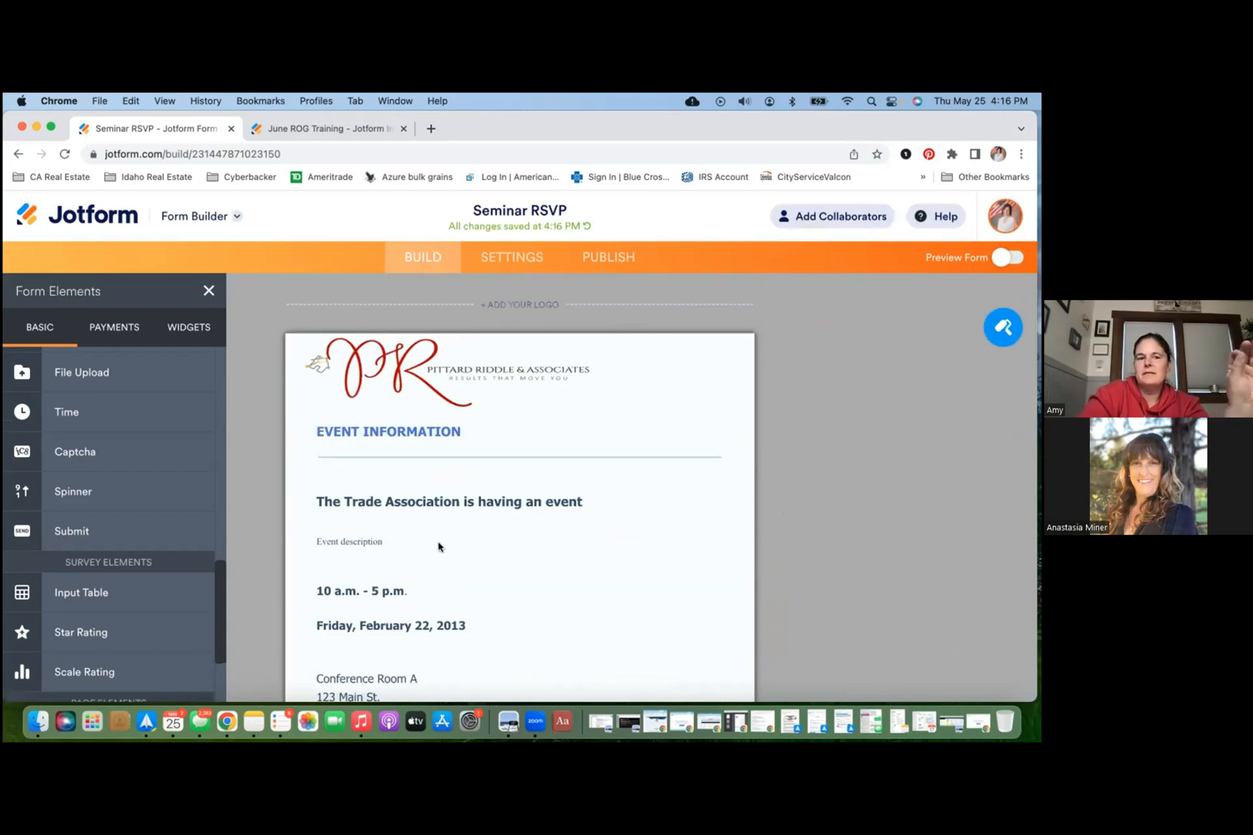
pyautogui.click(517, 255)
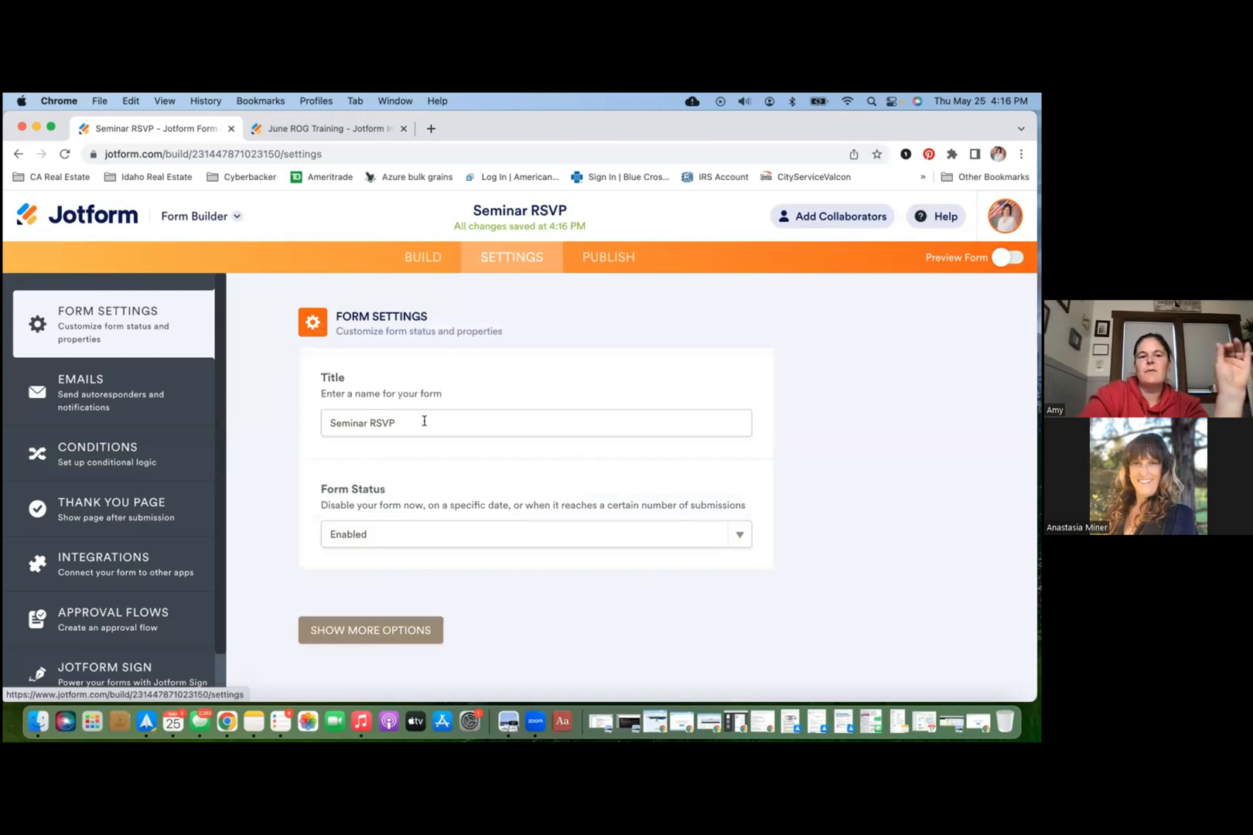
pyautogui.click(397, 533)
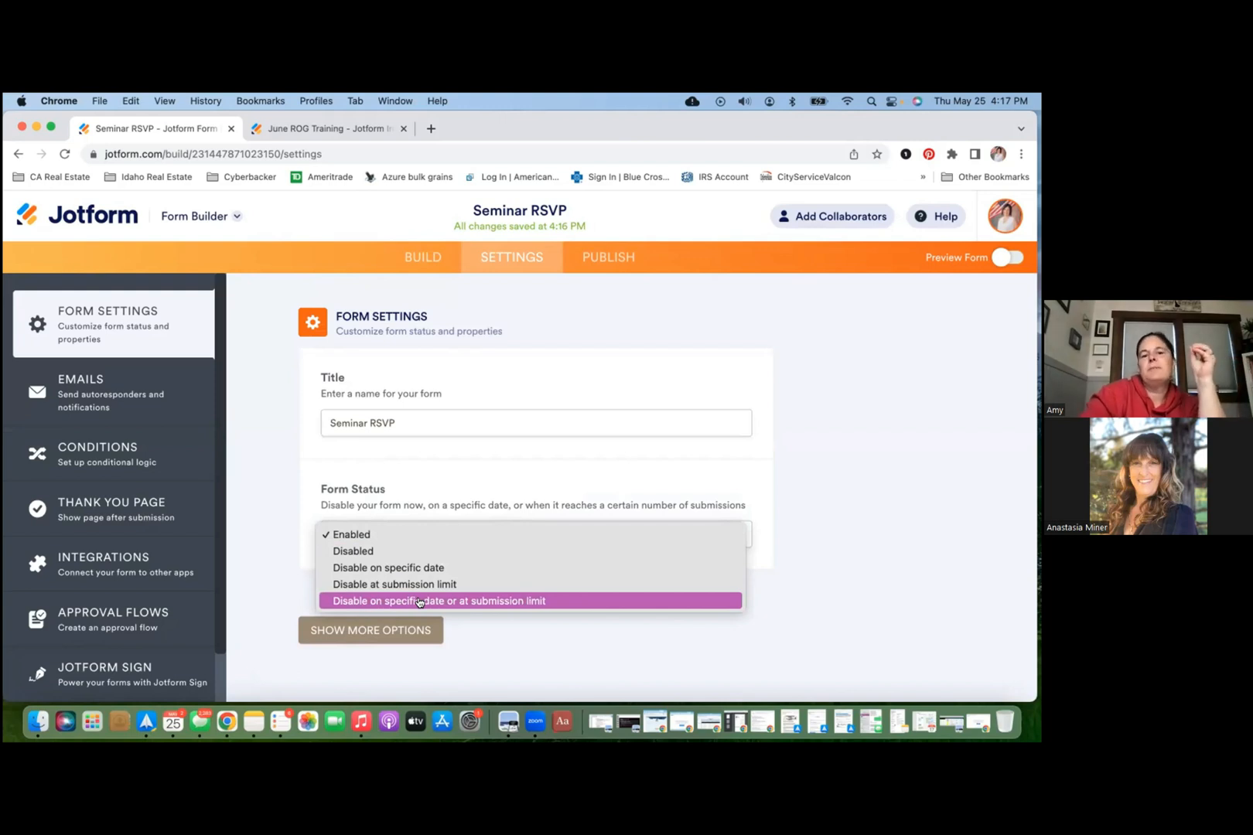
pyautogui.click(501, 460)
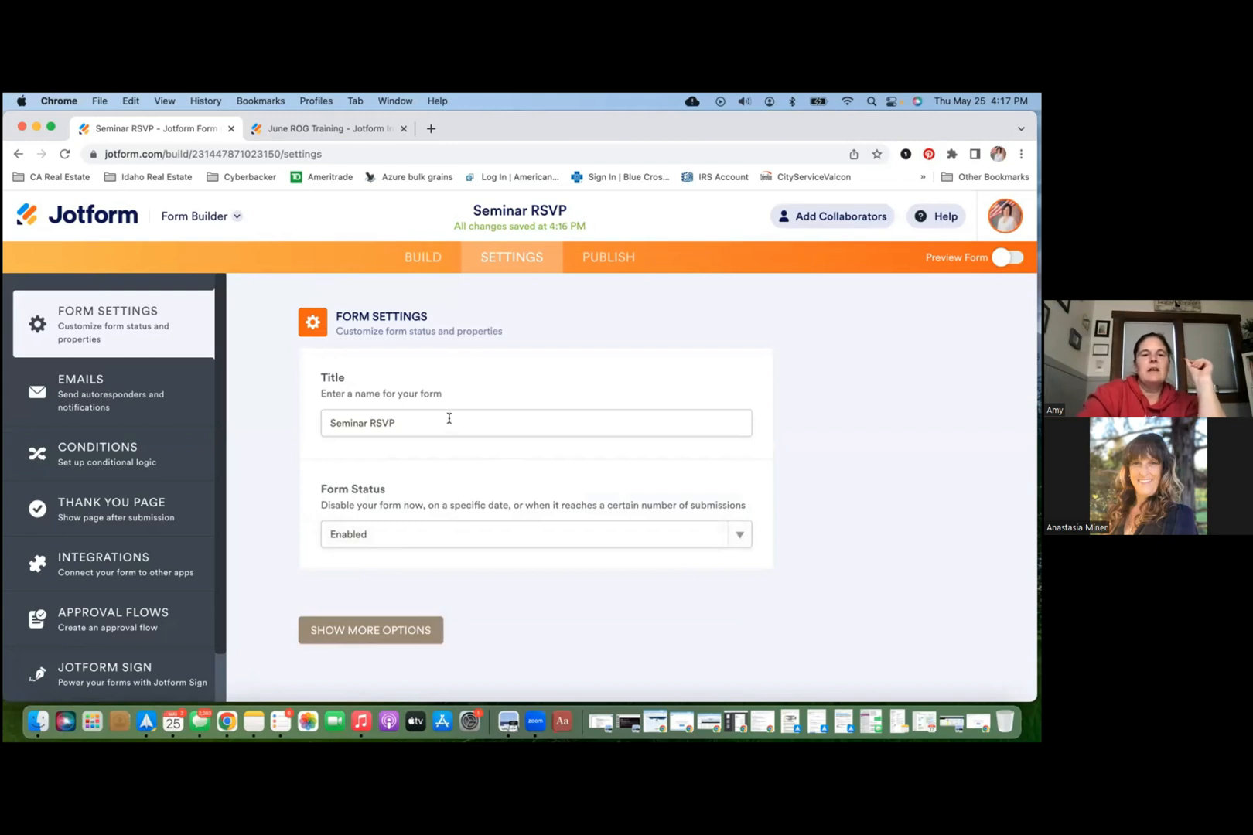
# Step: Review the form's existing emails and try to add another notification email
pyautogui.click(162, 396)
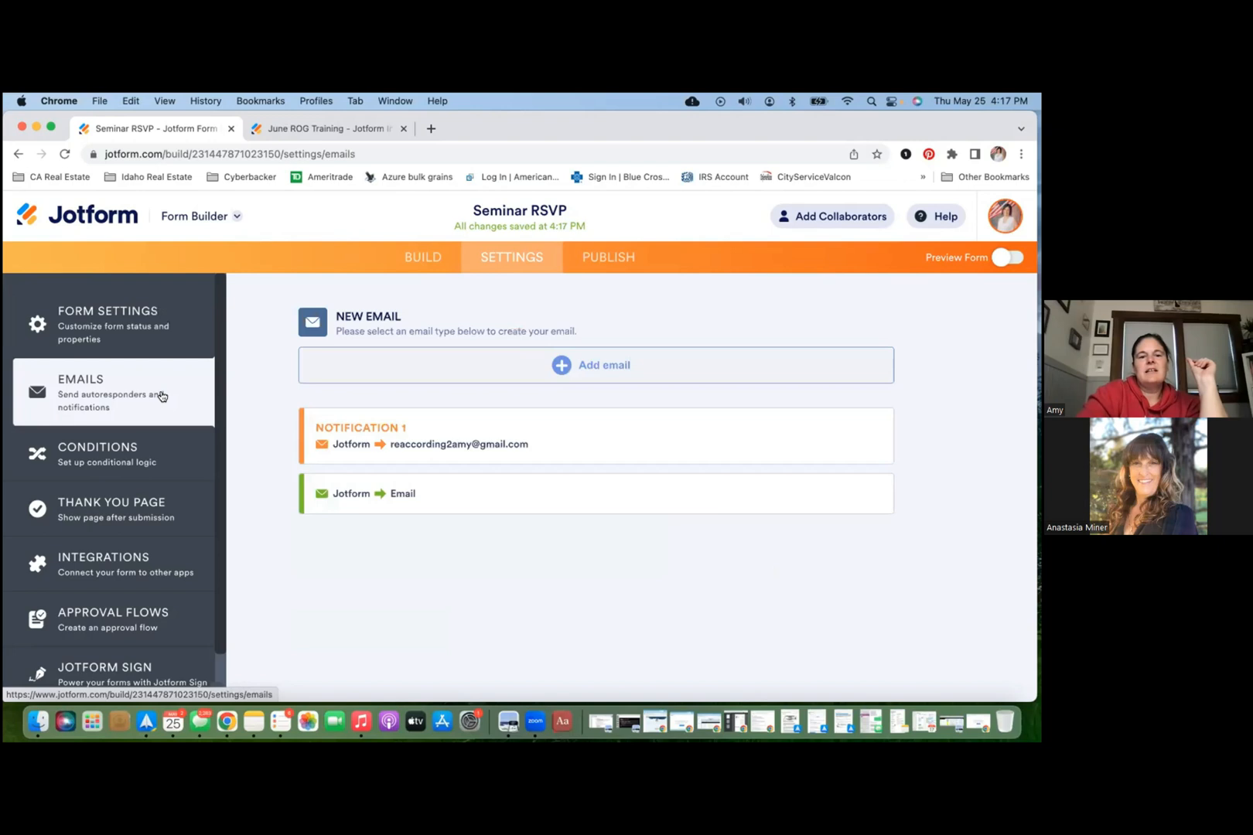
pyautogui.moveTo(397, 424)
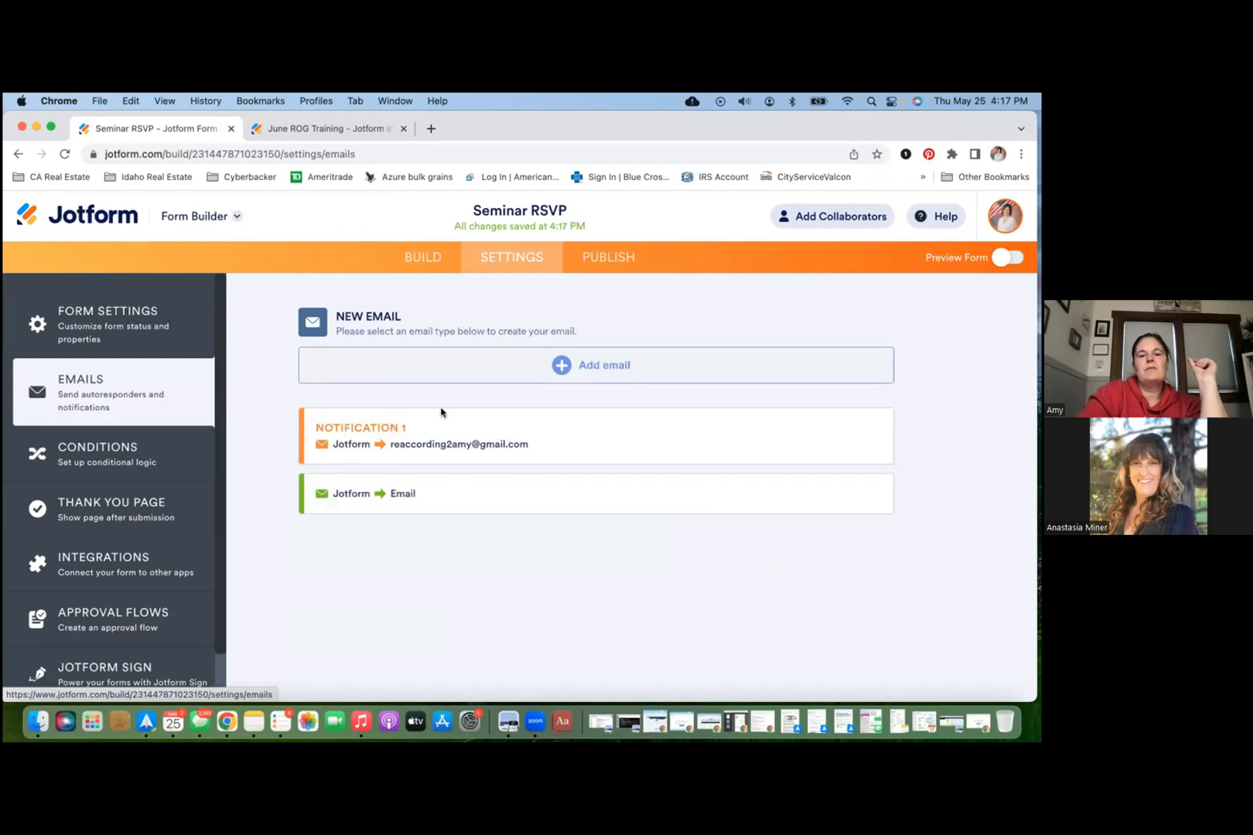
pyautogui.moveTo(455, 449)
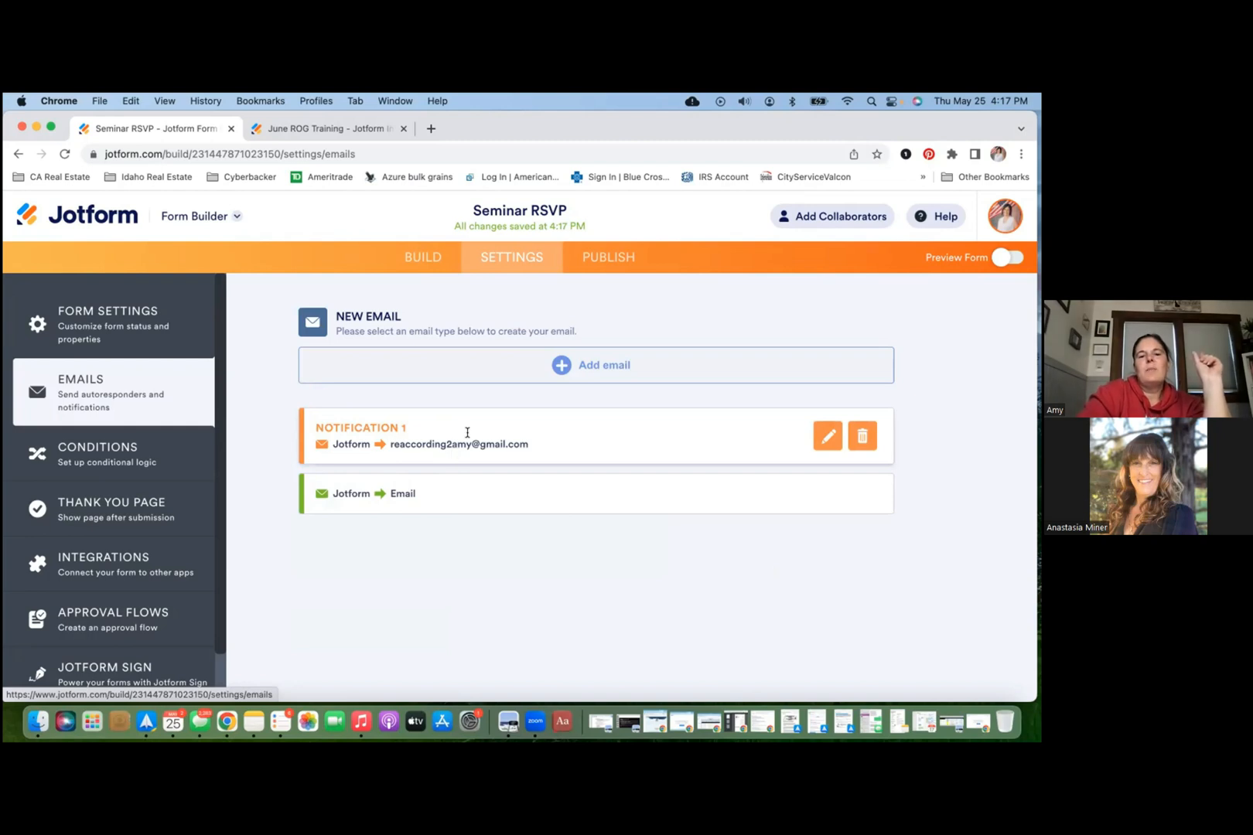
pyautogui.click(562, 369)
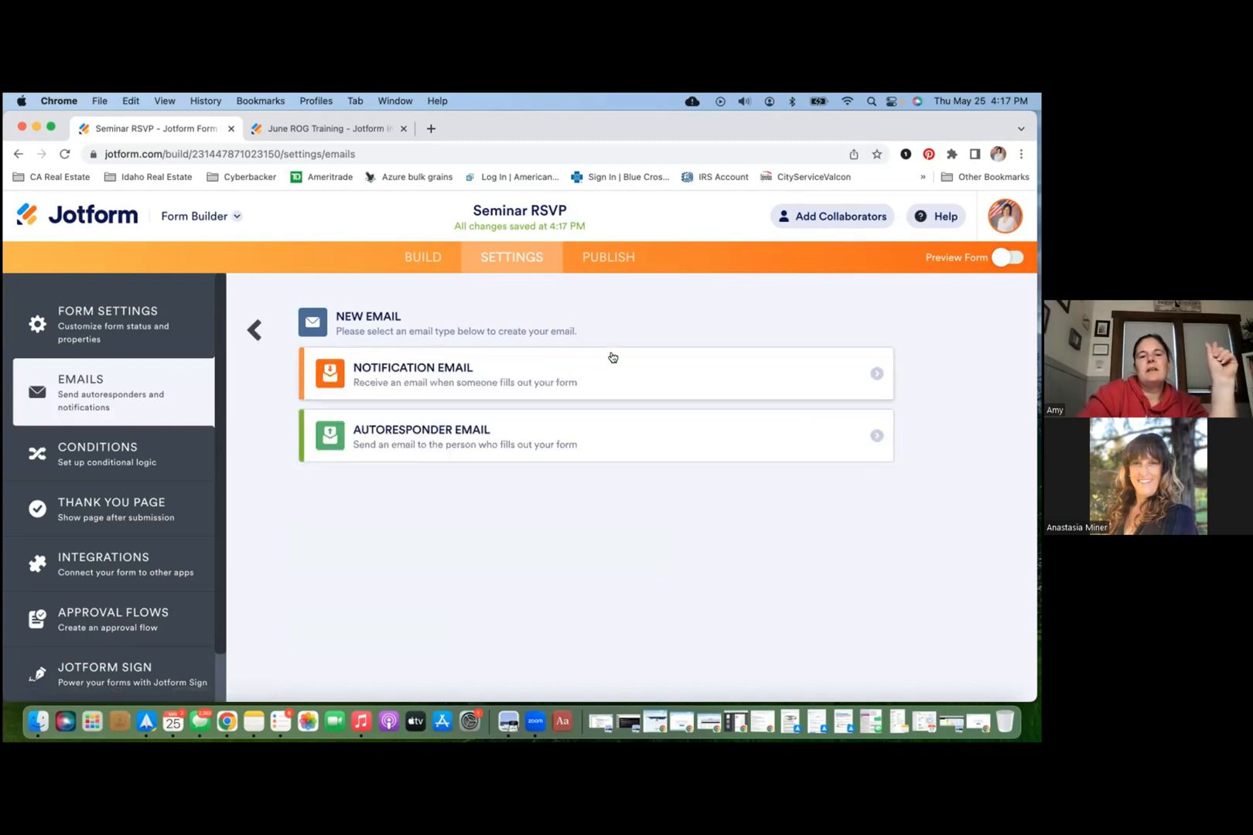
pyautogui.click(547, 374)
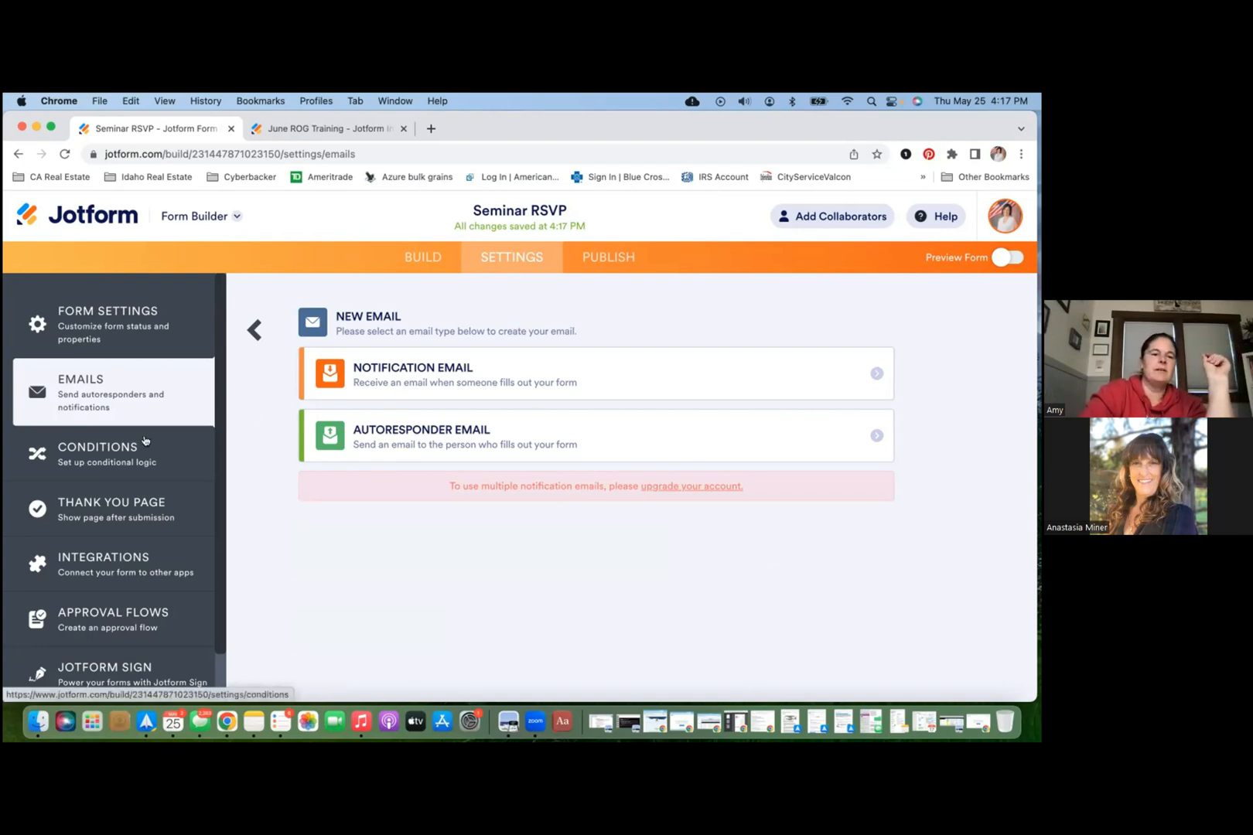
pyautogui.click(164, 452)
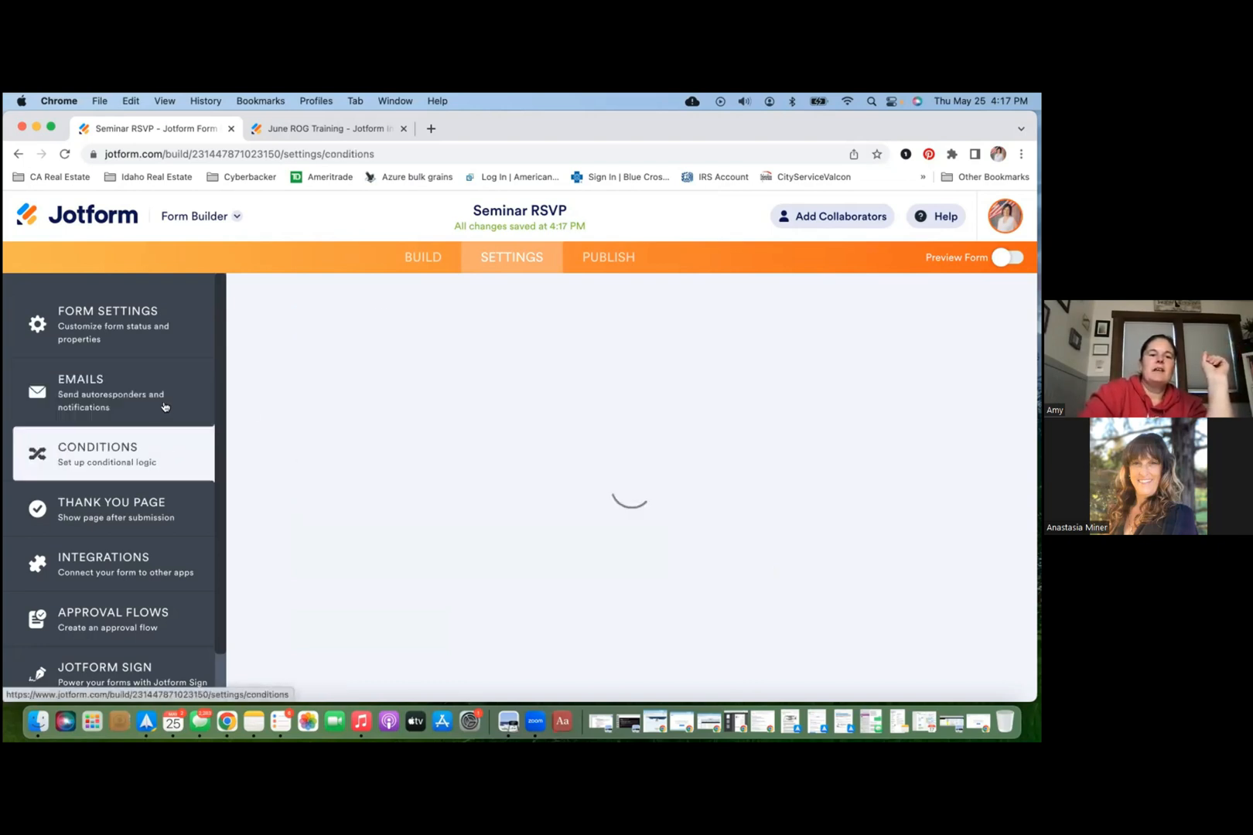
pyautogui.click(164, 407)
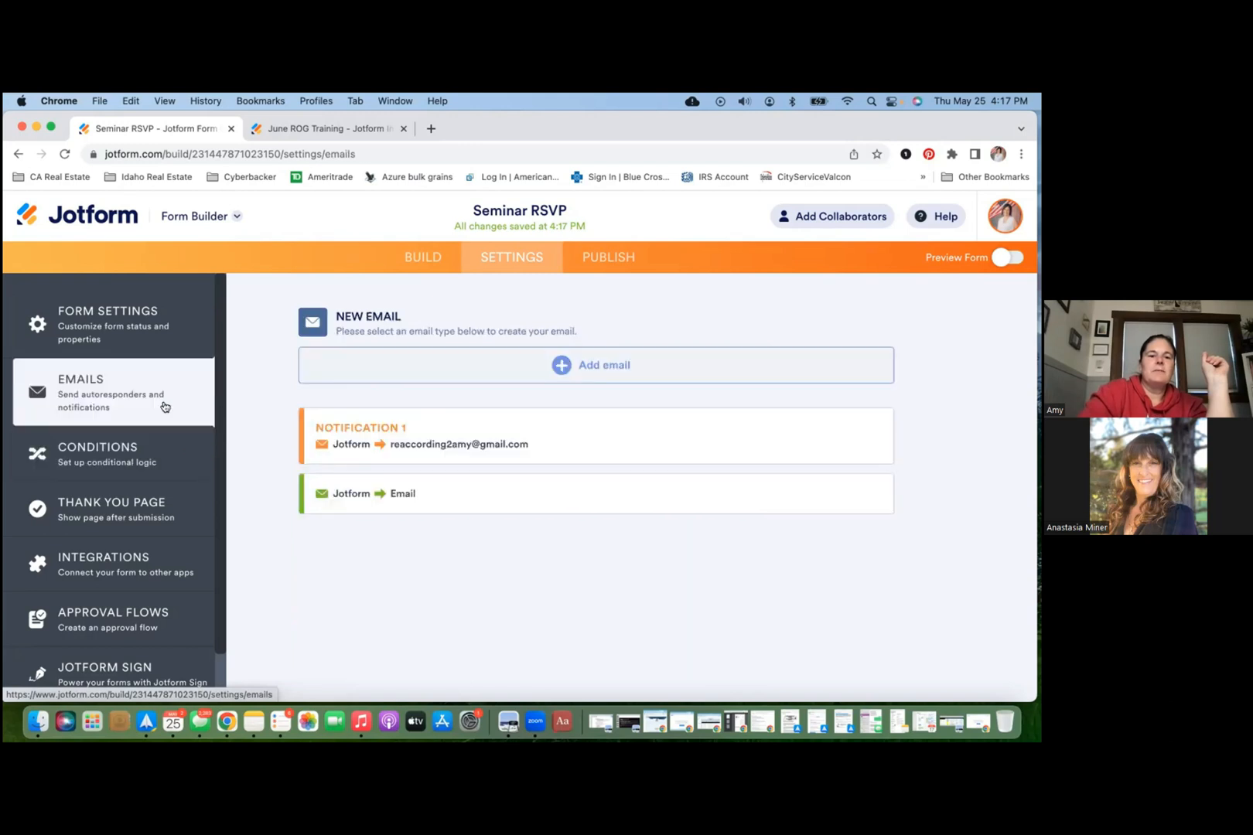
# Step: Start a Show / Hide Field condition for when "Will you be able to attend the event?" Is Equal To Yes
pyautogui.click(160, 472)
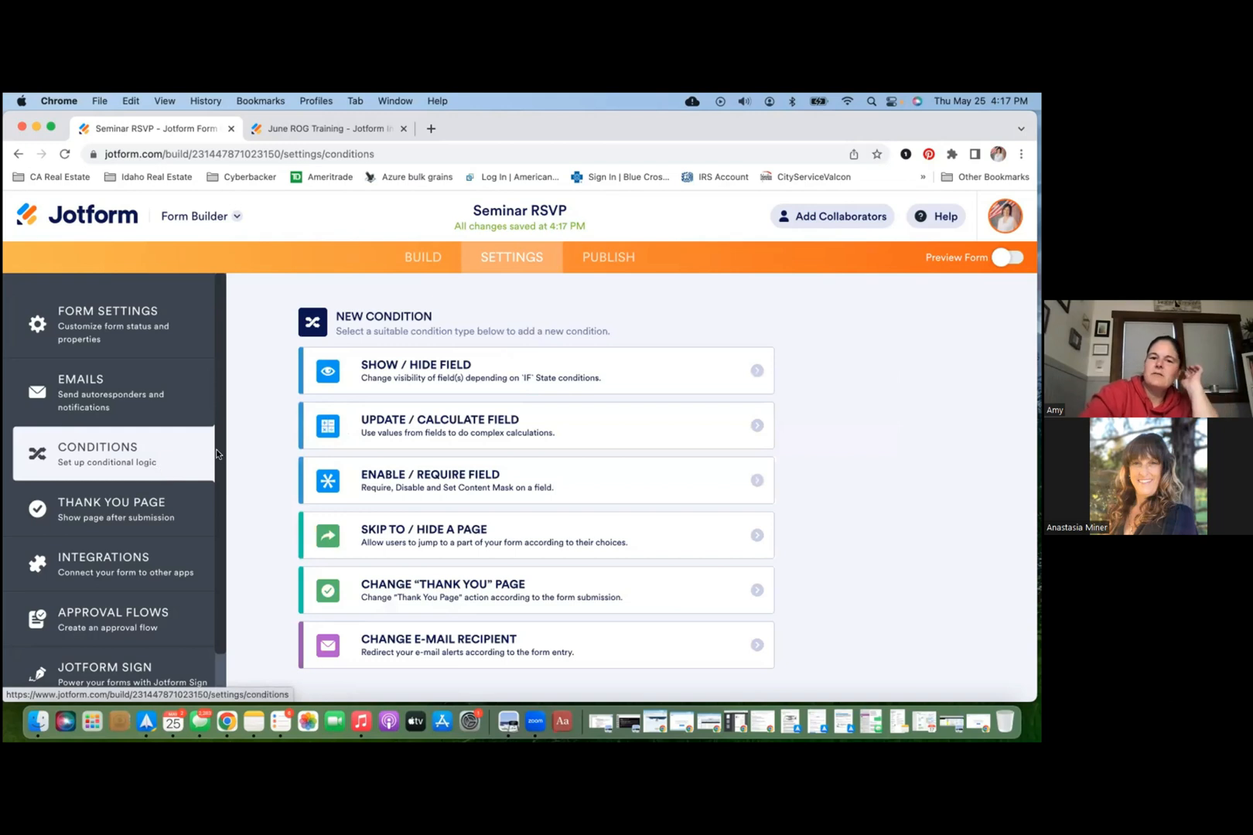
pyautogui.scroll(-1, 219, 455)
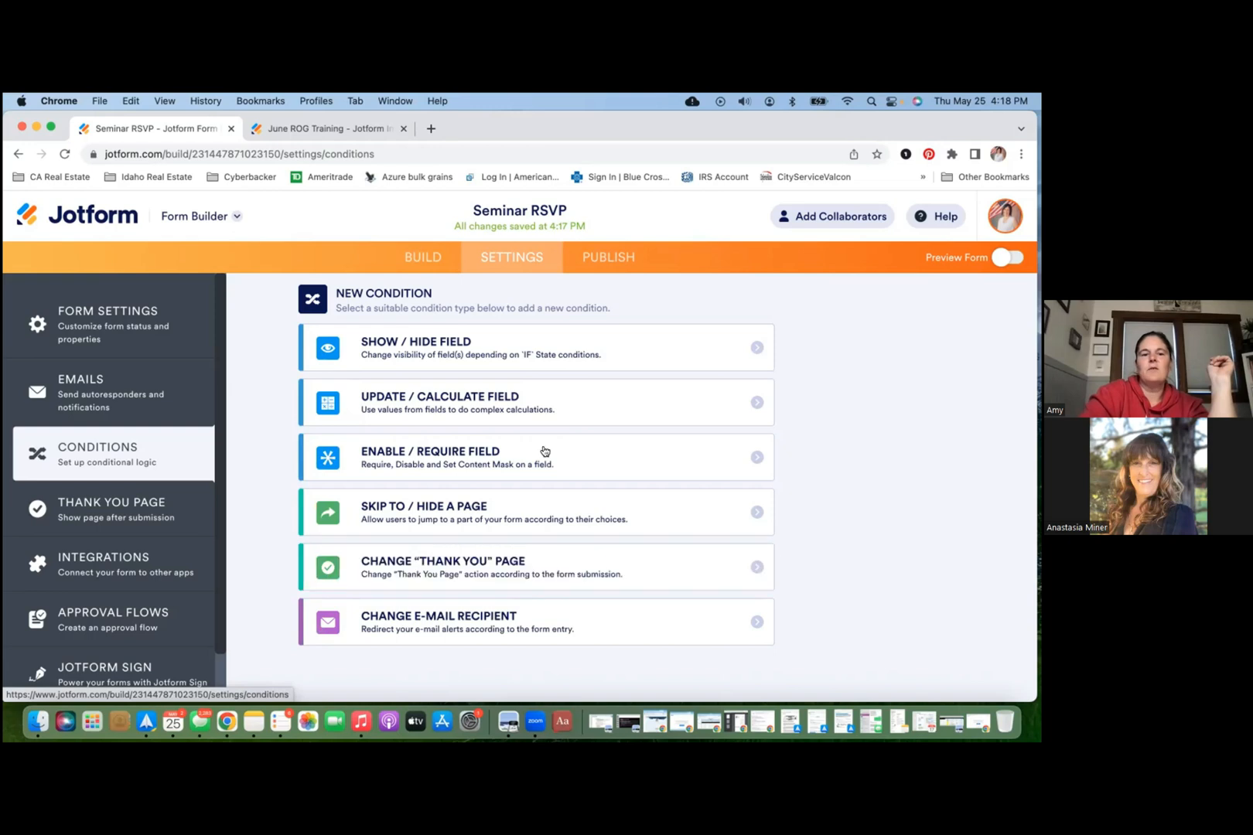
pyautogui.click(547, 353)
pyautogui.click(537, 373)
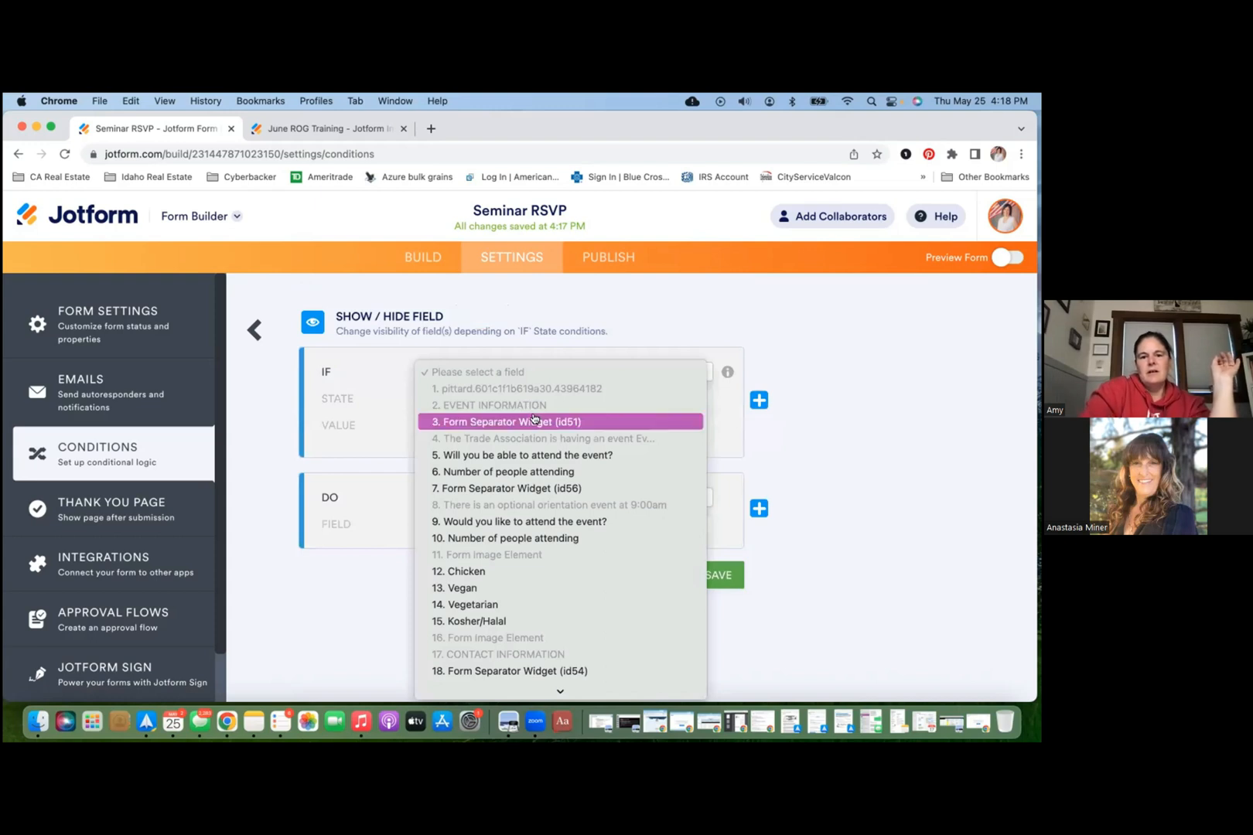
pyautogui.click(537, 456)
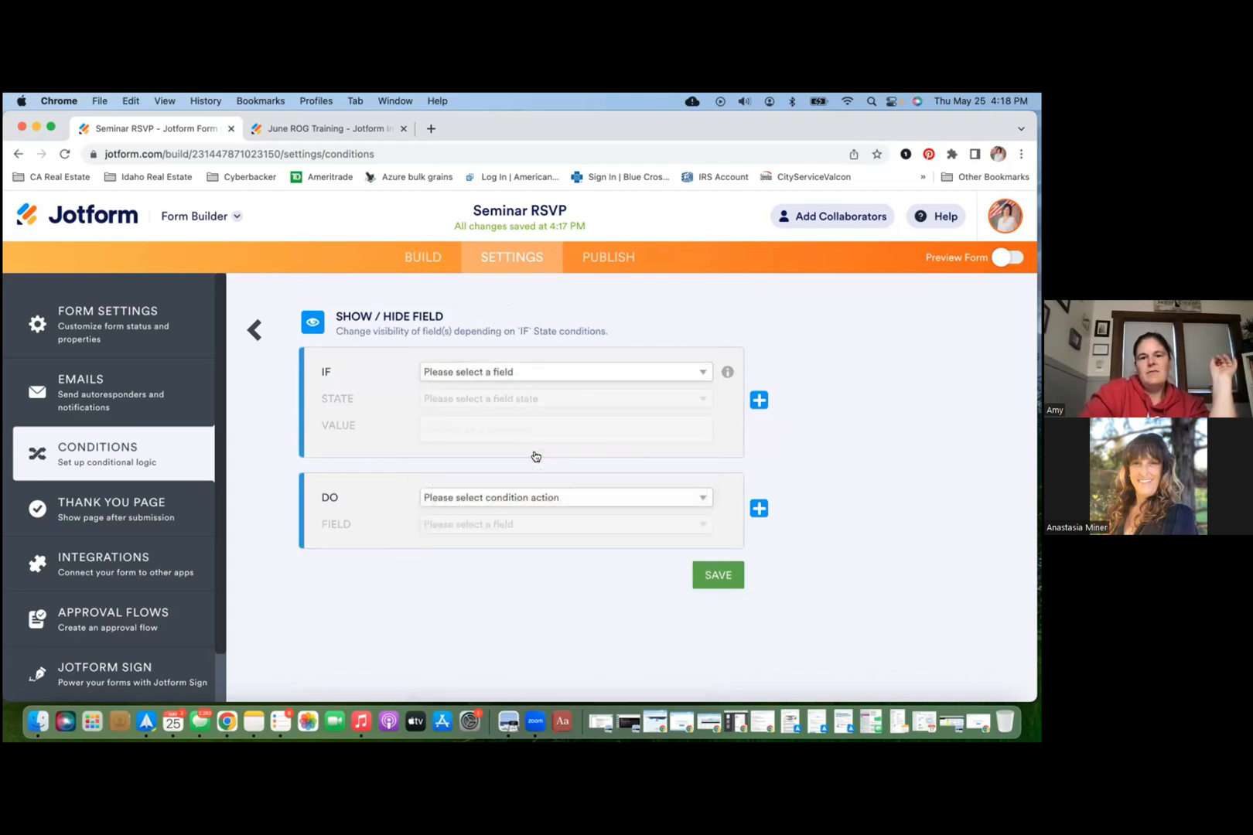
pyautogui.click(556, 399)
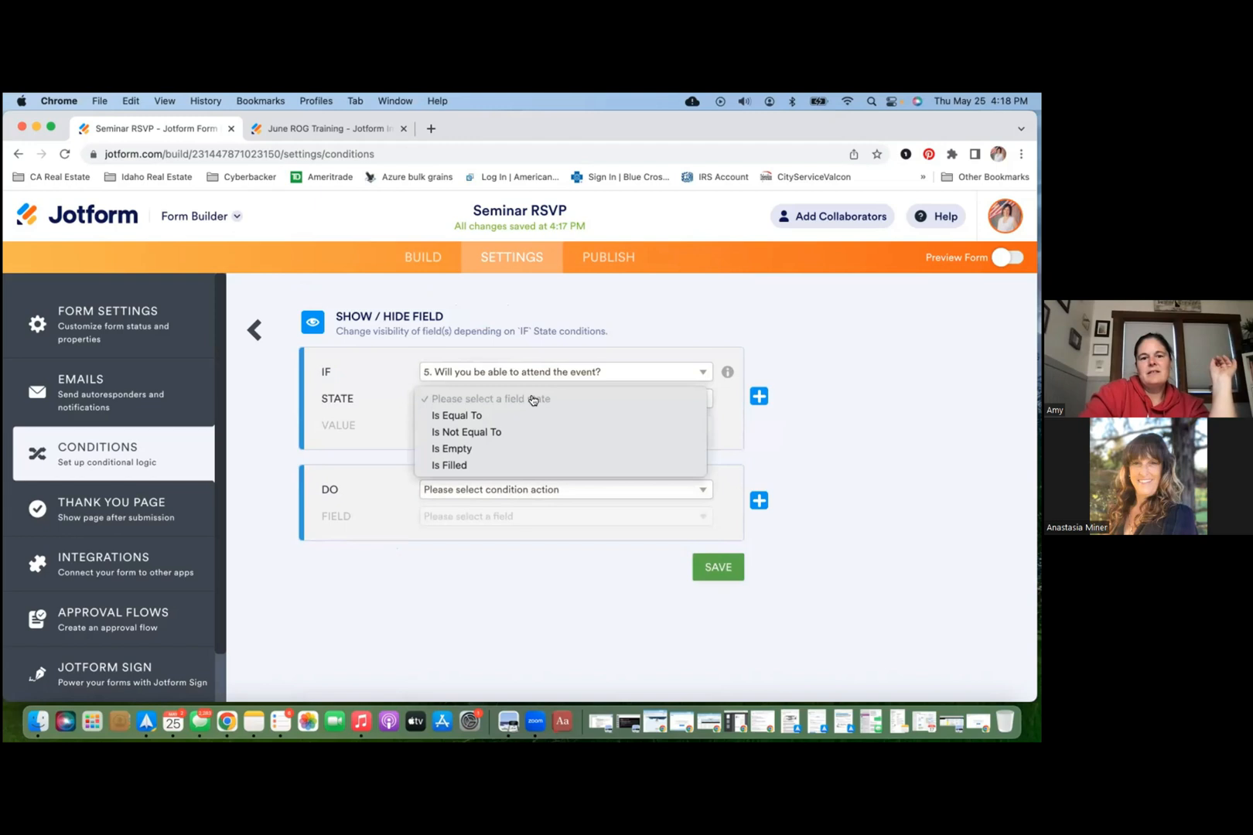
pyautogui.click(501, 416)
pyautogui.click(484, 425)
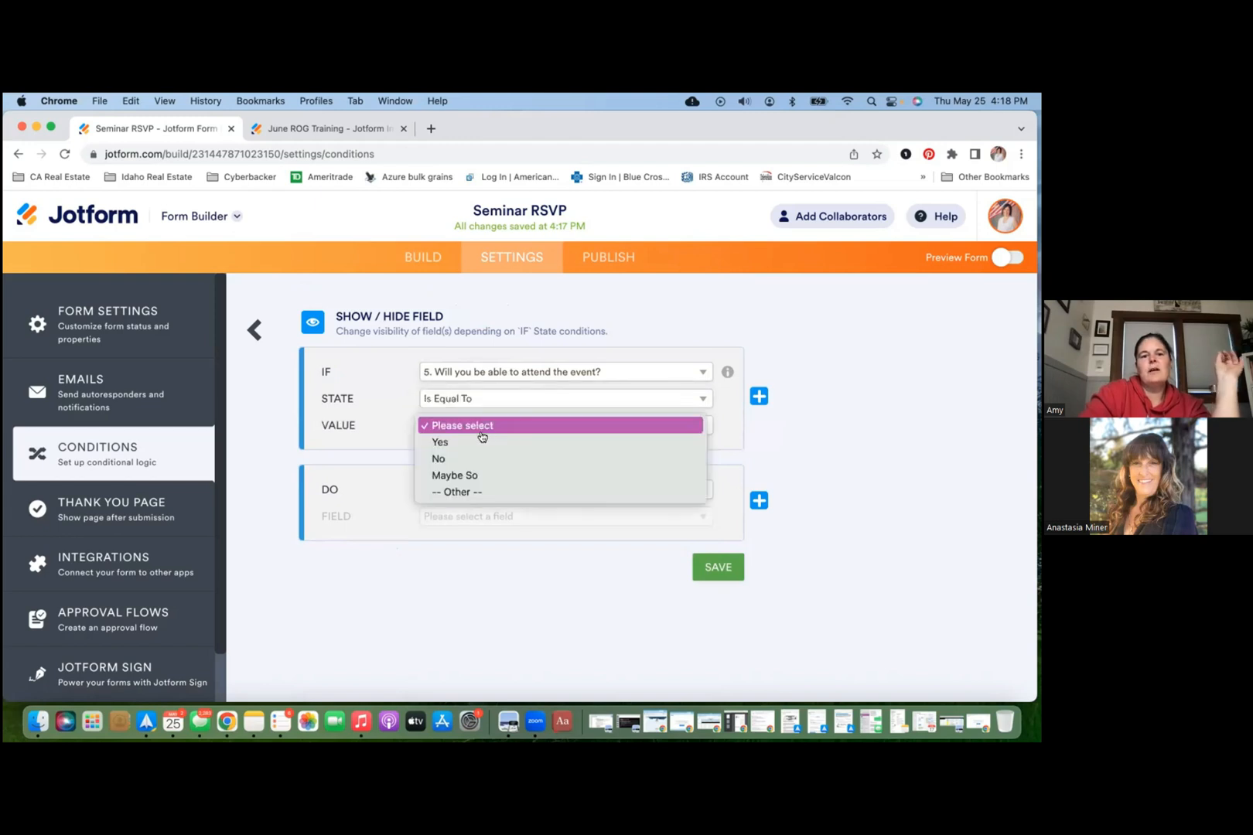
pyautogui.click(481, 439)
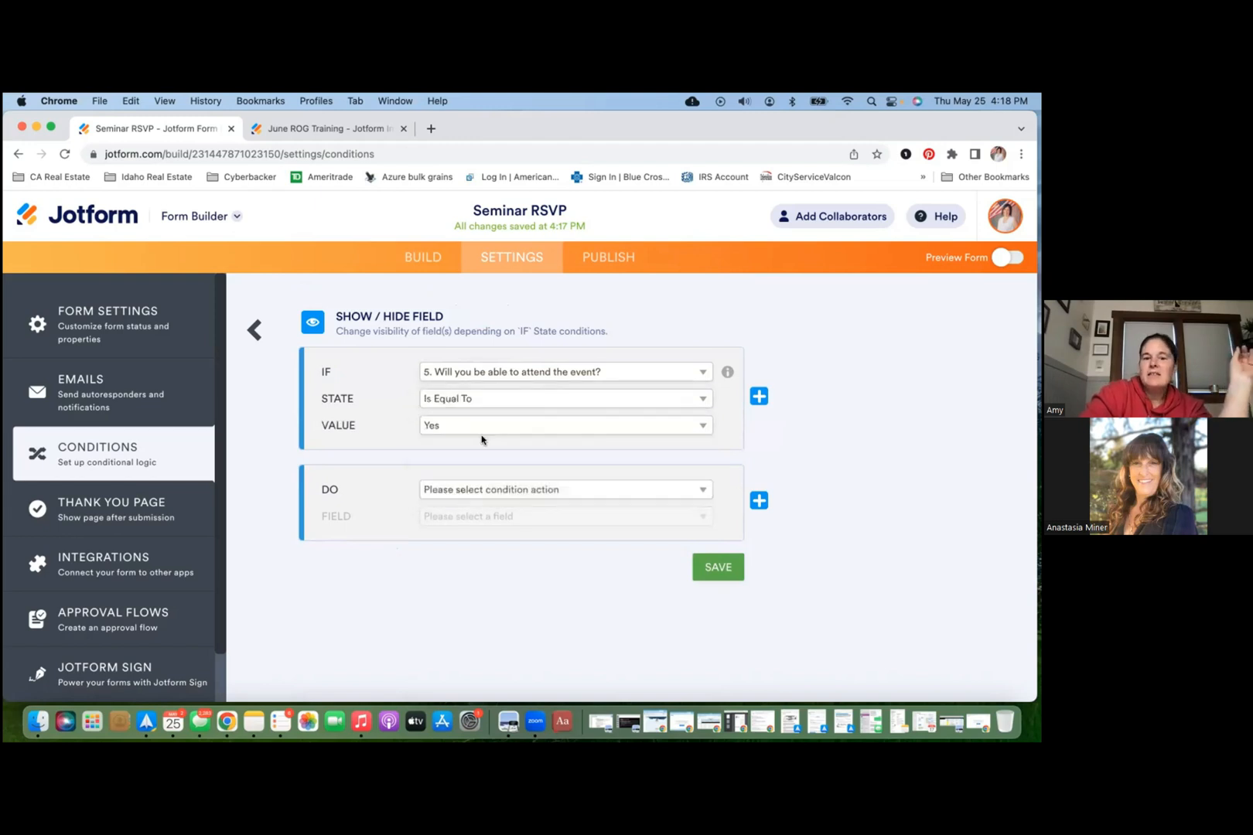
# Step: Set the condition's action to Show the first "Number of people attending" field
pyautogui.click(484, 490)
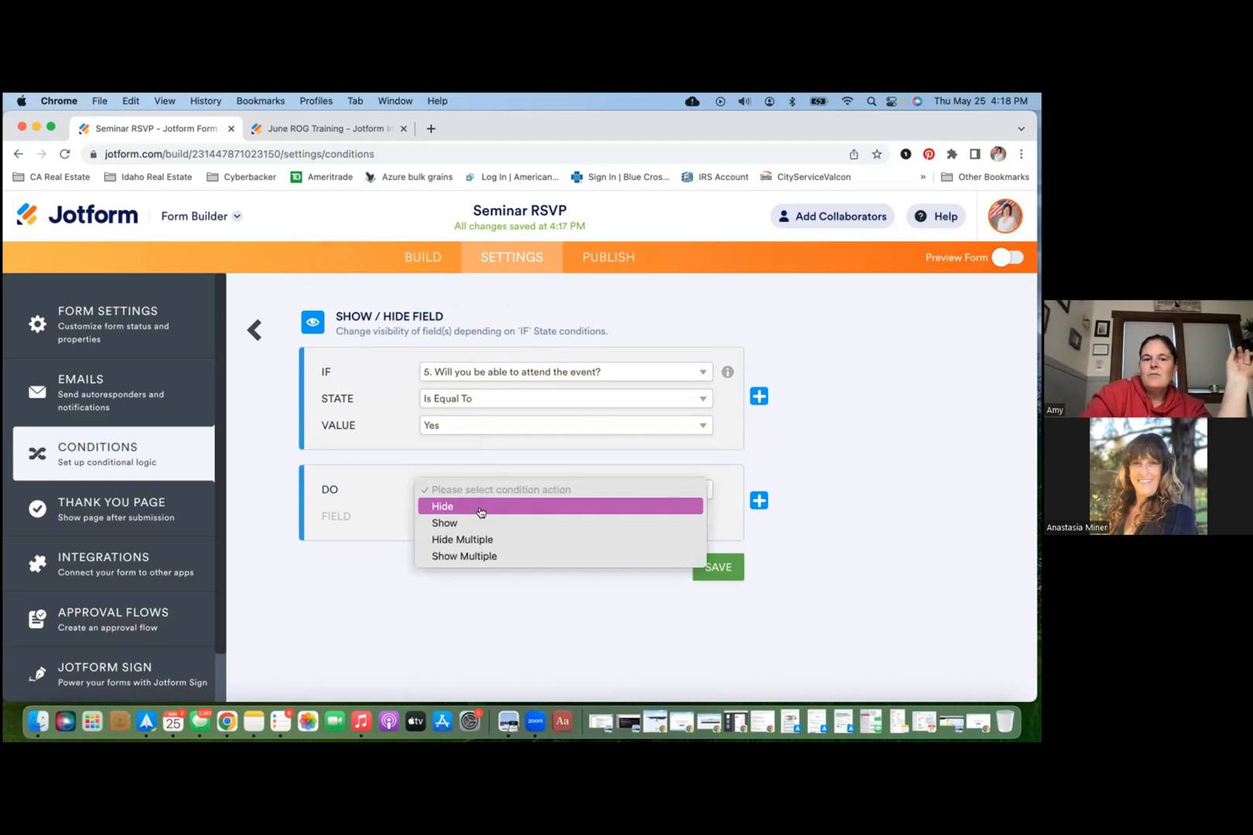
pyautogui.click(478, 524)
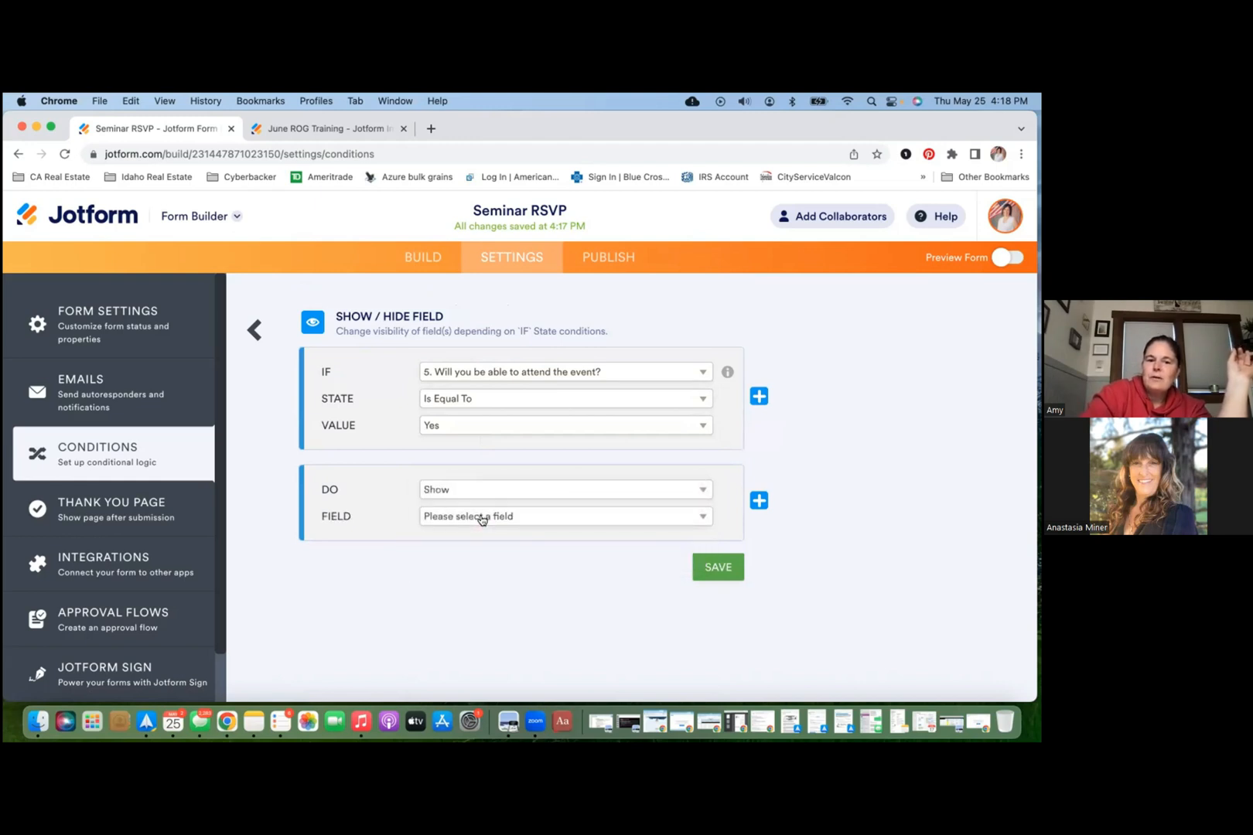
pyautogui.click(481, 517)
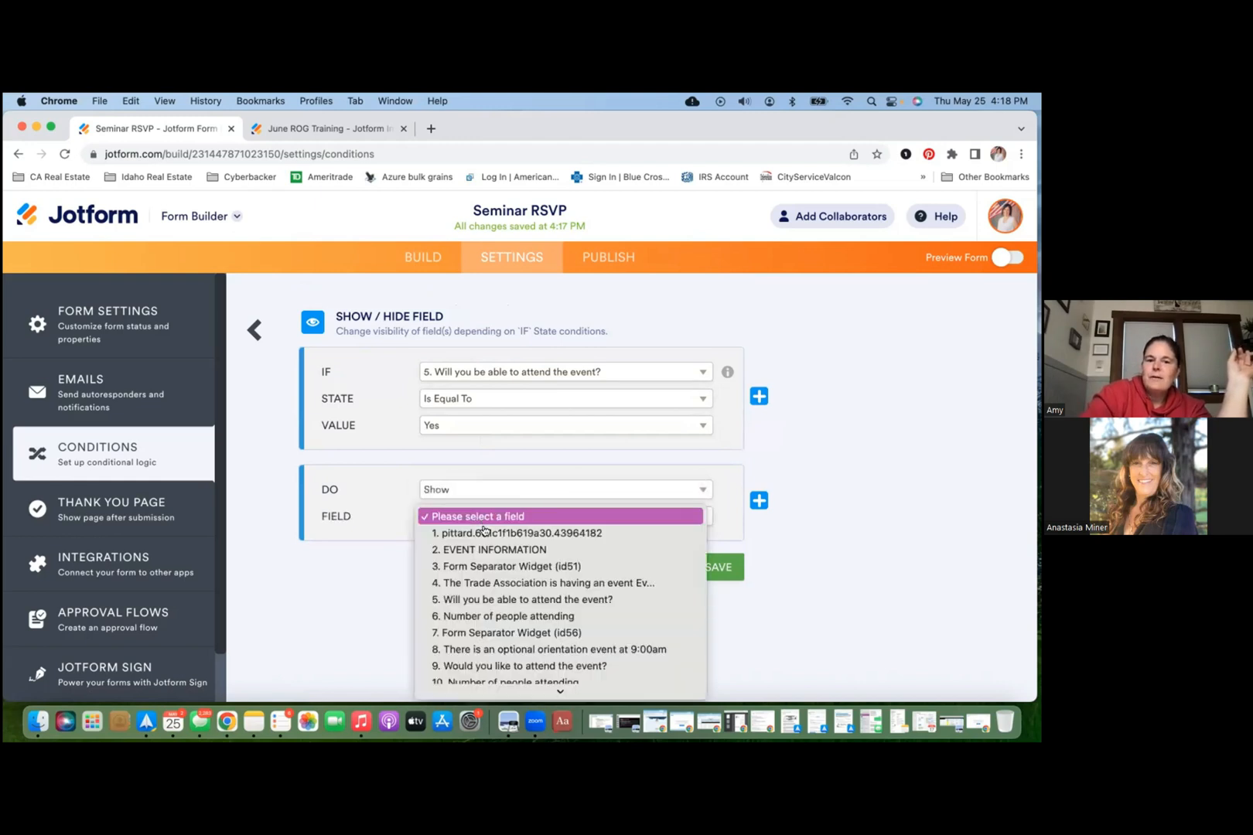
pyautogui.click(487, 616)
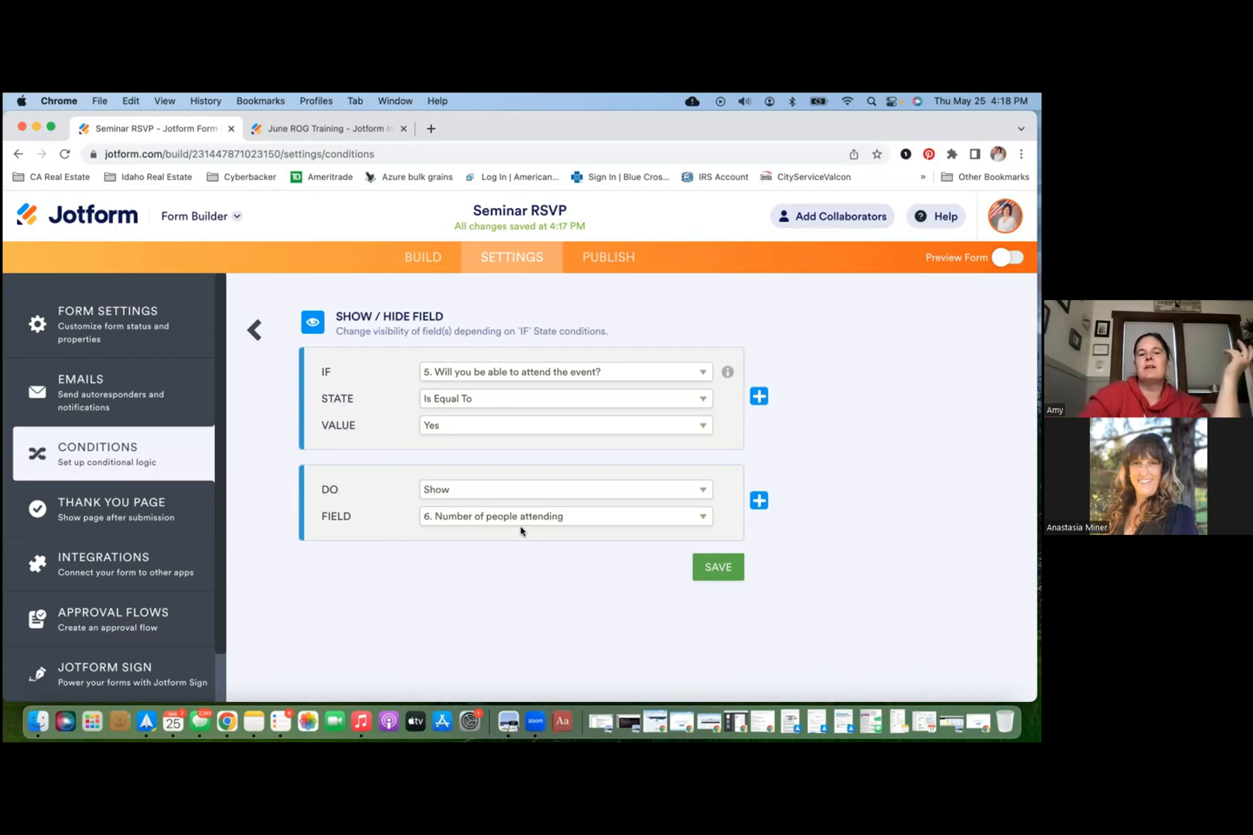
# Step: Set the condition's value to No and its action to Hide Multiple
pyautogui.click(514, 422)
pyautogui.click(511, 443)
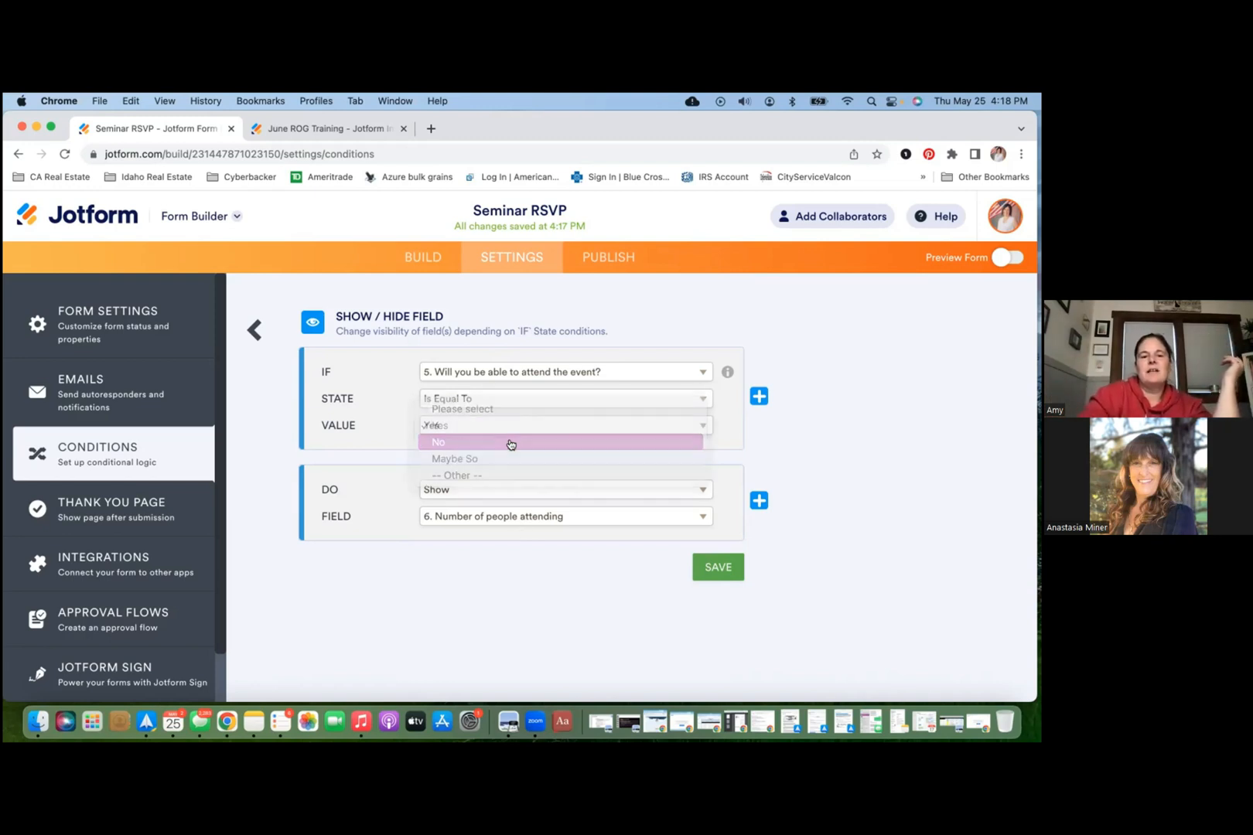
pyautogui.click(517, 487)
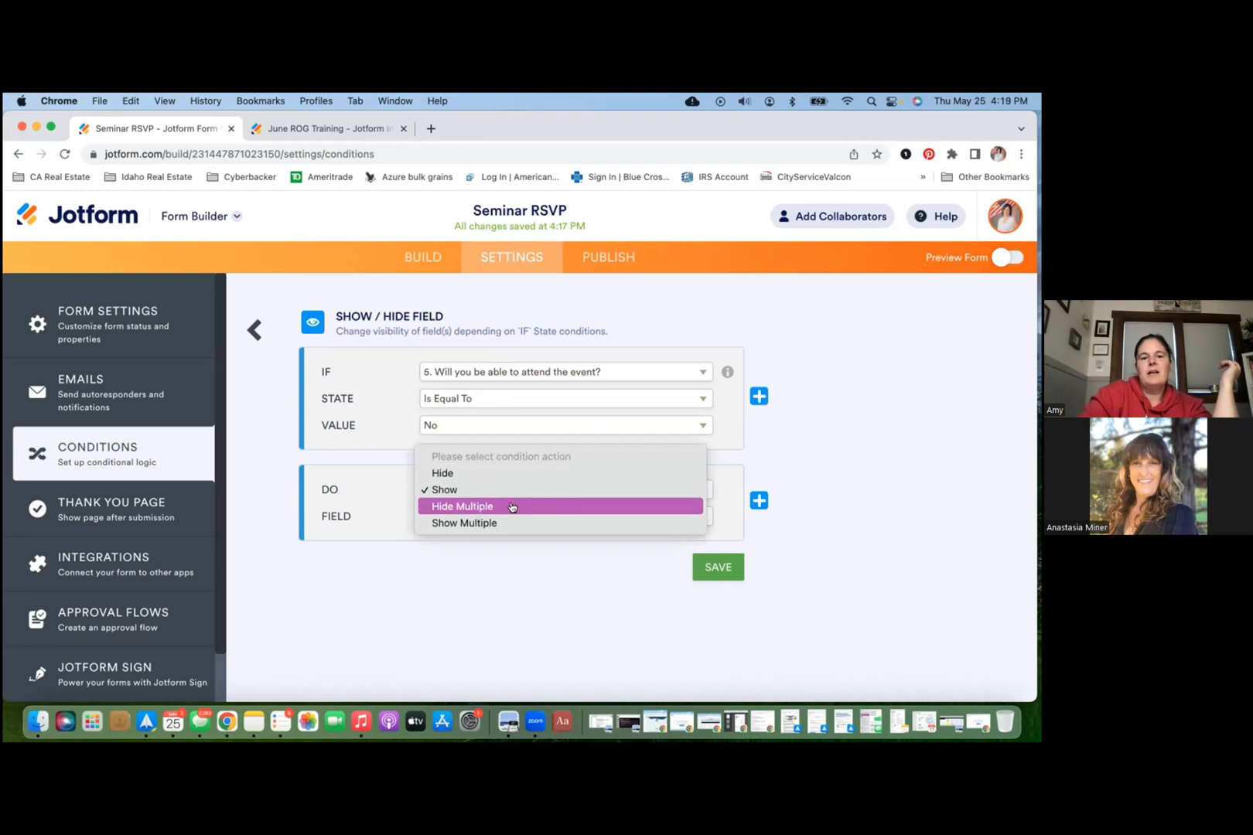
pyautogui.click(511, 506)
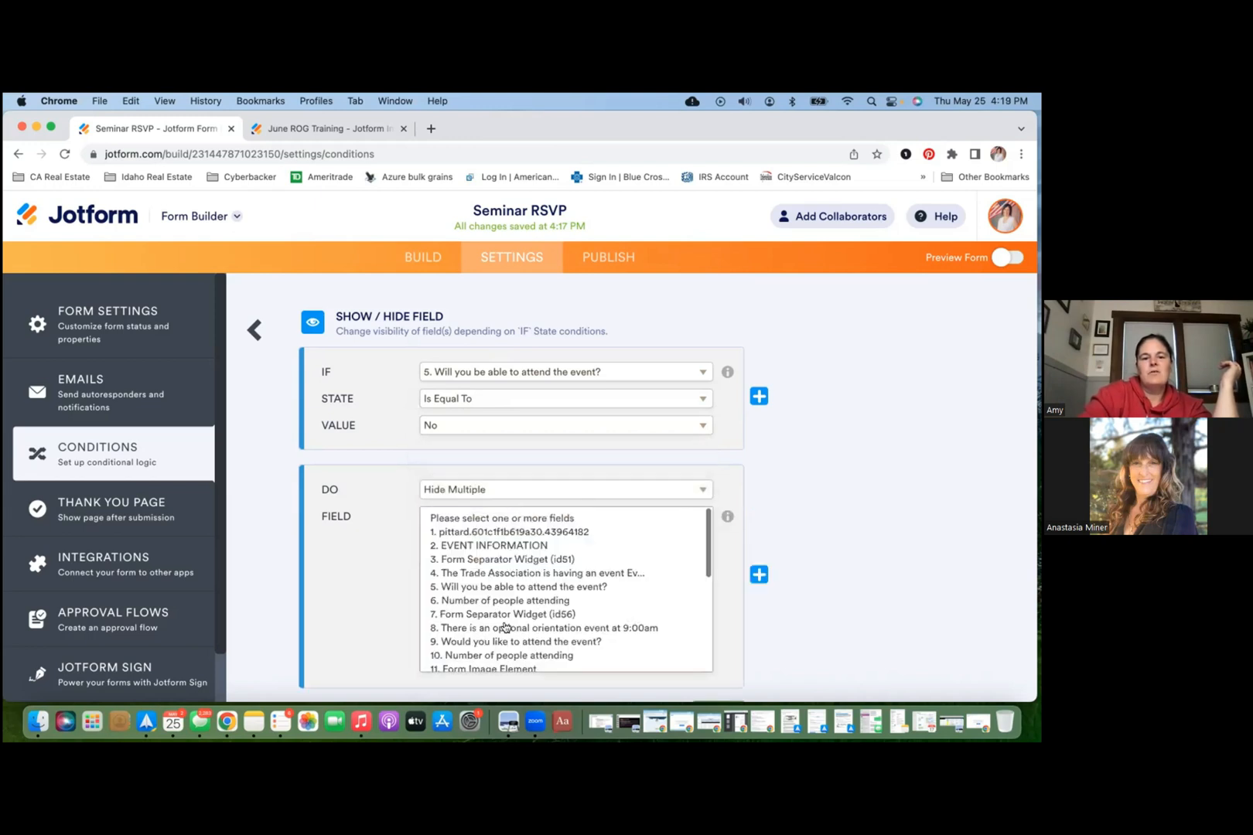
# Step: Select fields 6 through 25, from "Number of people attending" to "ADDITIONAL INFORMATION", as the fields to hide, and save the condition
pyautogui.scroll(-5, 507, 631)
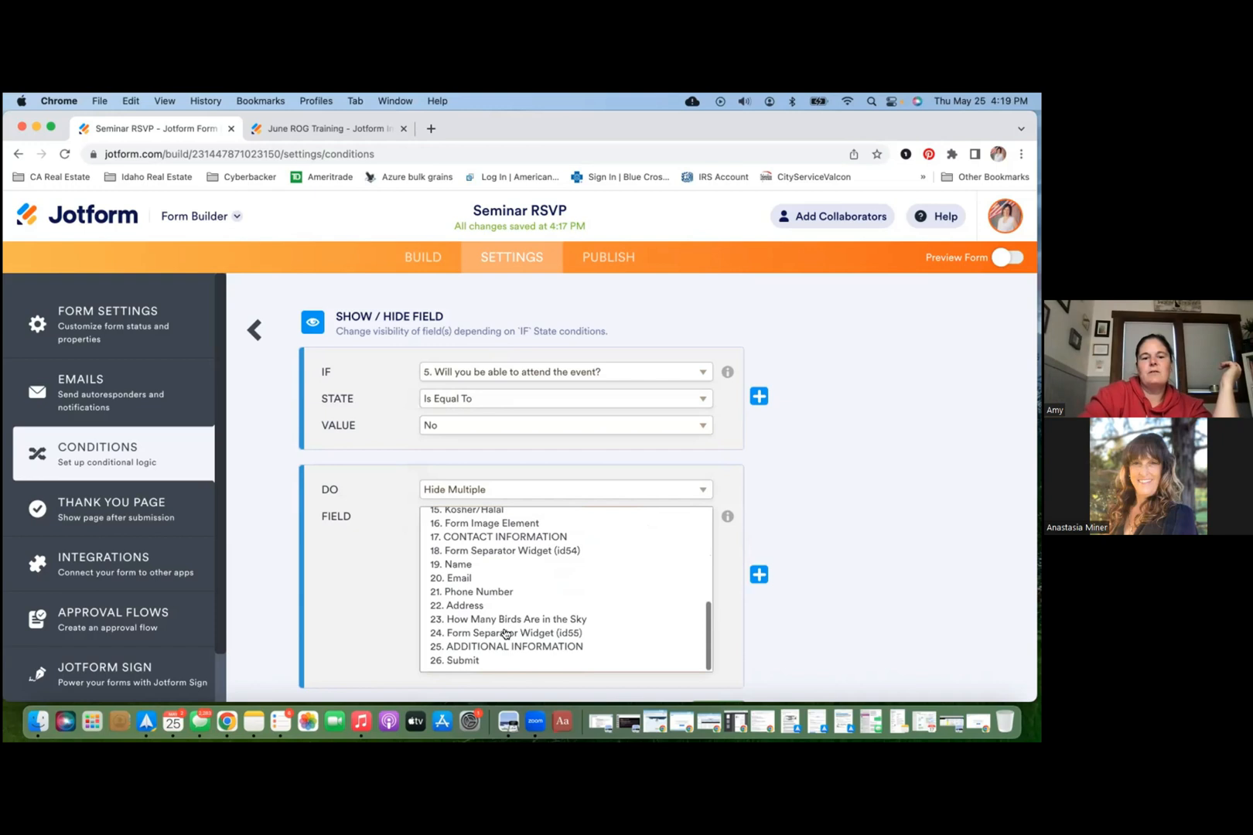
pyautogui.click(478, 651)
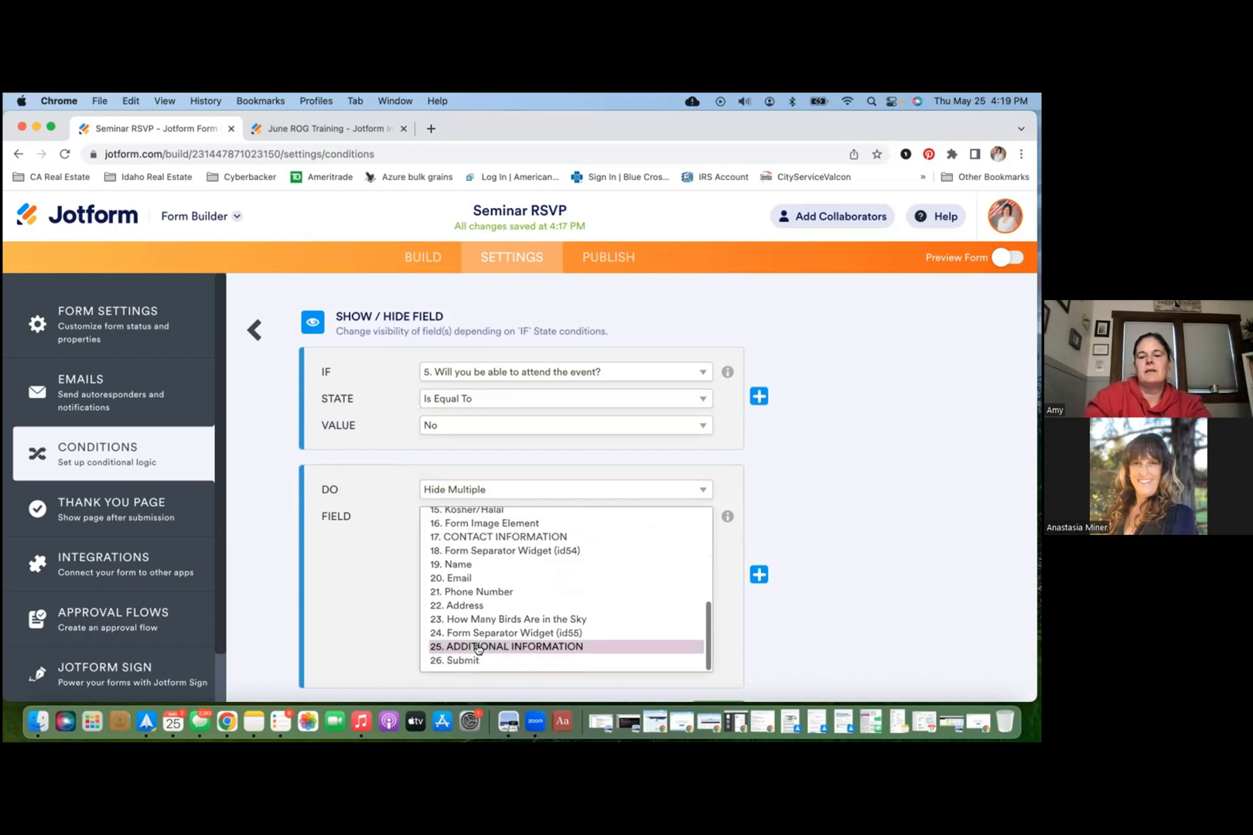
pyautogui.hotkey('shift', 'Up')
pyautogui.hotkey('shift', 'Up')
pyautogui.hotkey('shift', 'Up')
pyautogui.hotkey('shift', 'Up')
pyautogui.hotkey('shift', 'Up')
pyautogui.hotkey('shift', 'Up')
pyautogui.hotkey('shift', 'Up')
pyautogui.hotkey('shift', 'Up')
pyautogui.hotkey('shift', 'Up')
pyautogui.hotkey('shift', 'Up')
pyautogui.hotkey('shift', 'Up')
pyautogui.hotkey('shift', 'Up')
pyautogui.hotkey('shift', 'Up')
pyautogui.hotkey('shift', 'Up')
pyautogui.hotkey('shift', 'Up')
pyautogui.hotkey('shift', 'Up')
pyautogui.hotkey('shift', 'Up')
pyautogui.hotkey('shift', 'Up')
pyautogui.hotkey('shift', 'Up')
pyautogui.hotkey('shift', 'Up')
pyautogui.hotkey('shift', 'Up')
pyautogui.hotkey('shift', 'Up')
pyautogui.hotkey('shift', 'Up')
pyautogui.hotkey('shift', 'Up')
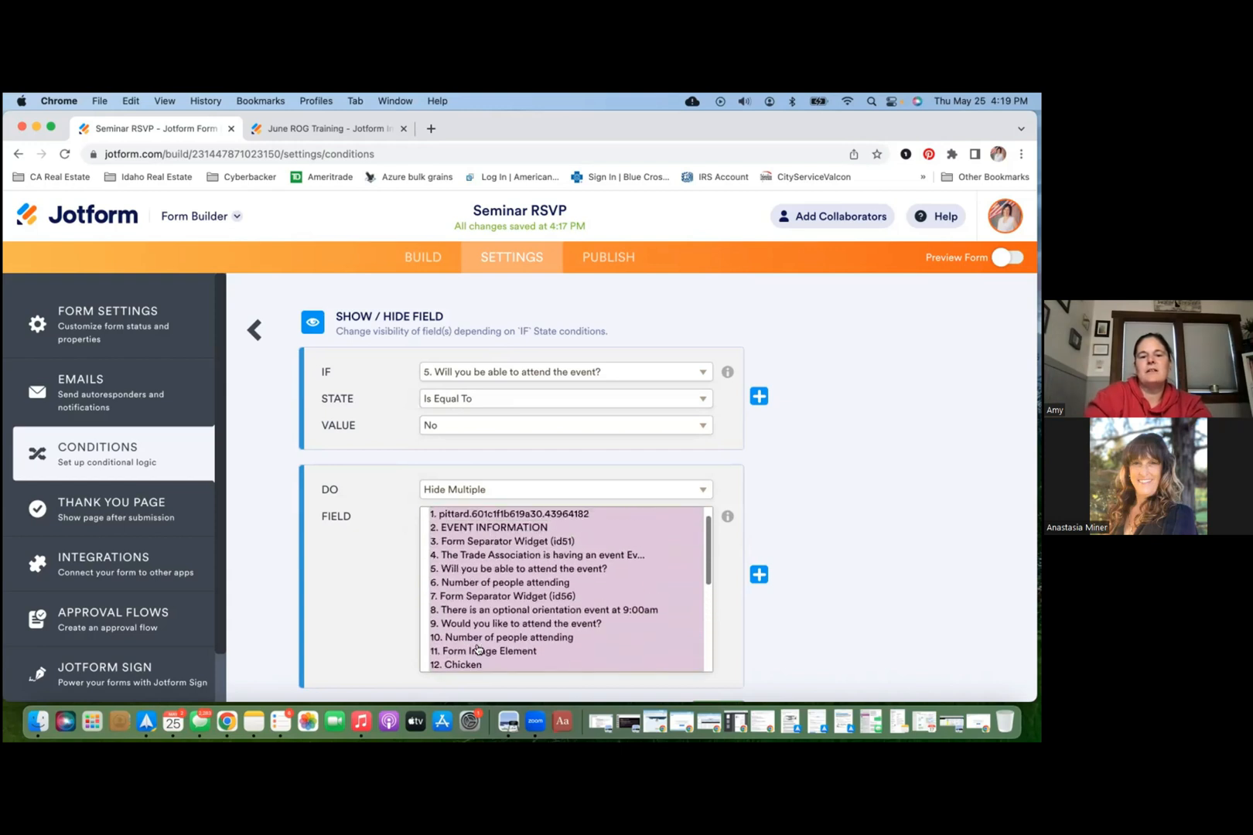
pyautogui.hotkey('shift', 'Up')
pyautogui.hotkey('shift', 'Down')
pyautogui.hotkey('shift', 'Down')
pyautogui.hotkey('shift', 'Down')
pyautogui.hotkey('shift', 'Down')
pyautogui.hotkey('shift', 'Down')
pyautogui.hotkey('shift', 'Down')
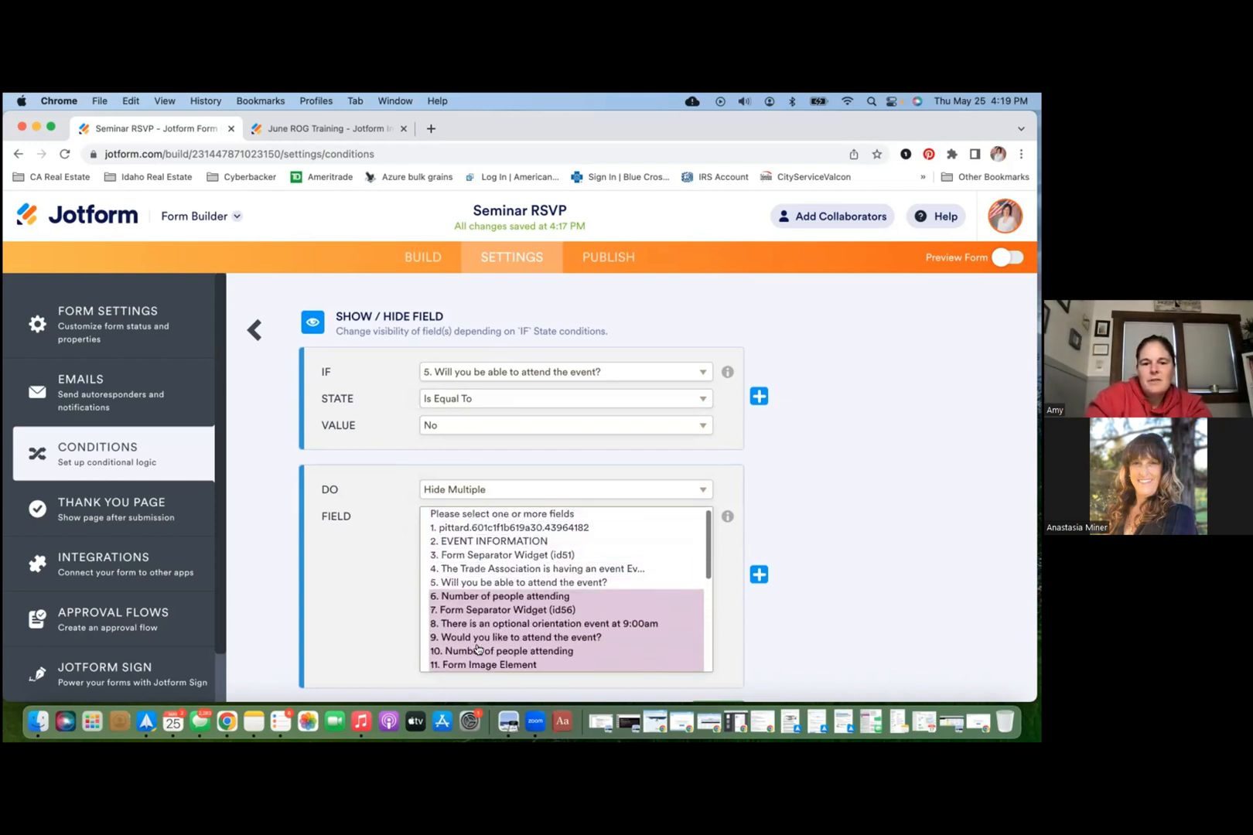
pyautogui.scroll(-5, 477, 650)
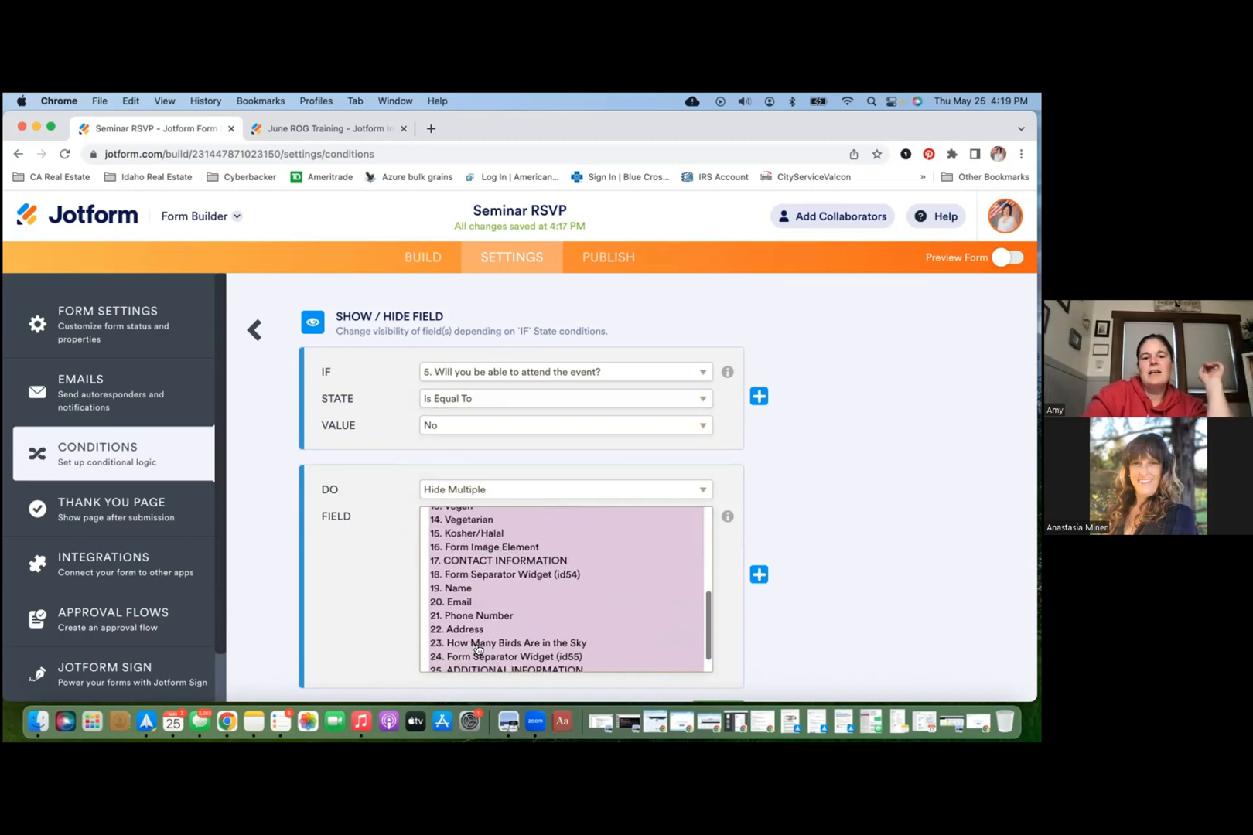
pyautogui.scroll(-3, 478, 649)
pyautogui.click(717, 616)
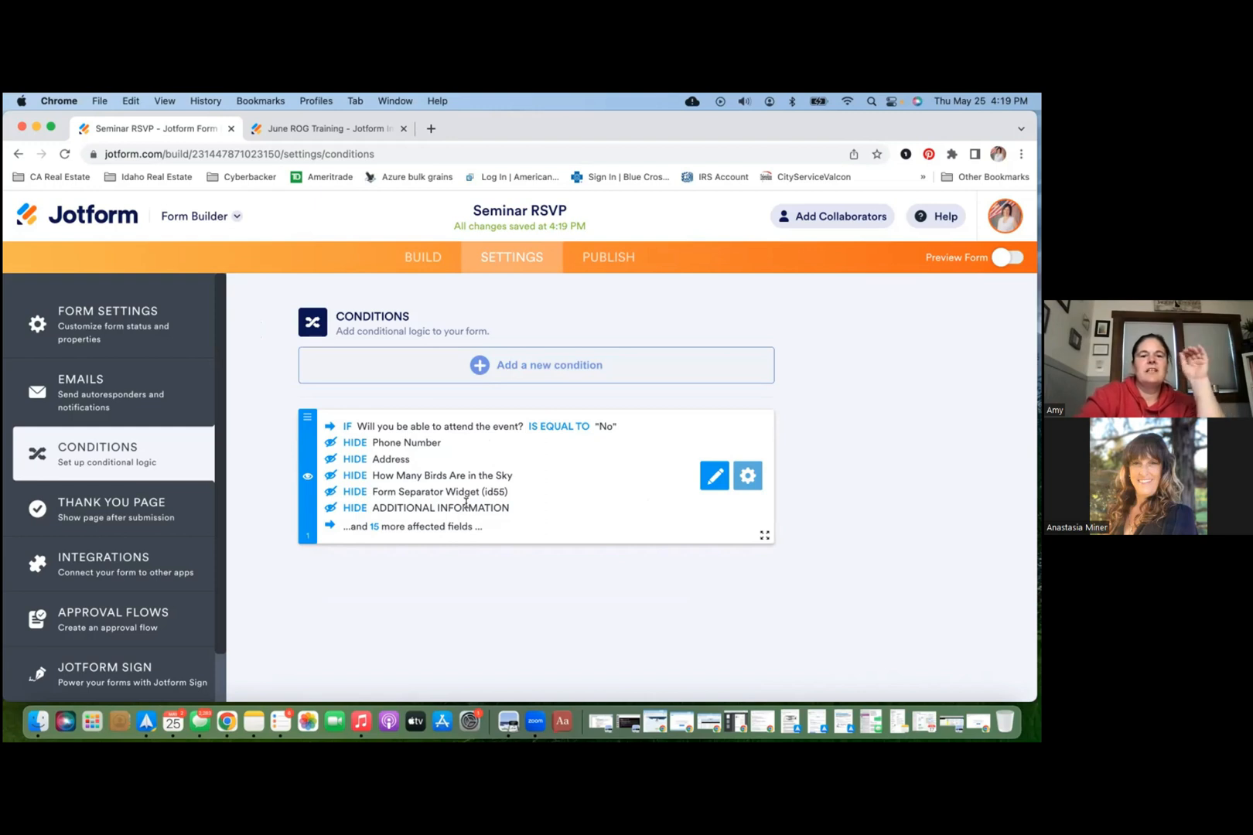
# Step: Examine the form's Thank You Page and its external link redirect option, leaving "Show a Thank You Page after submission" chosen
pyautogui.click(156, 510)
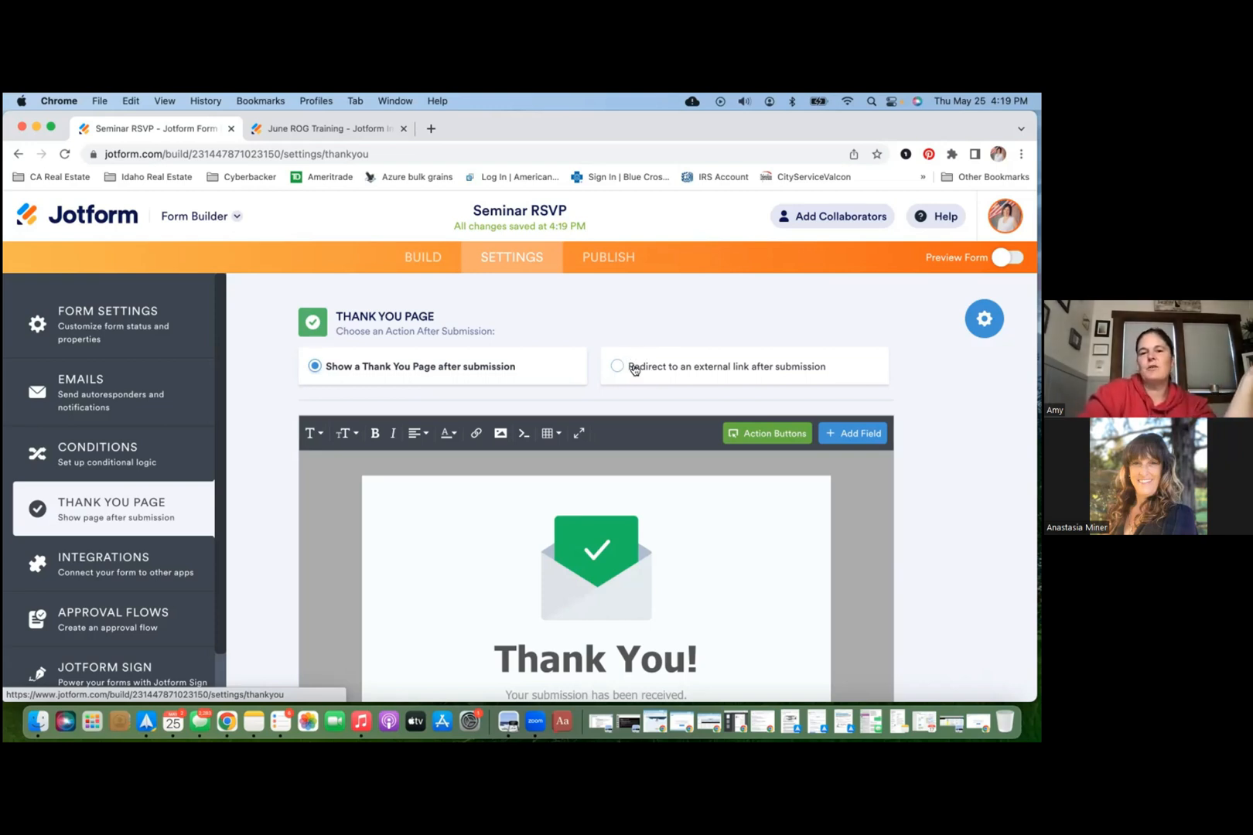
pyautogui.click(622, 367)
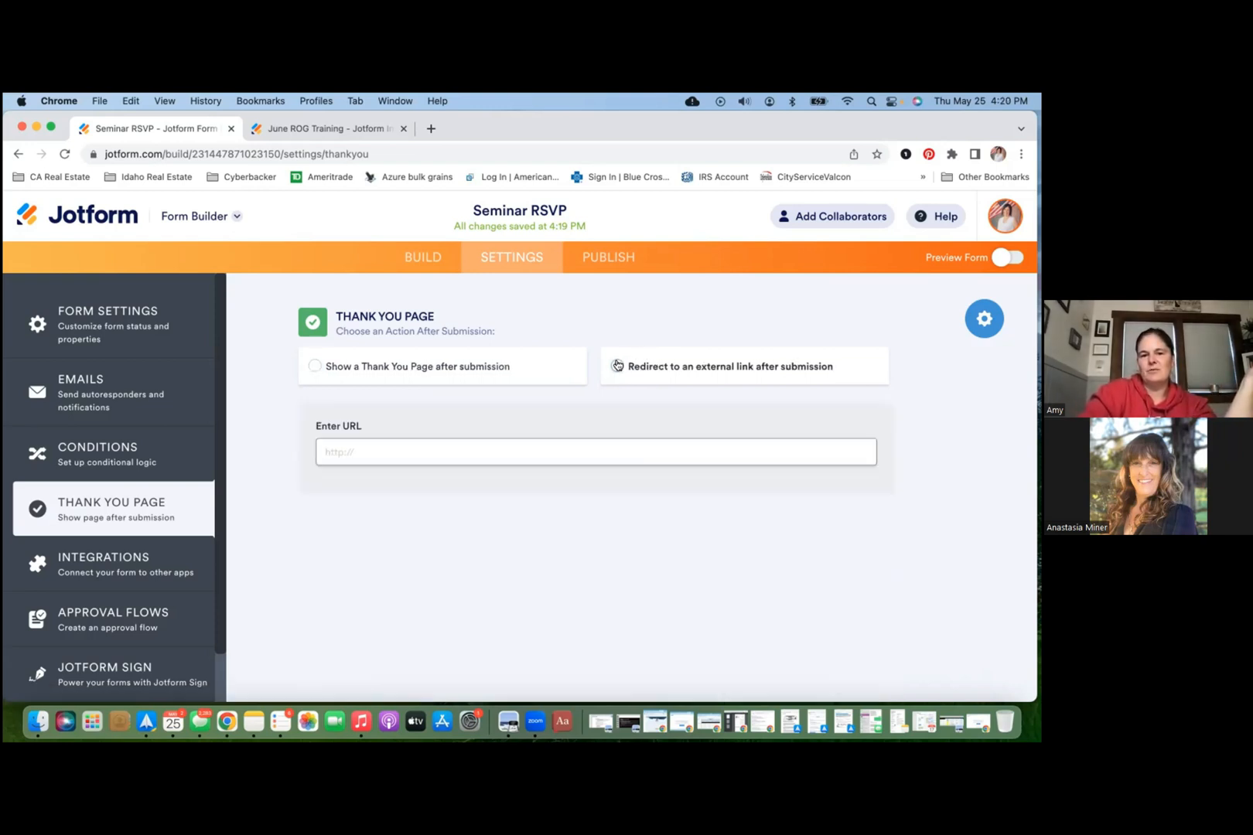
pyautogui.click(315, 366)
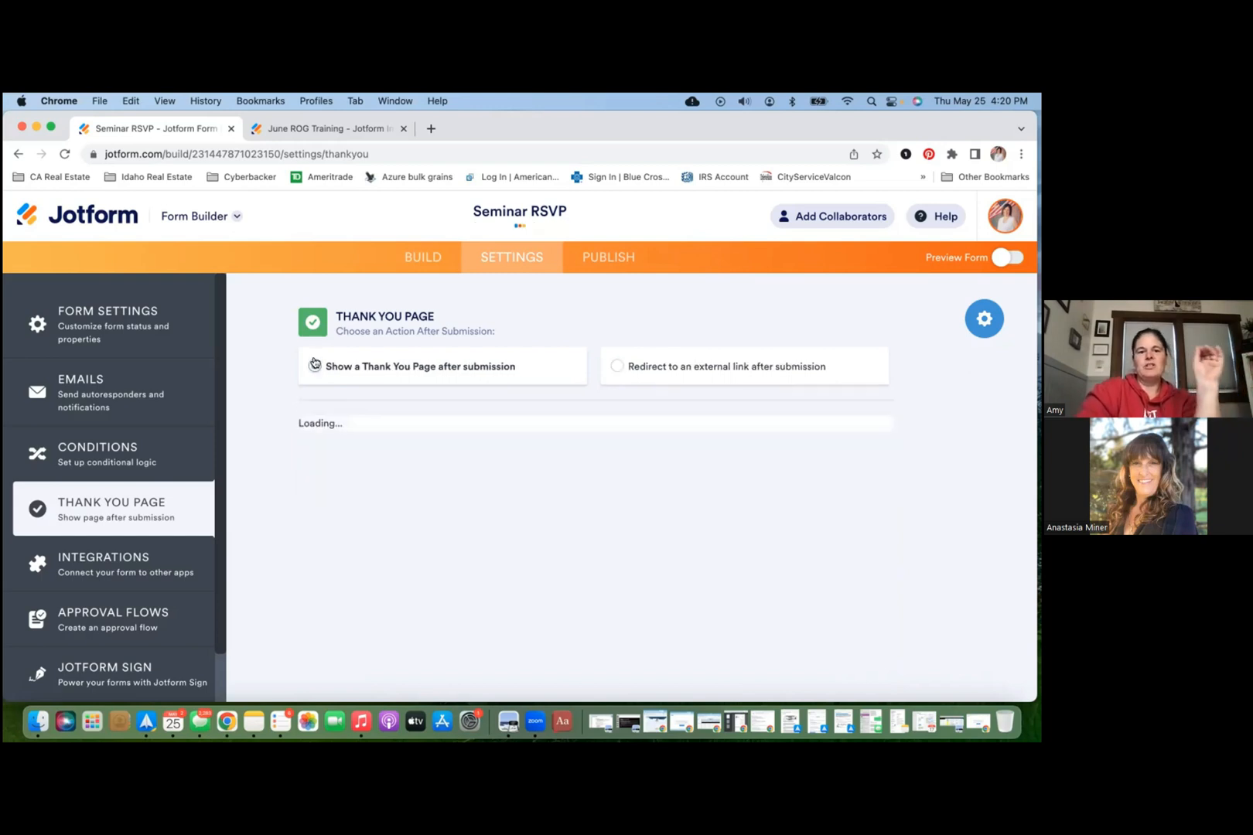
pyautogui.scroll(-3, 383, 461)
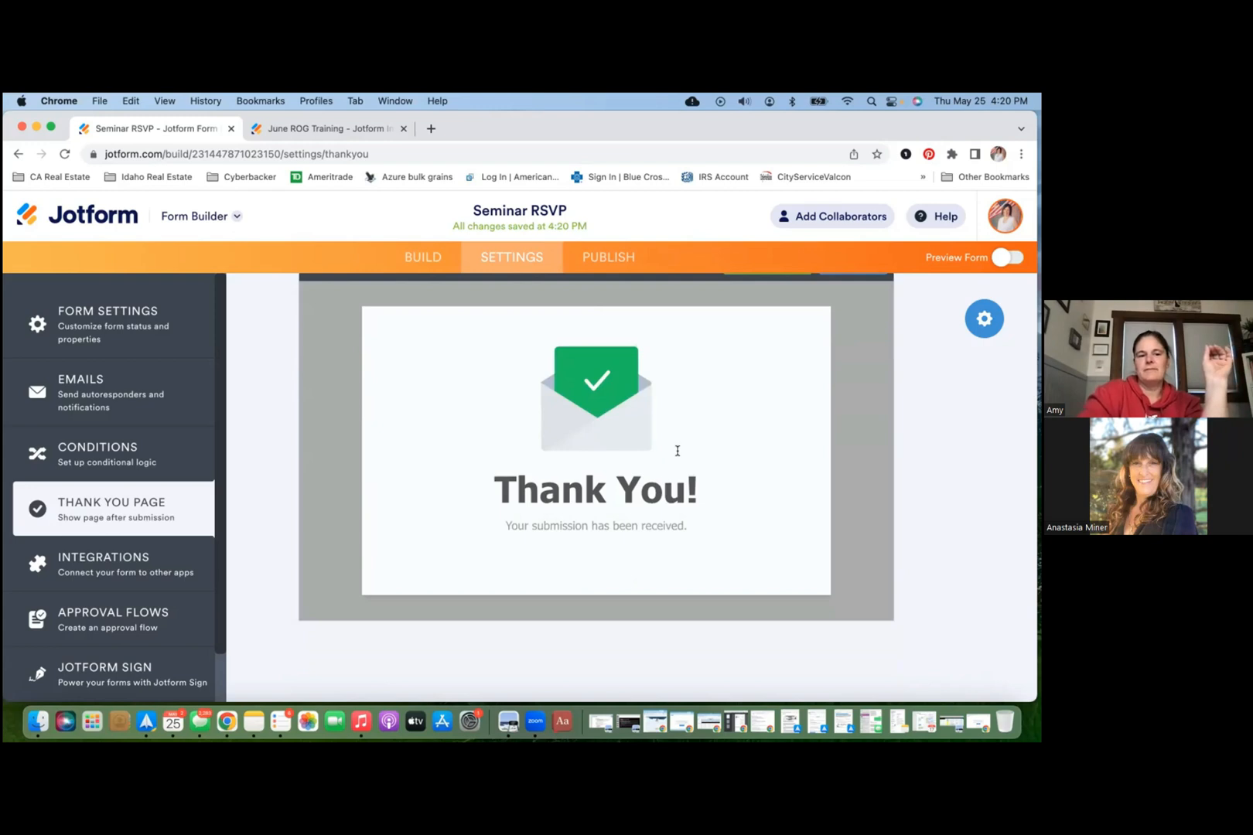
pyautogui.scroll(3, 591, 487)
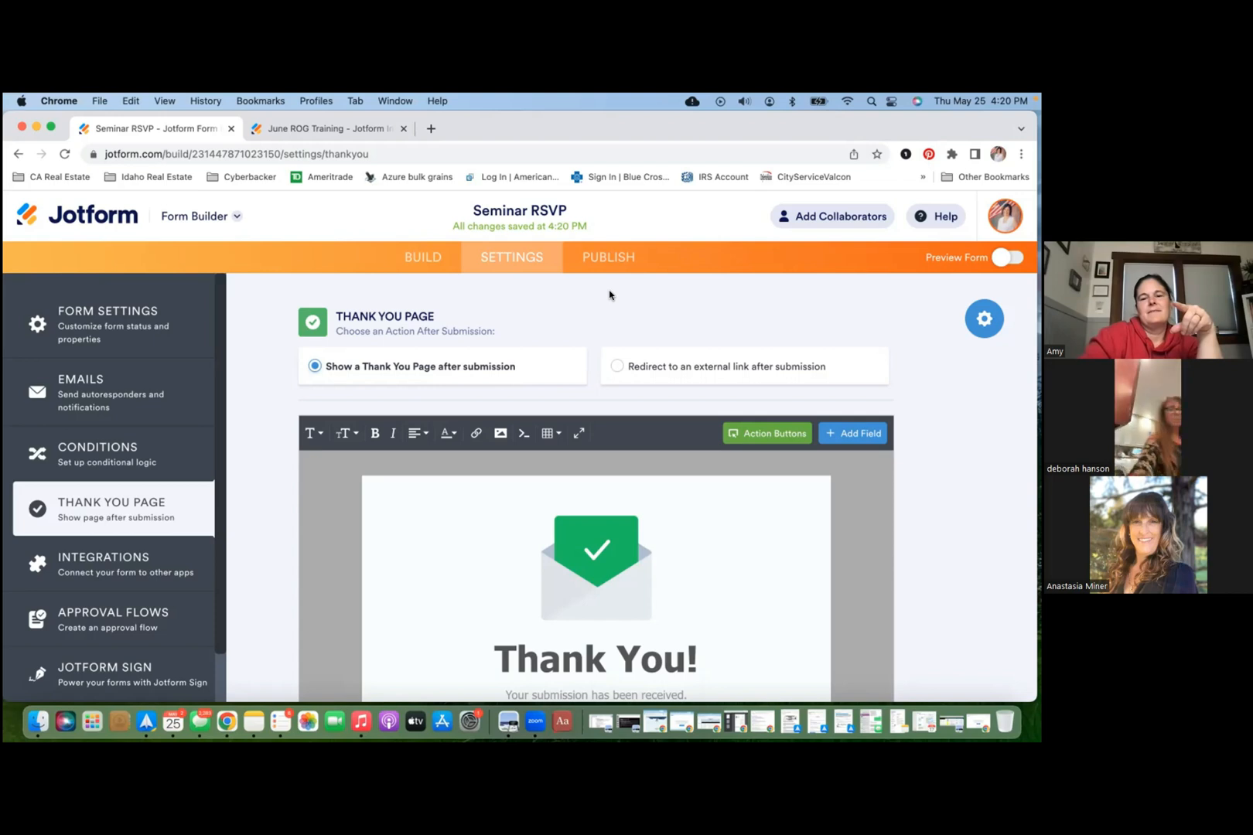
pyautogui.press('XF86AudioRaiseVolume')
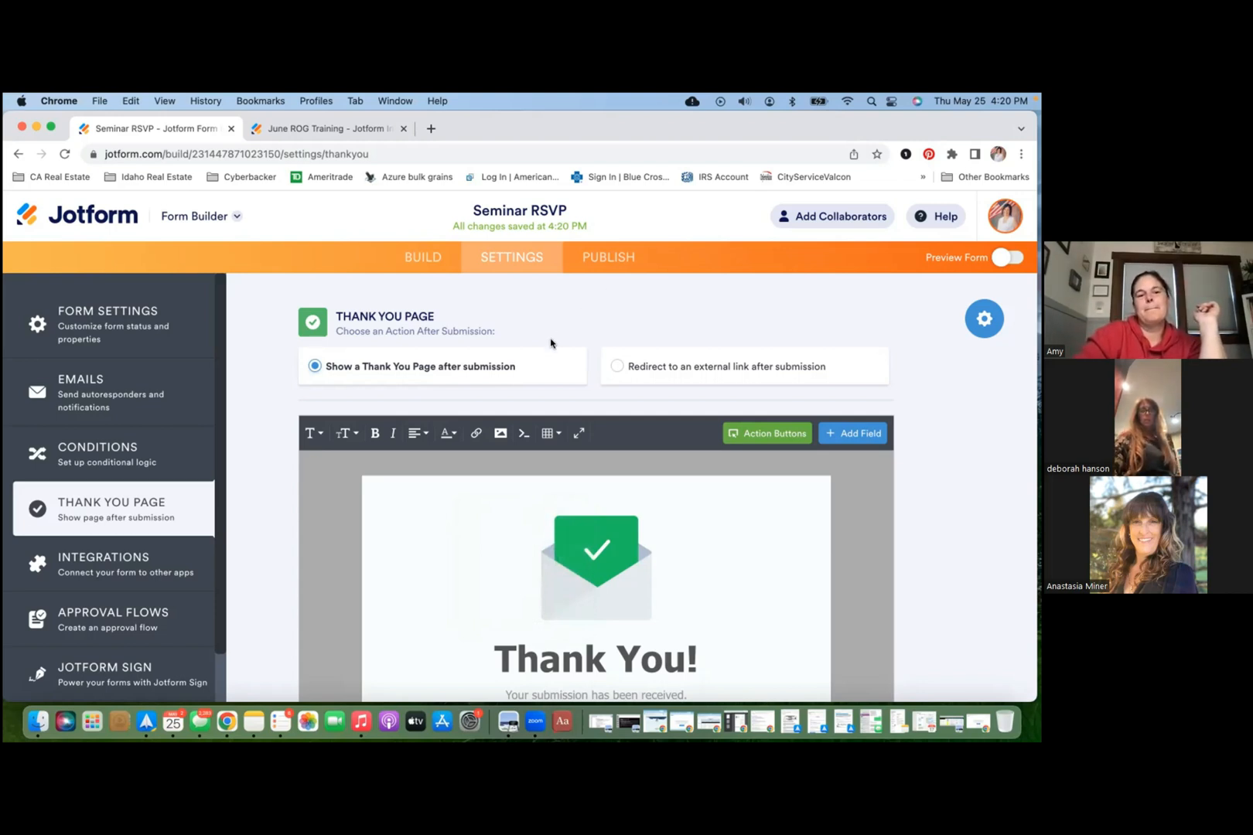
pyautogui.scroll(-1, 531, 375)
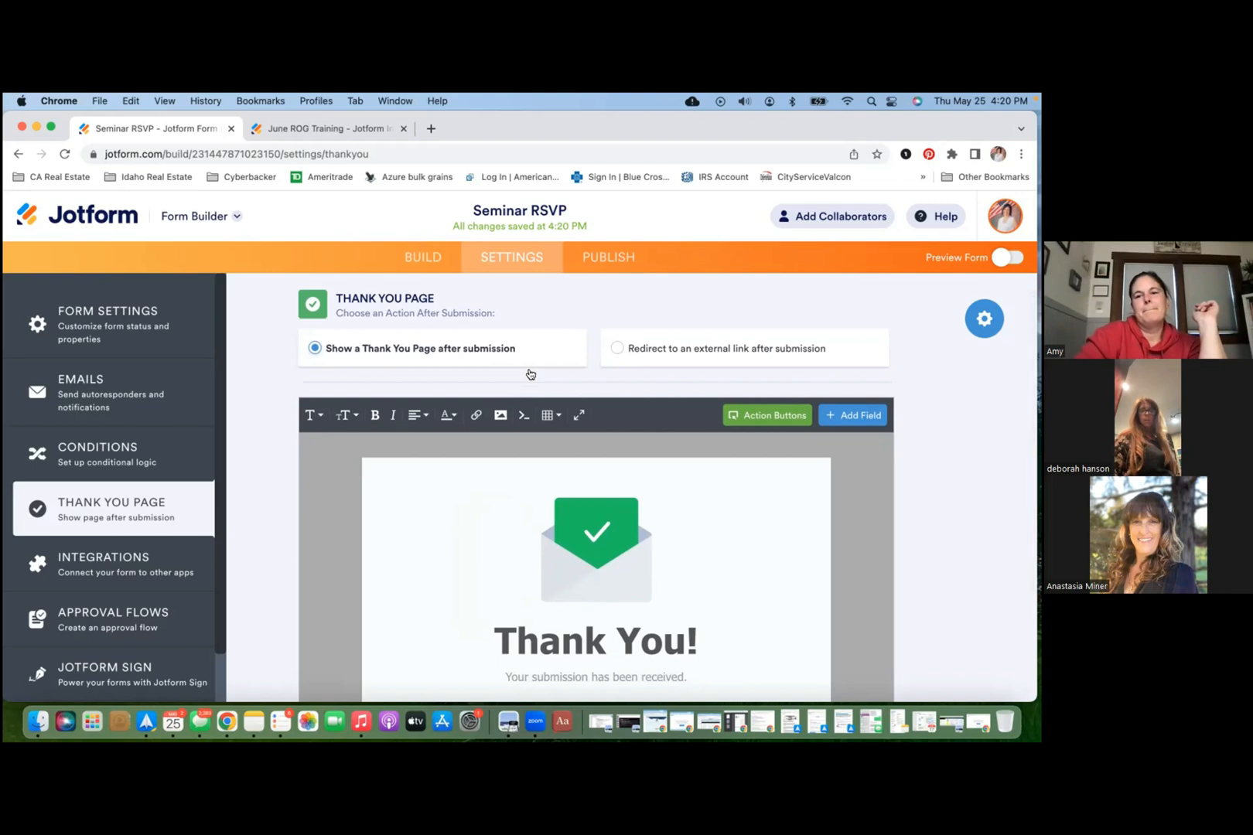
pyautogui.scroll(1, 510, 379)
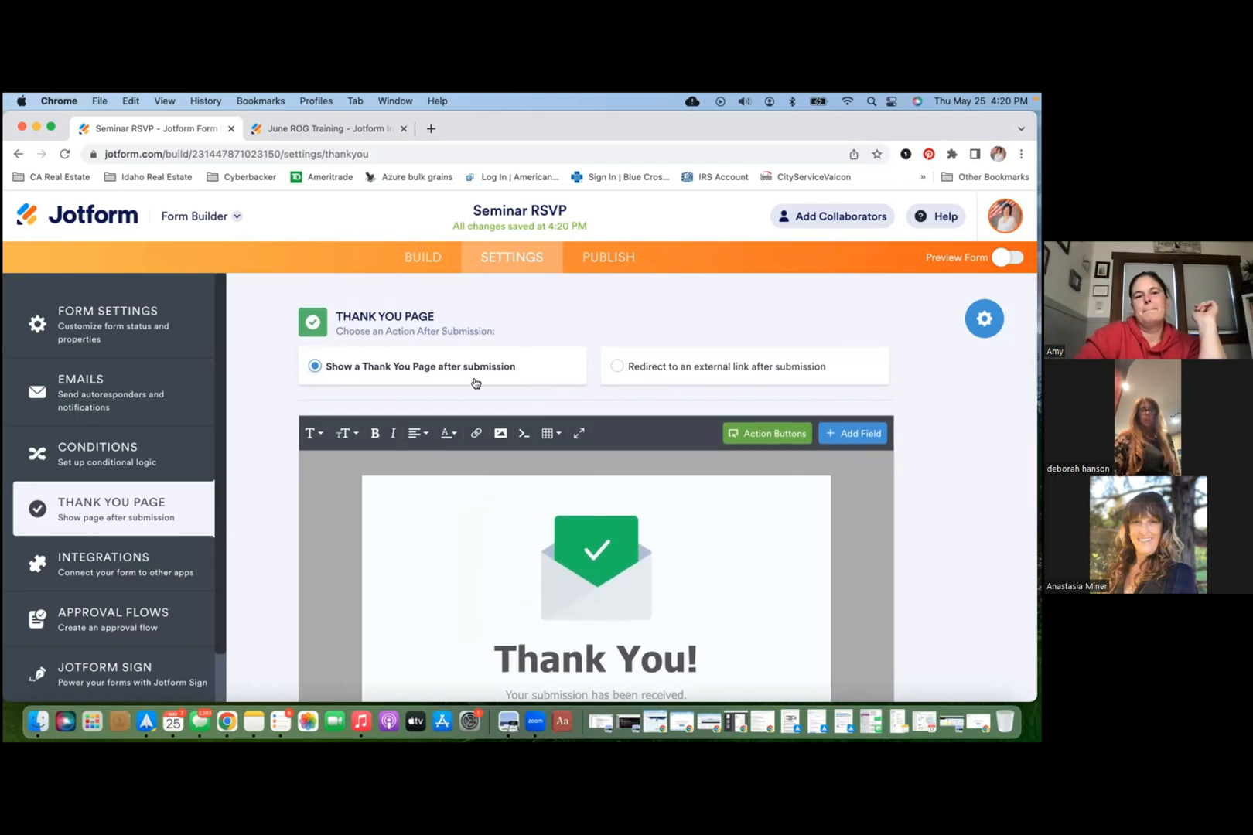
# Step: Reopen the attendance condition for editing and reselect its fields to hide as 6 through 14, from "Number of people attending" to "Vegetarian"
pyautogui.click(182, 452)
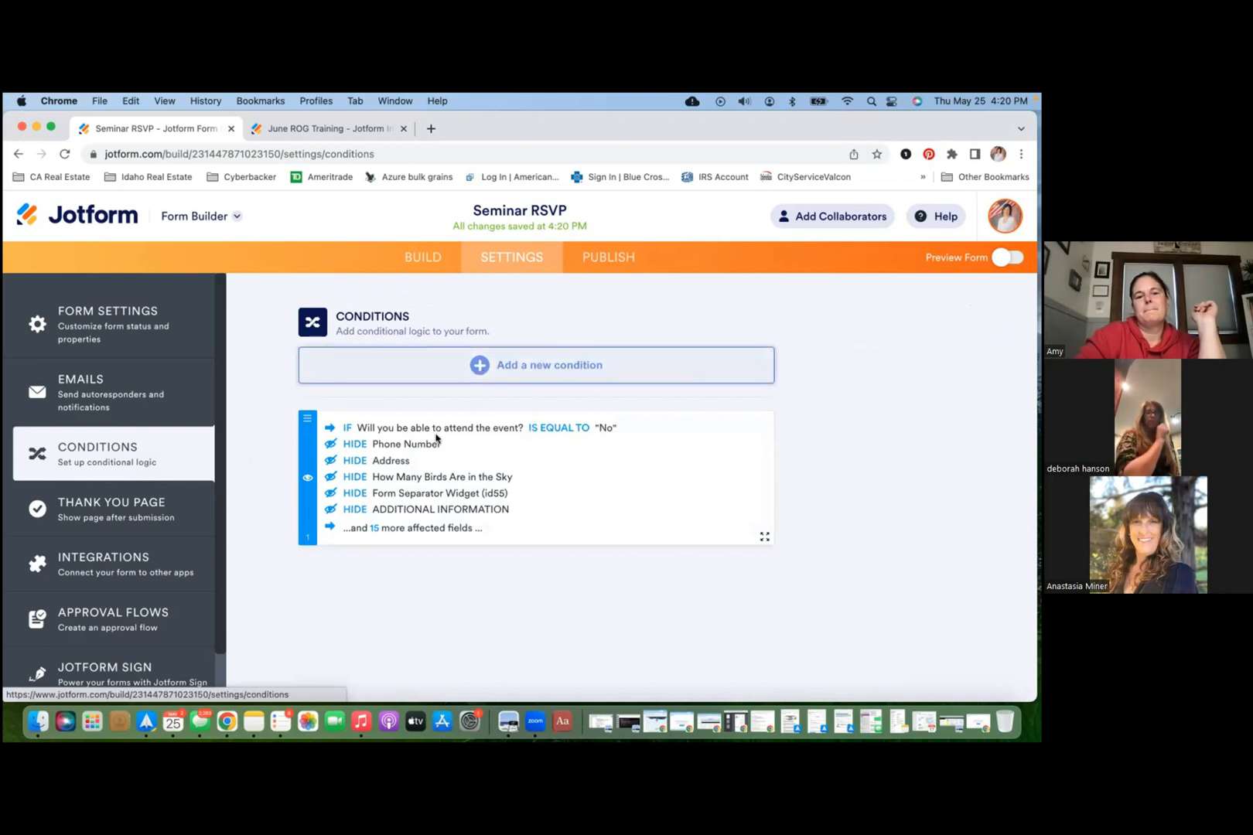
pyautogui.click(709, 480)
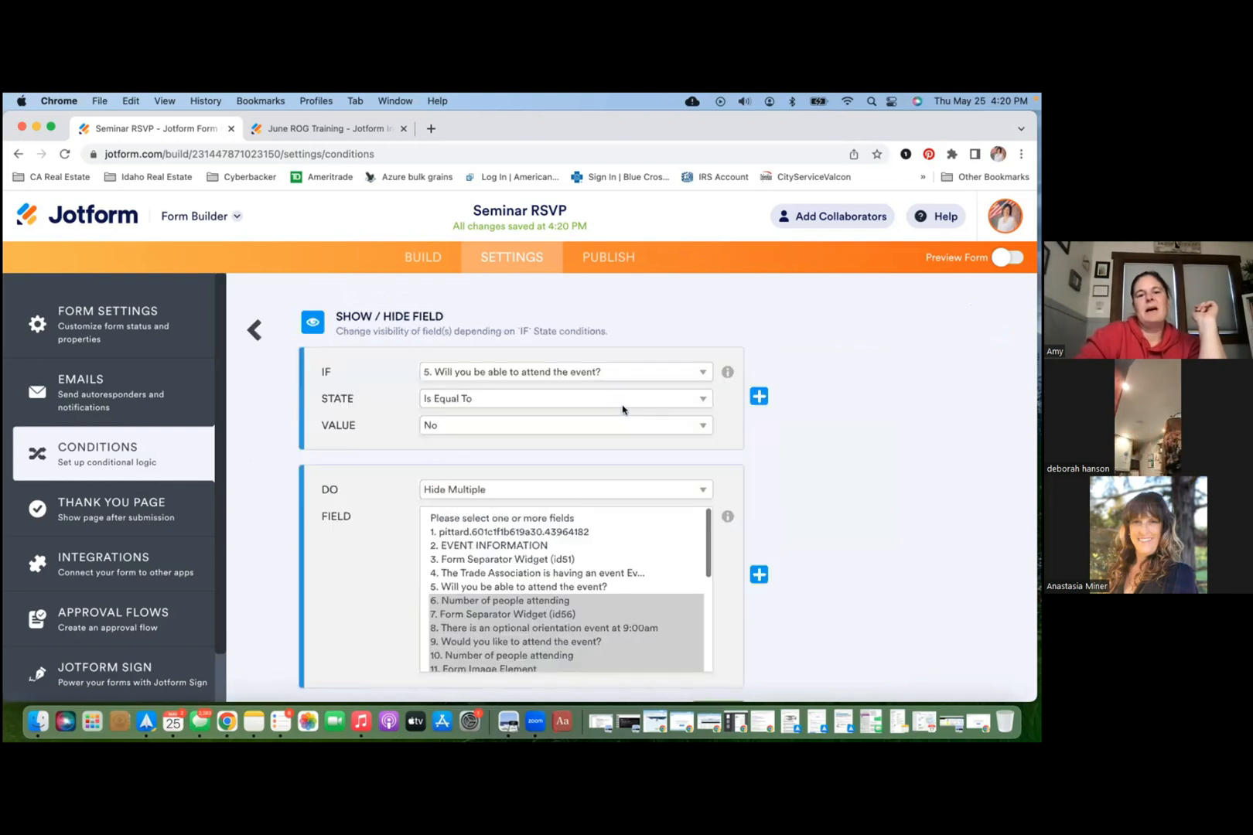
pyautogui.scroll(-3, 483, 559)
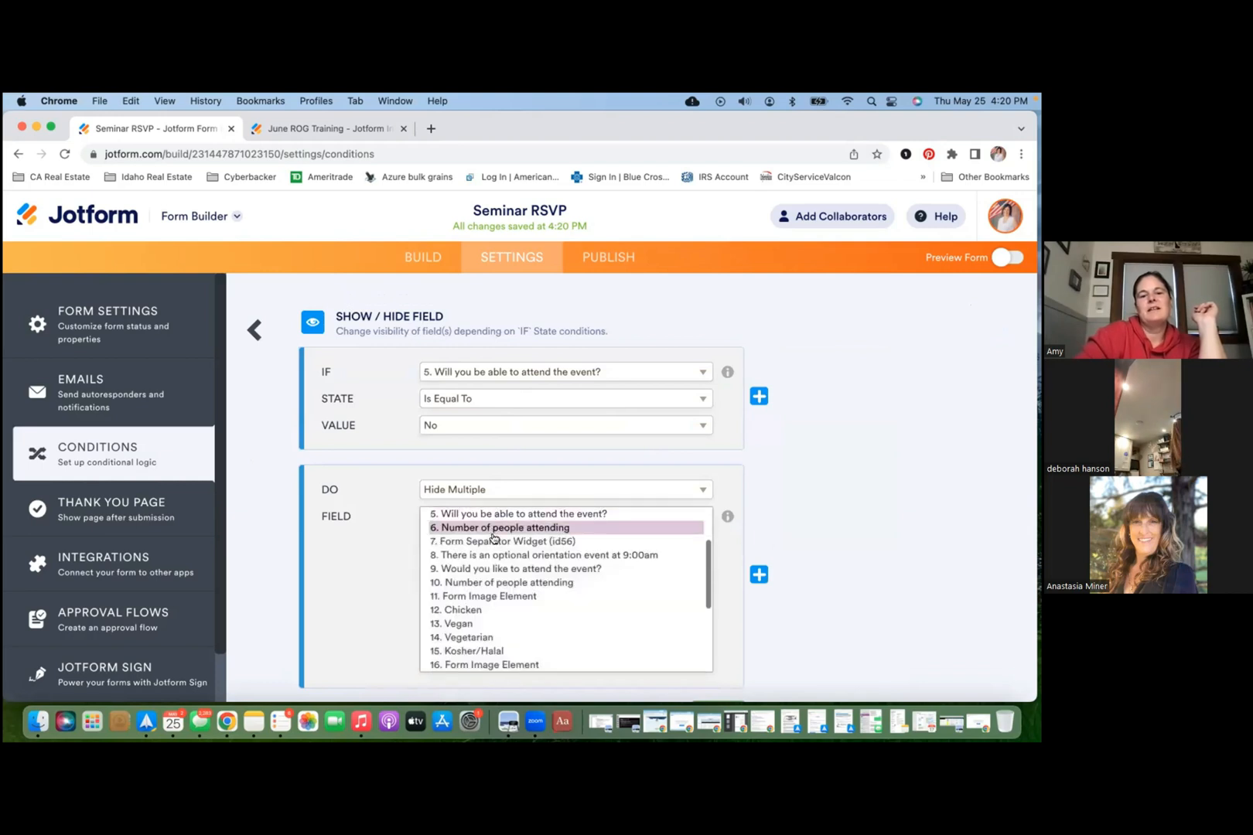
pyautogui.moveTo(493, 531); pyautogui.dragTo(480, 646)
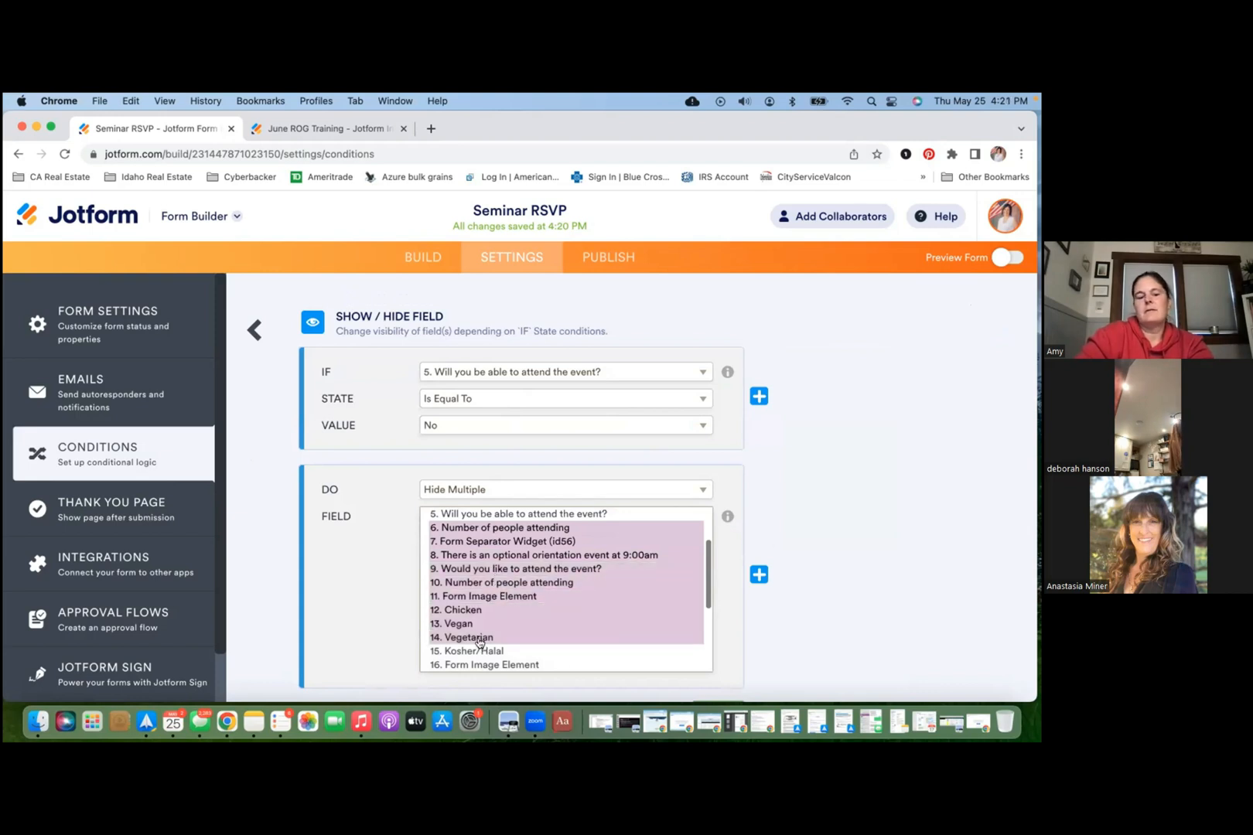
# Step: Remove Chicken and Vegan from the condition's fields to hide, and add 16. Form Image Element and 18. Form Separator Widget (id54)
pyautogui.click(468, 627)
pyautogui.click(466, 609)
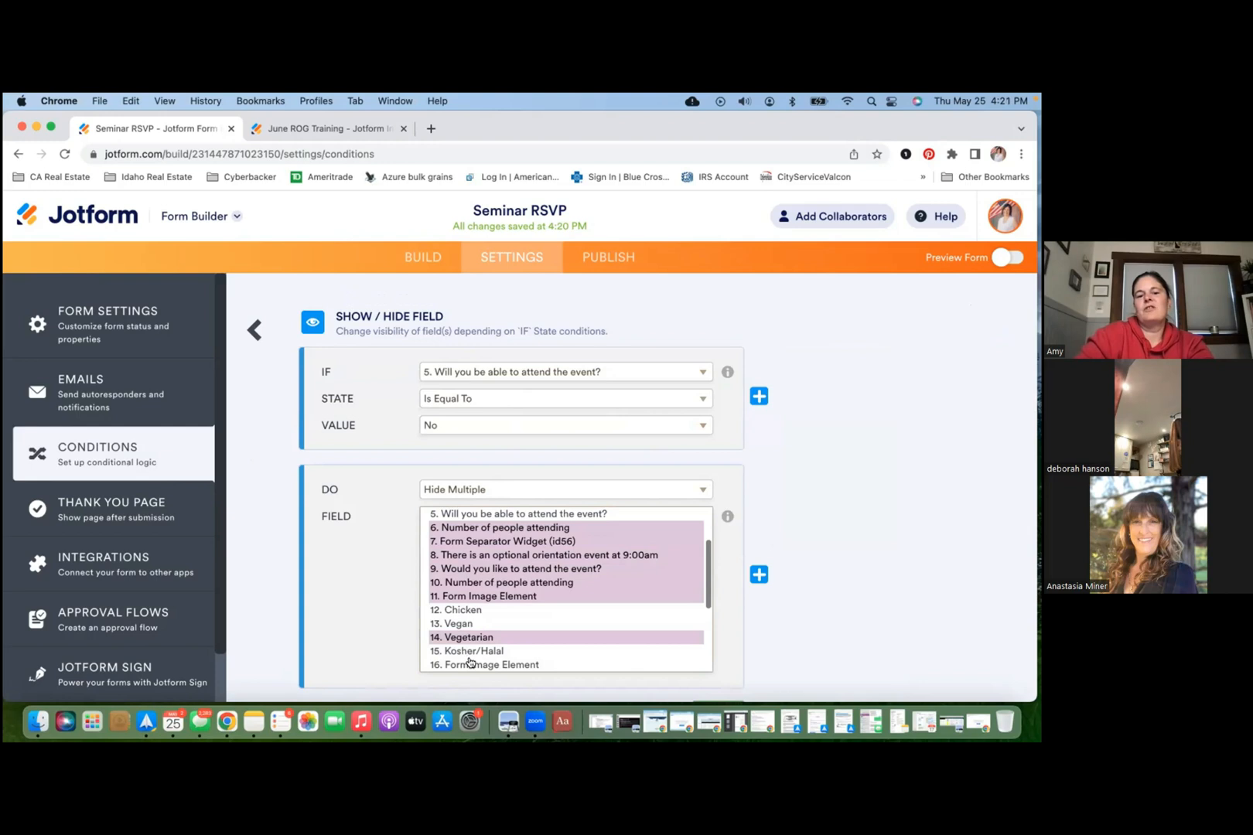
pyautogui.click(469, 663)
pyautogui.scroll(-5, 472, 654)
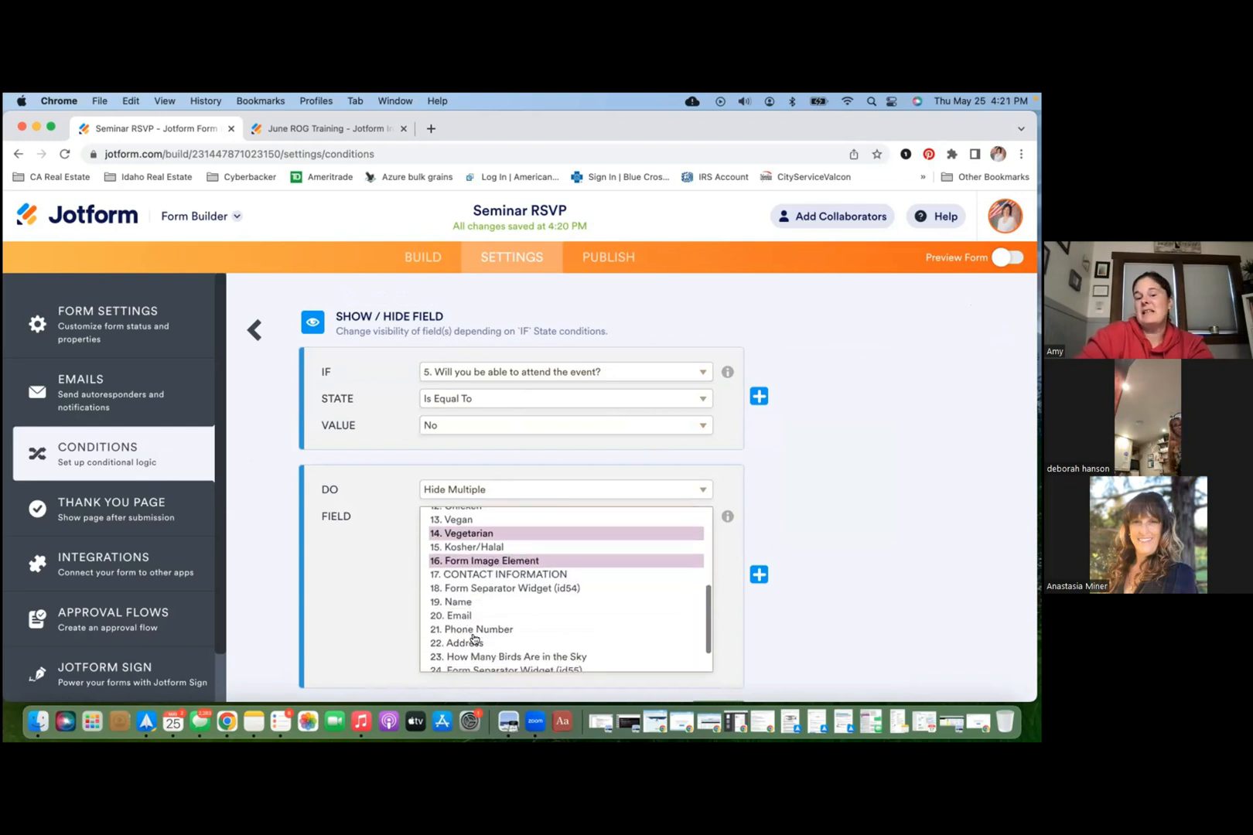
pyautogui.click(478, 590)
pyautogui.click(459, 607)
pyautogui.click(462, 588)
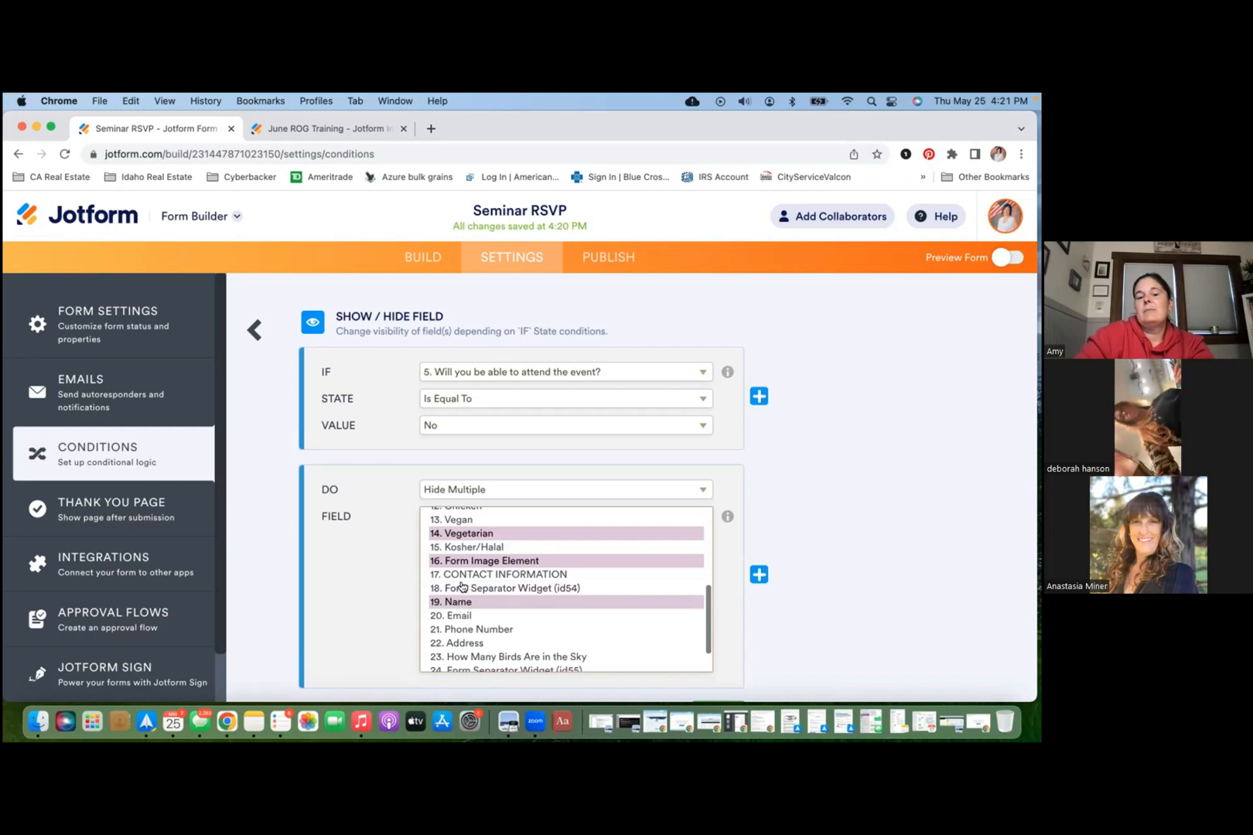
pyautogui.click(462, 588)
pyautogui.click(463, 605)
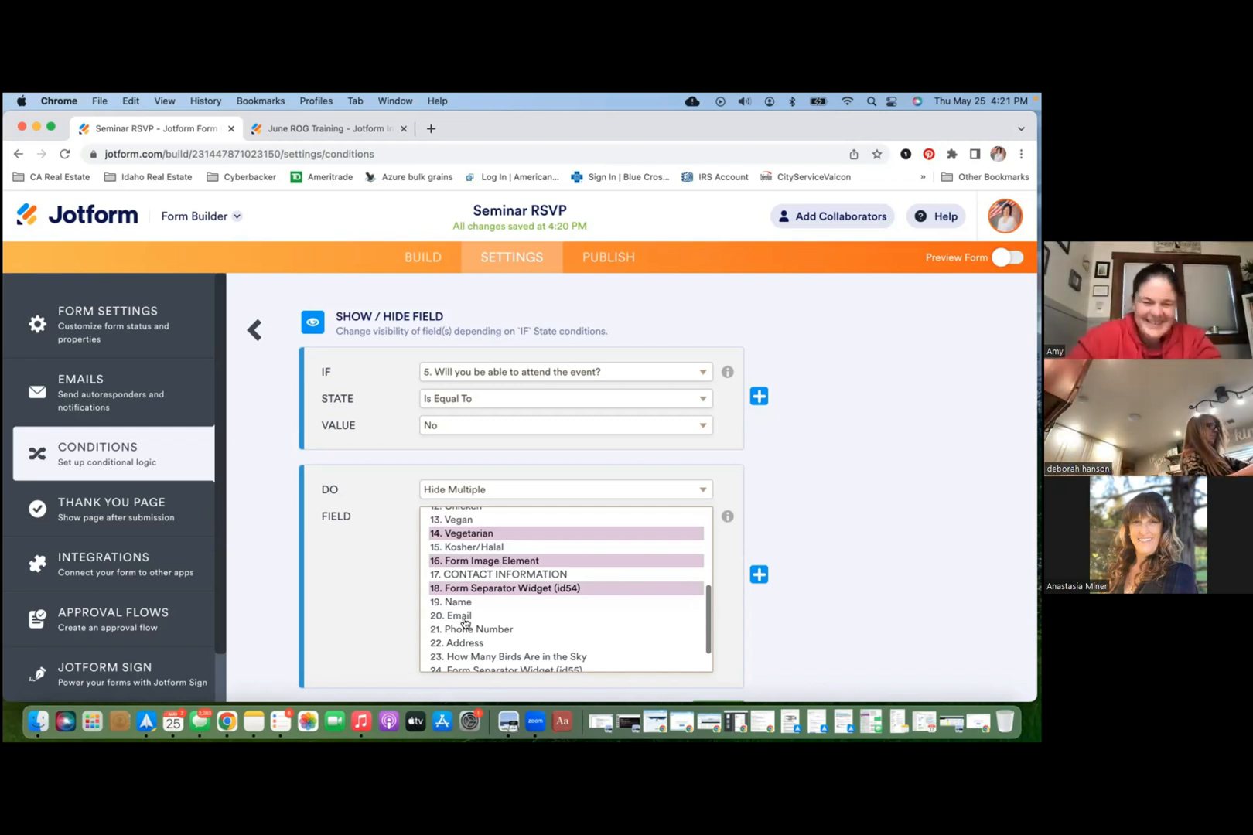
pyautogui.scroll(-1, 465, 623)
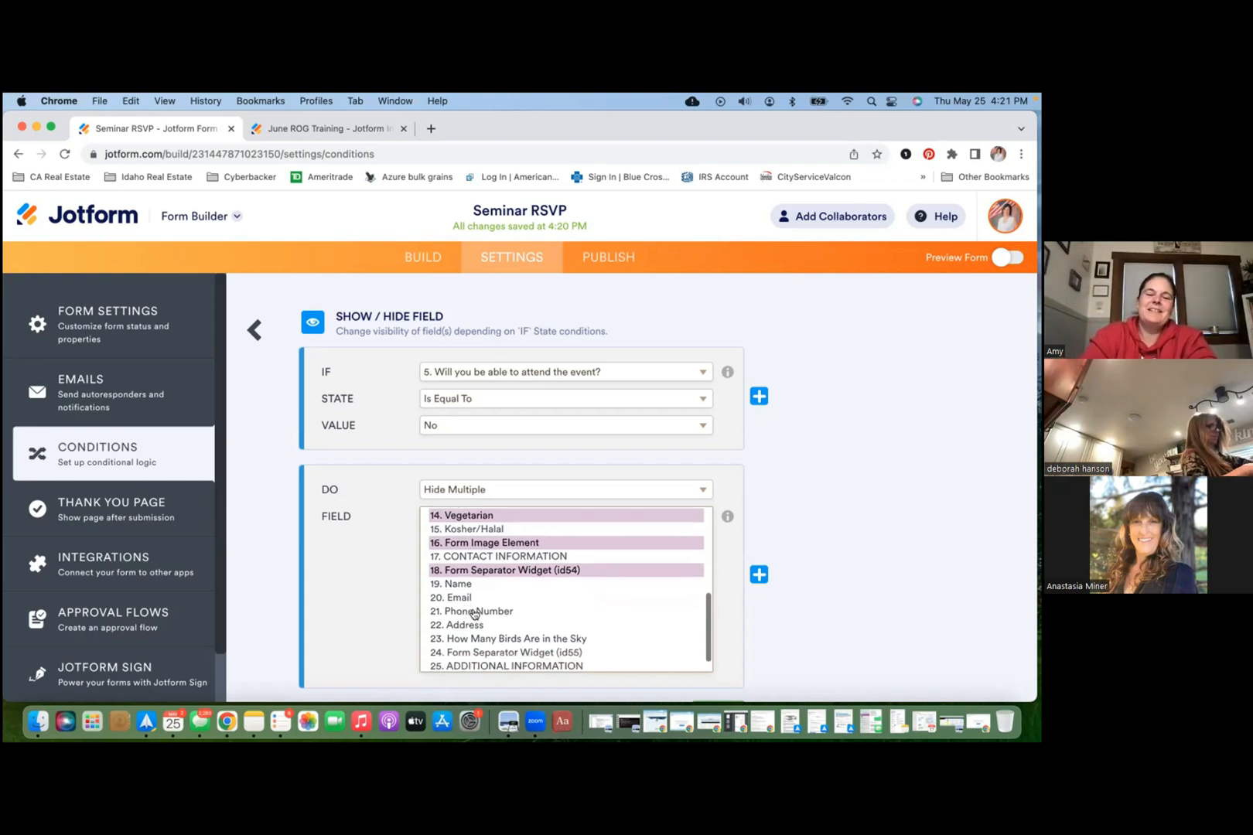
# Step: Add fields 21 through 24, from "Phone Number" to "Form Separator Widget (id55)", to the fields to hide and save the condition
pyautogui.click(475, 612)
pyautogui.click(476, 625)
pyautogui.click(478, 638)
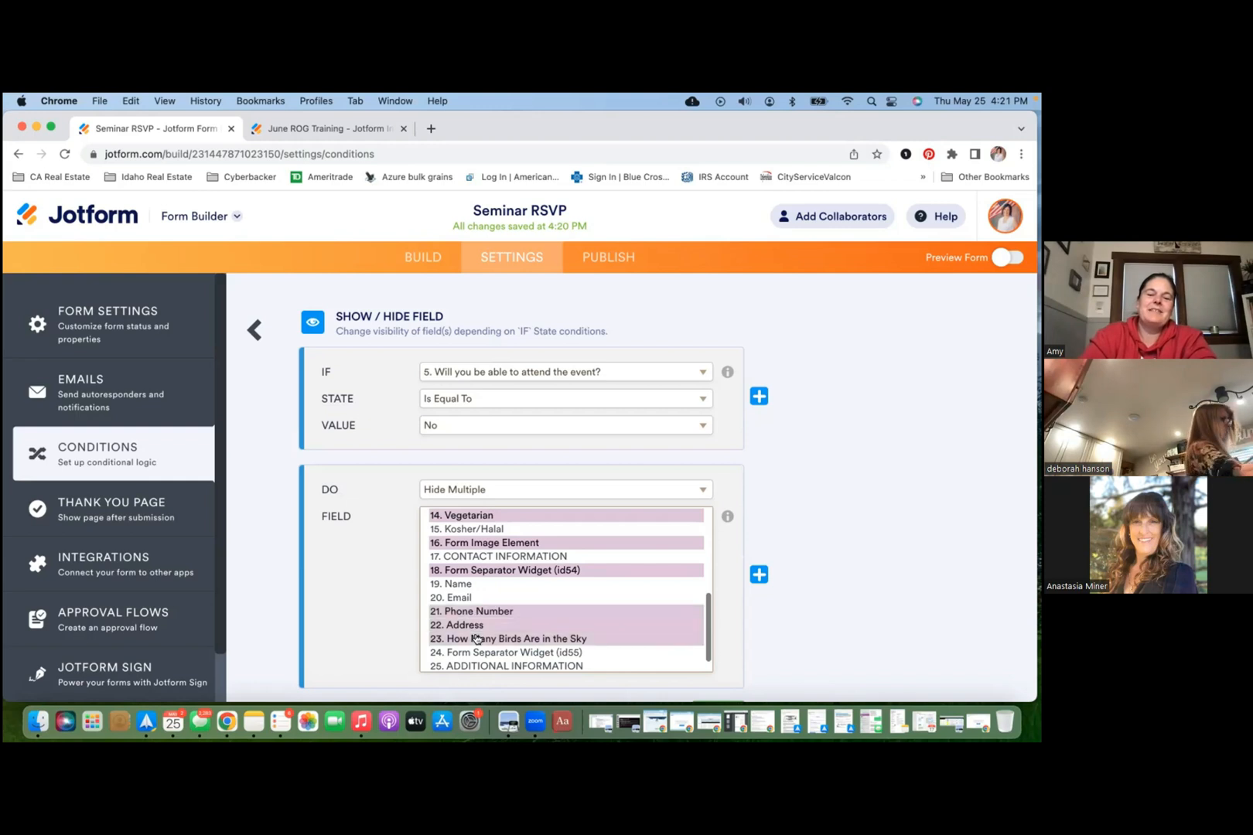
pyautogui.click(479, 652)
pyautogui.scroll(-1, 480, 652)
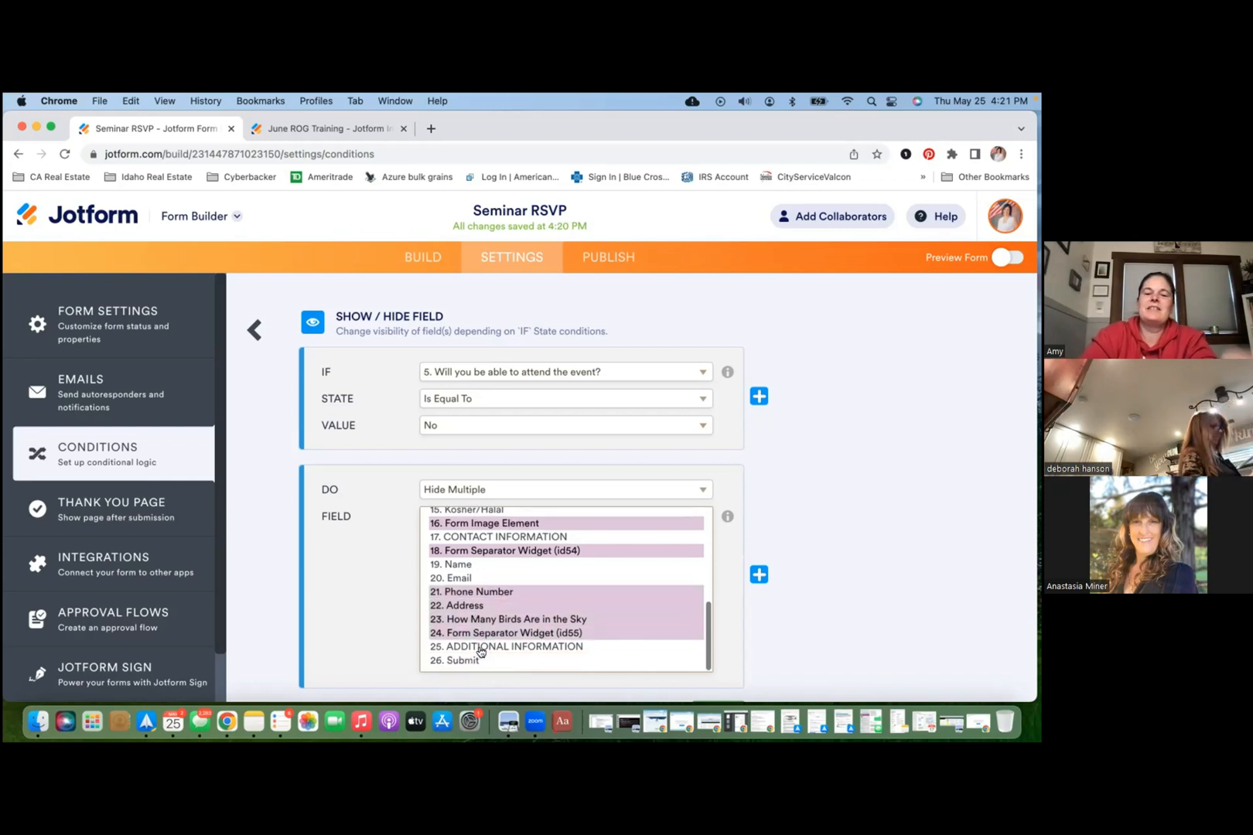
pyautogui.scroll(-2, 677, 648)
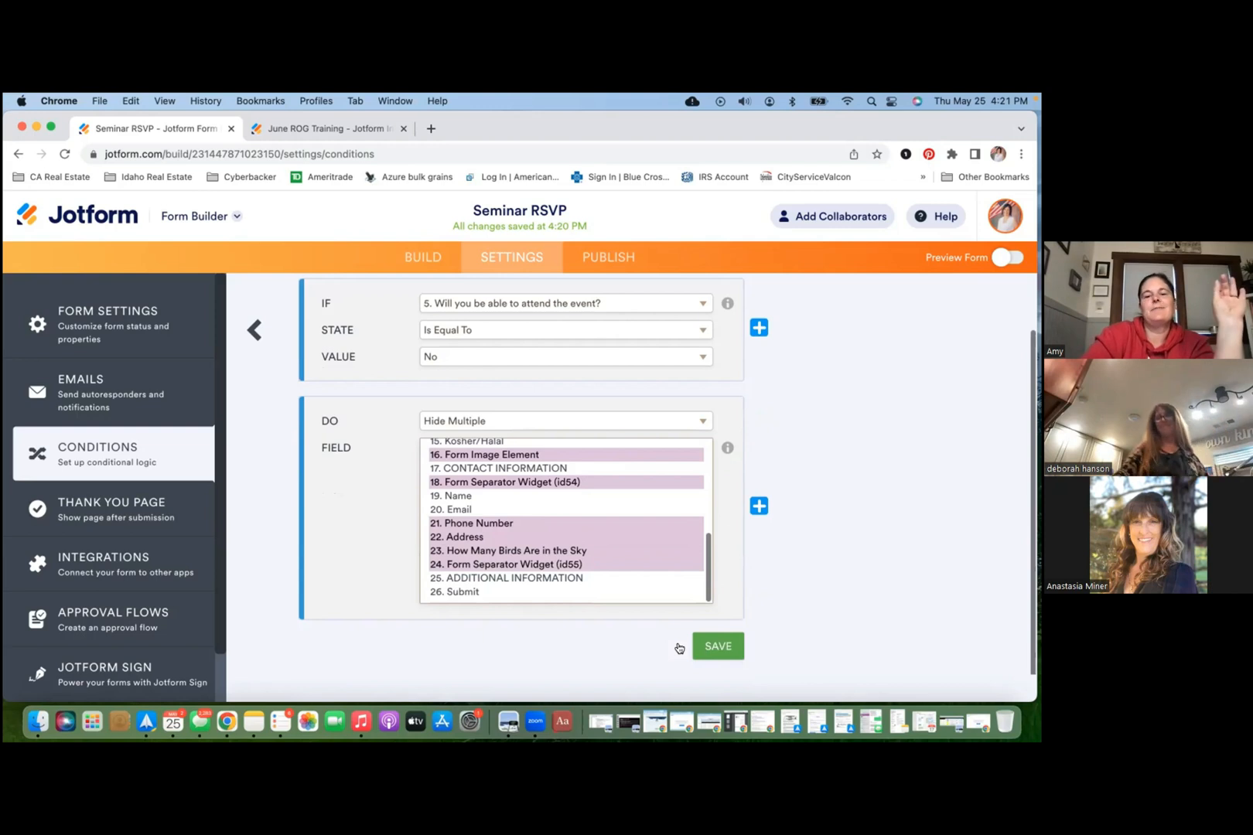
pyautogui.click(705, 642)
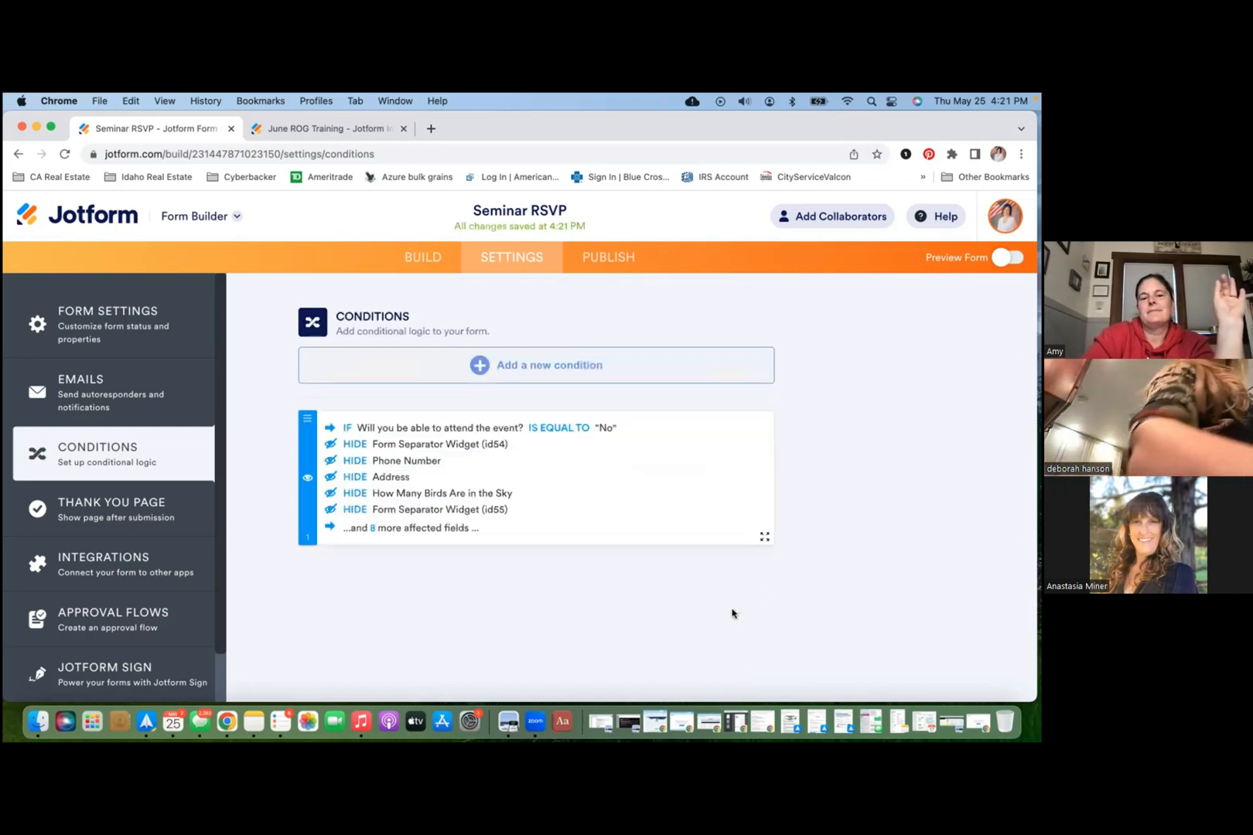
# Step: Go to the form's publishing options and preview the form in the tablet and phone layouts, closing the preview when done
pyautogui.moveTo(518, 493)
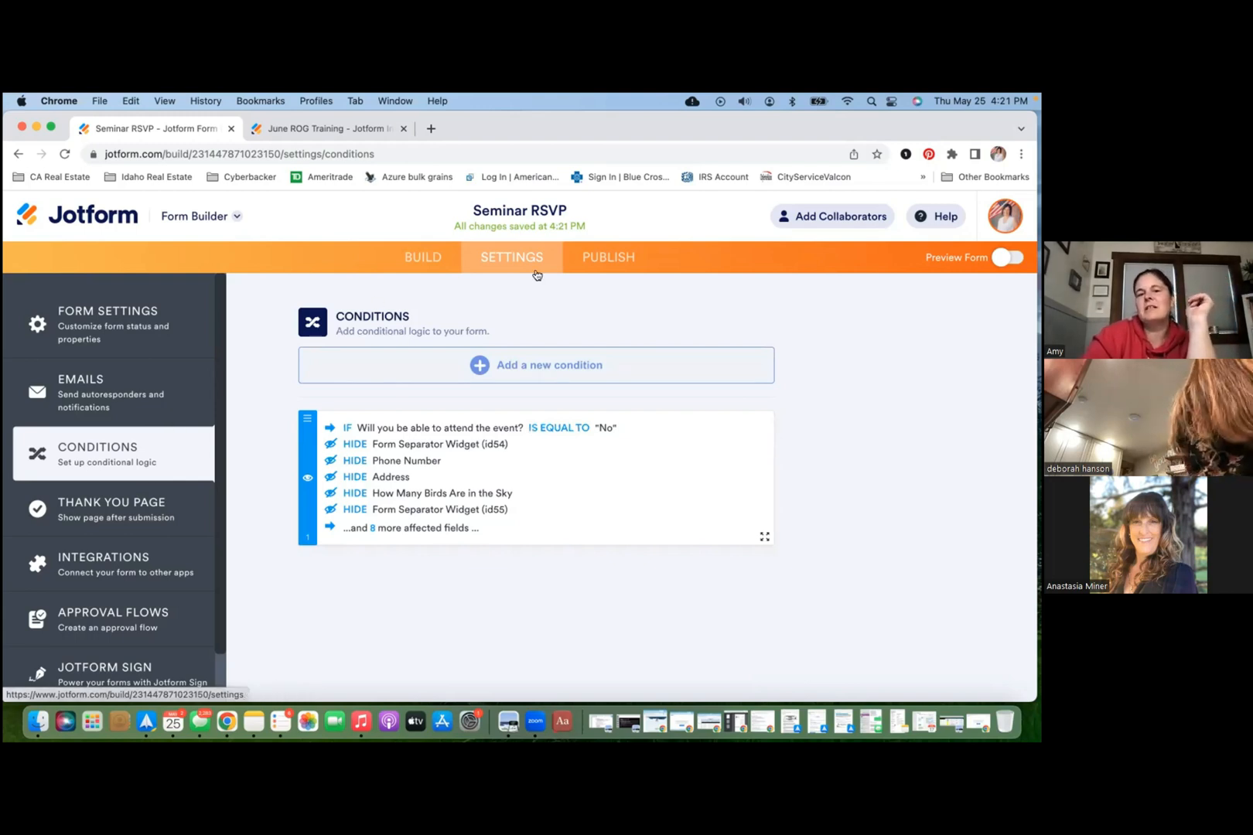
pyautogui.click(615, 265)
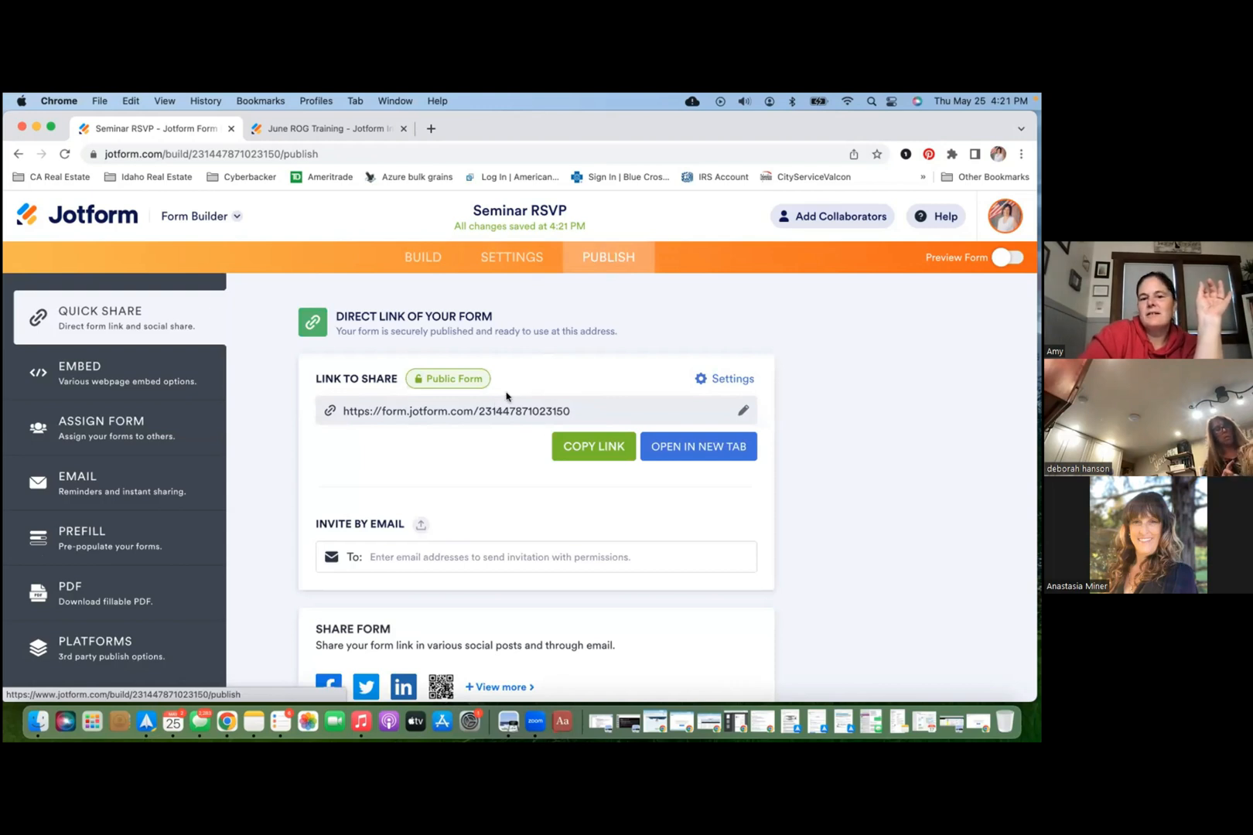
pyautogui.click(999, 259)
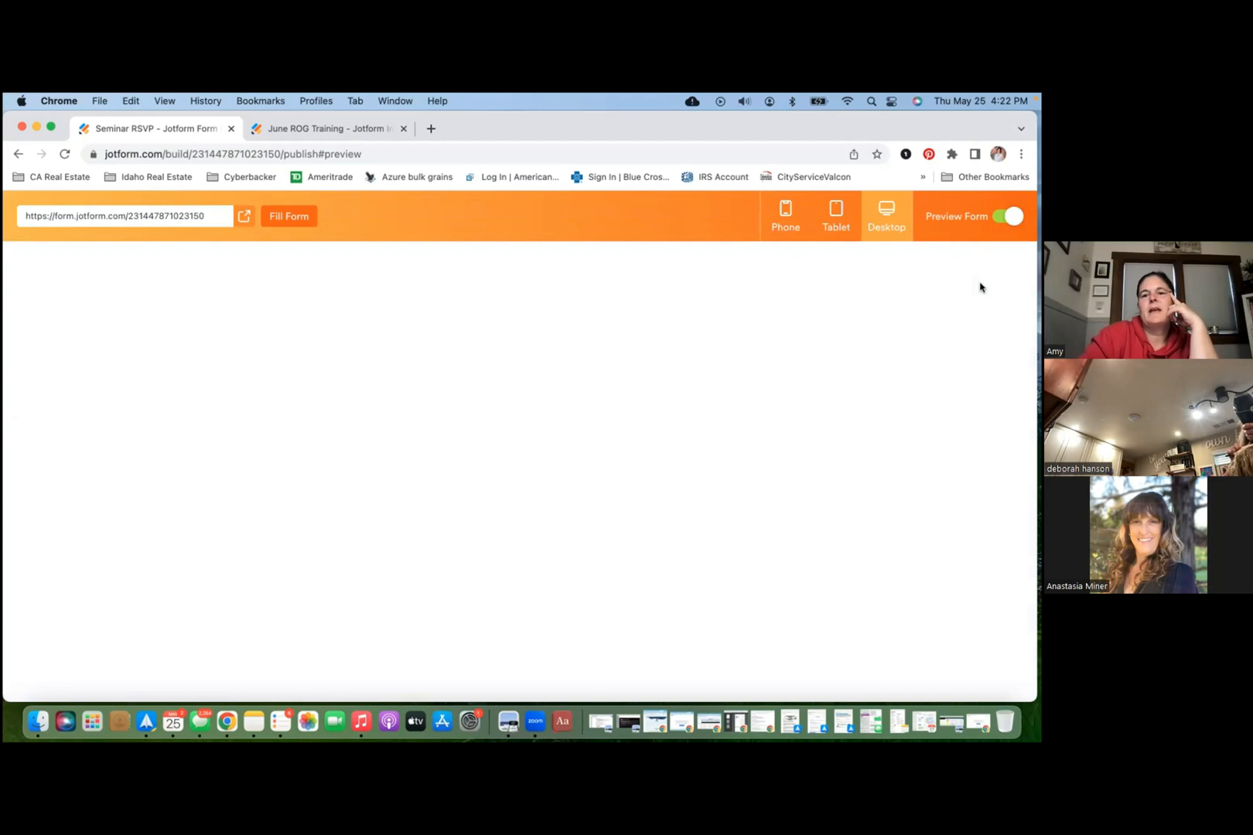
pyautogui.click(835, 228)
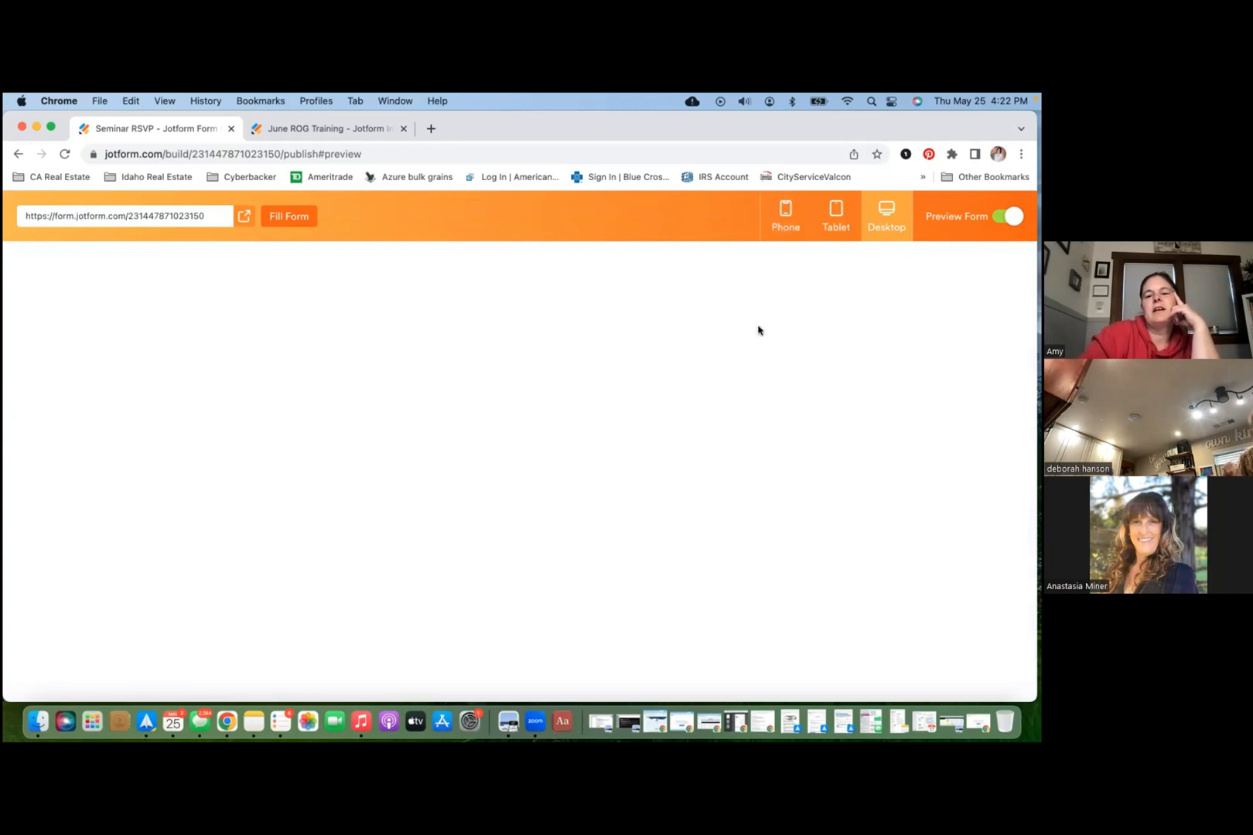
pyautogui.click(788, 225)
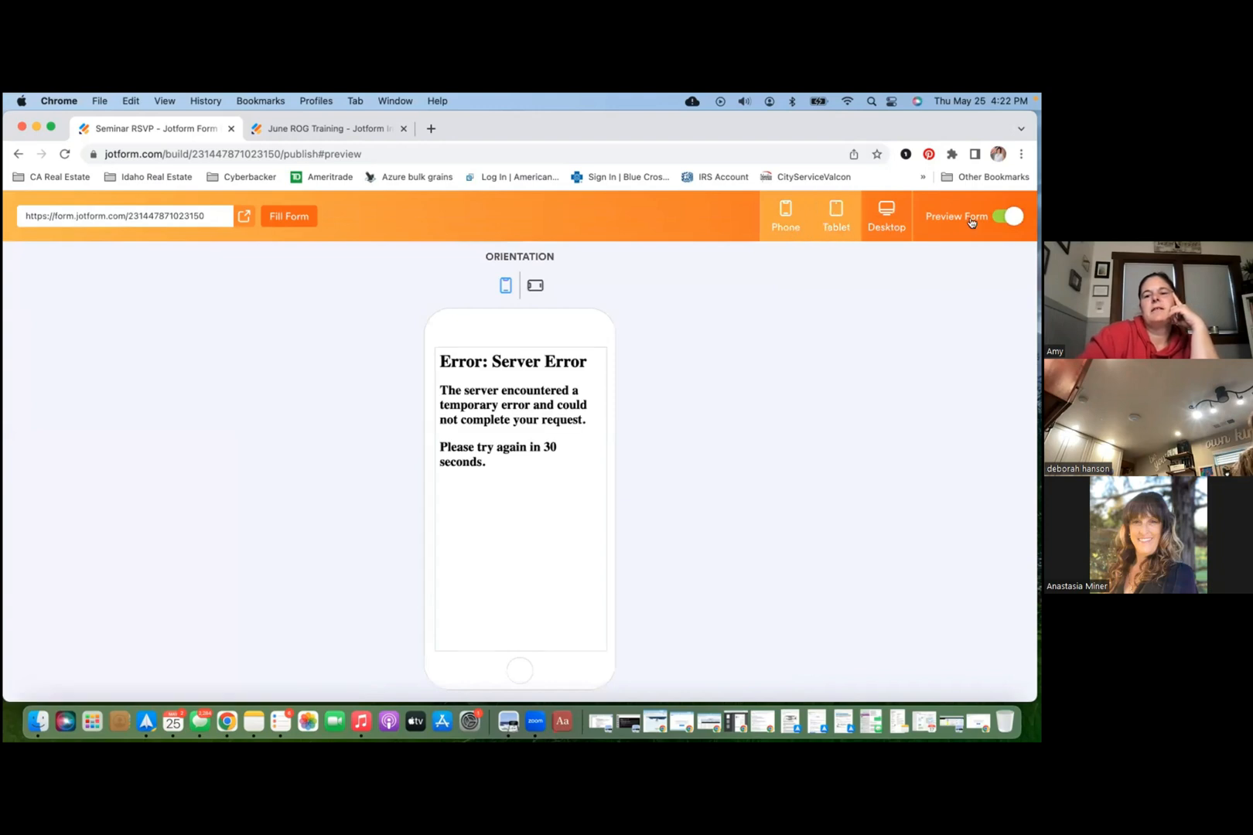
pyautogui.click(1005, 217)
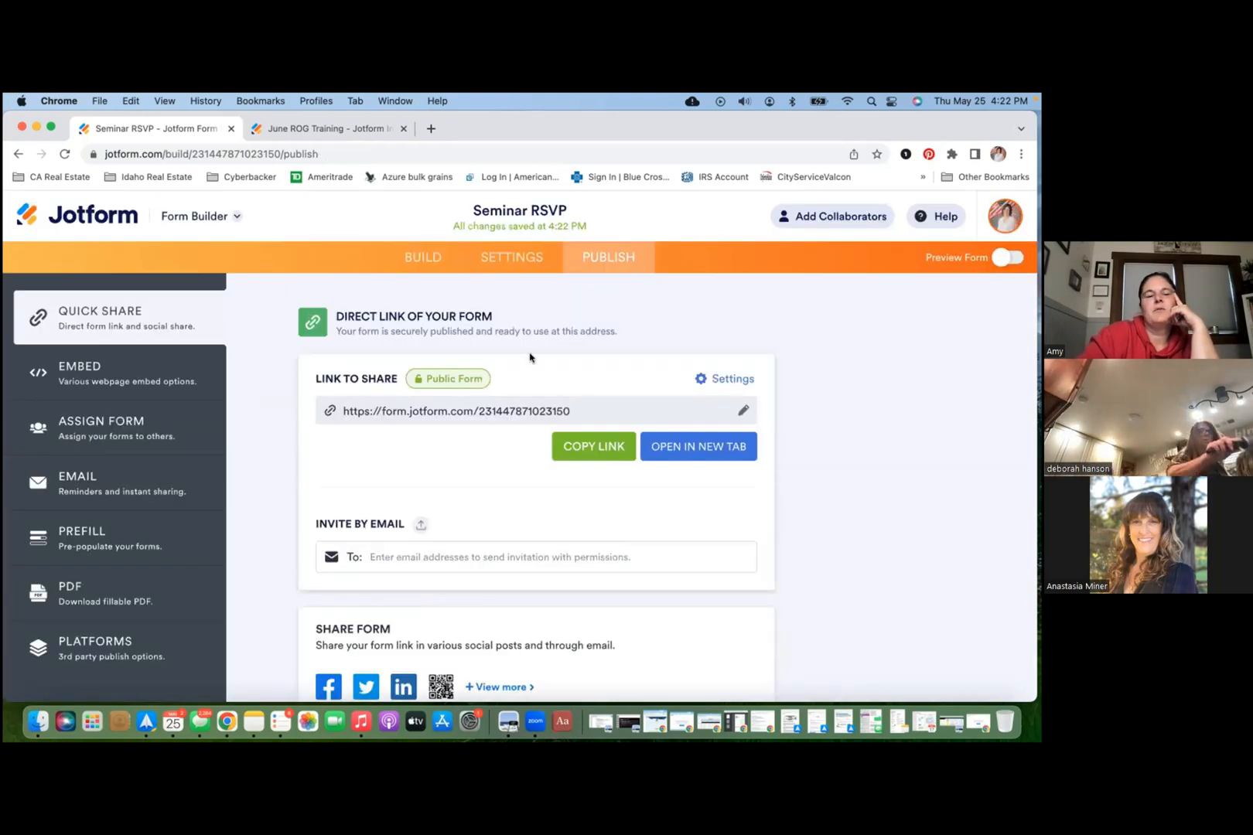
# Step: Open the form's direct link in a new browser tab and return to the Seminar RSVP form's publishing page
pyautogui.scroll(-2, 471, 469)
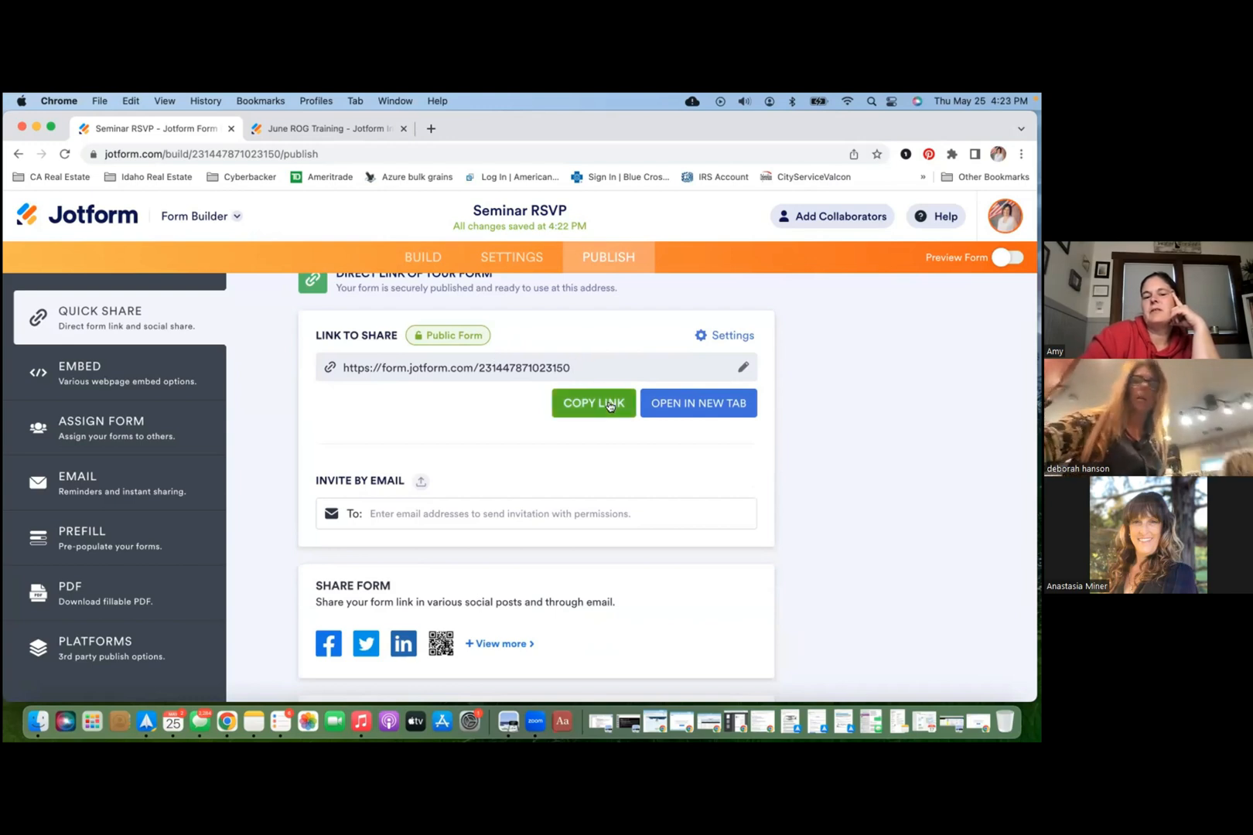
pyautogui.click(679, 410)
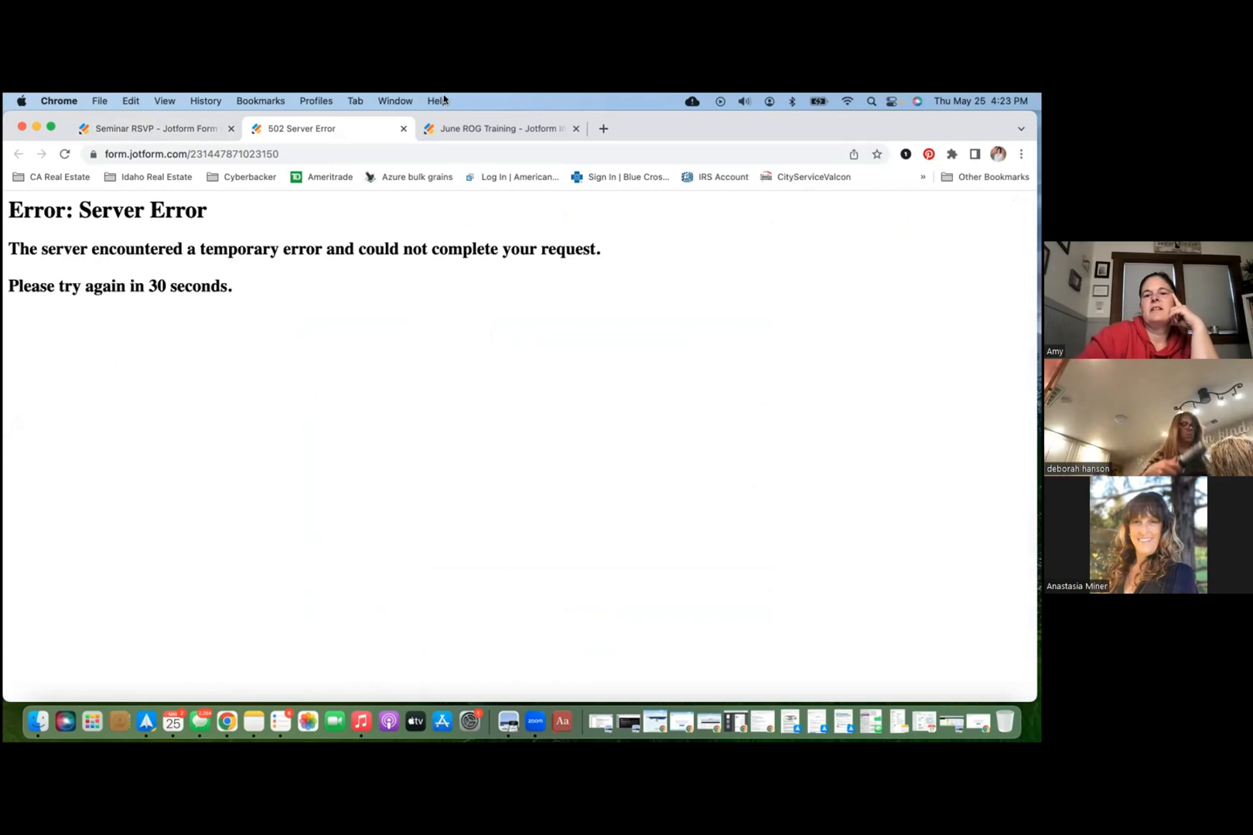
pyautogui.click(130, 133)
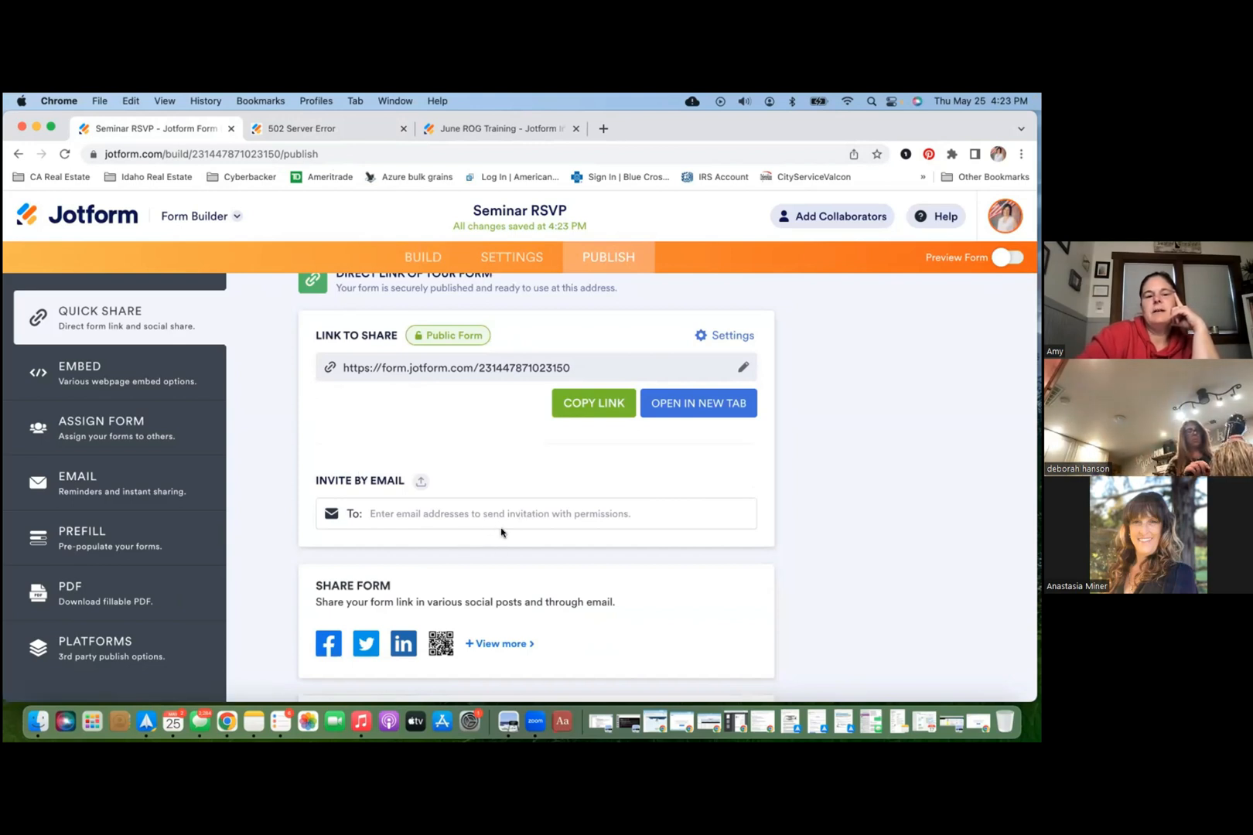
# Step: Examine the form's quick share options and the share link's access settings, permissions and options
pyautogui.scroll(1, 501, 532)
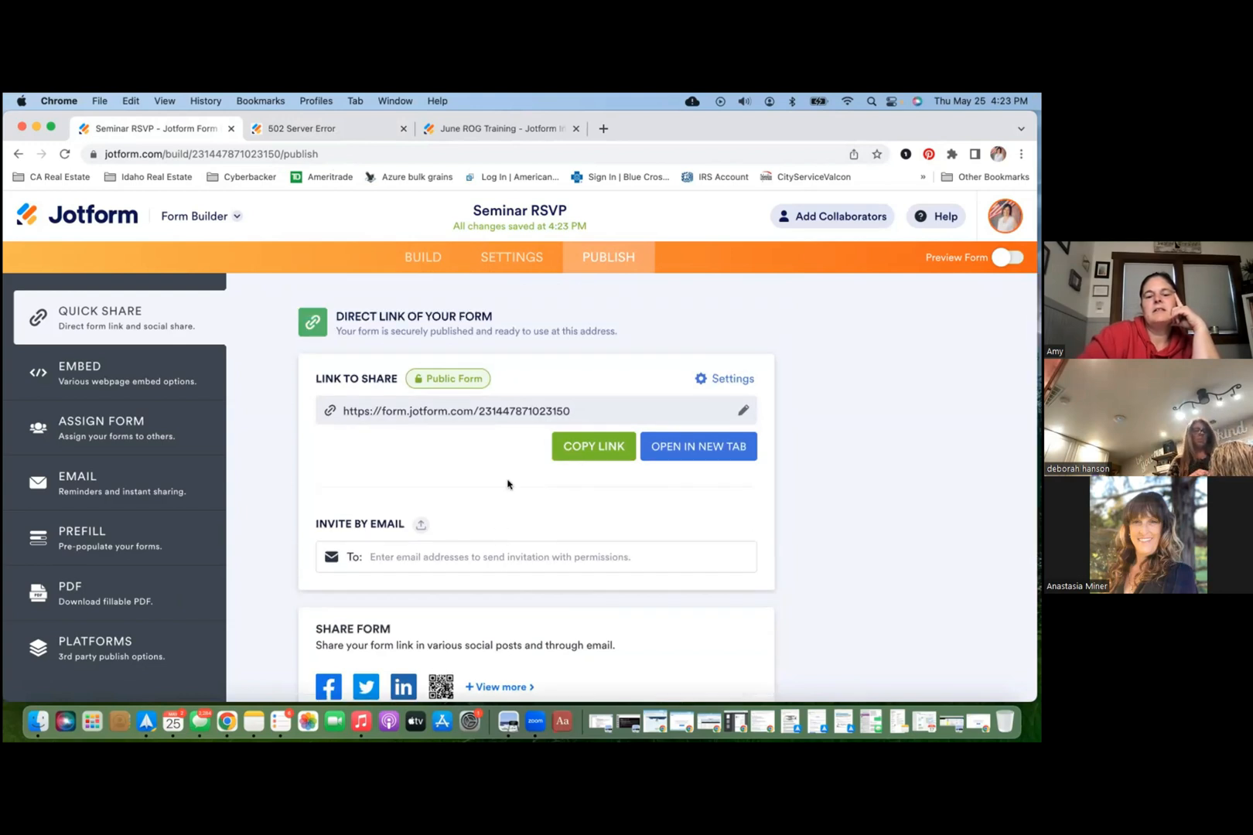
pyautogui.scroll(-2, 508, 483)
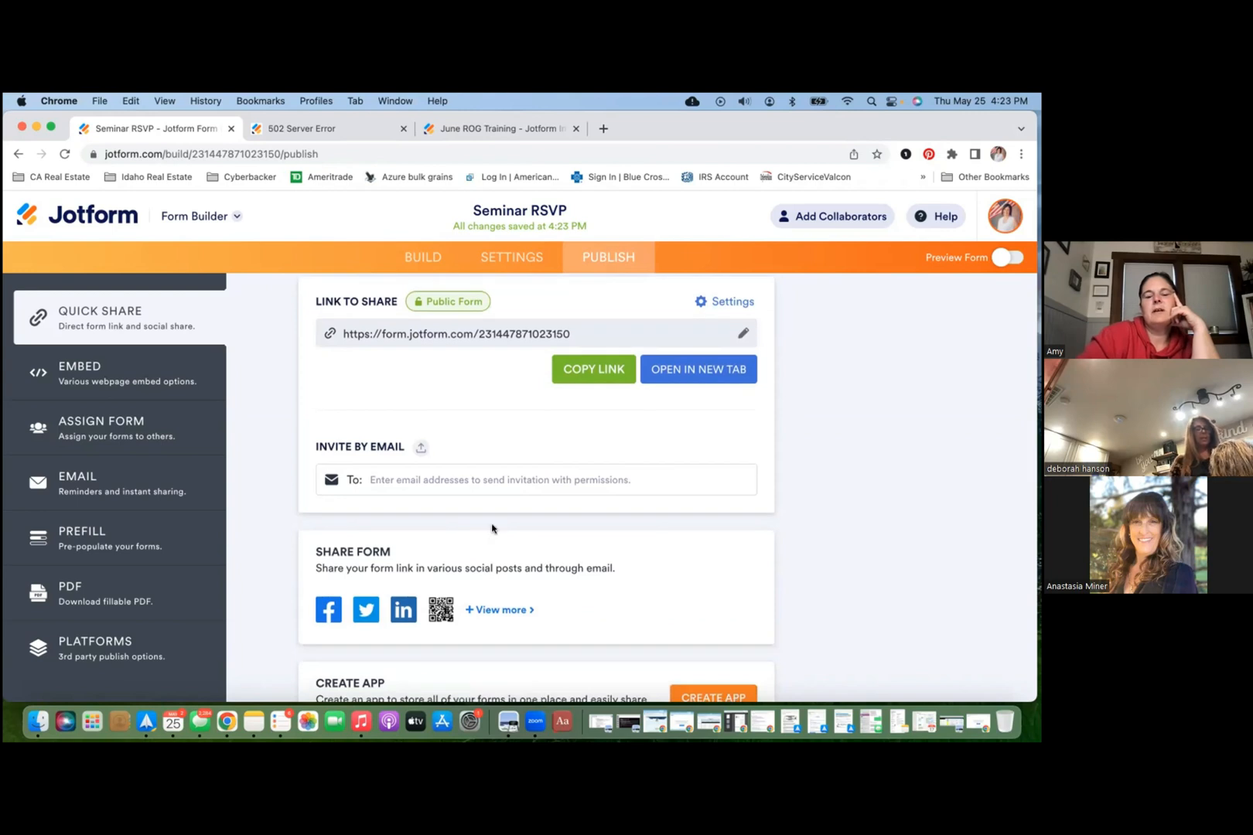
pyautogui.scroll(-3, 492, 528)
pyautogui.scroll(5, 492, 529)
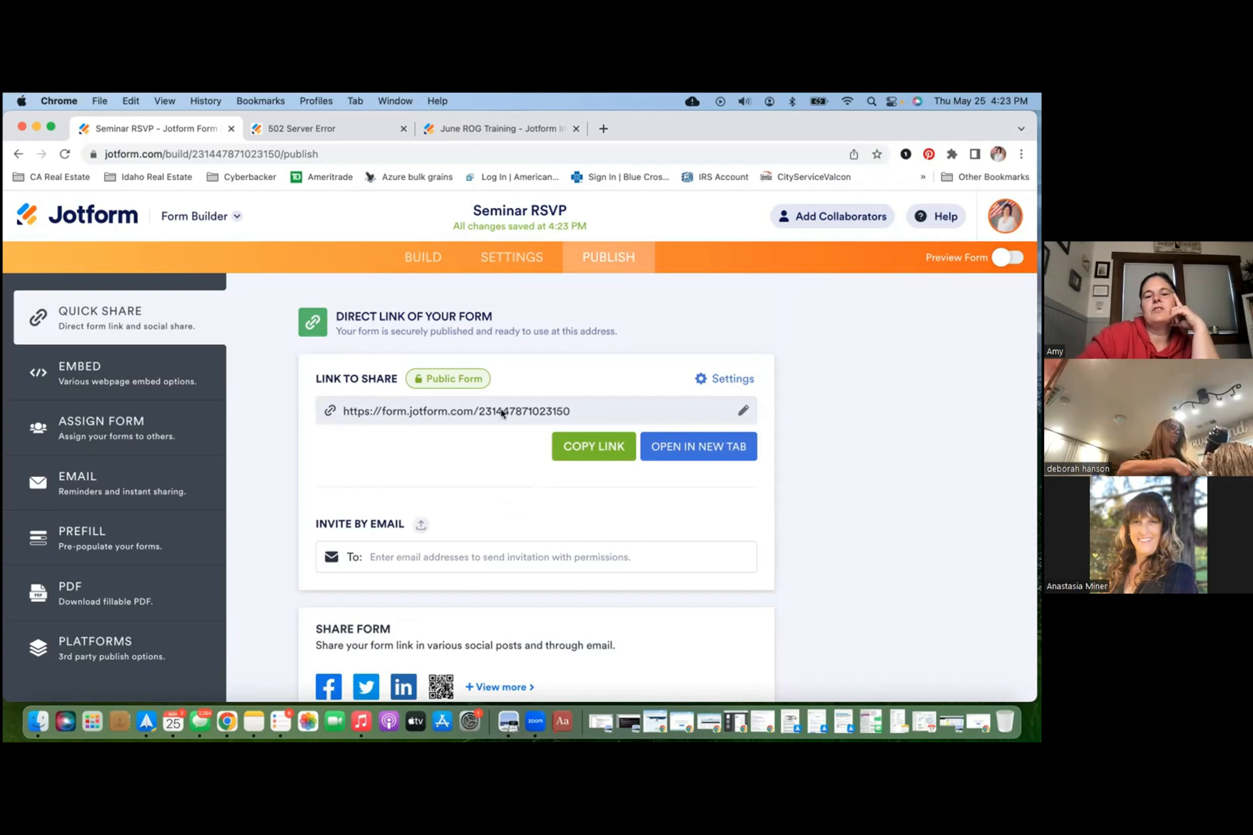
pyautogui.click(717, 379)
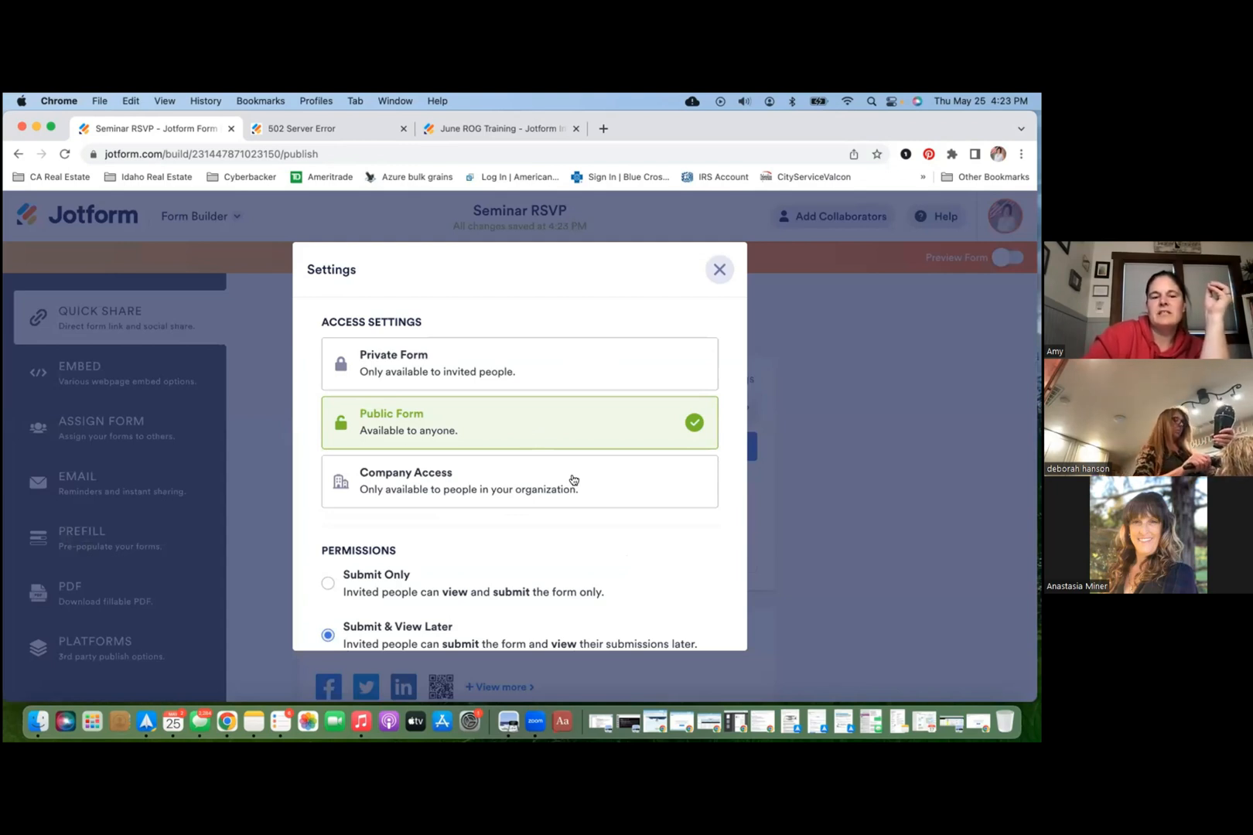
pyautogui.scroll(-1, 574, 480)
pyautogui.scroll(-5, 573, 480)
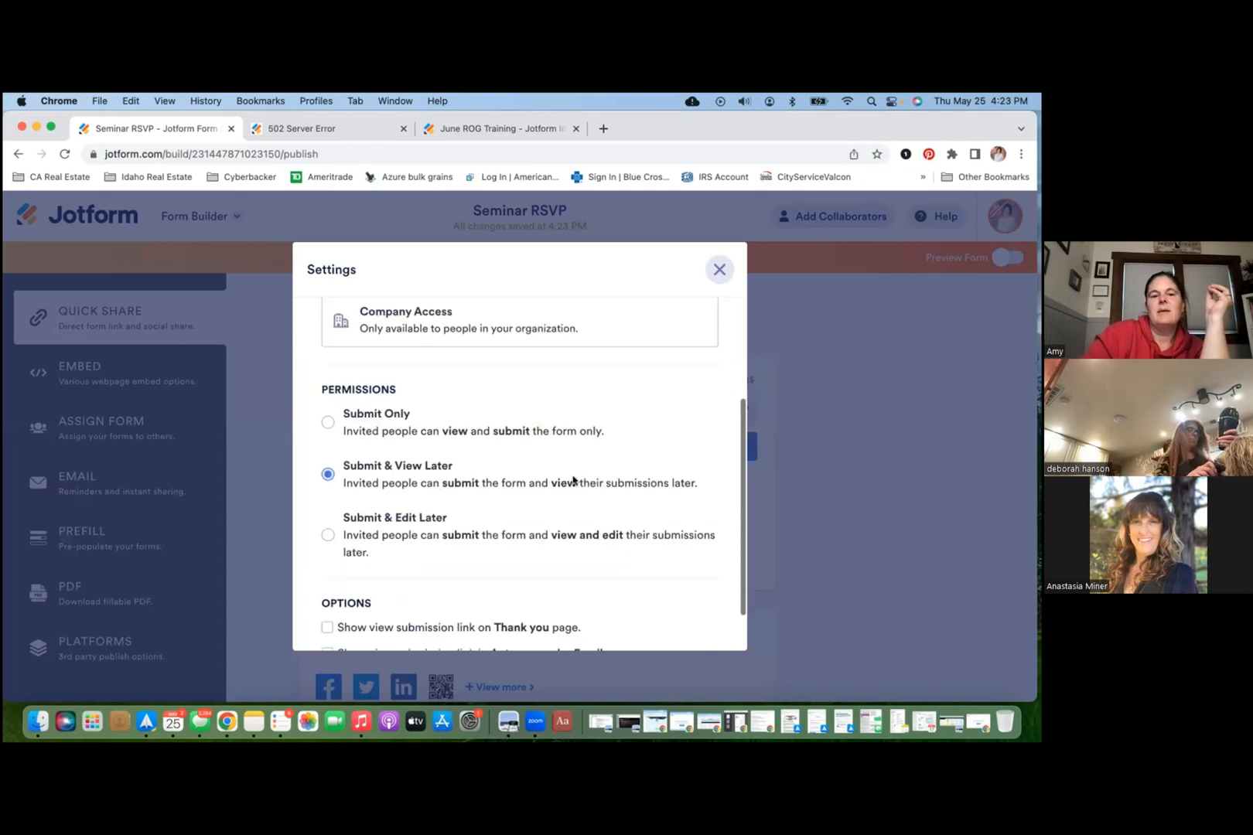
pyautogui.scroll(-1, 526, 448)
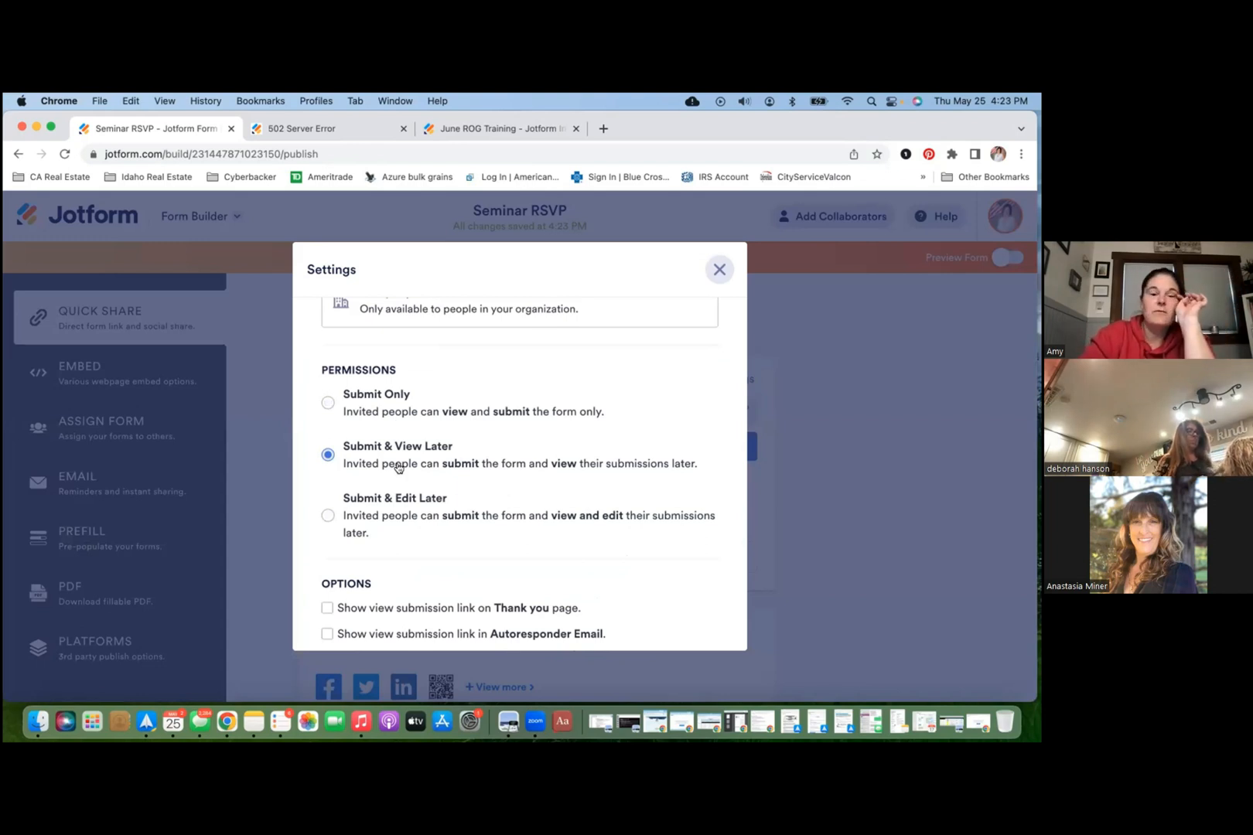
# Step: Enable the view submission link on the Thank you page and in the Autoresponder Email, and set the link's permission to Submit Only
pyautogui.click(325, 404)
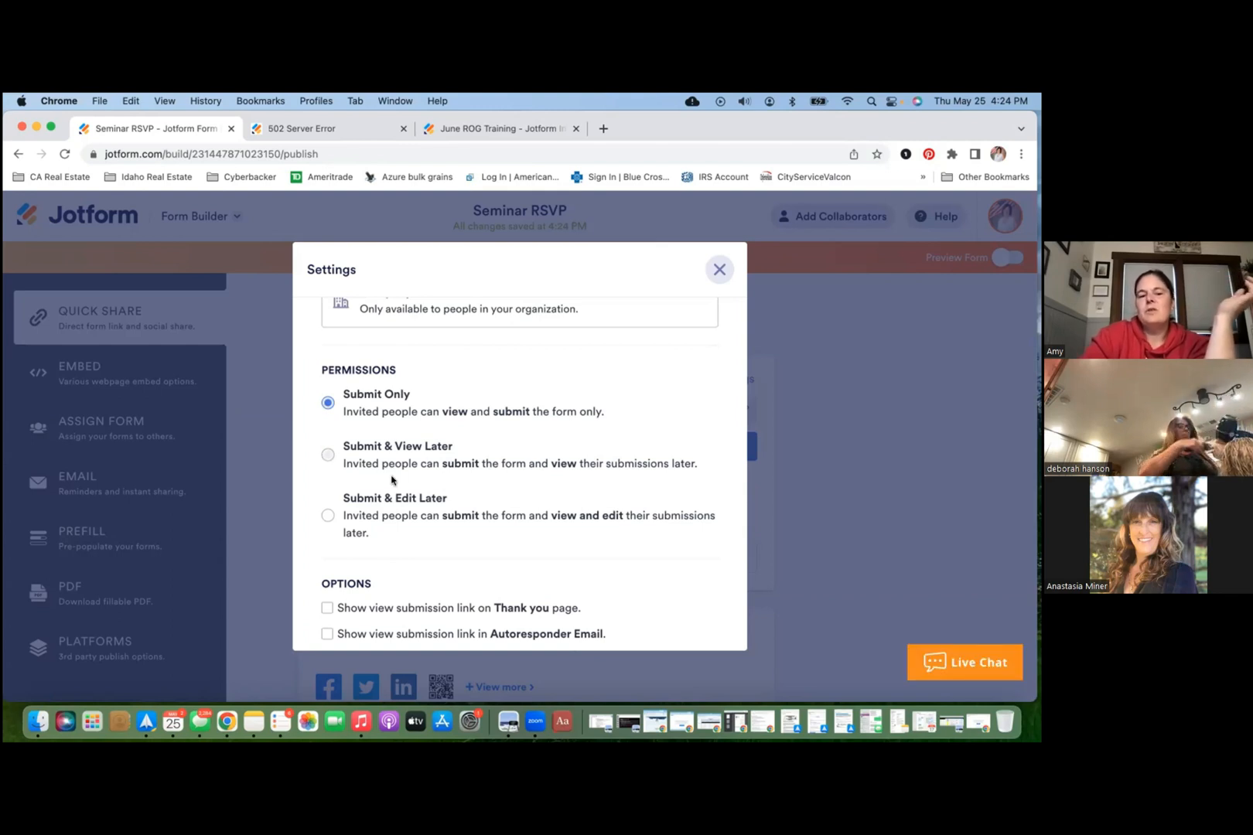
pyautogui.click(328, 514)
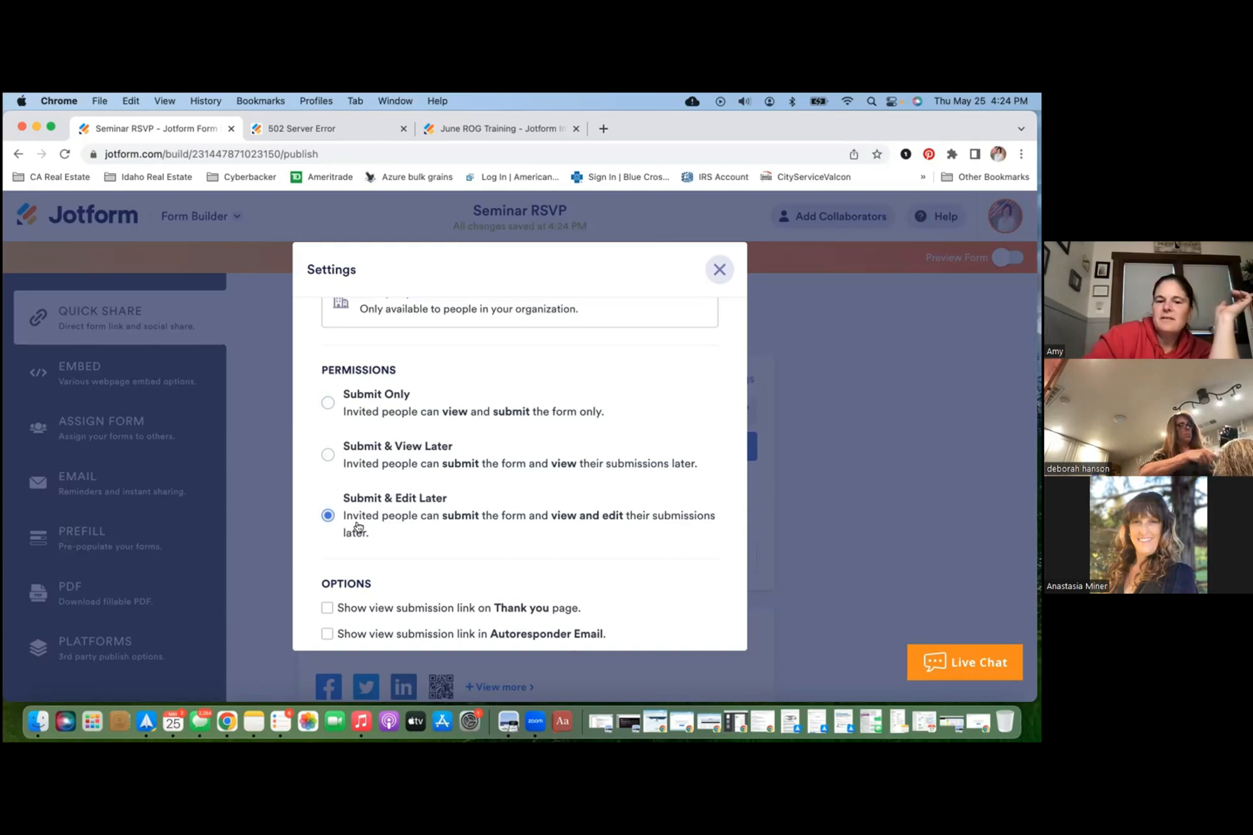
pyautogui.scroll(-1, 356, 527)
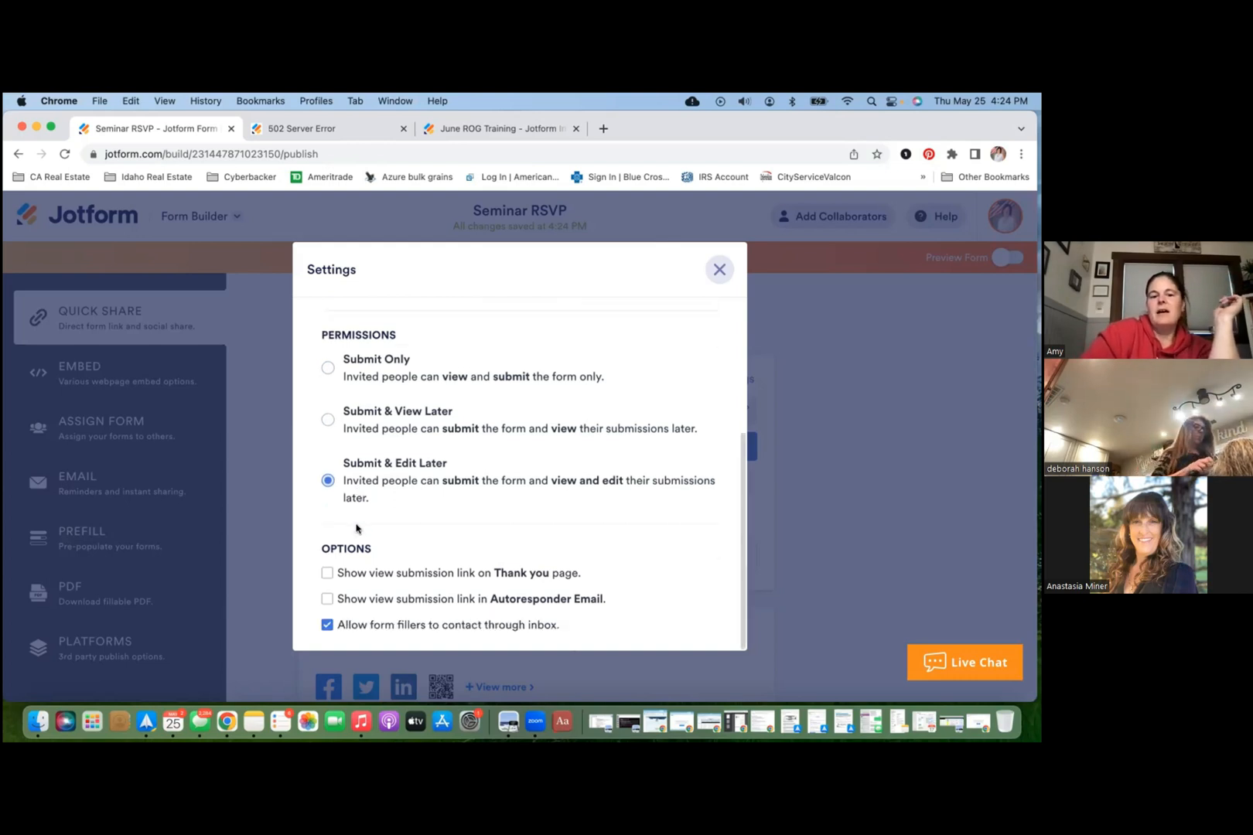
pyautogui.click(331, 579)
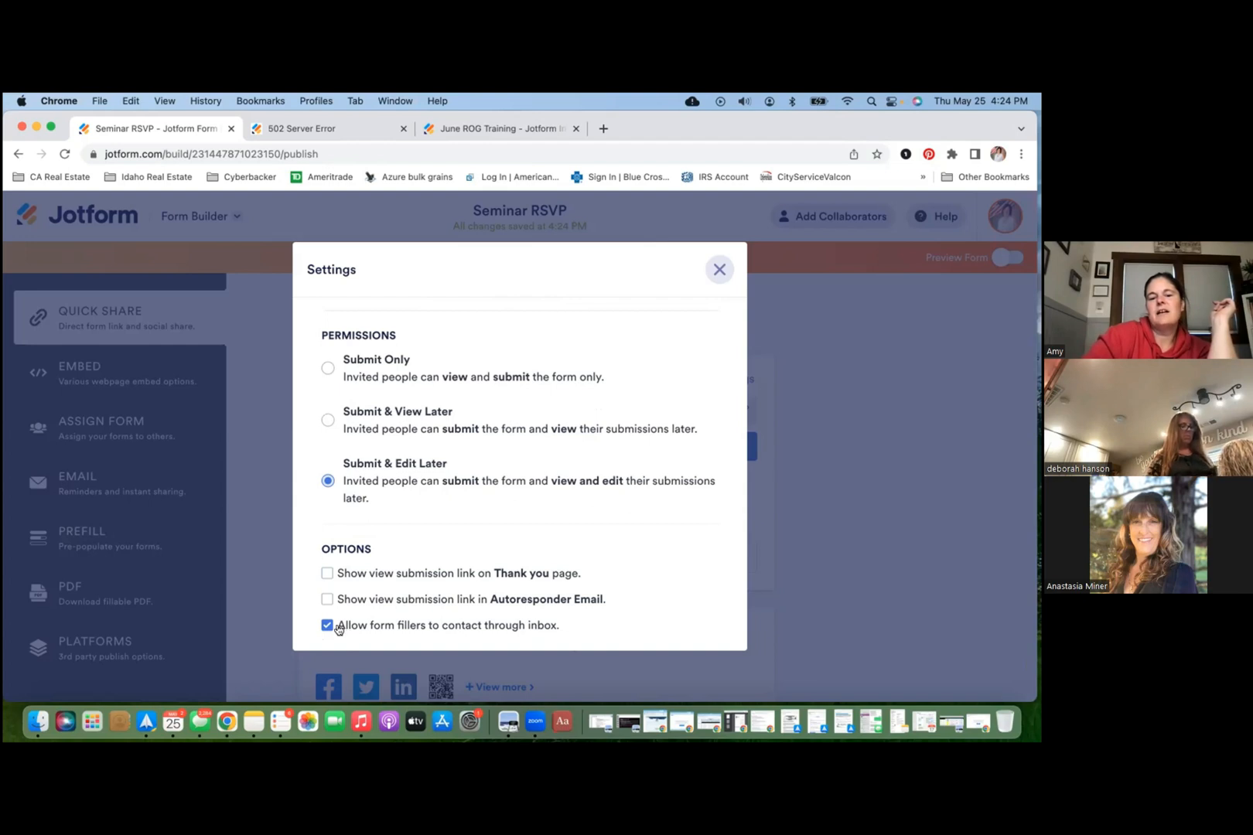
pyautogui.click(327, 600)
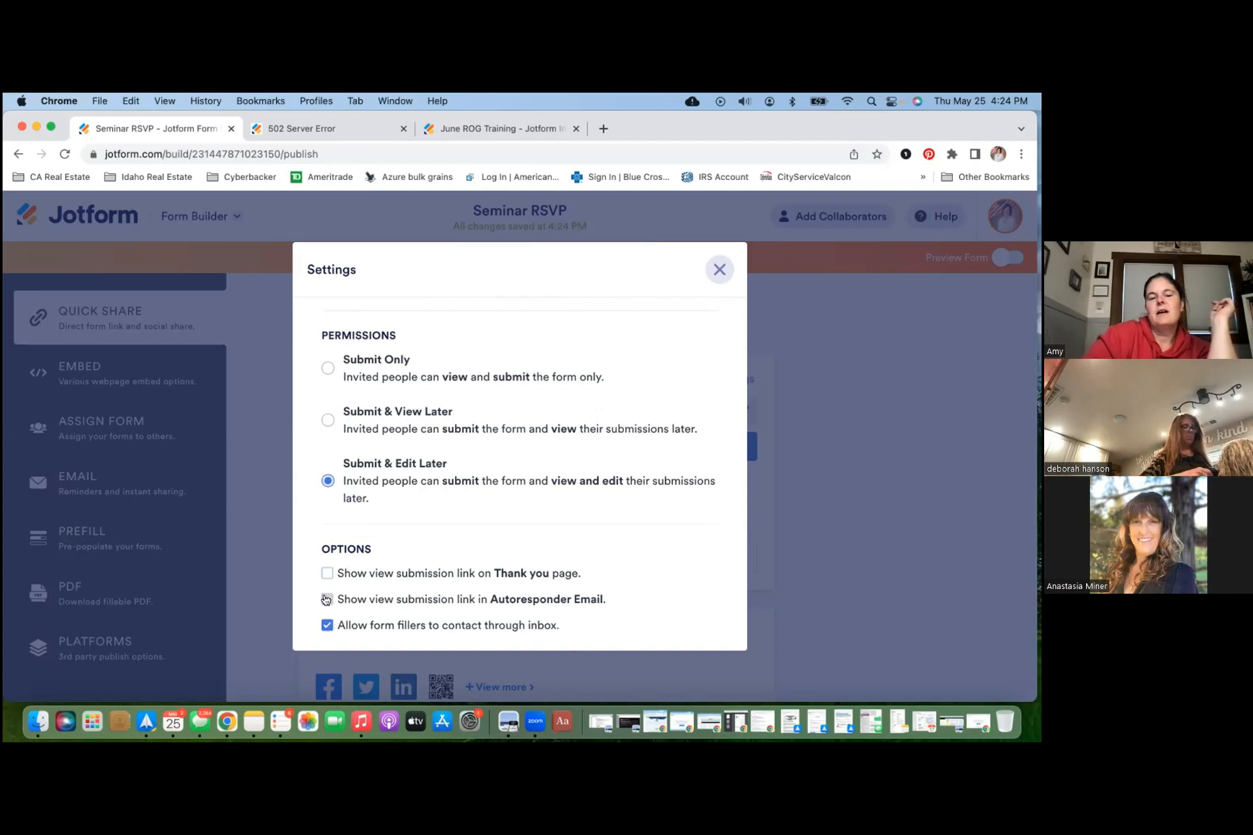
pyautogui.click(327, 574)
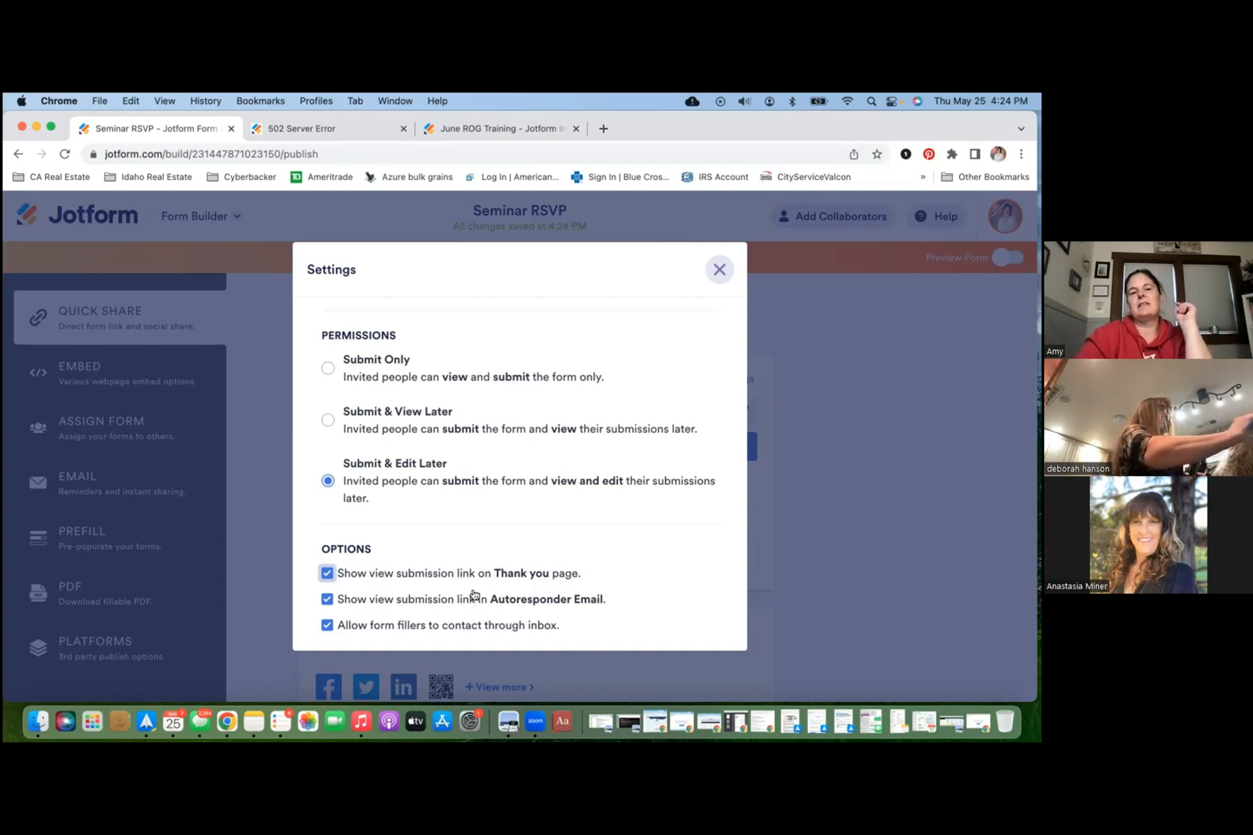
pyautogui.click(328, 368)
pyautogui.click(718, 271)
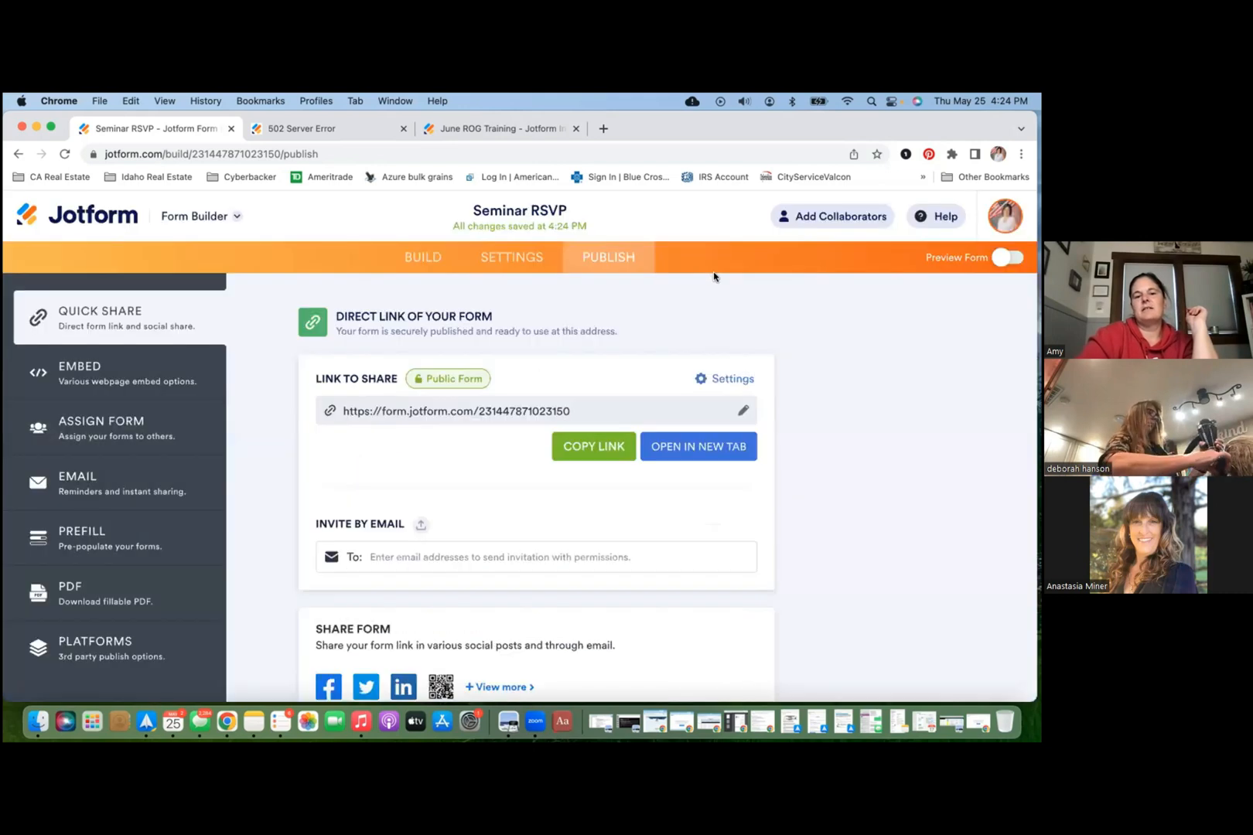
# Step: Leave the publishing page for the My Forms list and reopen the Seminar RSVP form for editing
pyautogui.scroll(-5, 513, 534)
pyautogui.scroll(3, 515, 533)
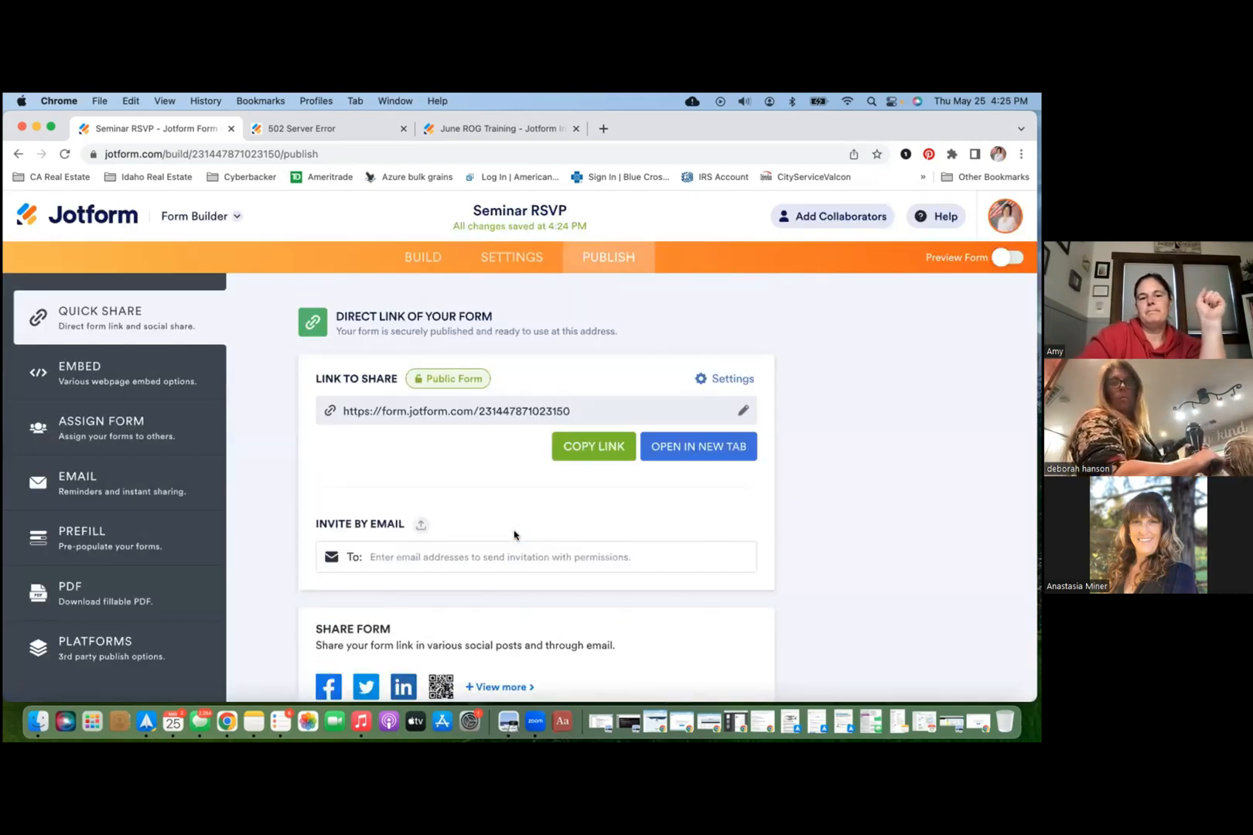
pyautogui.click(110, 222)
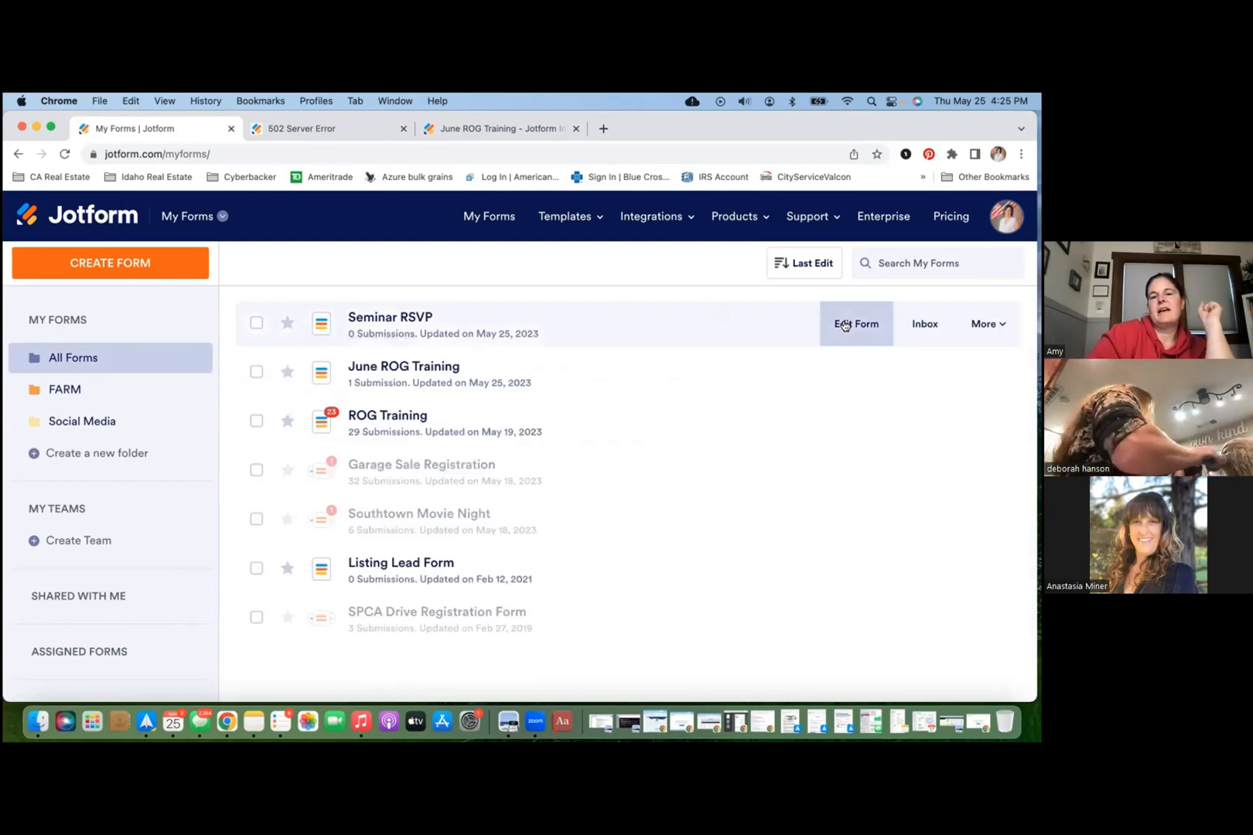
pyautogui.click(844, 326)
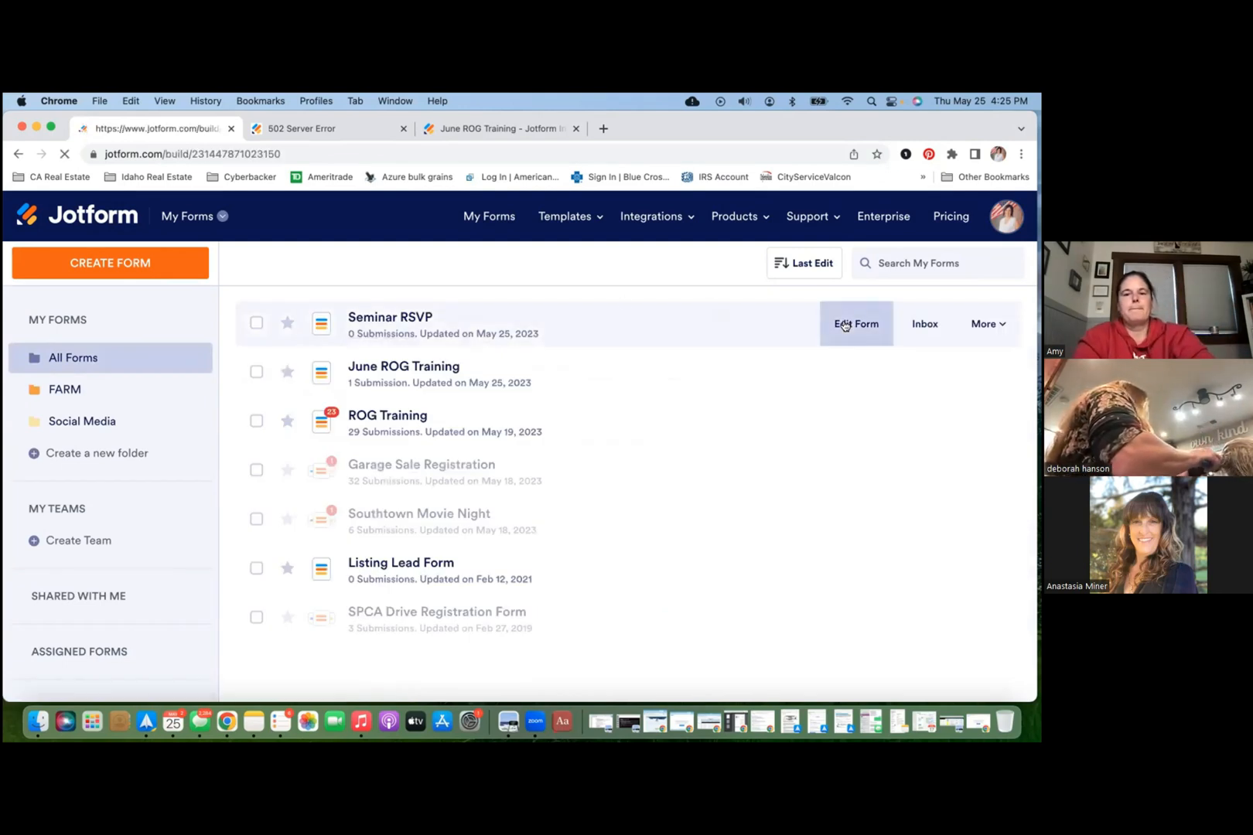
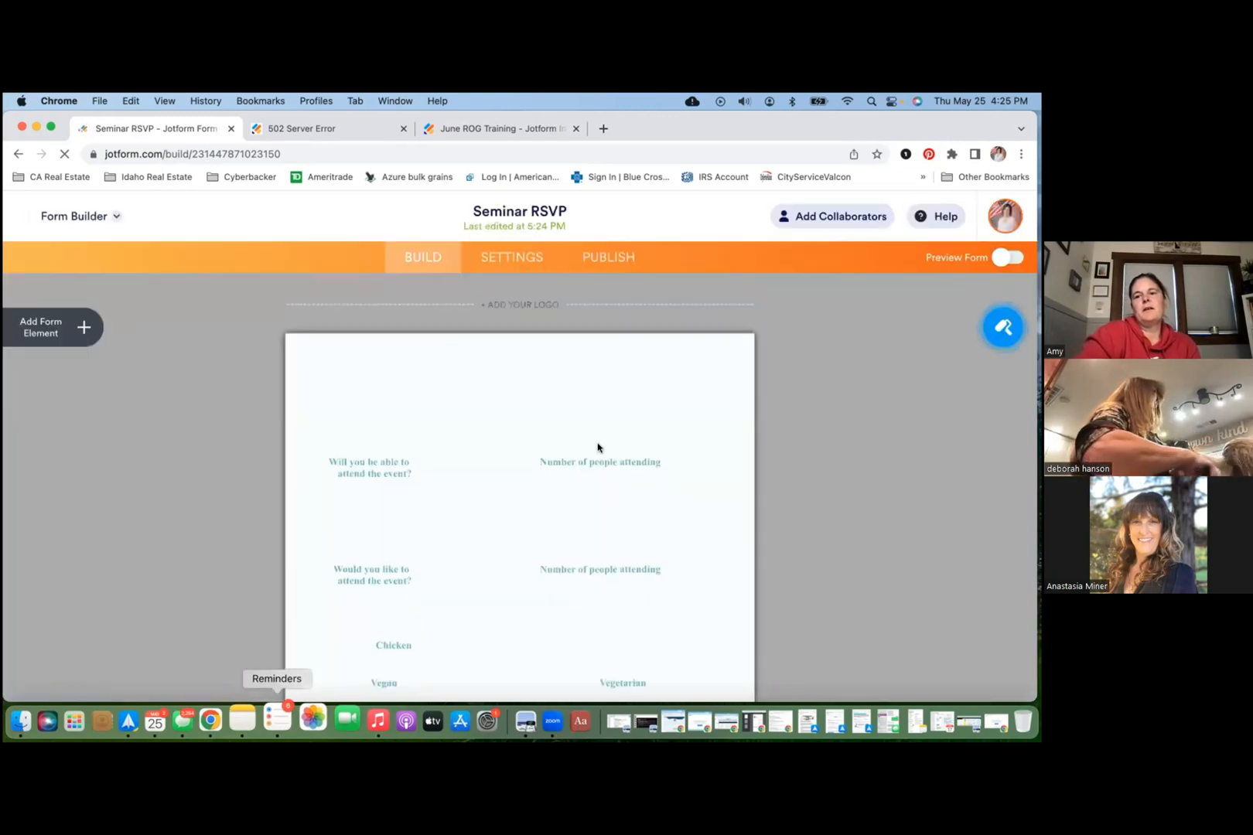
# Step: Open the form designer, apply the blue color scheme with page color #8FBDFD, and view the style settings
pyautogui.click(1002, 329)
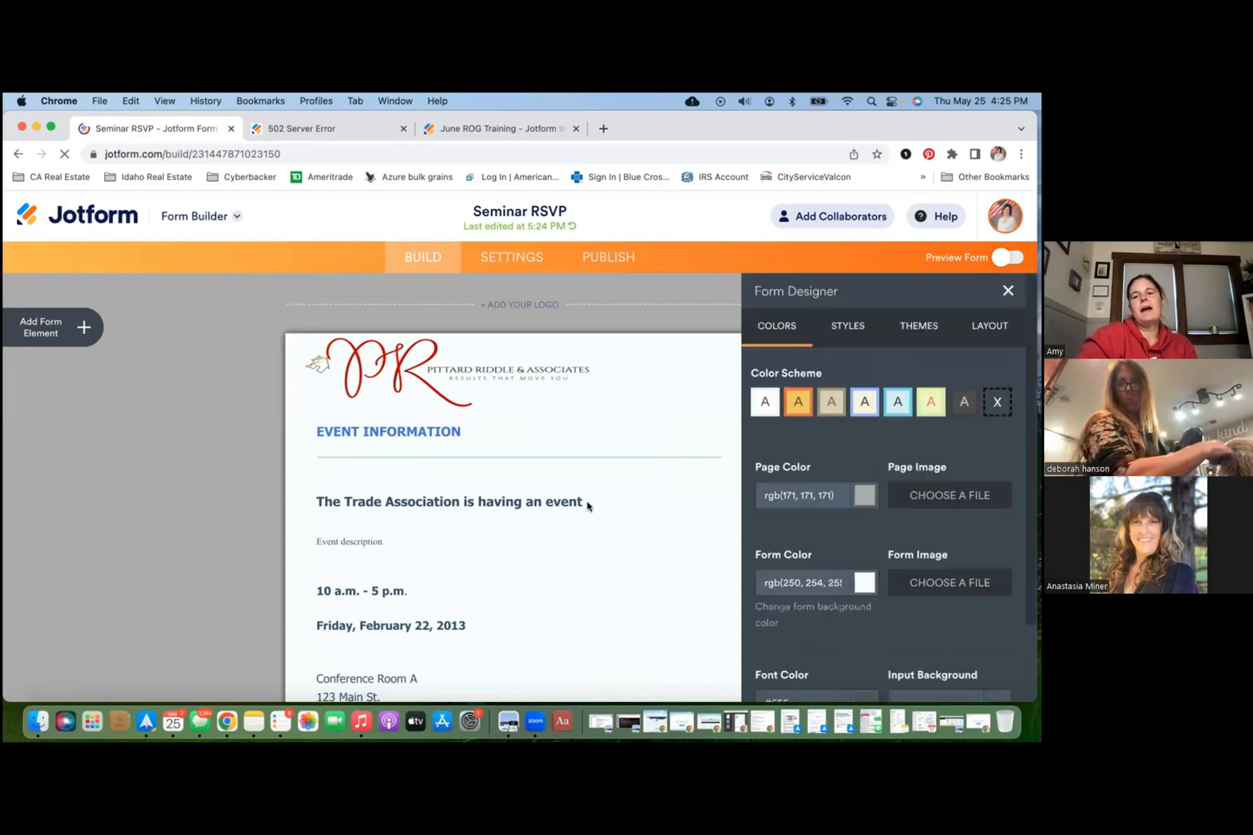
pyautogui.click(866, 408)
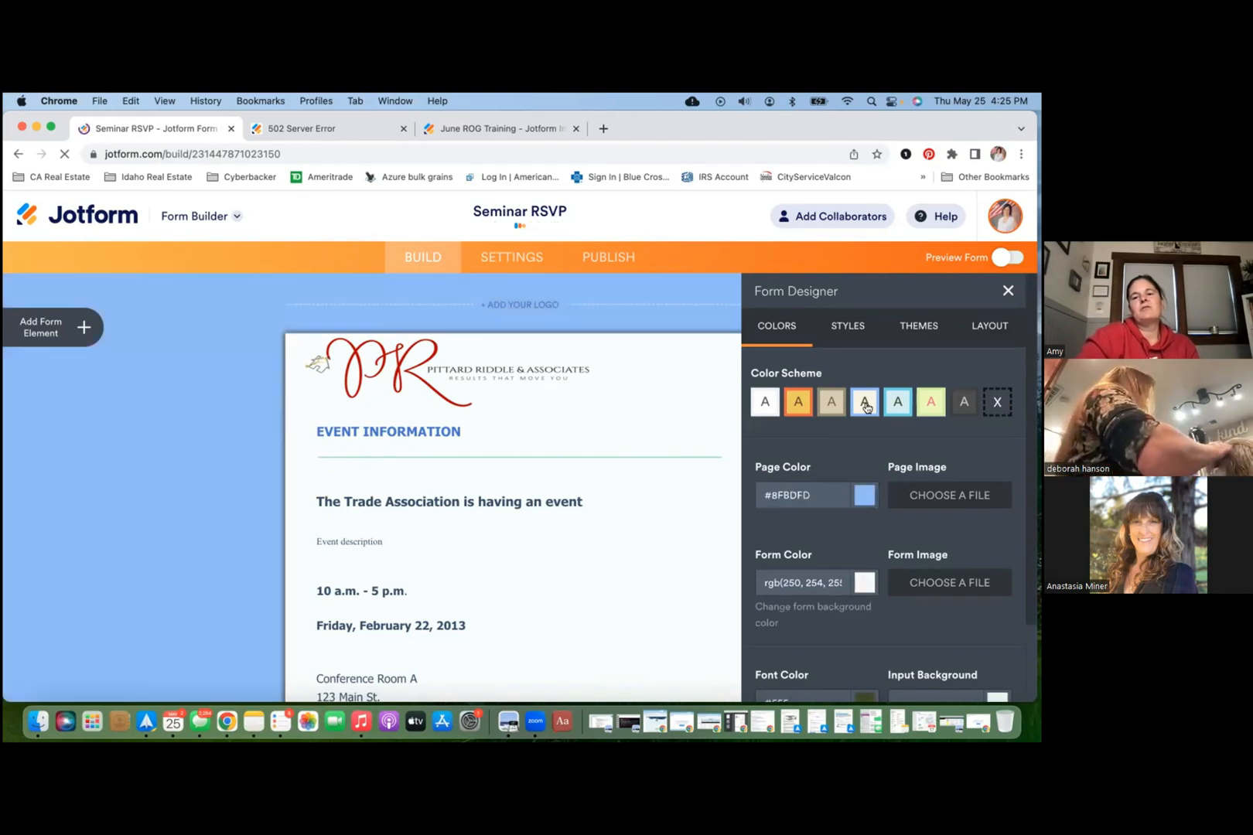
pyautogui.click(854, 327)
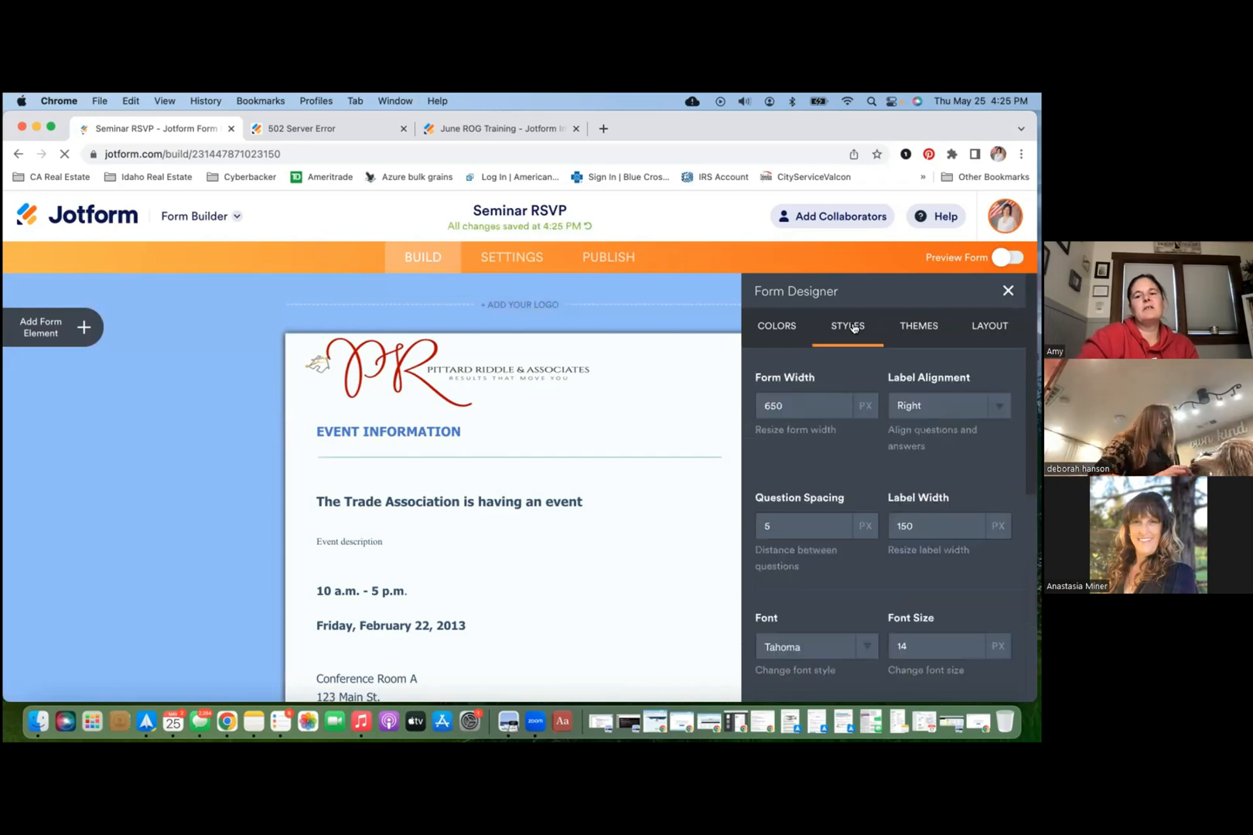
# Step: Apply the Clever Colorful theme from the featured themes to the form
pyautogui.click(919, 327)
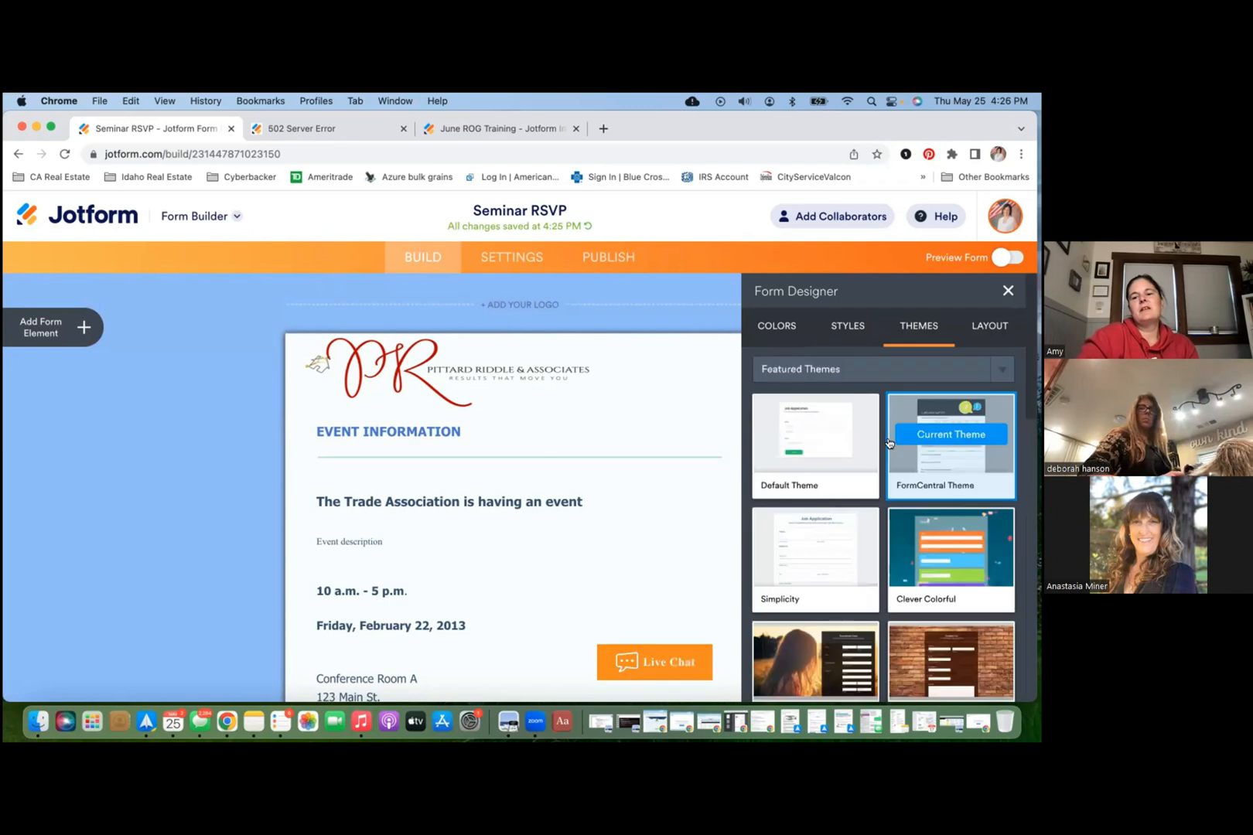
pyautogui.scroll(-1, 930, 543)
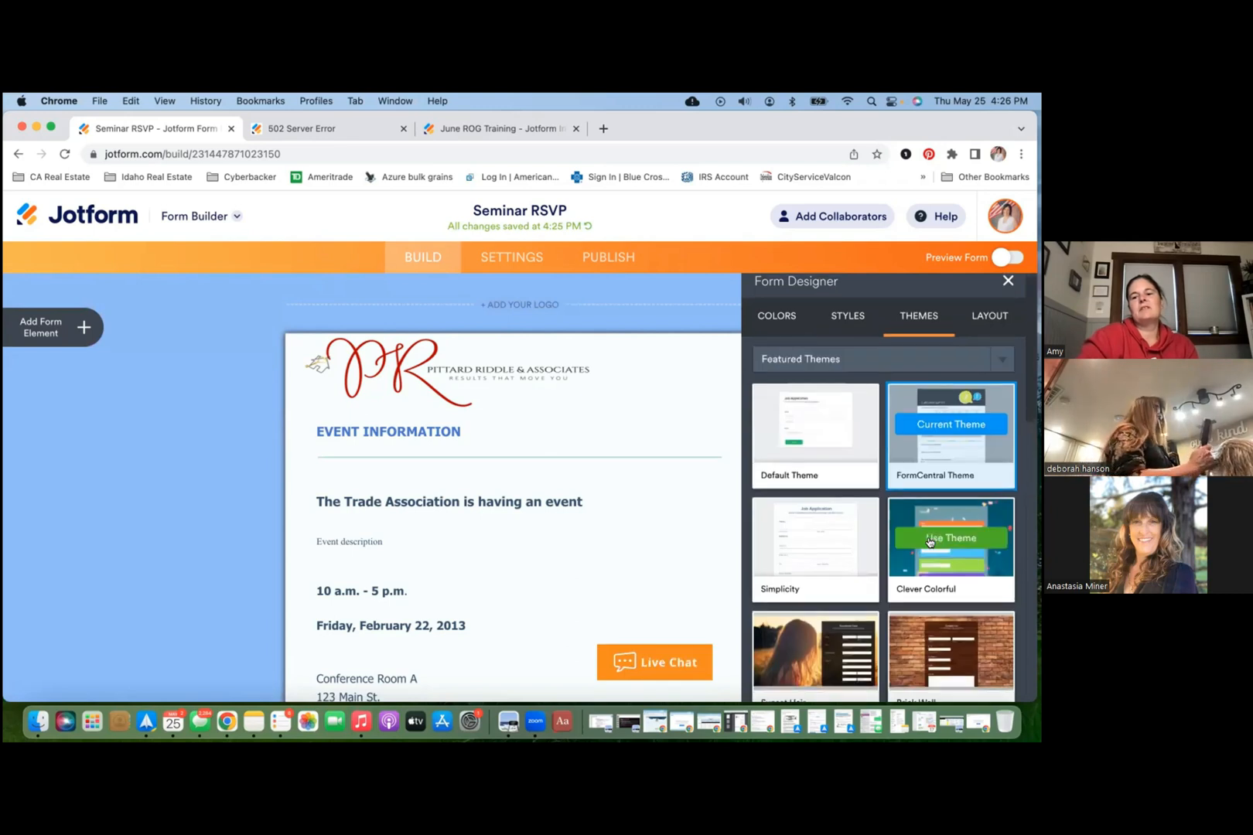
pyautogui.click(930, 541)
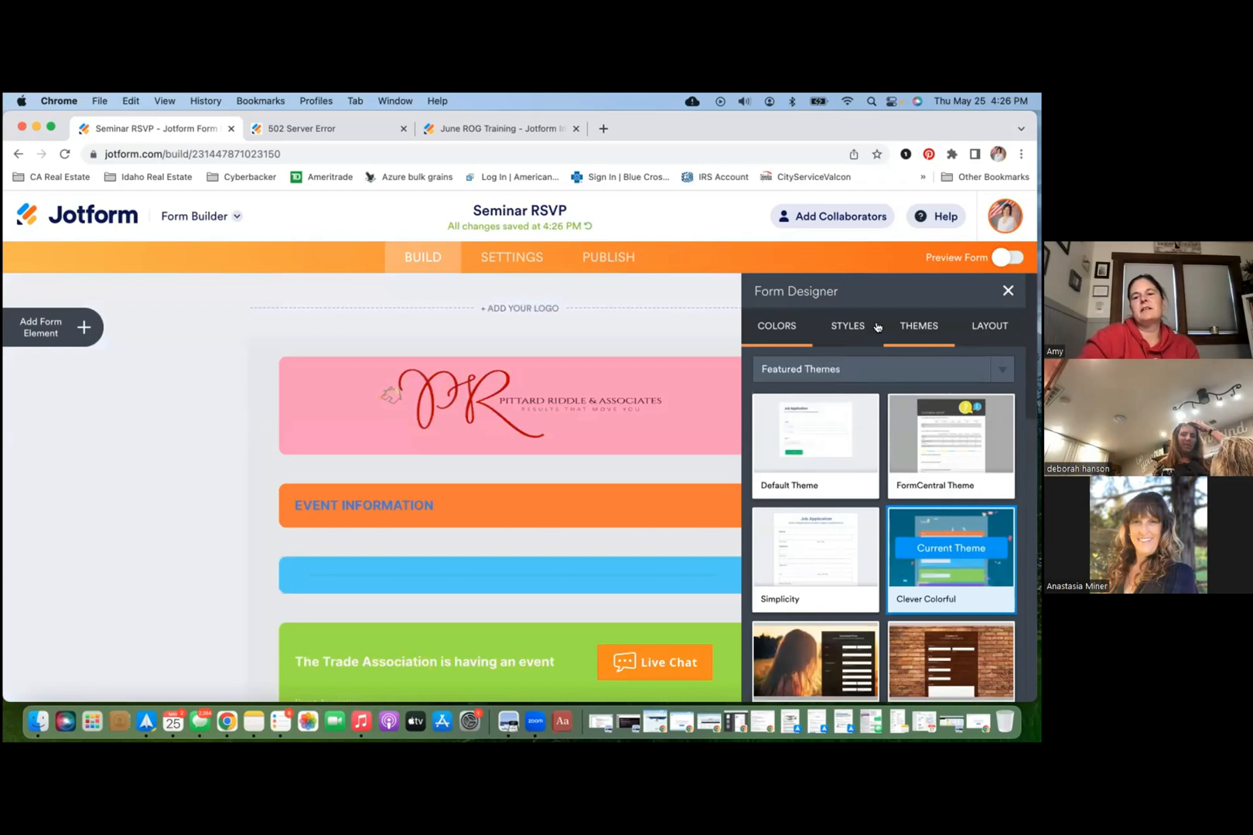
# Step: View the layout options and remove the theme's page image, 121300_clever-colorful-bg.jpg, in the color settings
pyautogui.click(977, 329)
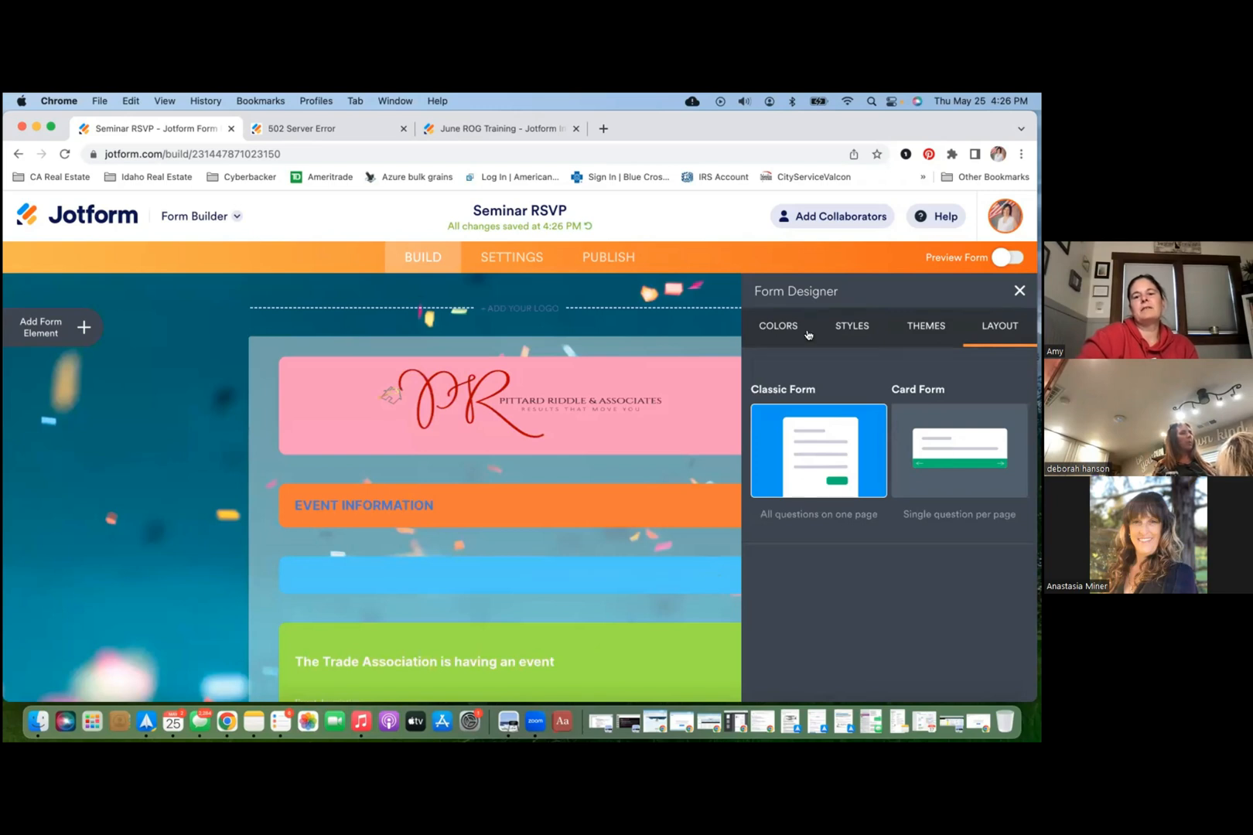
pyautogui.click(790, 327)
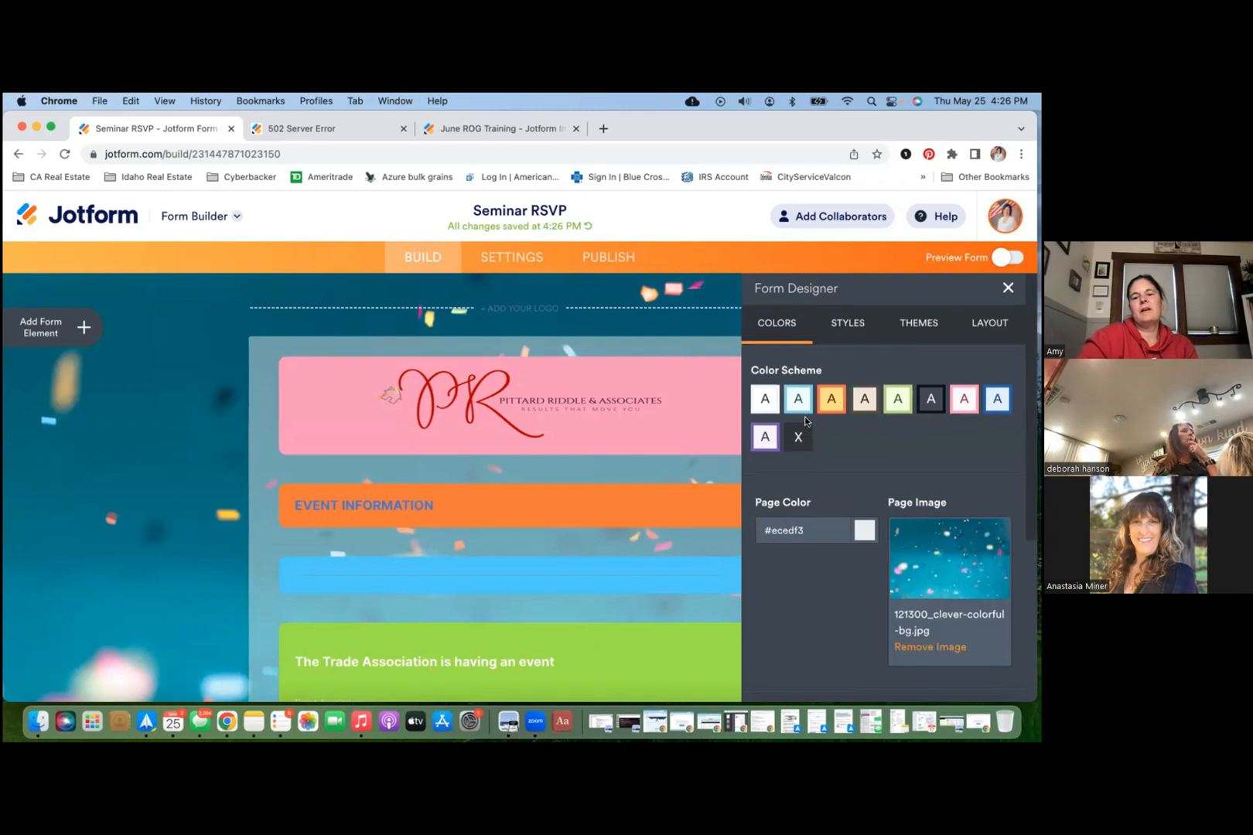
pyautogui.scroll(-5, 805, 433)
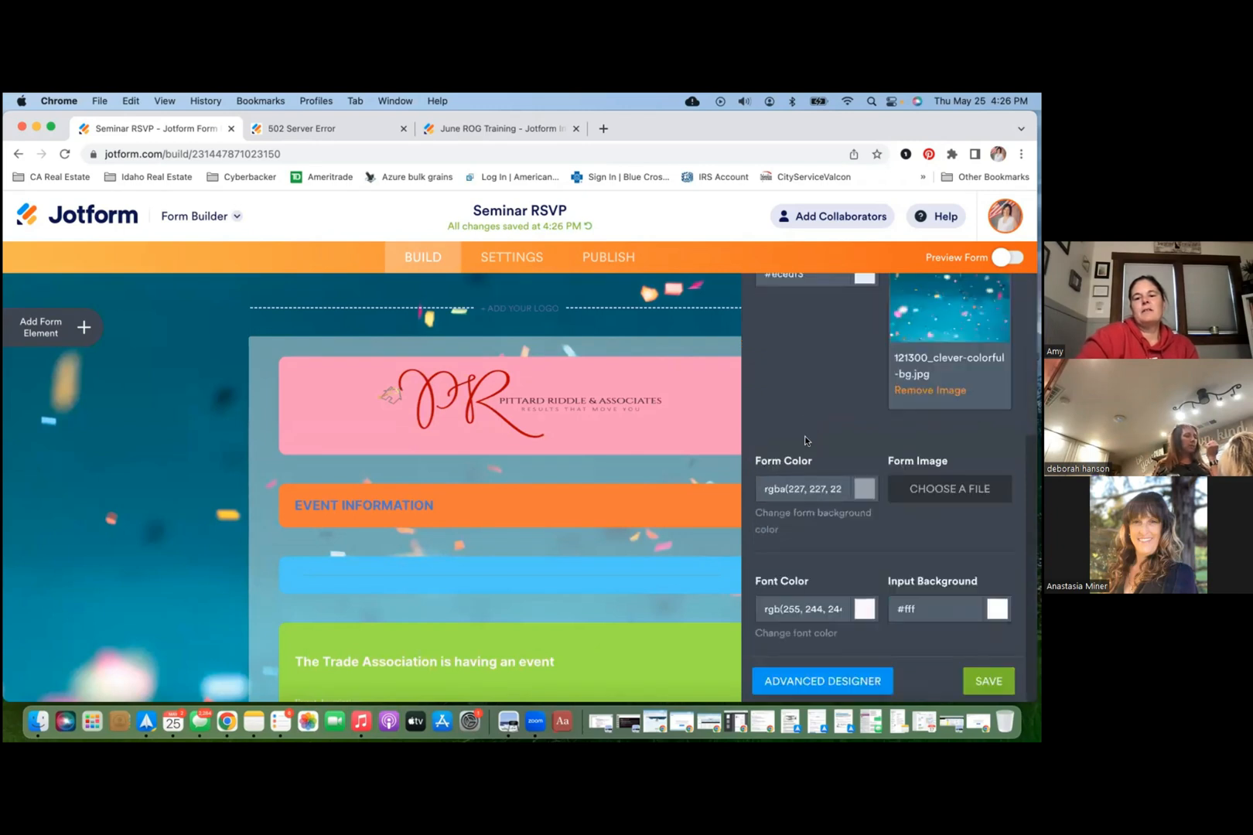
pyautogui.scroll(3, 861, 464)
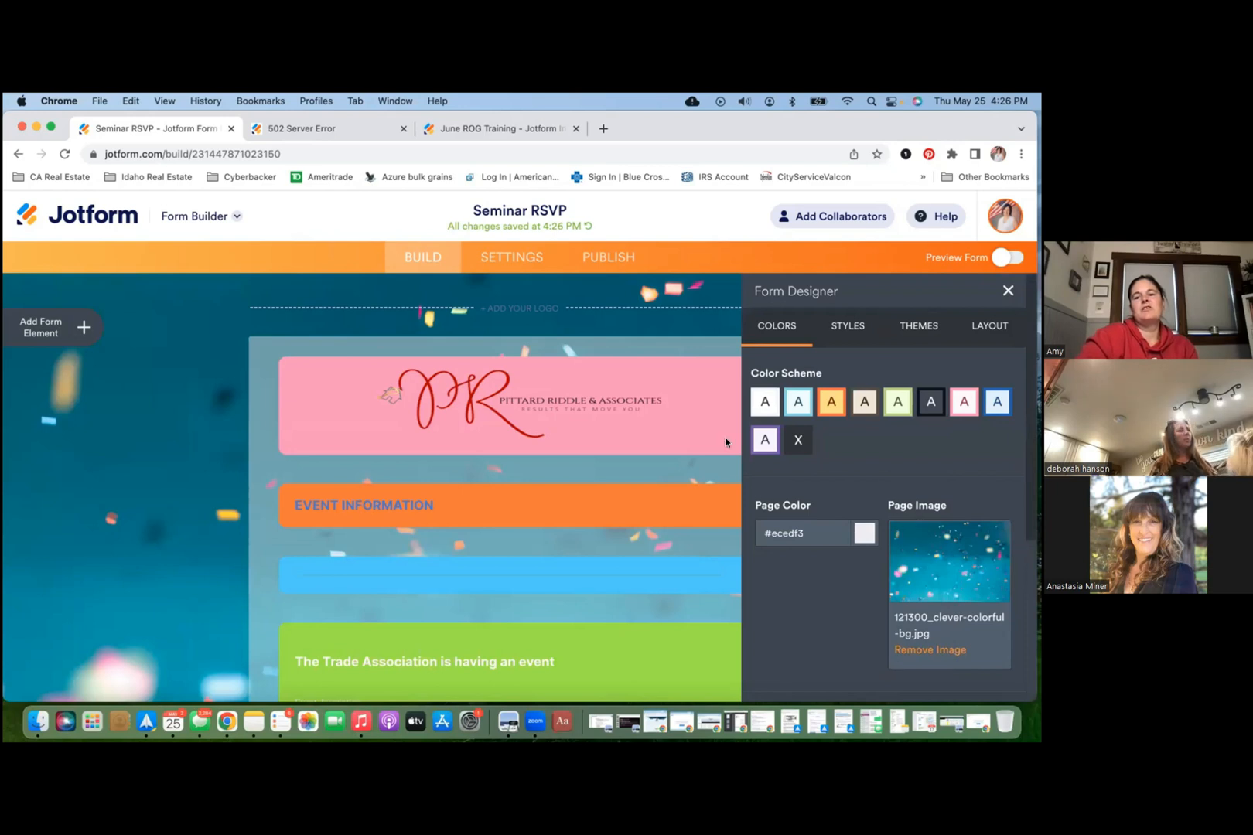
pyautogui.scroll(-3, 936, 493)
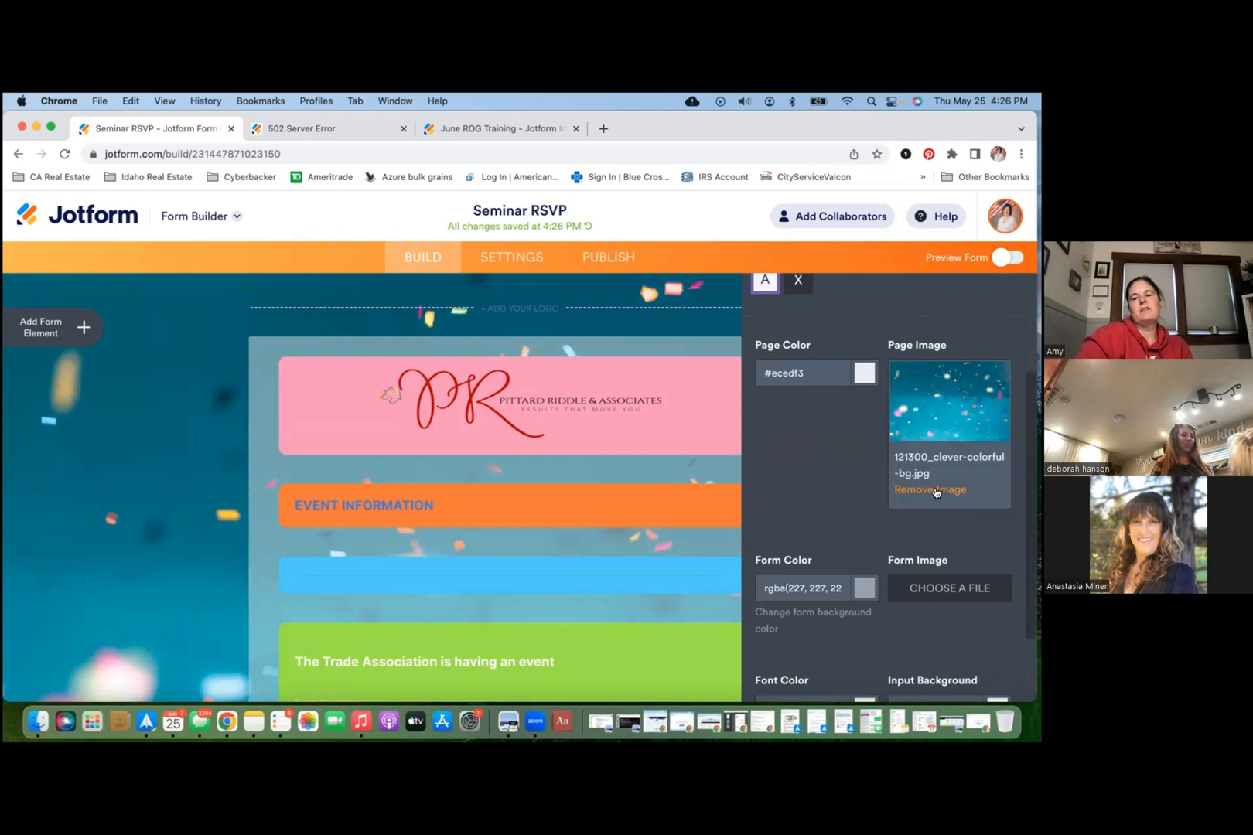
pyautogui.click(934, 490)
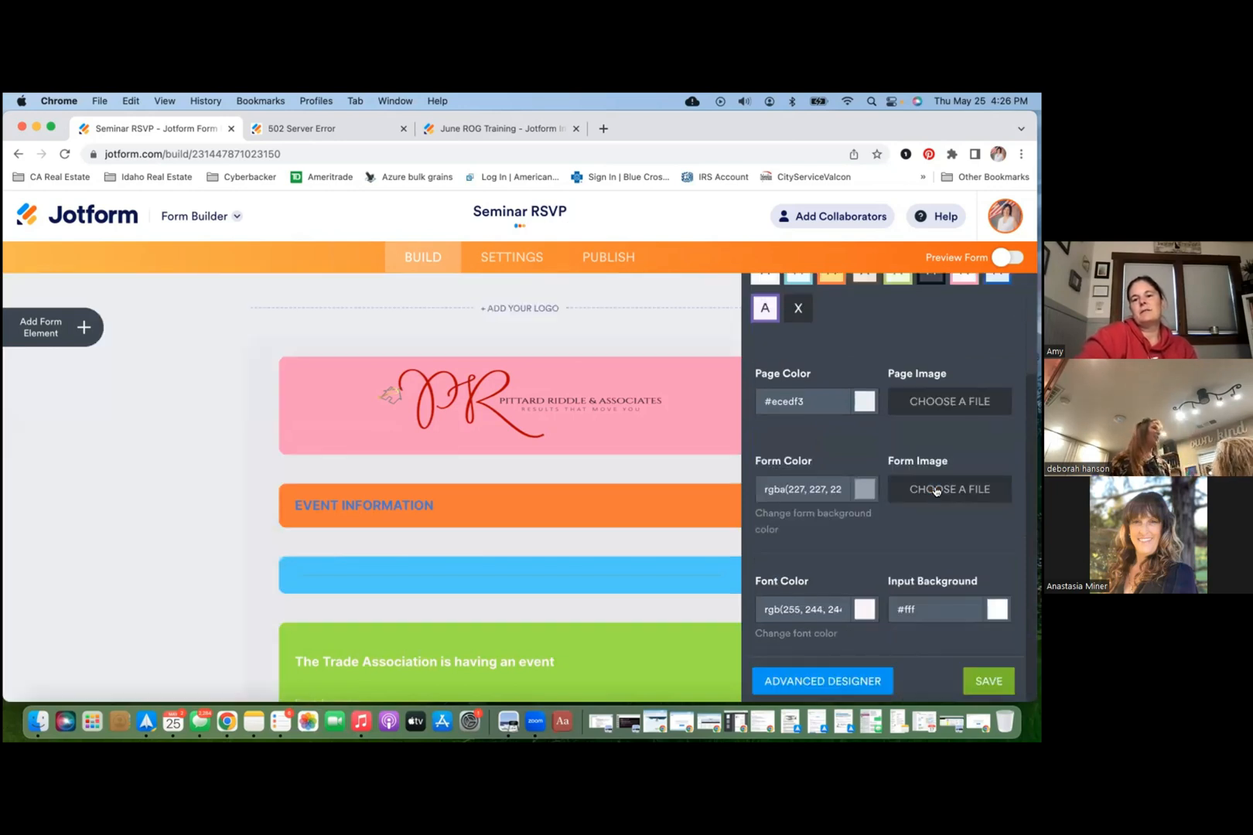
# Step: Upload the file "quotes .jpeg" from Downloads as the form image
pyautogui.click(936, 491)
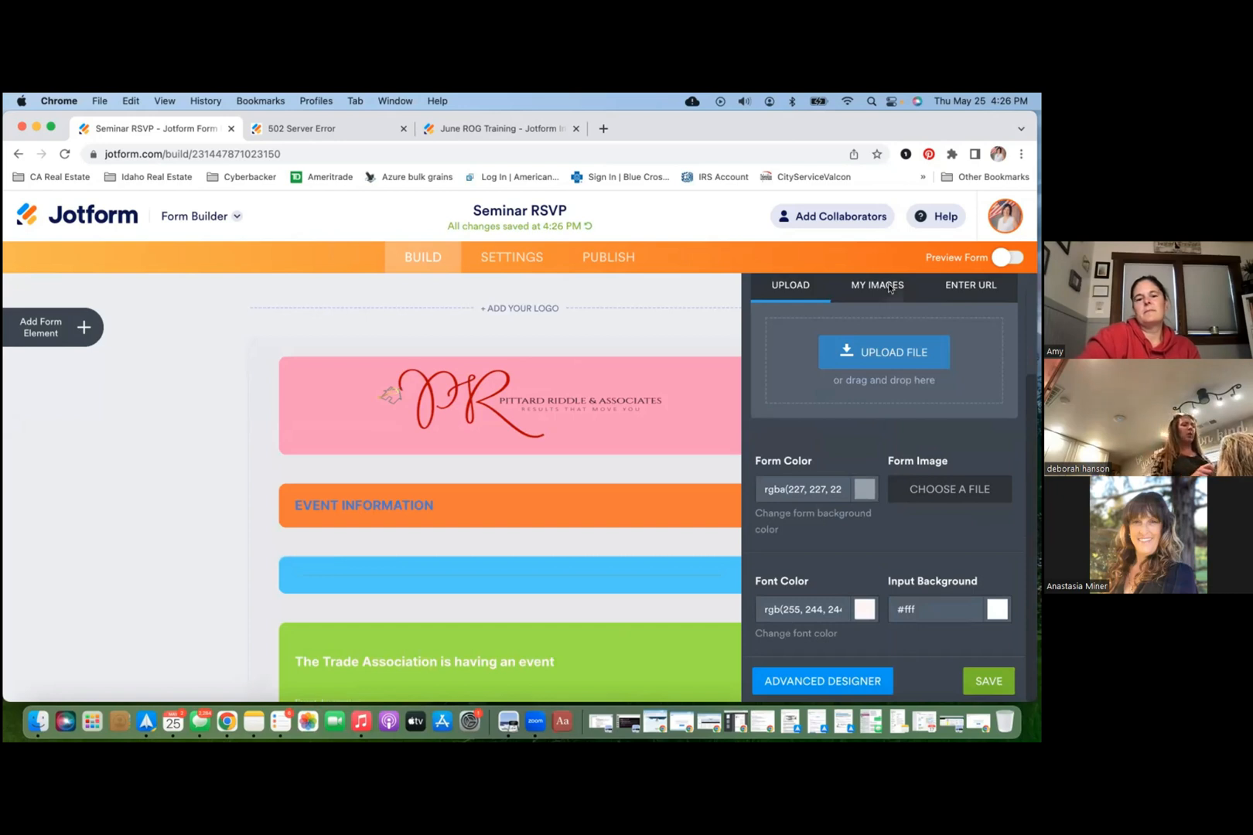
pyautogui.click(884, 352)
pyautogui.scroll(-1, 419, 457)
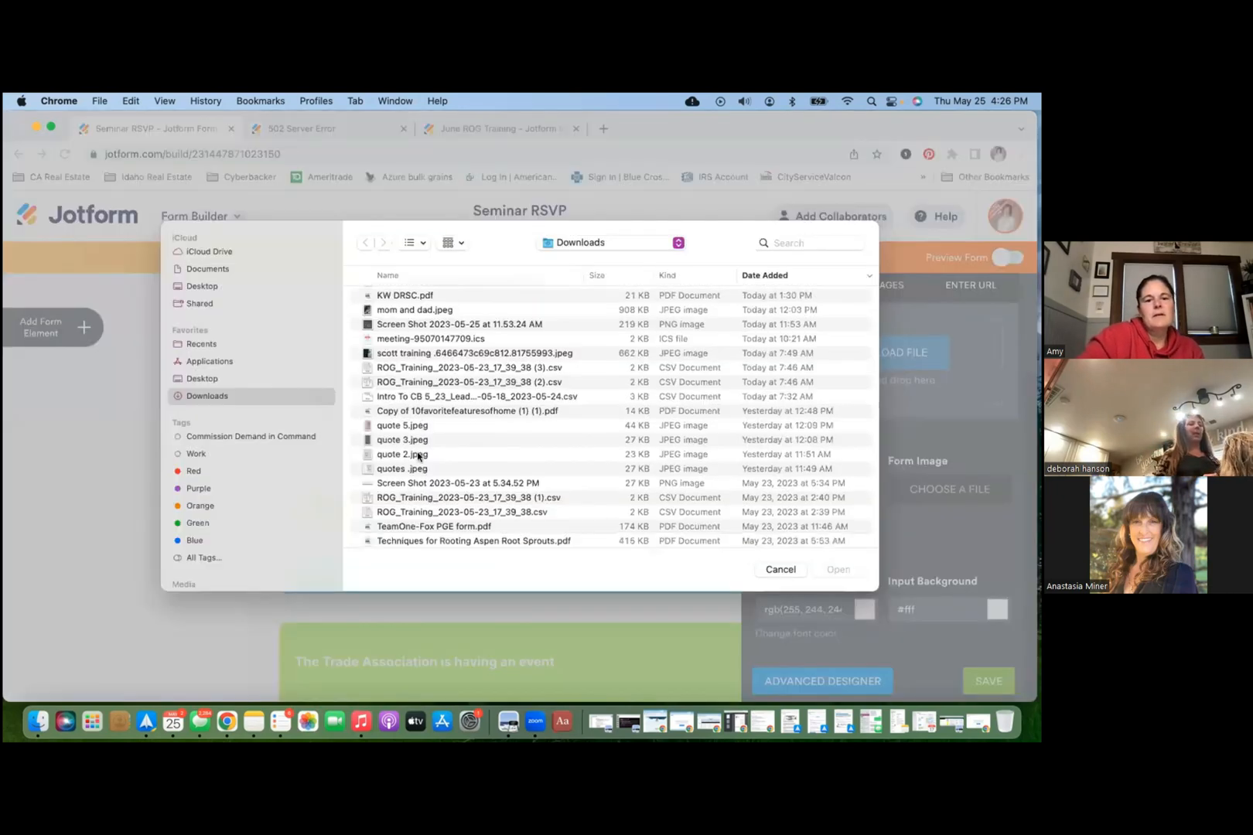
pyautogui.click(414, 470)
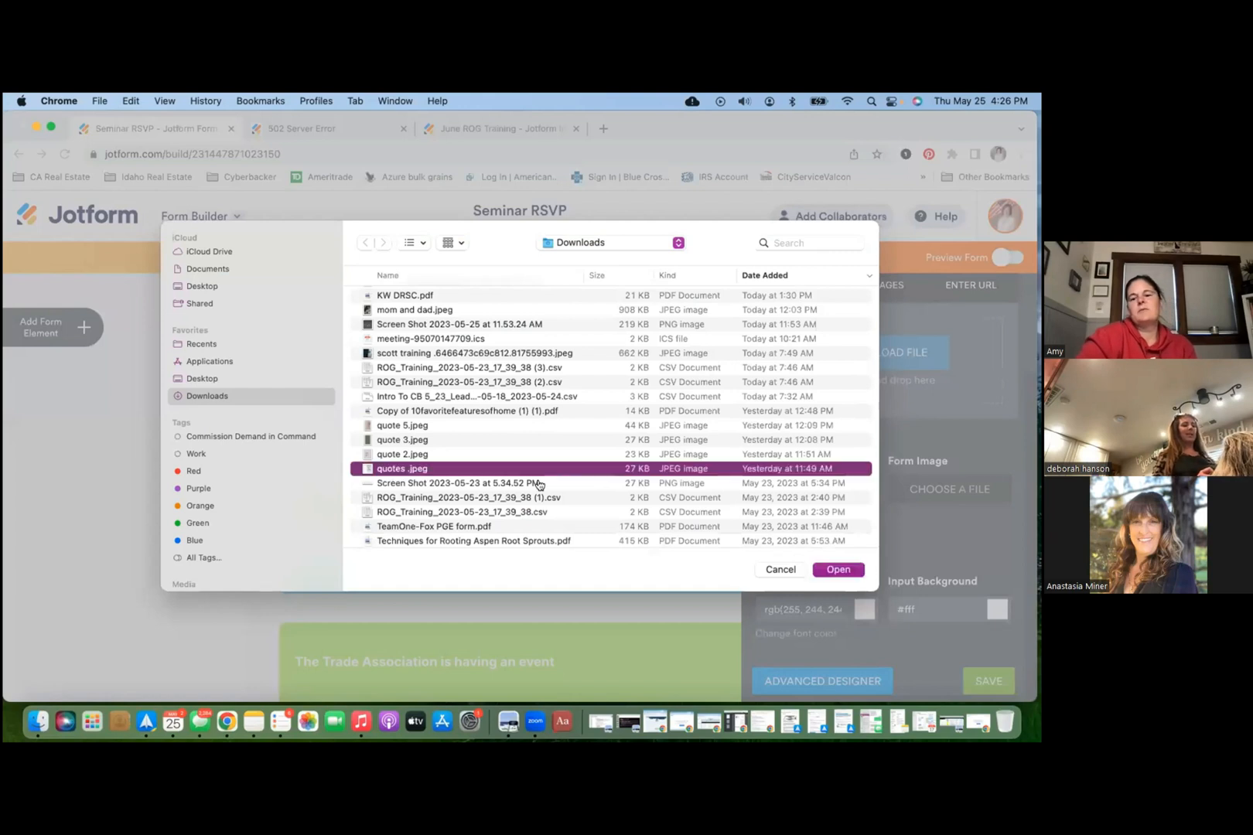
pyautogui.click(839, 569)
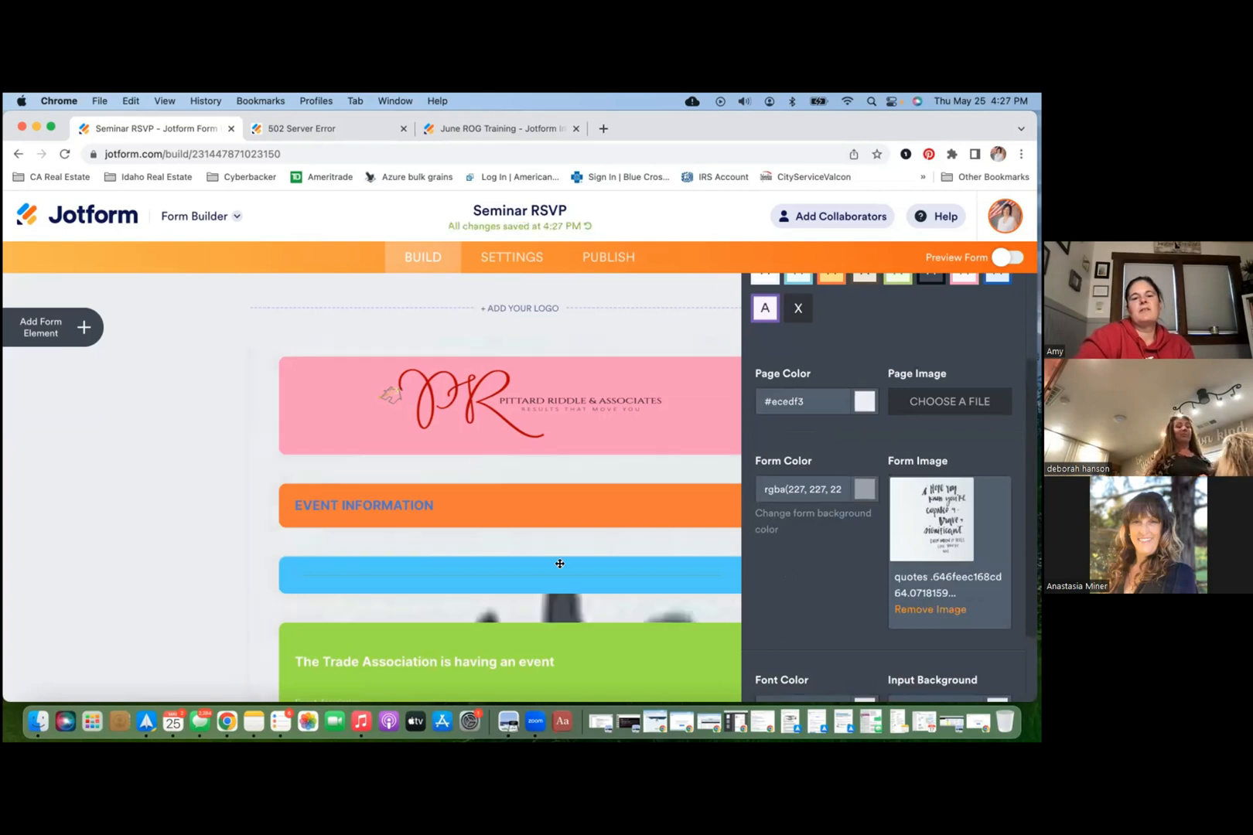
# Step: Check how the uploaded quote image looks behind the form's questions, and remove it from the form image
pyautogui.scroll(-5, 656, 397)
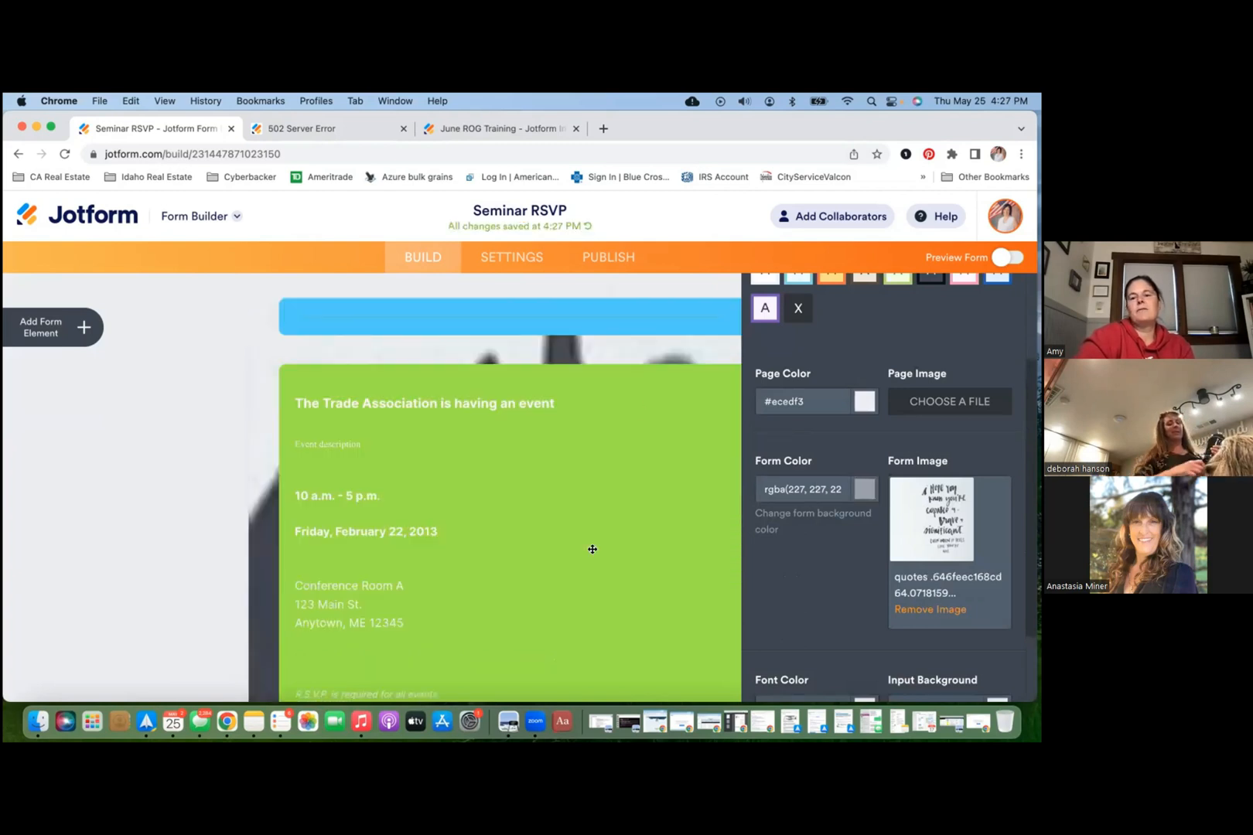
pyautogui.scroll(-6, 587, 378)
pyautogui.scroll(-1, 618, 433)
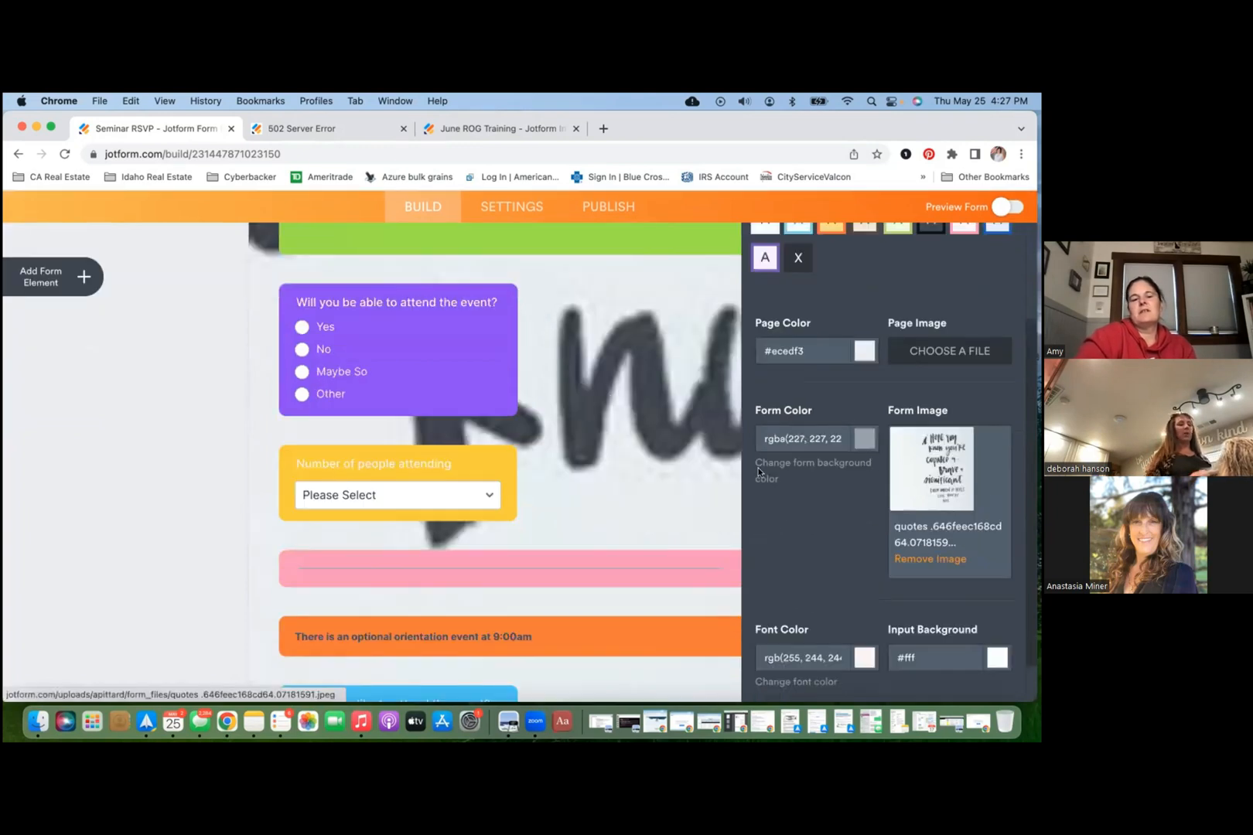
pyautogui.scroll(-5, 630, 488)
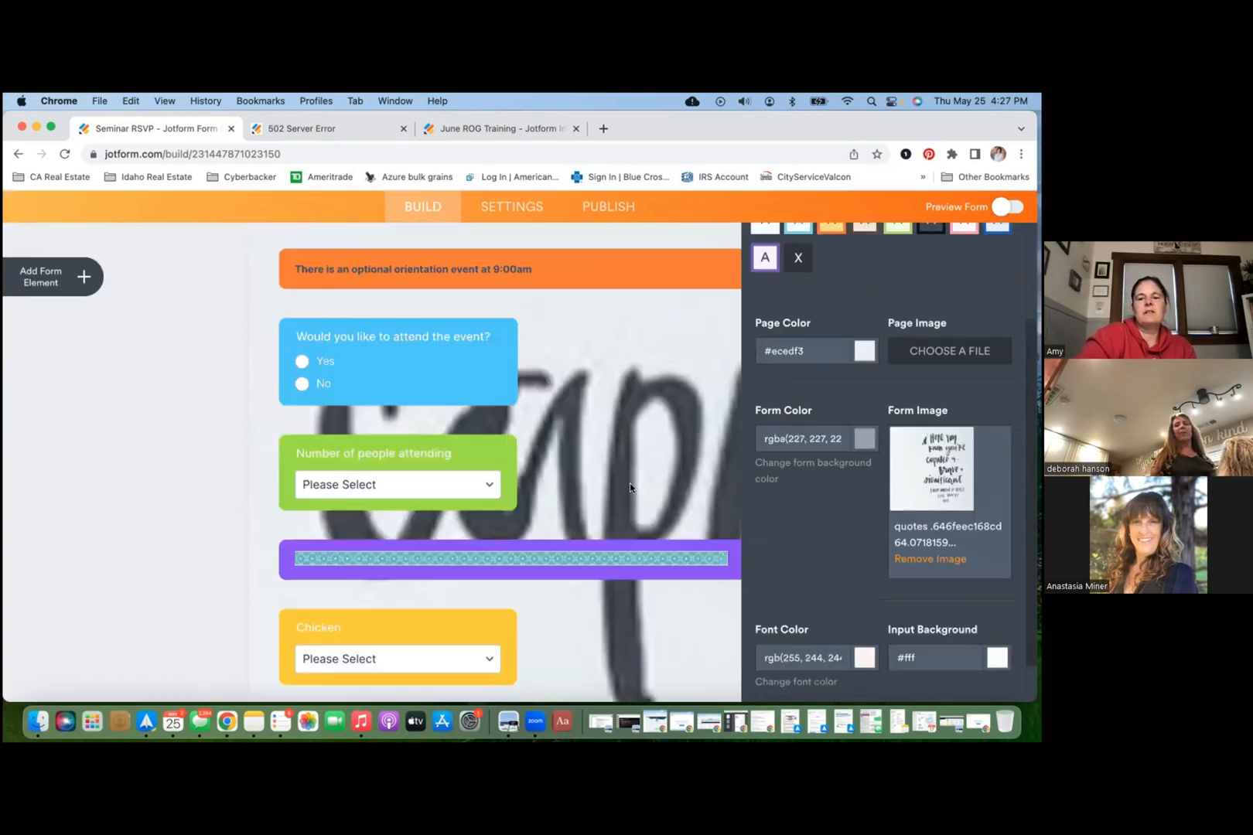
pyautogui.scroll(4, 631, 487)
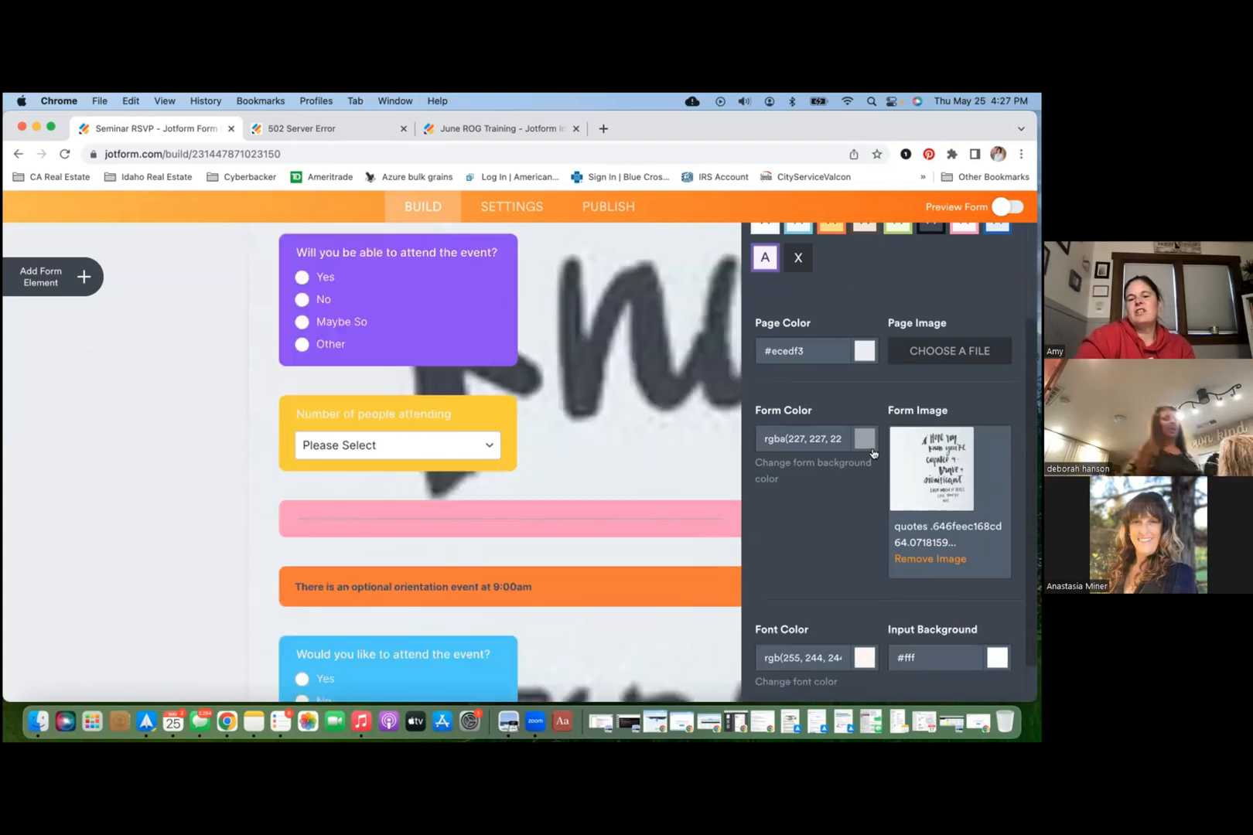
pyautogui.click(958, 562)
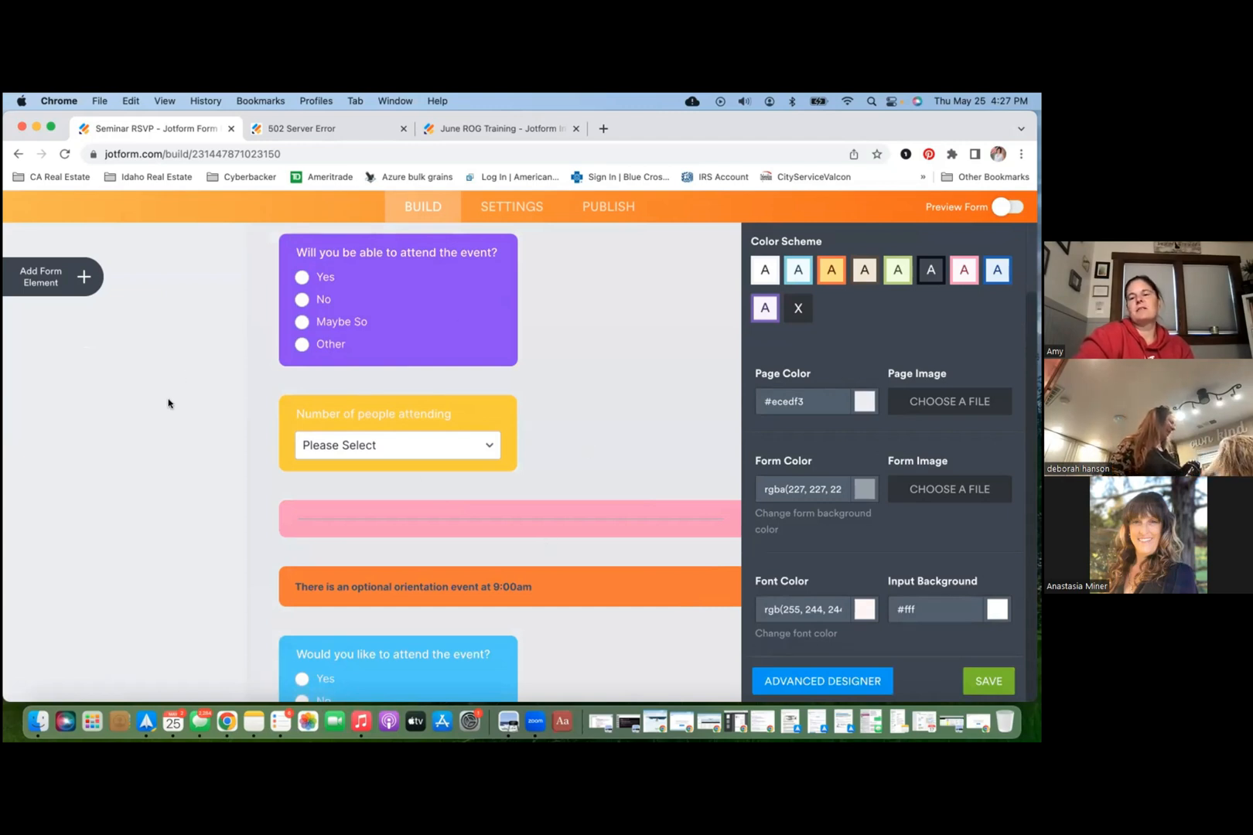
# Step: Set the page image to the ChatGPT training flyer from the previously uploaded images
pyautogui.click(956, 403)
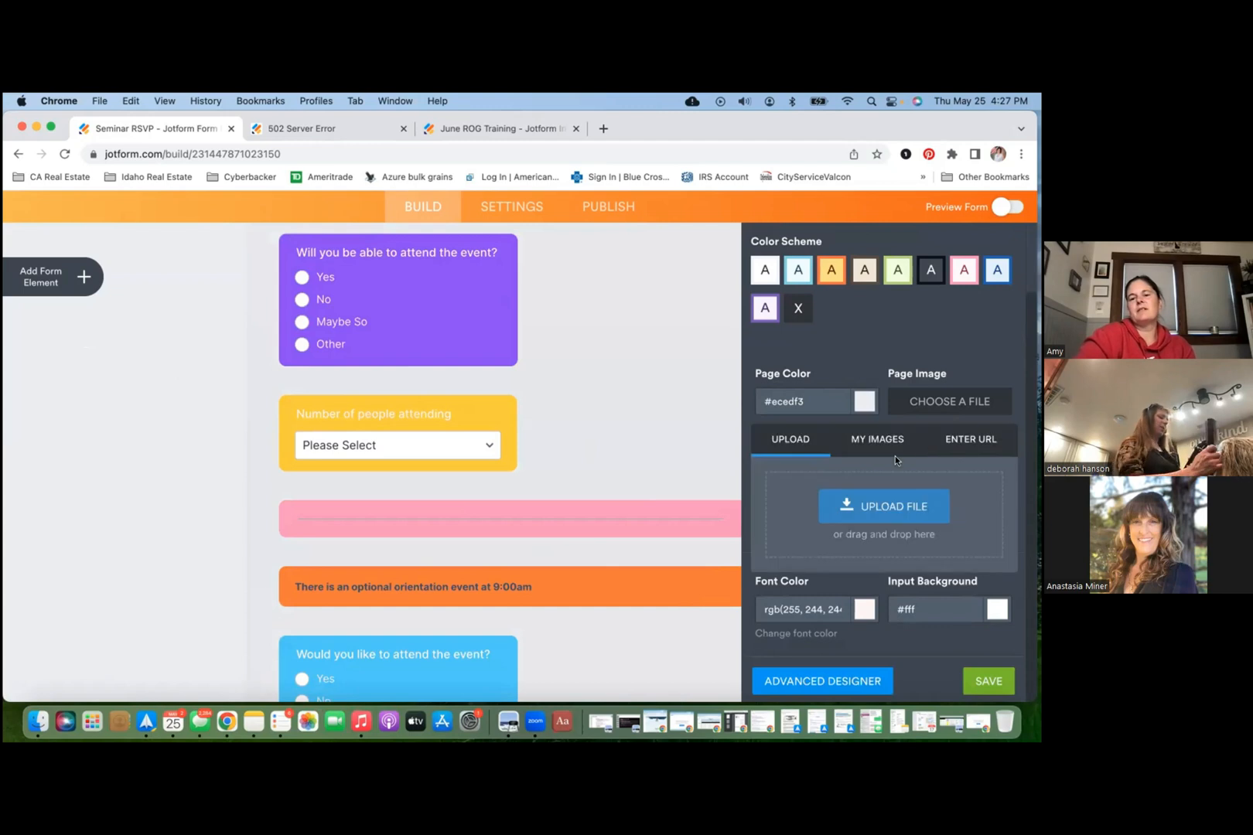
pyautogui.click(887, 450)
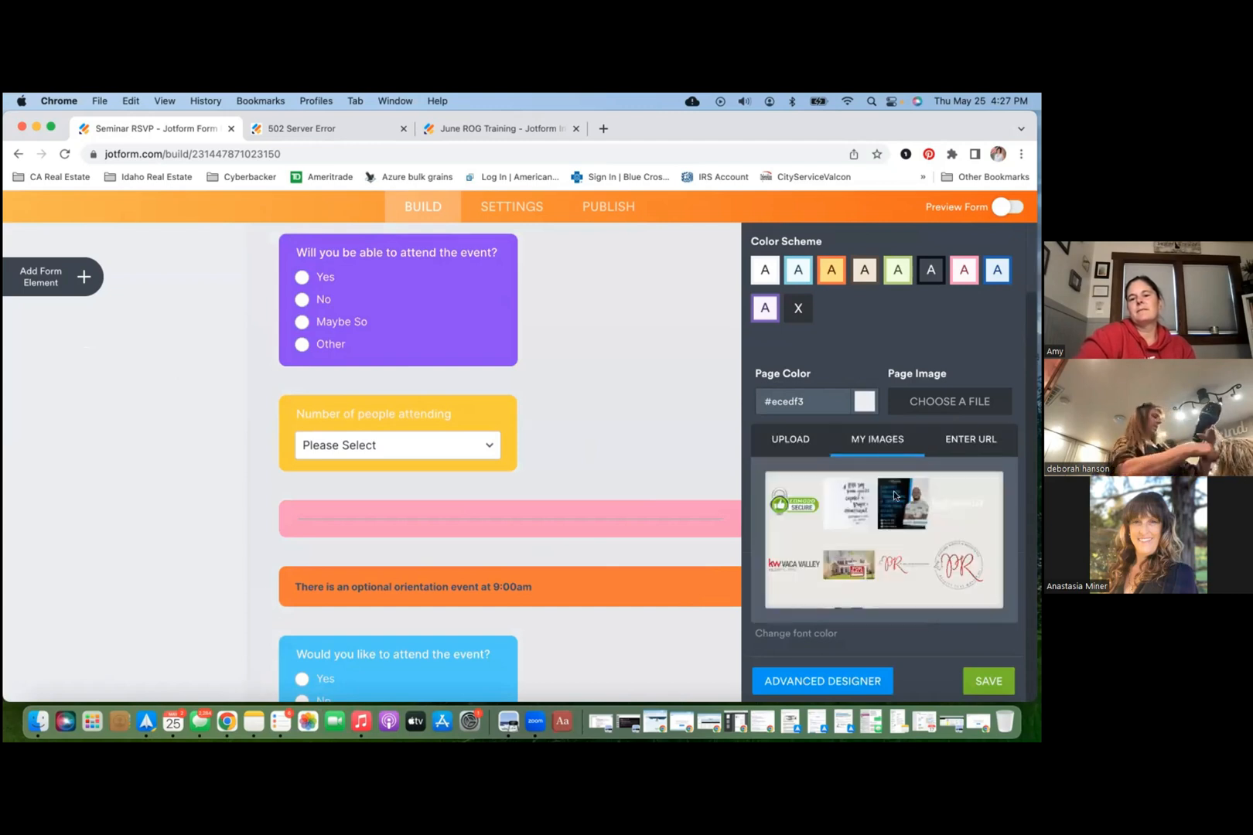
pyautogui.click(895, 496)
pyautogui.click(965, 628)
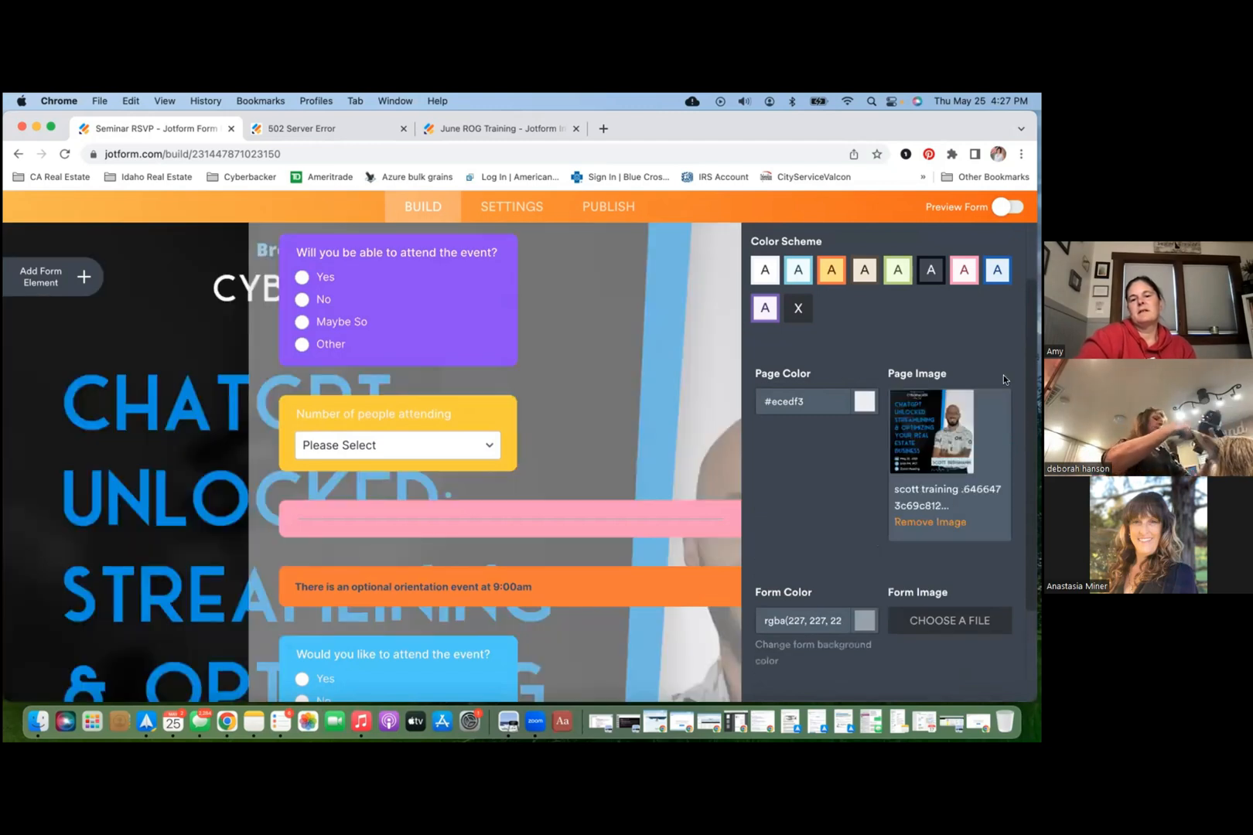
# Step: Set the form's input background to the turquoise preset color #50e3c2
pyautogui.scroll(-3, 986, 376)
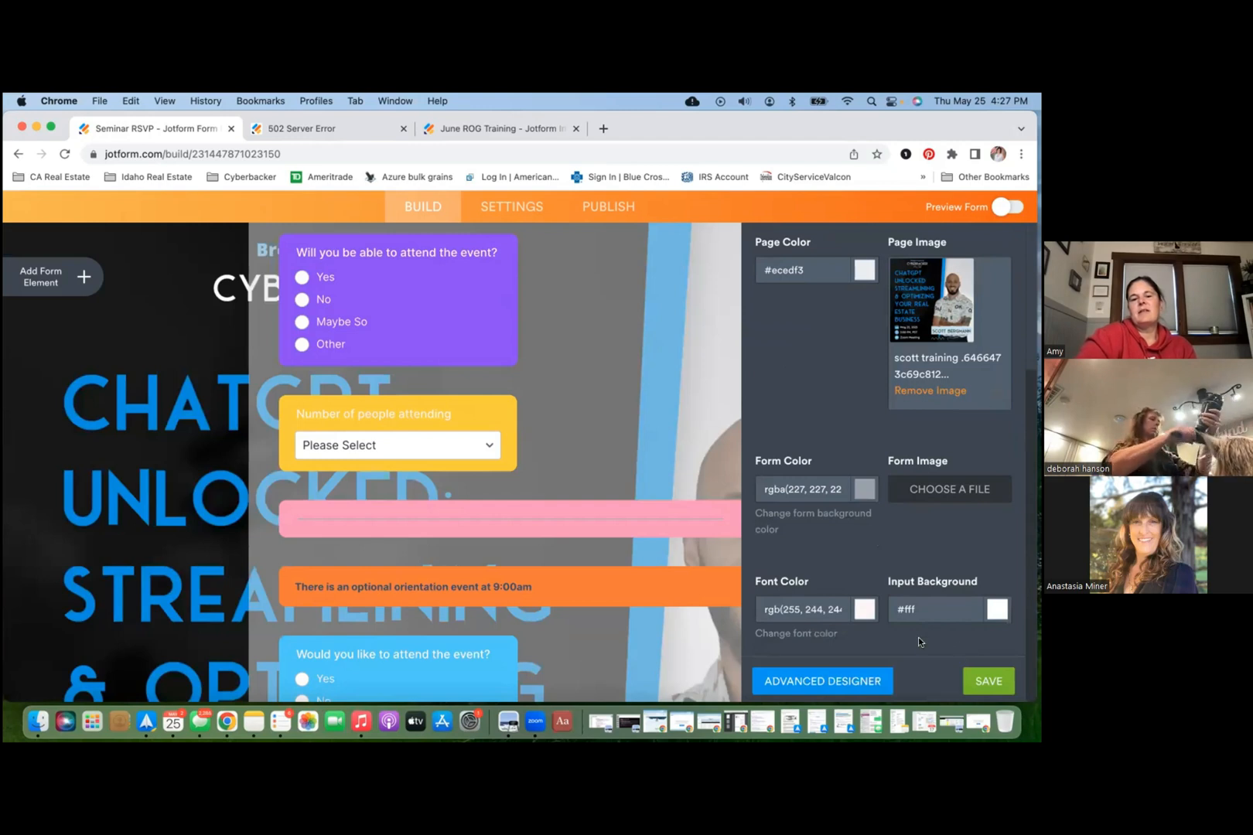
pyautogui.click(997, 610)
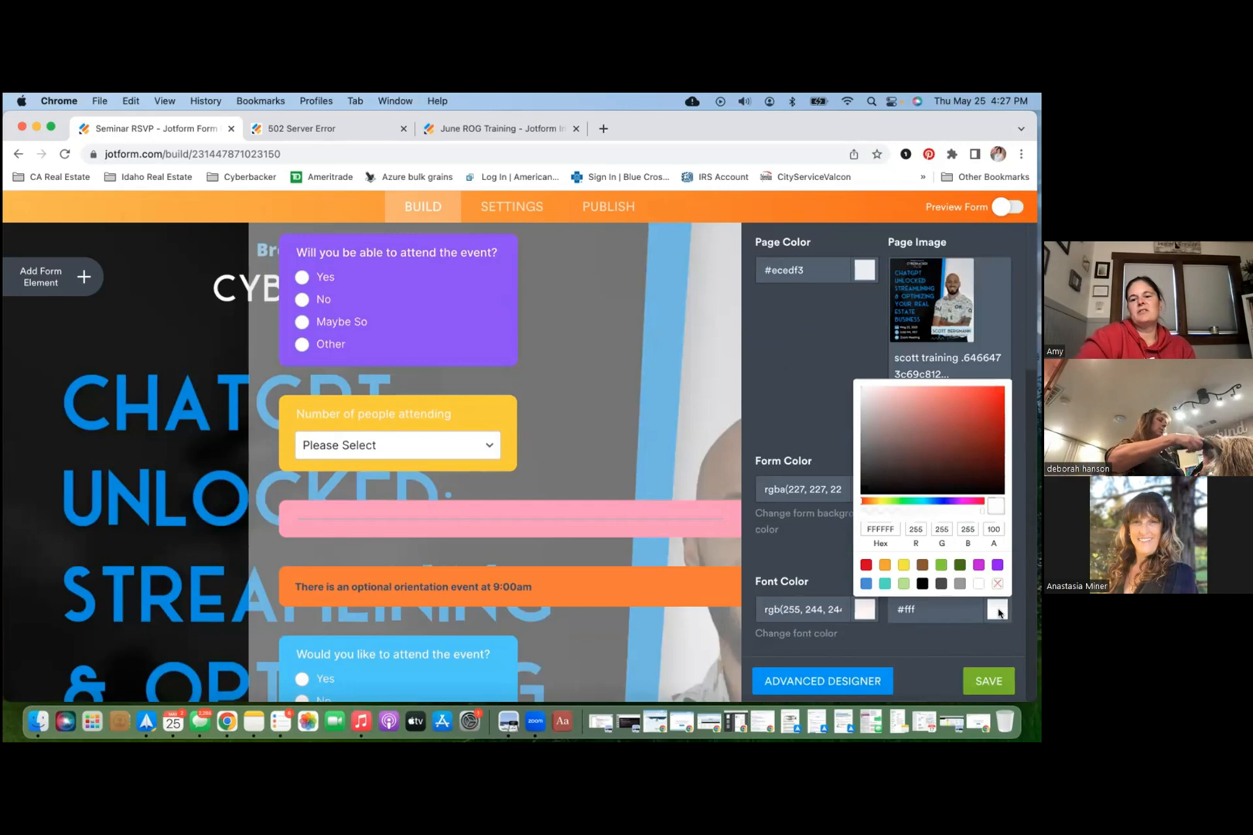
pyautogui.click(883, 585)
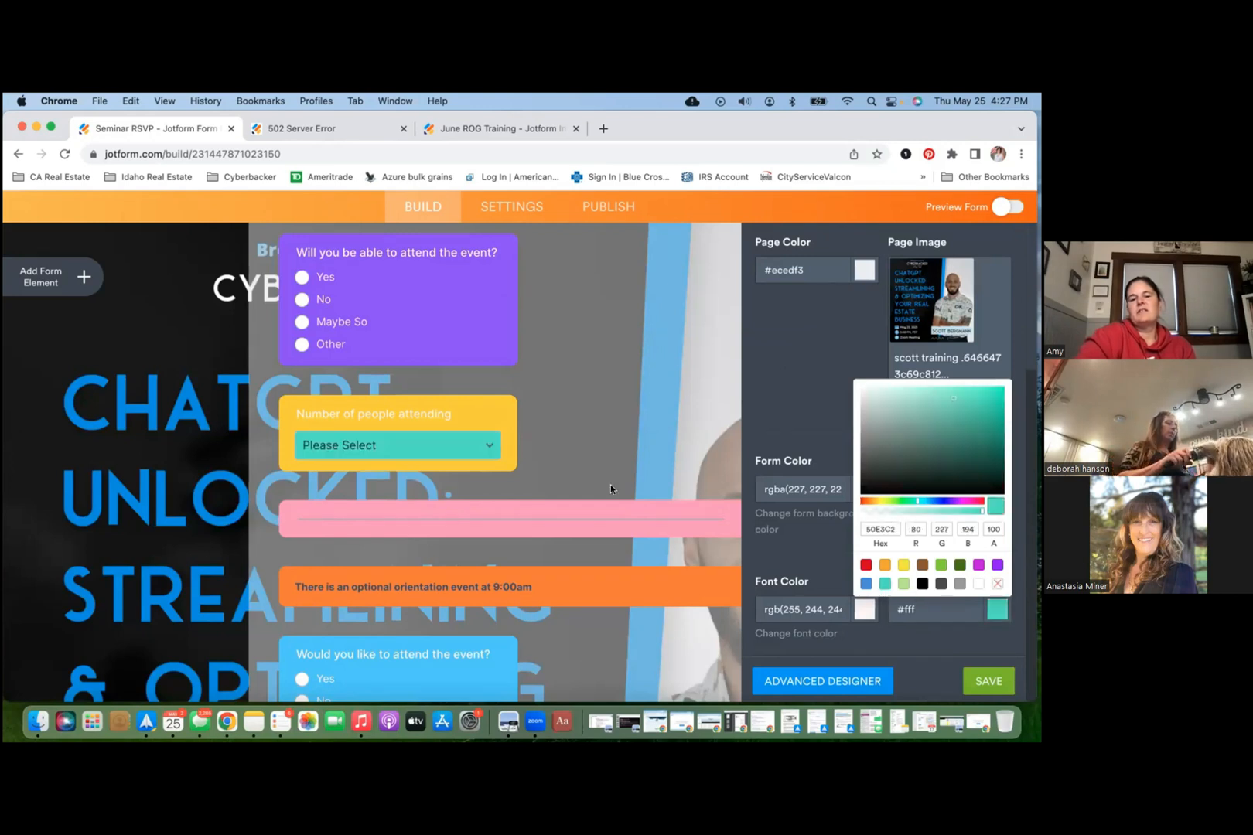
pyautogui.click(835, 410)
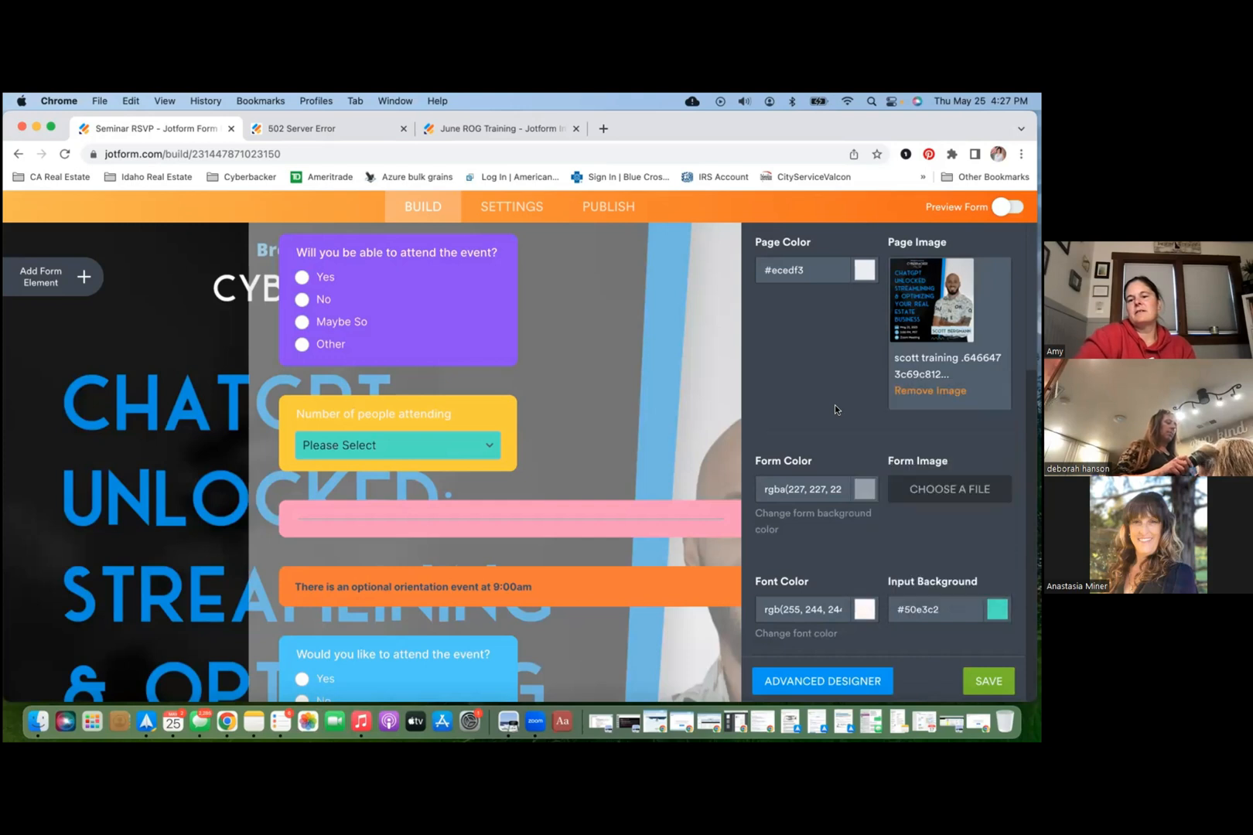
# Step: Set the form's font color to the purple preset #9013fe and save the design changes
pyautogui.click(865, 611)
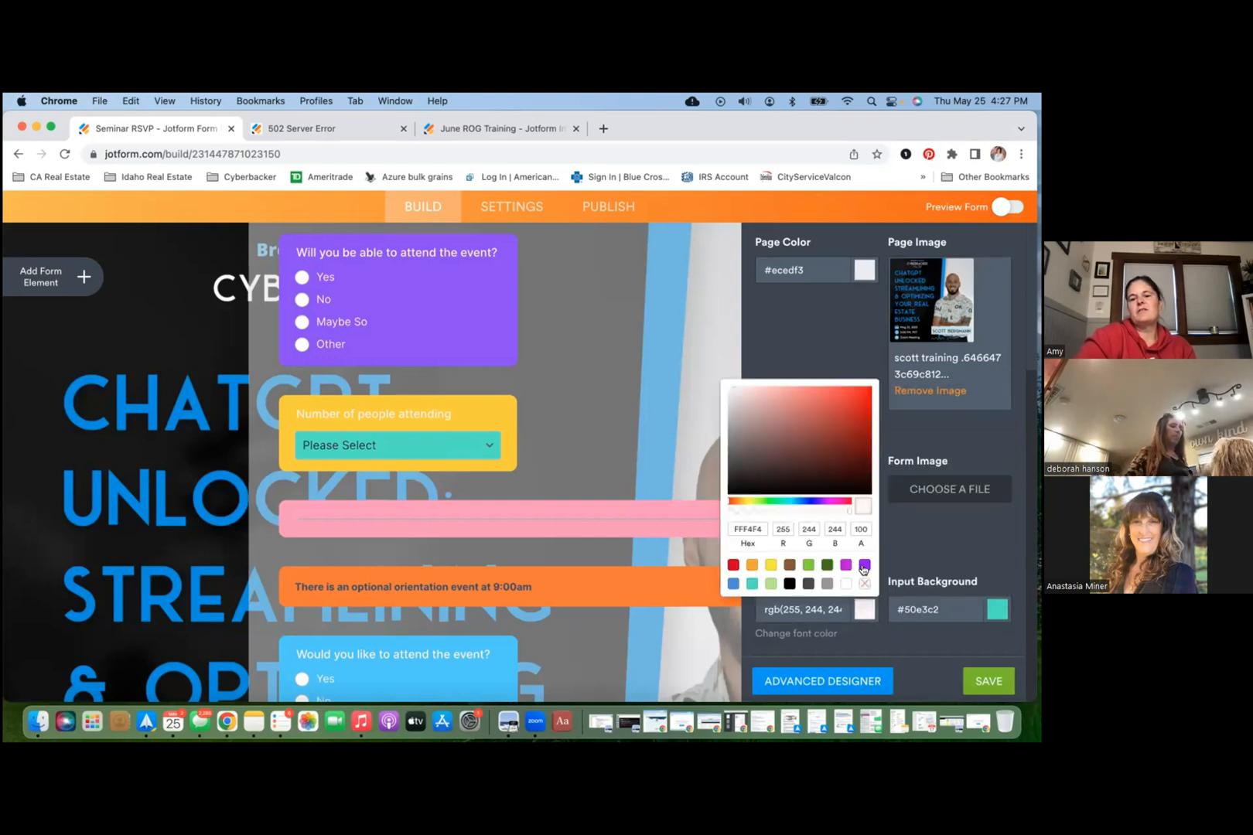
pyautogui.click(864, 567)
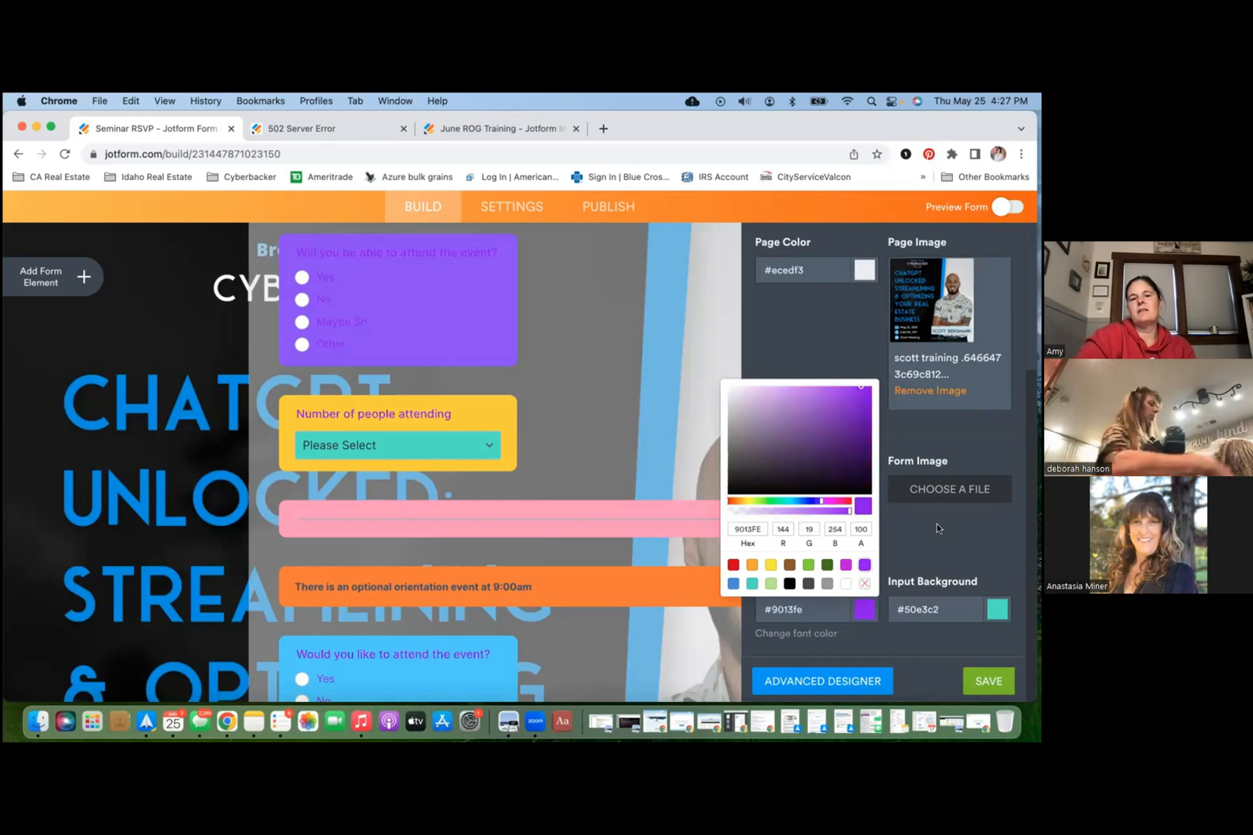
pyautogui.click(936, 524)
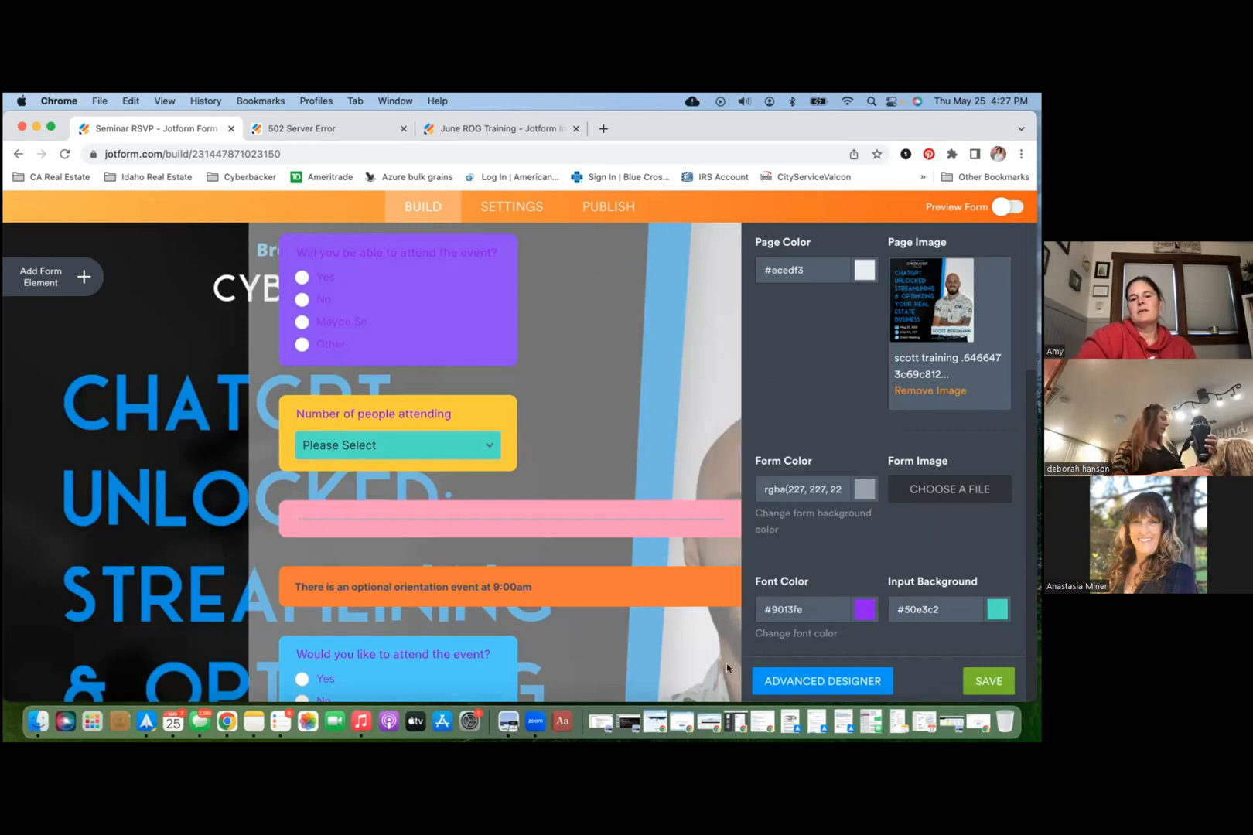
pyautogui.click(989, 682)
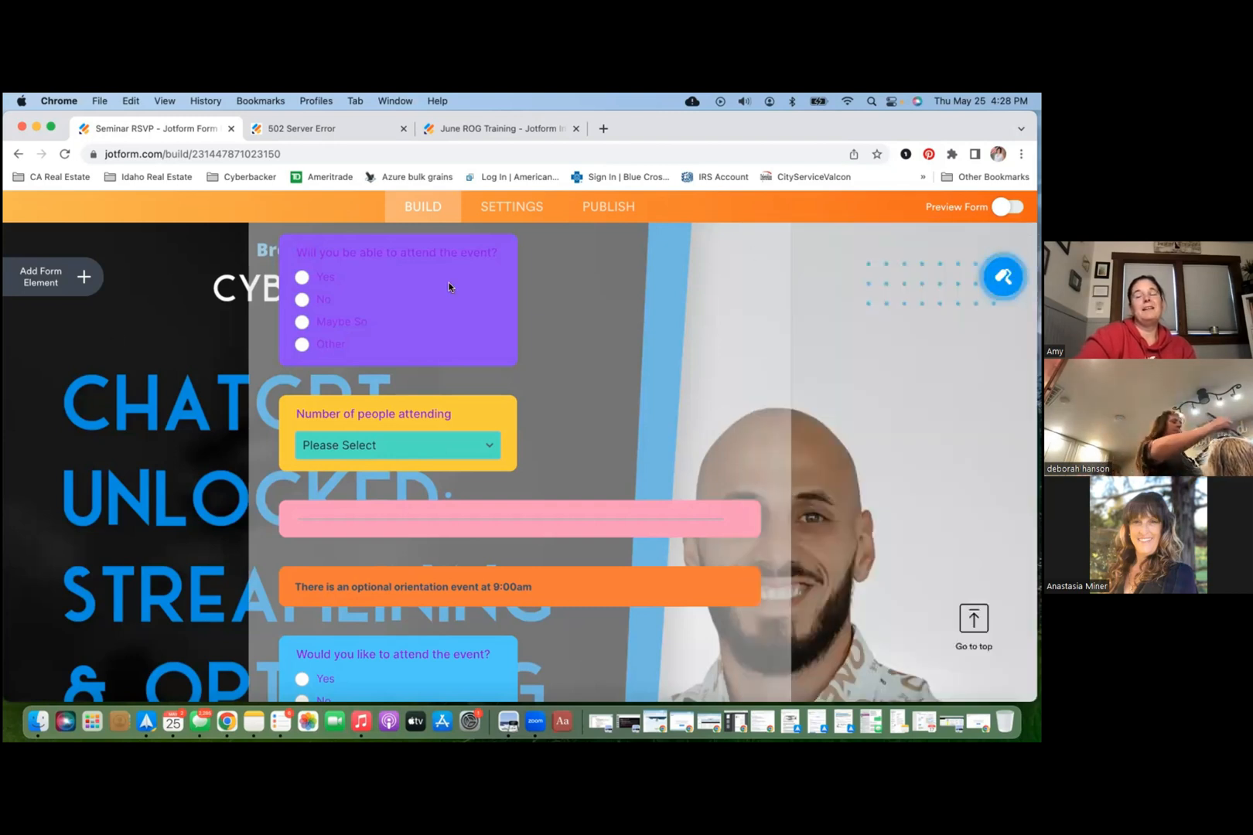
# Step: Review the restyled Seminar RSVP form alongside its color and image settings in the Form Designer
pyautogui.scroll(5, 413, 295)
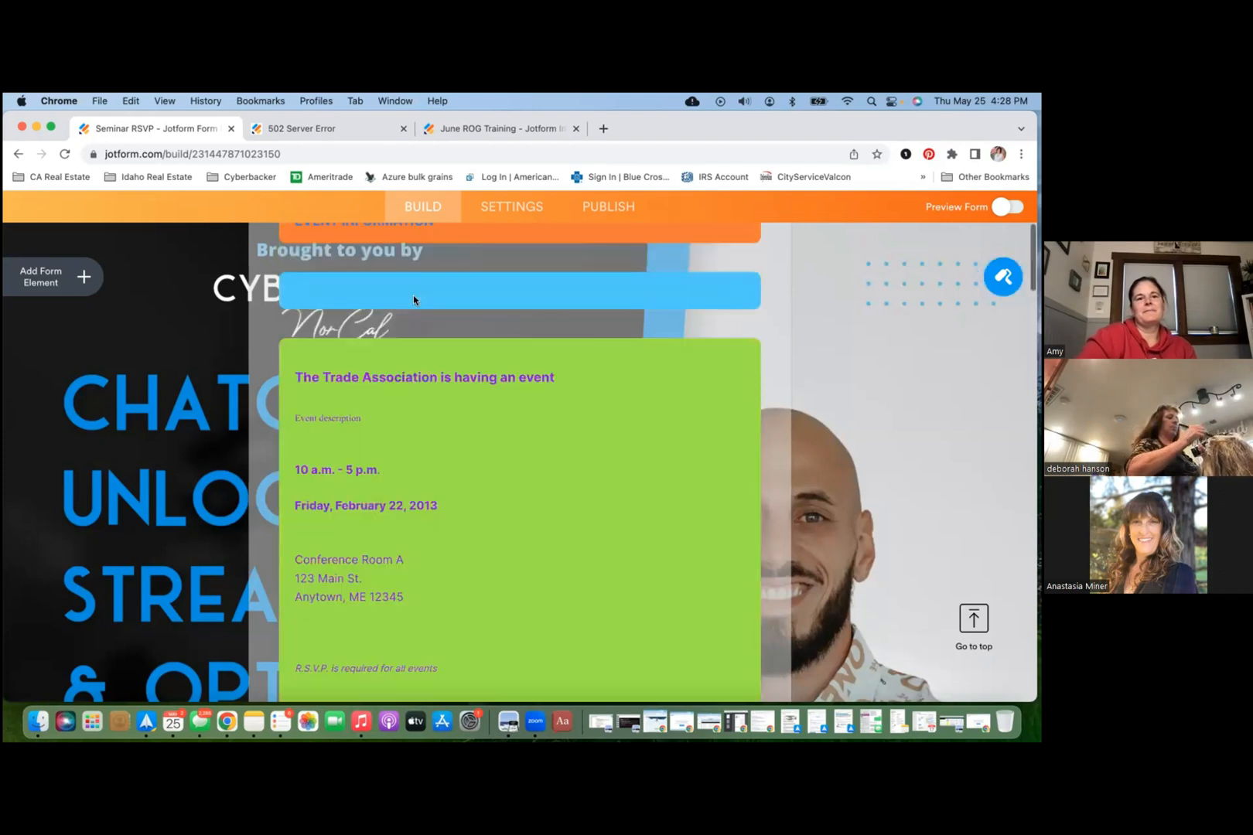
pyautogui.scroll(5, 413, 295)
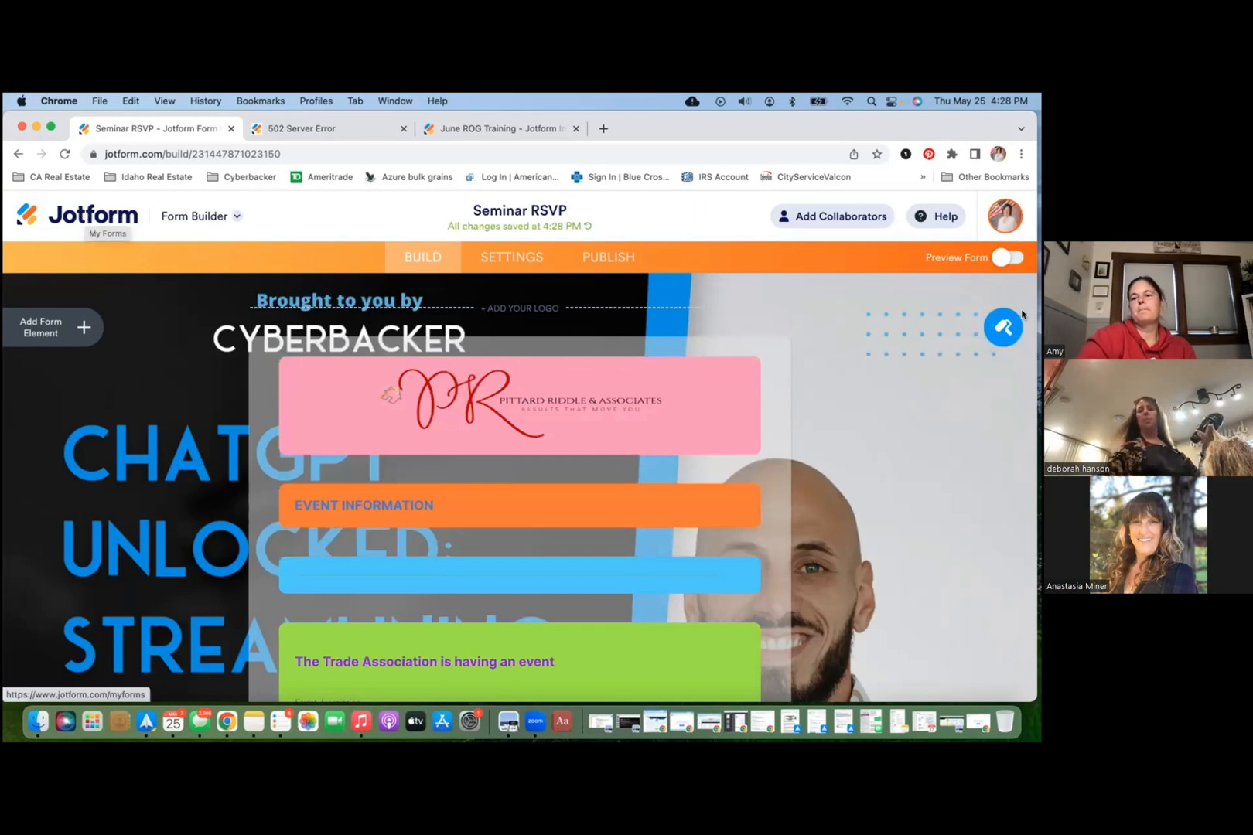
pyautogui.click(1006, 327)
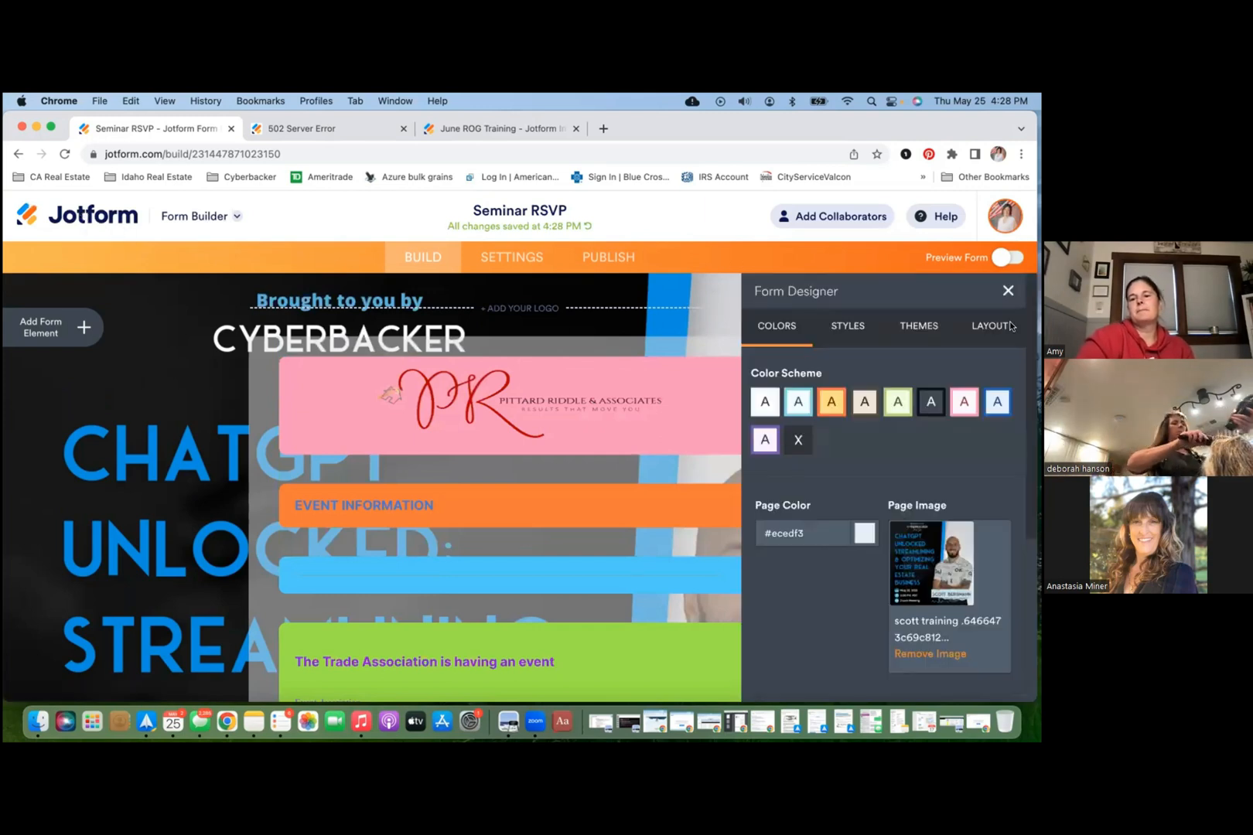
pyautogui.scroll(-5, 979, 654)
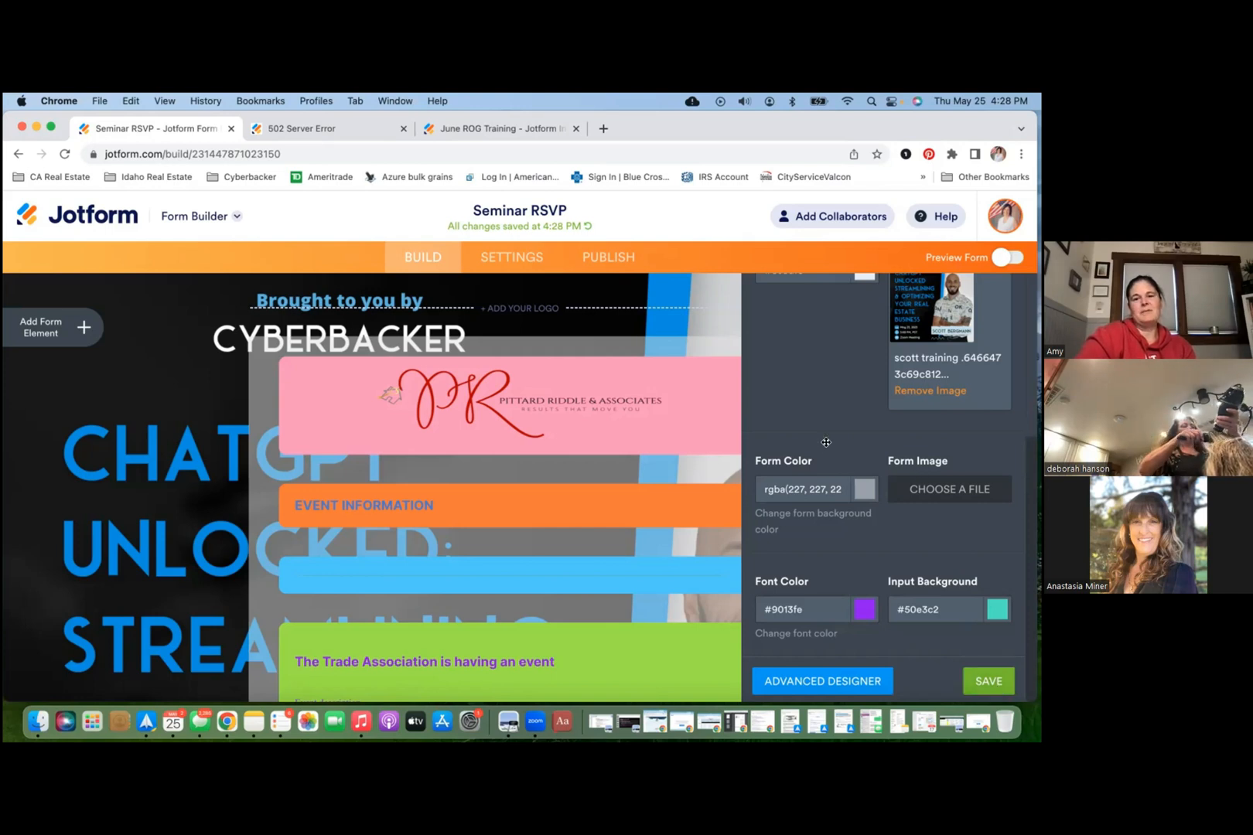
pyautogui.scroll(-1, 564, 590)
pyautogui.scroll(-5, 632, 586)
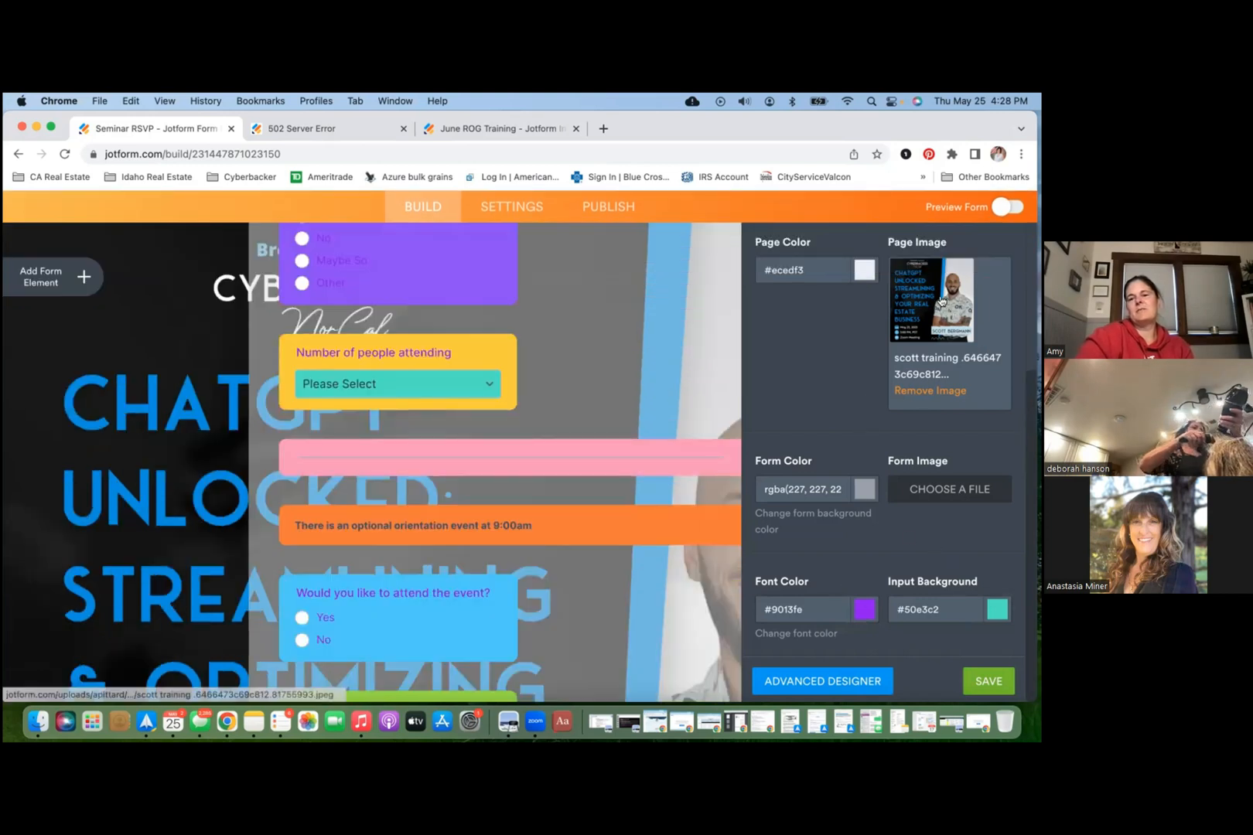
pyautogui.scroll(3, 941, 301)
pyautogui.scroll(2, 940, 300)
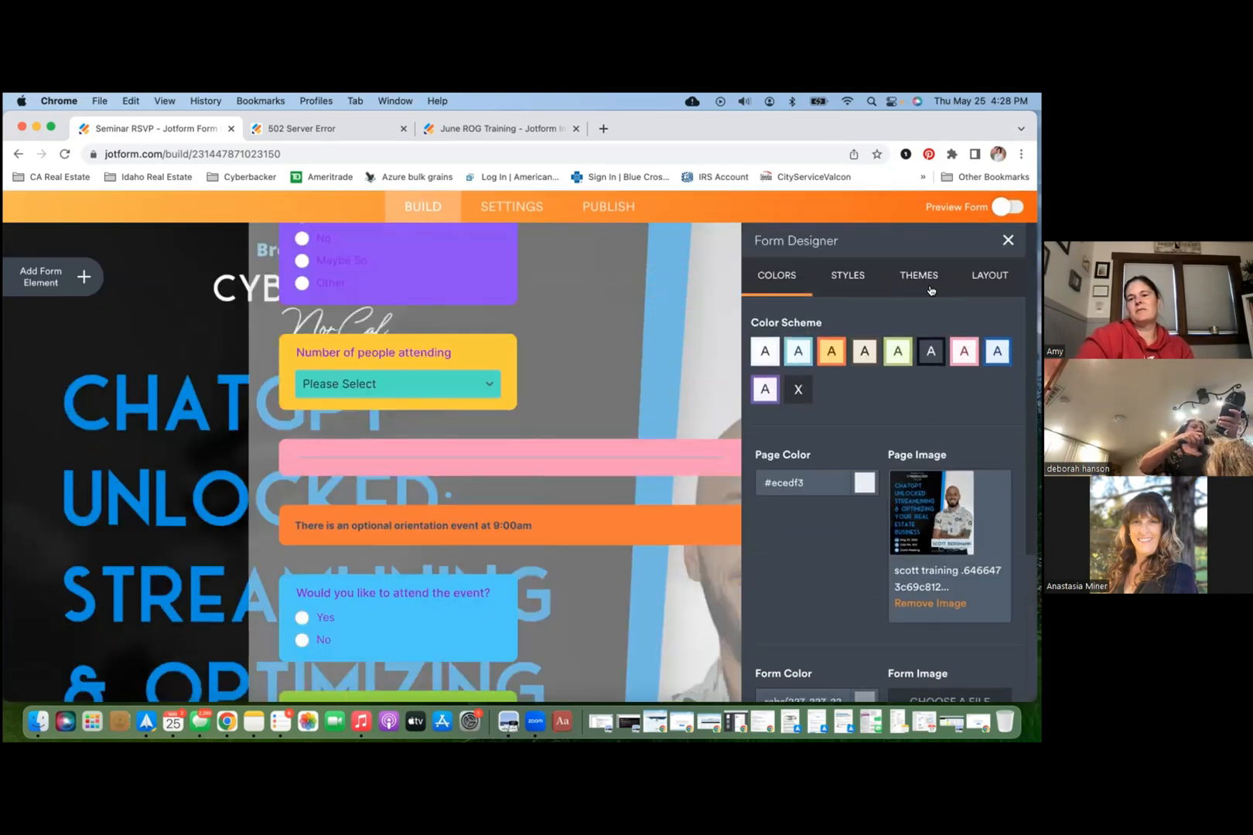
pyautogui.scroll(-4, 865, 401)
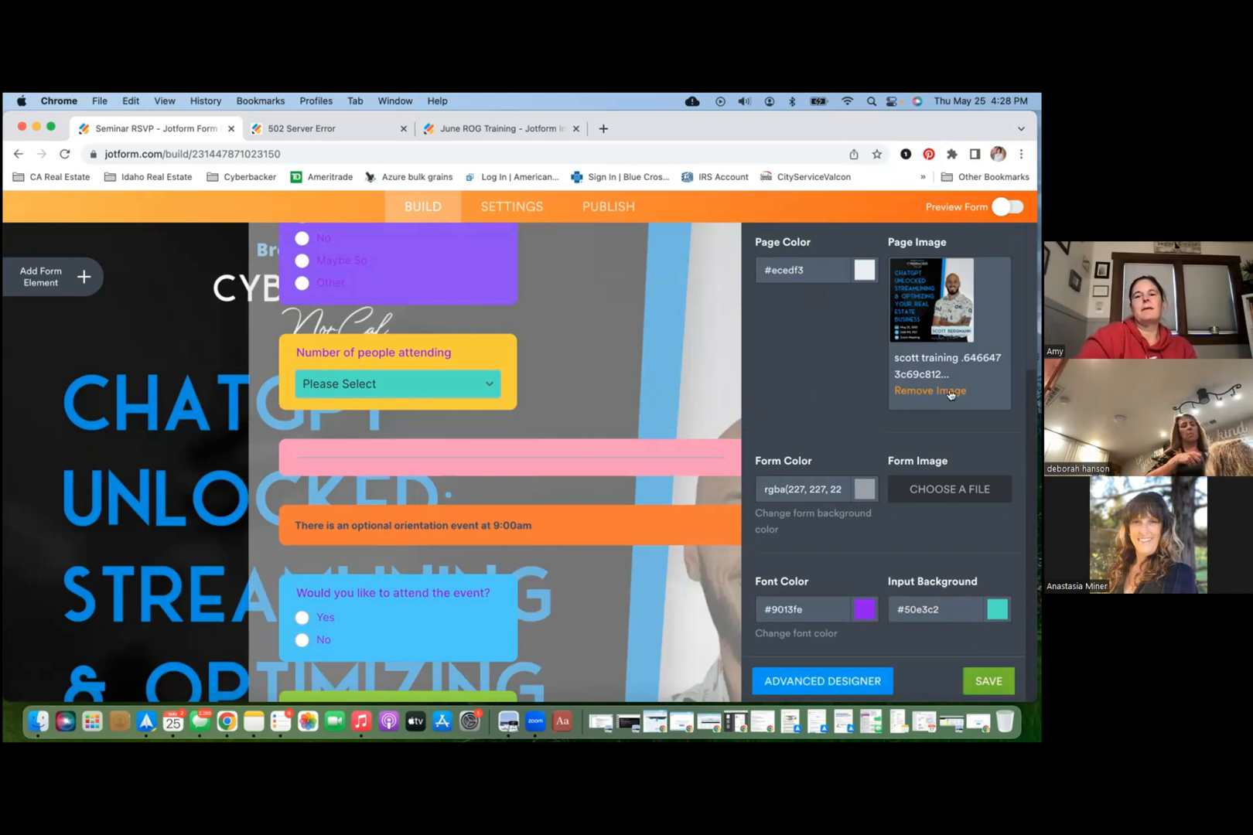
pyautogui.scroll(4, 990, 387)
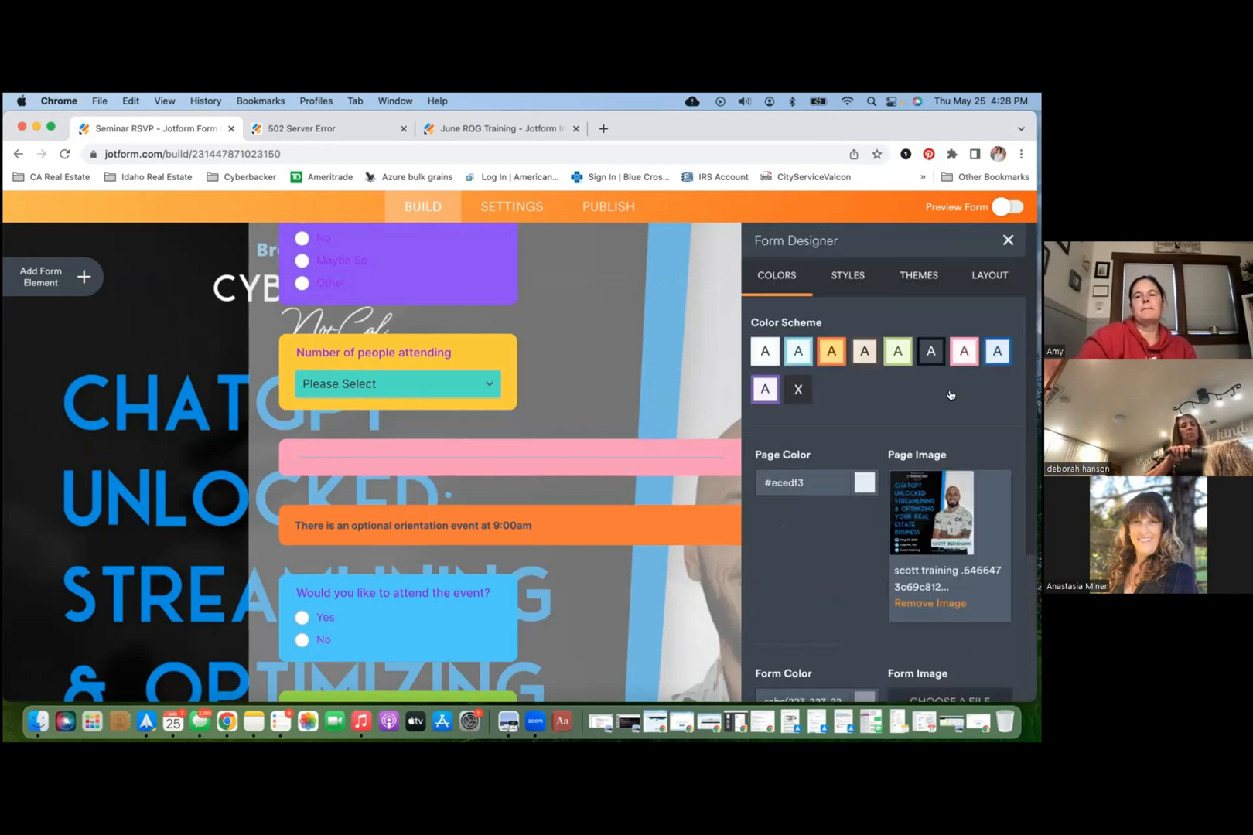
pyautogui.click(1006, 241)
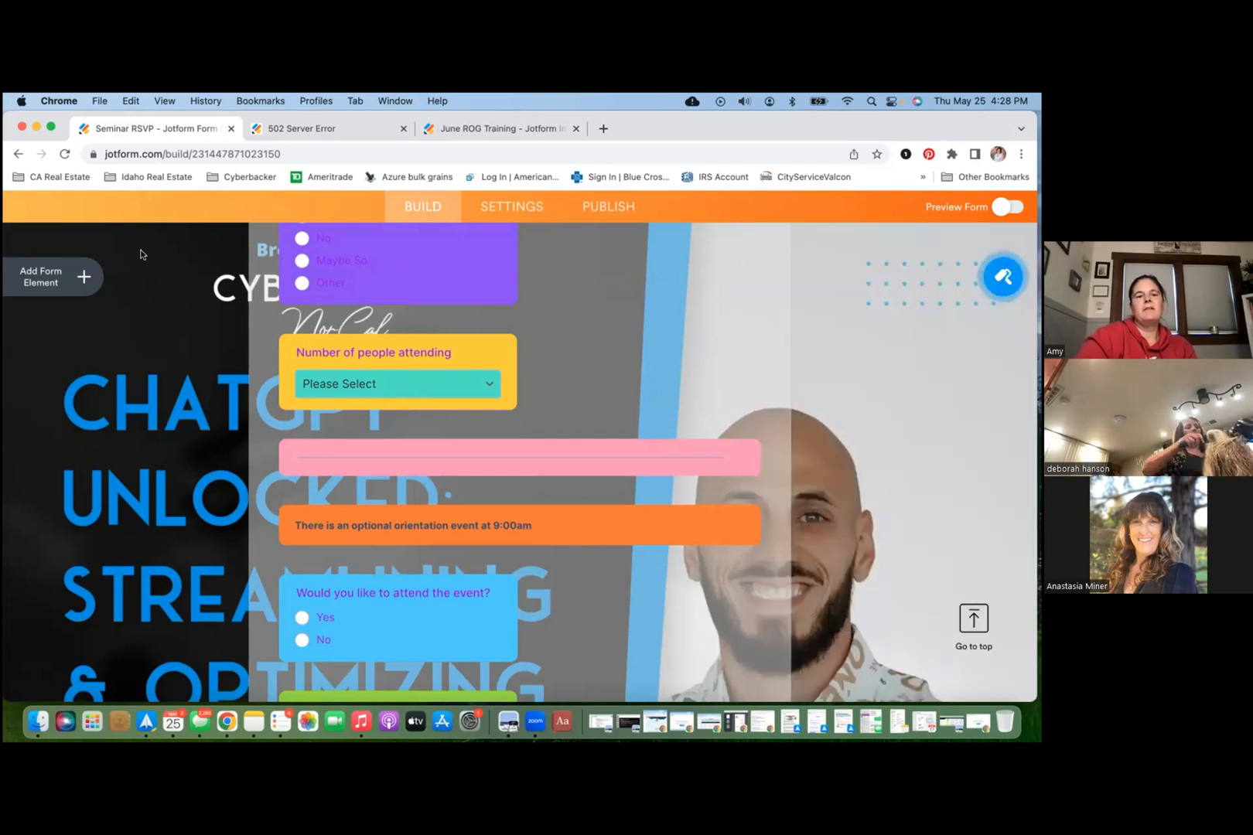
# Step: Return to the list of forms and create a new form from scratch with the Classic Form layout
pyautogui.scroll(10, 140, 254)
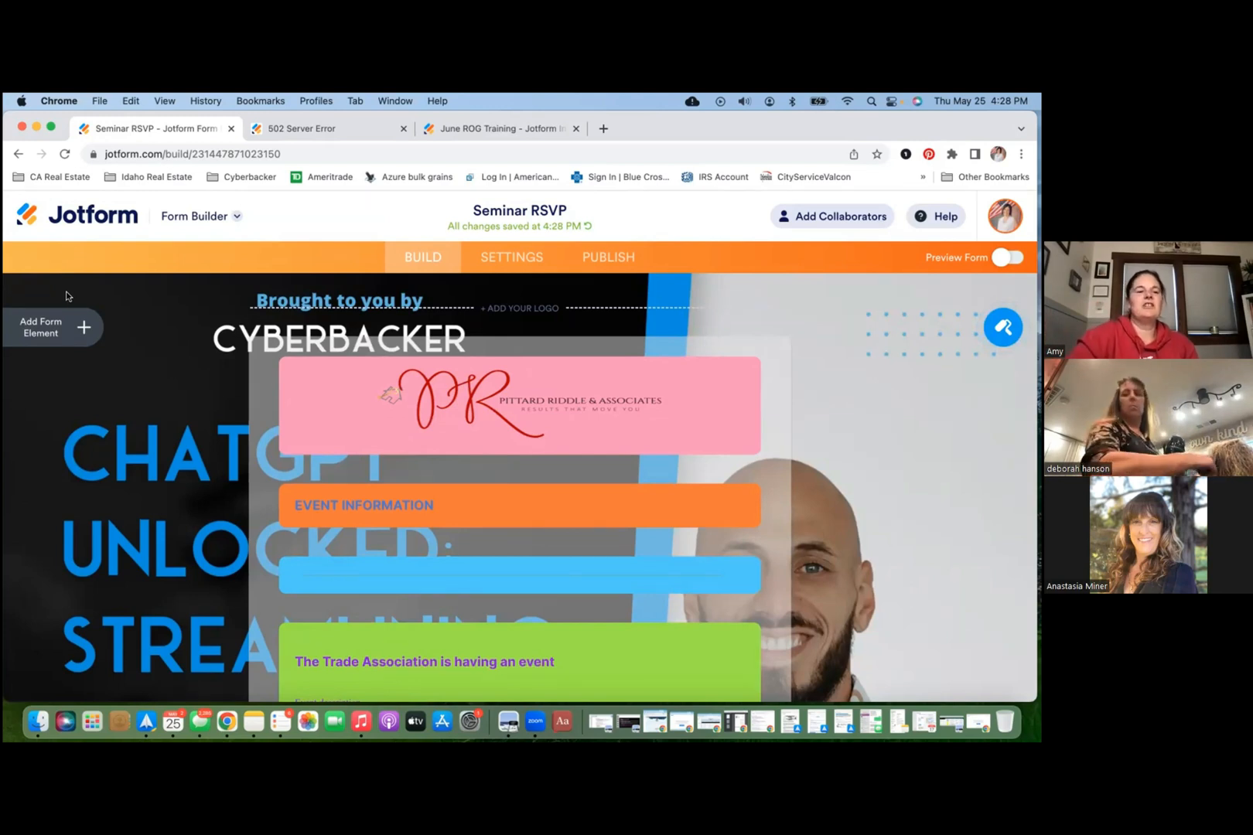
pyautogui.click(70, 207)
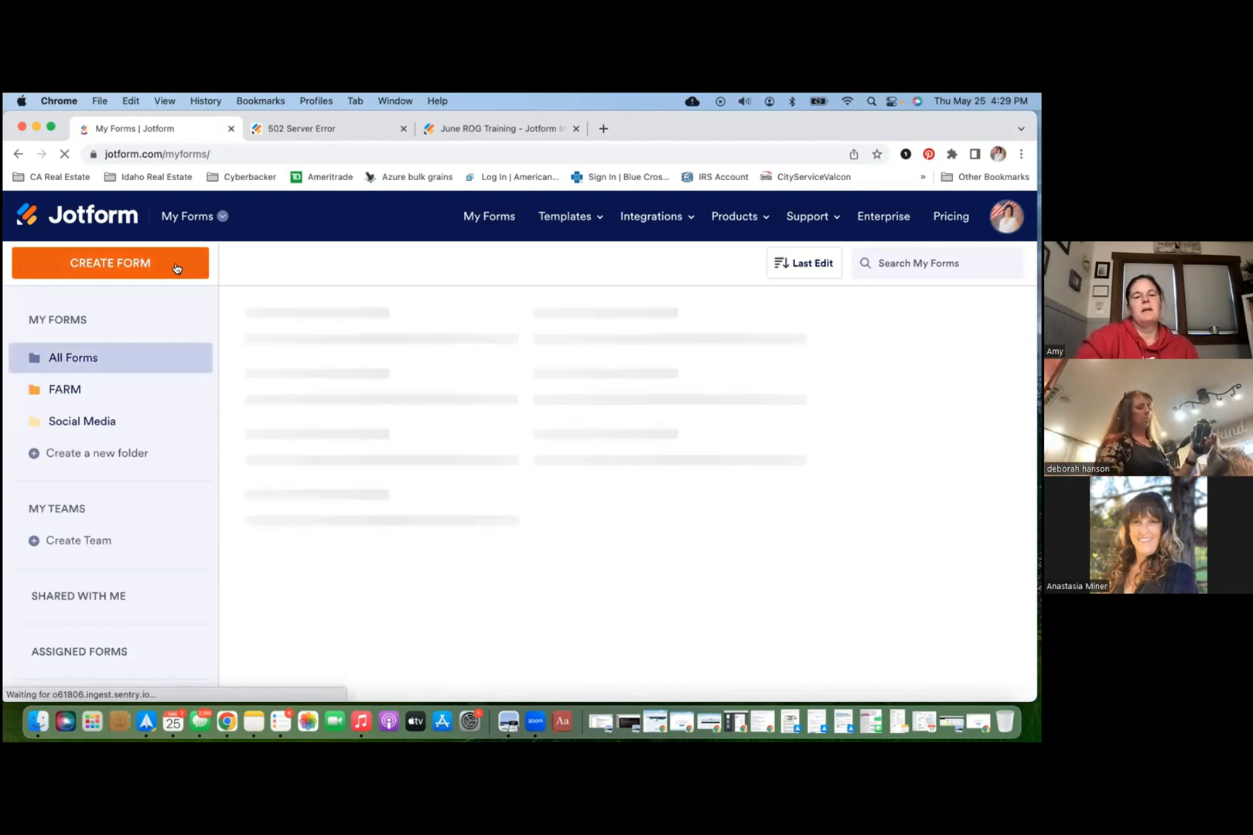
pyautogui.click(177, 267)
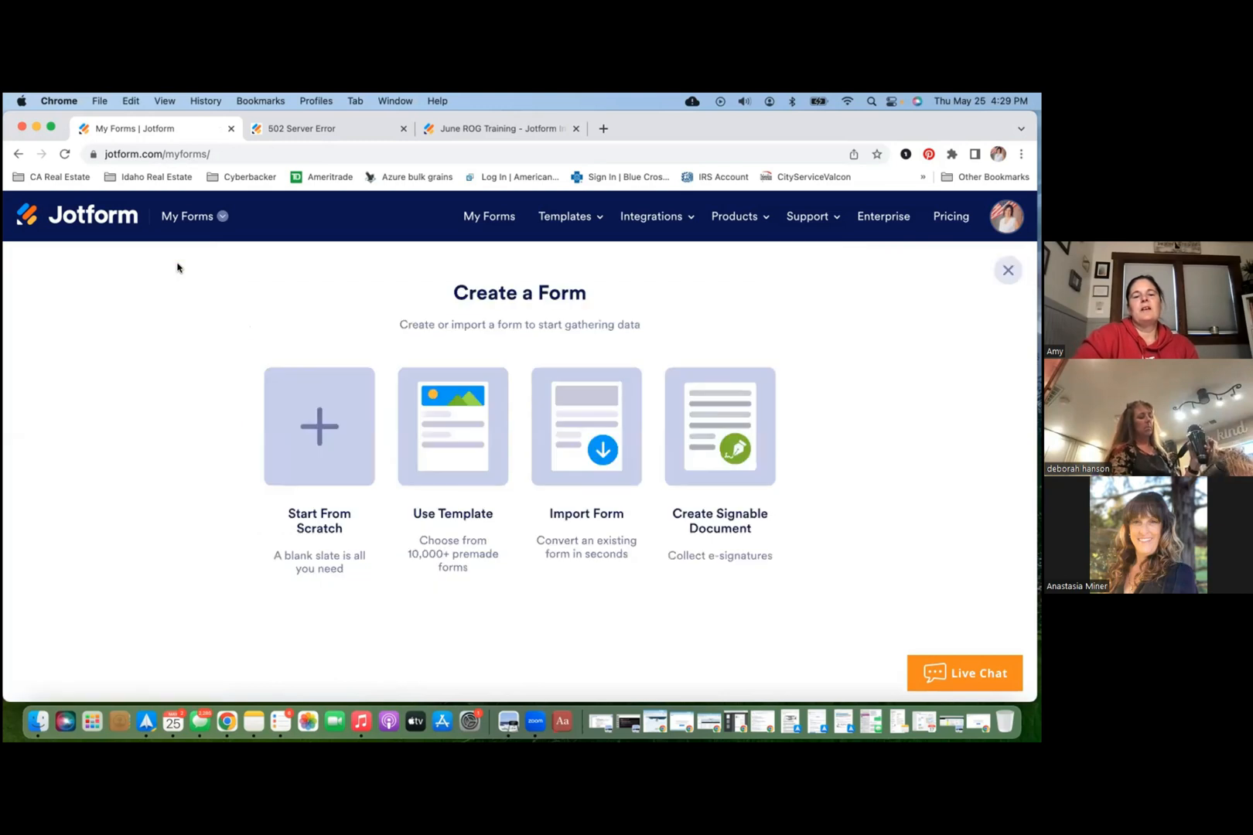
pyautogui.click(319, 427)
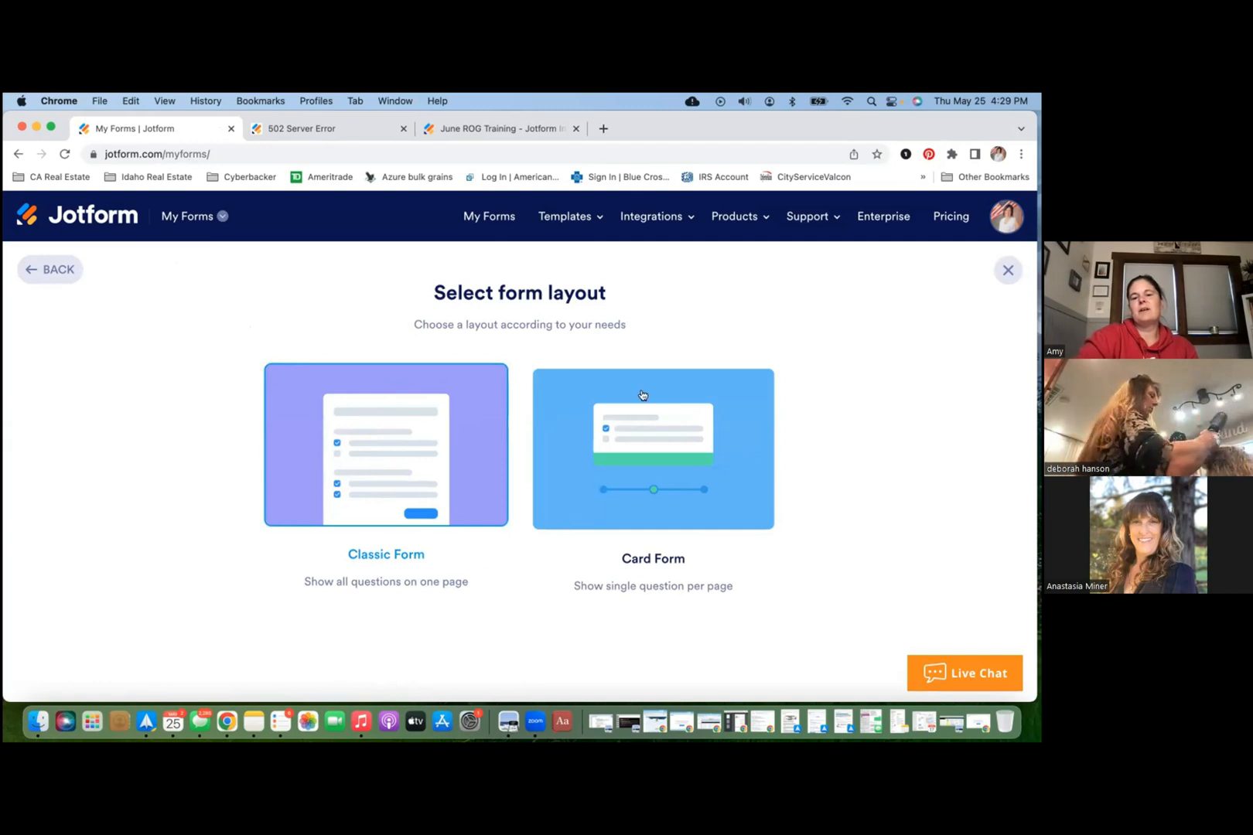
pyautogui.click(433, 459)
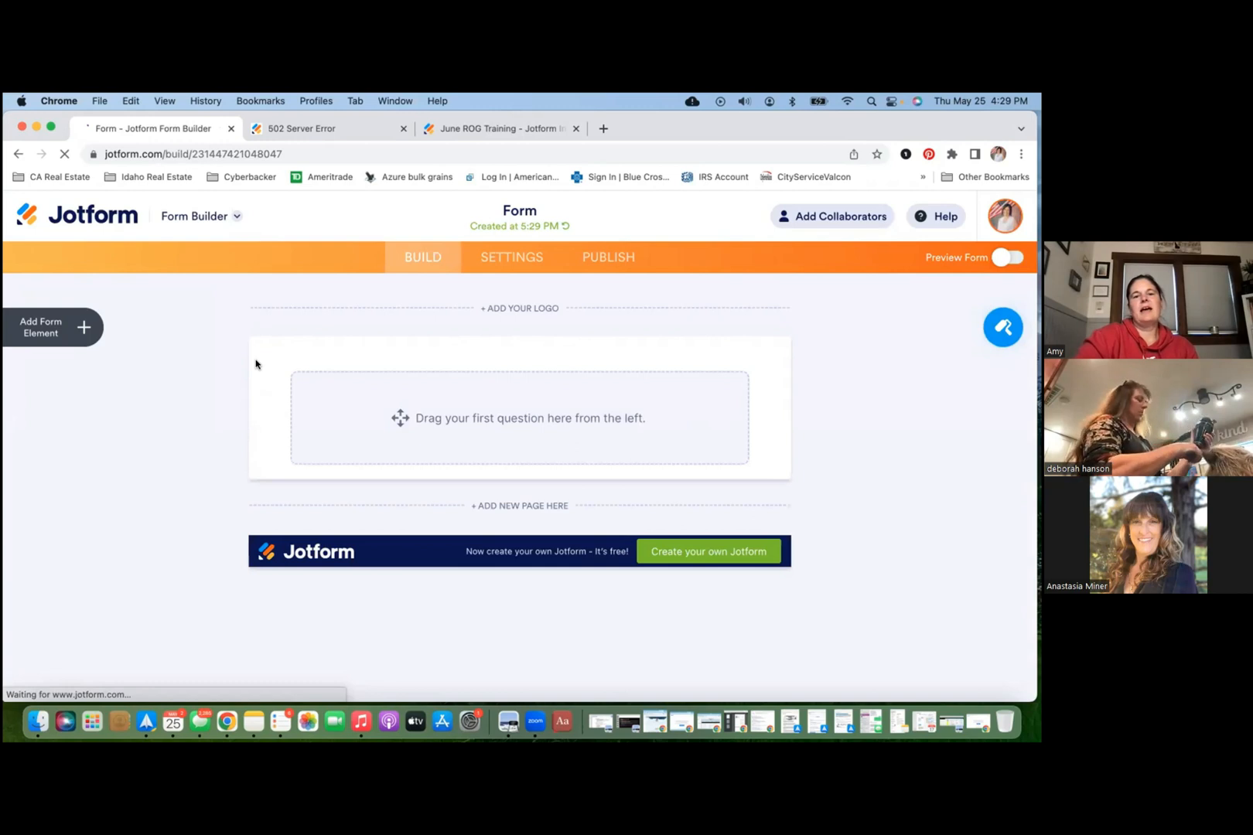
# Step: Browse the featured themes available for the new blank form in the Form Designer
pyautogui.click(1000, 320)
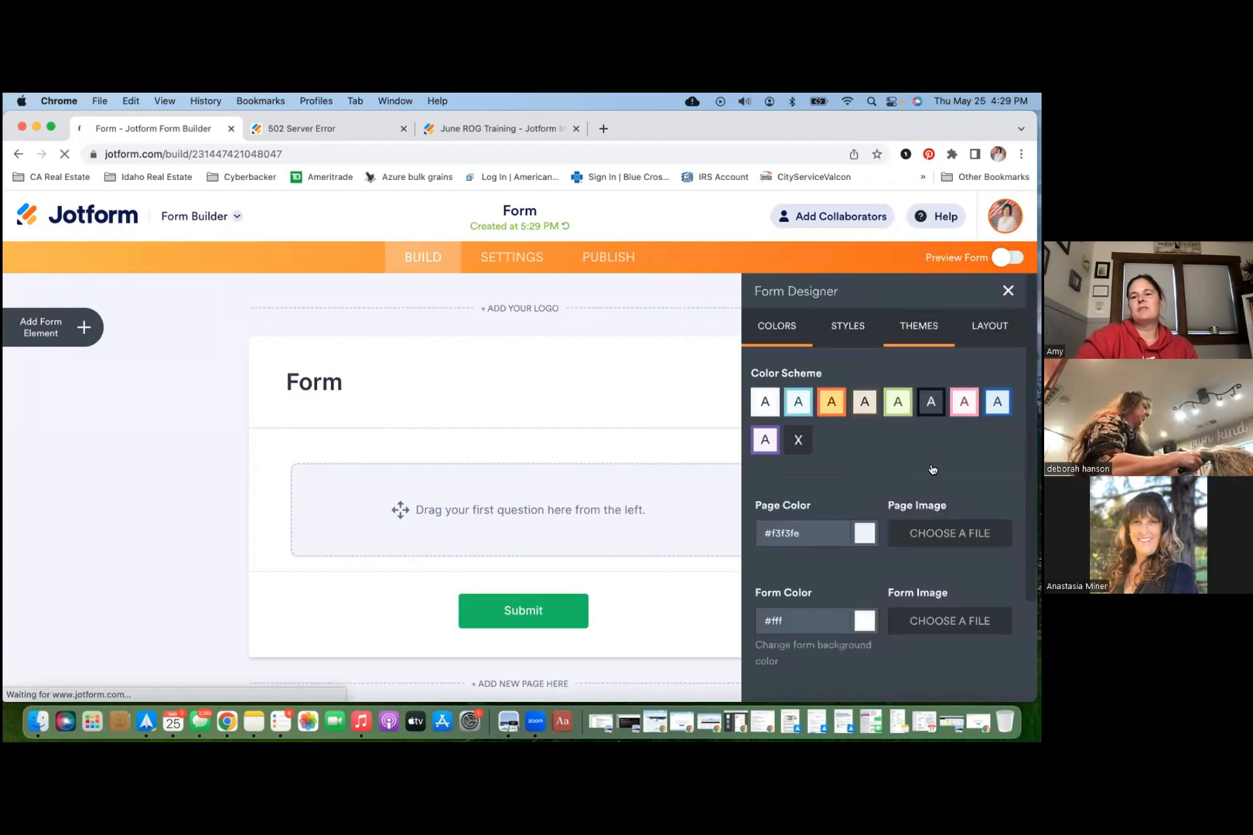
pyautogui.click(930, 325)
pyautogui.scroll(-5, 901, 513)
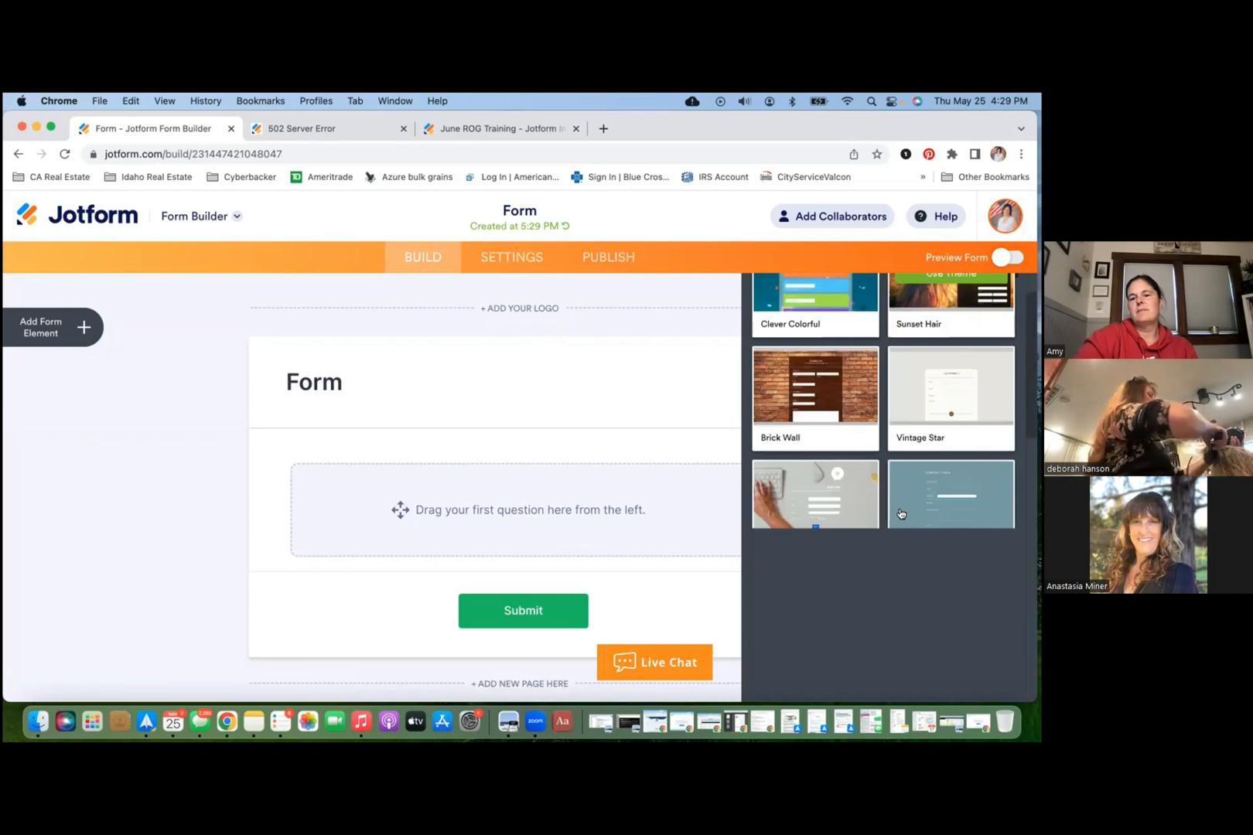
pyautogui.scroll(-2, 901, 513)
pyautogui.scroll(-1, 901, 514)
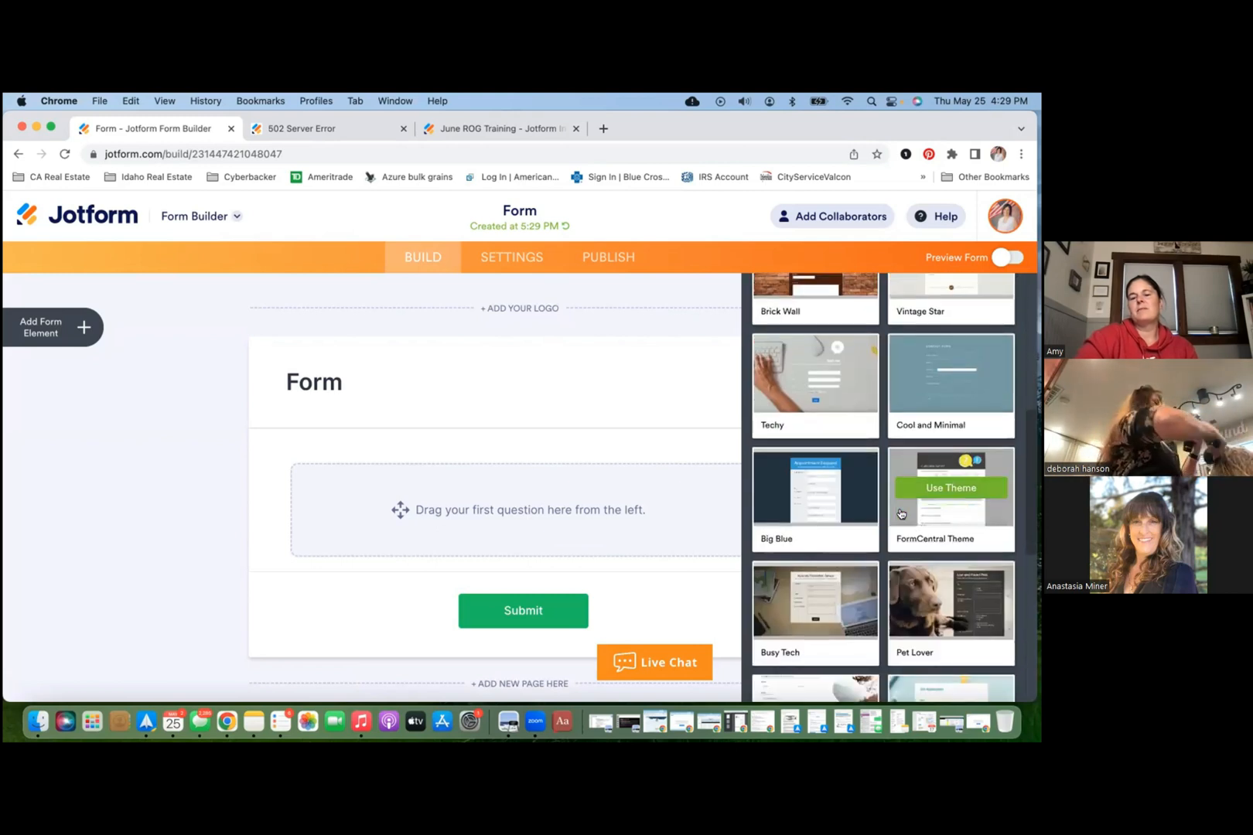
pyautogui.scroll(-5, 901, 514)
pyautogui.scroll(-1, 900, 513)
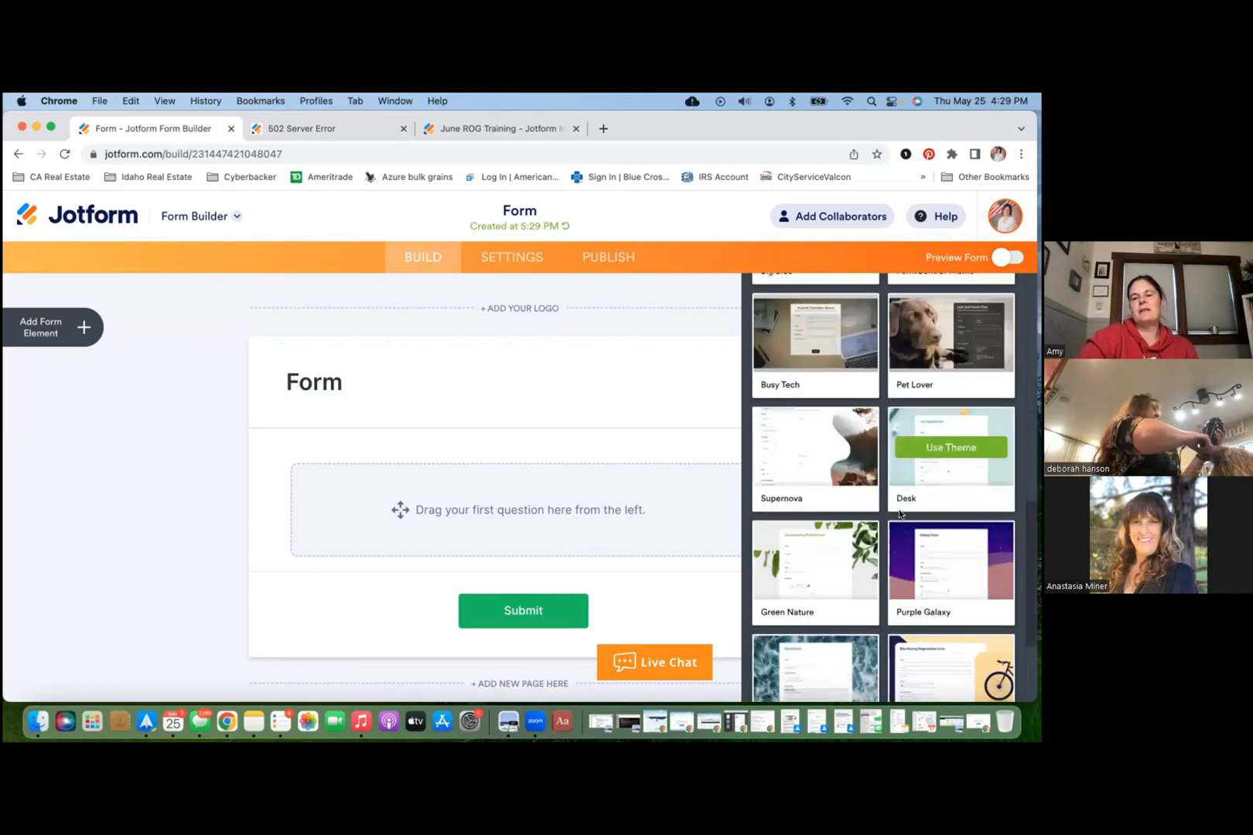
pyautogui.scroll(-3, 899, 513)
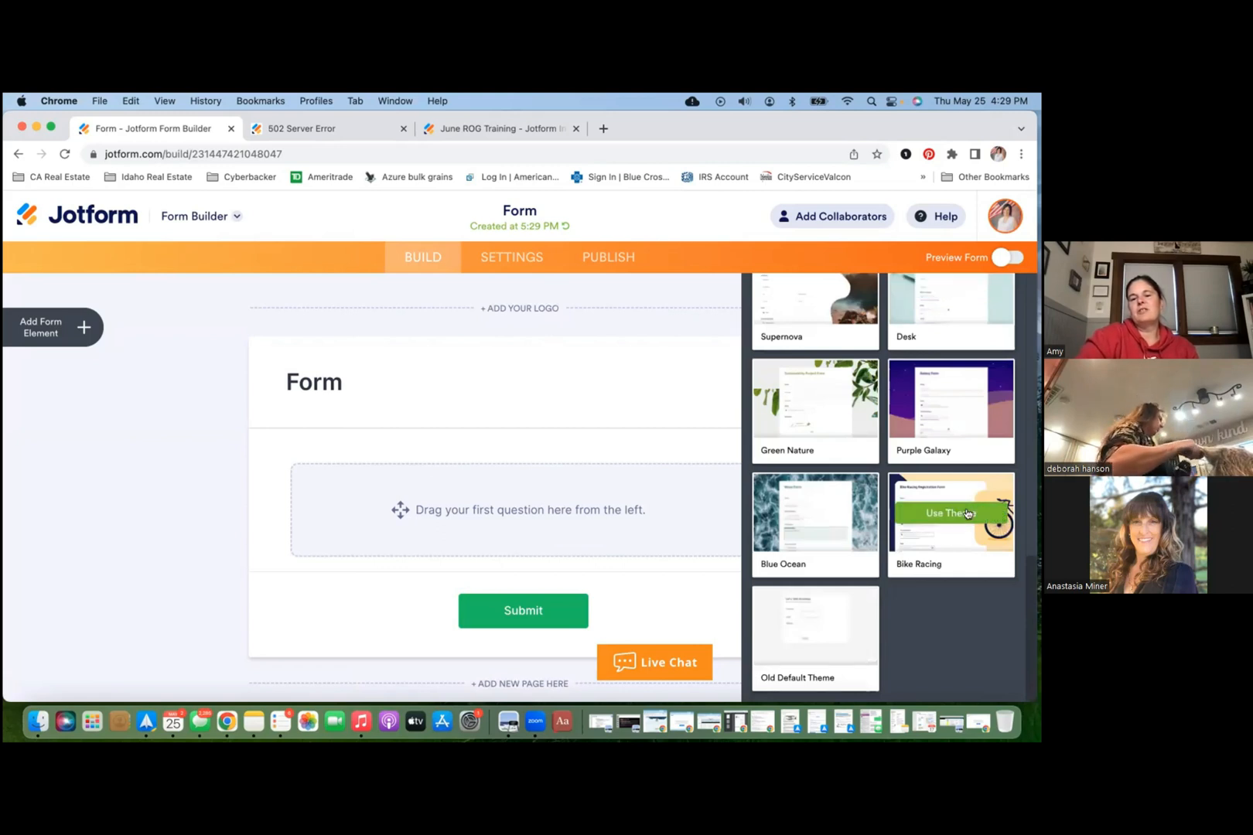
pyautogui.scroll(3, 966, 532)
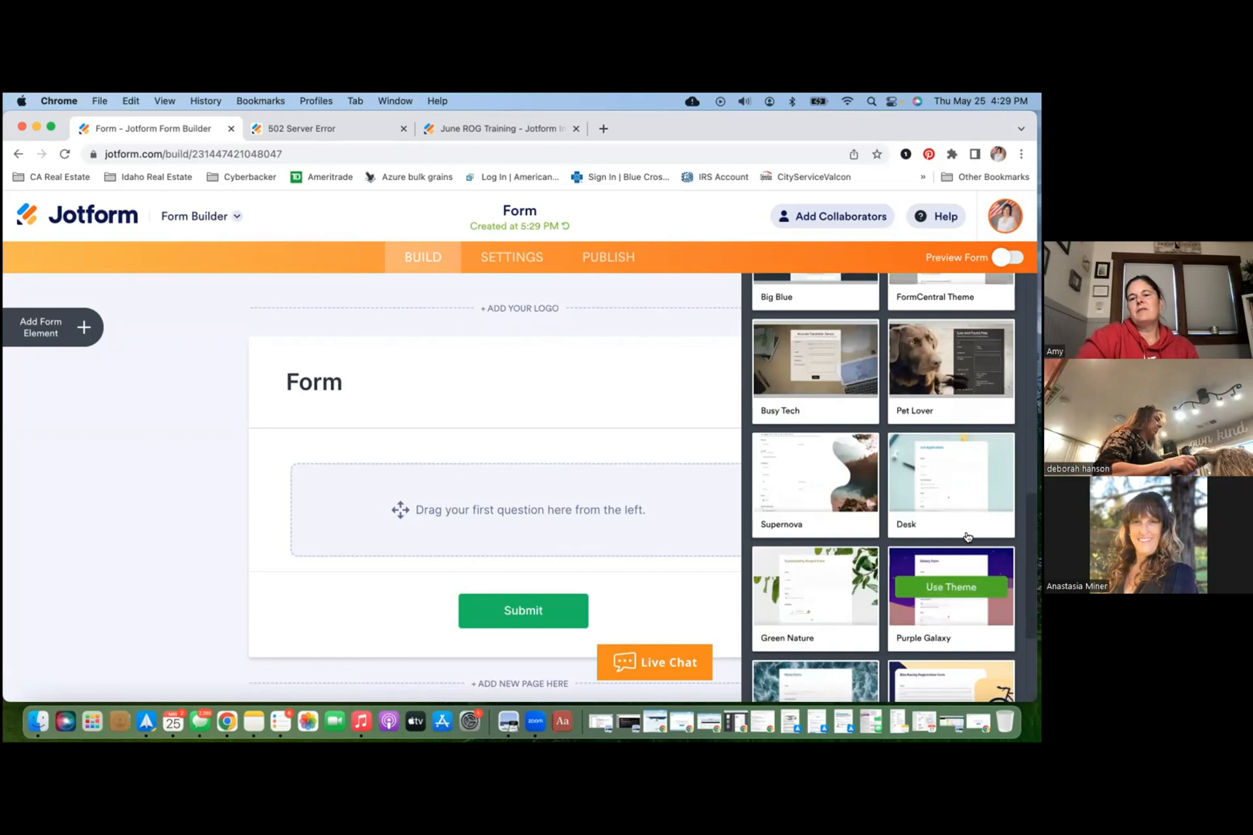
pyautogui.scroll(3, 966, 533)
pyautogui.scroll(1, 969, 431)
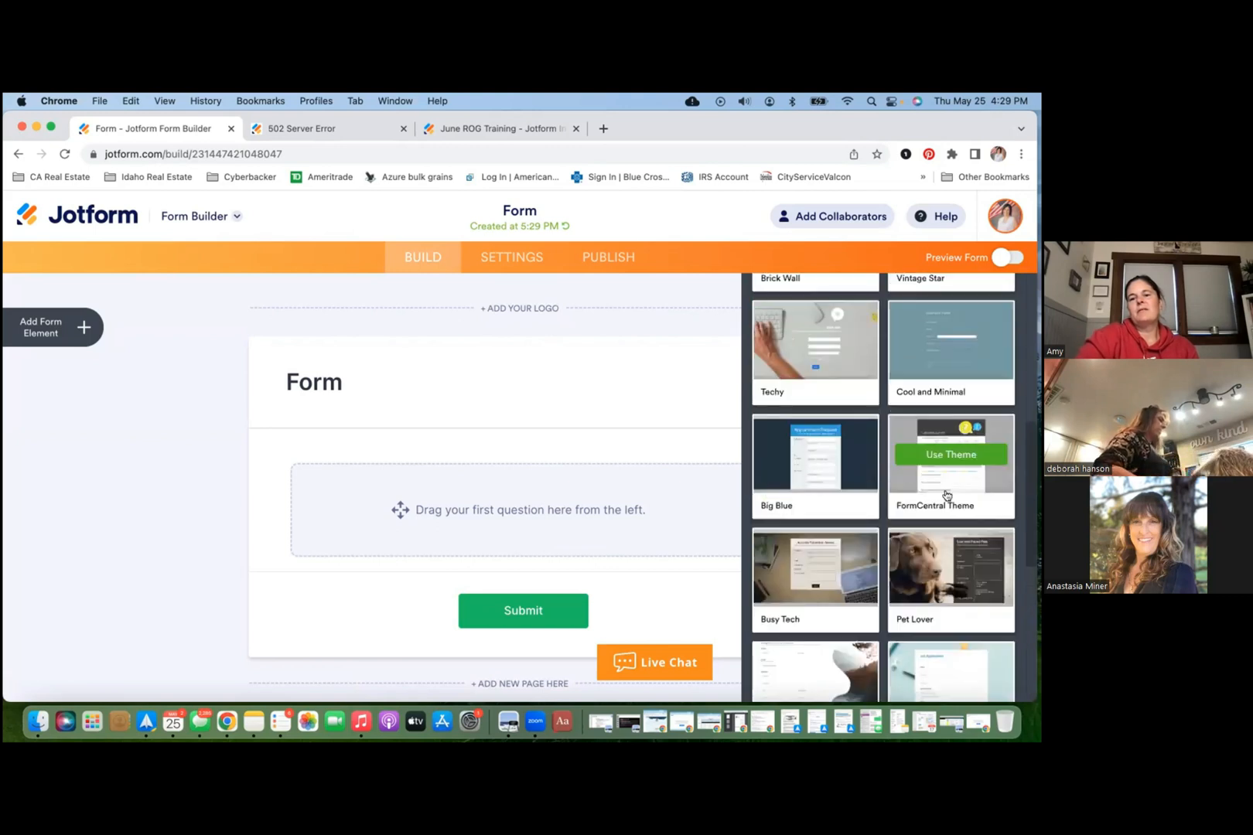
pyautogui.scroll(2, 945, 495)
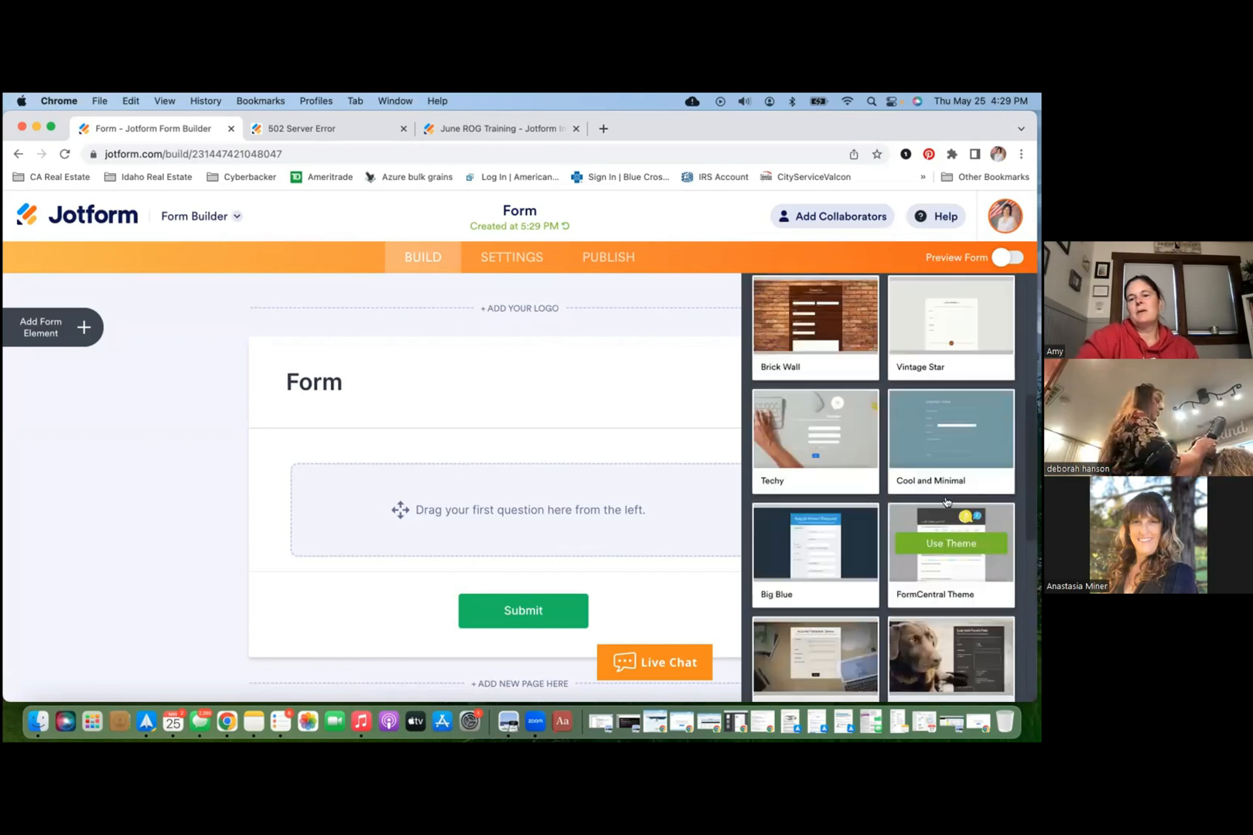
pyautogui.scroll(4, 945, 499)
pyautogui.scroll(1, 947, 514)
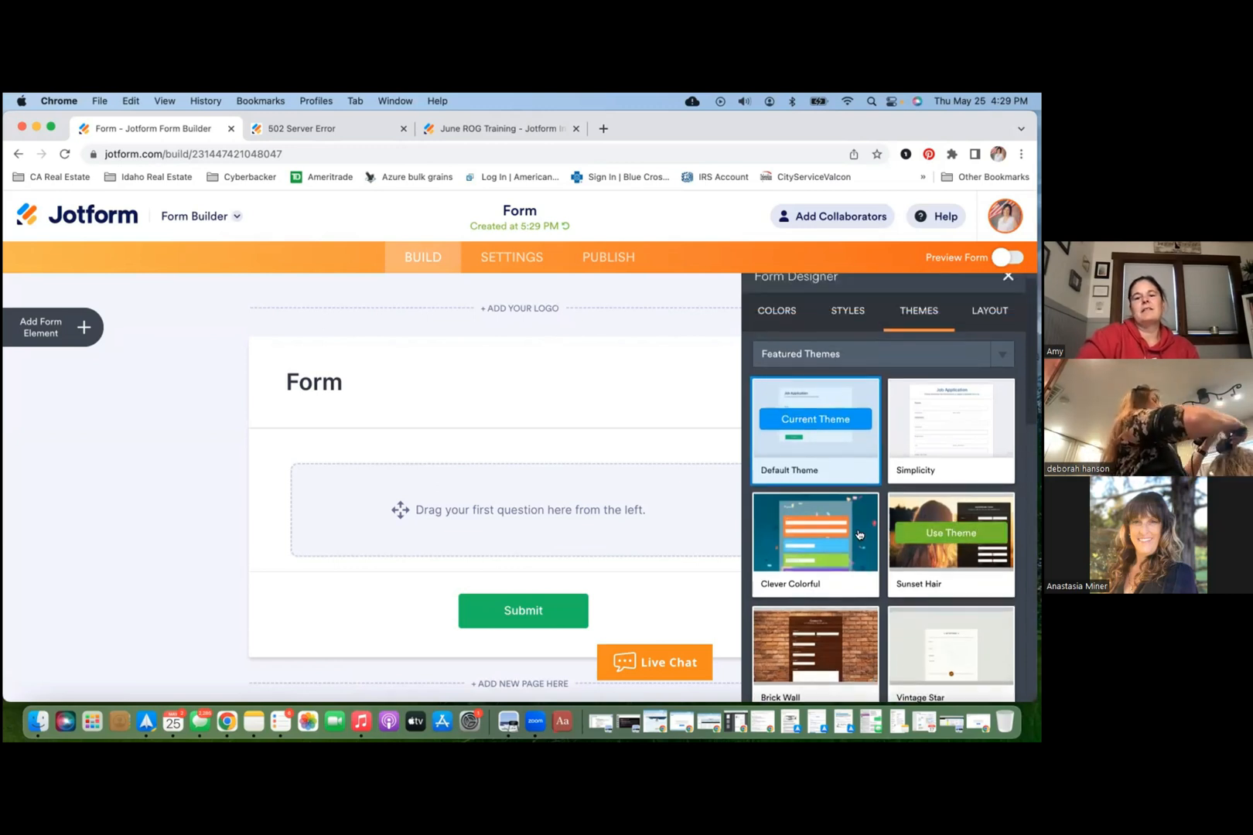
# Step: Apply the Bike Racing theme to the new form
pyautogui.scroll(-5, 859, 535)
pyautogui.scroll(-1, 858, 535)
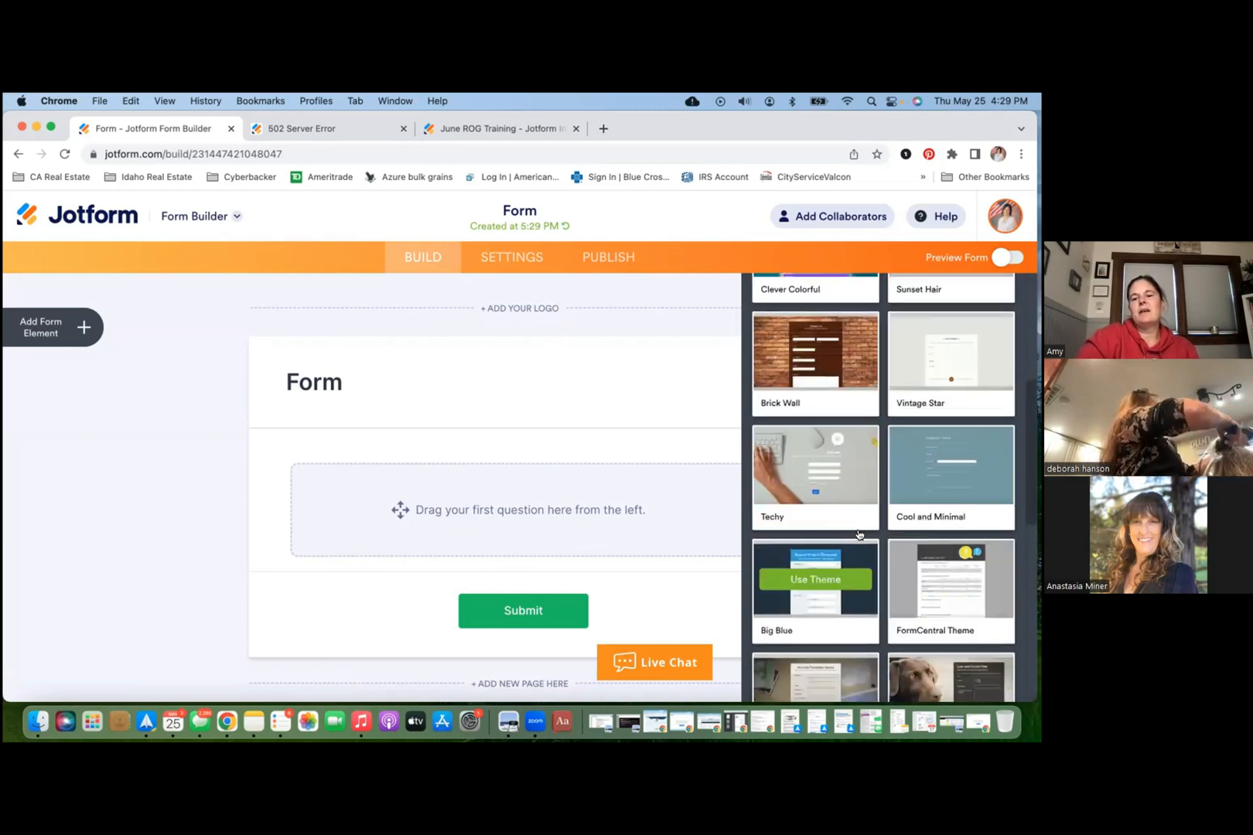
pyautogui.scroll(-4, 858, 534)
pyautogui.scroll(-3, 859, 535)
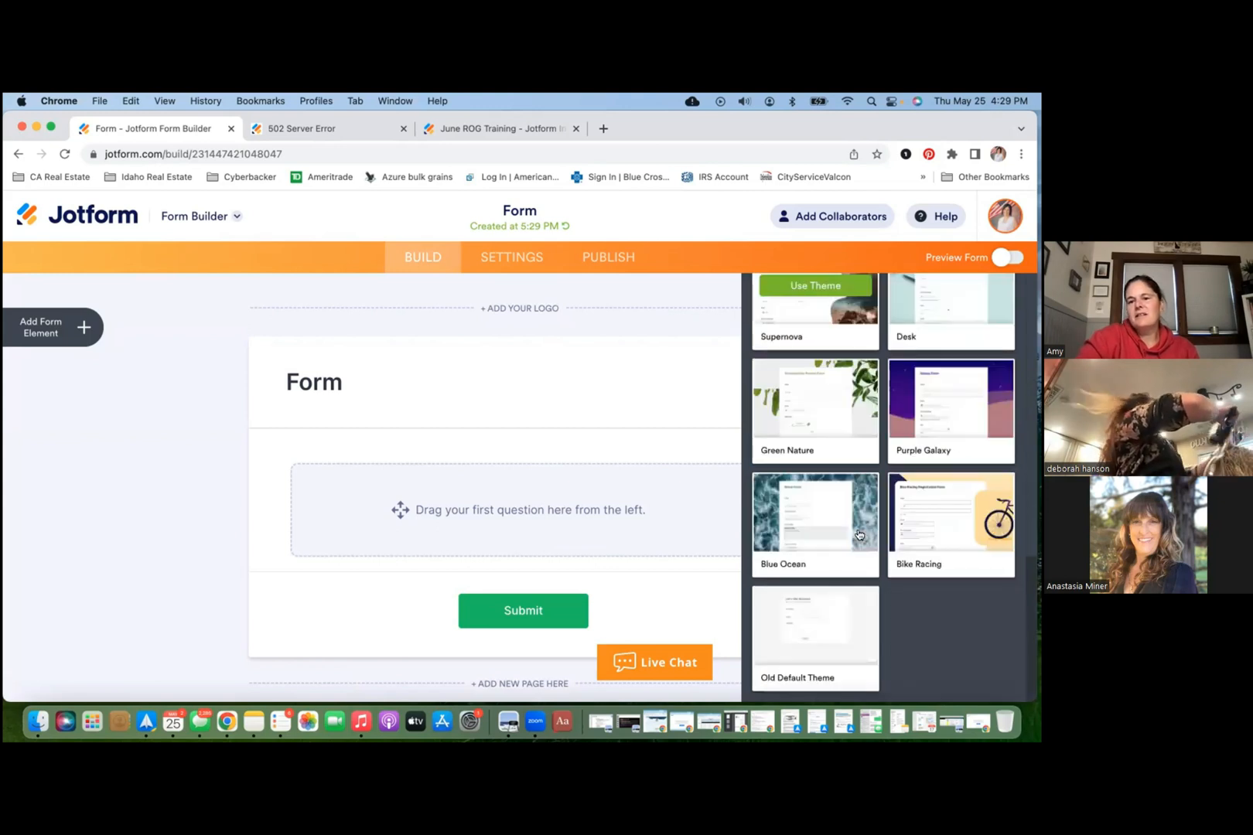
pyautogui.click(955, 515)
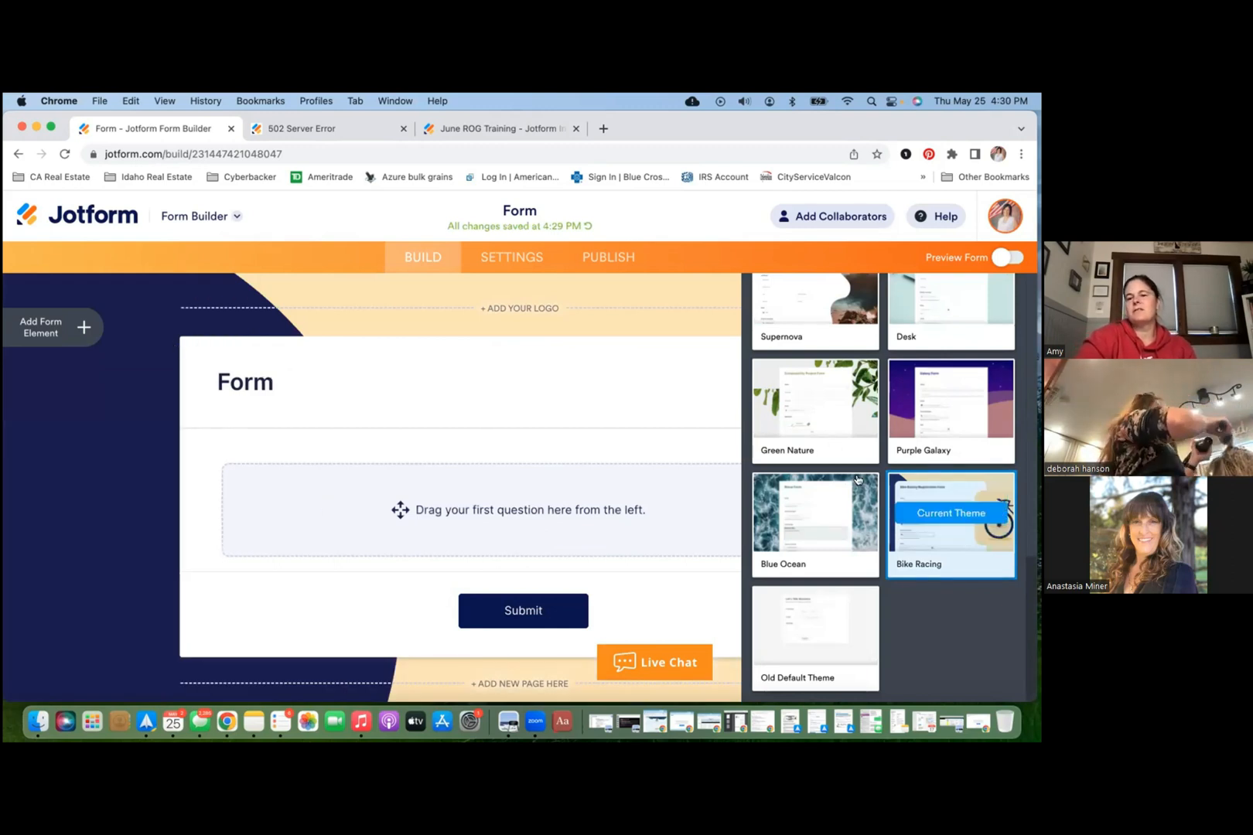
# Step: Apply the Sunset Hair theme to the blank form
pyautogui.moveTo(979, 527)
pyautogui.scroll(10, 979, 527)
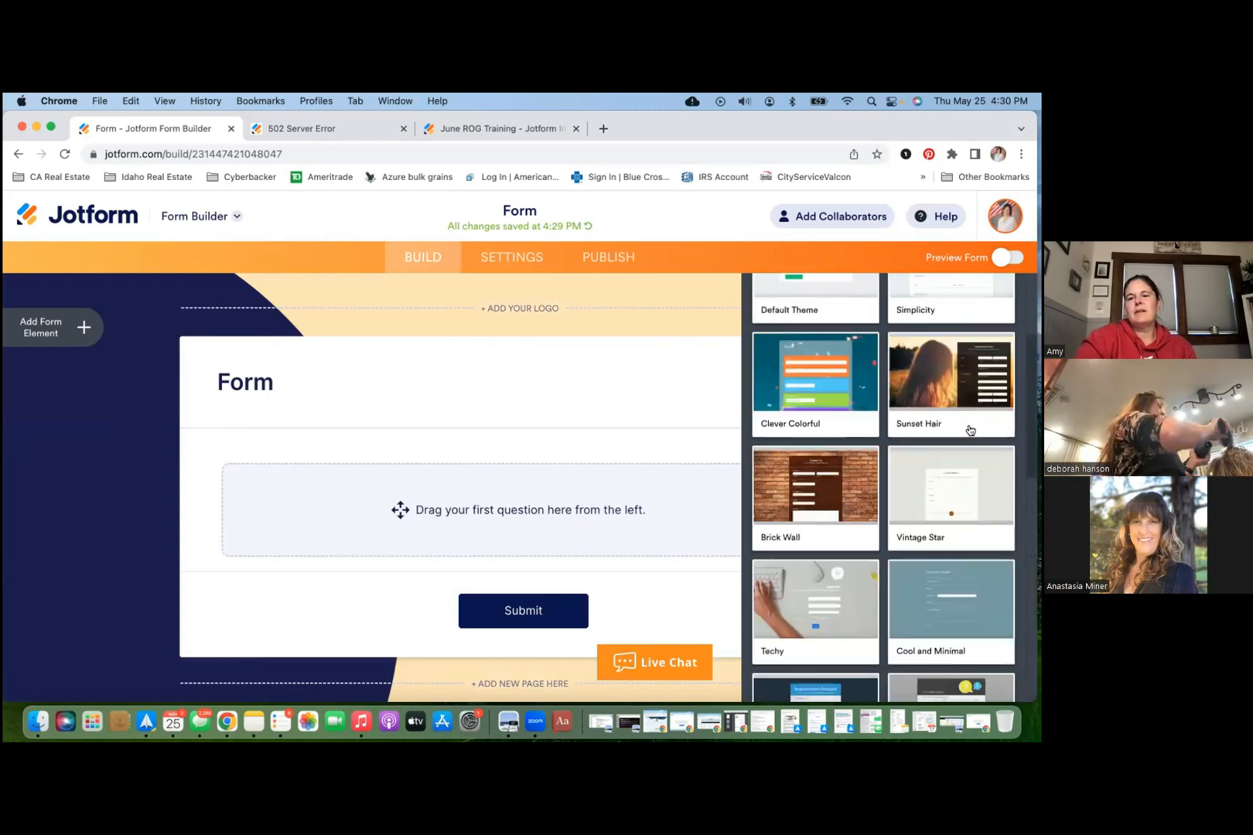
pyautogui.click(954, 395)
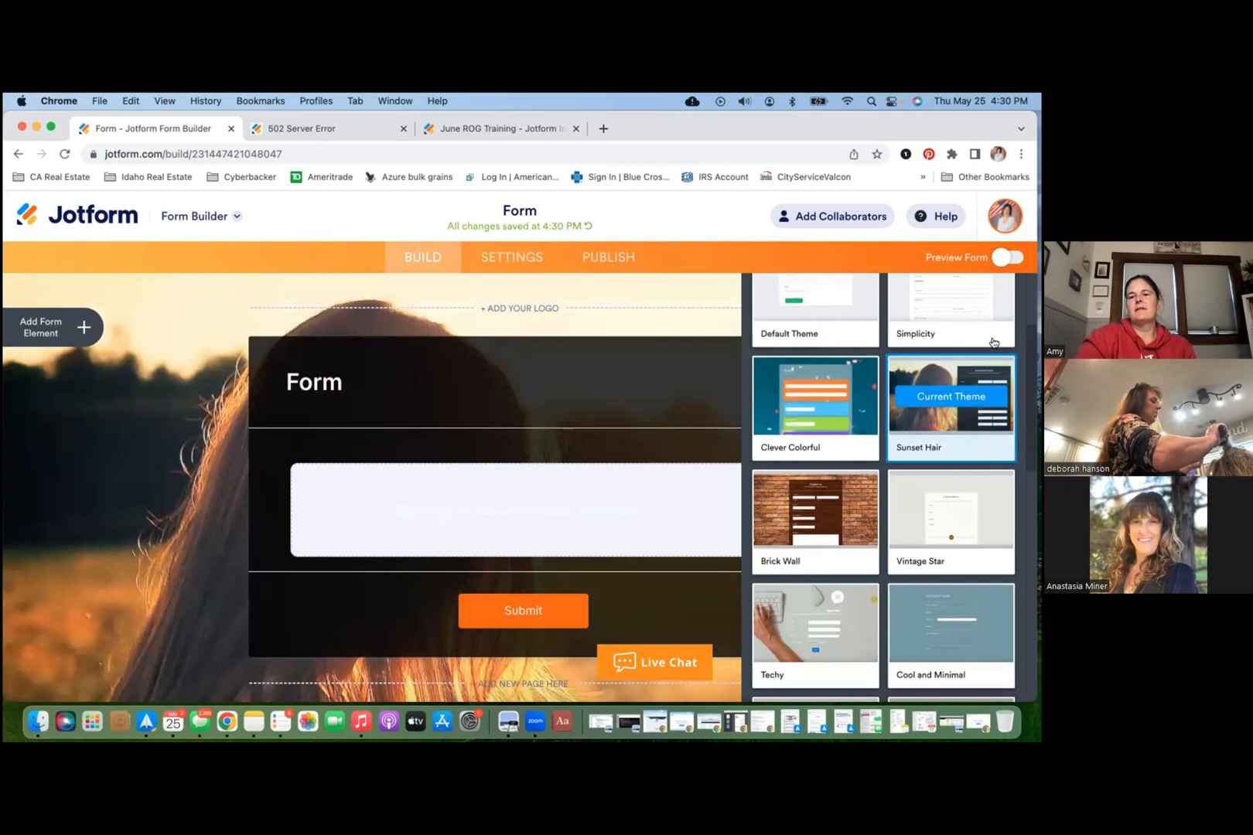
# Step: Replace the Sunset Hair page image with the uploaded file mom and dad.jpeg from the Downloads folder
pyautogui.scroll(3, 797, 324)
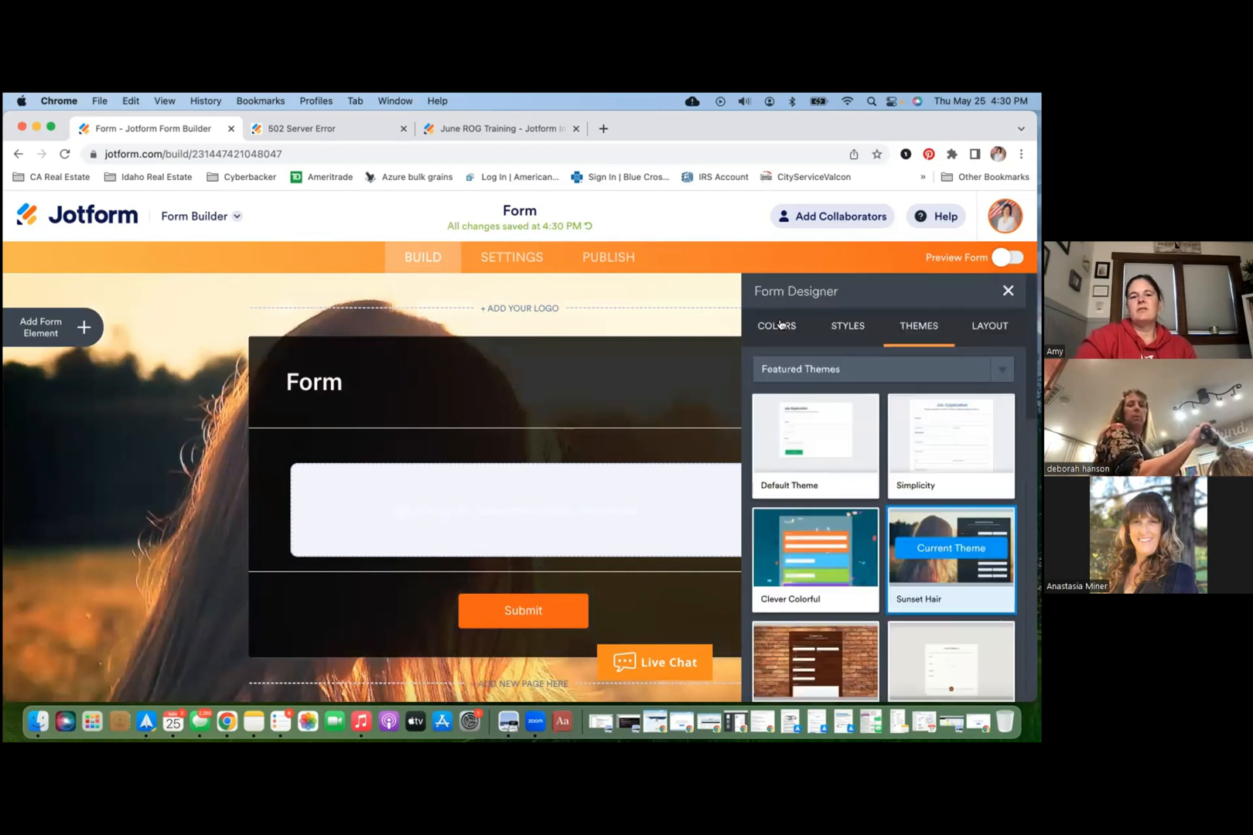
pyautogui.click(780, 326)
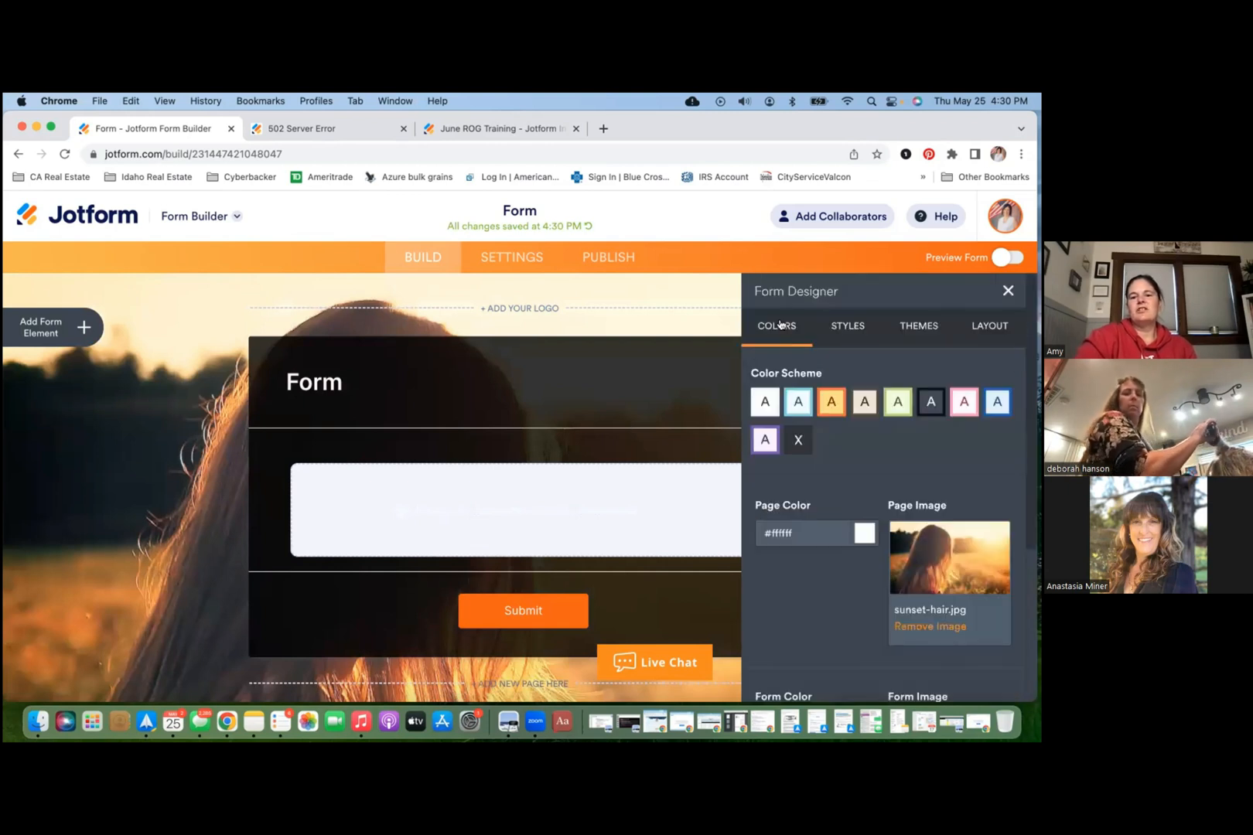
pyautogui.click(915, 628)
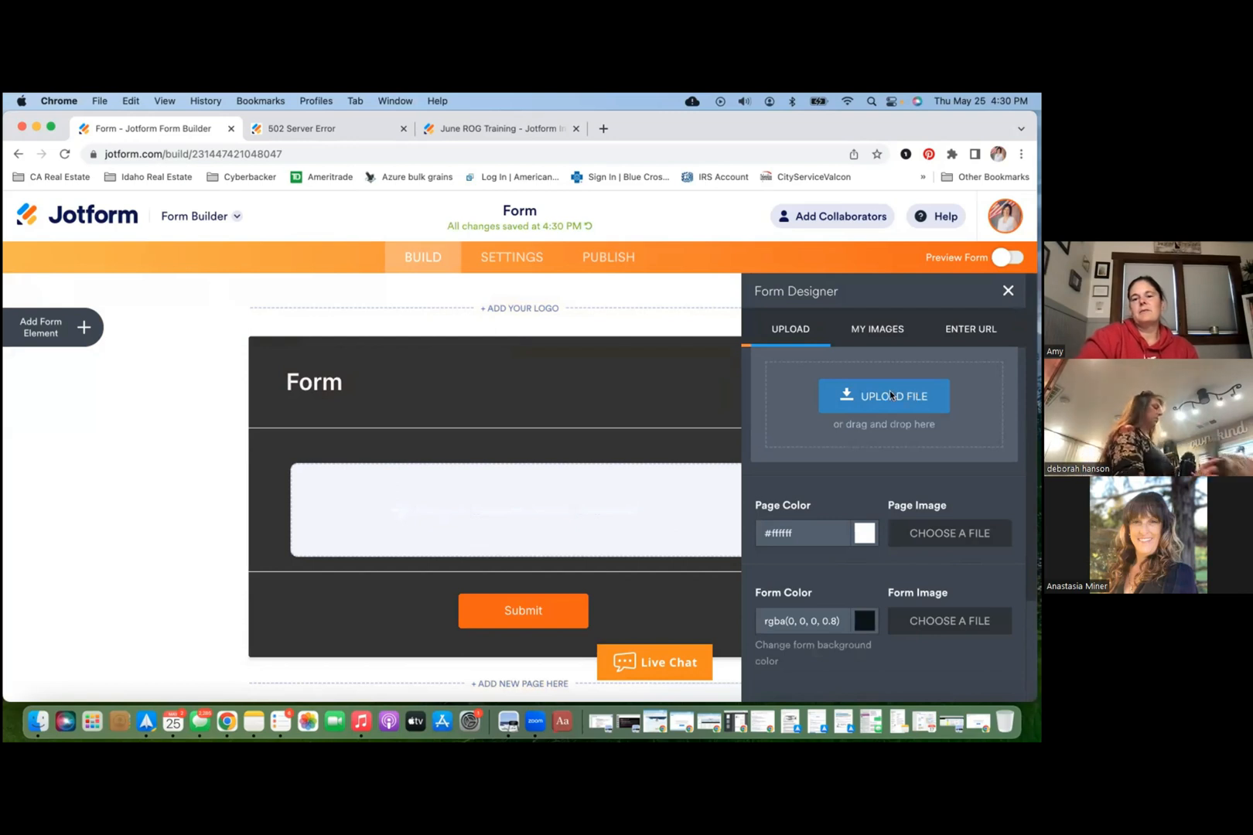
pyautogui.click(886, 396)
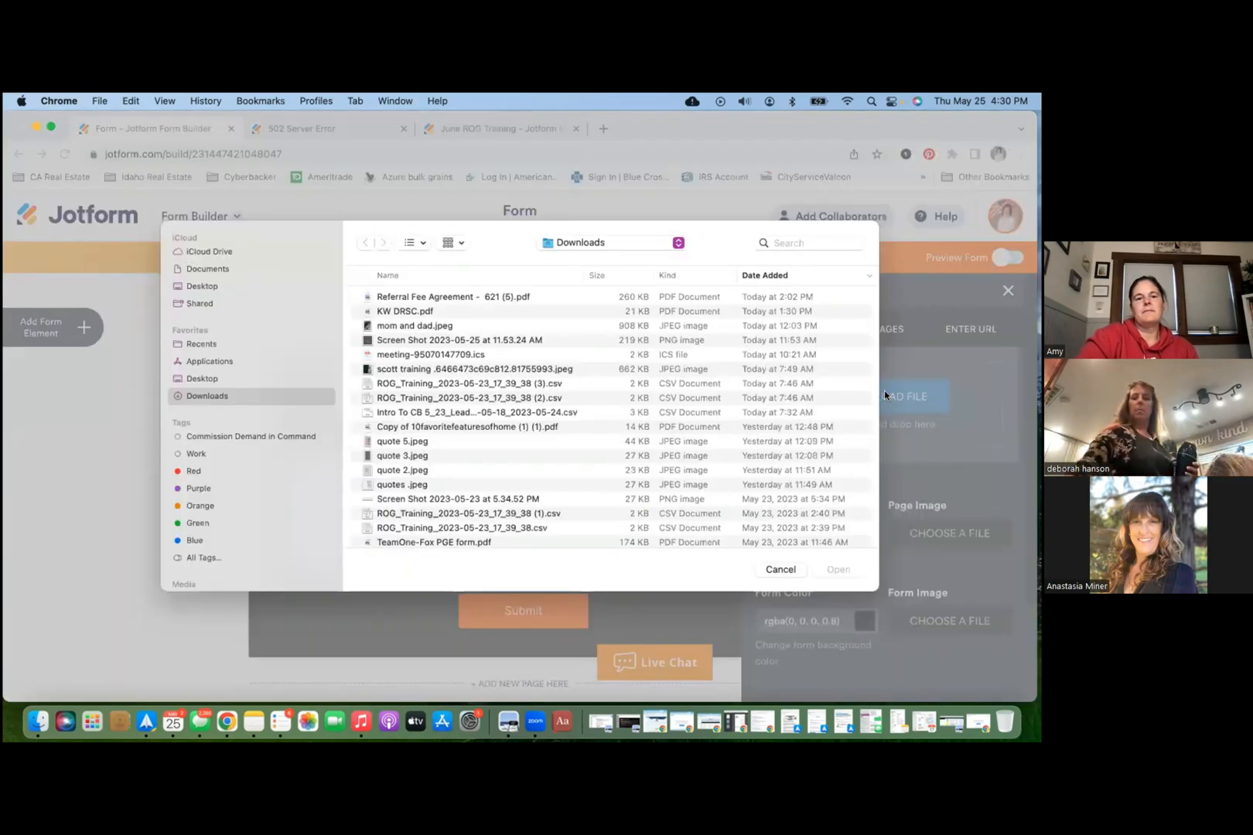
pyautogui.click(421, 327)
pyautogui.press('Return')
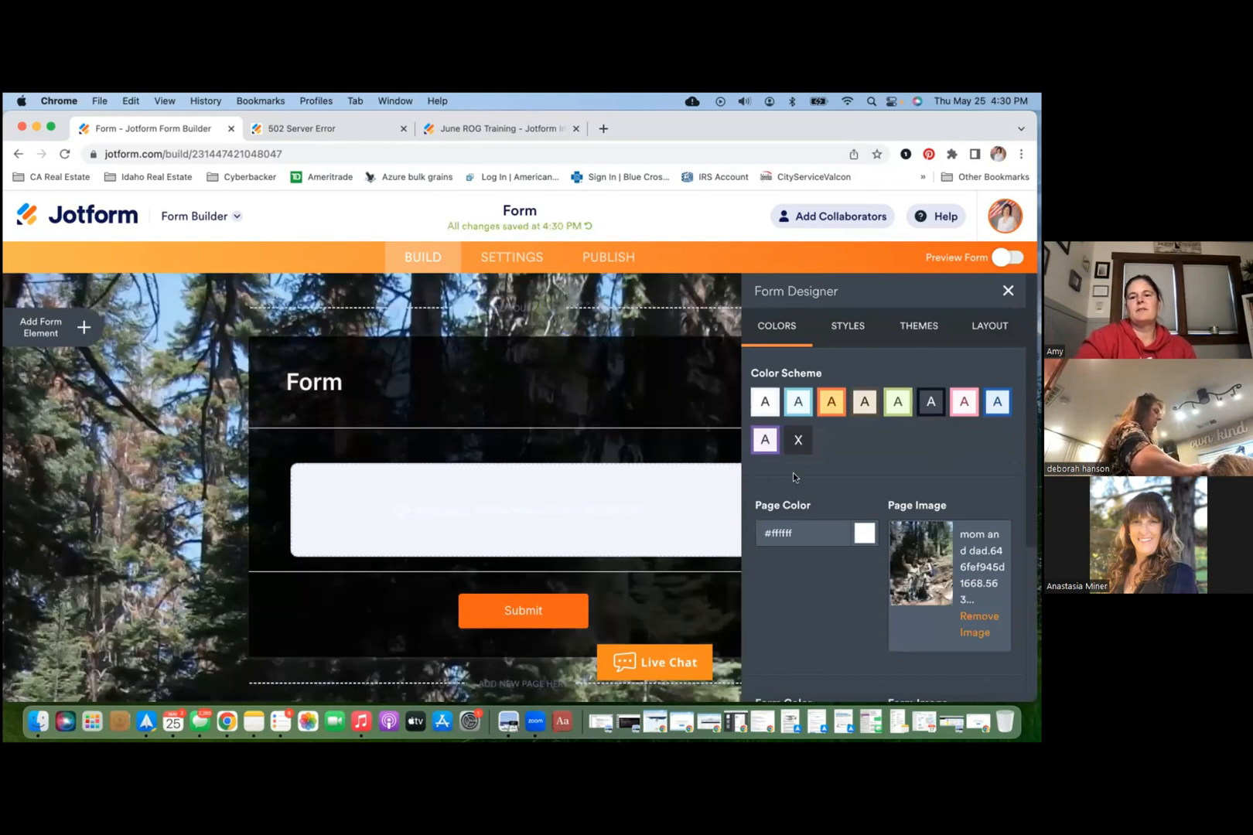
pyautogui.scroll(-1, 577, 493)
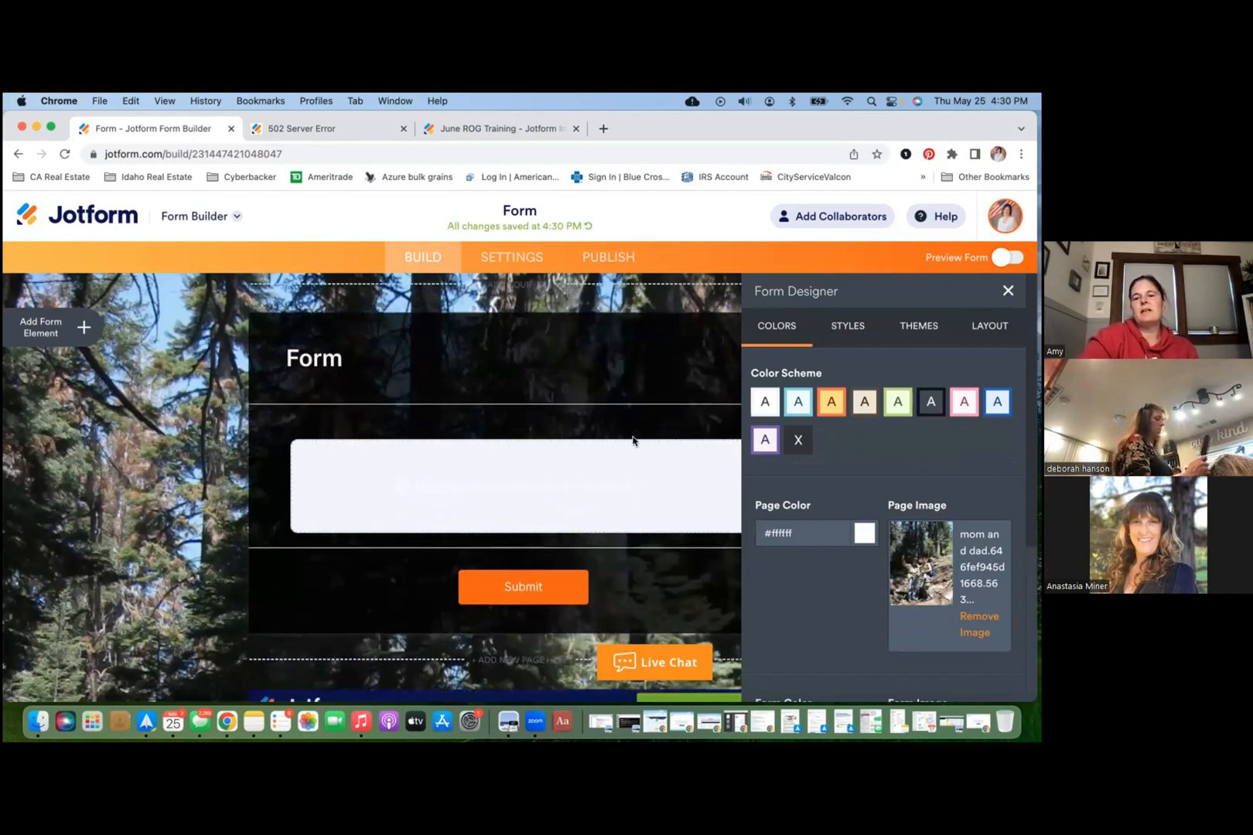
pyautogui.scroll(-2, 901, 456)
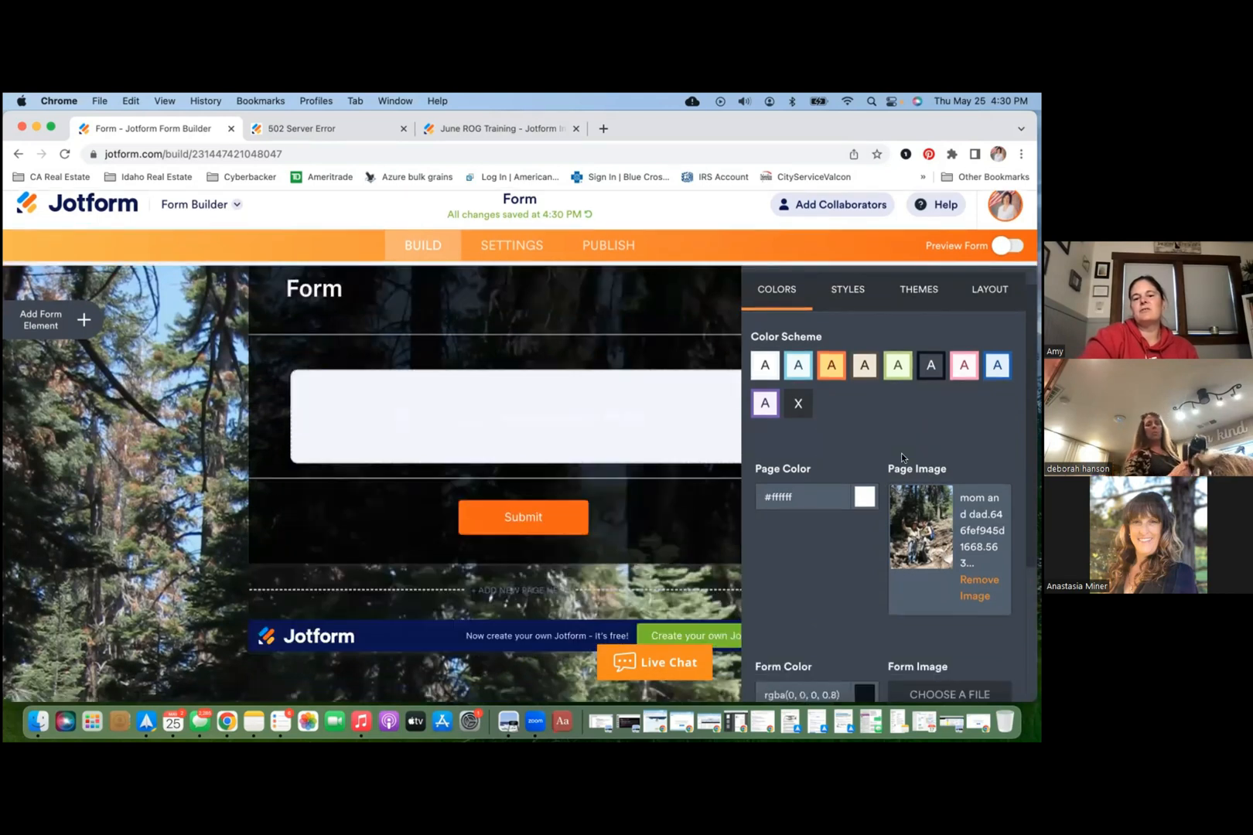
# Step: Save the form's page image and color settings and close the Form Designer
pyautogui.scroll(-3, 901, 457)
pyautogui.scroll(3, 901, 456)
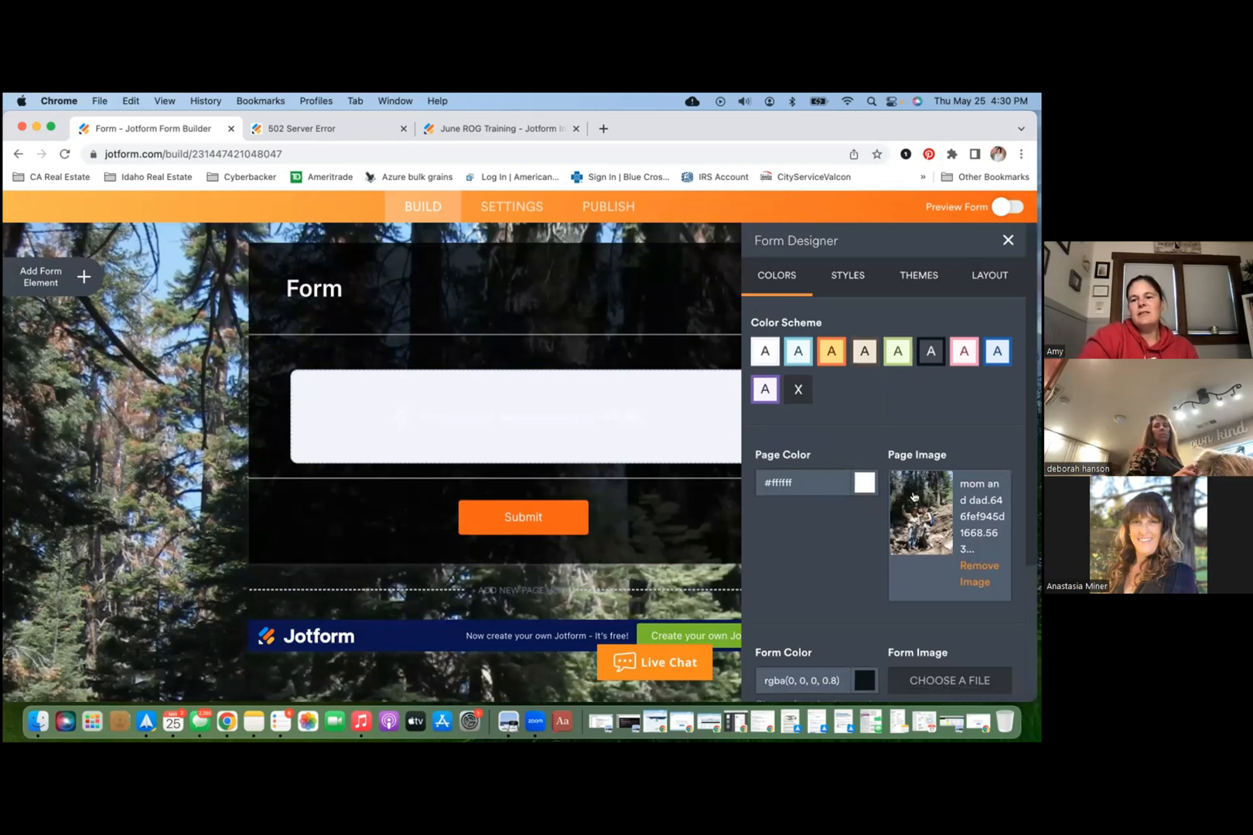
pyautogui.scroll(-3, 984, 638)
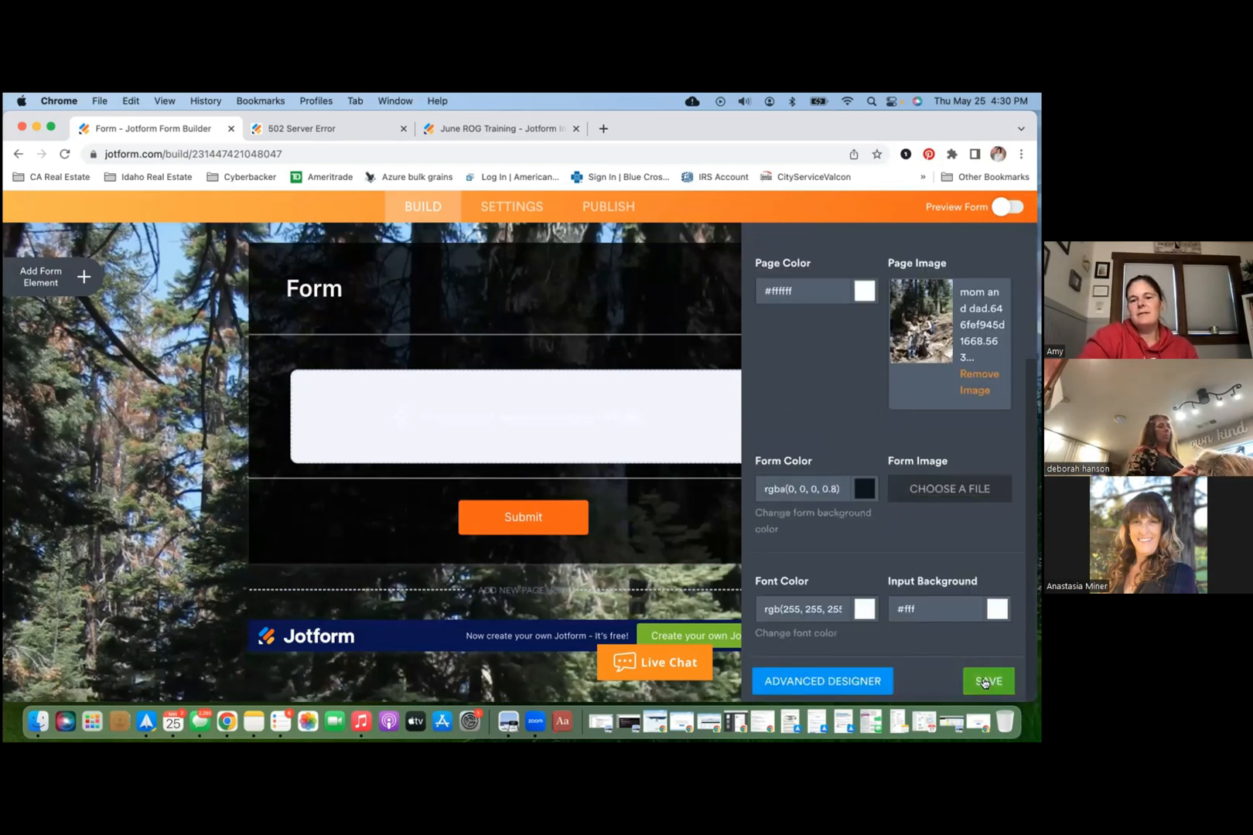
pyautogui.click(256, 396)
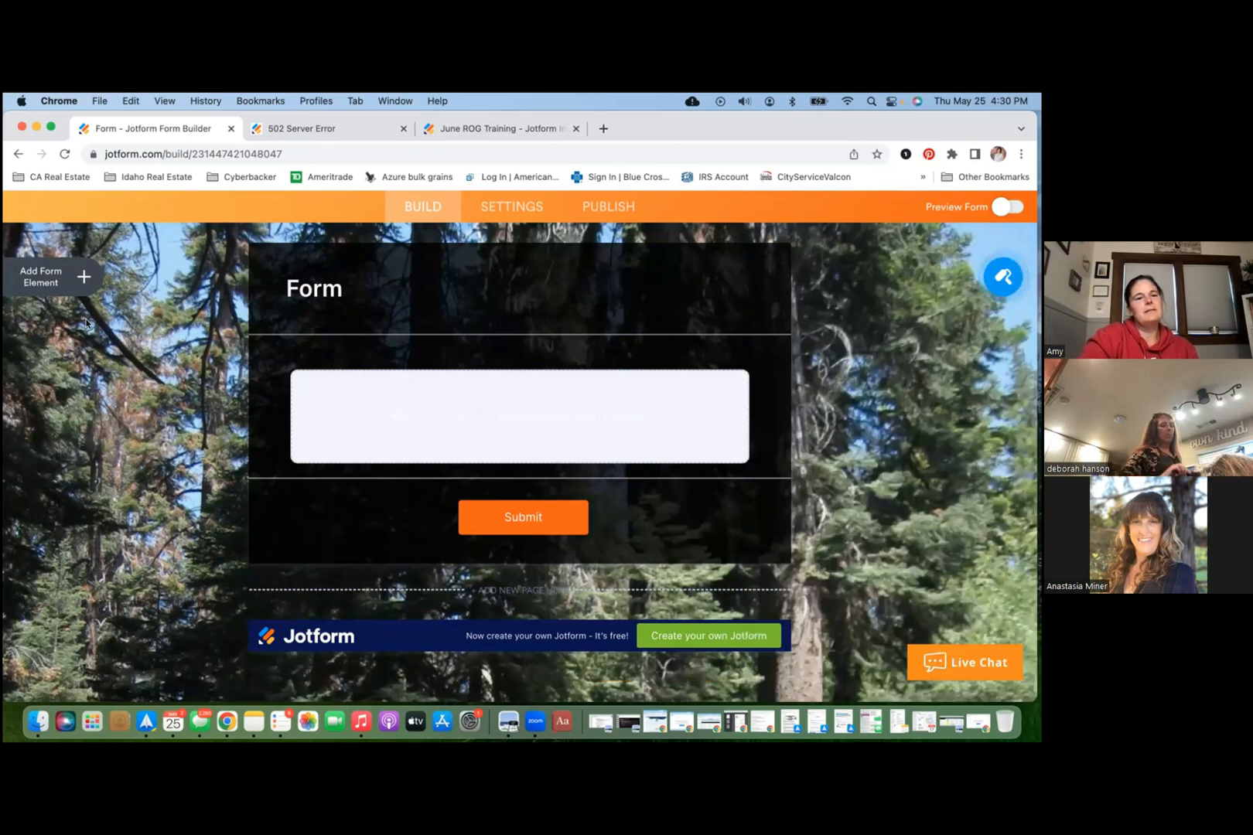
# Step: Add a Heading element to the form between the title and the submit button
pyautogui.click(83, 278)
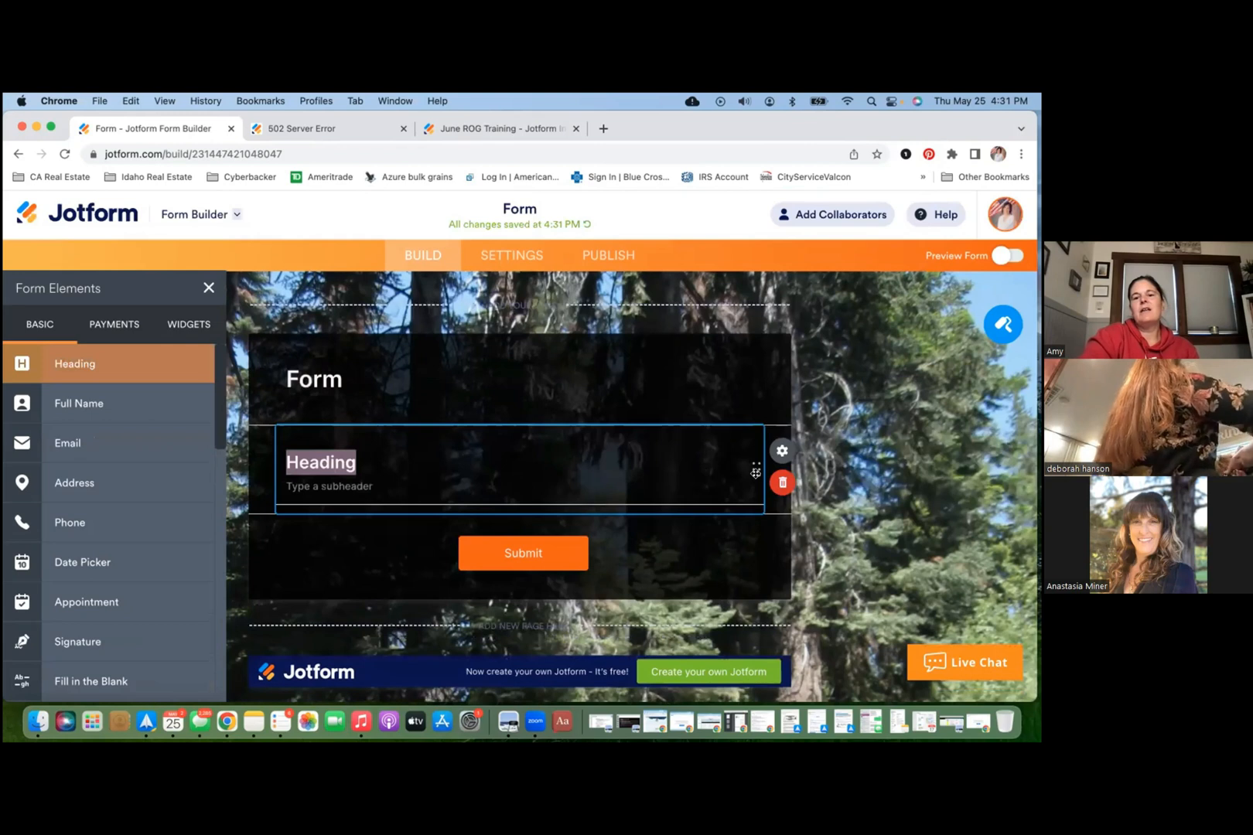
pyautogui.moveTo(762, 437)
pyautogui.mouseDown()
pyautogui.moveTo(754, 343)
pyautogui.moveTo(761, 424)
pyautogui.mouseUp()
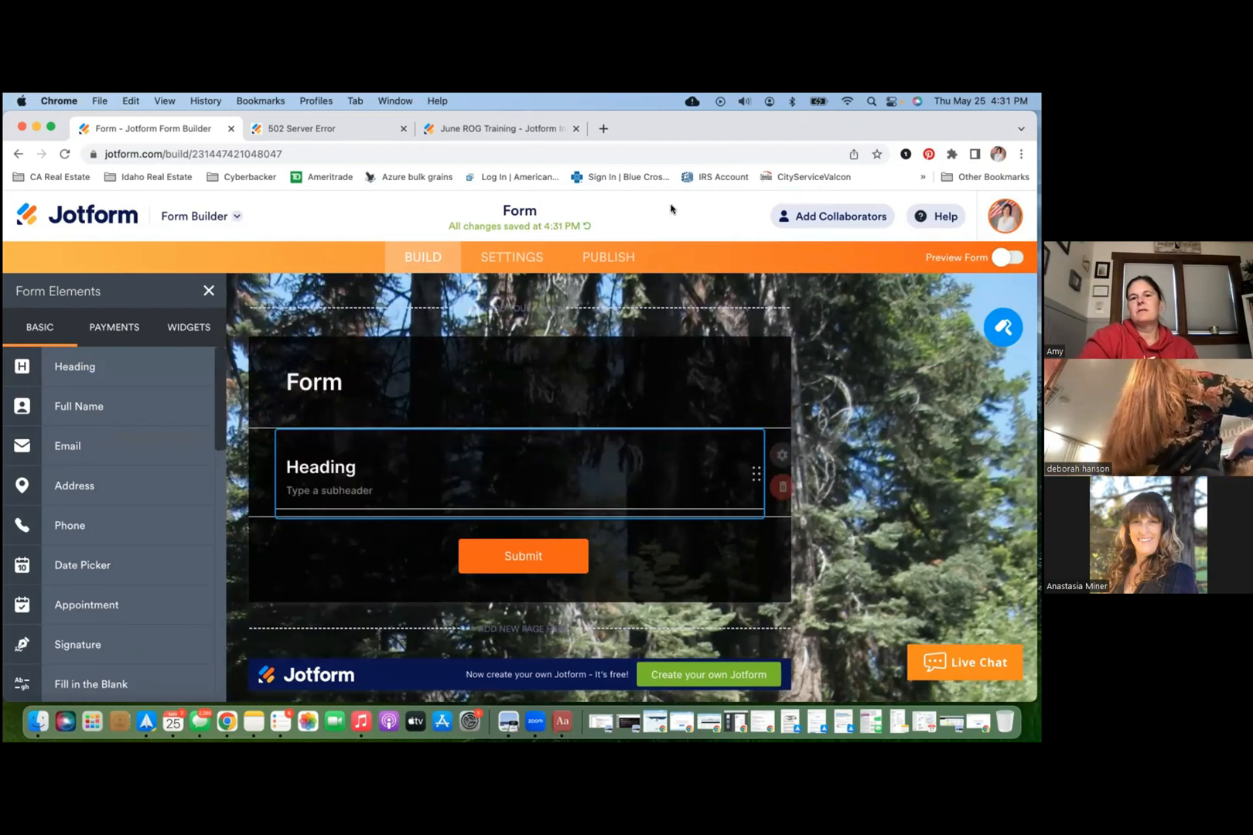
pyautogui.click(307, 171)
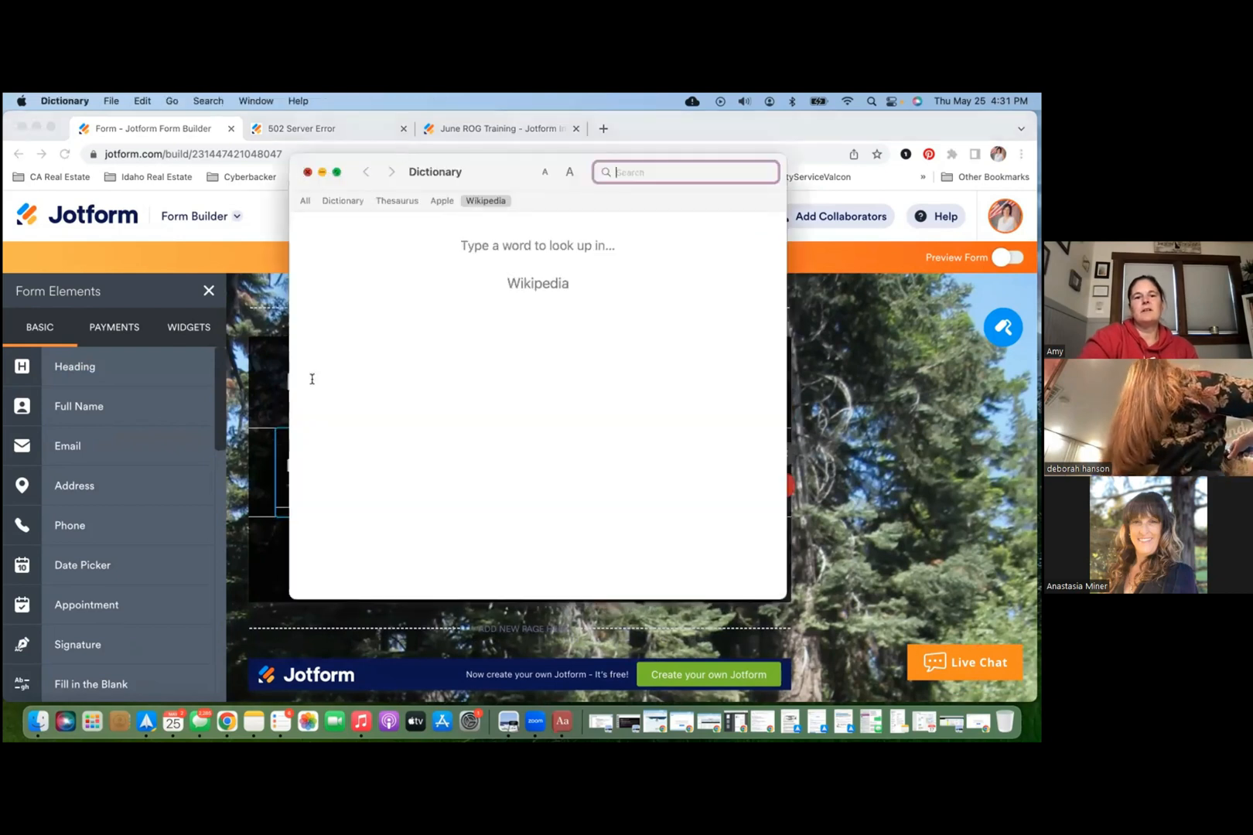
# Step: Replace the form's main title with "Event Registration From"
pyautogui.click(333, 381)
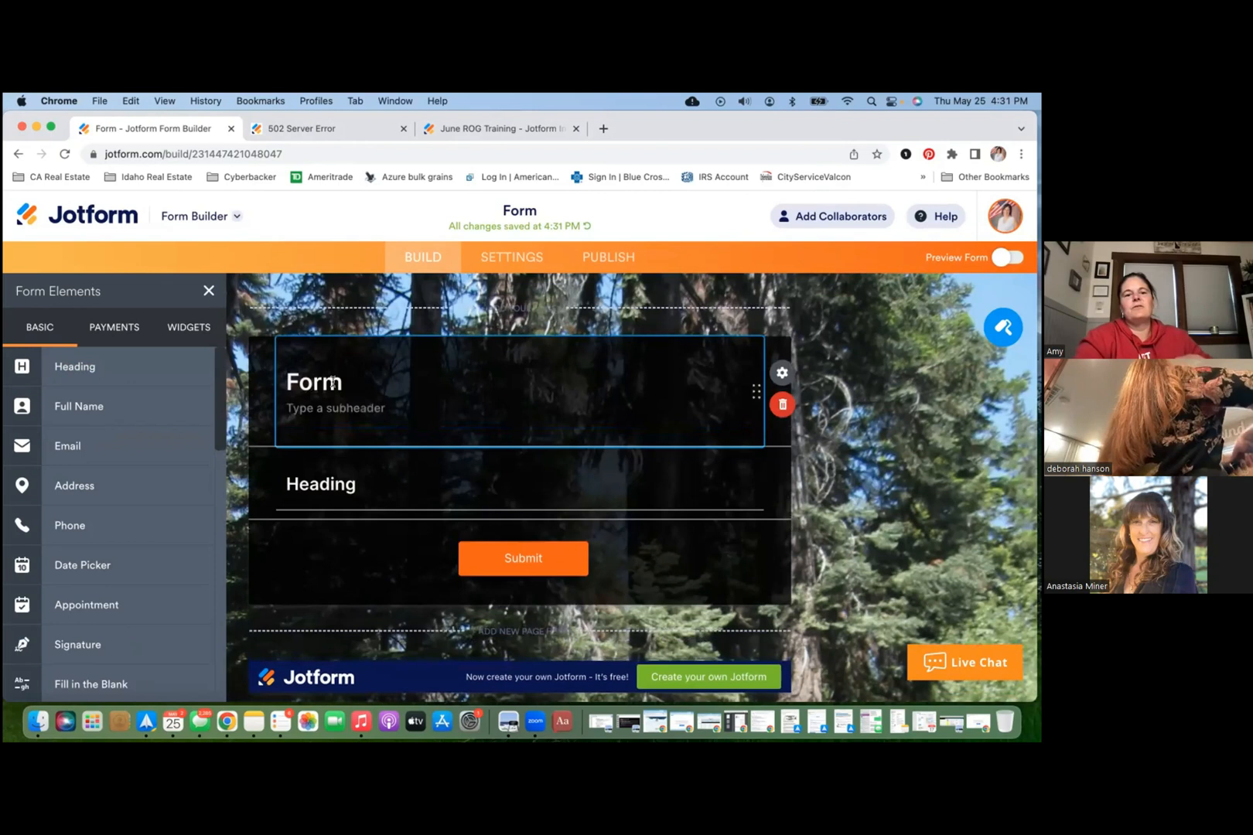
pyautogui.moveTo(333, 381); pyautogui.dragTo(250, 369)
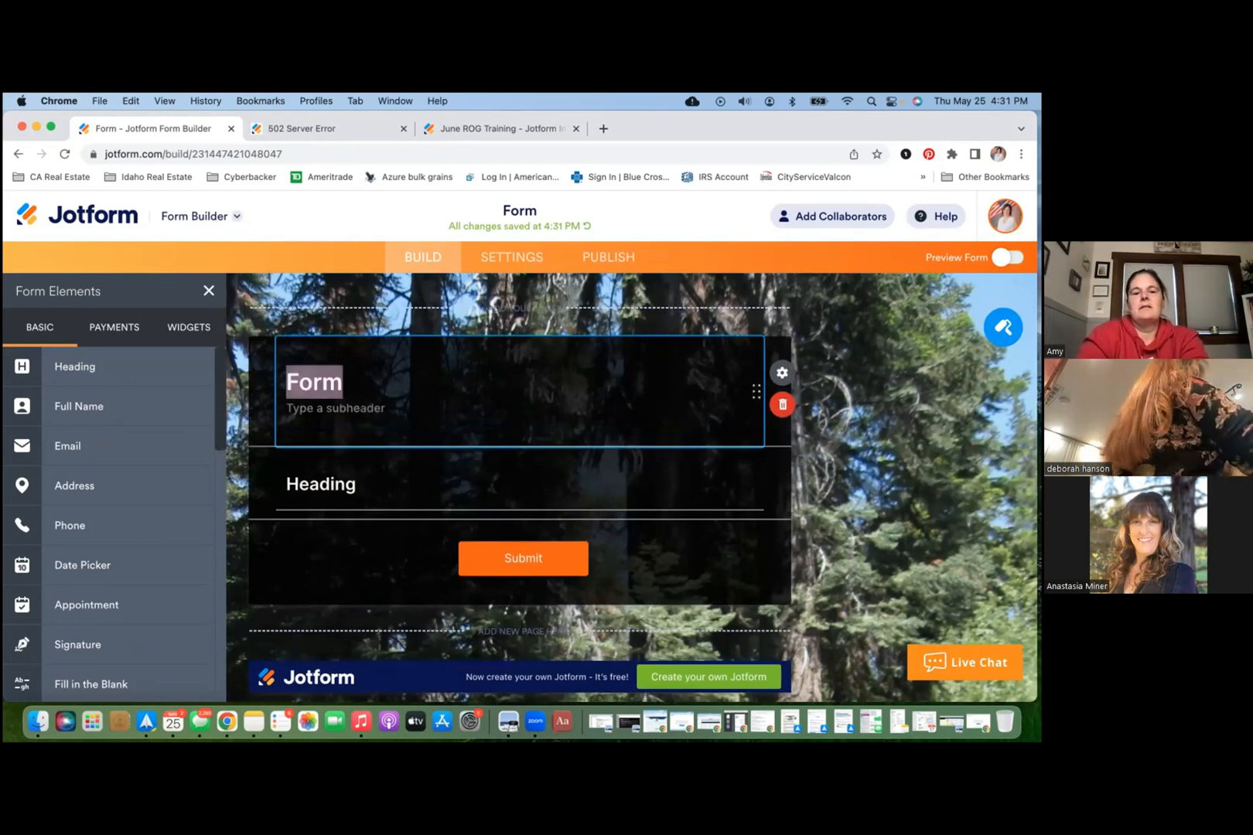
pyautogui.write('Event Regi')
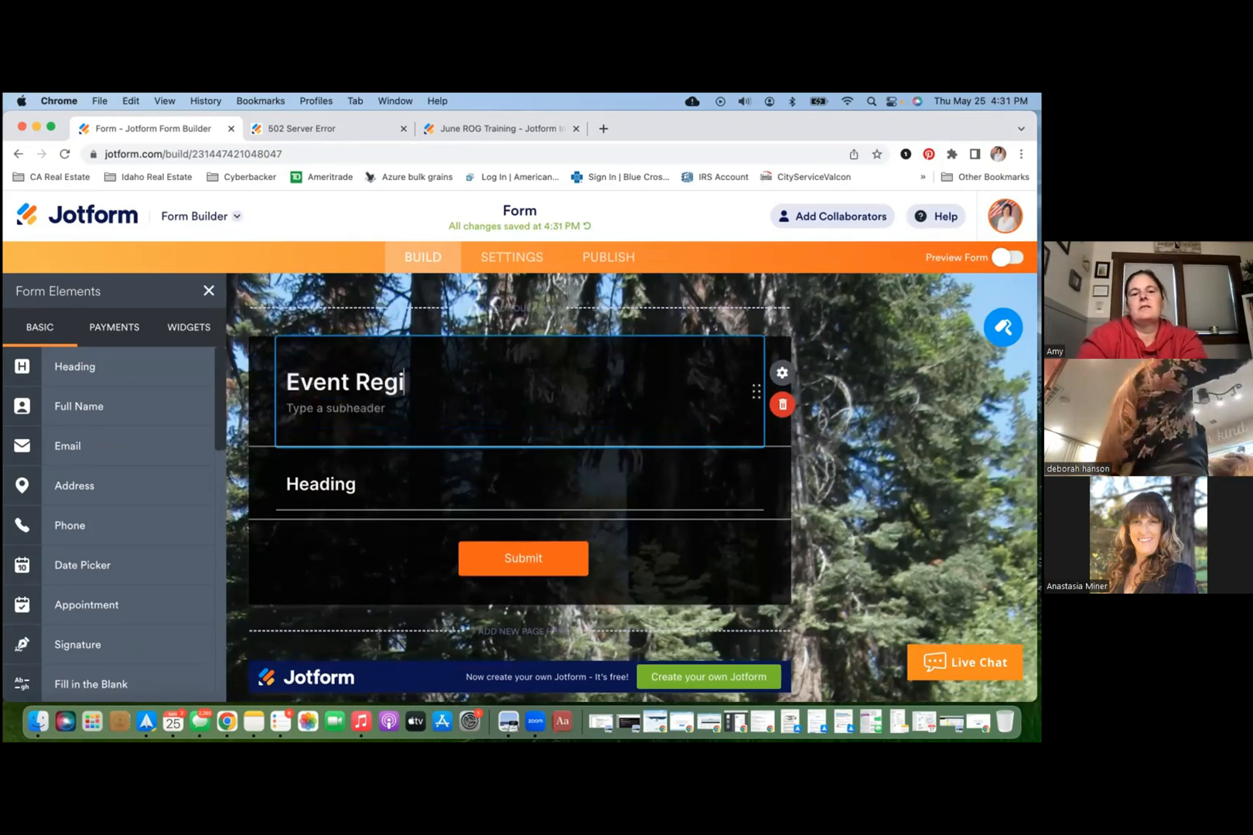
pyautogui.write('stration F')
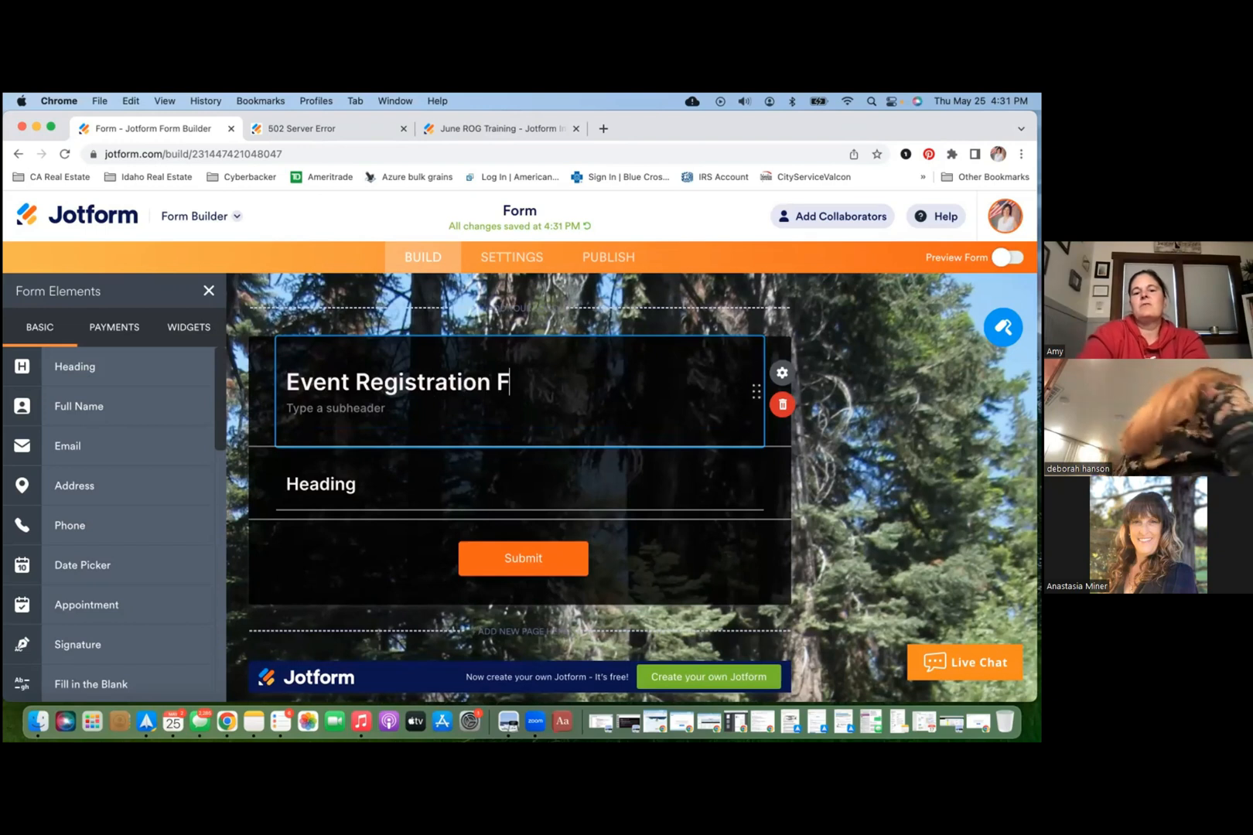
pyautogui.write('rom ')
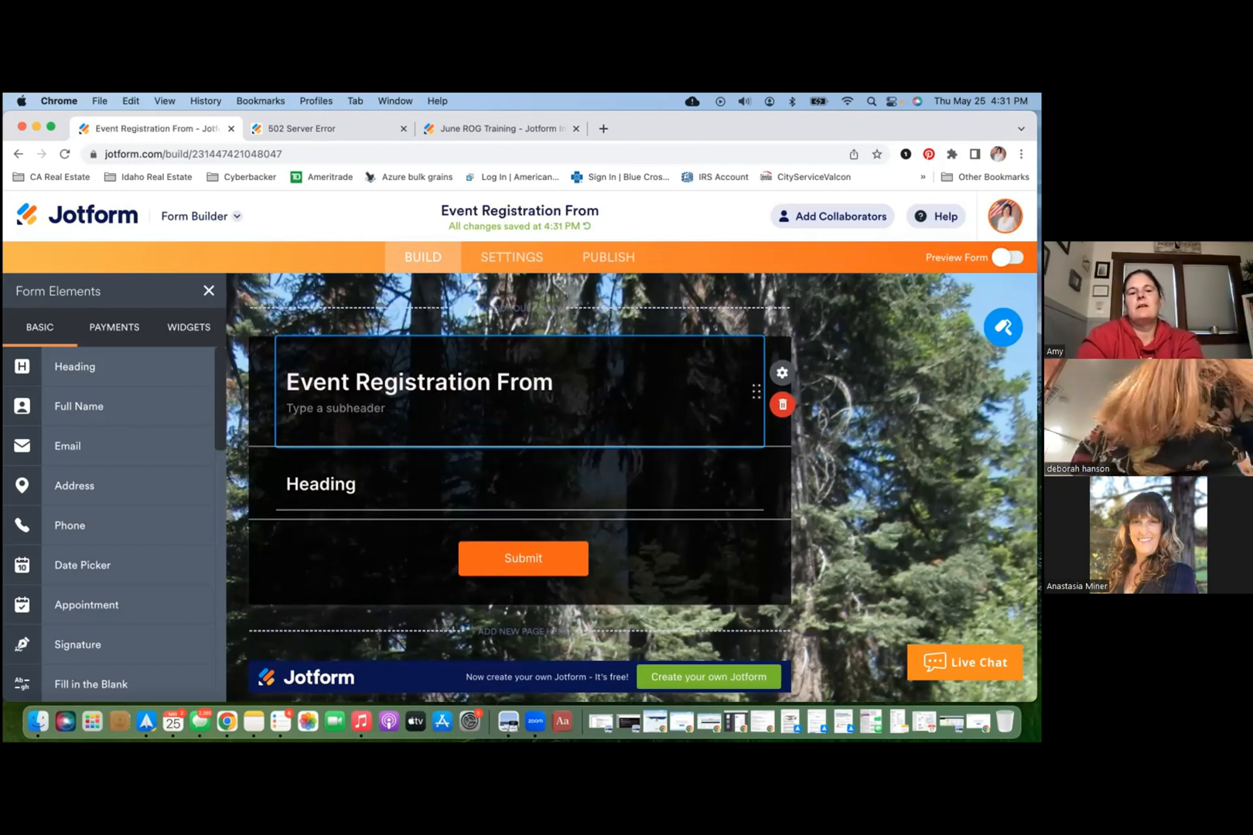
# Step: Enter "We can't wait for you to join us!" as the subheader under the form's main title
pyautogui.write('We cant w')
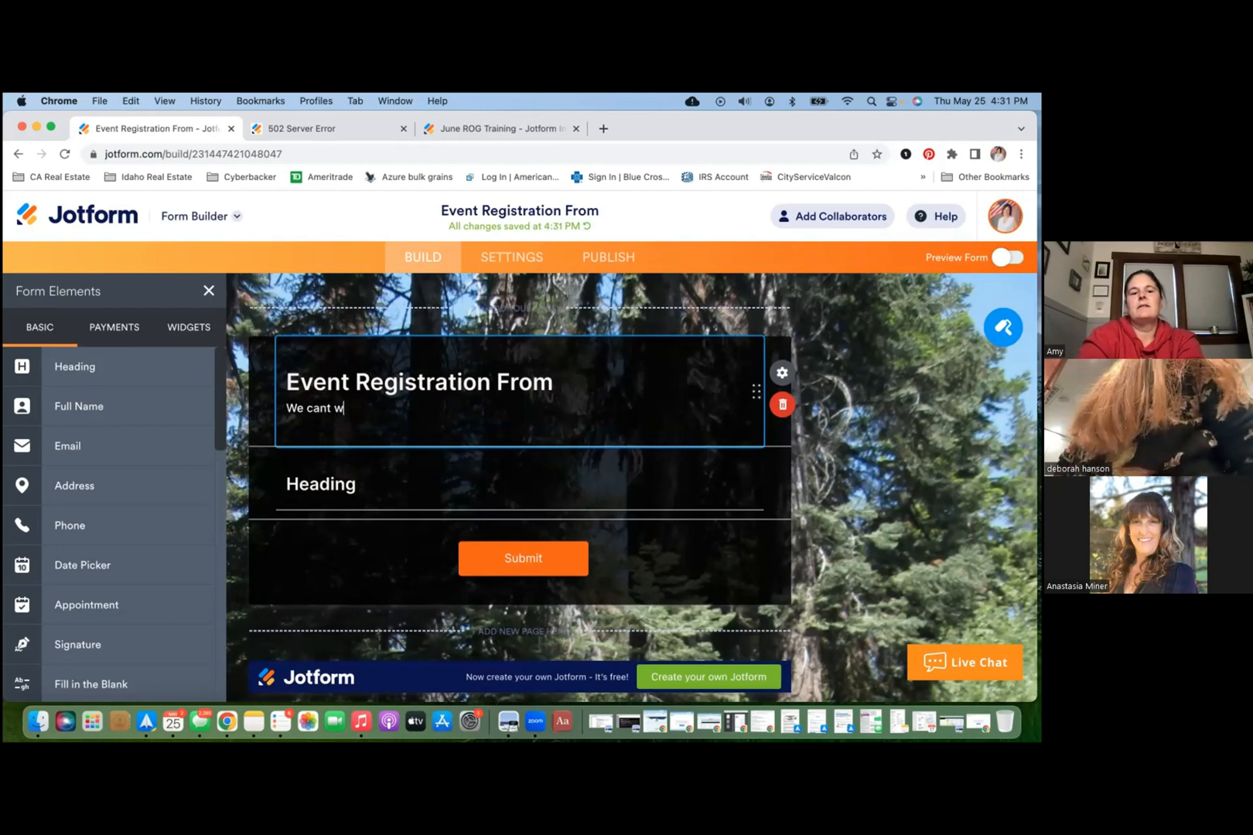
pyautogui.press('BackSpace')
pyautogui.press('BackSpace')
pyautogui.press('BackSpace')
pyautogui.press('BackSpace')
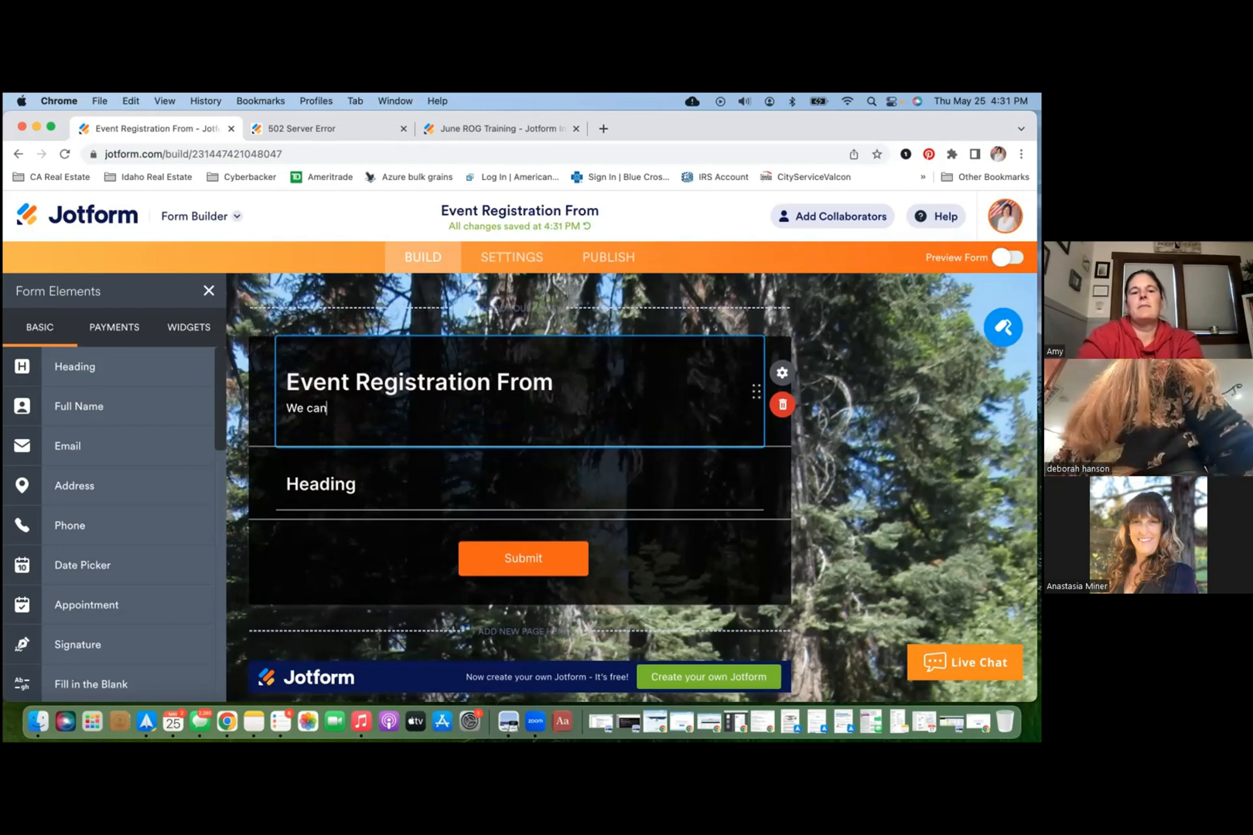
pyautogui.press('Return')
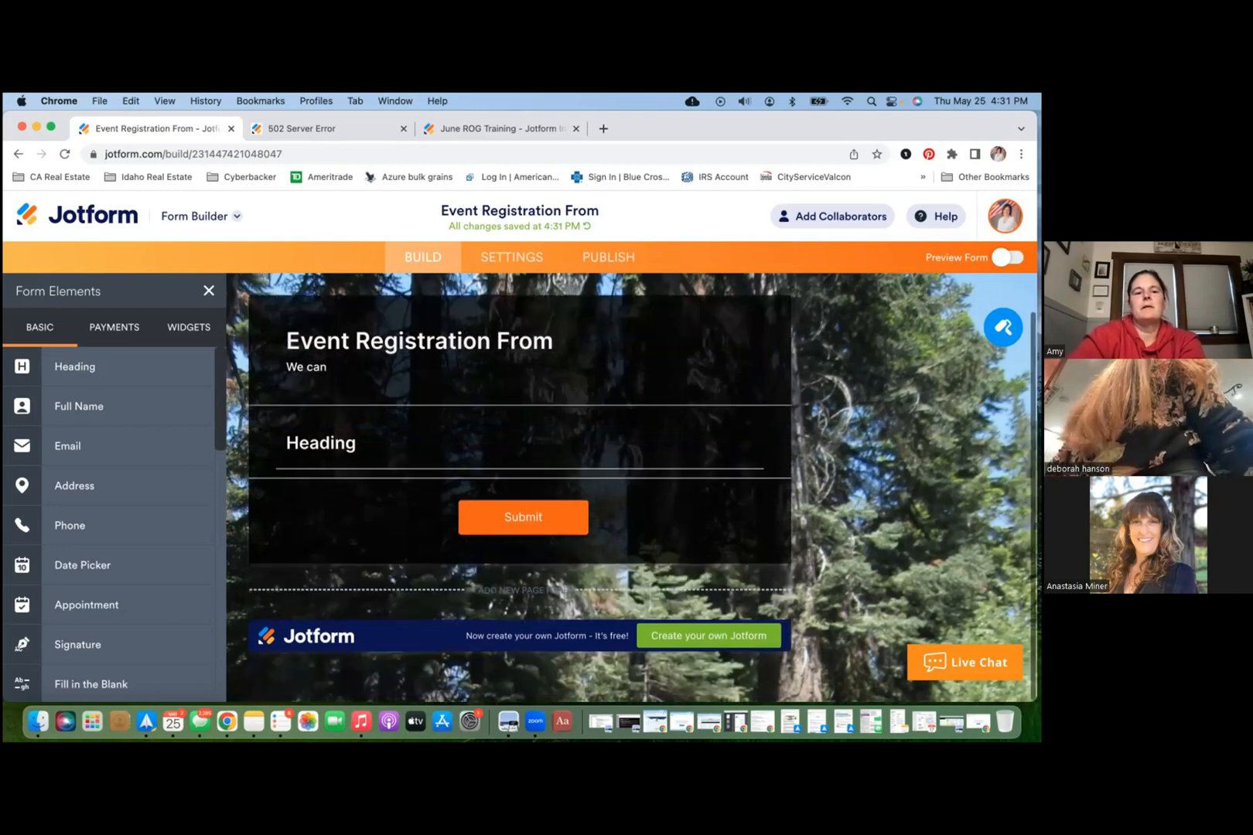
pyautogui.click(320, 367)
pyautogui.write("'t Wait for you to join us!")
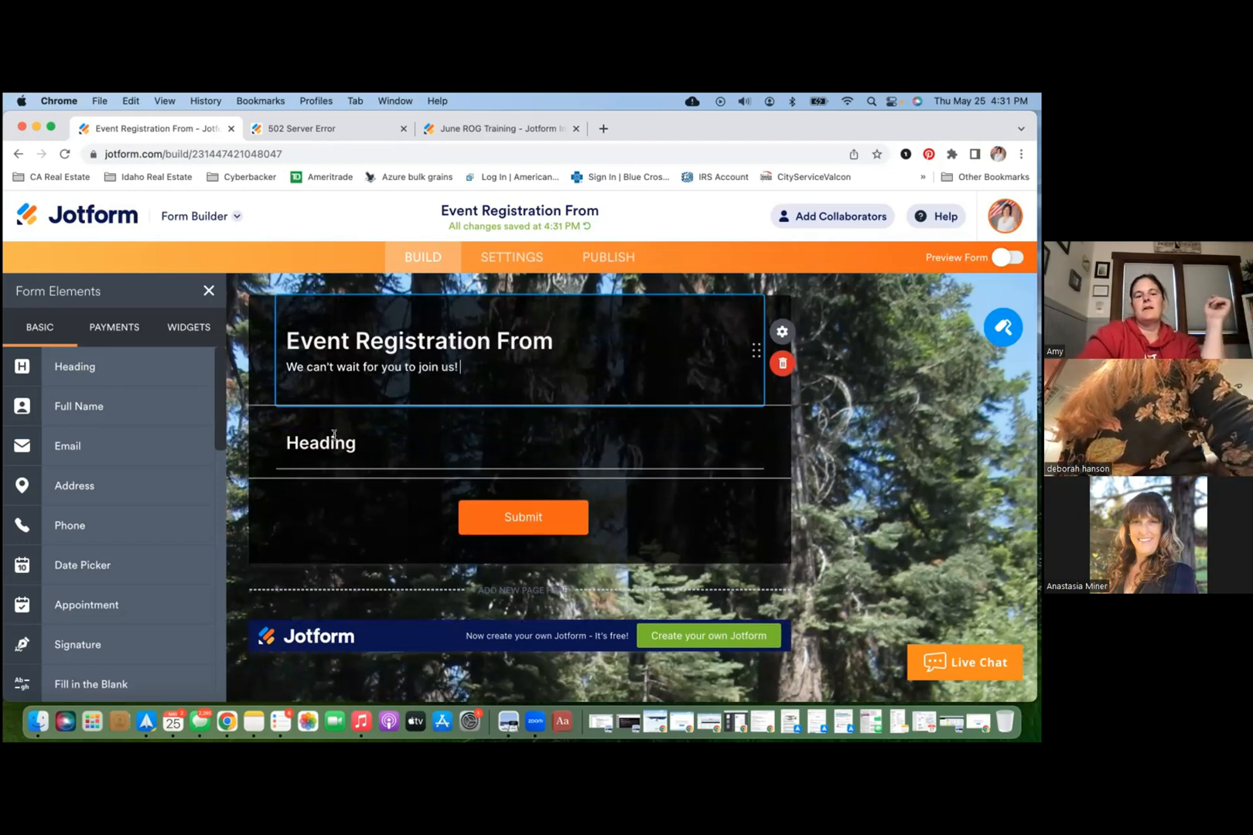
# Step: Delete the extra Heading element below the form title
pyautogui.click(659, 437)
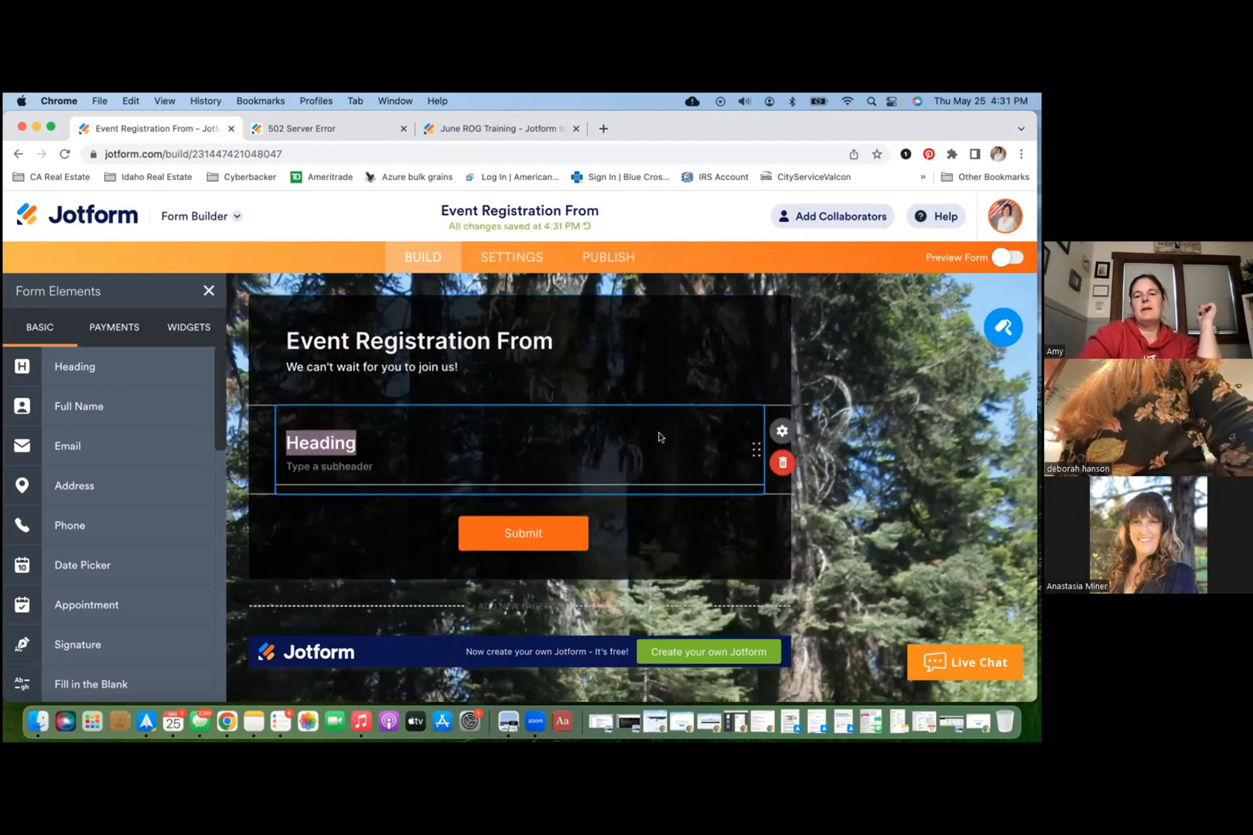
pyautogui.click(782, 462)
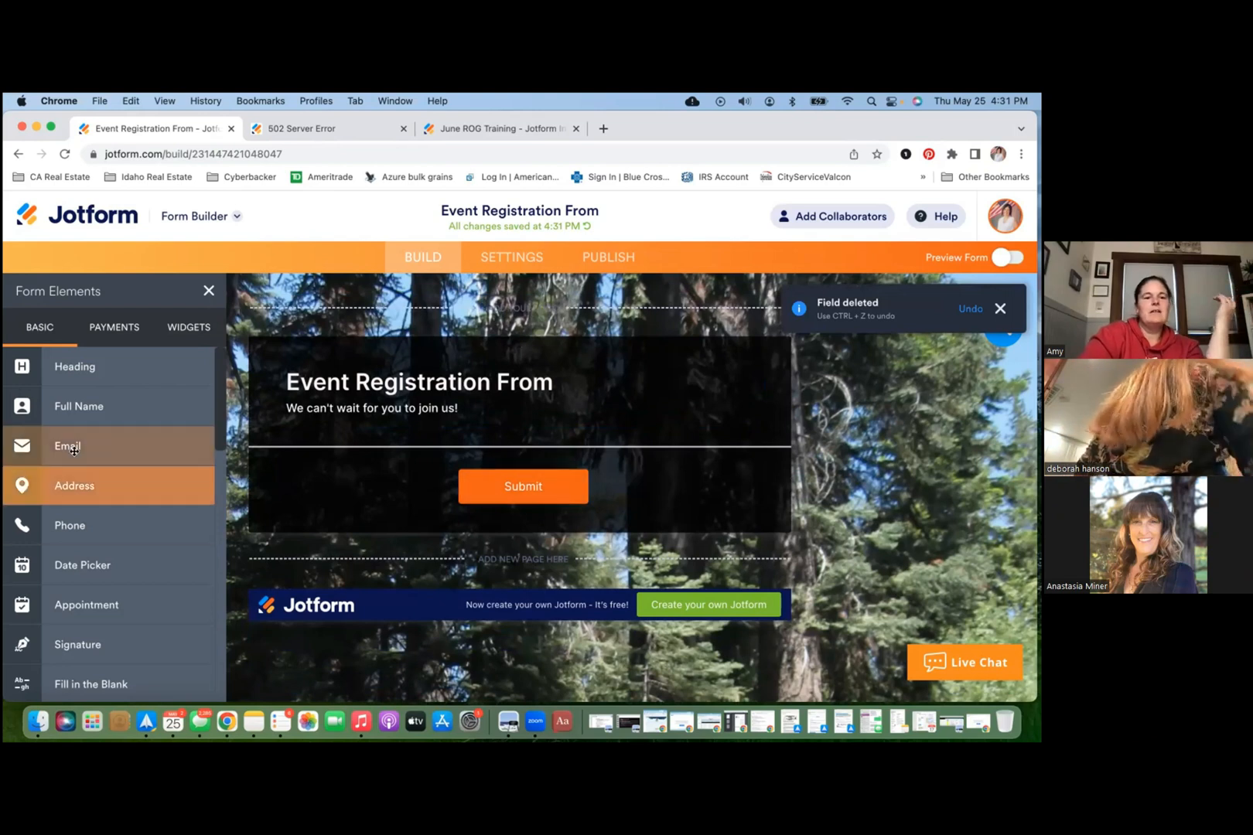
# Step: Add Full Name, Email and Phone fields to the form below the title
pyautogui.click(40, 403)
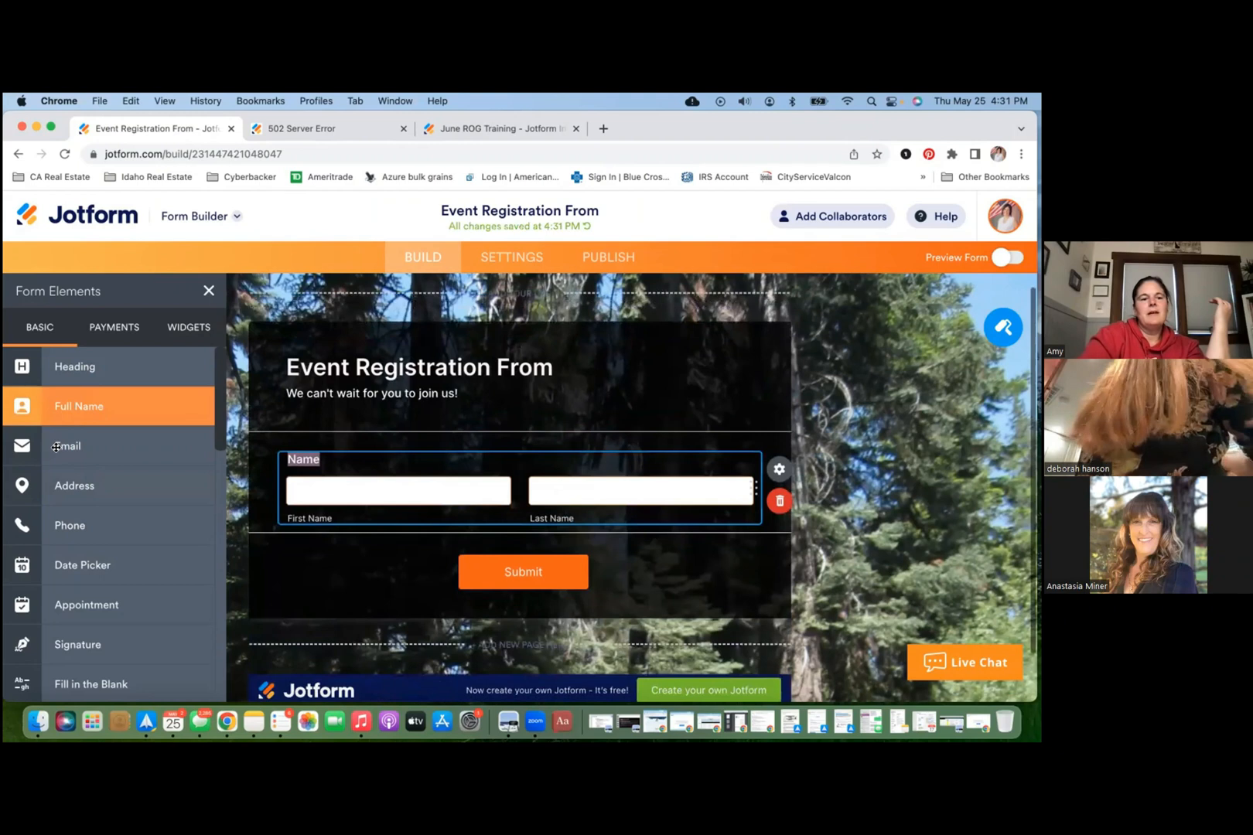
pyautogui.click(58, 450)
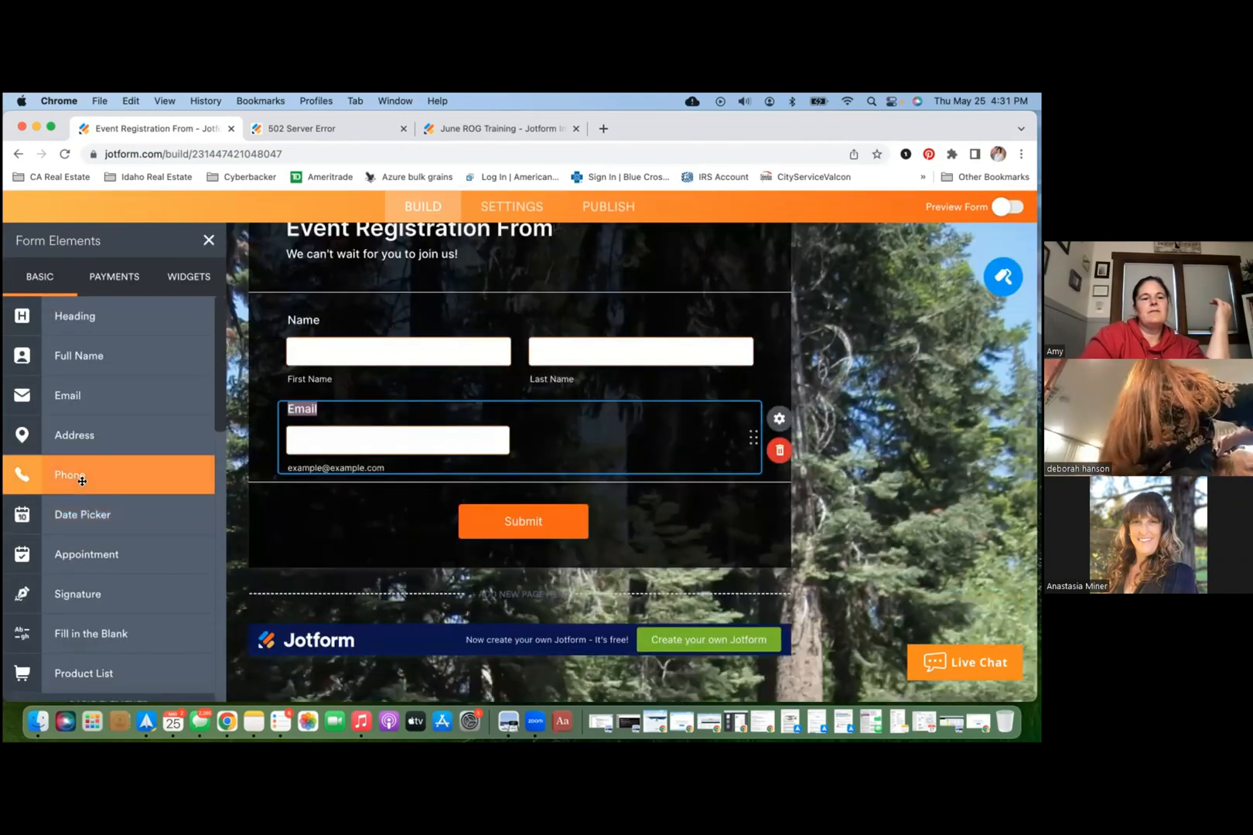
pyautogui.click(82, 480)
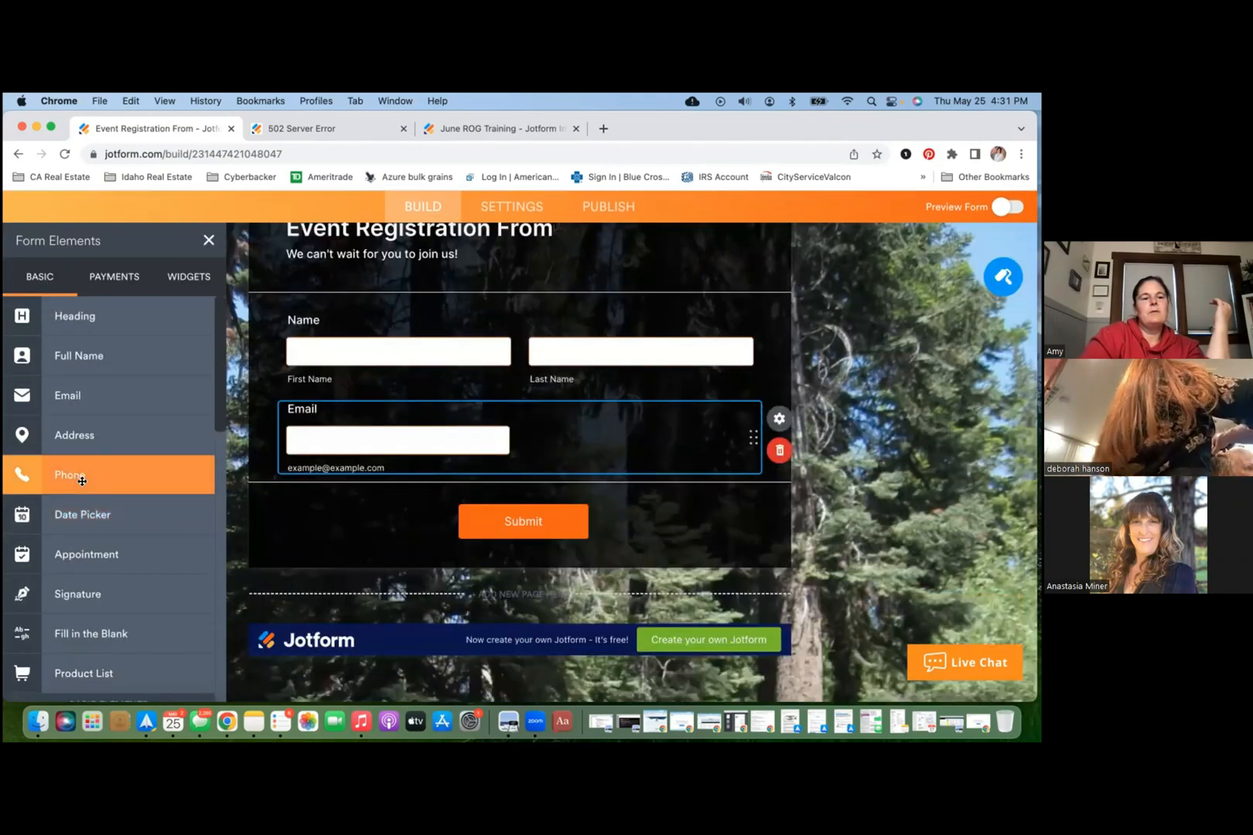
# Step: Add a Short Text question to the form below the phone number field
pyautogui.scroll(-2, 85, 514)
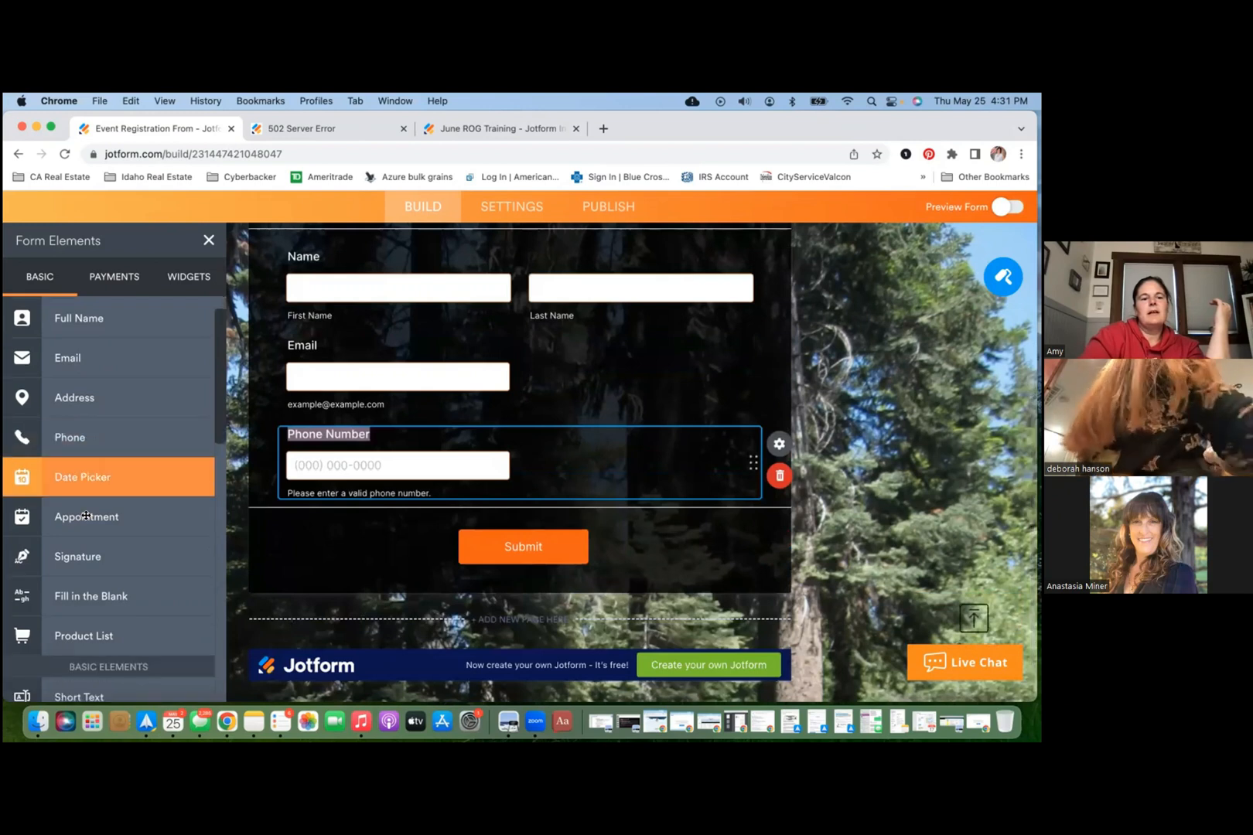
pyautogui.scroll(-4, 85, 514)
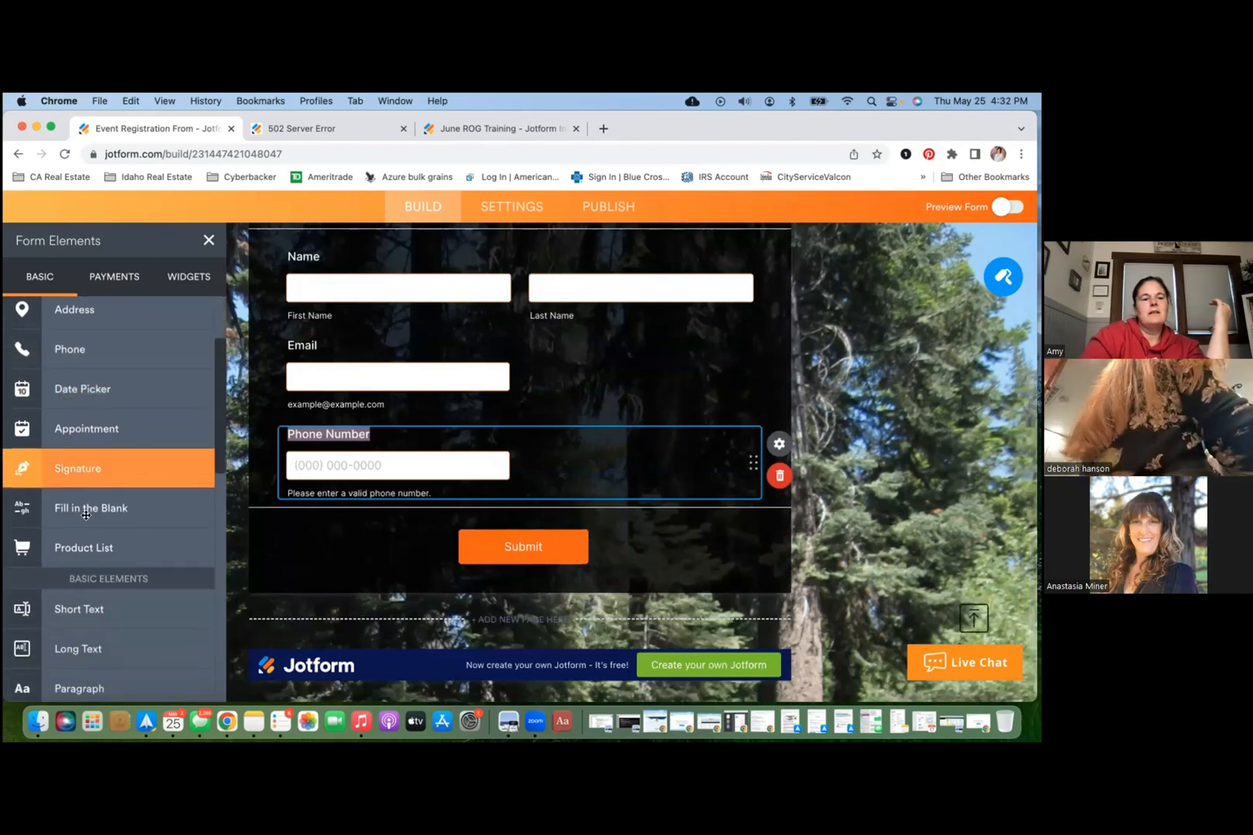
pyautogui.scroll(-1, 85, 514)
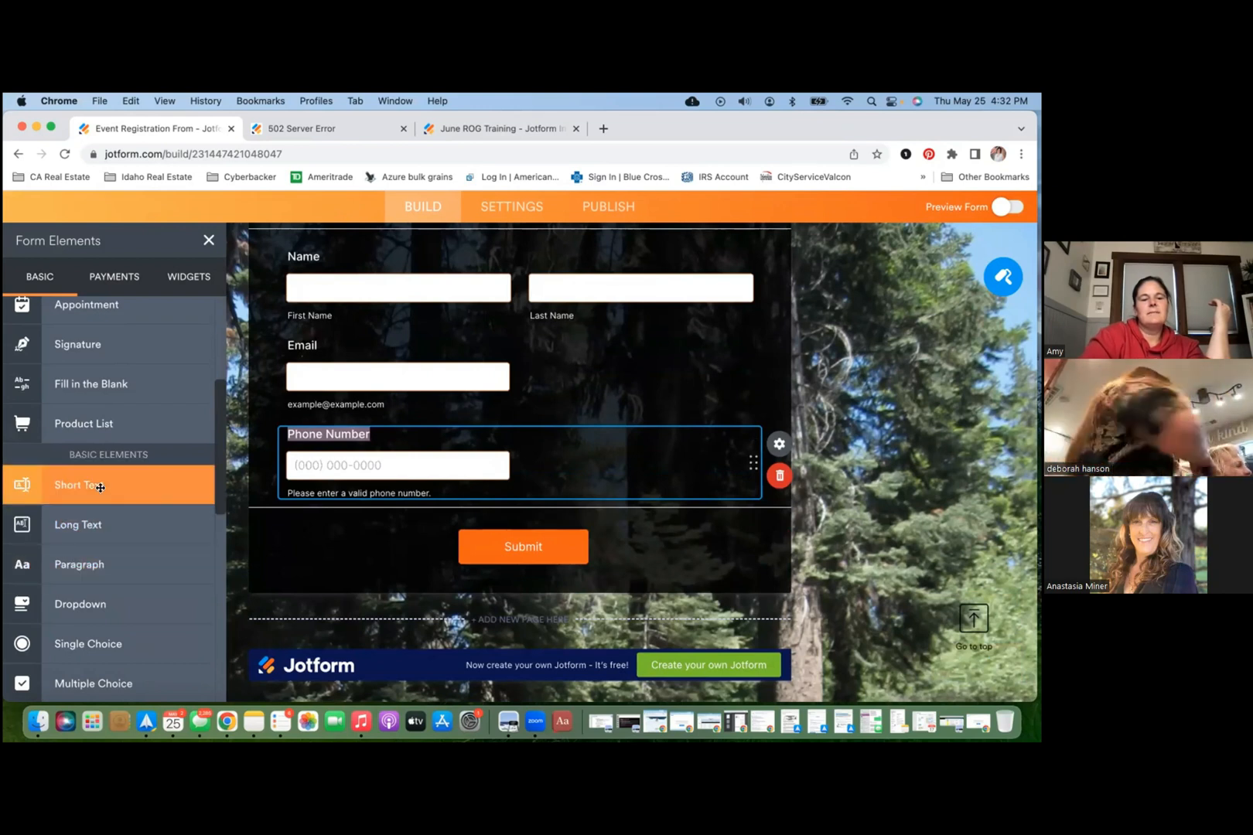
pyautogui.click(100, 487)
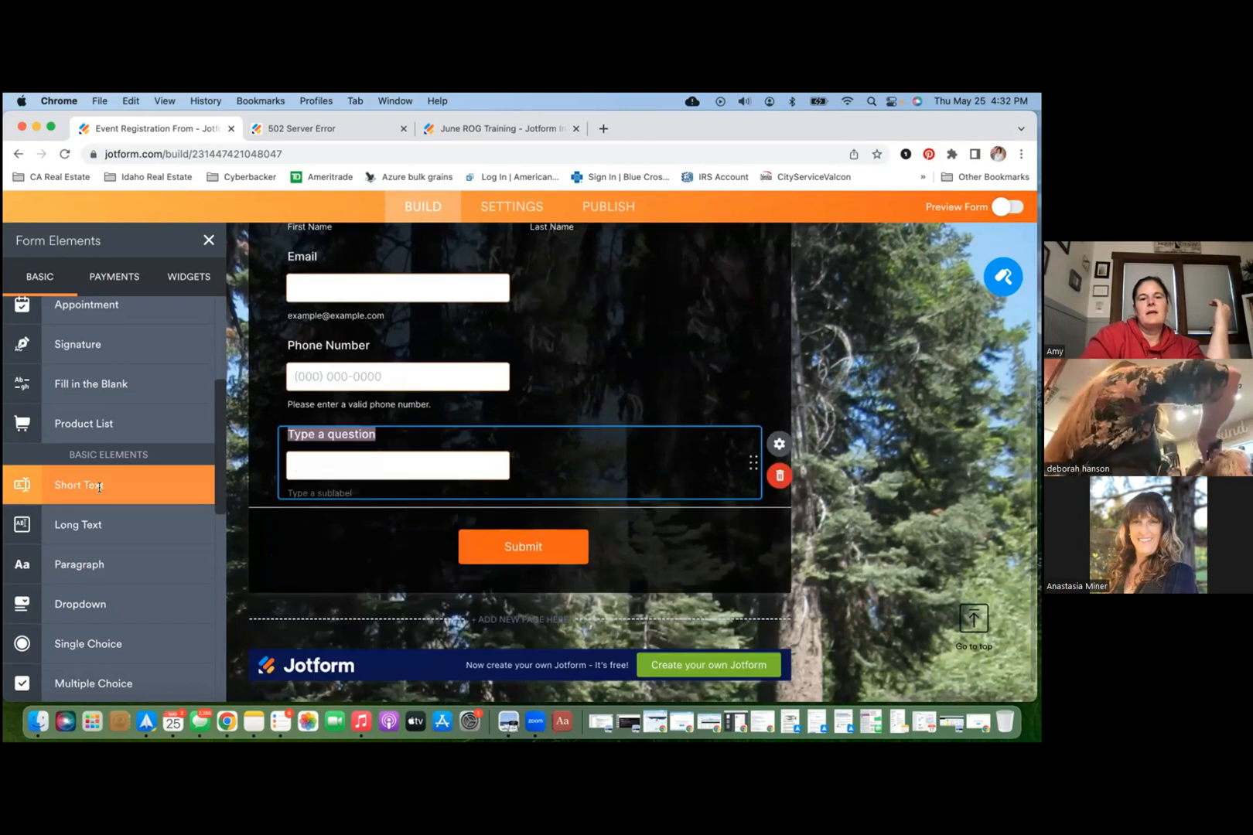
# Step: Make the Name field required in its properties and close them
pyautogui.scroll(5, 411, 400)
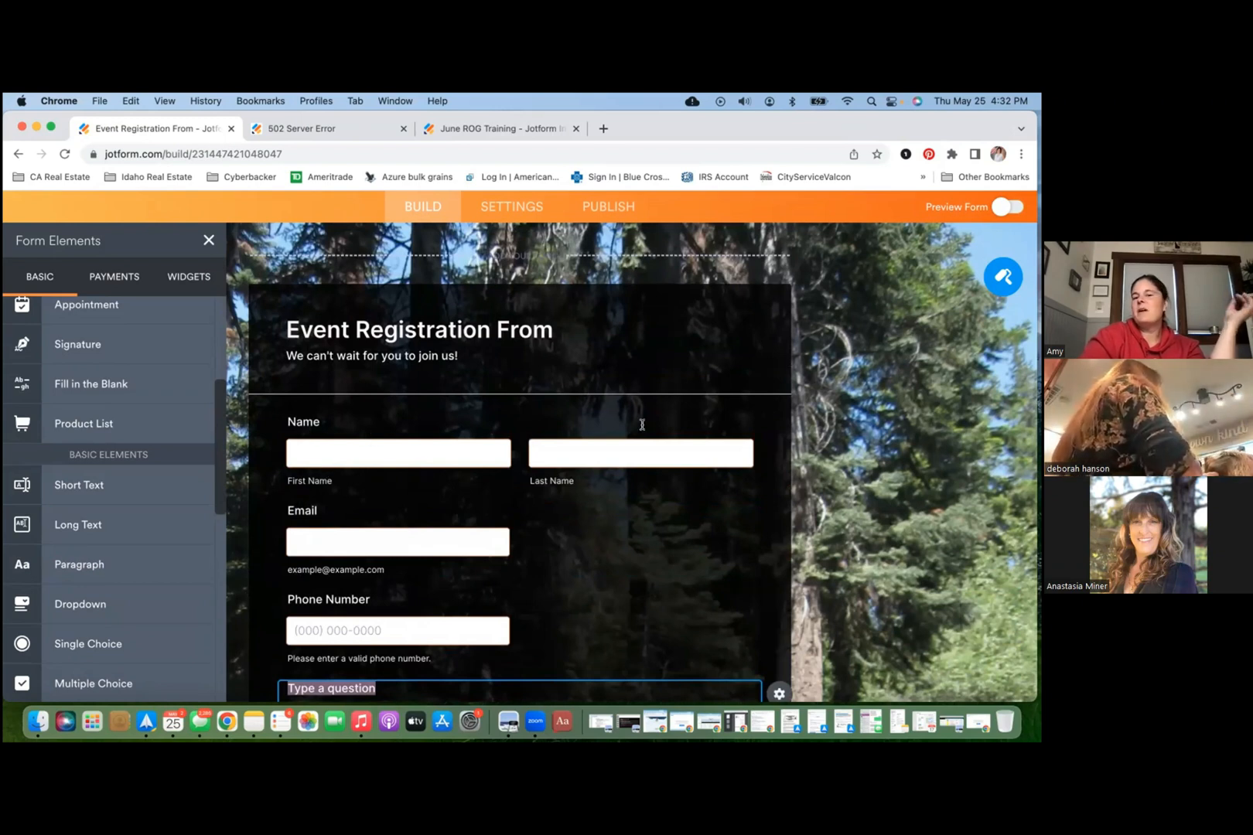
pyautogui.click(586, 427)
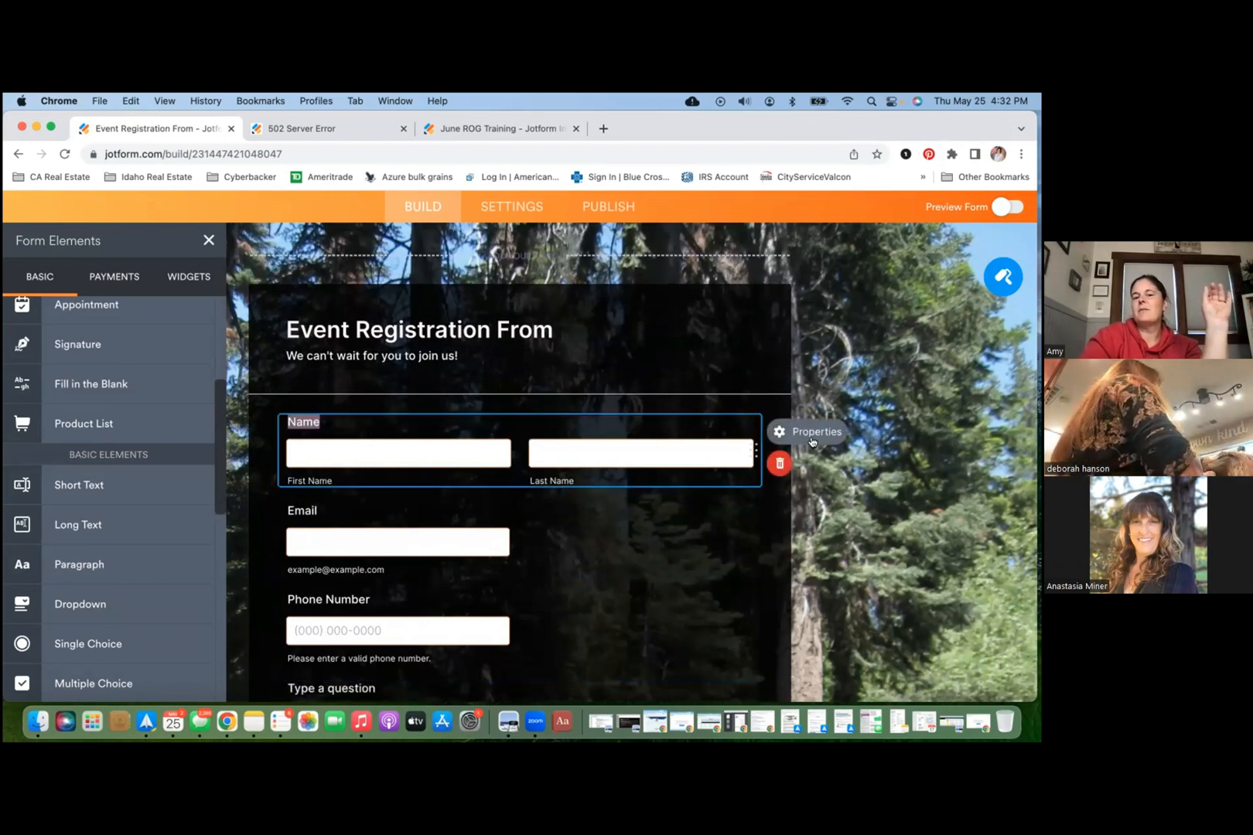
pyautogui.click(790, 434)
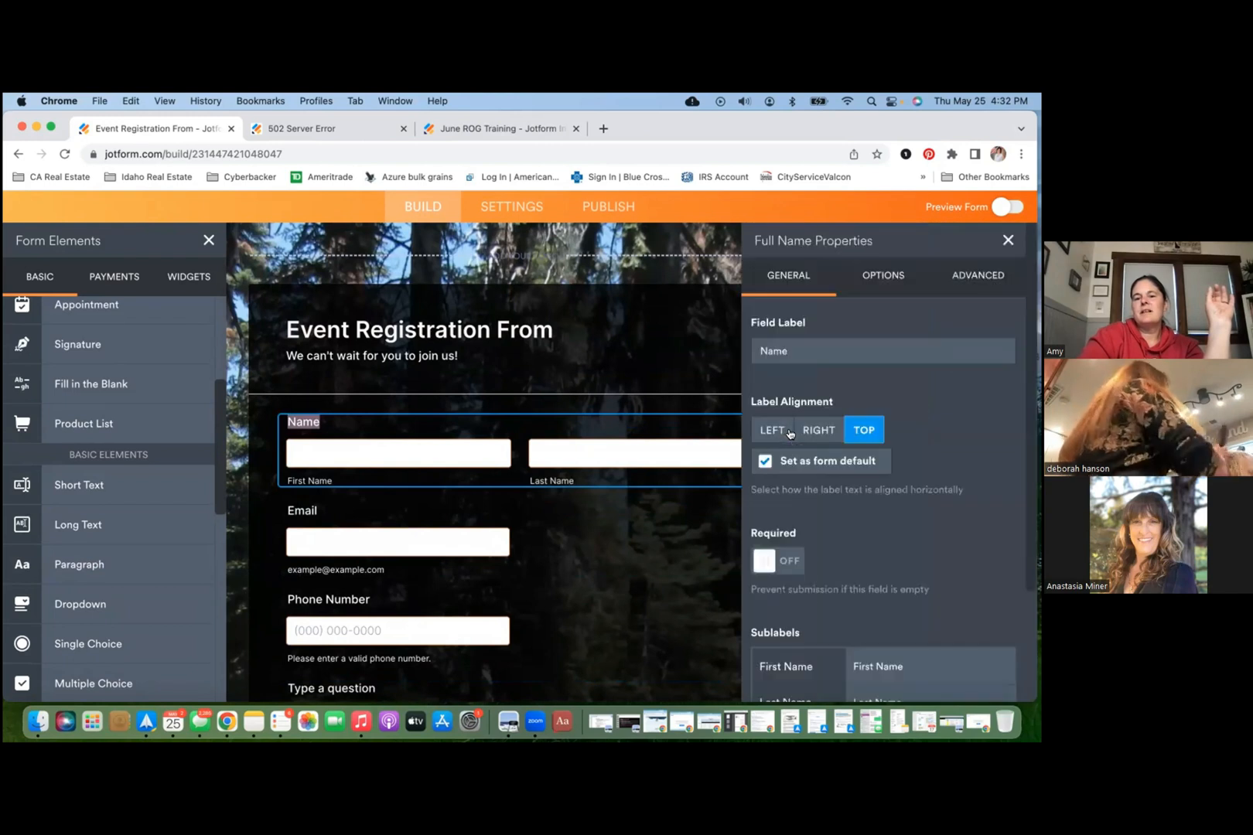
pyautogui.click(768, 559)
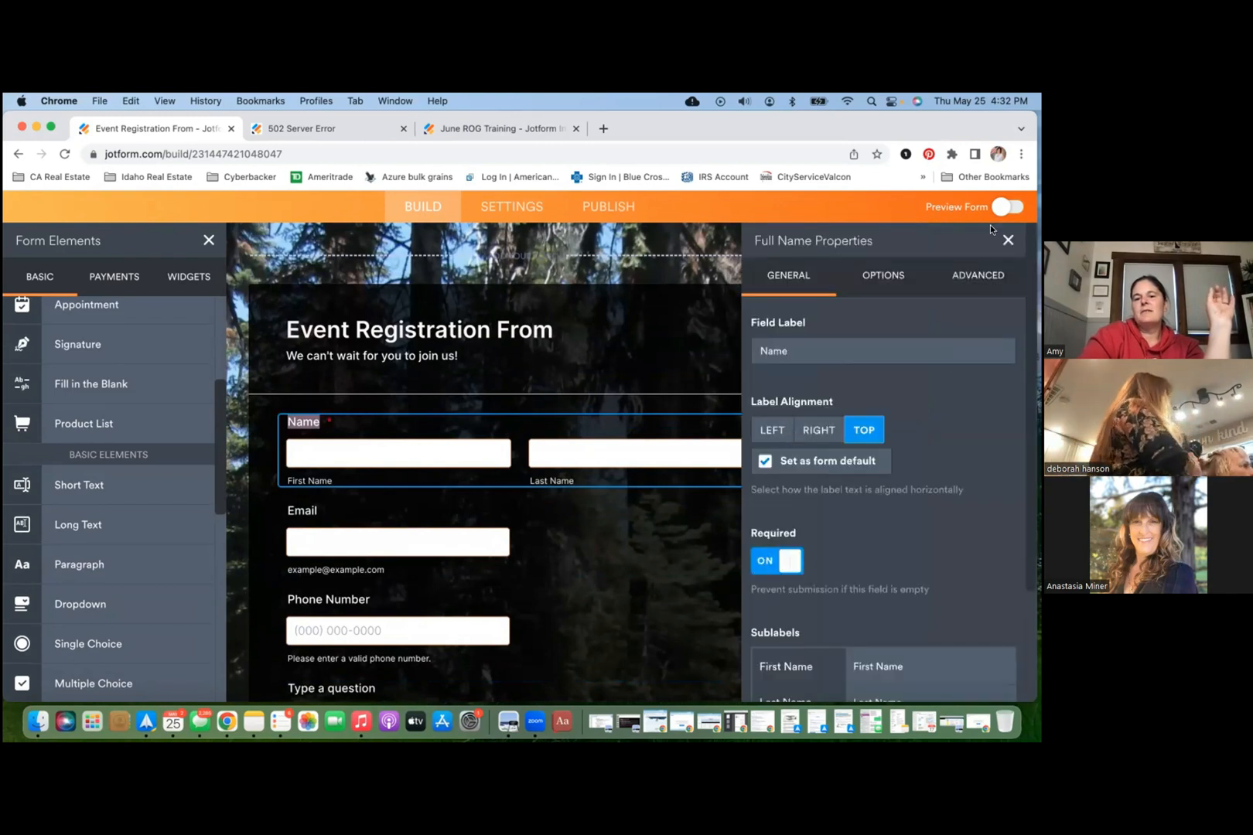
pyautogui.click(1008, 240)
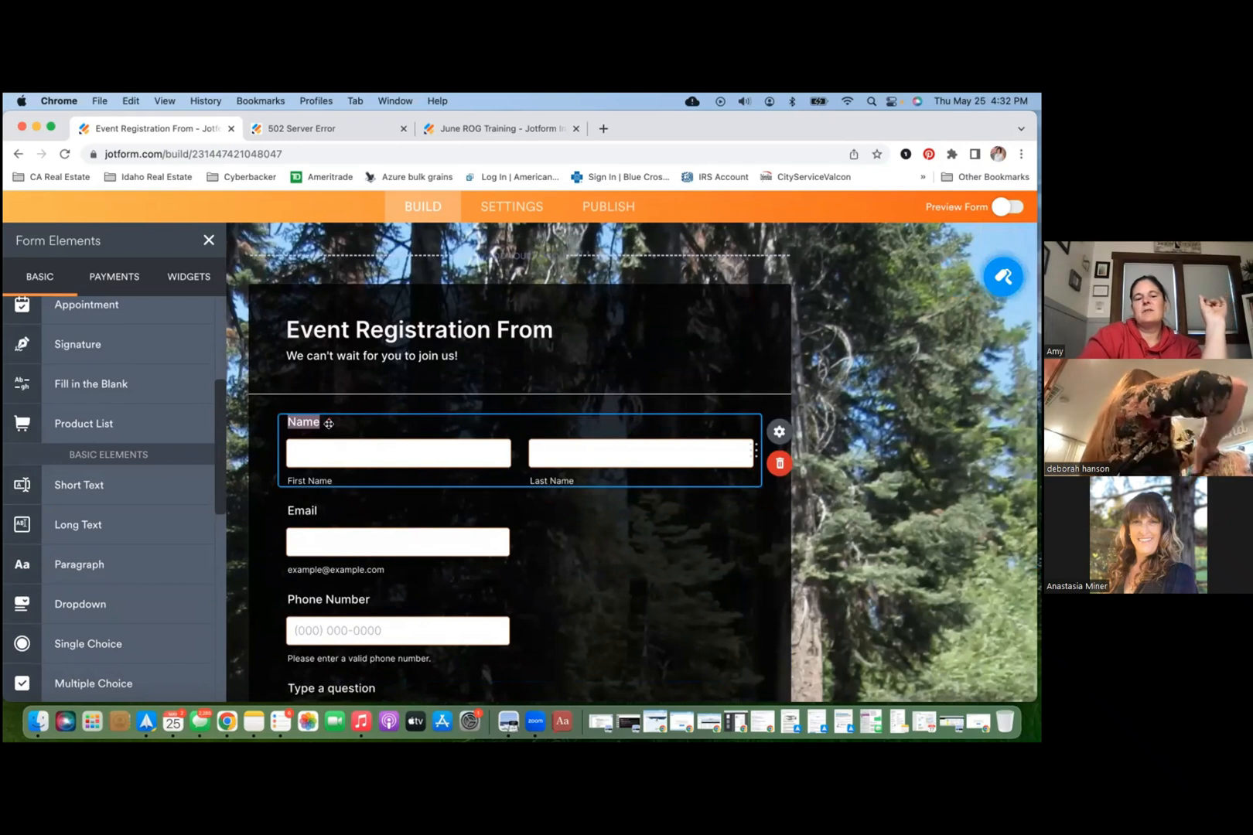
# Step: Make the Email and Phone Number fields required in their properties
pyautogui.click(657, 538)
pyautogui.click(779, 521)
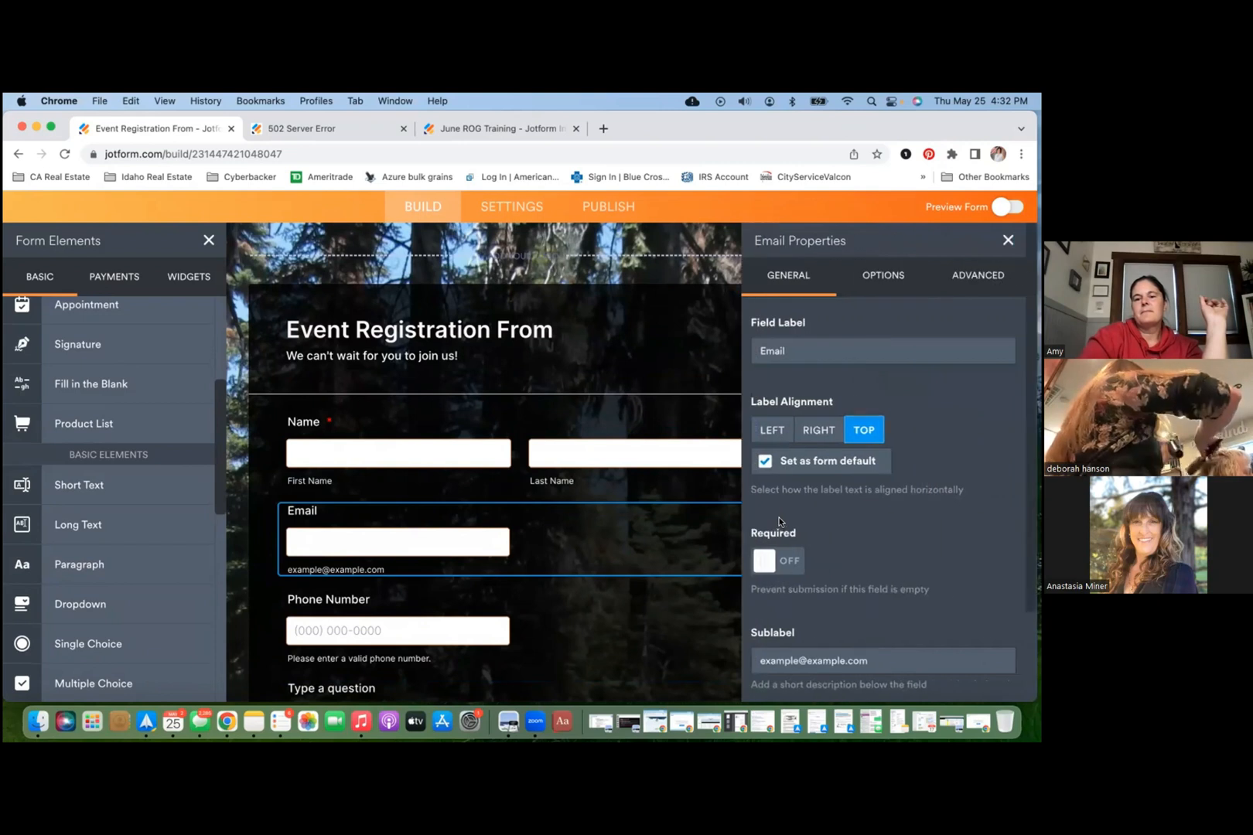
pyautogui.click(762, 564)
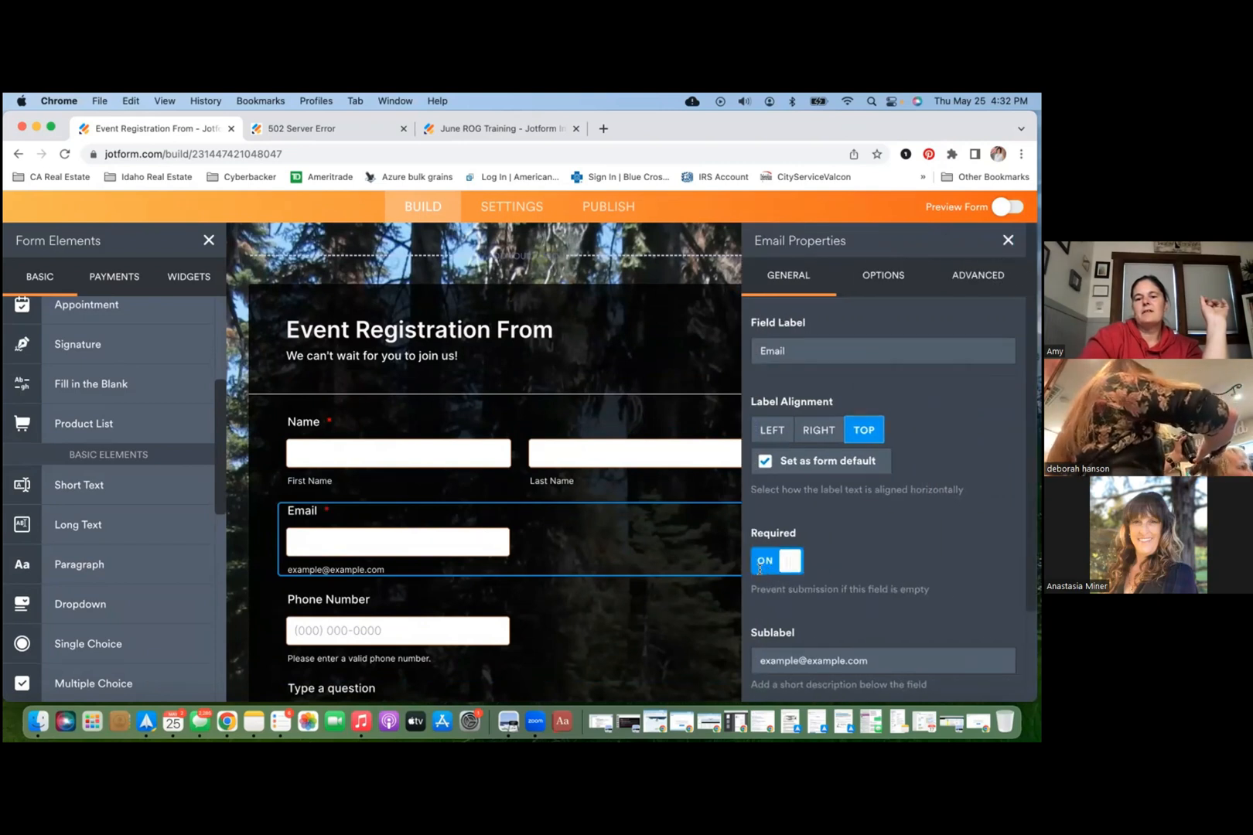
pyautogui.press('Tab')
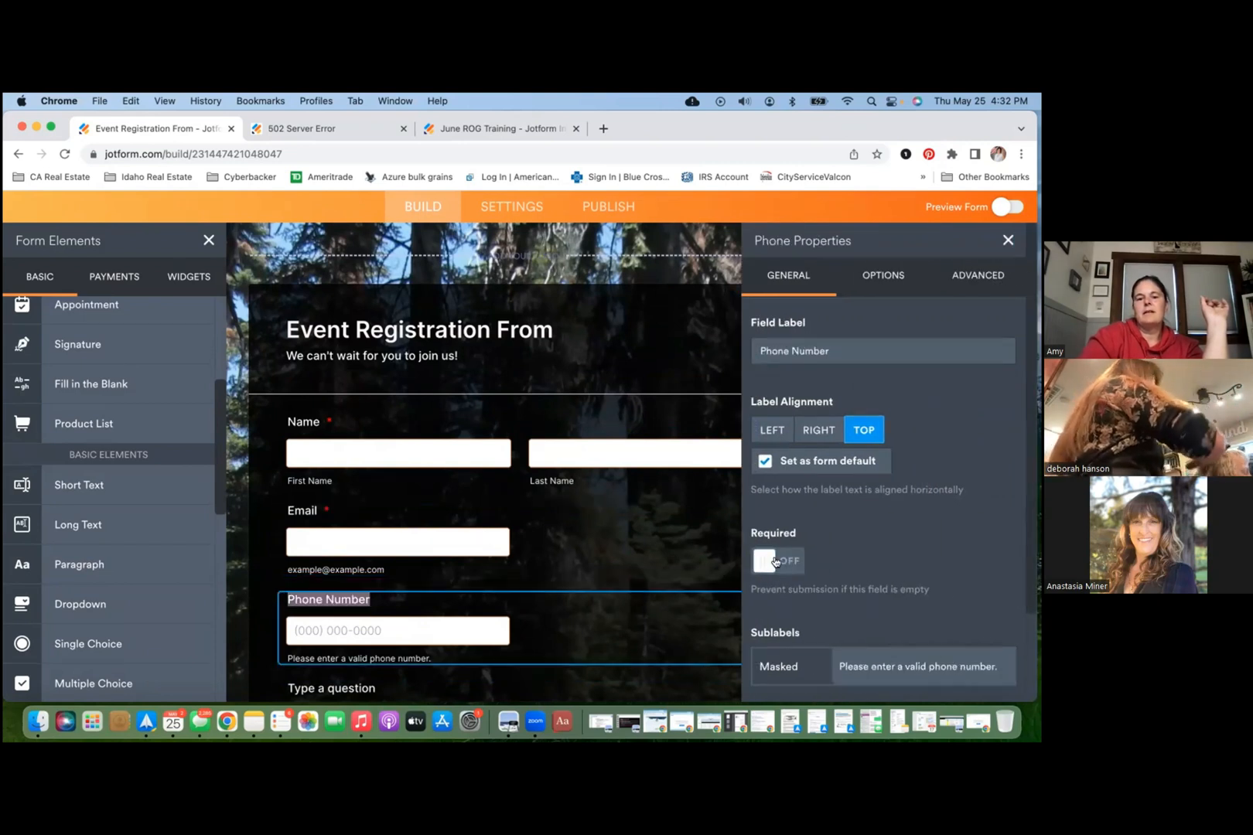
pyautogui.click(761, 565)
# Step: Make the short text question below the phone number field required in its properties
pyautogui.scroll(-3, 642, 555)
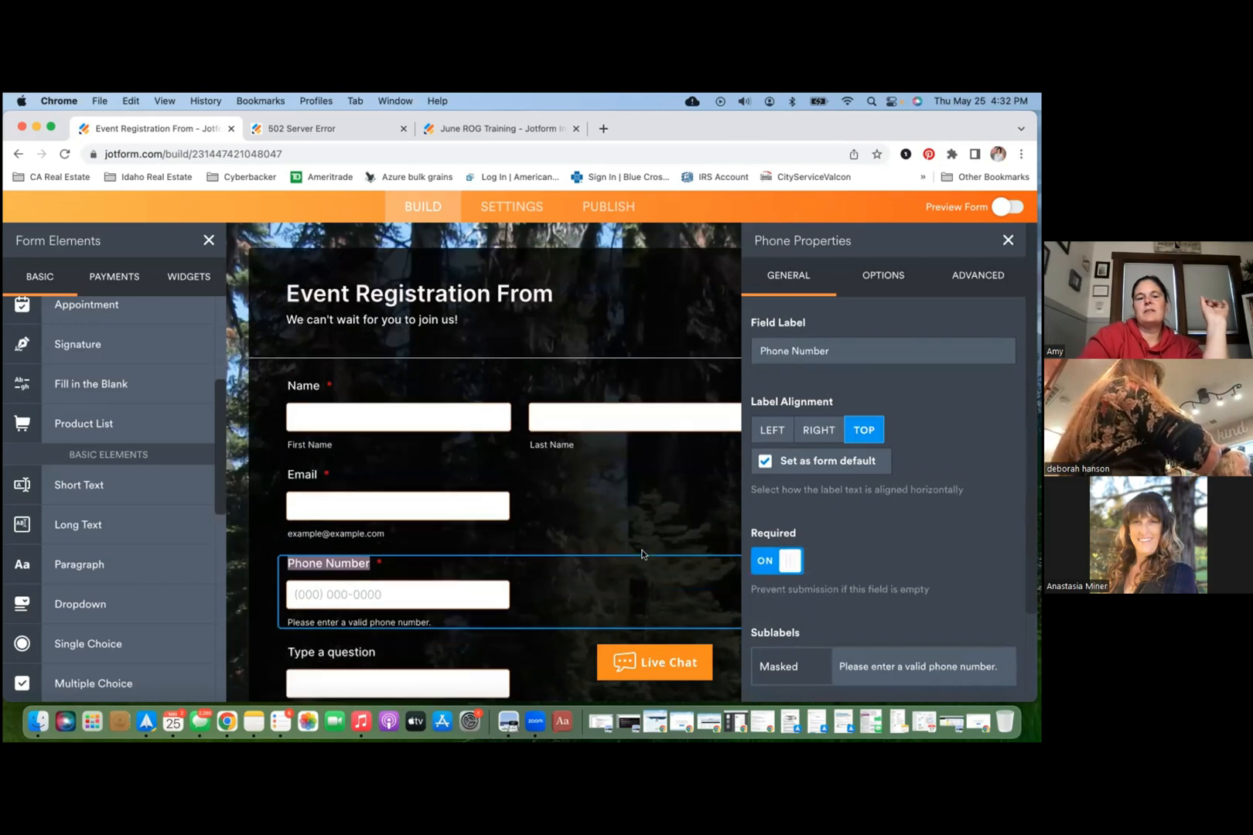
pyautogui.click(619, 557)
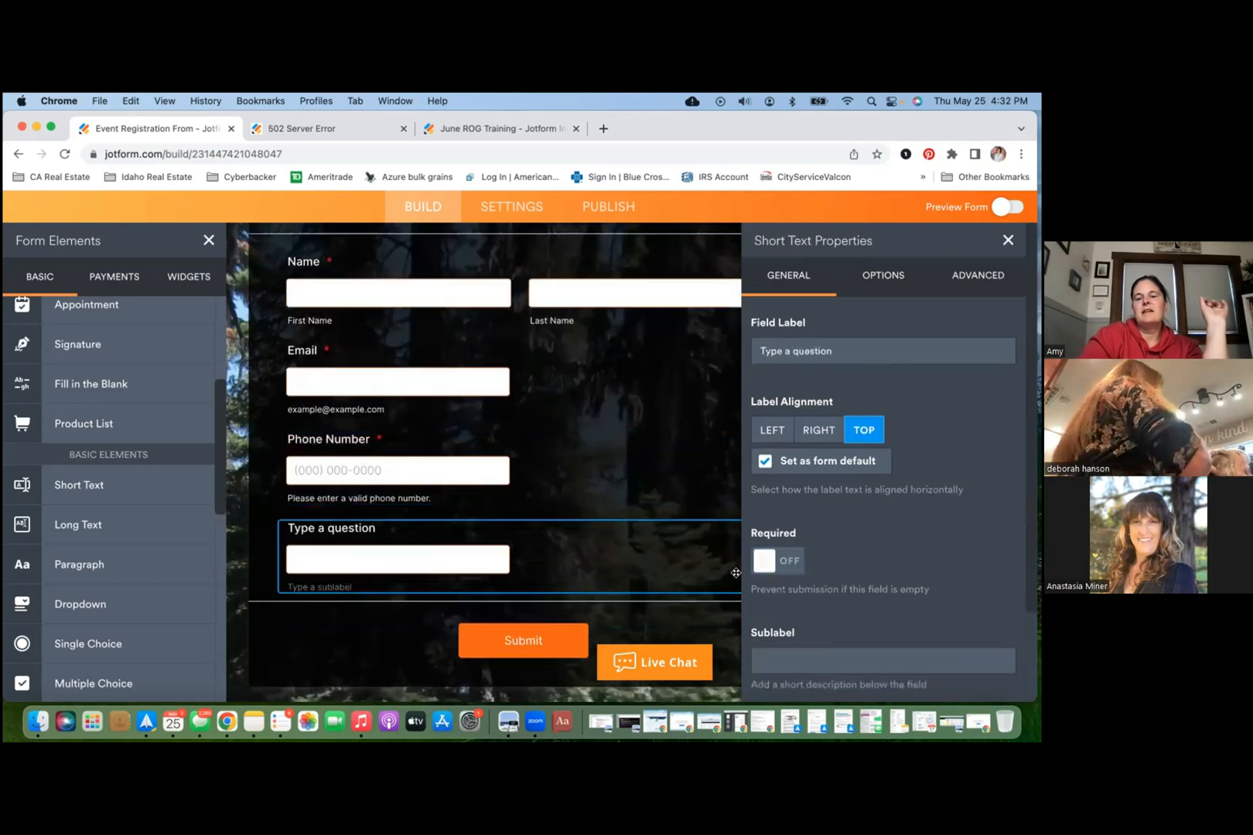
pyautogui.click(763, 565)
# Step: Set the short text question's field label to "What is your favorite animal?"
pyautogui.click(849, 344)
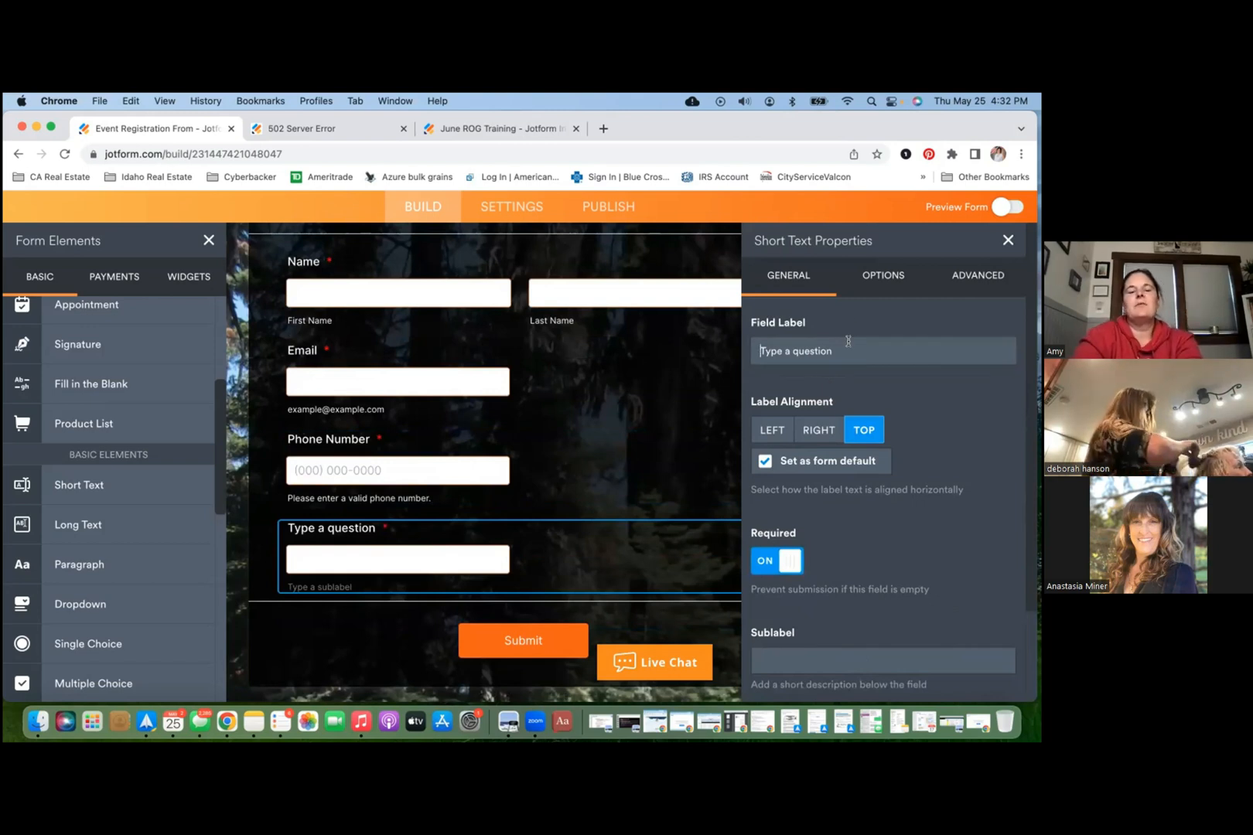
pyautogui.write('What')
pyautogui.moveTo(788, 351); pyautogui.dragTo(859, 351)
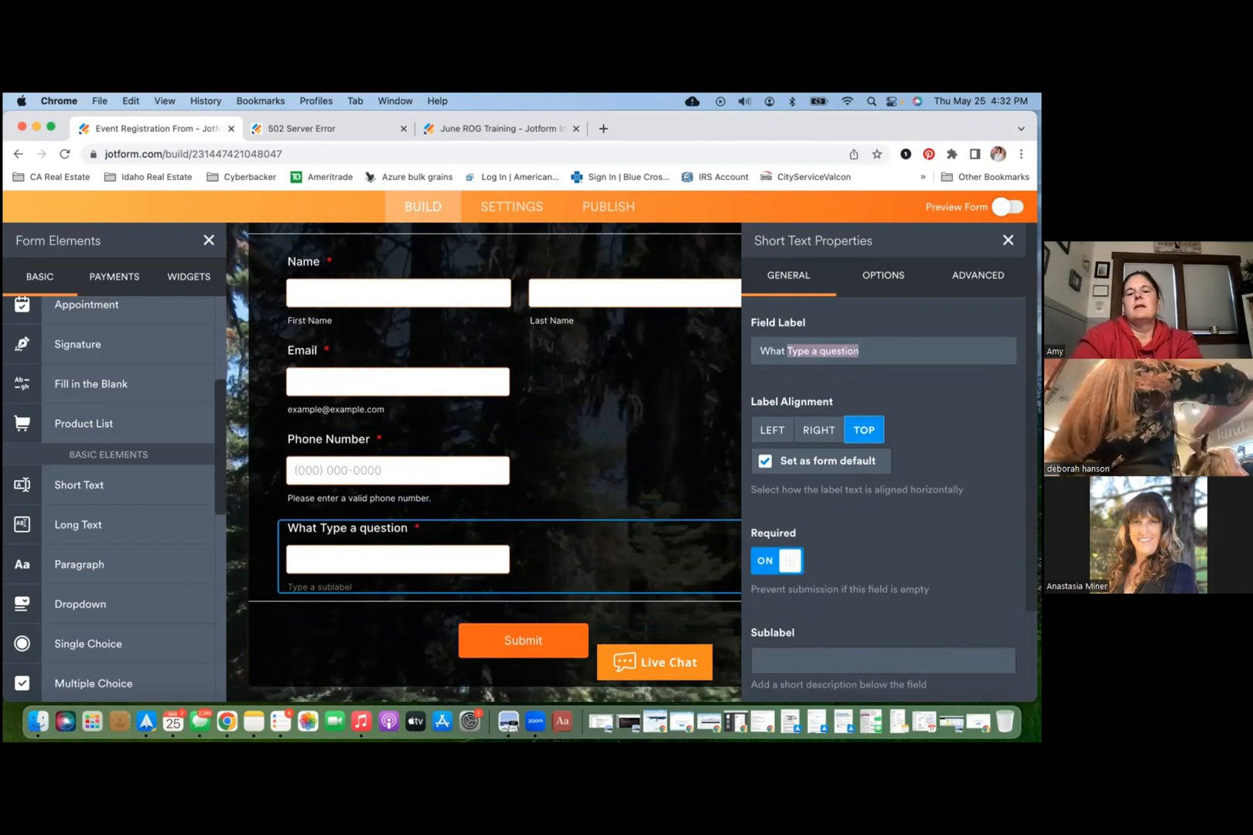
pyautogui.write('is y')
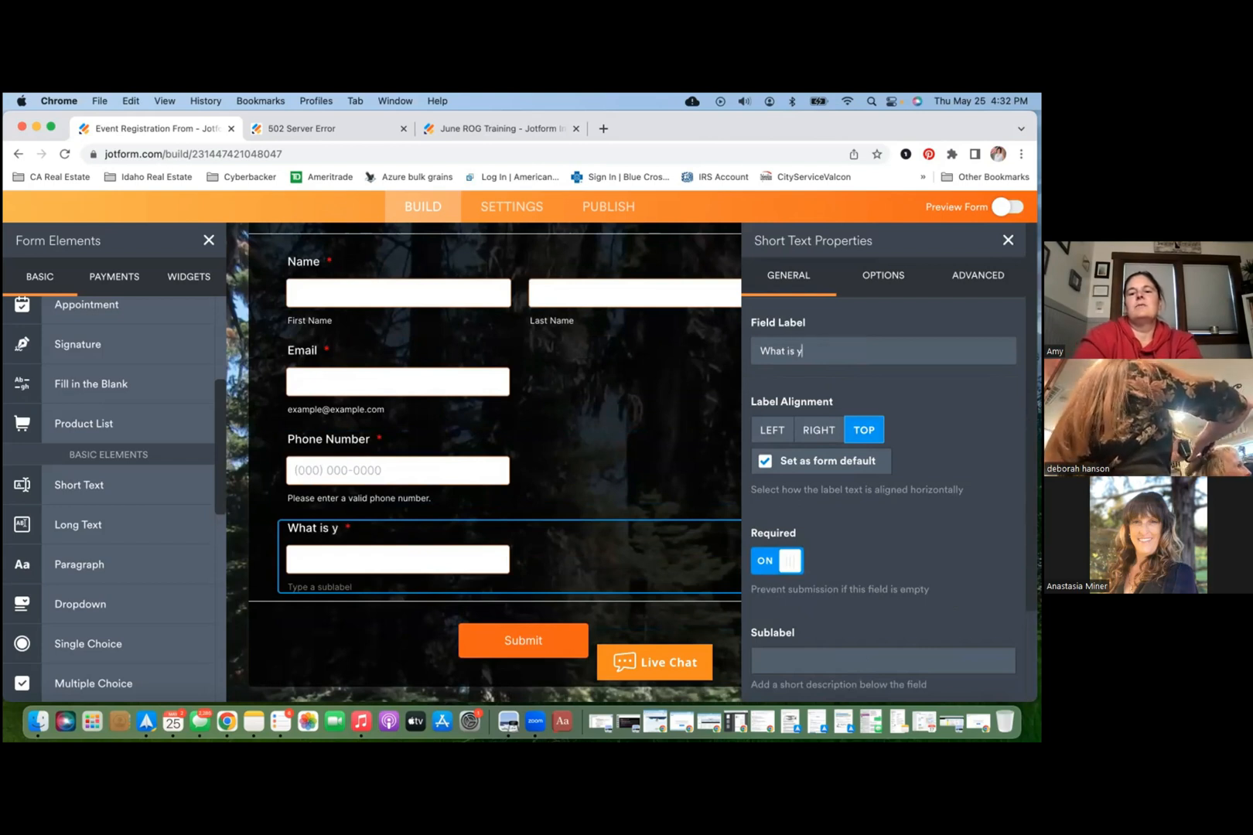
pyautogui.write('our famo')
pyautogui.press('BackSpace')
pyautogui.press('BackSpace')
pyautogui.press('BackSpace')
pyautogui.write('v')
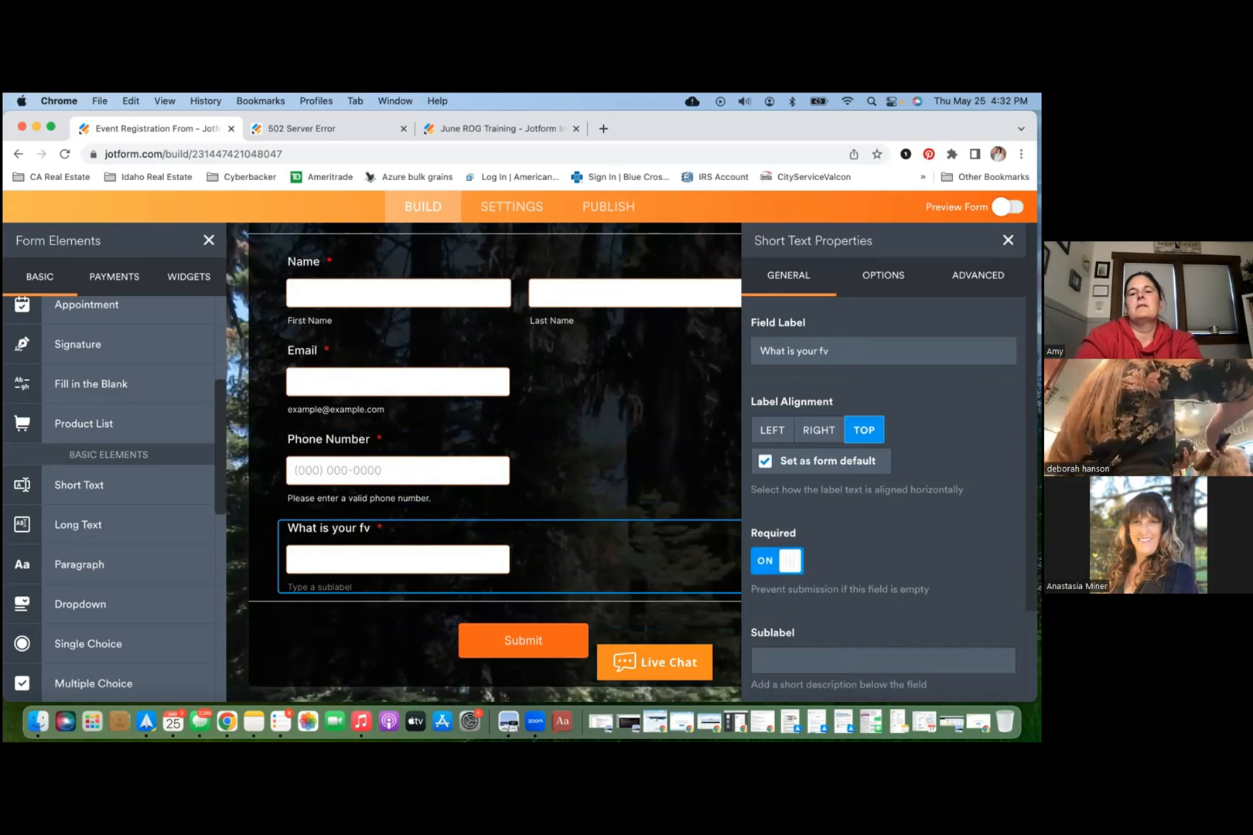
pyautogui.press('BackSpace')
pyautogui.write('avorite ')
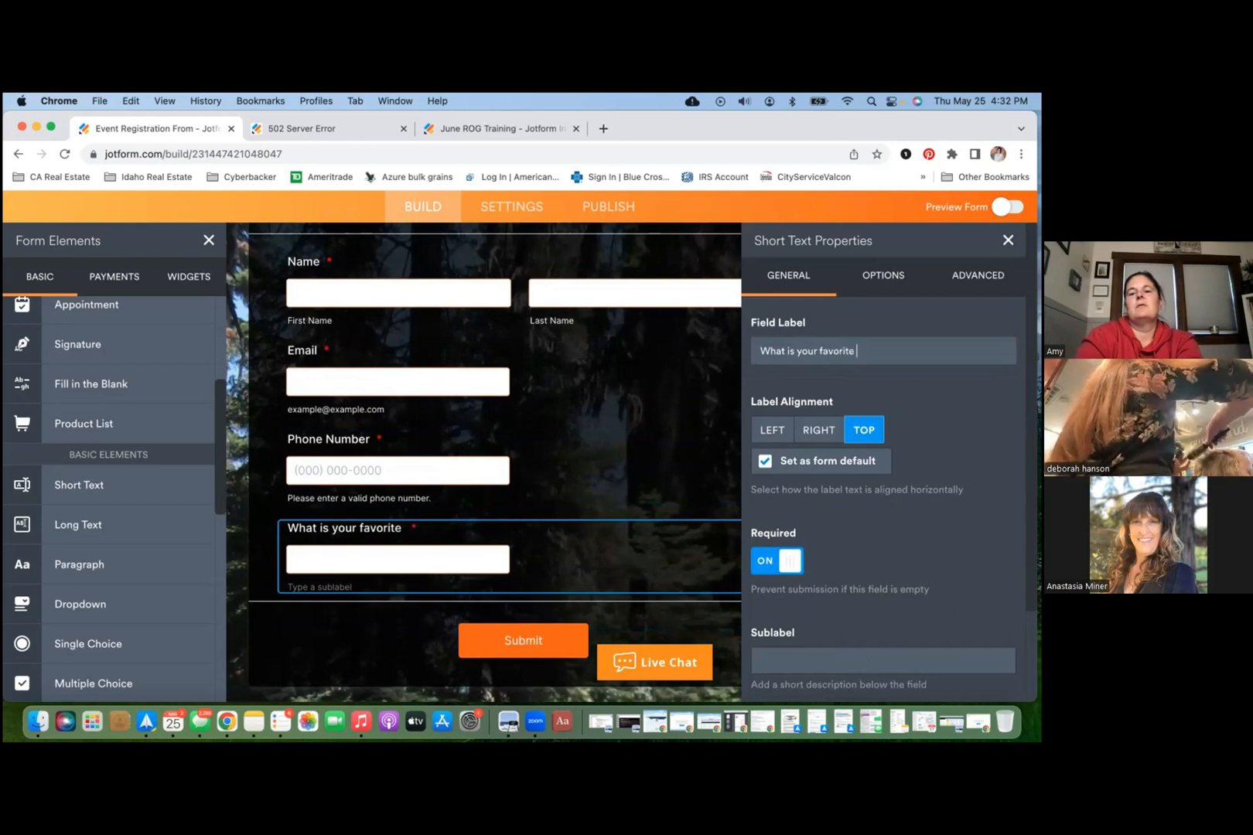
pyautogui.write('ani')
pyautogui.press('BackSpace')
pyautogui.press('BackSpace')
pyautogui.press('BackSpace')
pyautogui.write('a')
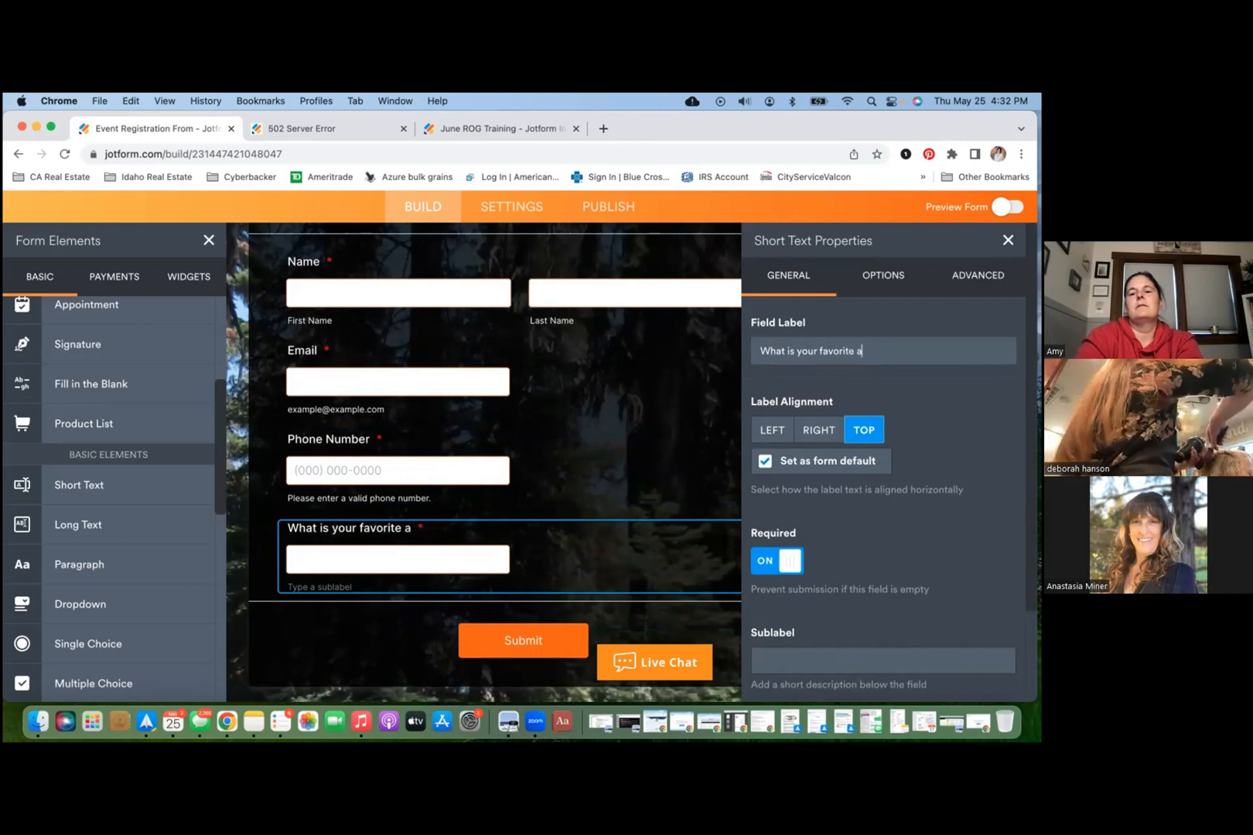
pyautogui.write('nimal?')
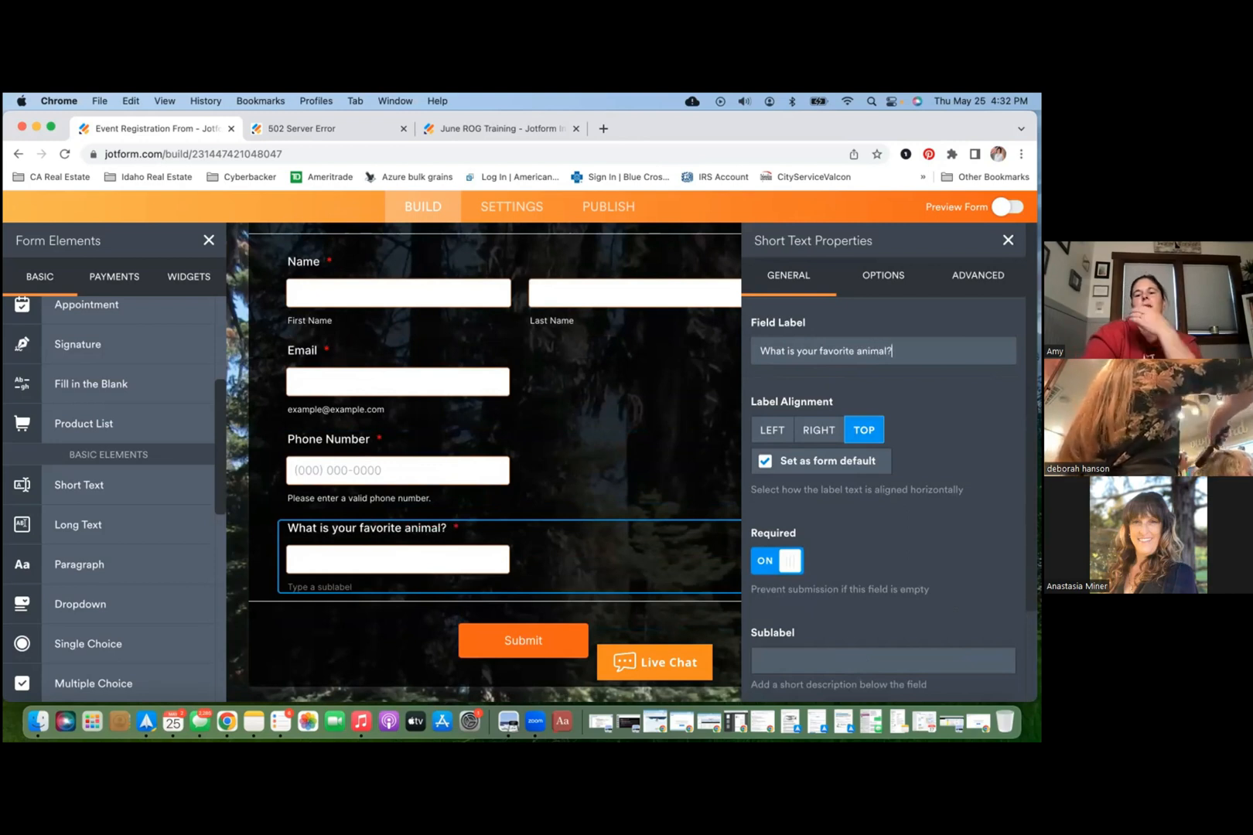
# Step: Close the field properties and look over the whole form from title to submit button
pyautogui.click(729, 473)
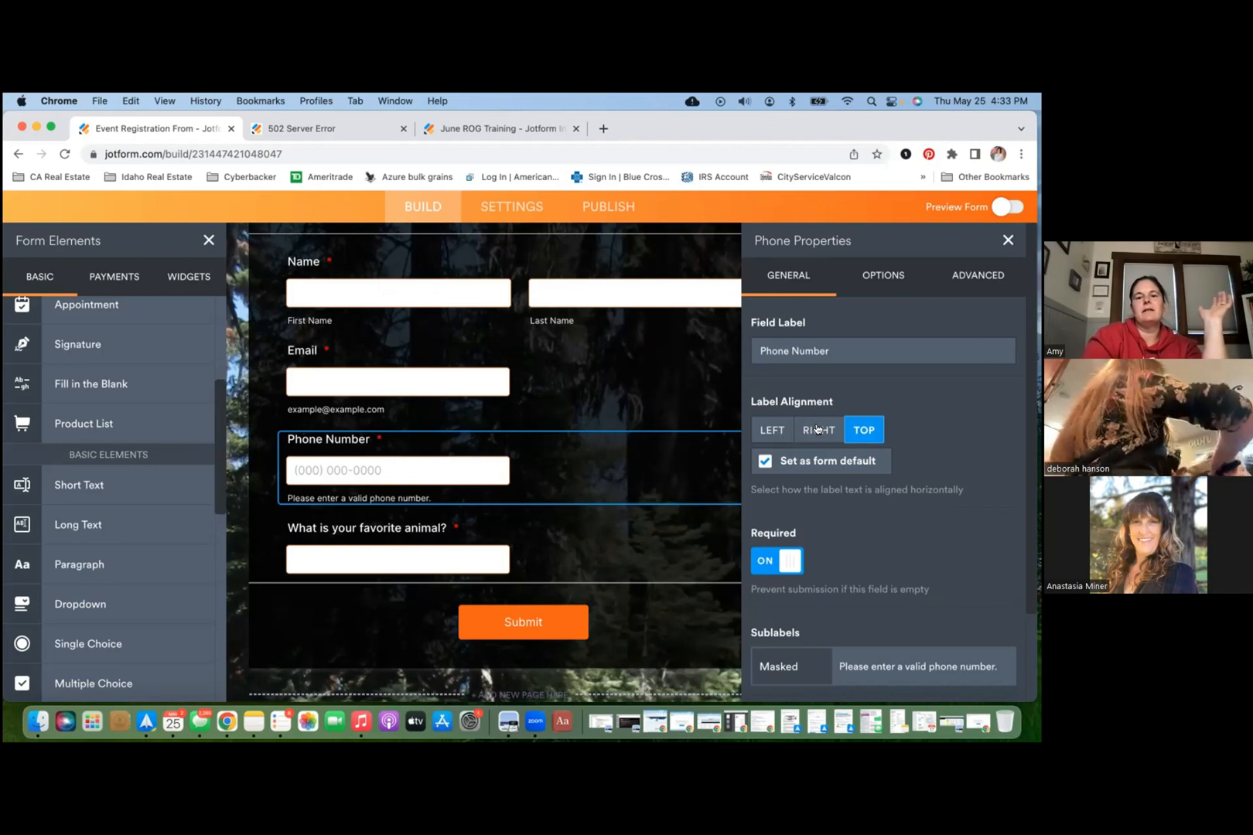
pyautogui.scroll(-2, 672, 455)
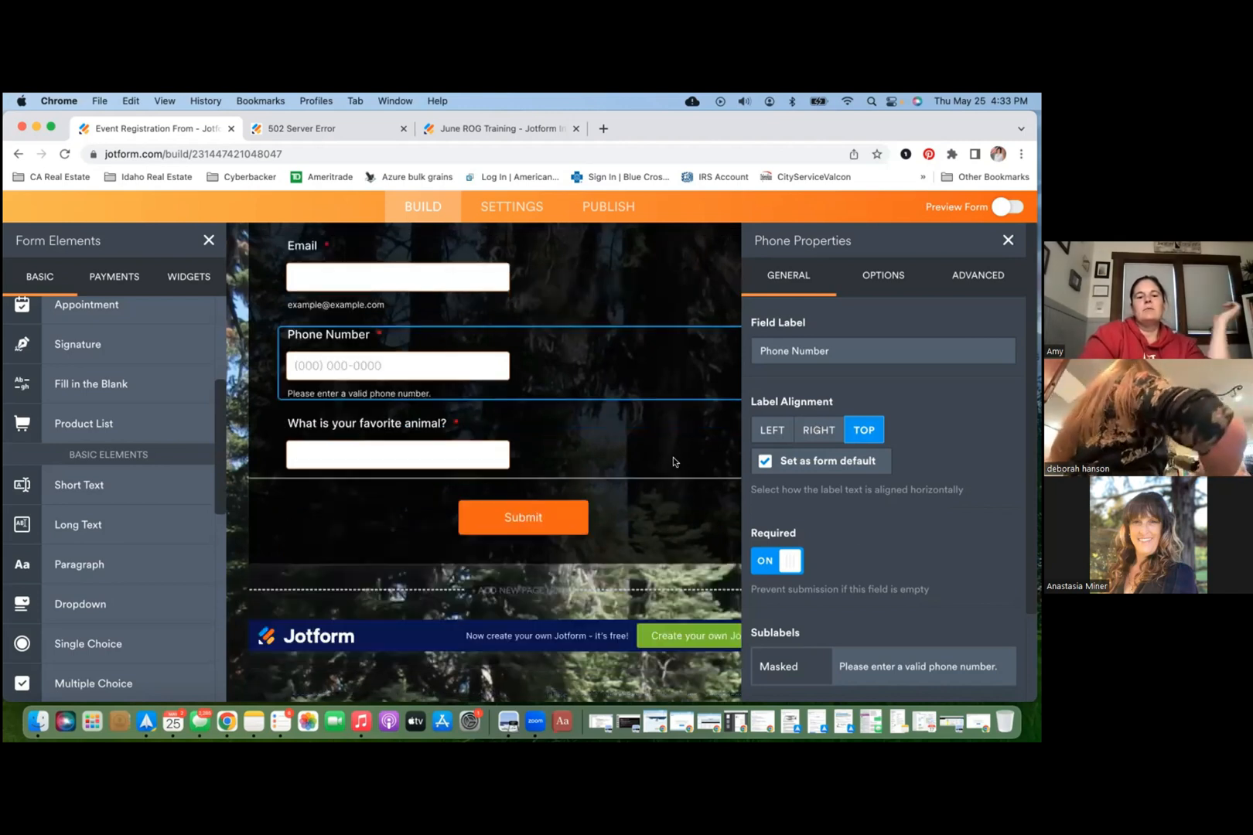
pyautogui.scroll(5, 672, 462)
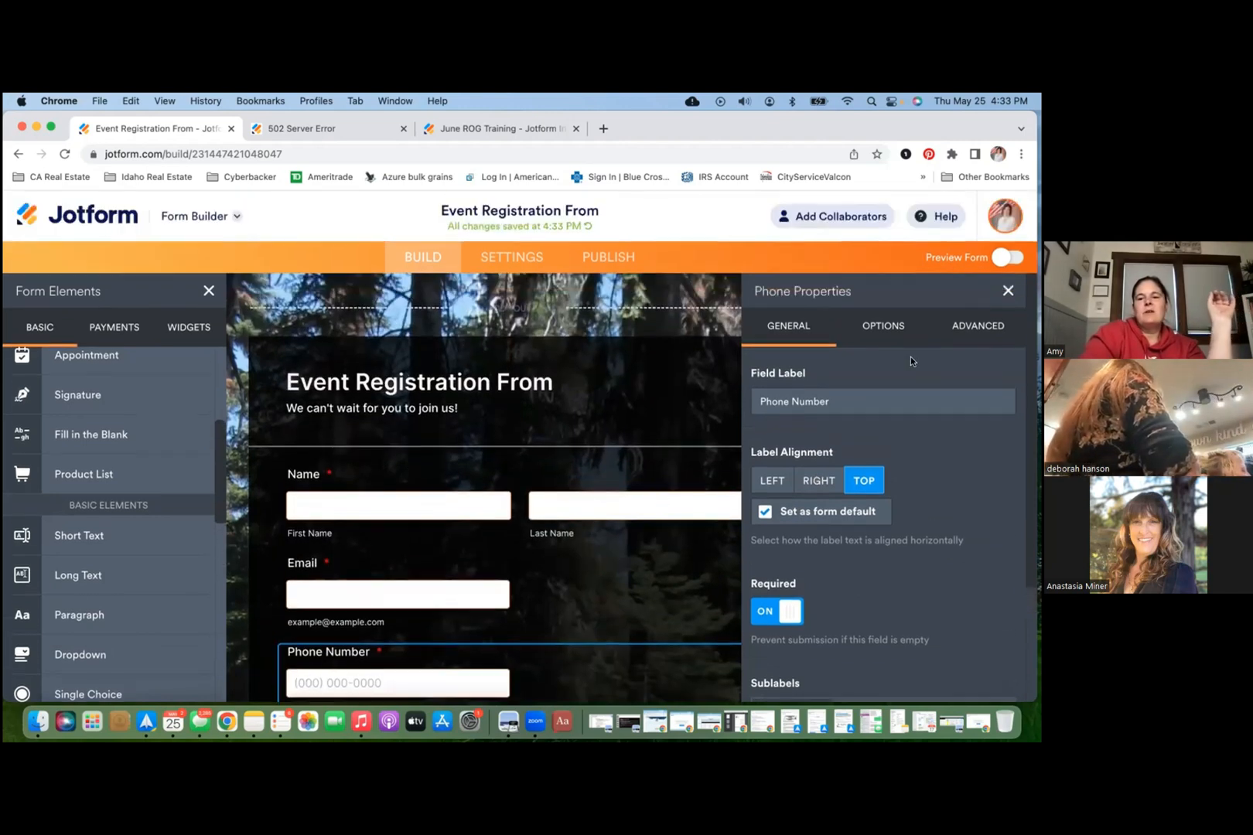
pyautogui.click(1007, 291)
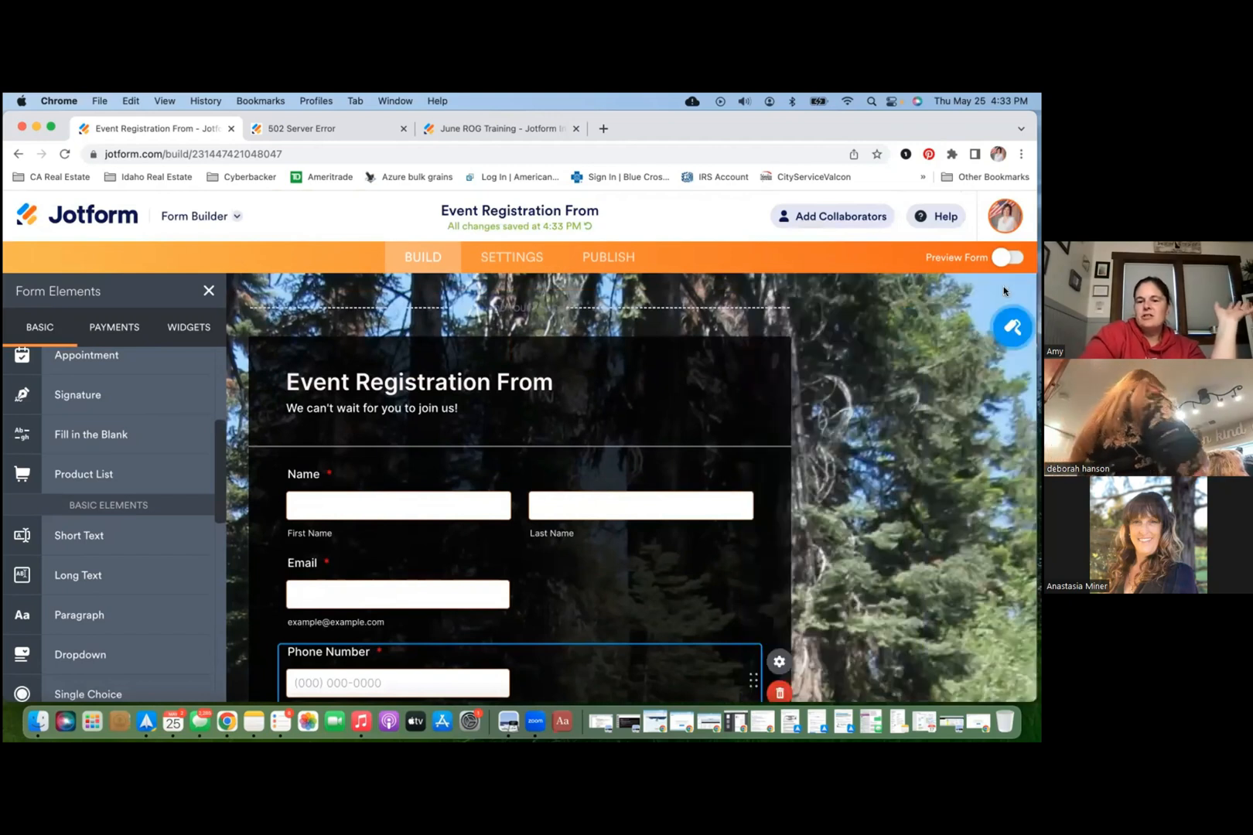
pyautogui.scroll(-1, 808, 448)
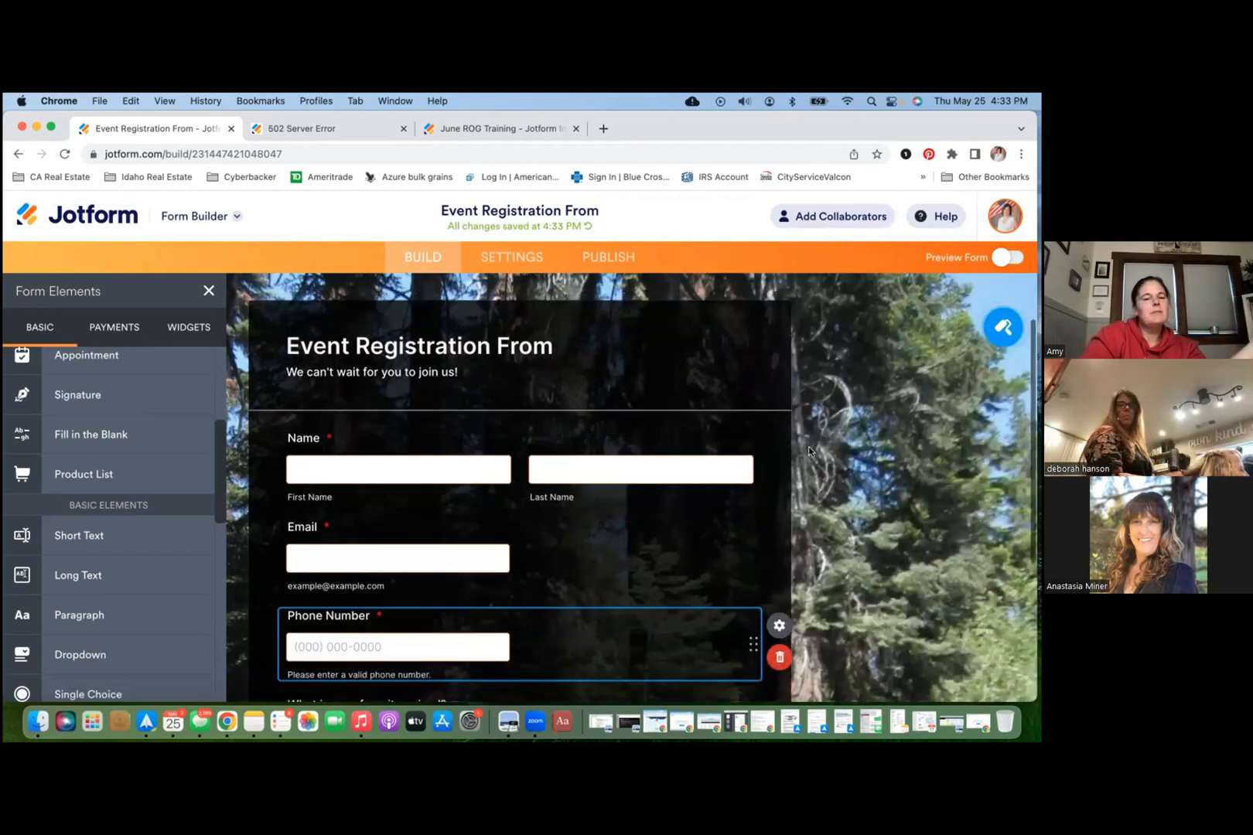
pyautogui.scroll(-5, 809, 447)
pyautogui.scroll(5, 658, 417)
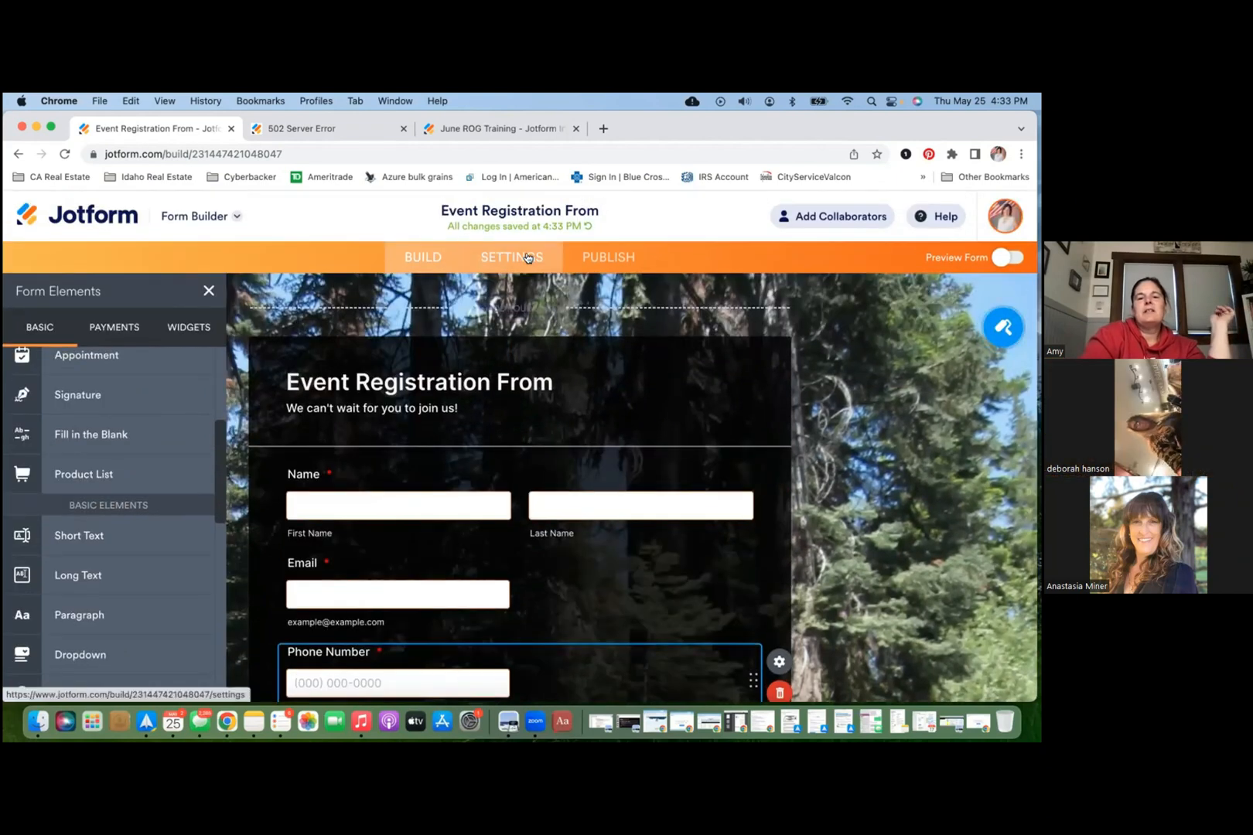
# Step: In the form settings, set the form status to Disable at submission limit with a limit of 10 submissions
pyautogui.click(528, 257)
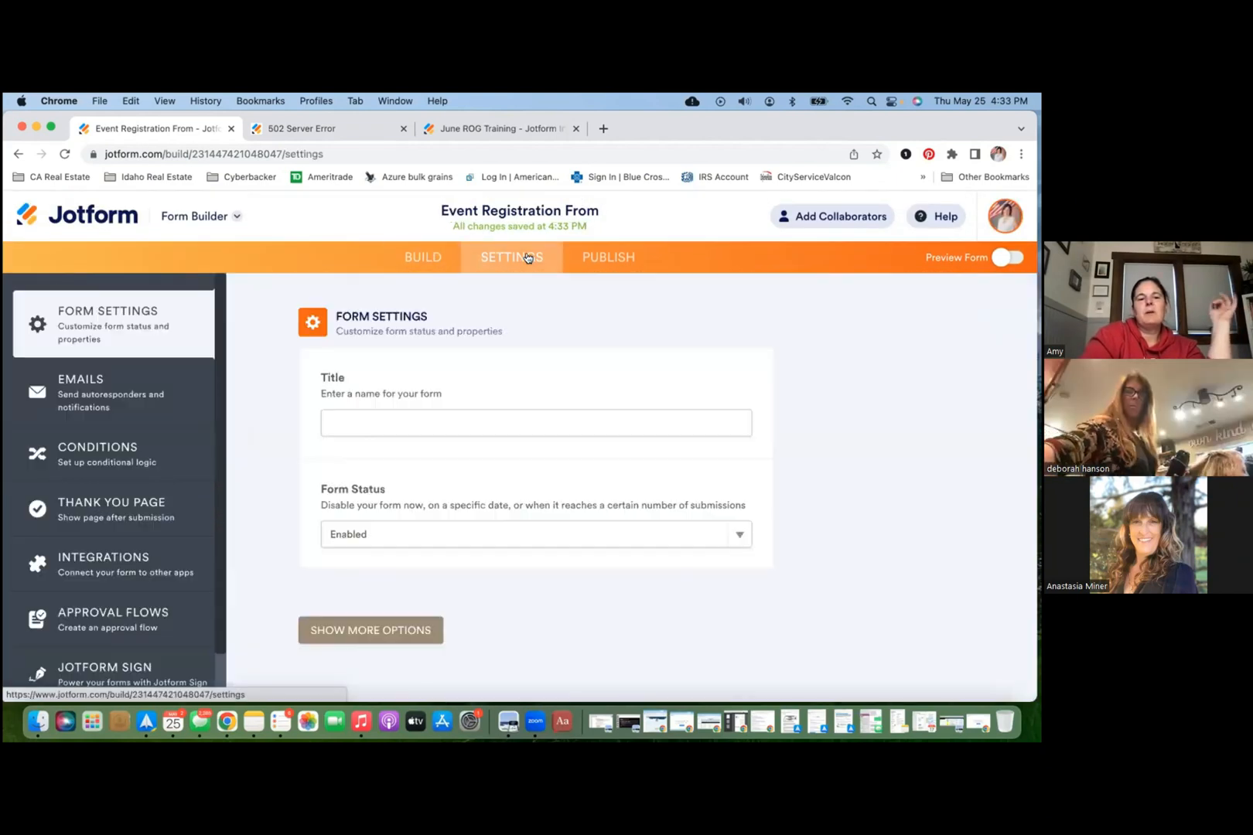
pyautogui.click(445, 534)
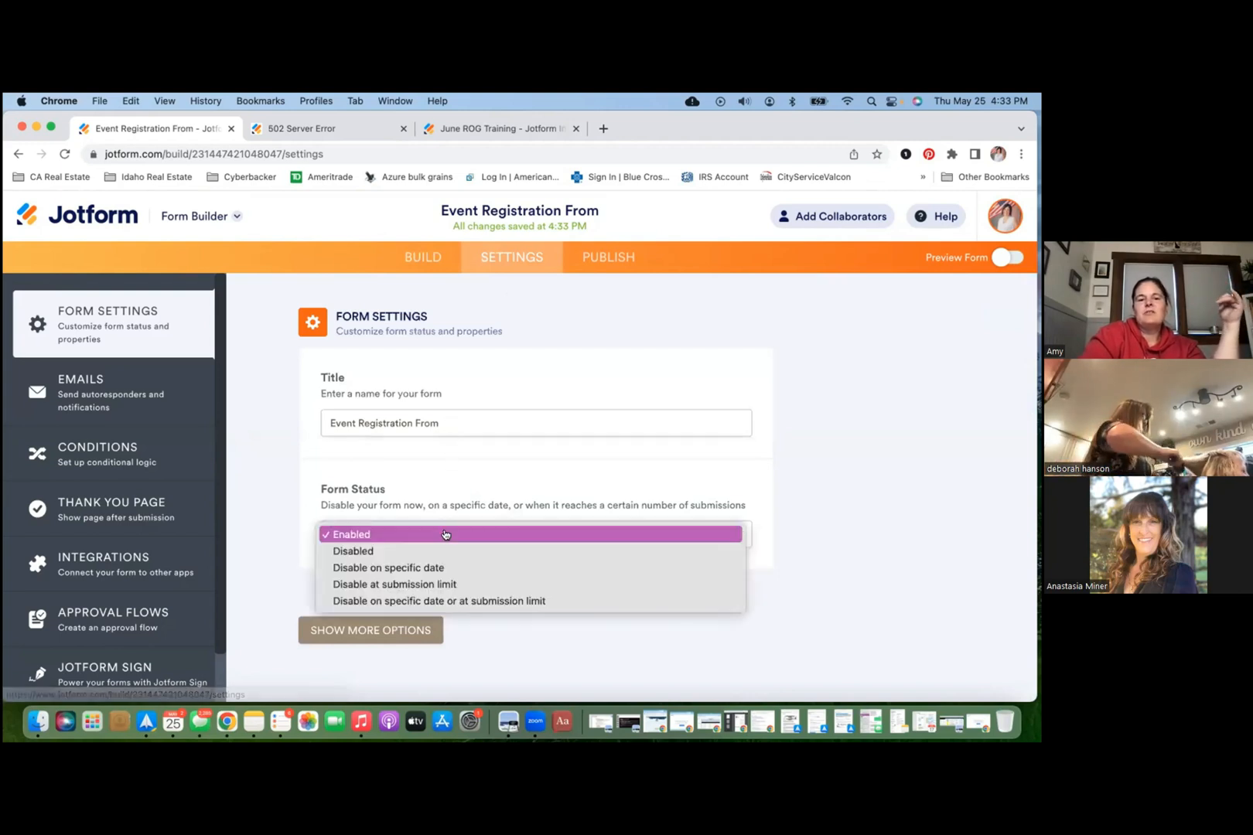
pyautogui.click(446, 581)
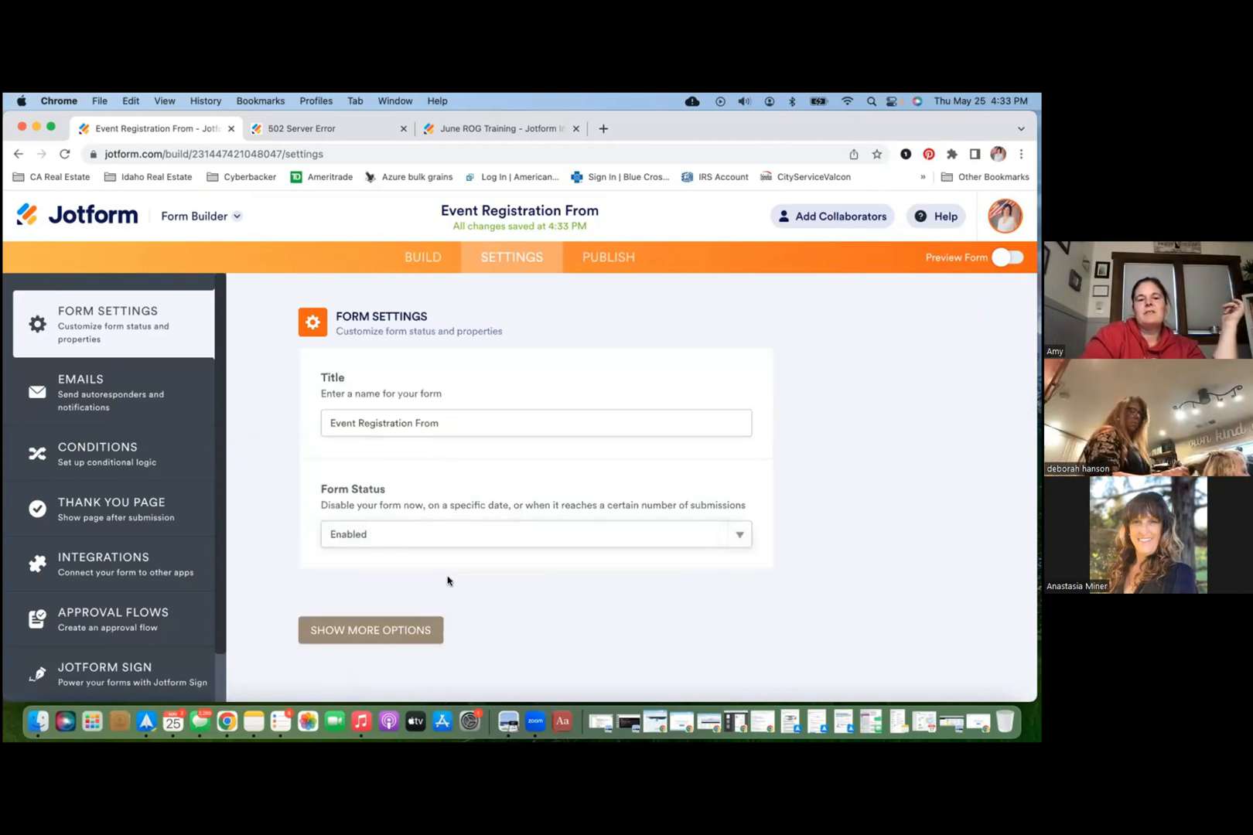
pyautogui.moveTo(416, 621); pyautogui.dragTo(263, 623)
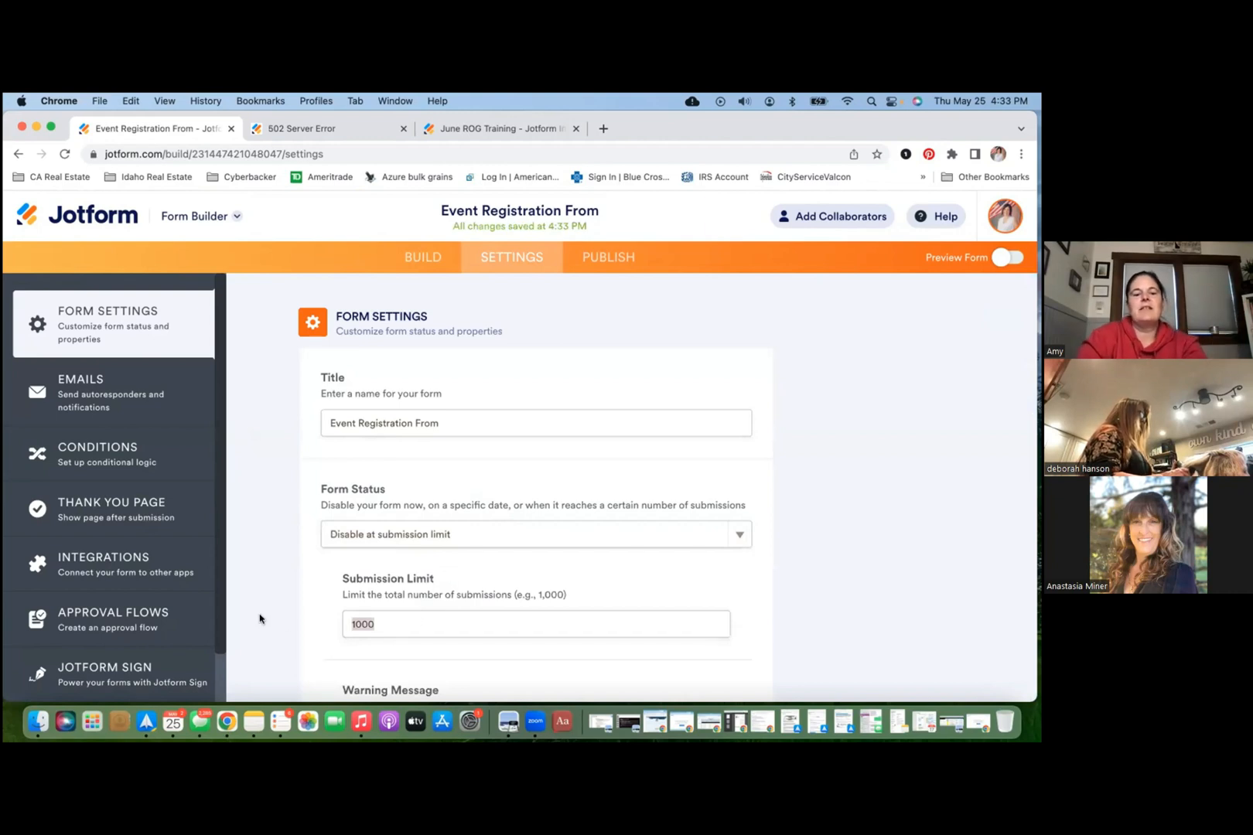
pyautogui.write('10')
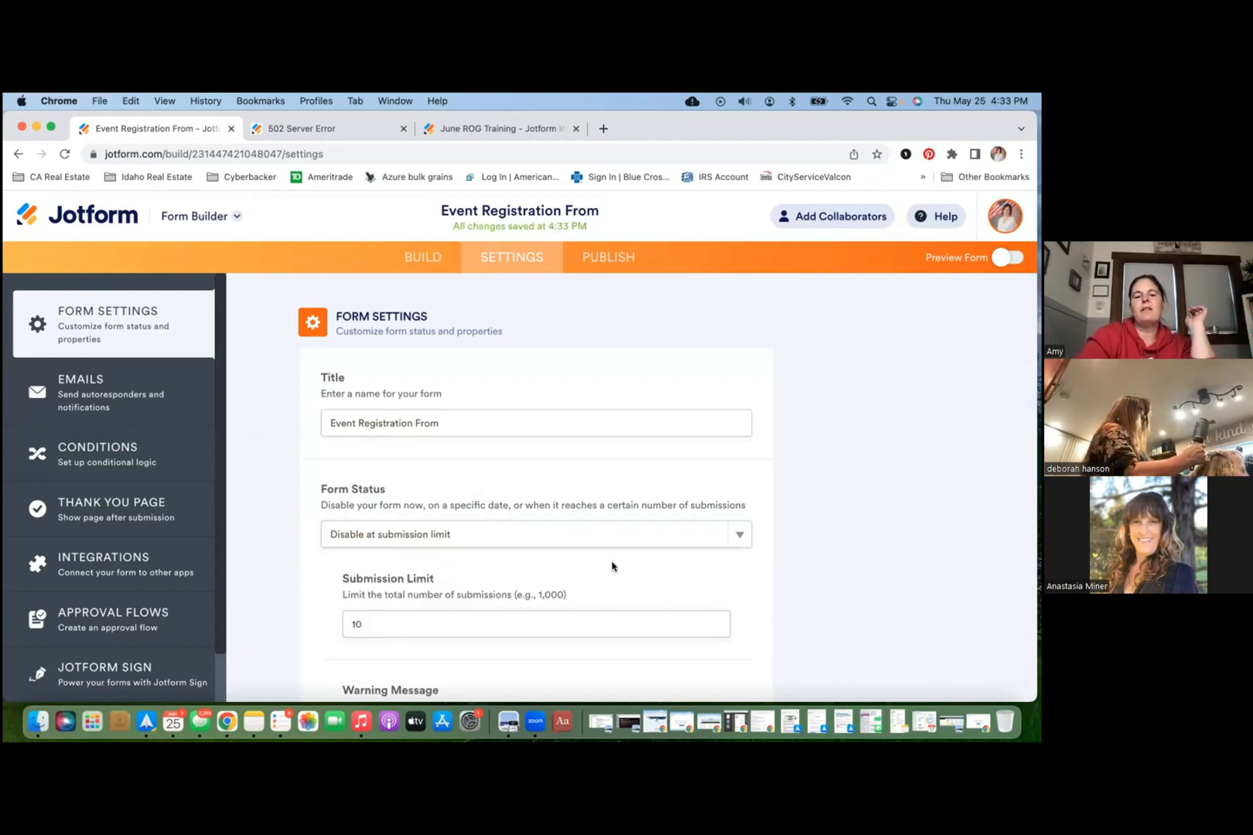
# Step: Replace the disabled-form warning message with "All spot have been reserved, stay tuned for the next class!"
pyautogui.scroll(-5, 612, 564)
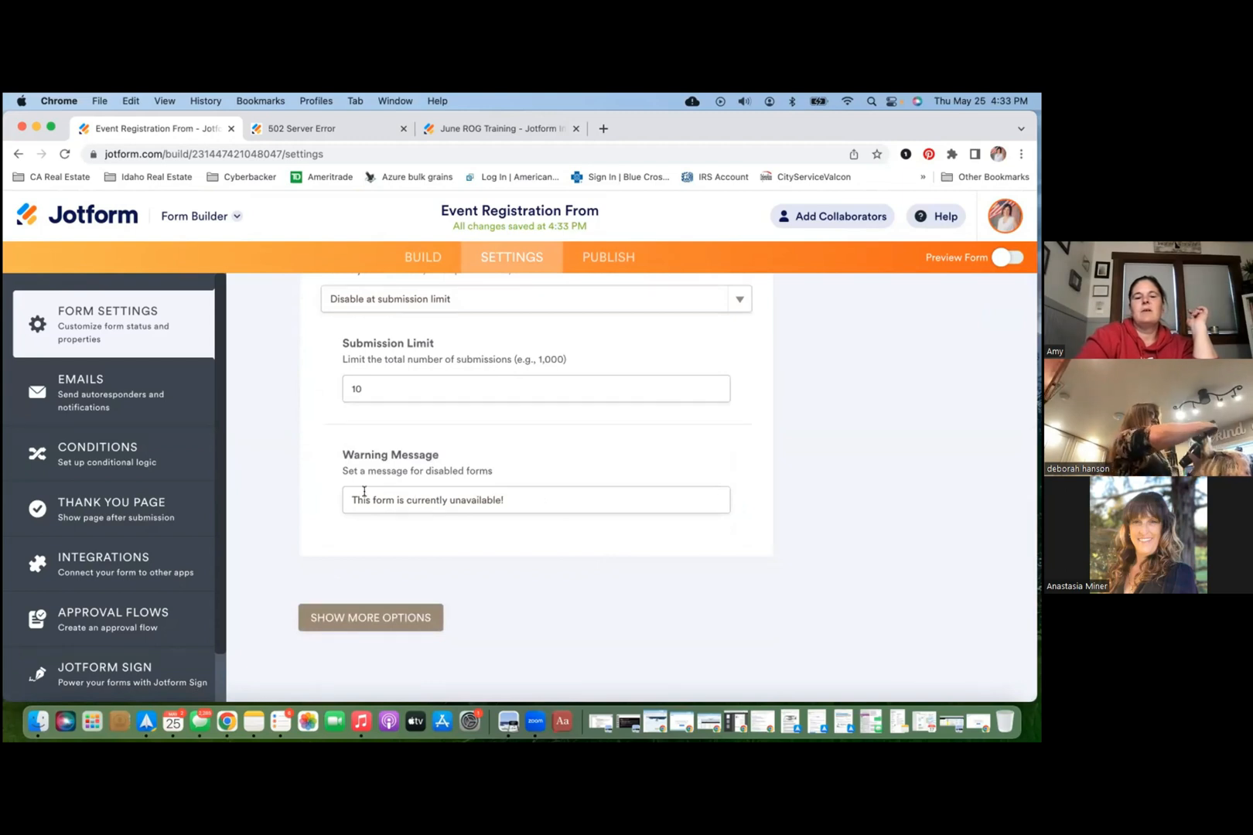
pyautogui.moveTo(348, 498); pyautogui.dragTo(500, 500)
pyautogui.write('All spot oh')
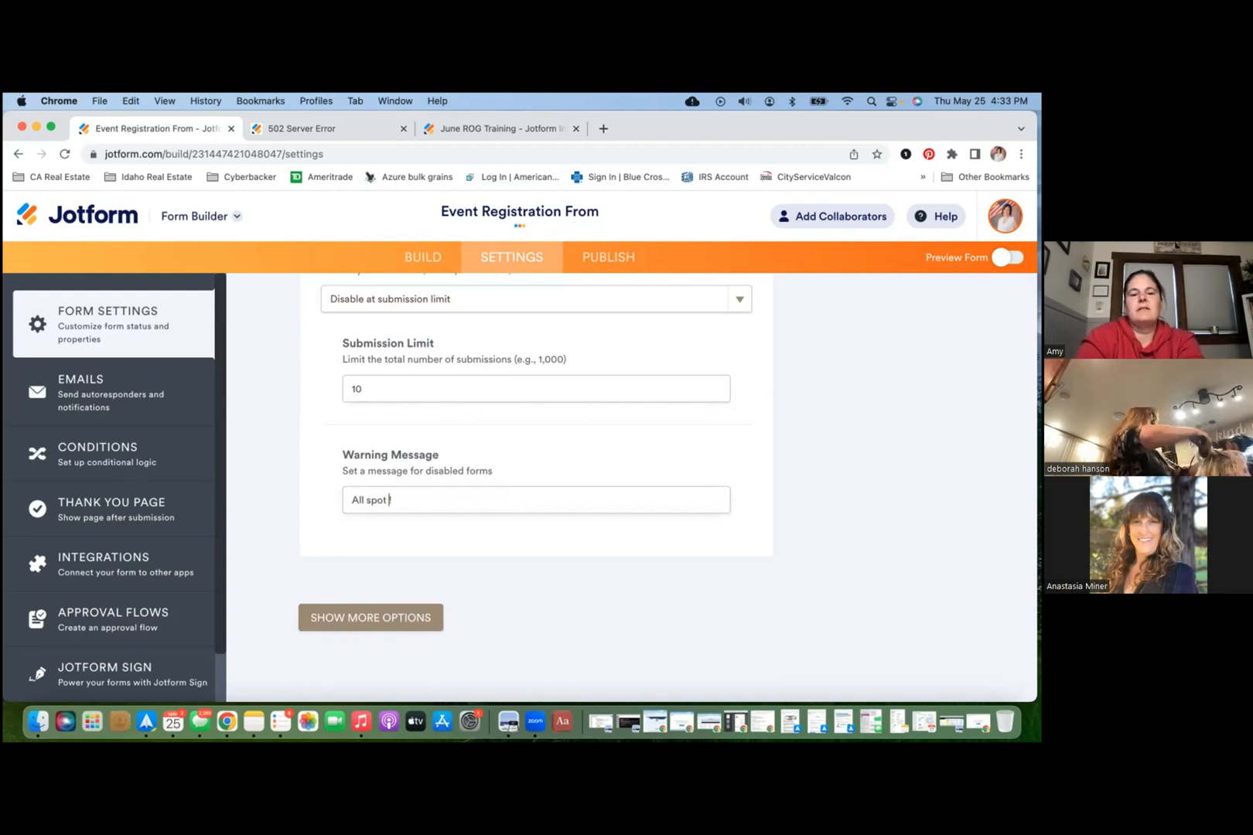
pyautogui.press('BackSpace')
pyautogui.press('BackSpace')
pyautogui.write('have bee')
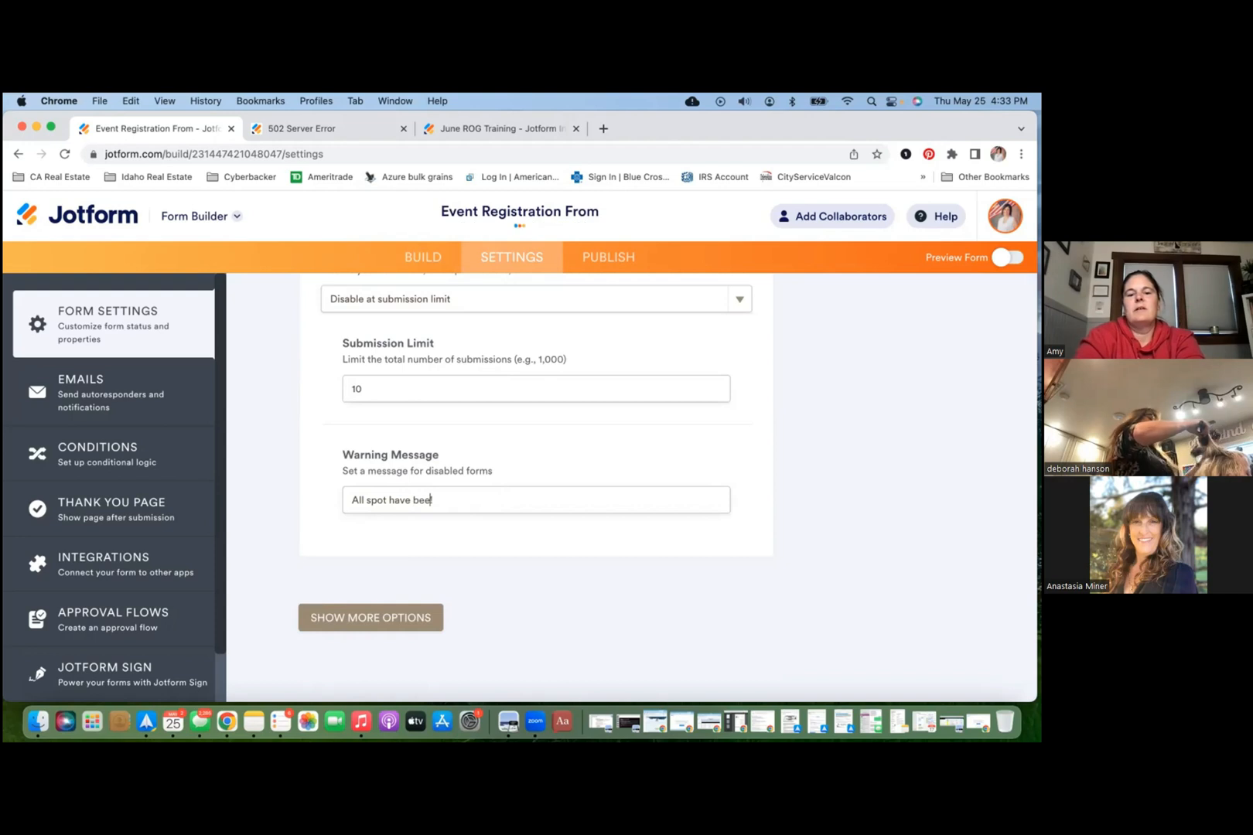
pyautogui.write('n reserved, stay tu')
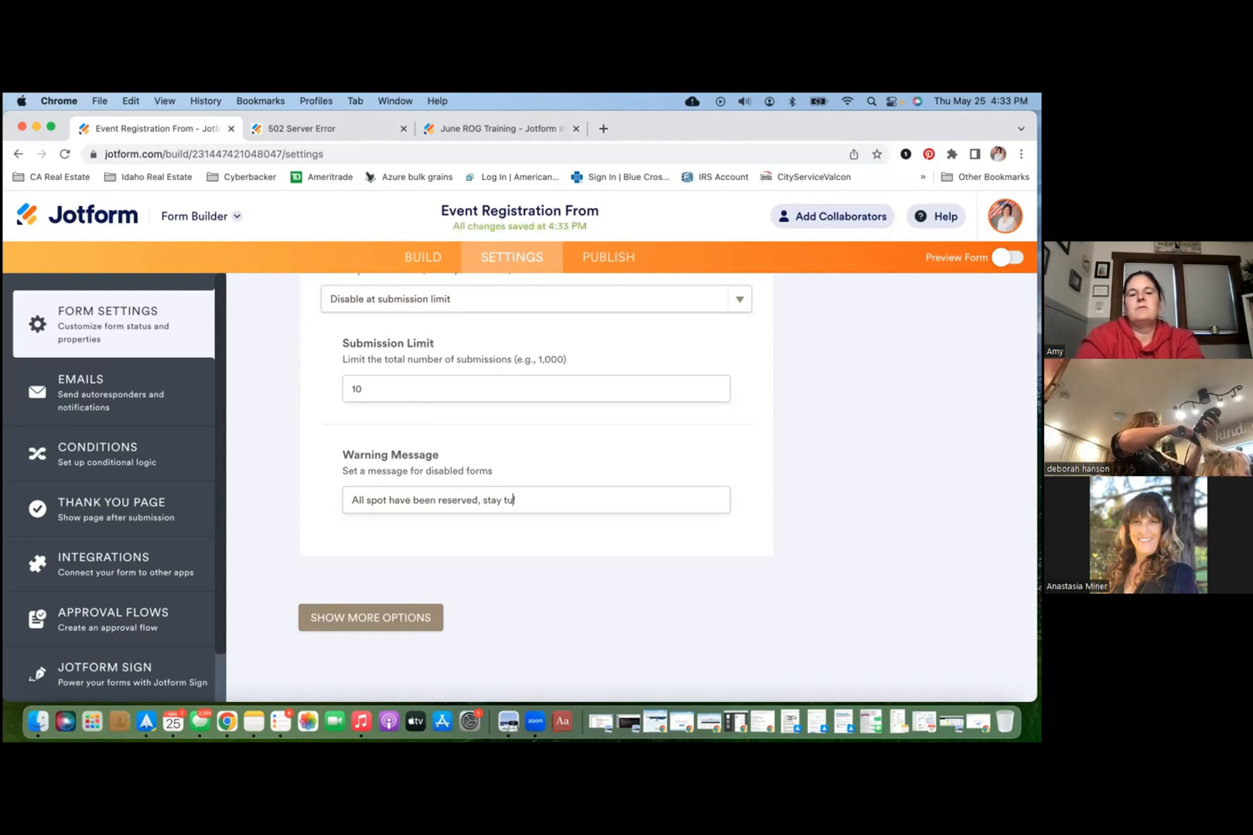
pyautogui.write('ned for the ne')
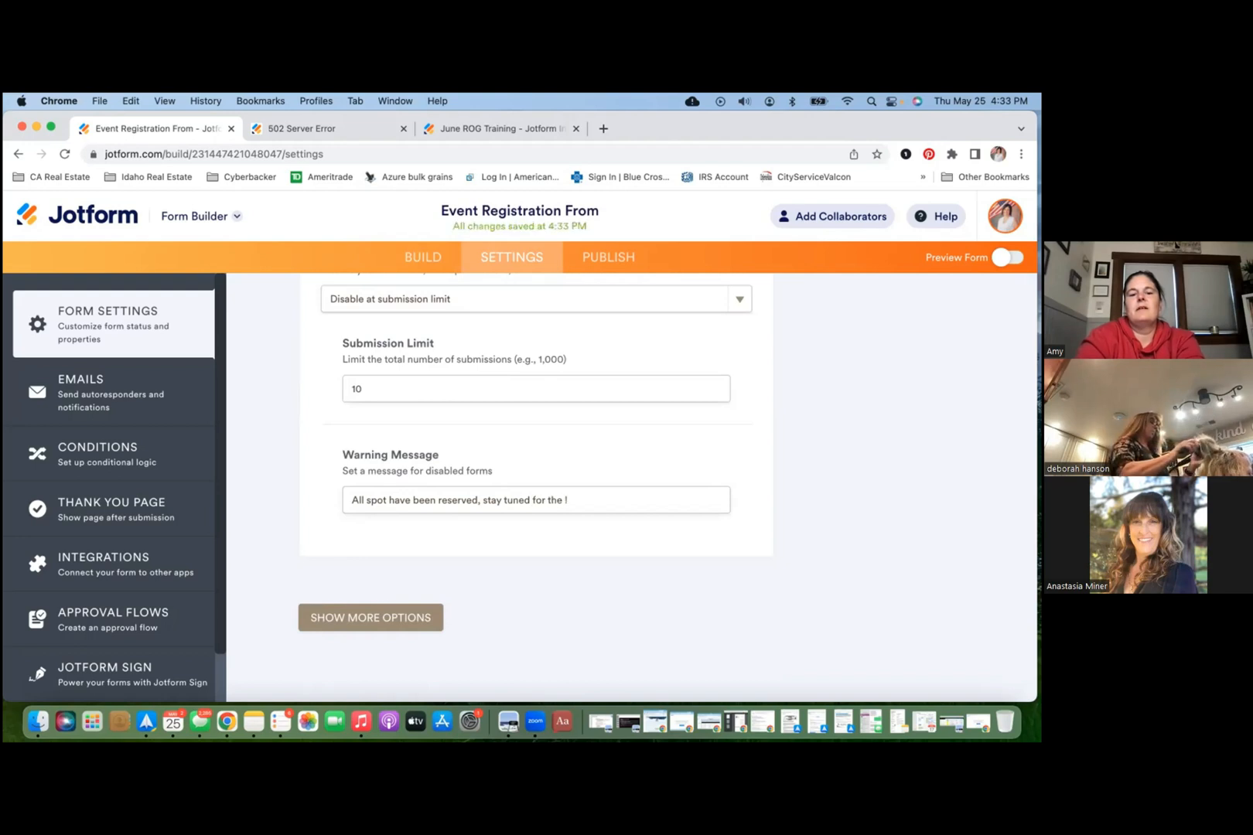
pyautogui.write('xt class!')
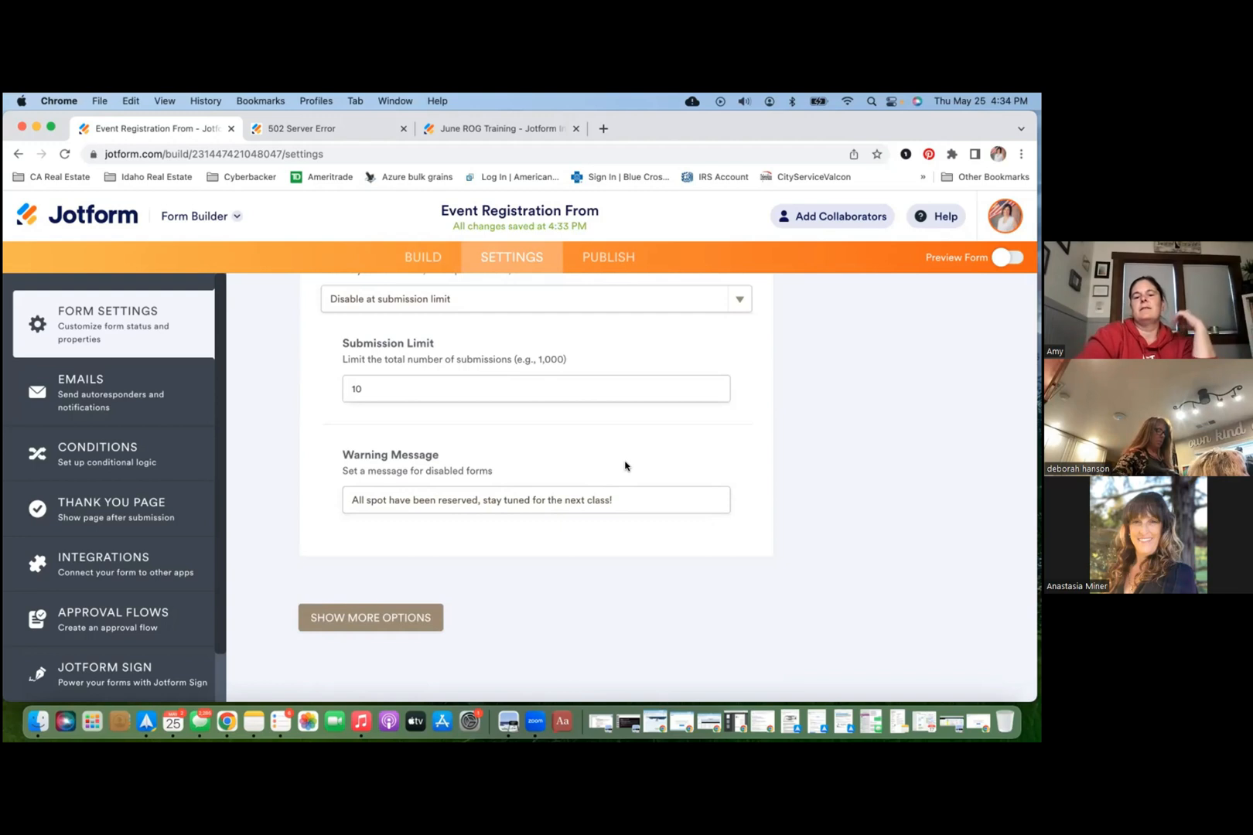
# Step: Rename the form as "Webinar 1" in the form settings
pyautogui.scroll(4, 625, 466)
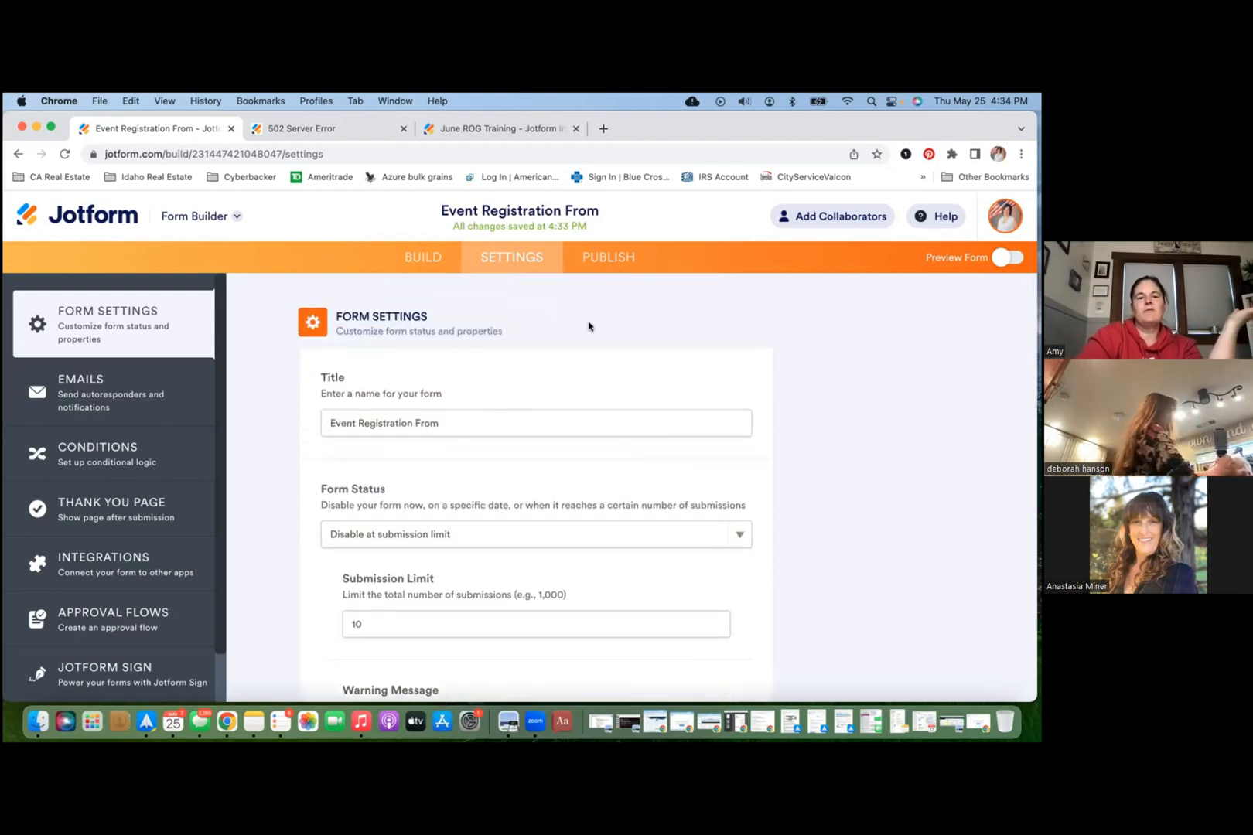
pyautogui.moveTo(453, 423); pyautogui.dragTo(260, 423)
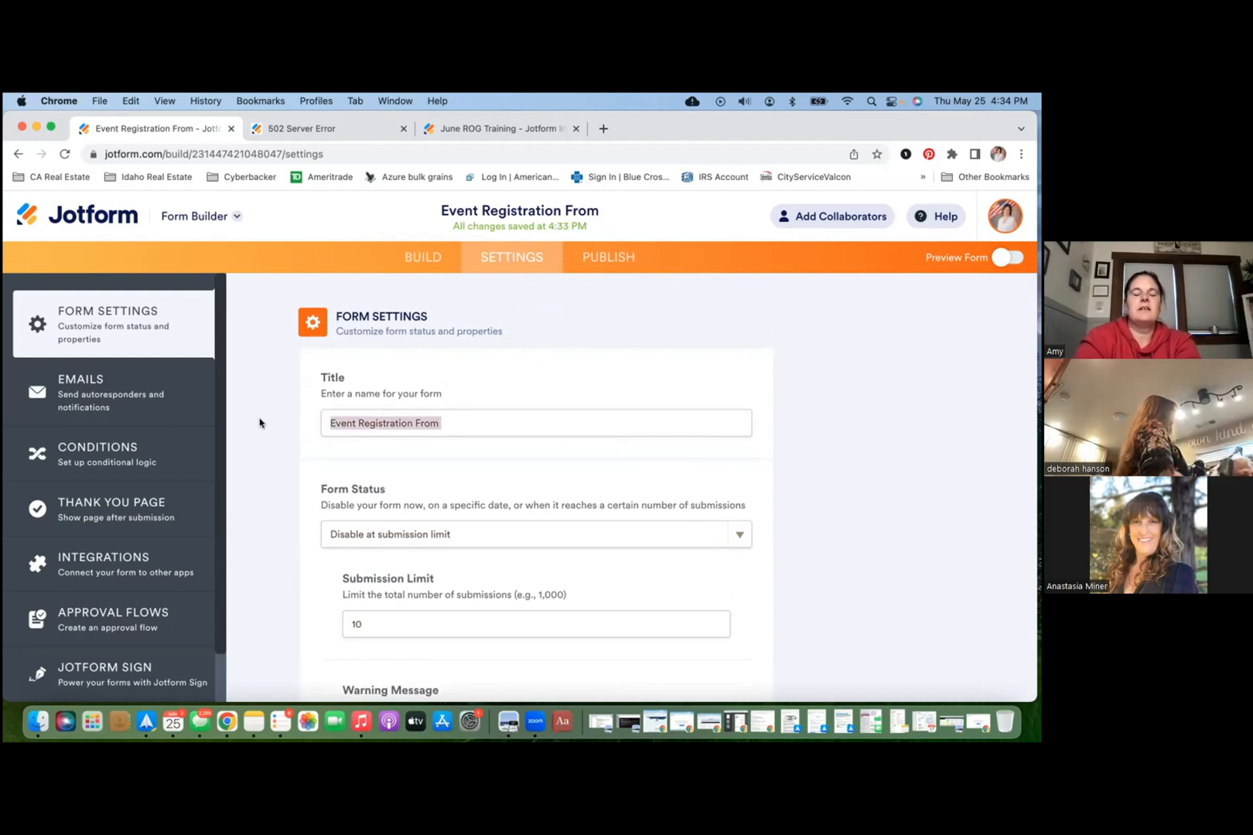
pyautogui.write('Webinar 1')
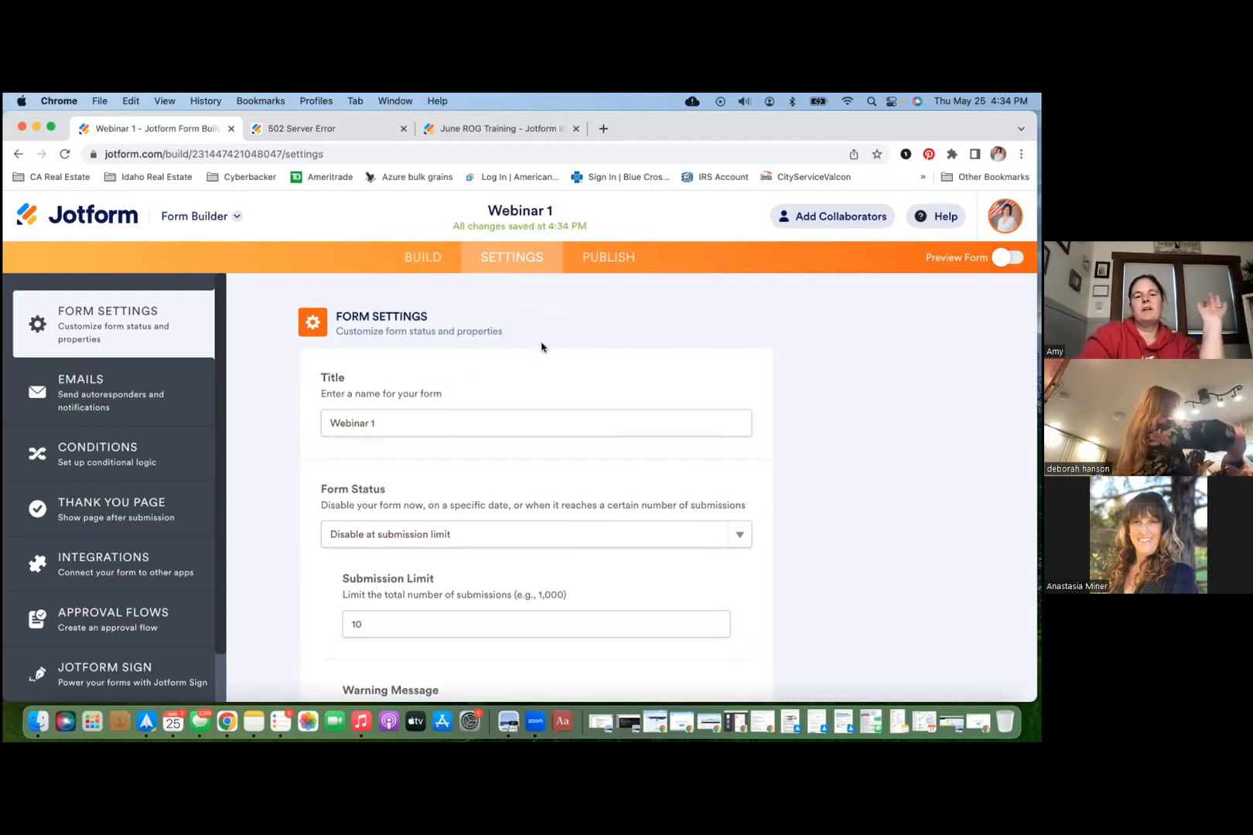
# Step: Open the form's publishing options and review the direct link, email invitation and social sharing choices
pyautogui.click(602, 261)
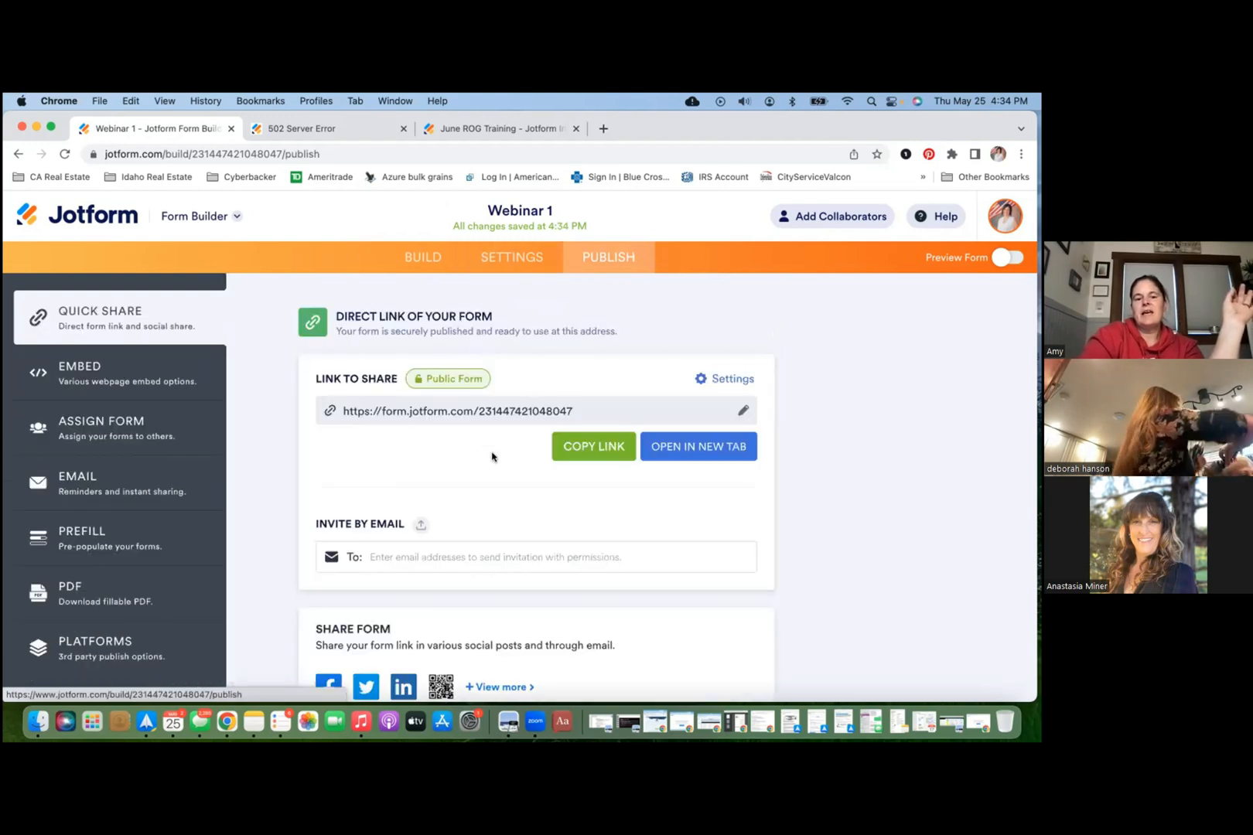
pyautogui.scroll(-2, 492, 457)
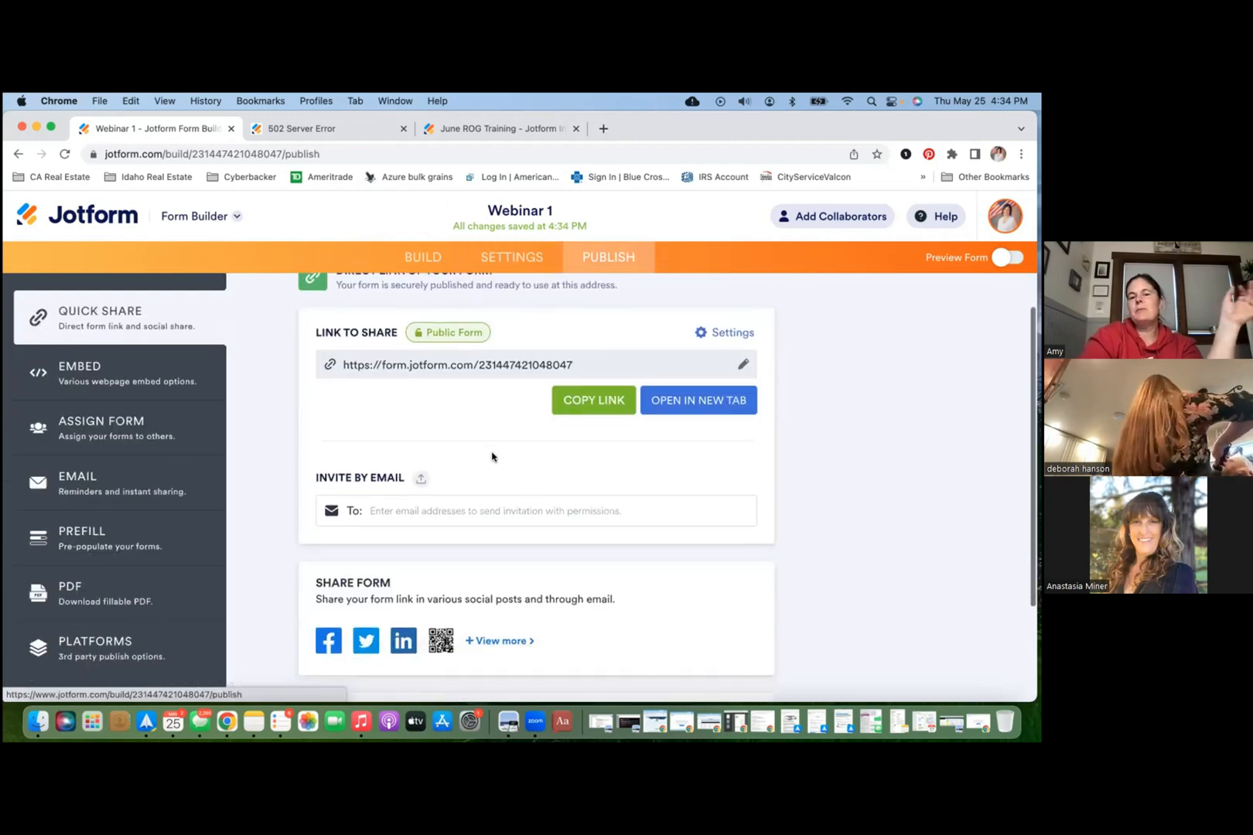
pyautogui.scroll(-3, 492, 457)
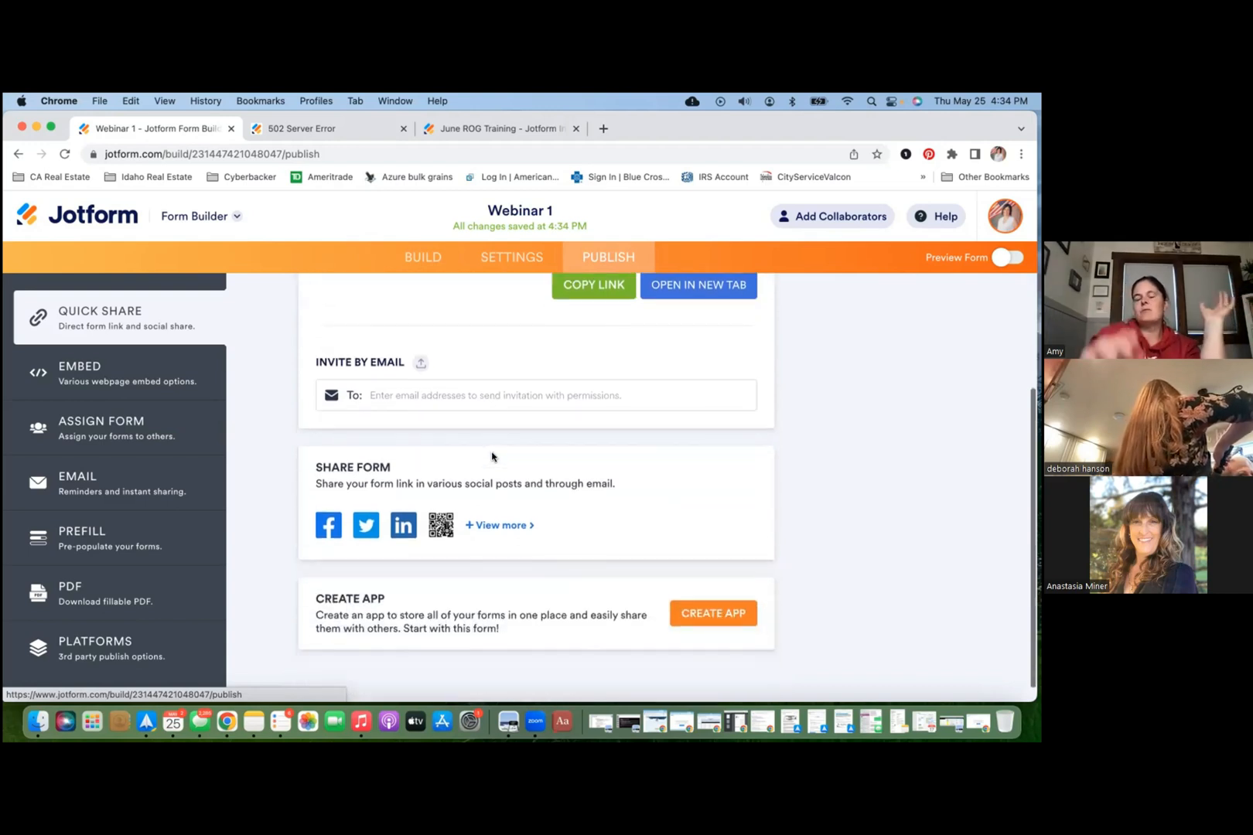
pyautogui.scroll(5, 492, 457)
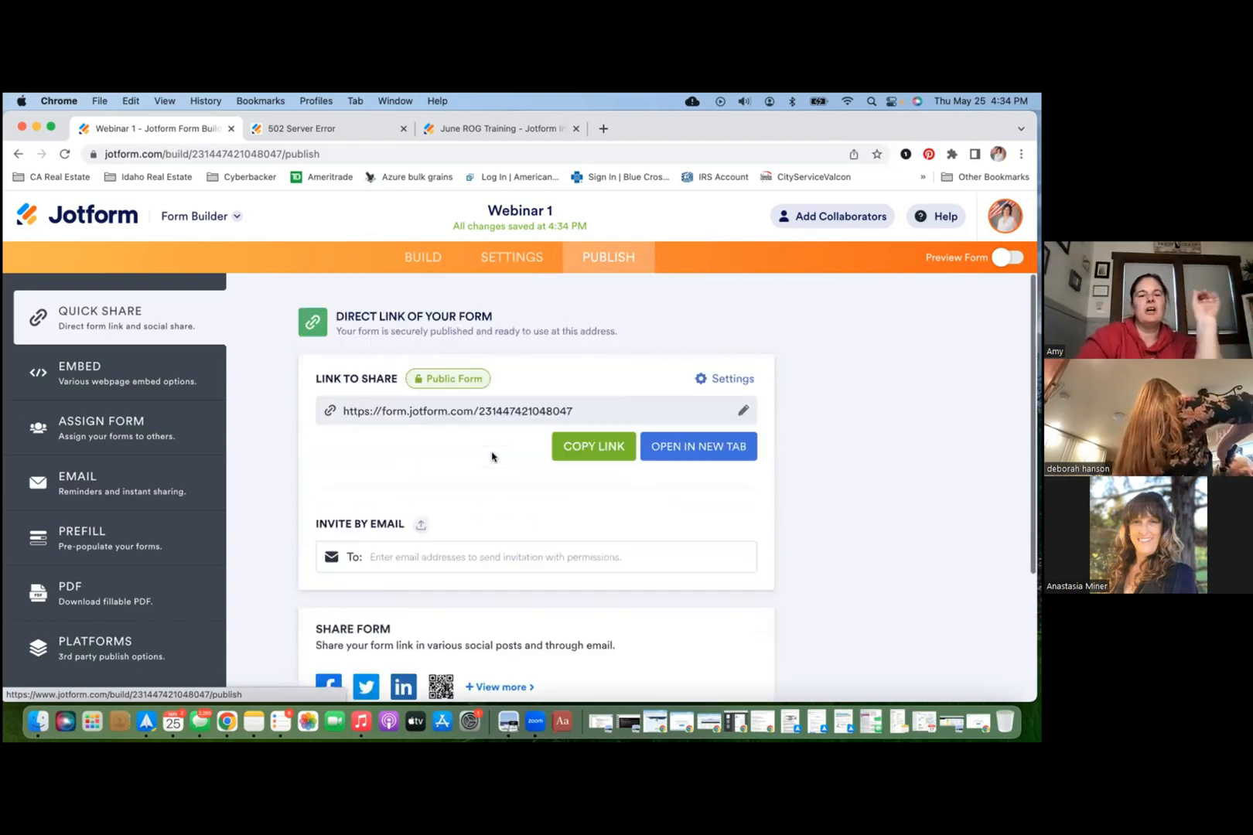
# Step: Return to the My Forms list and close the server error page and the June ROG Training form
pyautogui.click(99, 223)
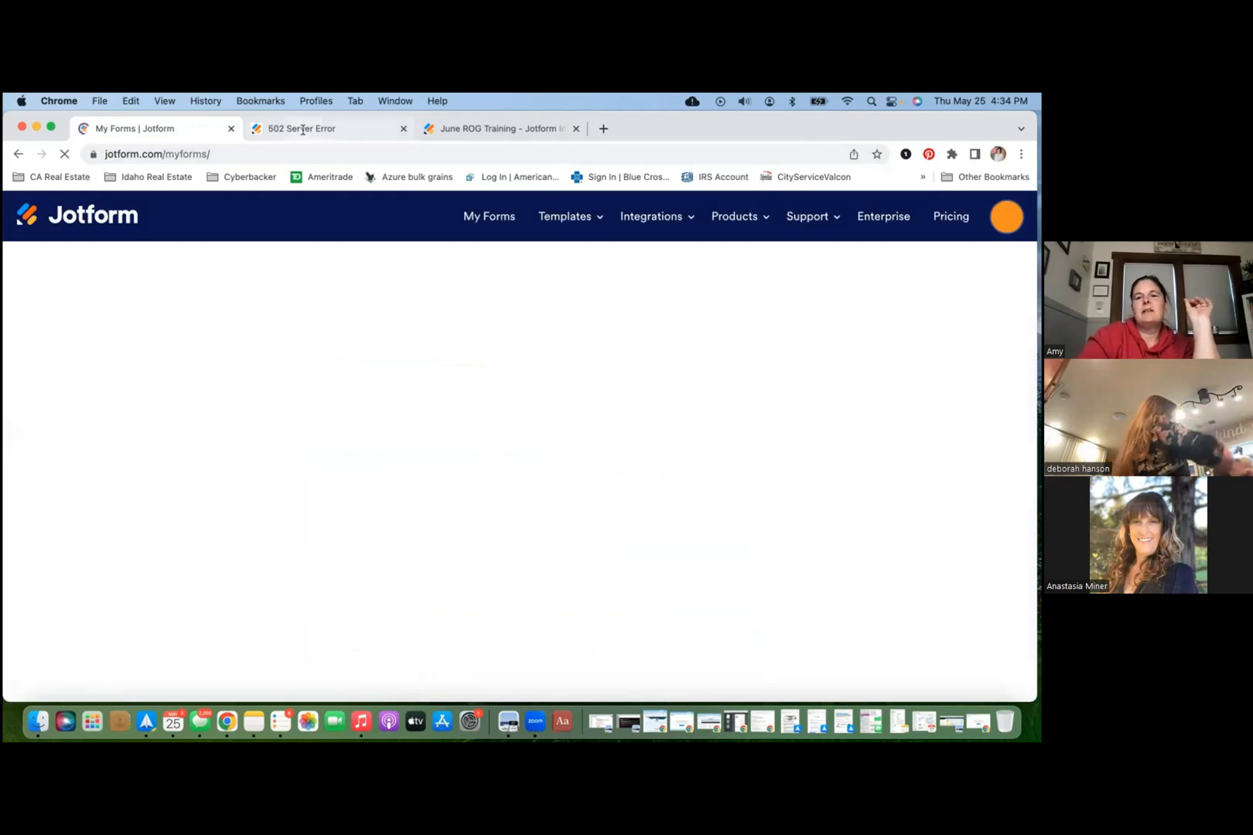
pyautogui.click(303, 130)
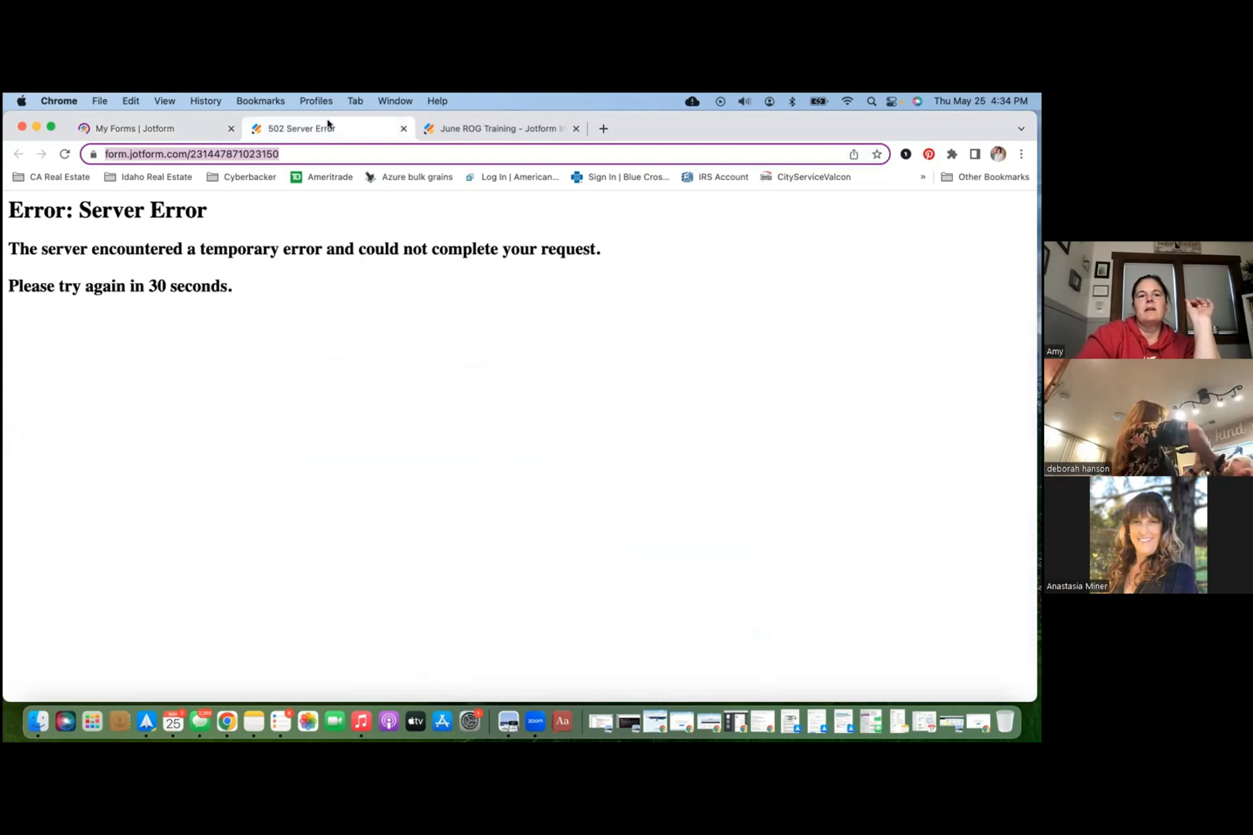
pyautogui.click(403, 130)
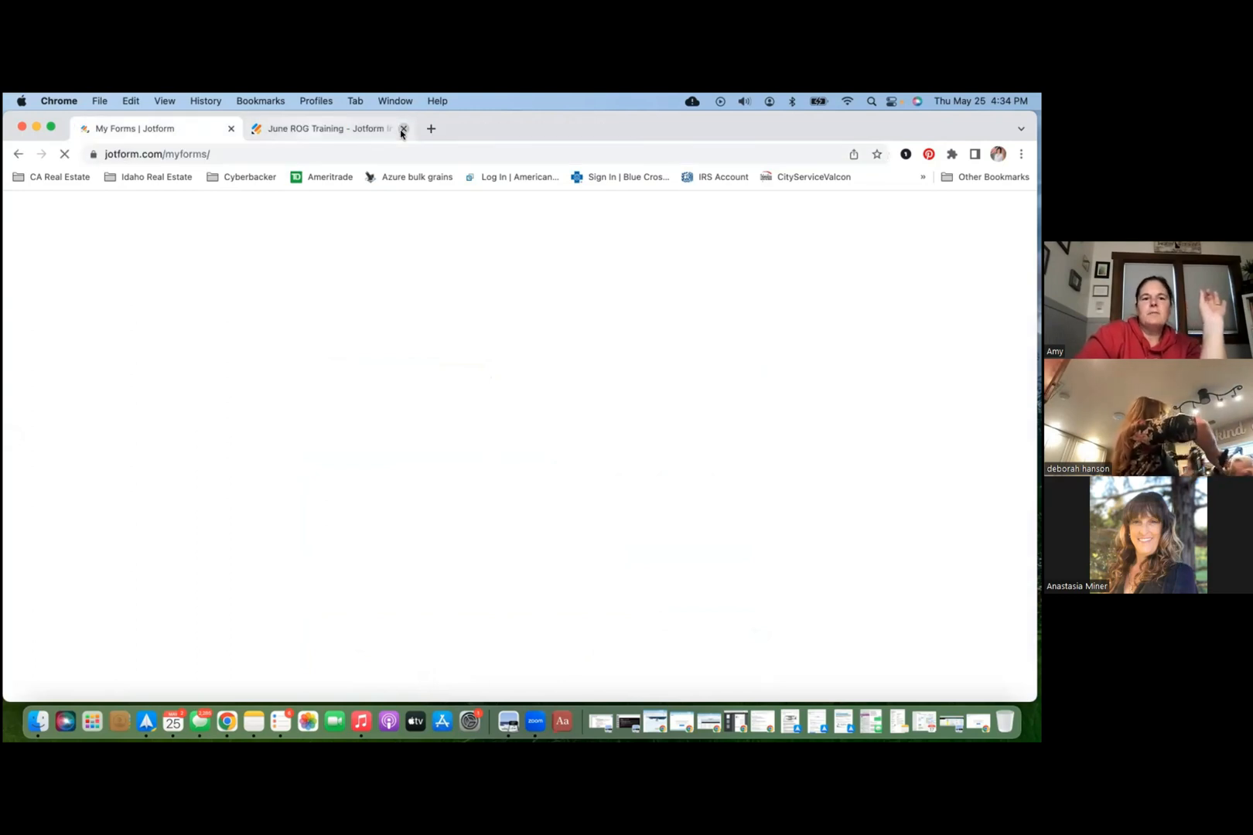
pyautogui.click(402, 129)
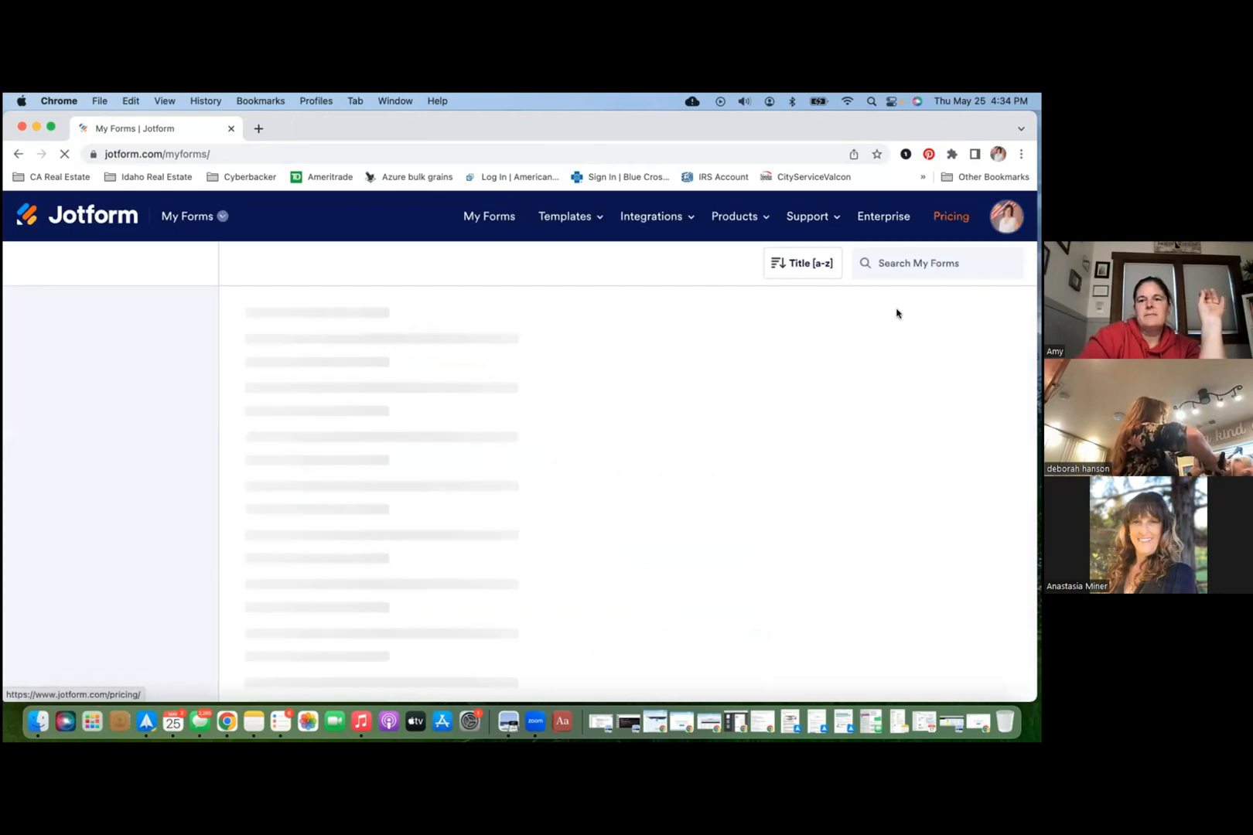
# Step: Switch to Google Drive in a new browser tab
pyautogui.click(255, 131)
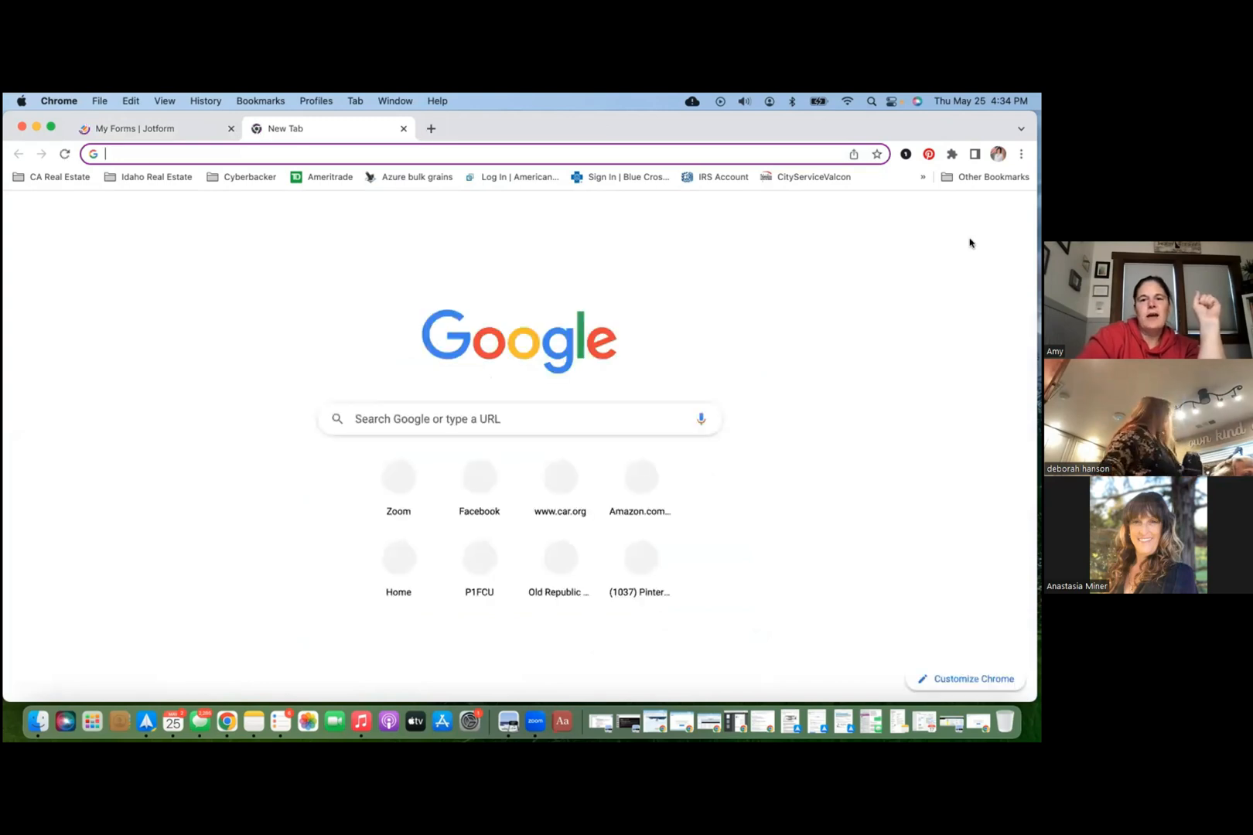
pyautogui.click(977, 214)
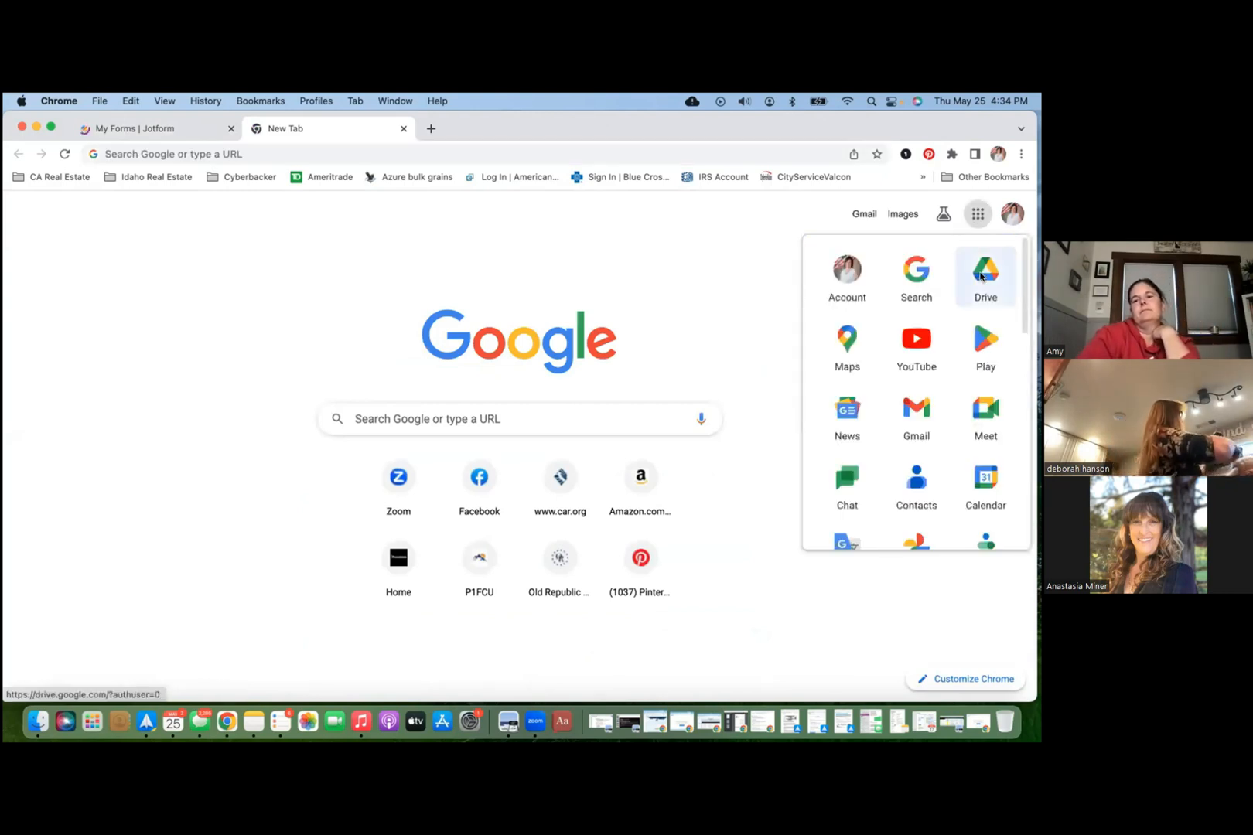
pyautogui.click(980, 277)
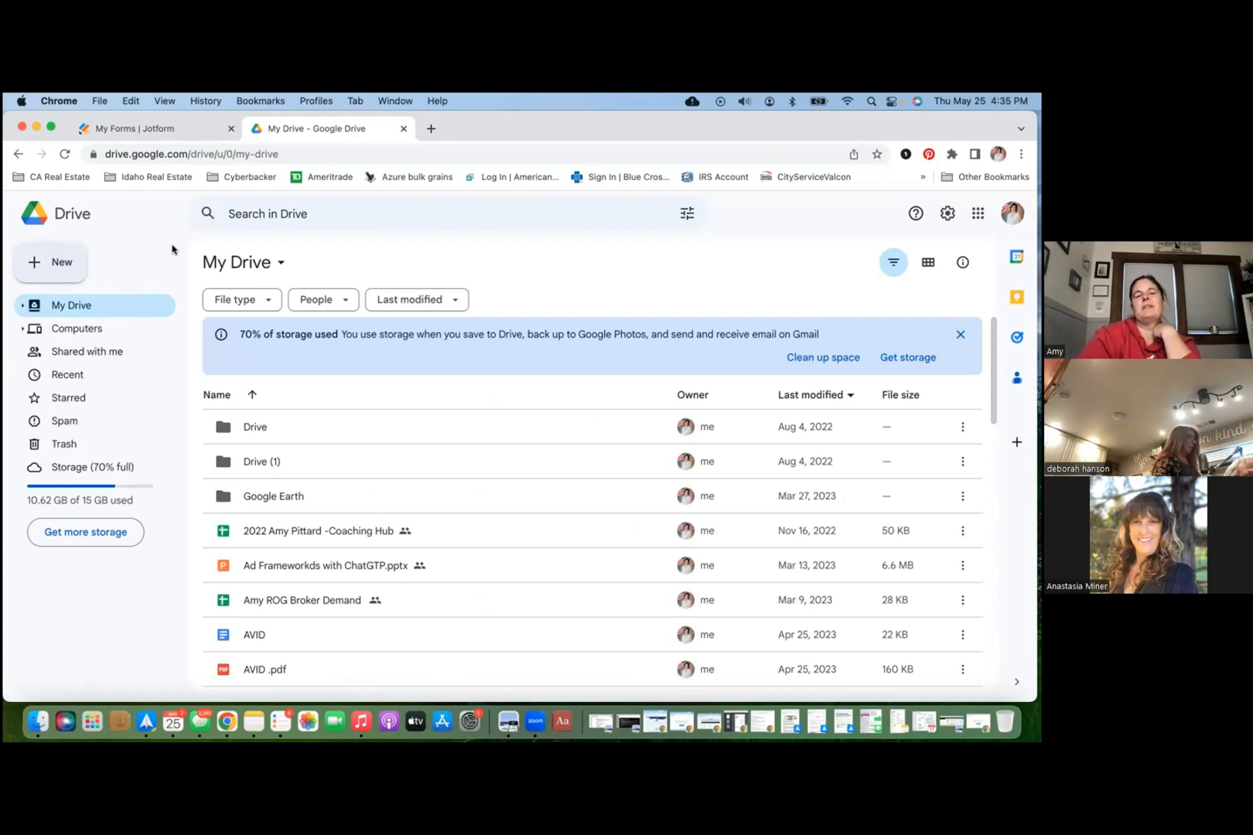
# Step: Create a blank Google Form from Drive and dismiss the introductory tour offer
pyautogui.click(66, 260)
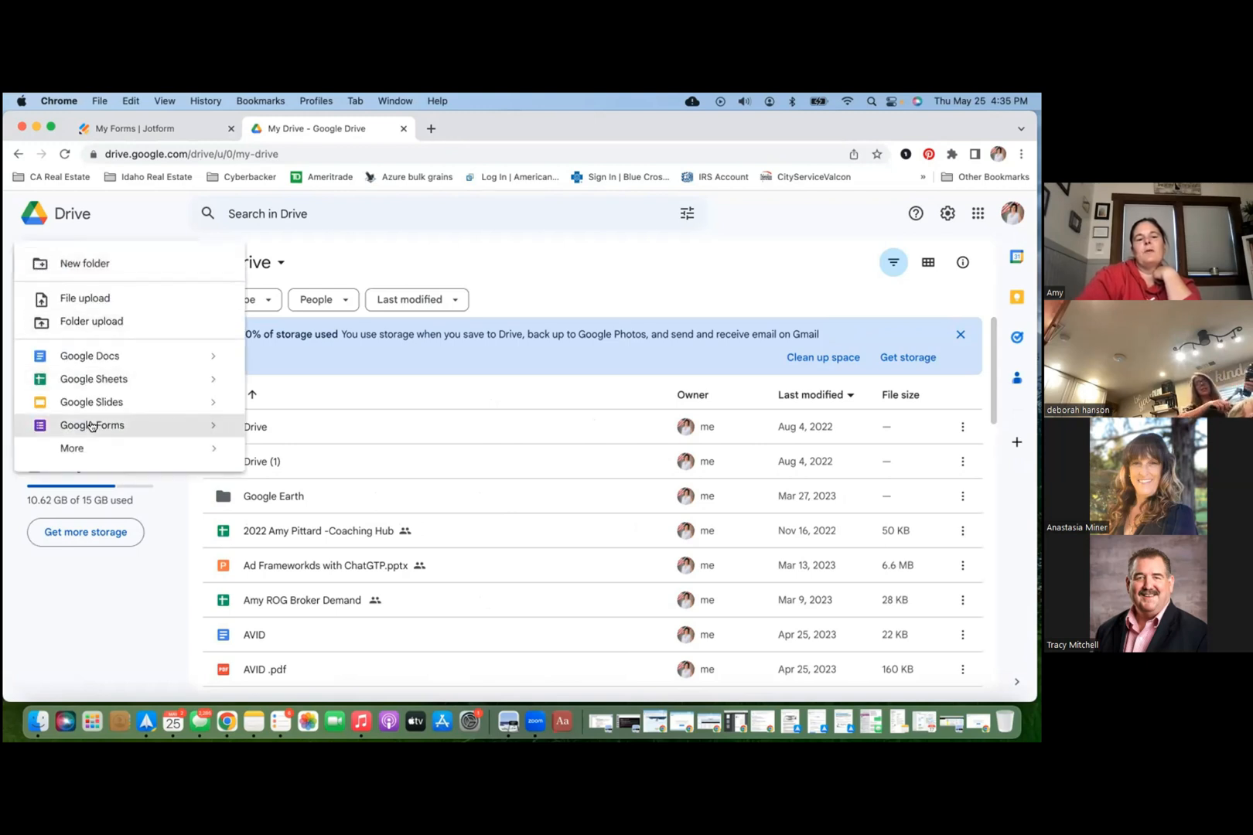
pyautogui.moveTo(215, 428)
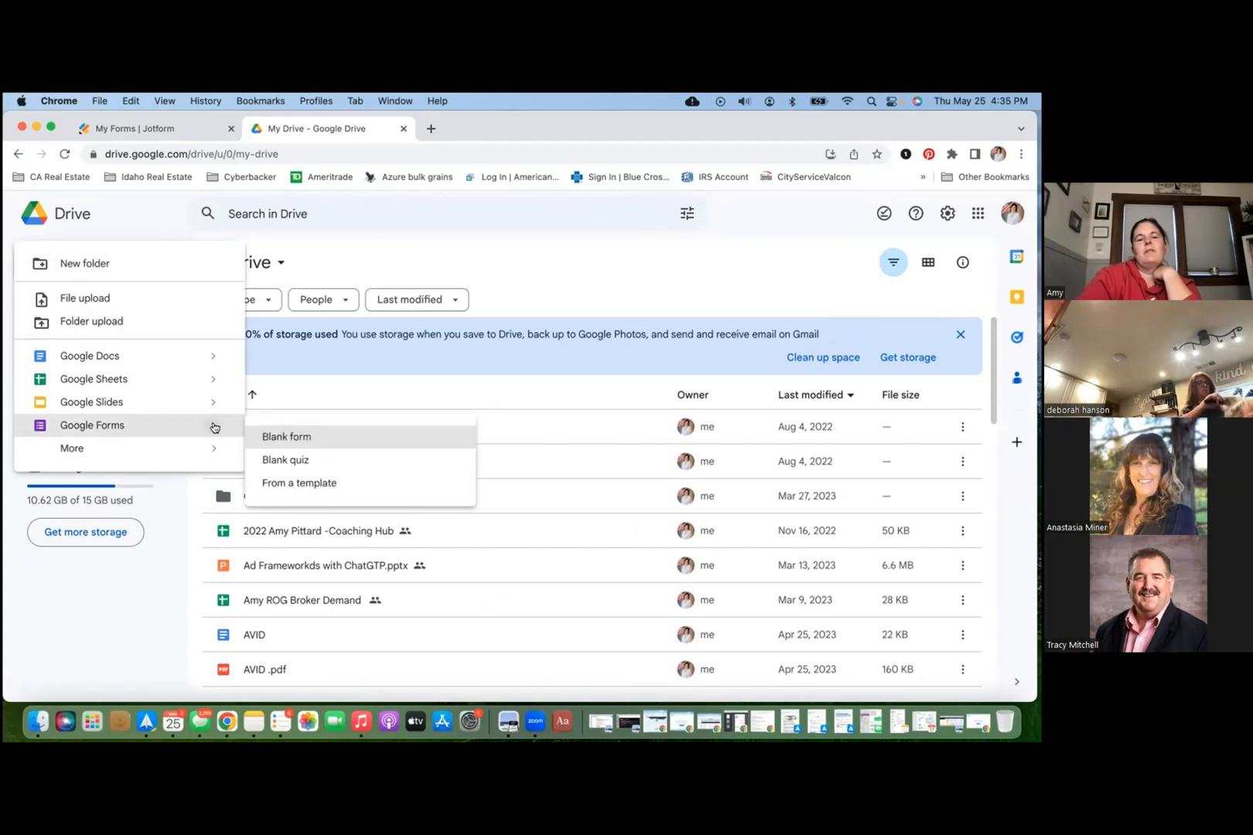
pyautogui.click(299, 441)
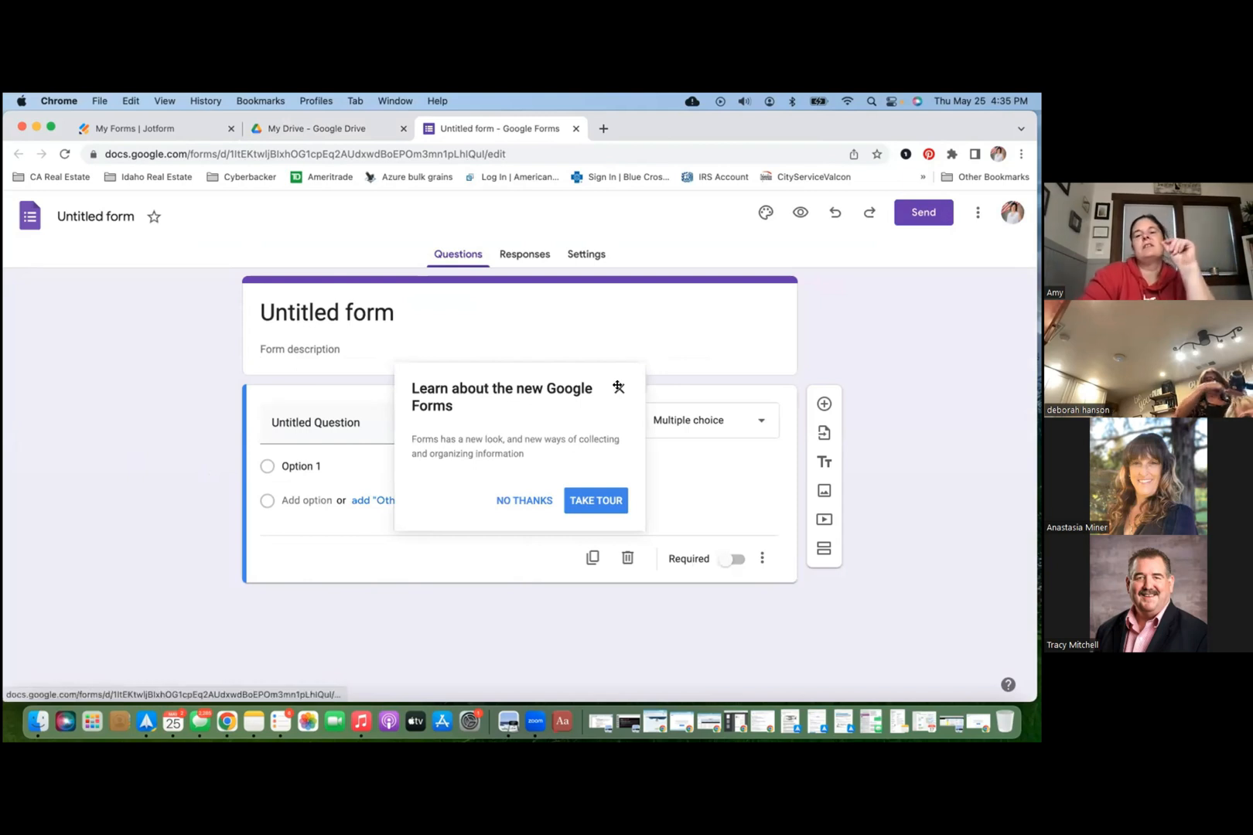
pyautogui.click(618, 387)
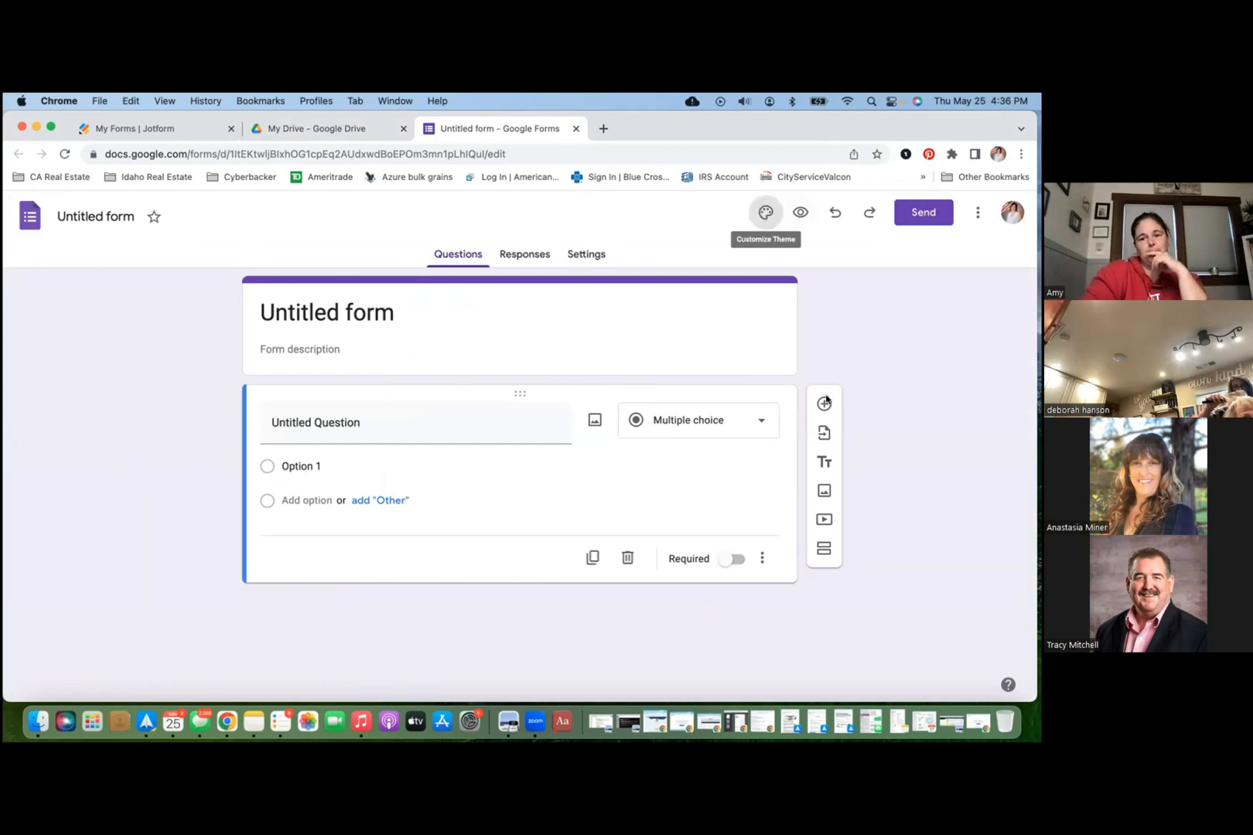
# Step: Set the form theme to the custom colour #468985 with the Dark #bed6d4 background
pyautogui.click(764, 212)
pyautogui.scroll(-3, 876, 498)
pyautogui.scroll(-1, 891, 586)
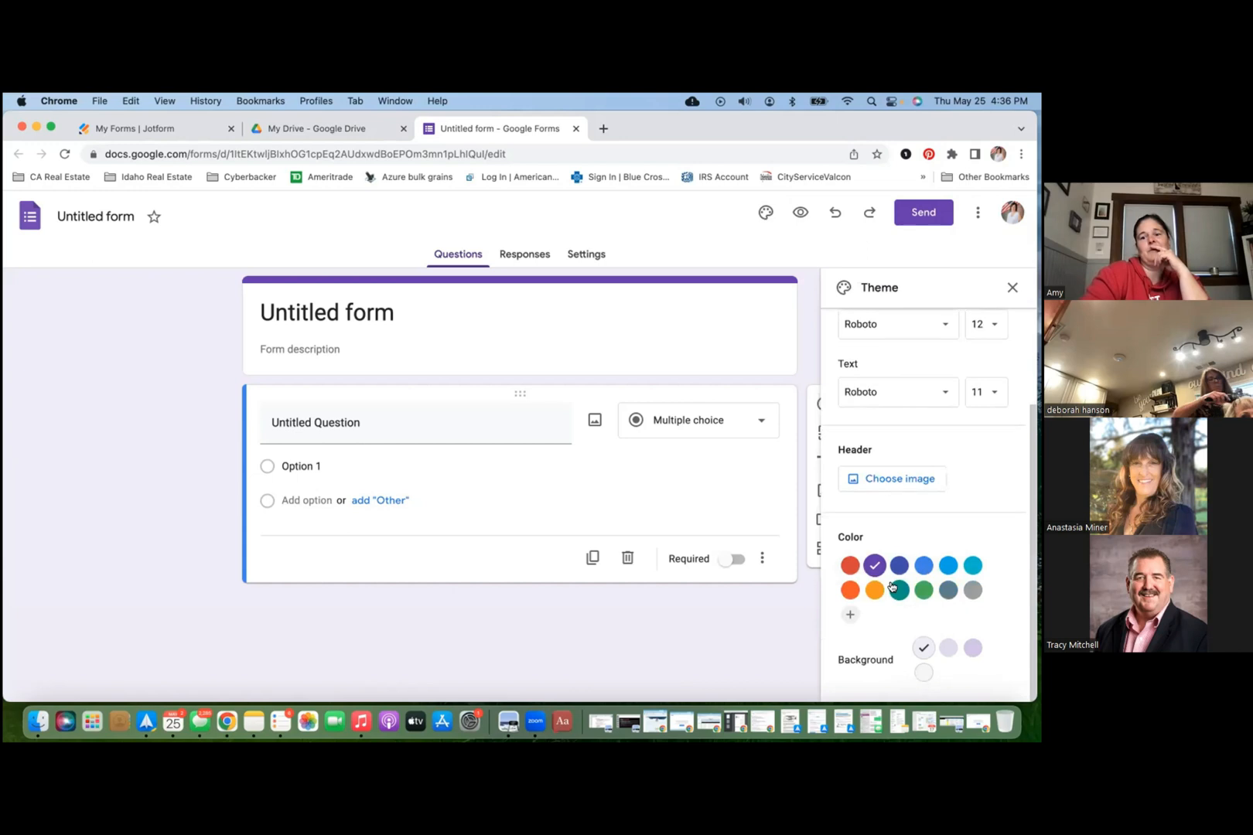
pyautogui.click(945, 568)
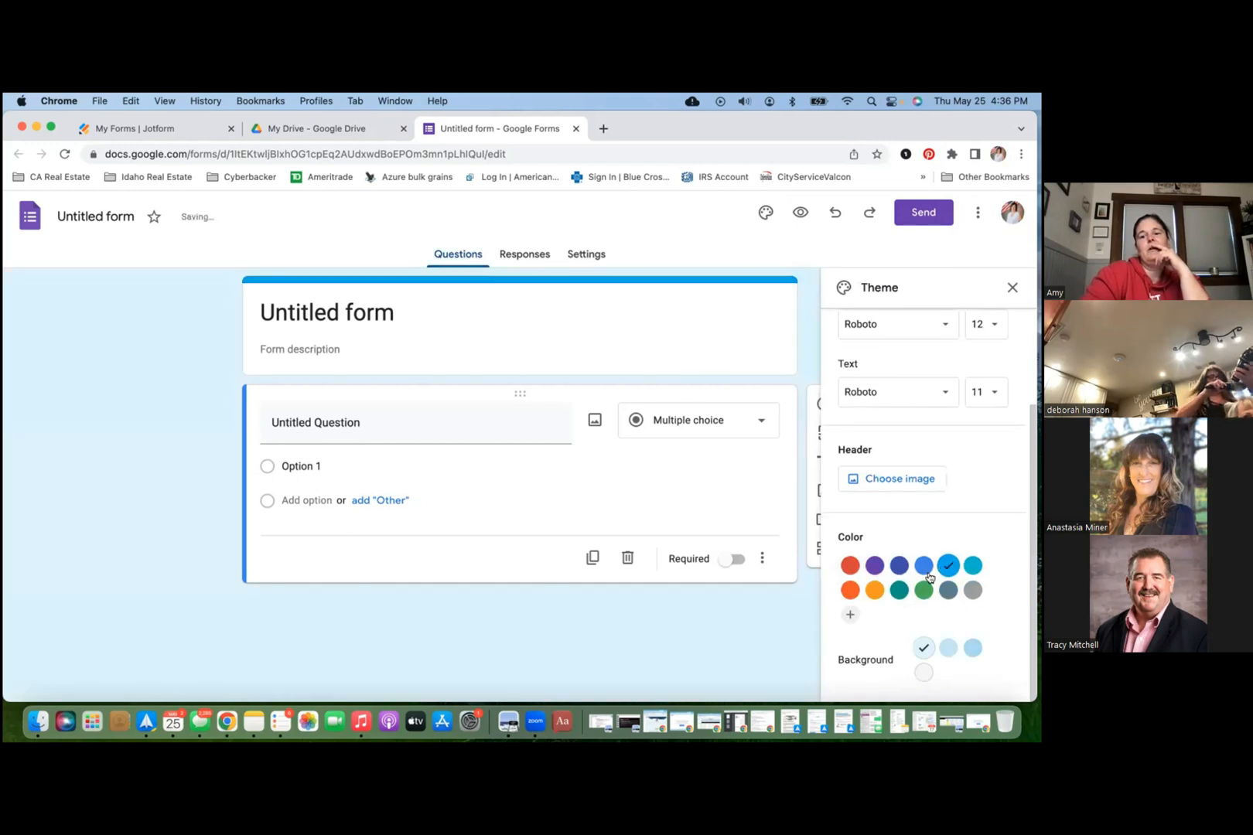
pyautogui.click(898, 627)
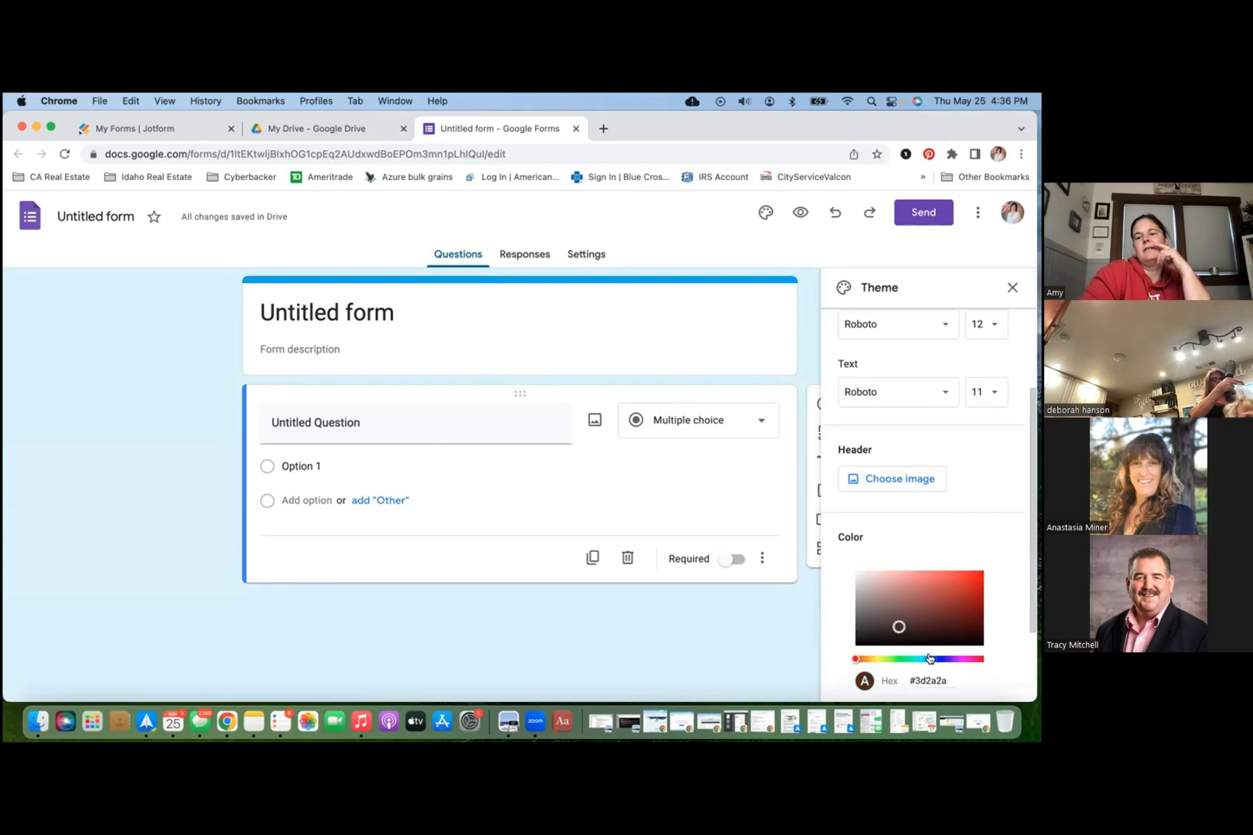
pyautogui.click(930, 658)
pyautogui.click(917, 658)
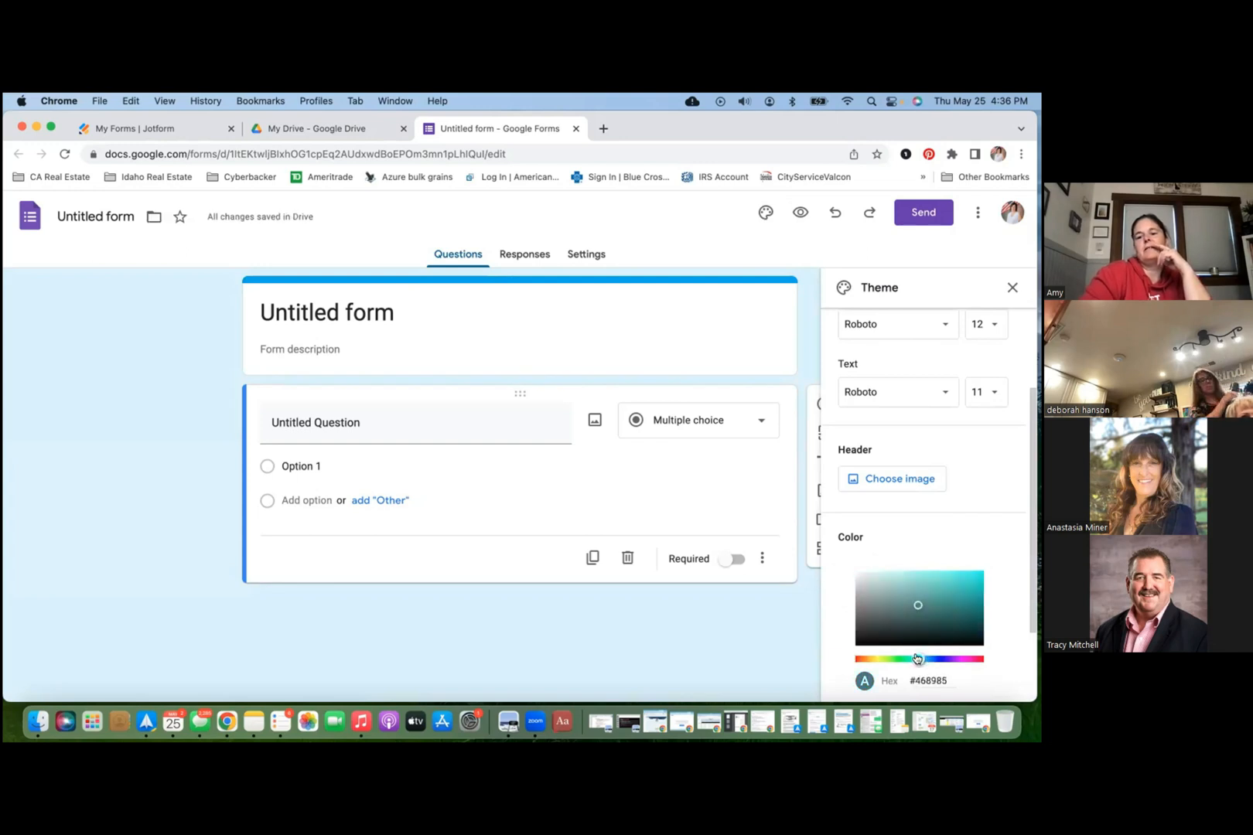
pyautogui.scroll(-3, 943, 626)
pyautogui.click(967, 599)
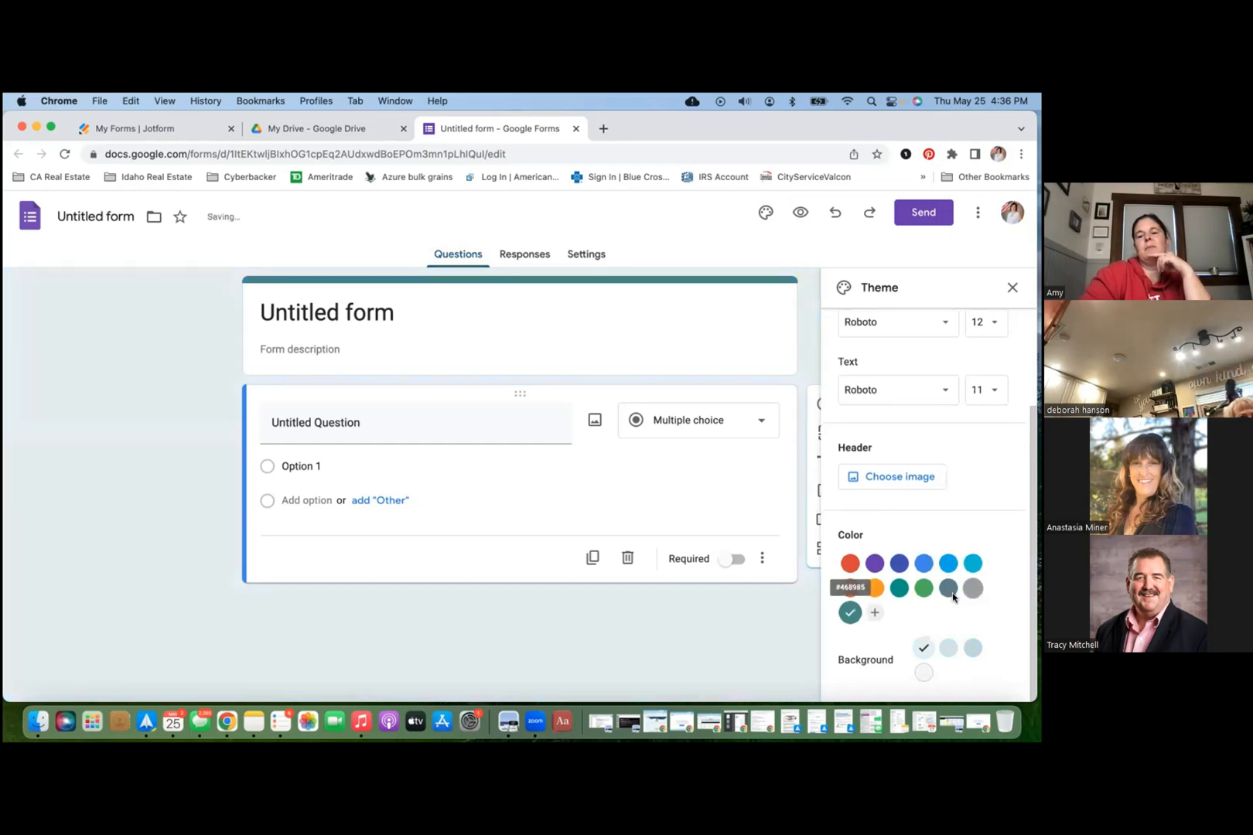
pyautogui.click(924, 672)
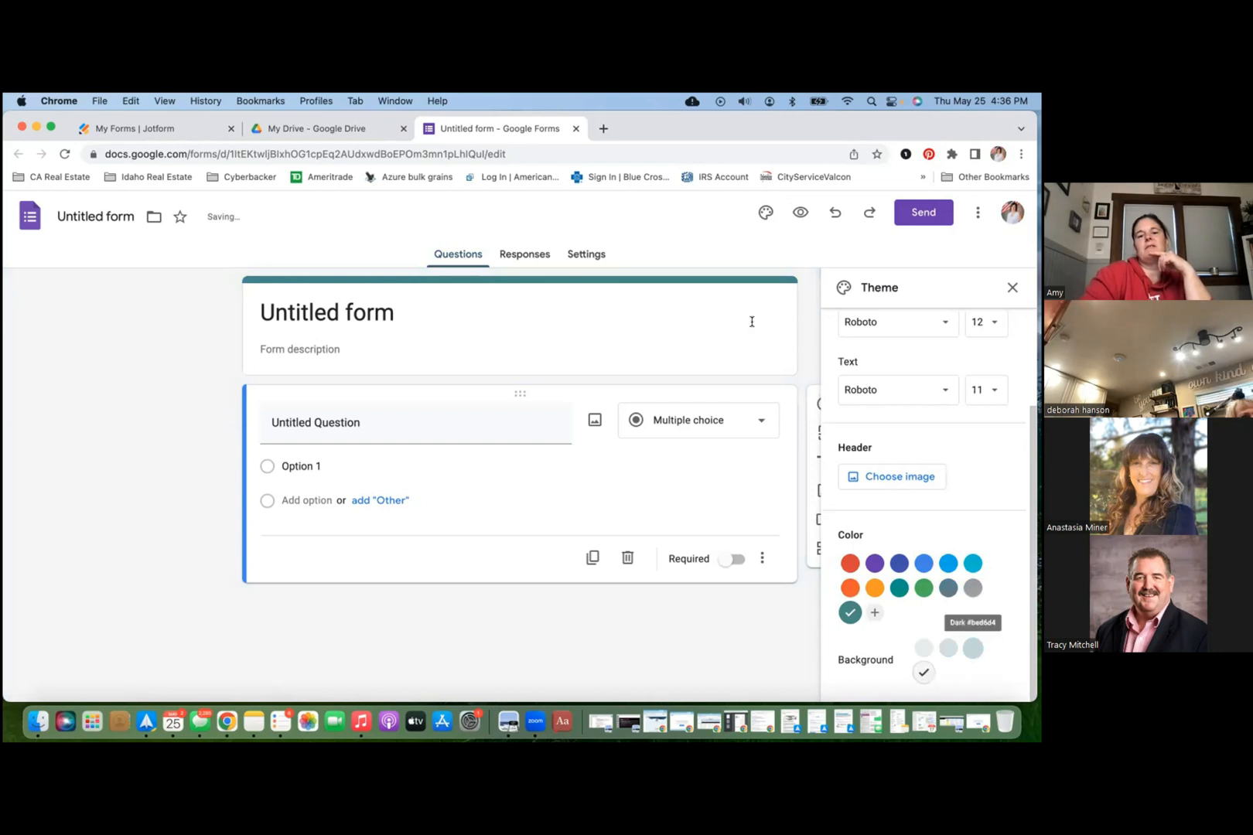
pyautogui.click(973, 648)
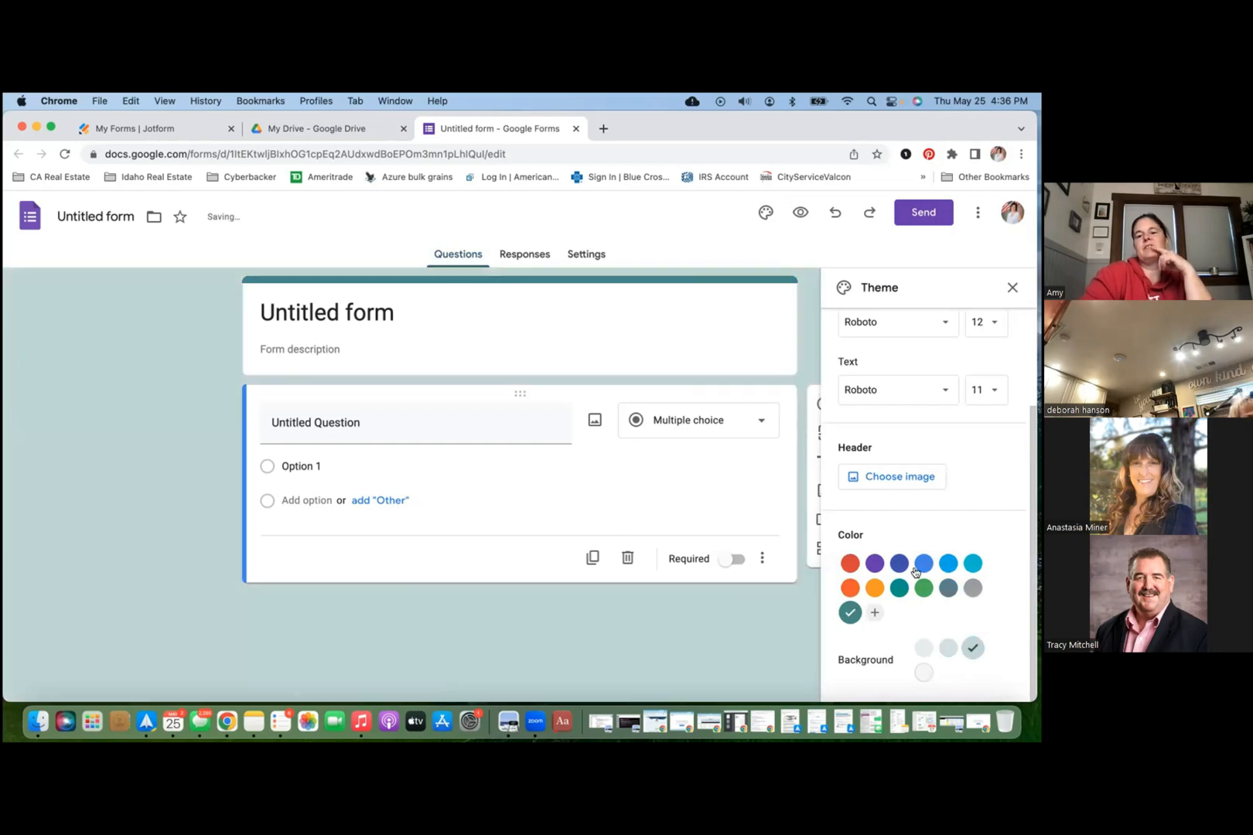
# Step: Insert the pale green illustration with a row of trees from the Travel themes as the form's header image
pyautogui.click(925, 481)
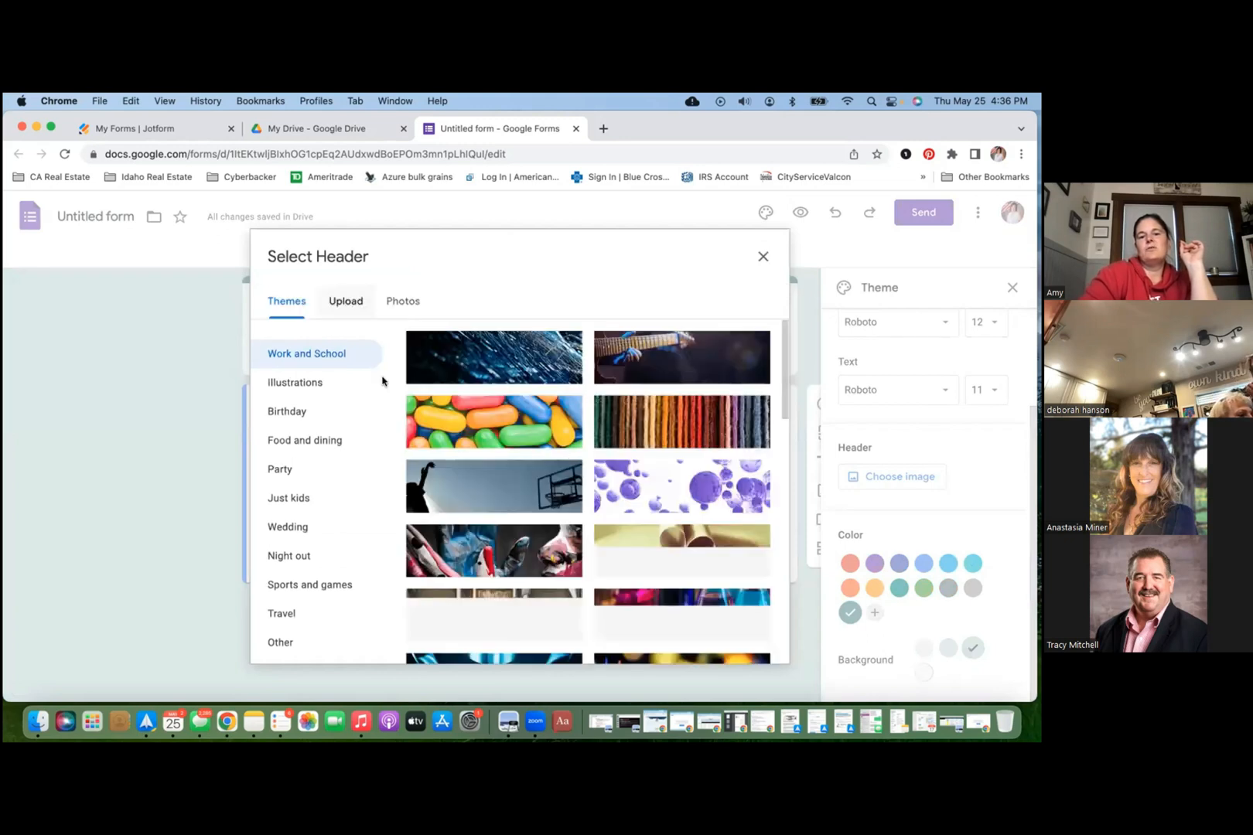
pyautogui.scroll(-10, 383, 380)
pyautogui.click(352, 304)
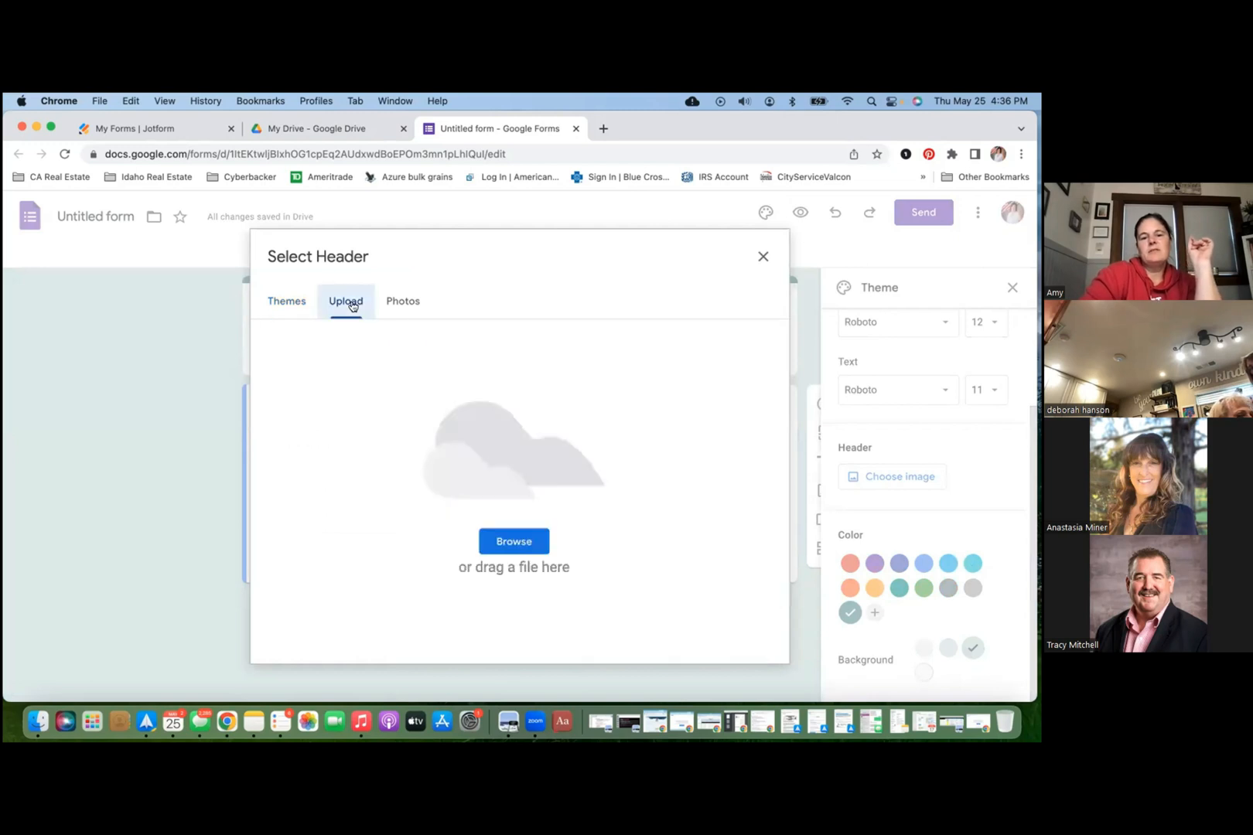
pyautogui.click(393, 302)
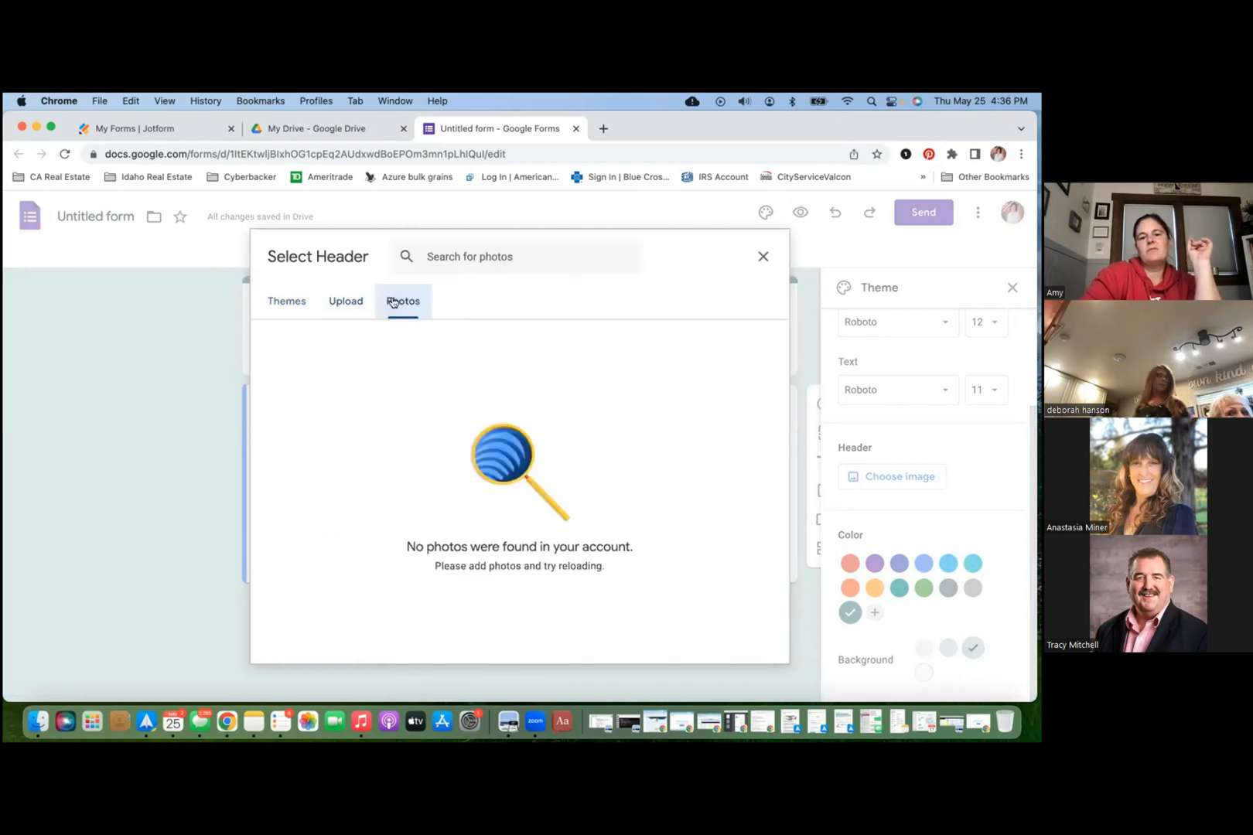
pyautogui.click(289, 303)
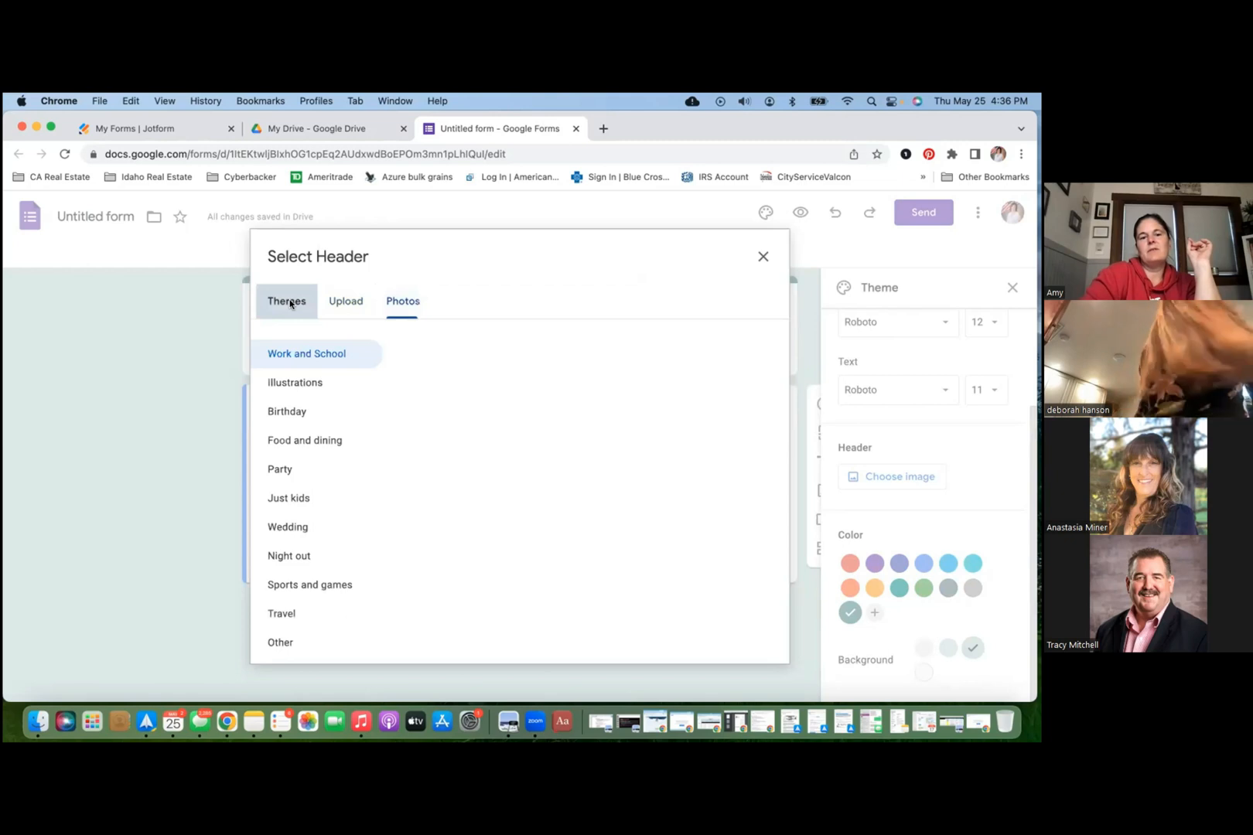
pyautogui.click(318, 469)
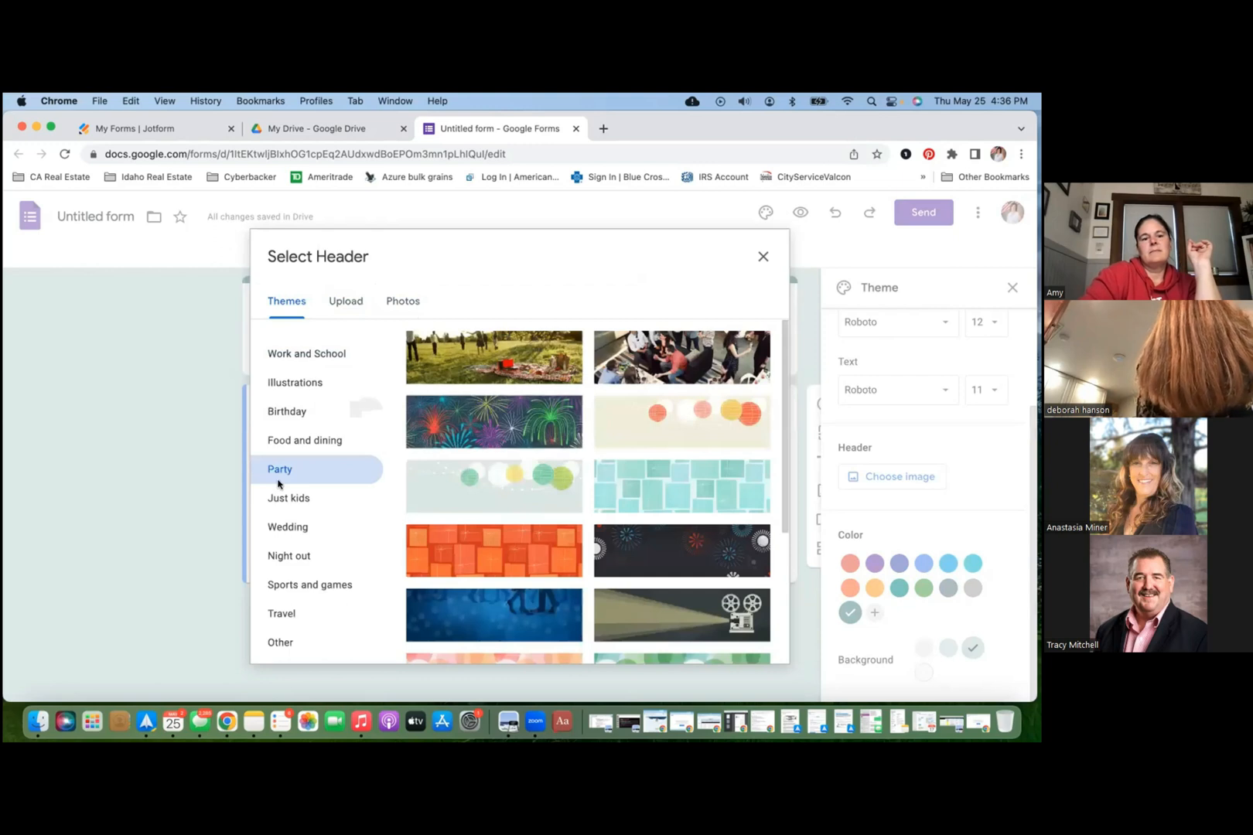
pyautogui.click(295, 611)
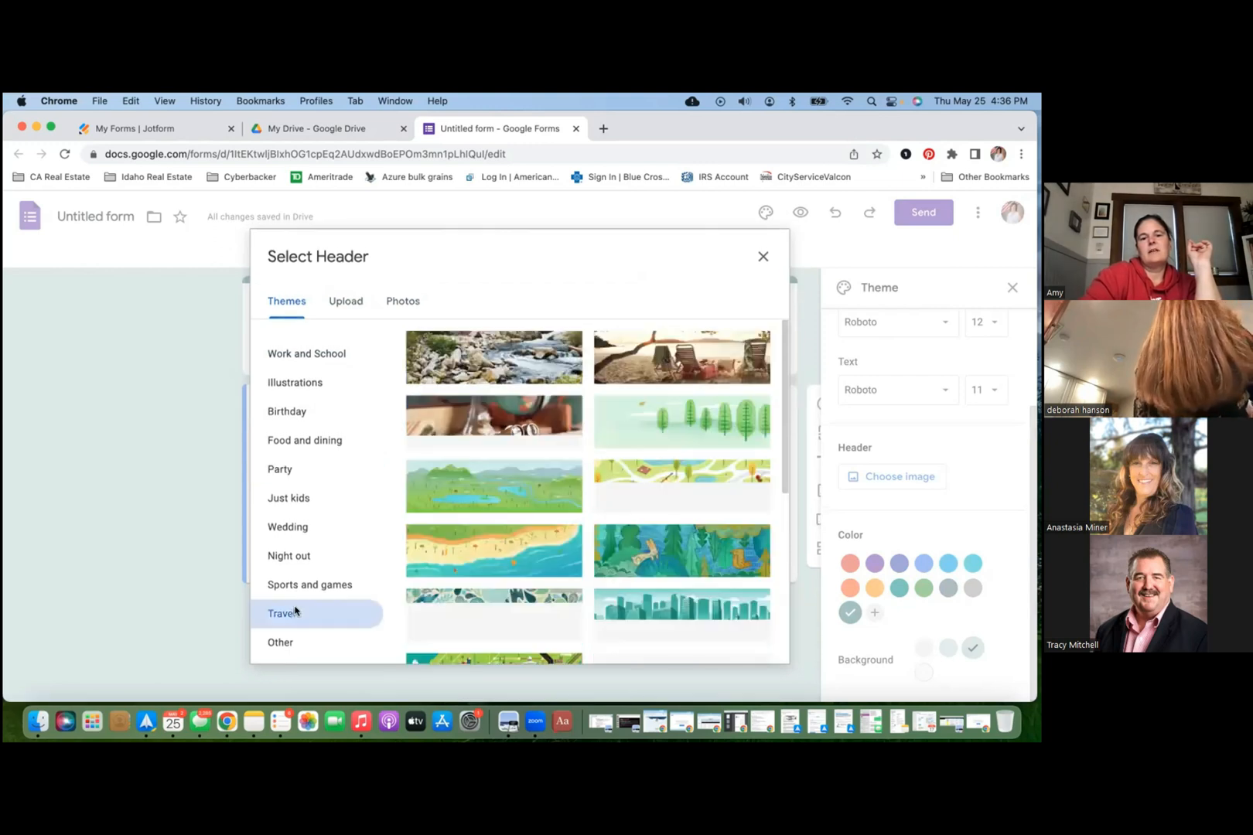
pyautogui.click(683, 427)
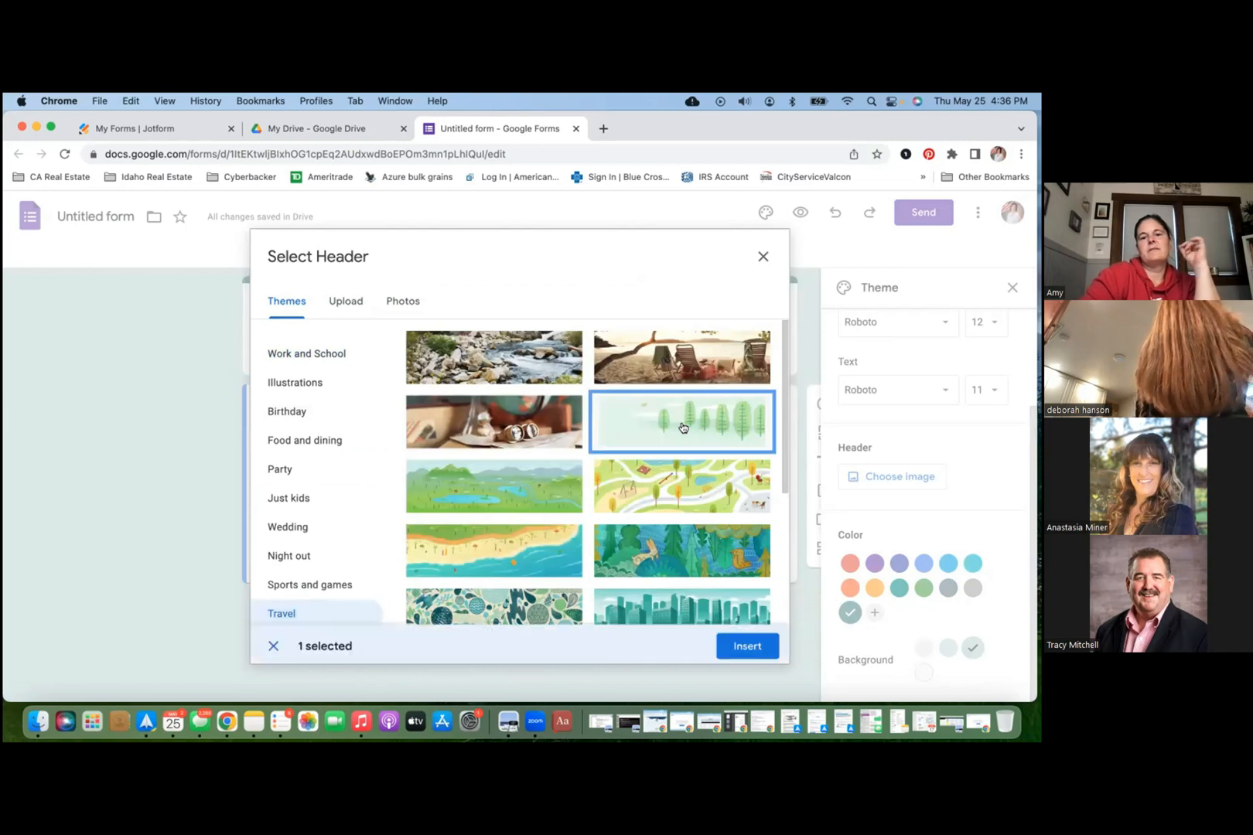
pyautogui.click(748, 642)
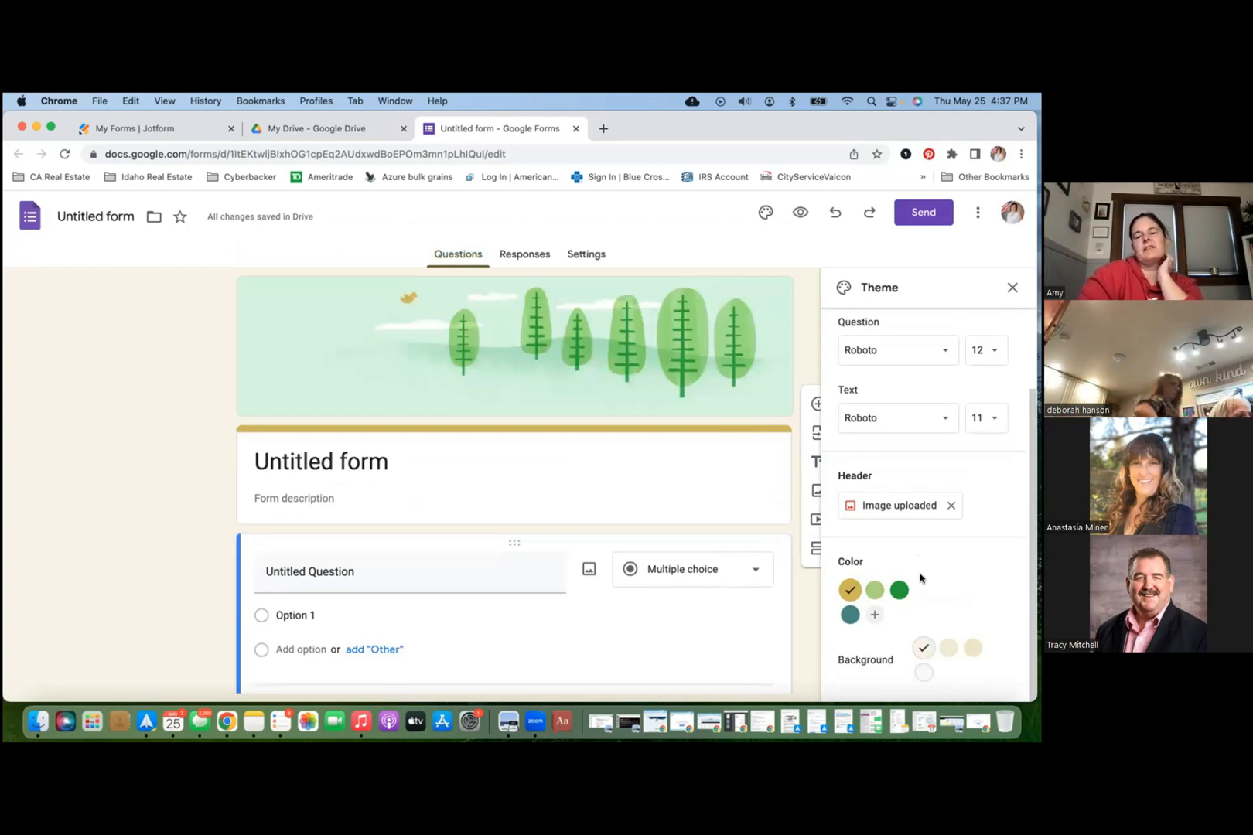
# Step: Set the theme colour to light green and use its darkest background shade
pyautogui.click(875, 591)
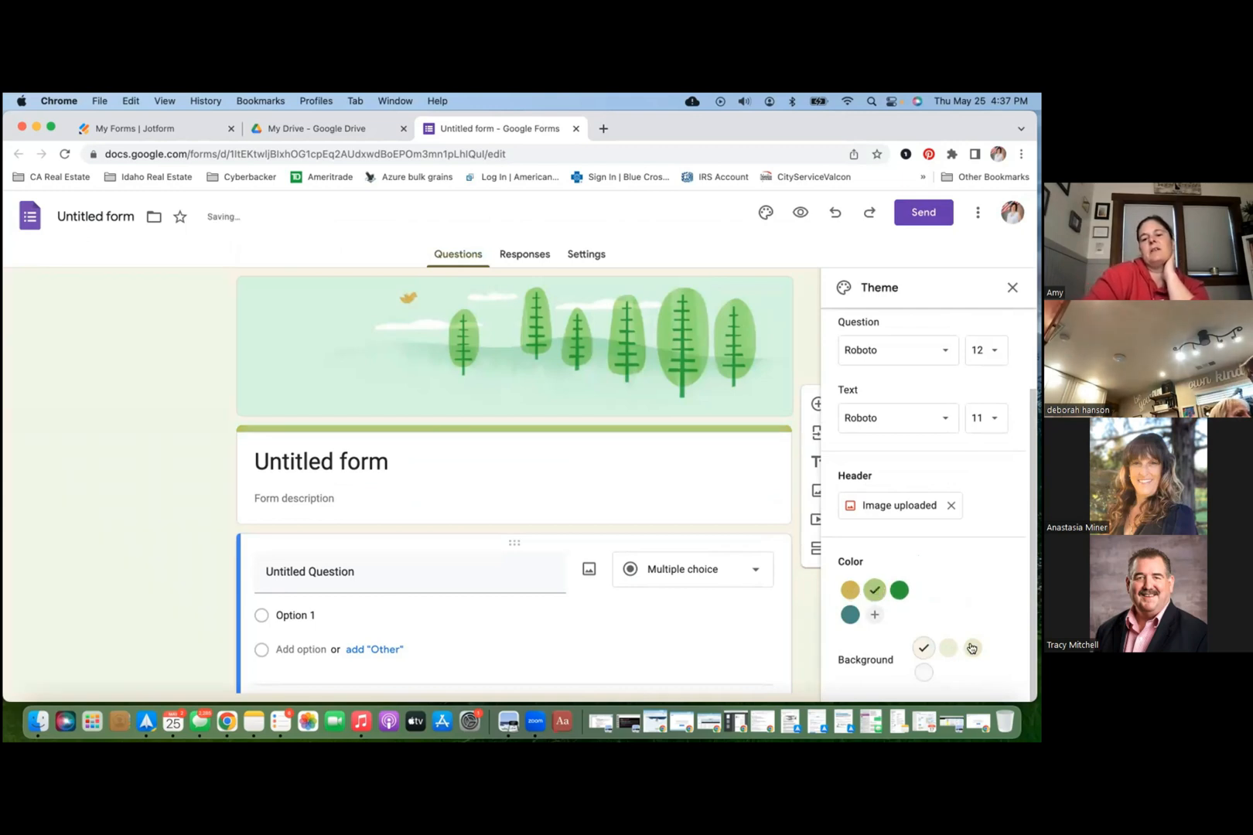
pyautogui.click(972, 648)
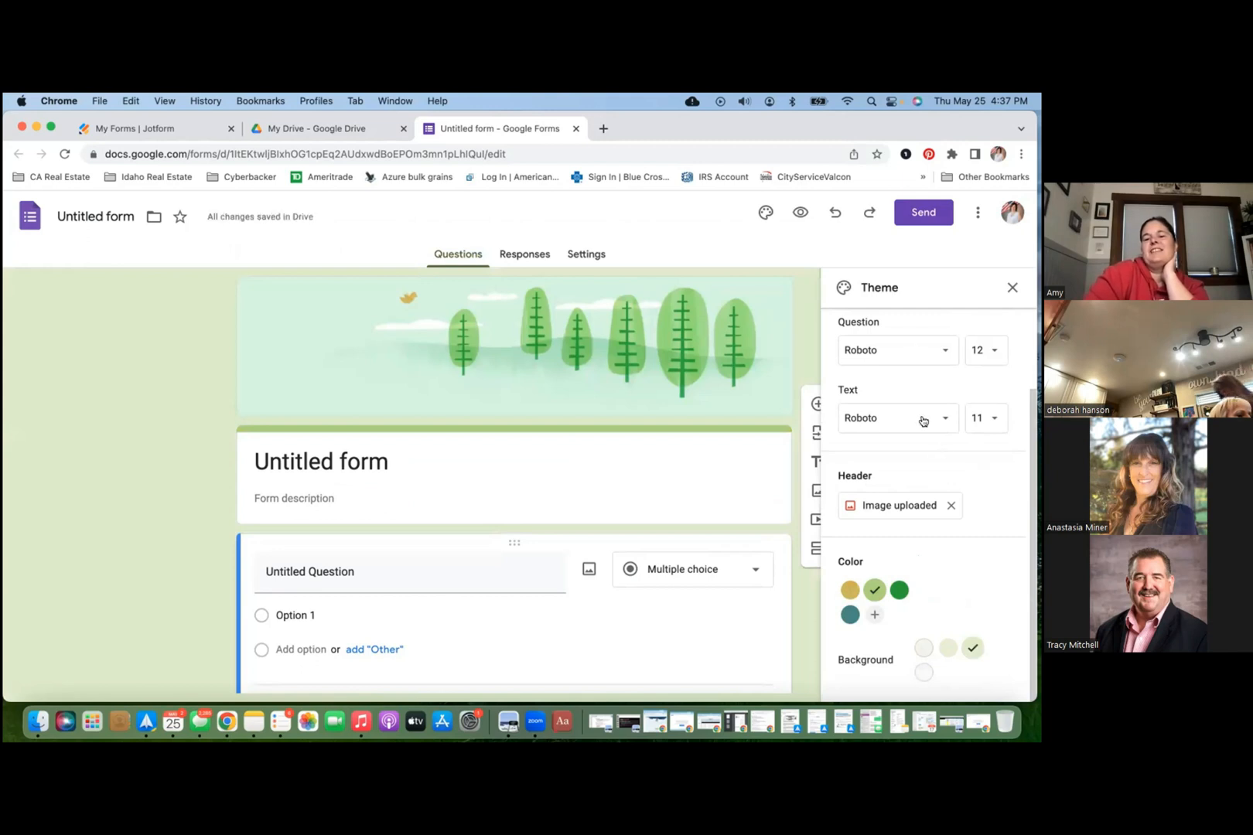
# Step: Set the question font to Permanent Marker and the text font to Playfair Display, and close the theme settings
pyautogui.click(911, 346)
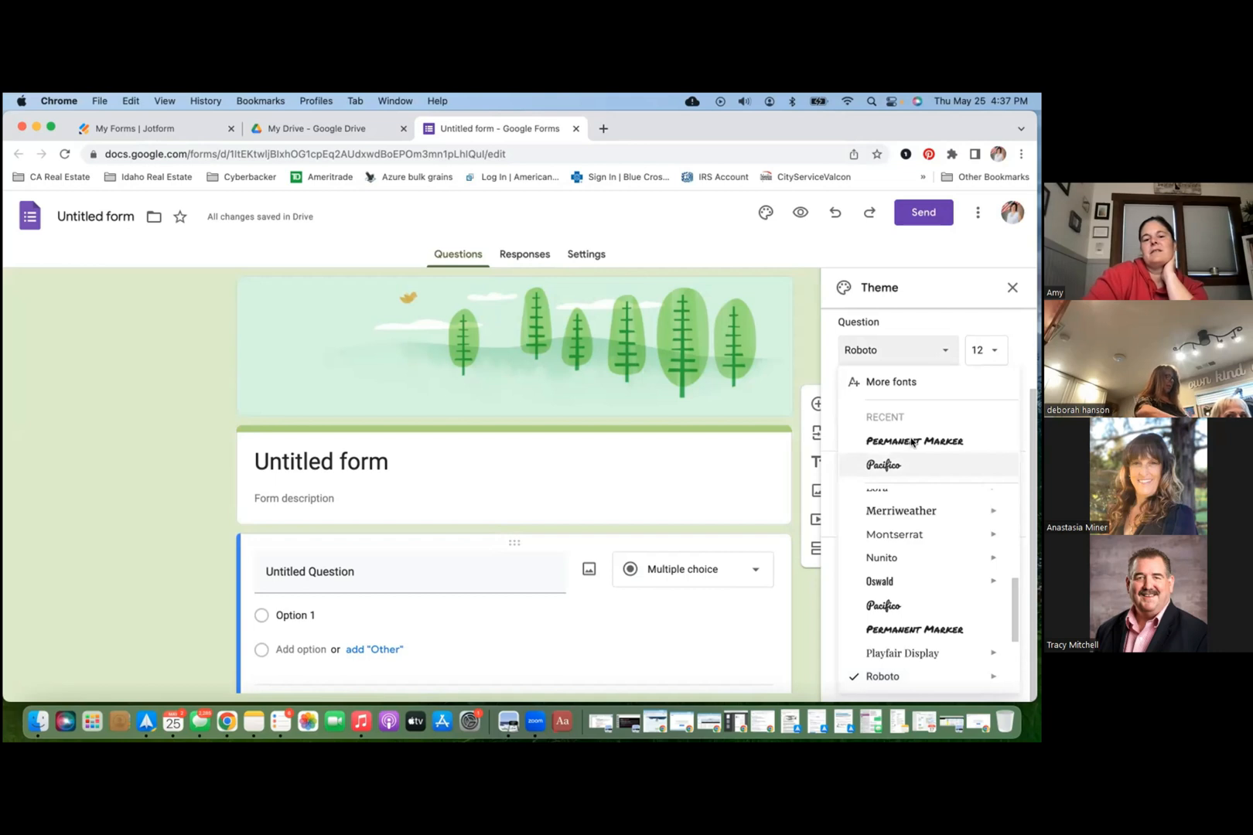
pyautogui.click(913, 441)
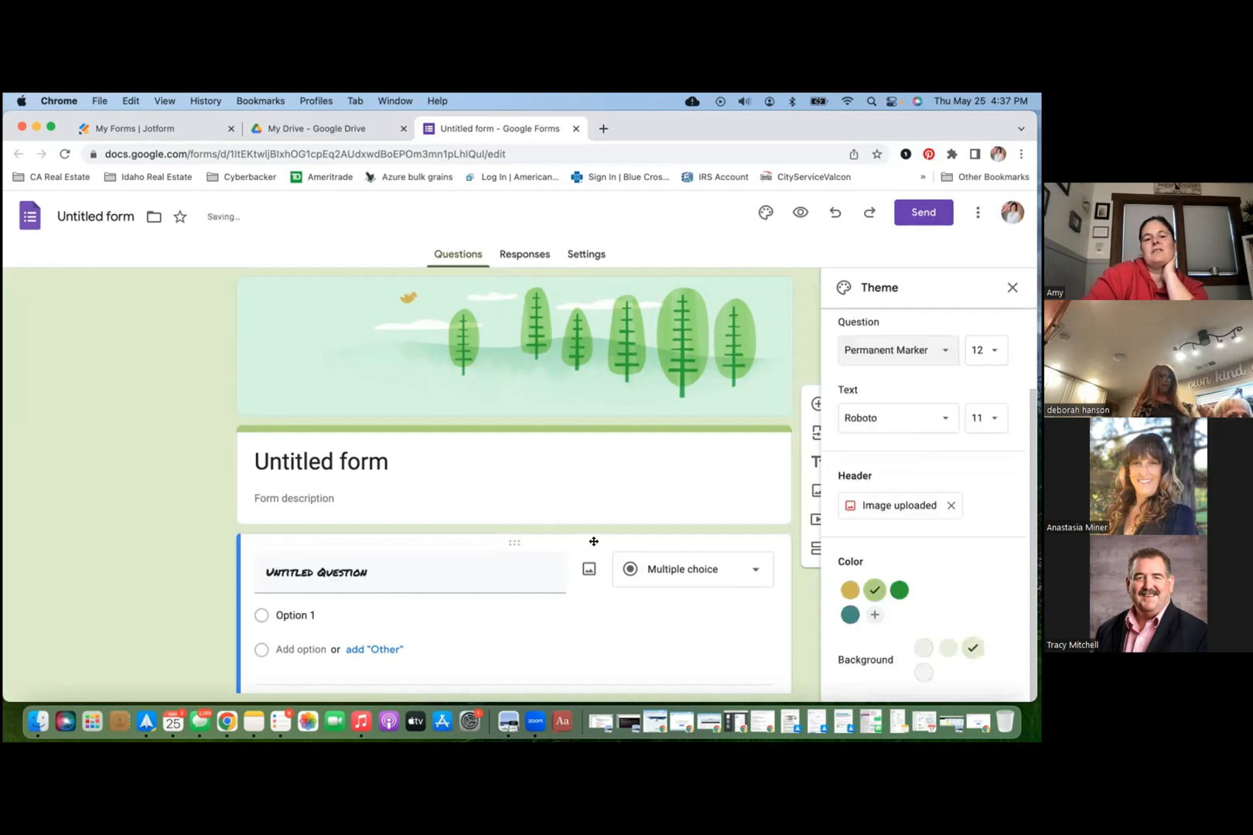
pyautogui.click(918, 419)
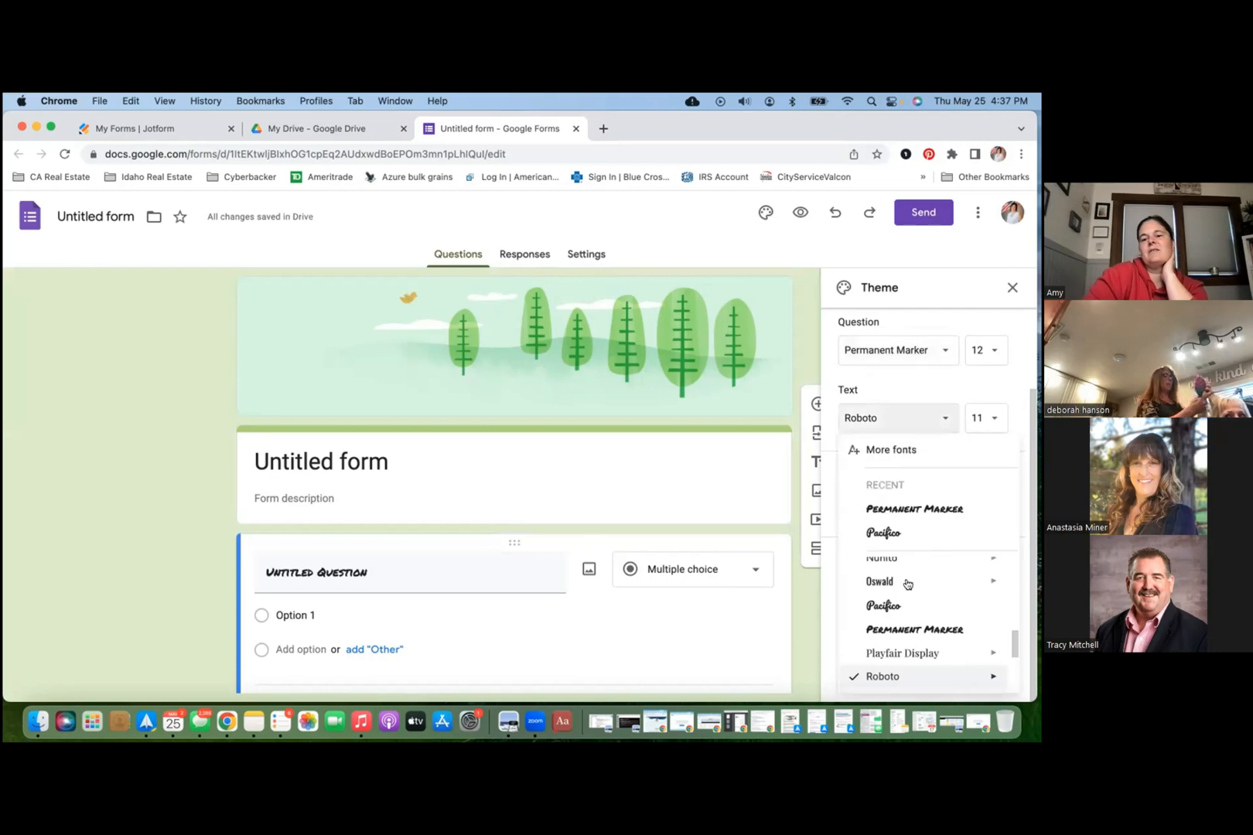
pyautogui.click(905, 664)
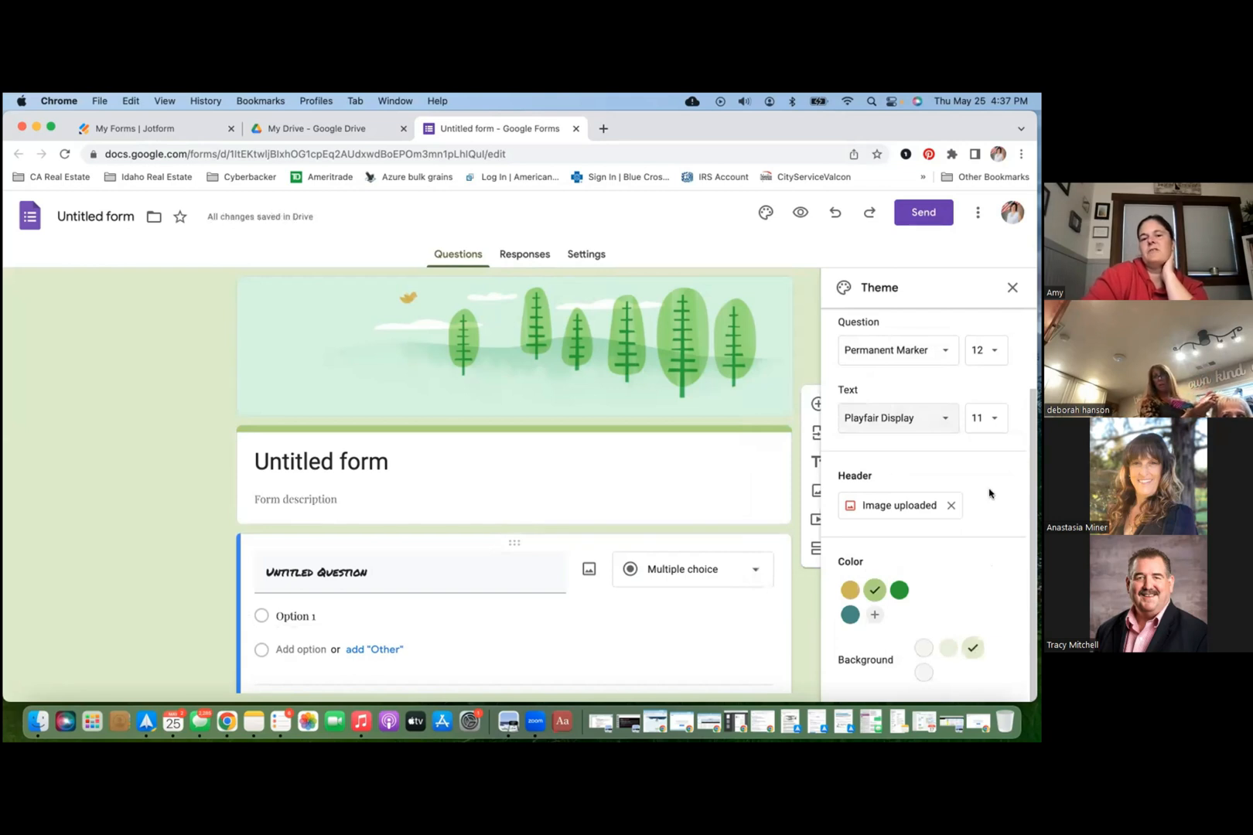
pyautogui.click(1012, 288)
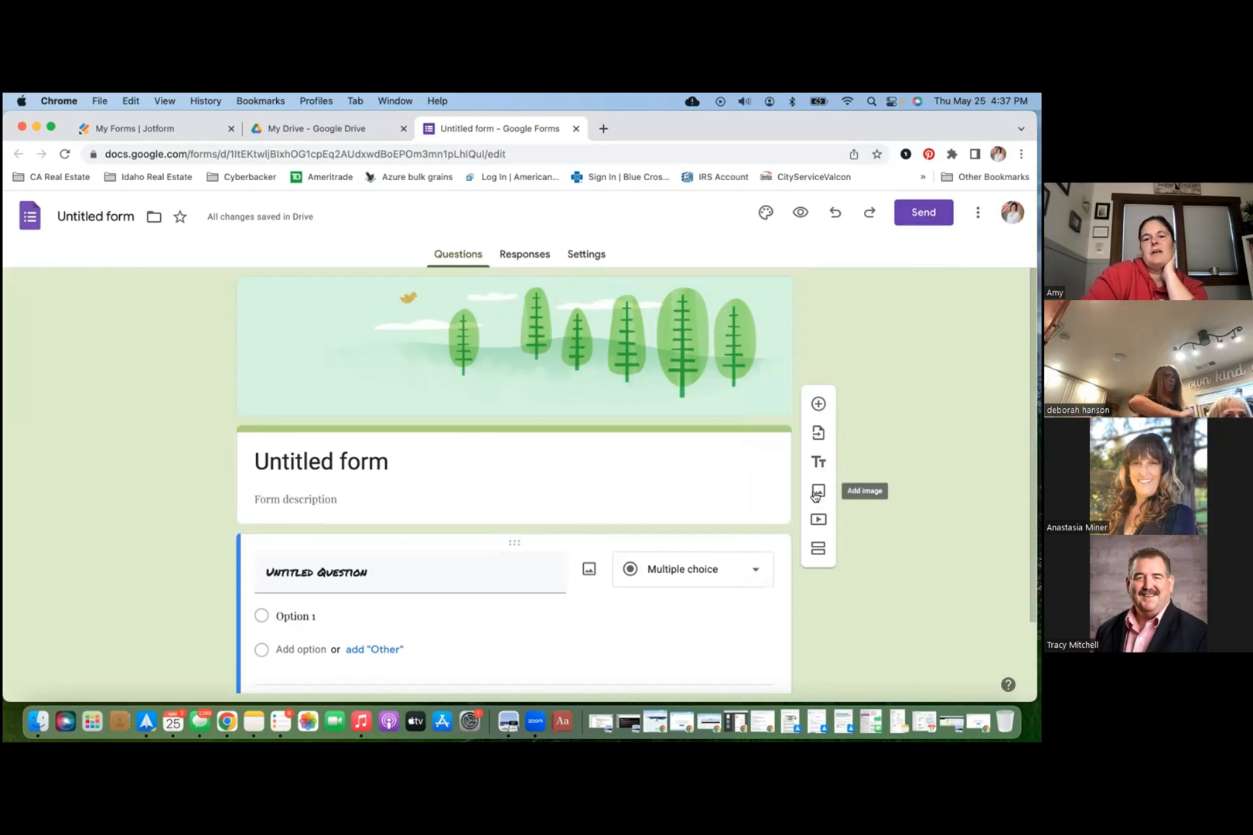
# Step: Replace the form's title with "Name your form!"
pyautogui.click(389, 460)
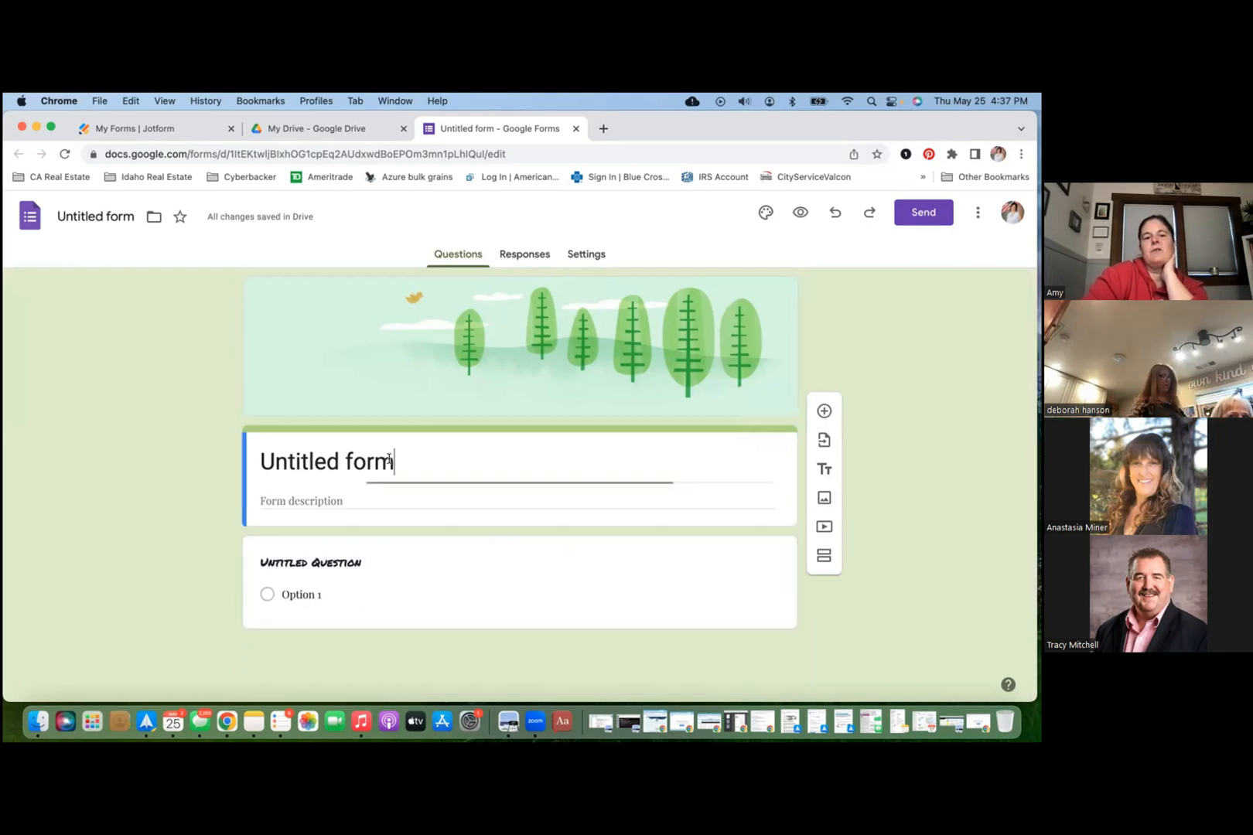
pyautogui.tripleClick(364, 459)
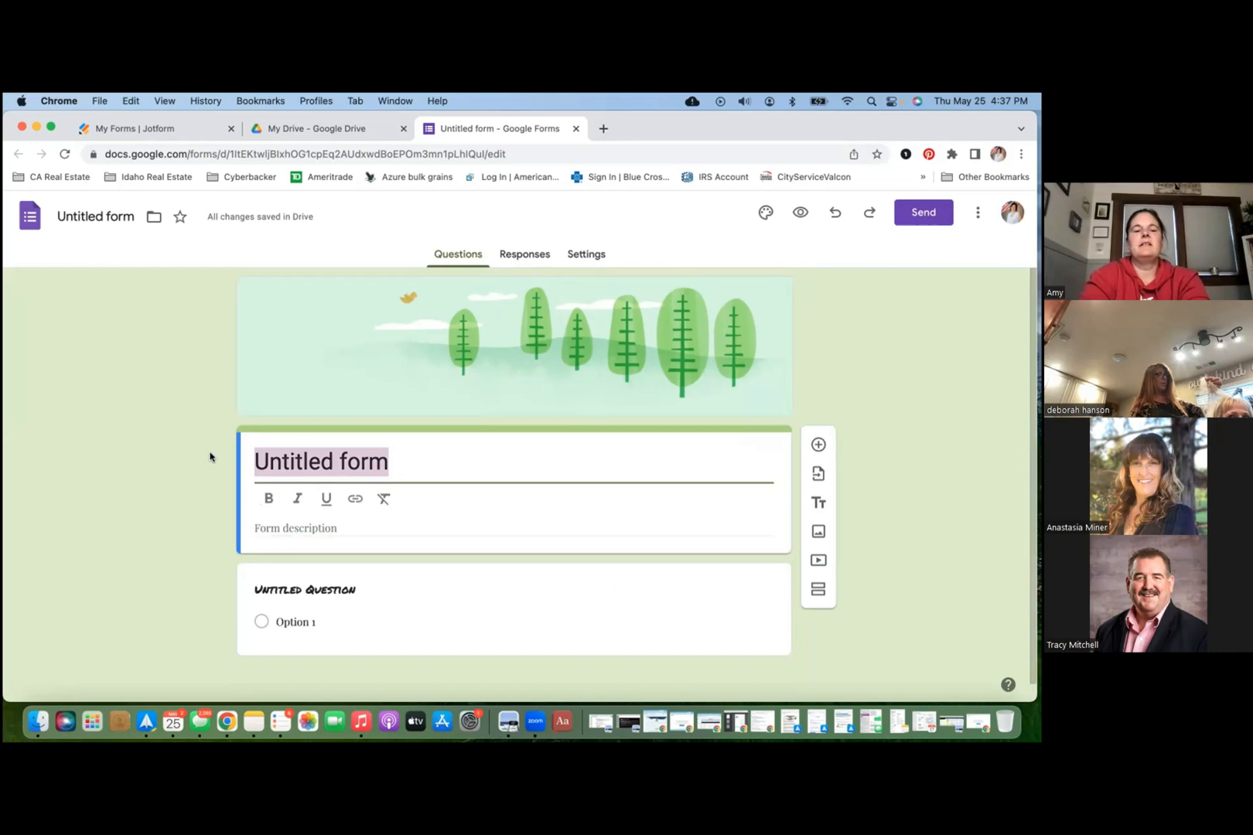
pyautogui.write('Name')
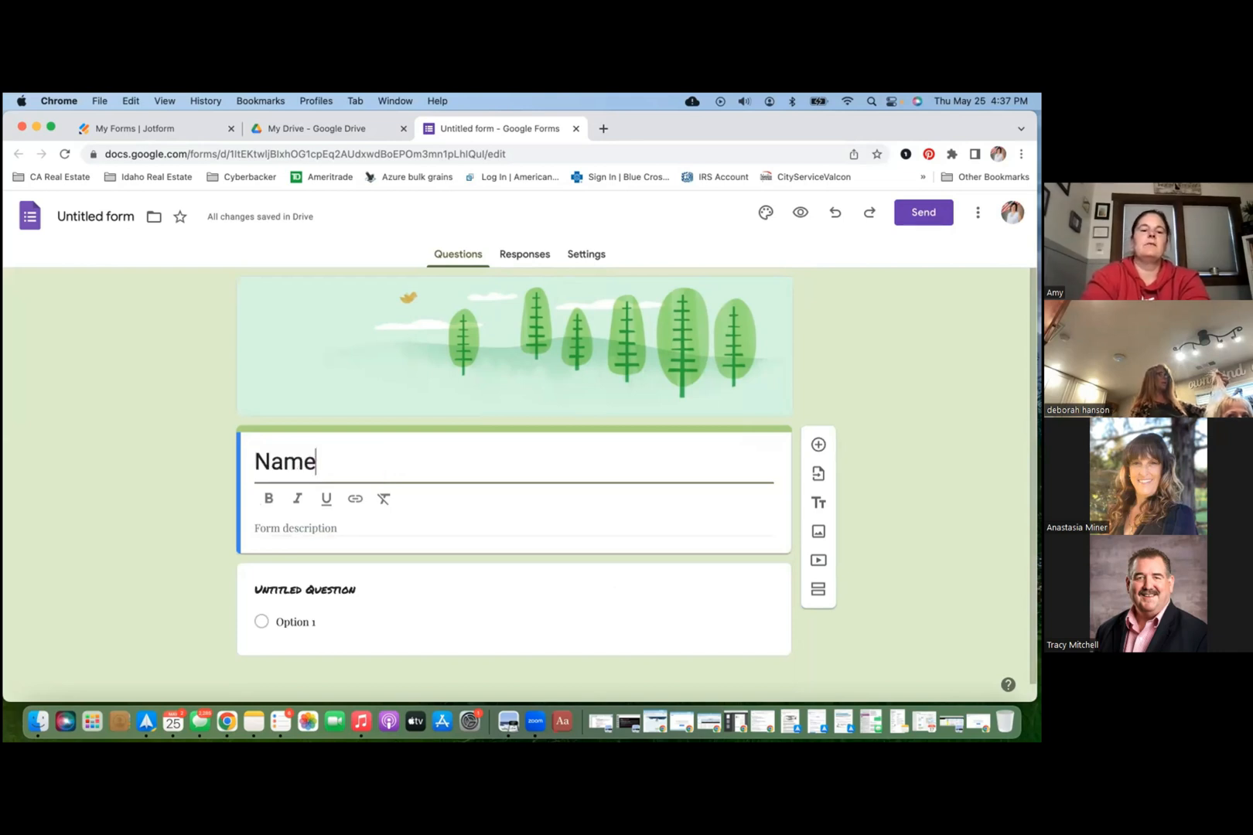
pyautogui.write(' your form!')
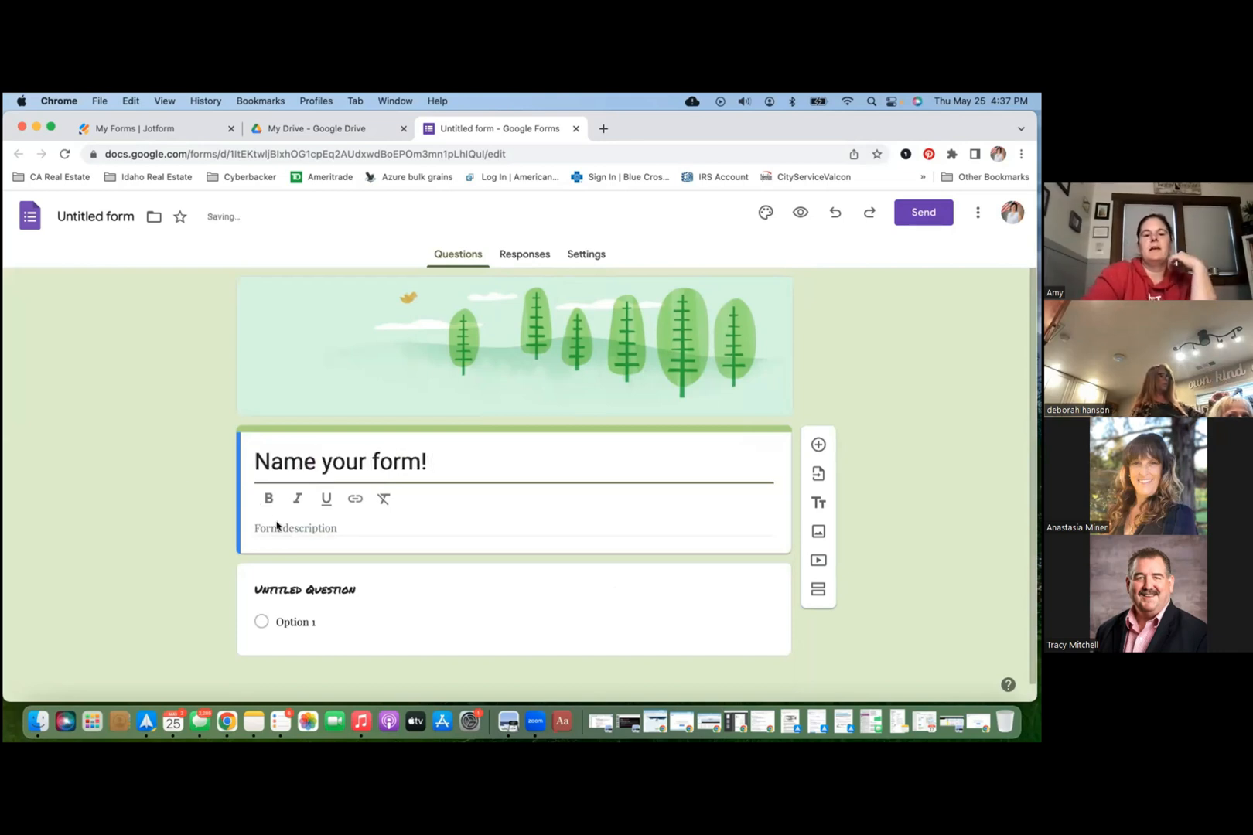
# Step: Enter "please let me know how i did!" as the form description
pyautogui.click(276, 526)
pyautogui.write('UpRegis')
pyautogui.press('BackSpace')
pyautogui.press('BackSpace')
pyautogui.press('BackSpace')
pyautogui.press('BackSpace')
pyautogui.press('BackSpace')
pyautogui.write('please let me know how i did!')
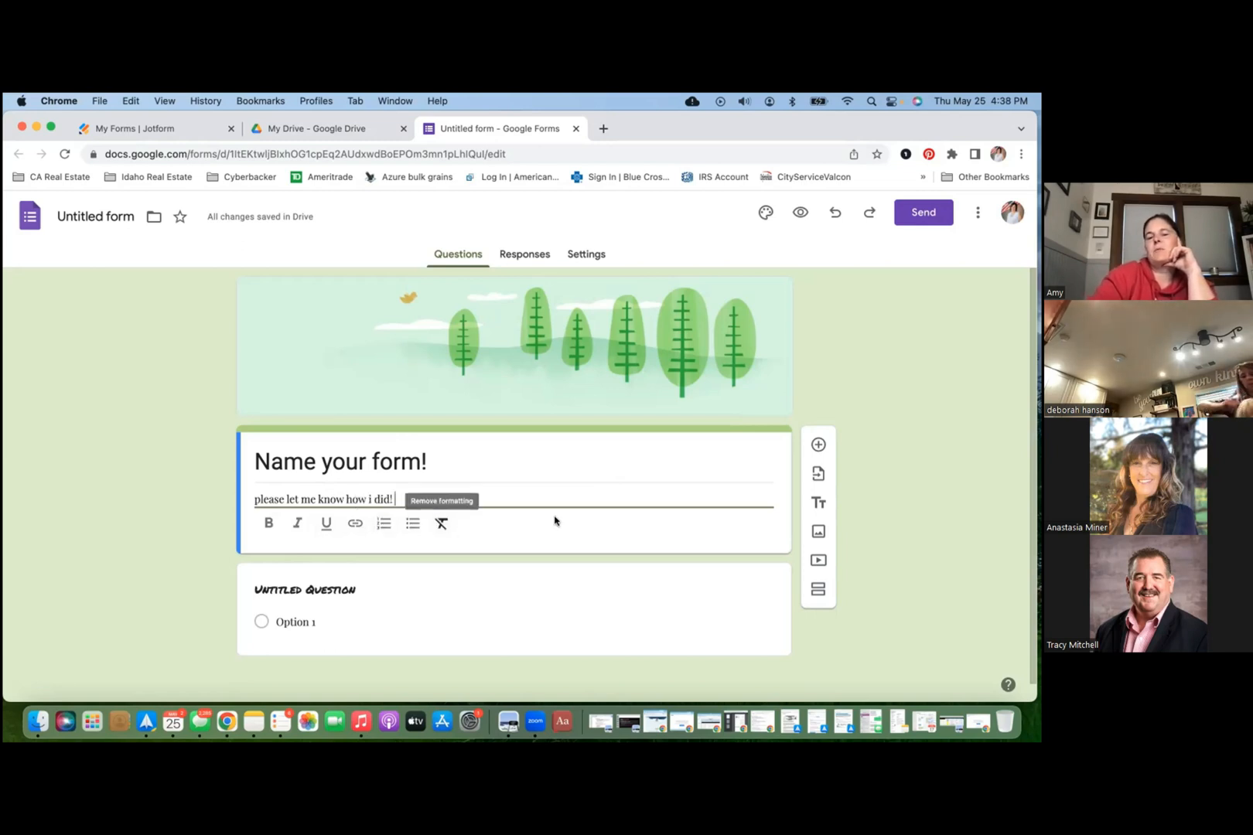
# Step: Insert the first email signature image from the Google Drive folder Drive (1) into the form, and delete that image item
pyautogui.scroll(-1, 555, 521)
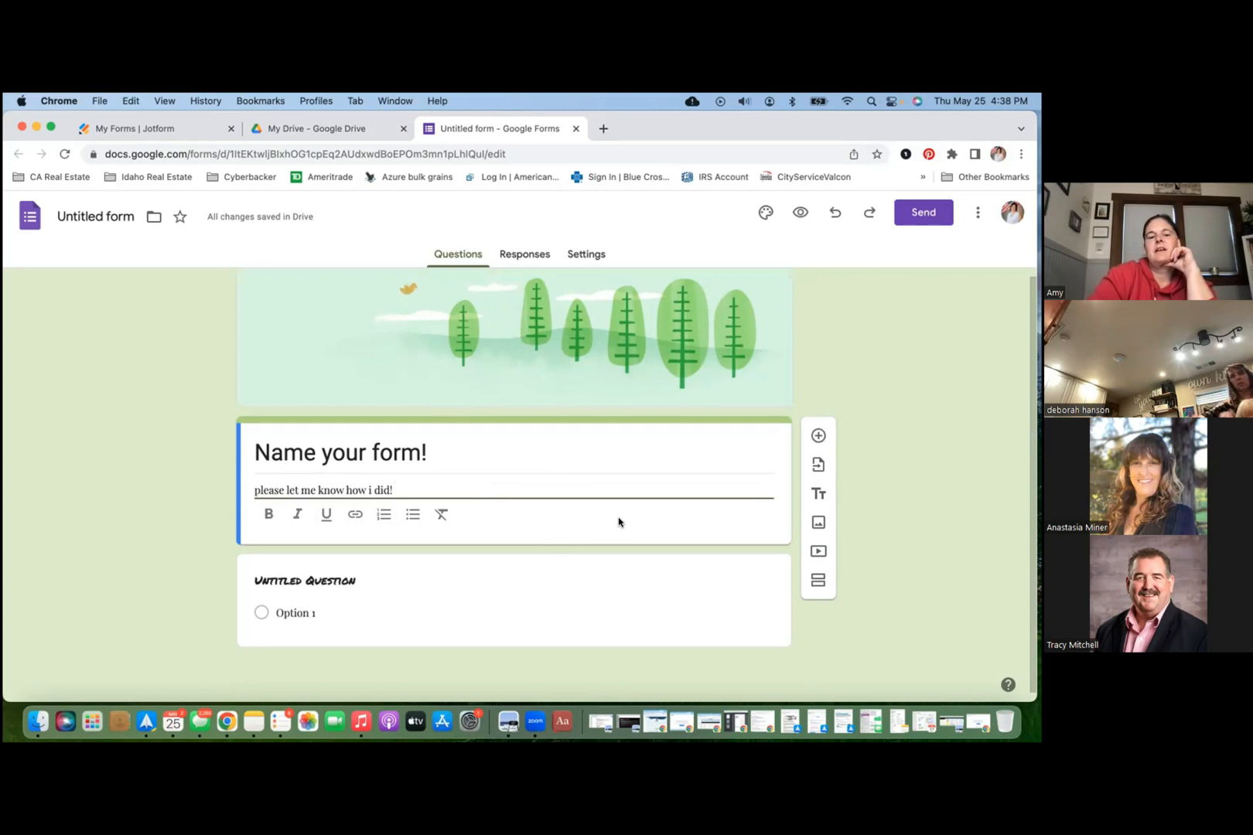
pyautogui.click(818, 523)
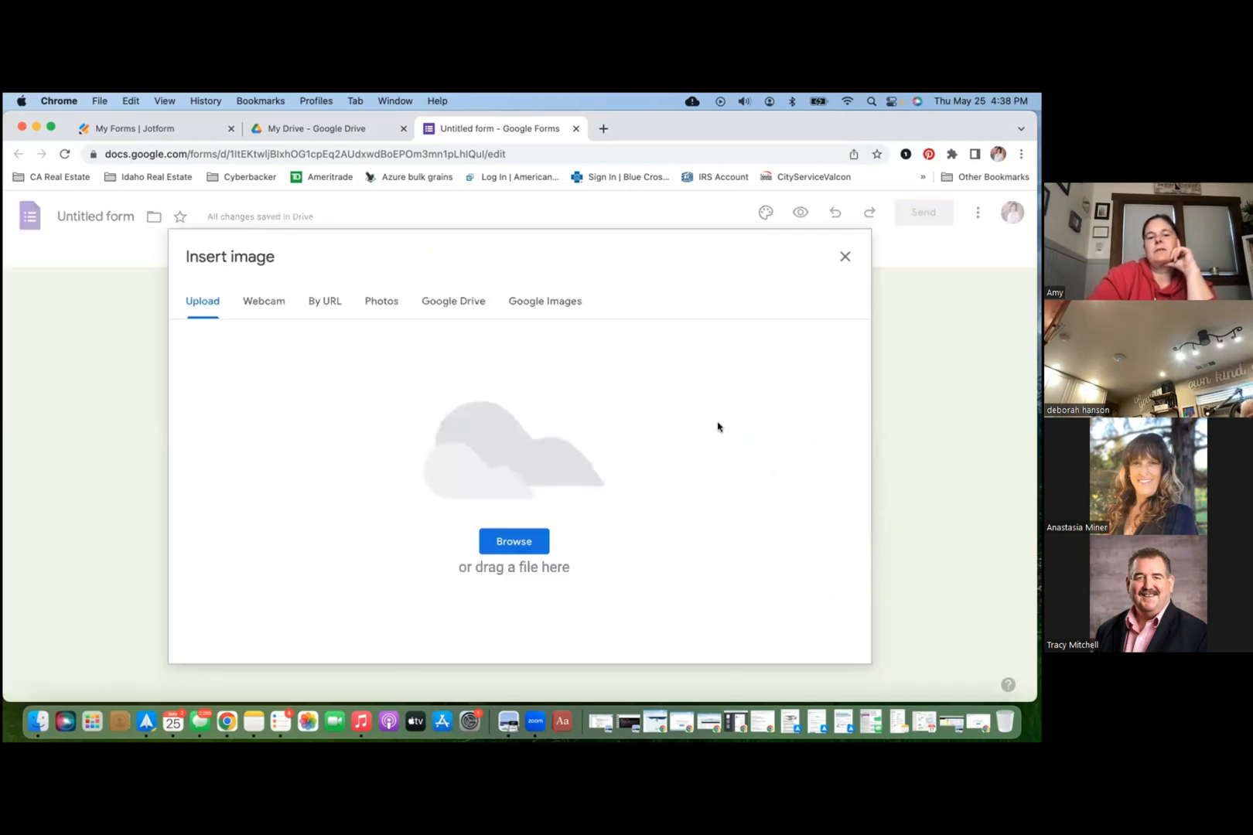
pyautogui.click(405, 301)
pyautogui.click(441, 305)
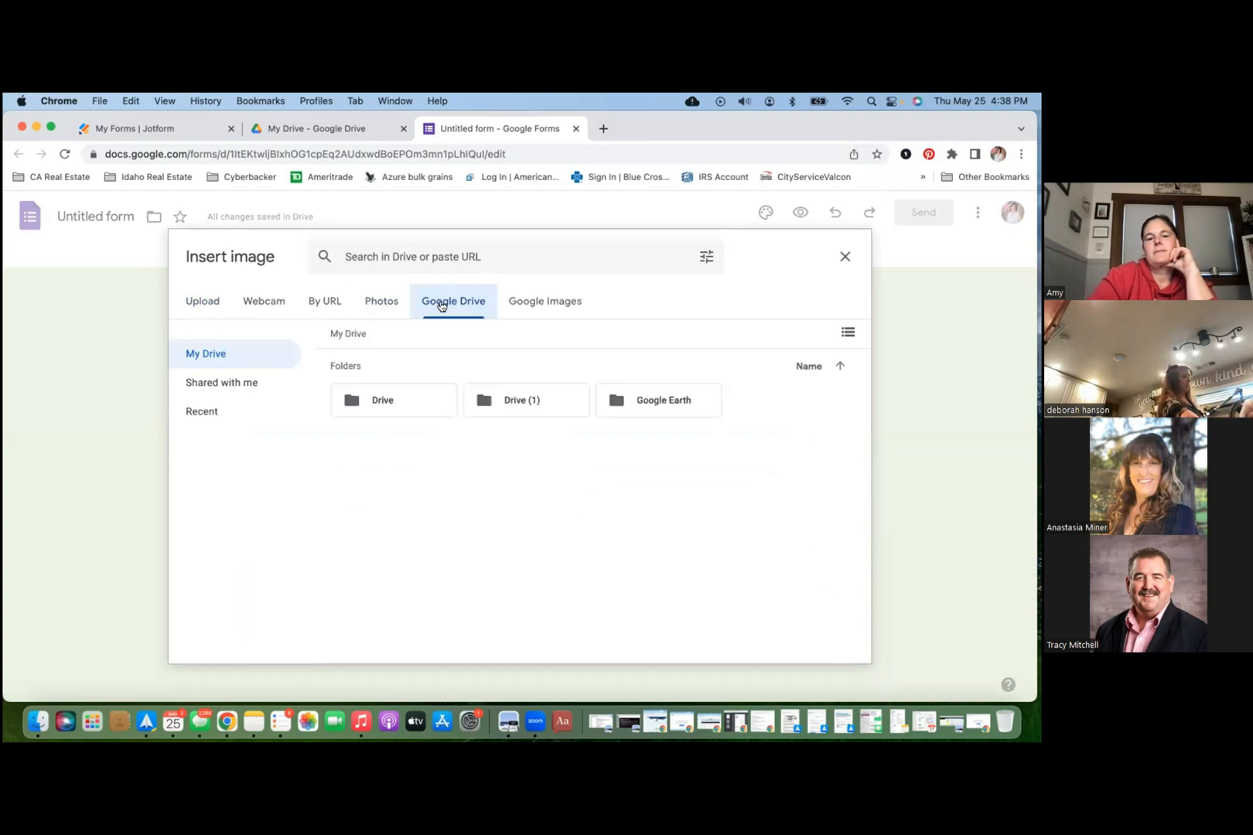
pyautogui.doubleClick(528, 401)
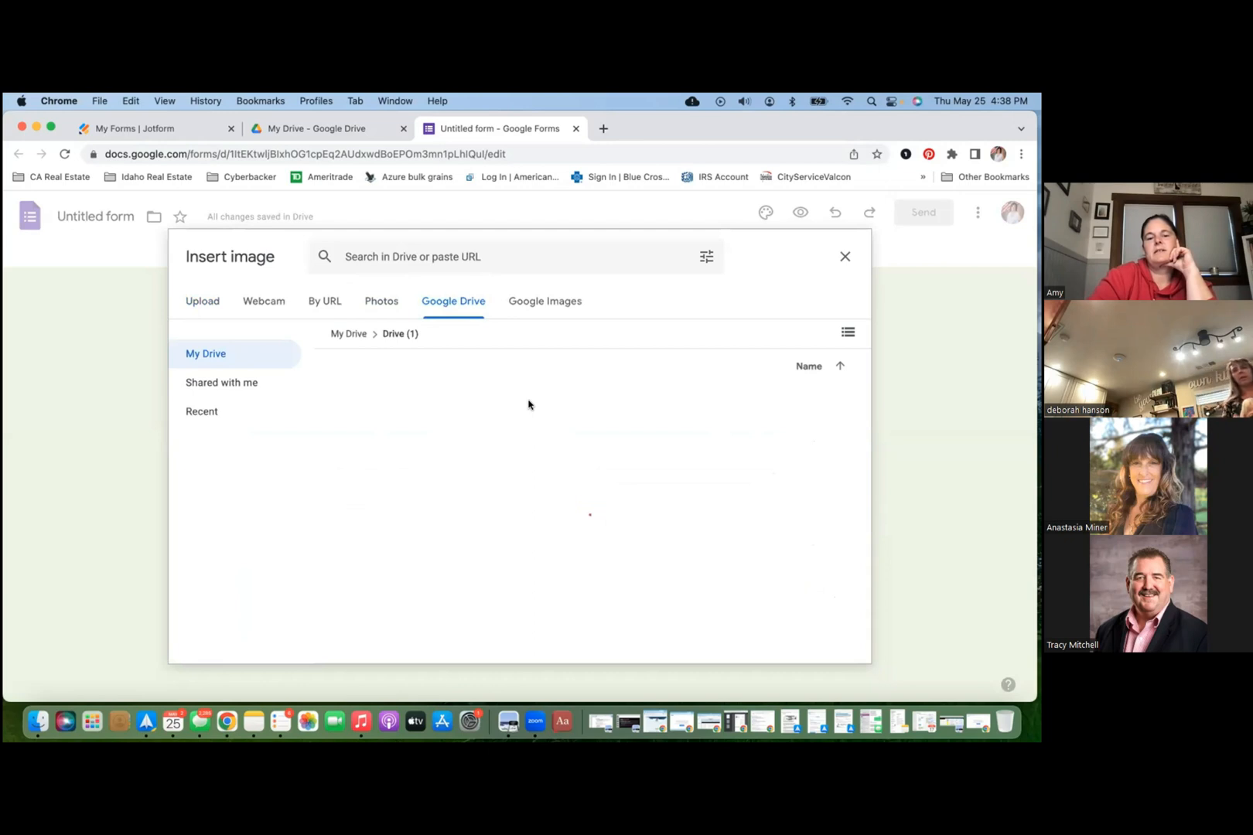
pyautogui.scroll(-1, 405, 512)
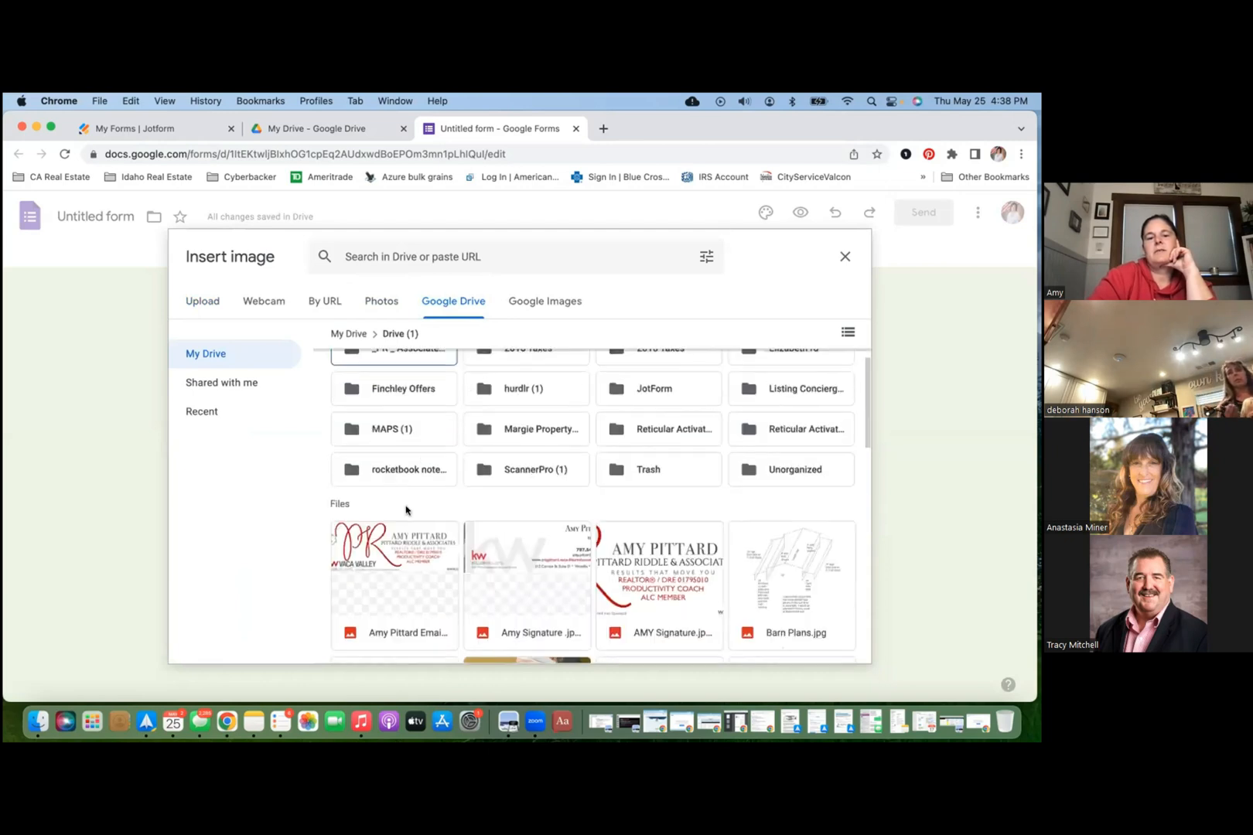
pyautogui.doubleClick(394, 539)
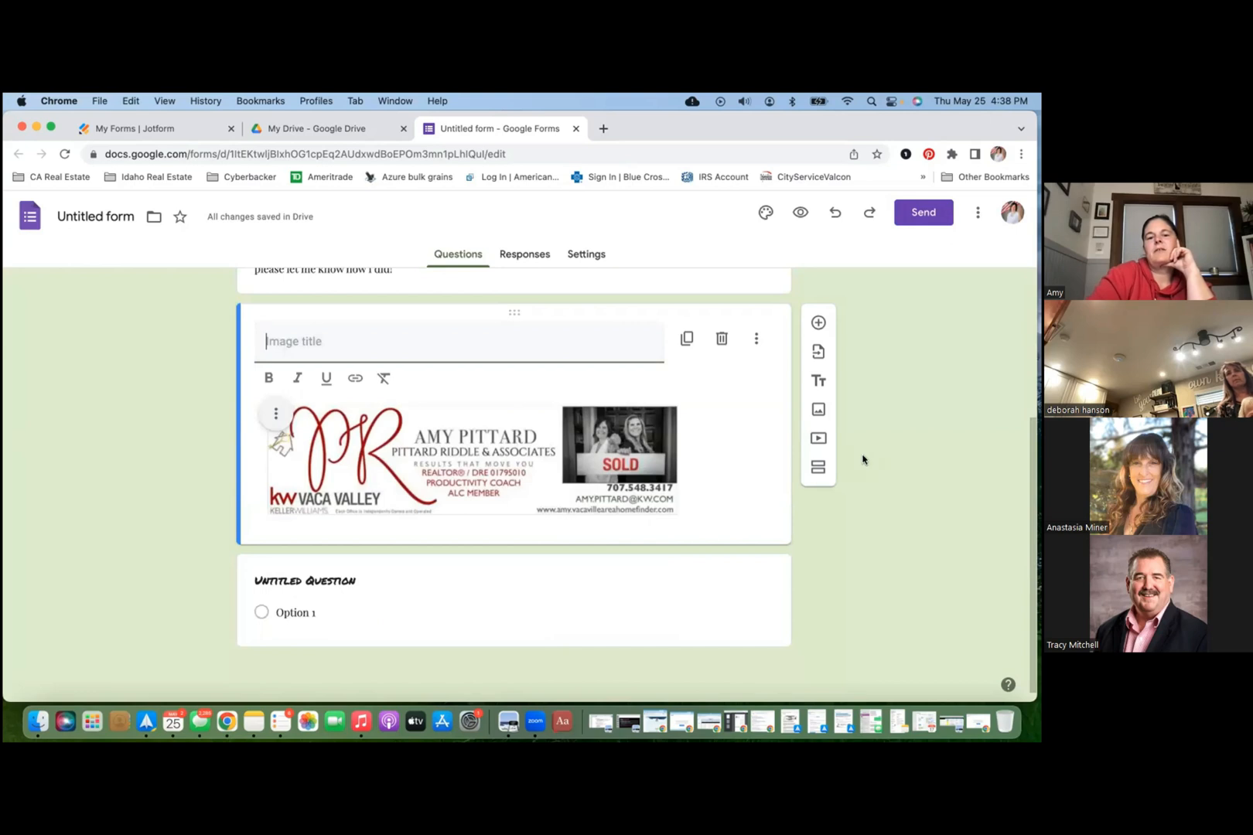
pyautogui.click(917, 470)
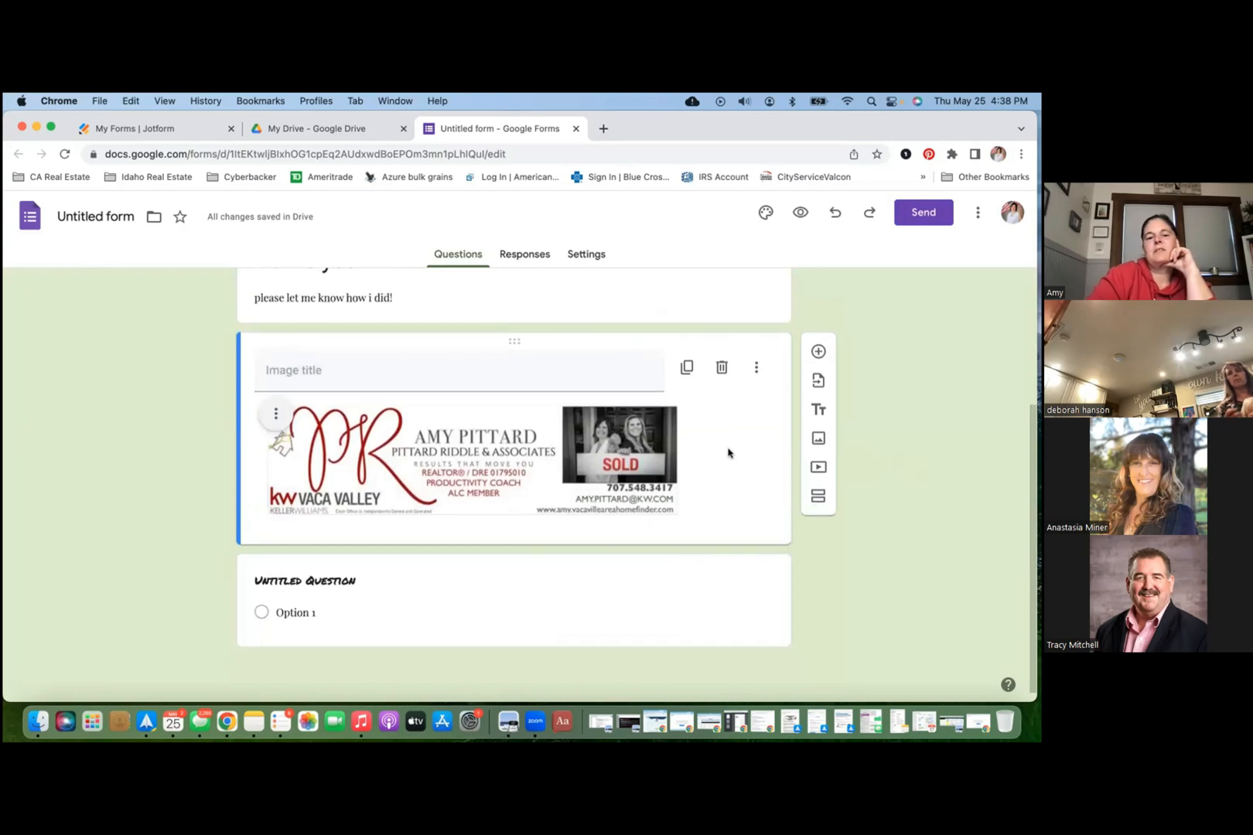
pyautogui.click(721, 367)
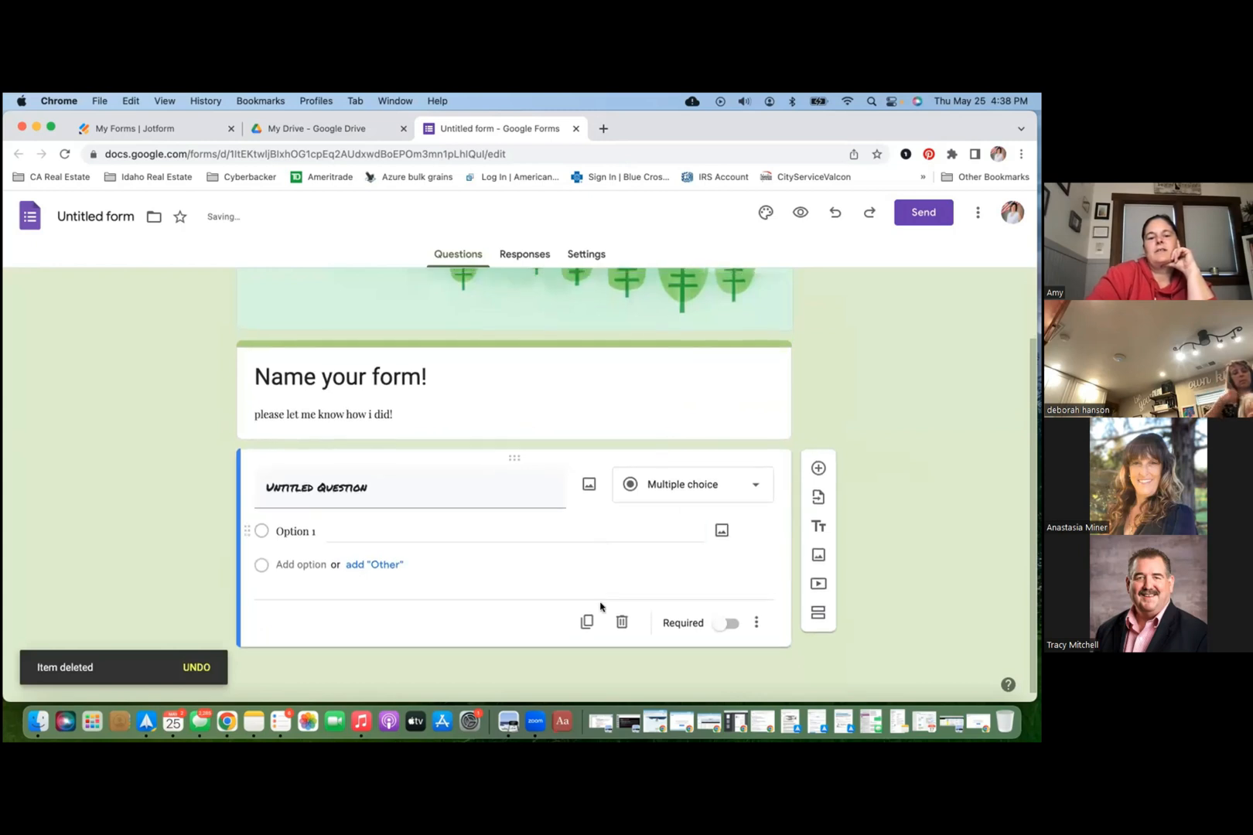
# Step: Title the untitled question "Question 1" and change its answer type to Linear scale
pyautogui.click(382, 487)
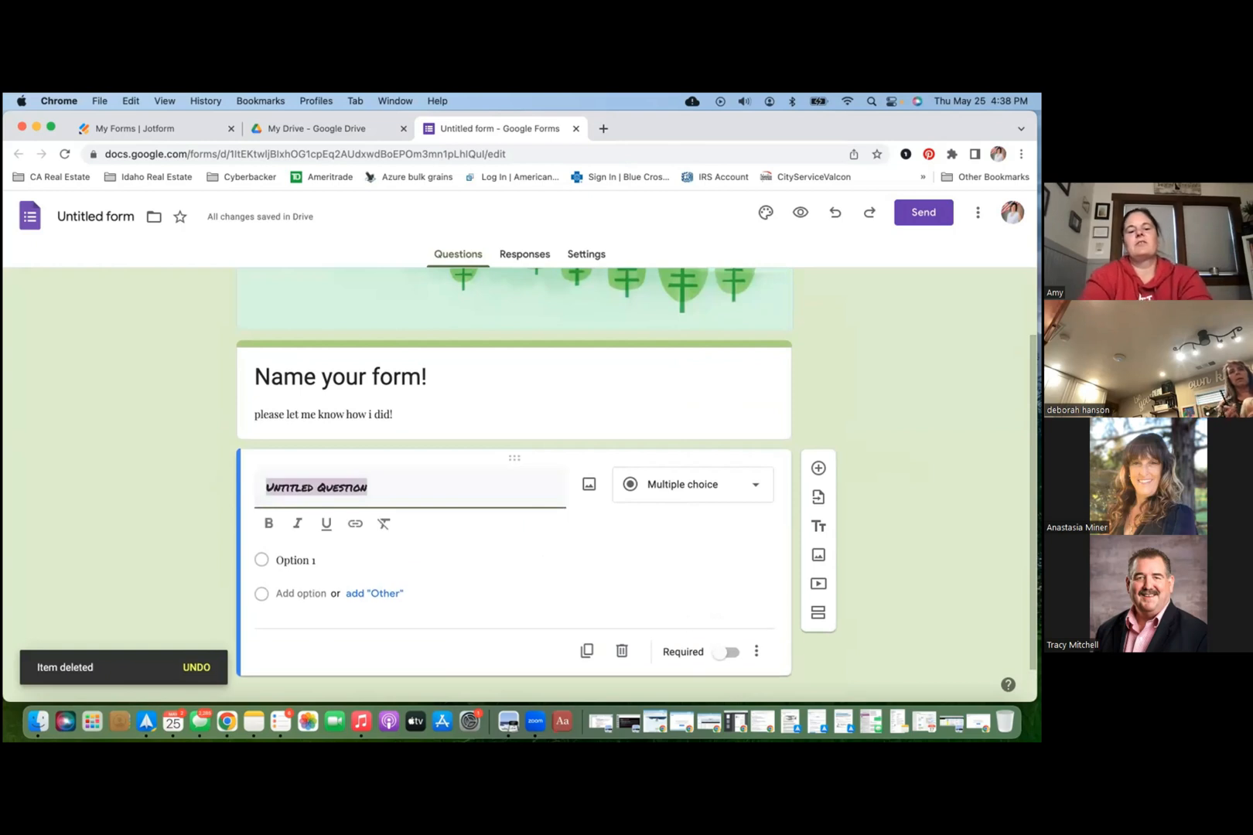
pyautogui.write('Question 1')
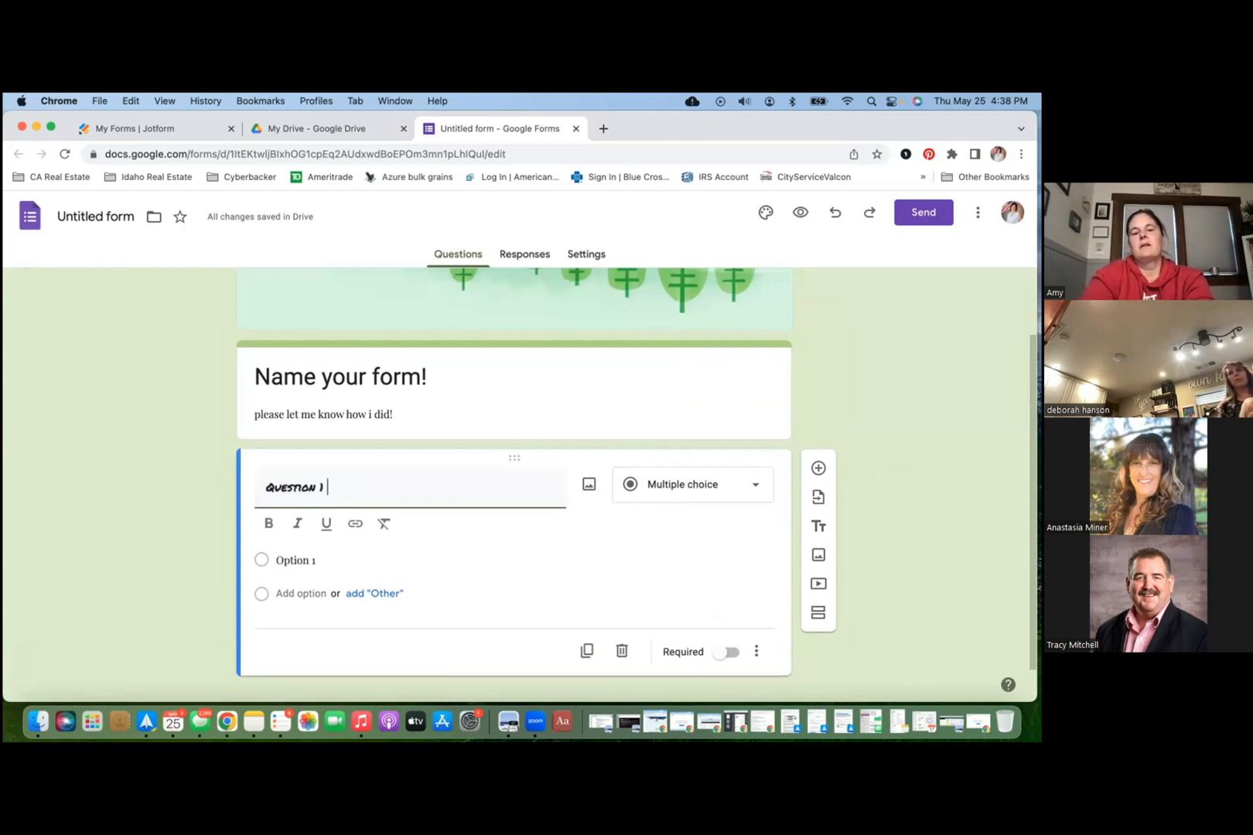
pyautogui.click(695, 485)
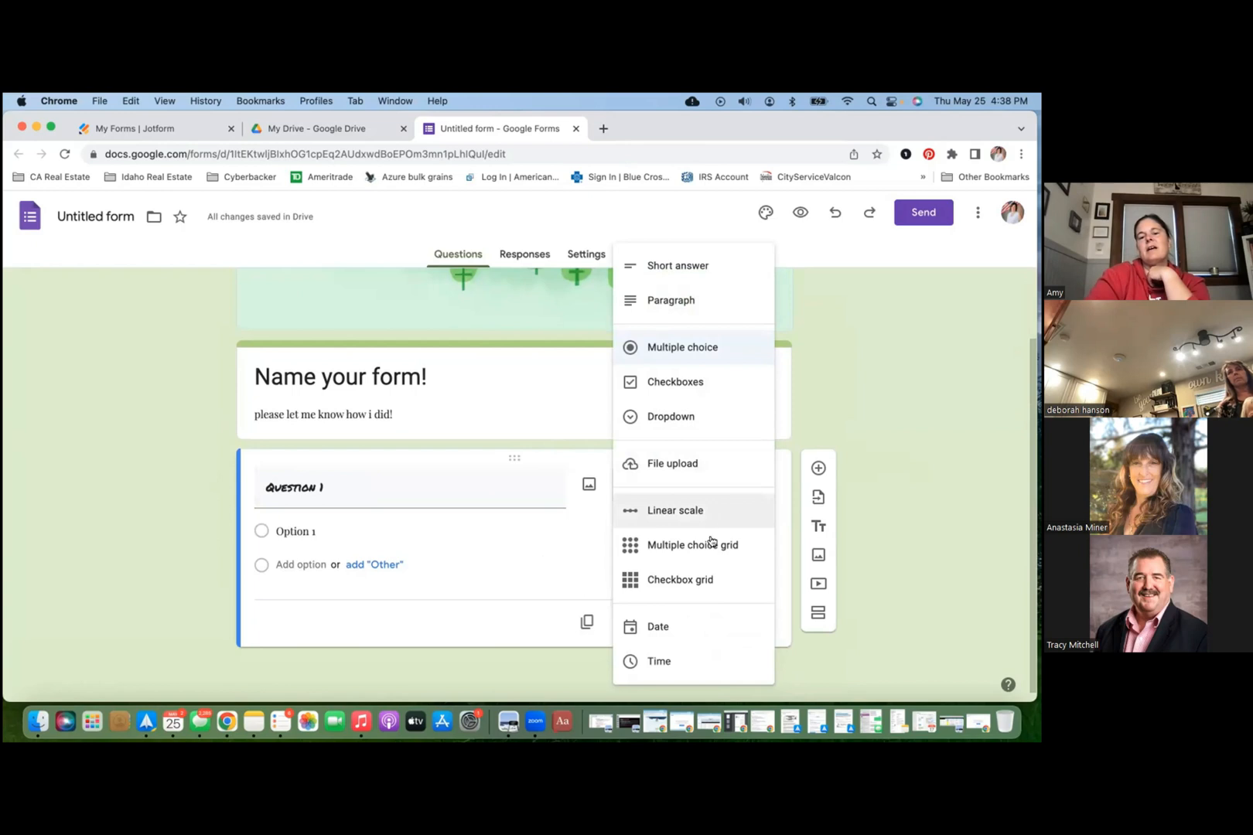
pyautogui.click(704, 512)
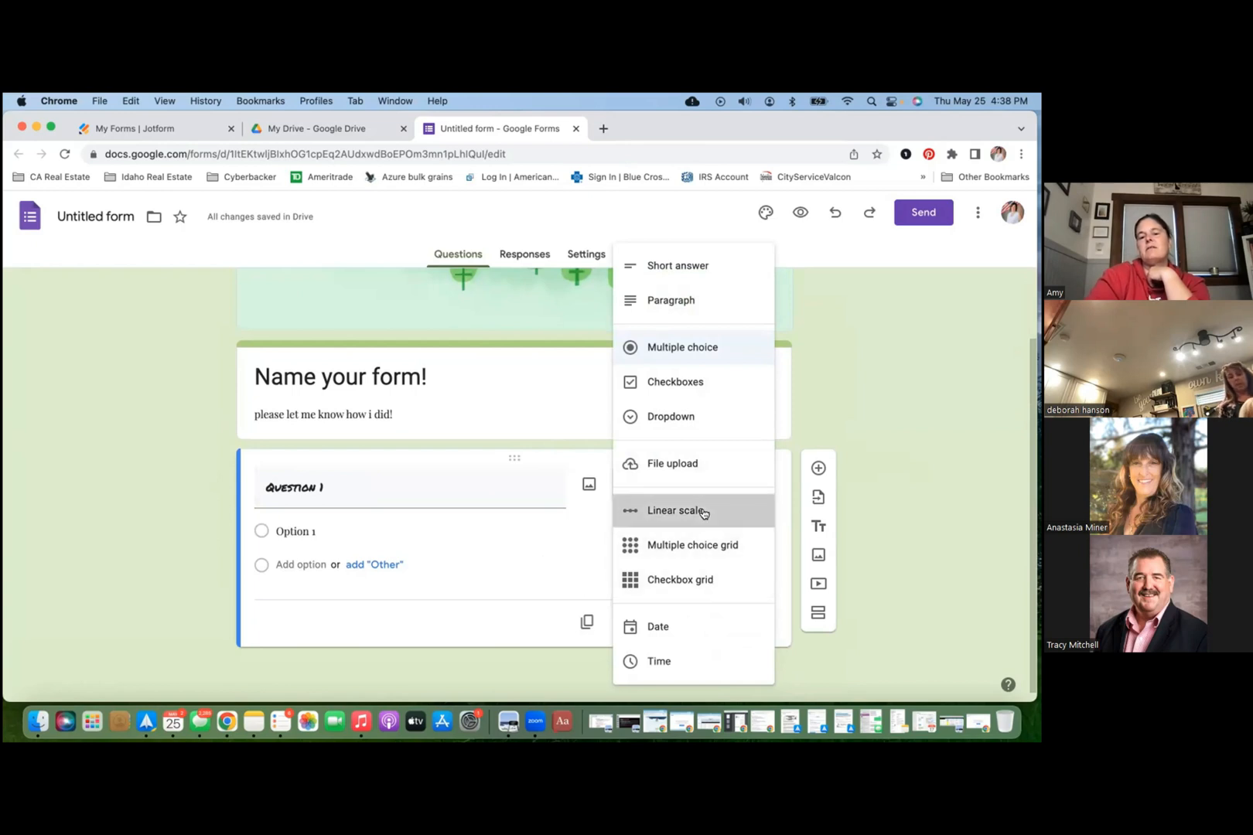
# Step: Replace the linear scale question's title with "How was your transaction?"
pyautogui.click(382, 494)
pyautogui.write('How was your tra')
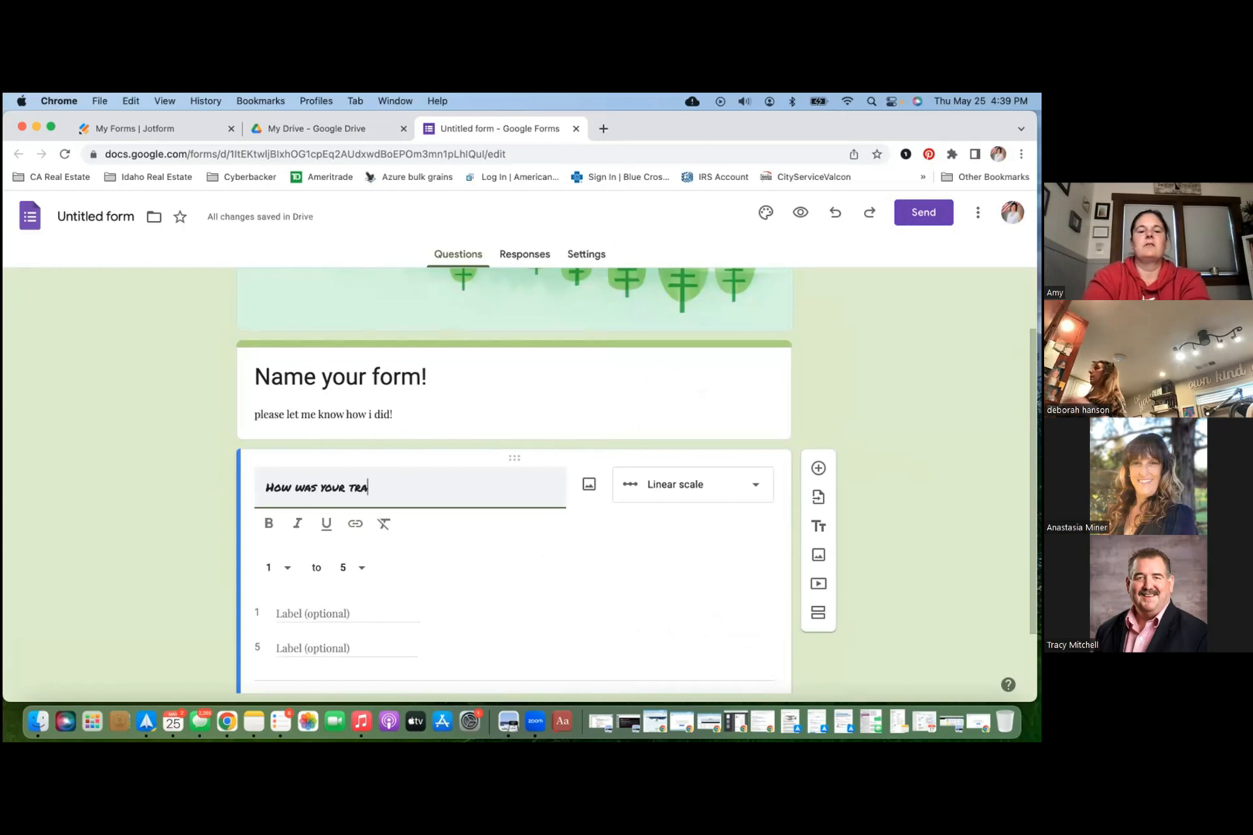
pyautogui.write('nsac')
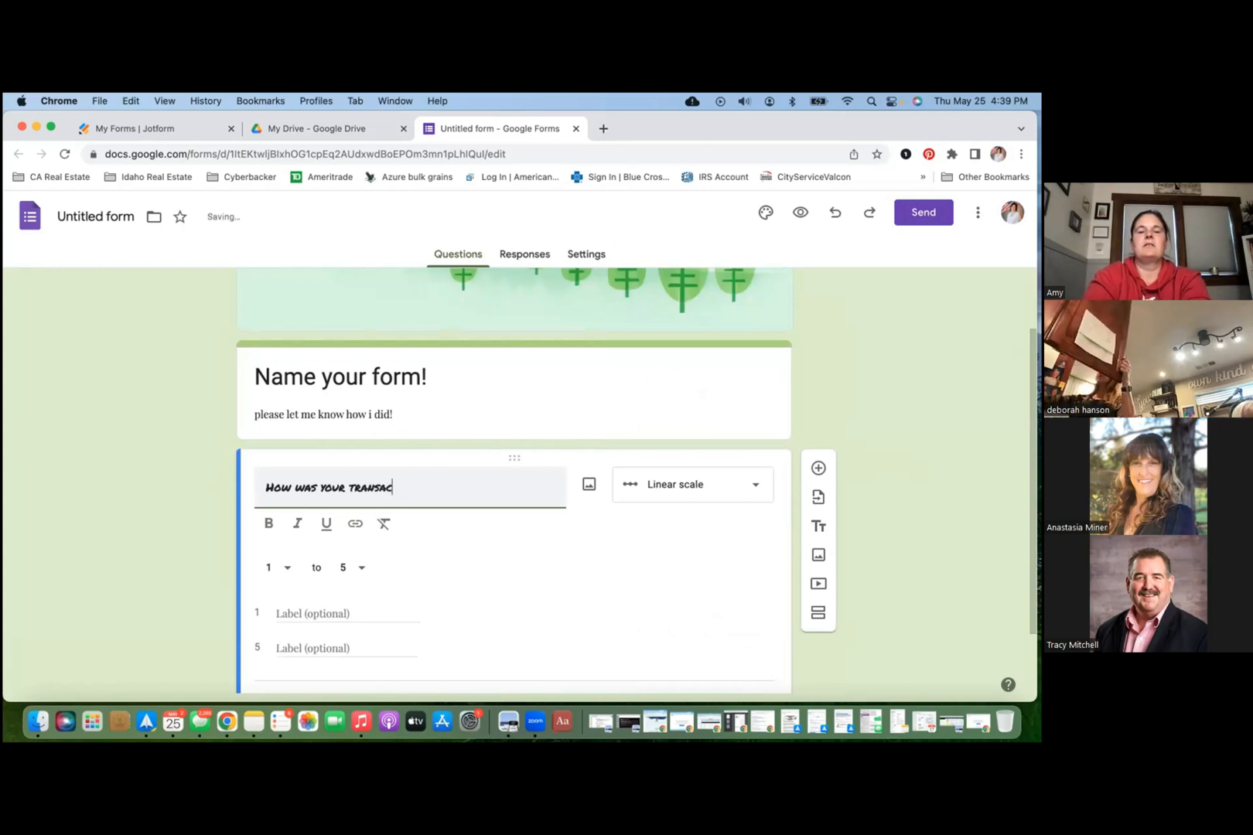
pyautogui.write('ati')
pyautogui.press('BackSpace')
pyautogui.press('BackSpace')
pyautogui.press('BackSpace')
pyautogui.press('BackSpace')
pyautogui.press('BackSpace')
pyautogui.write('saction')
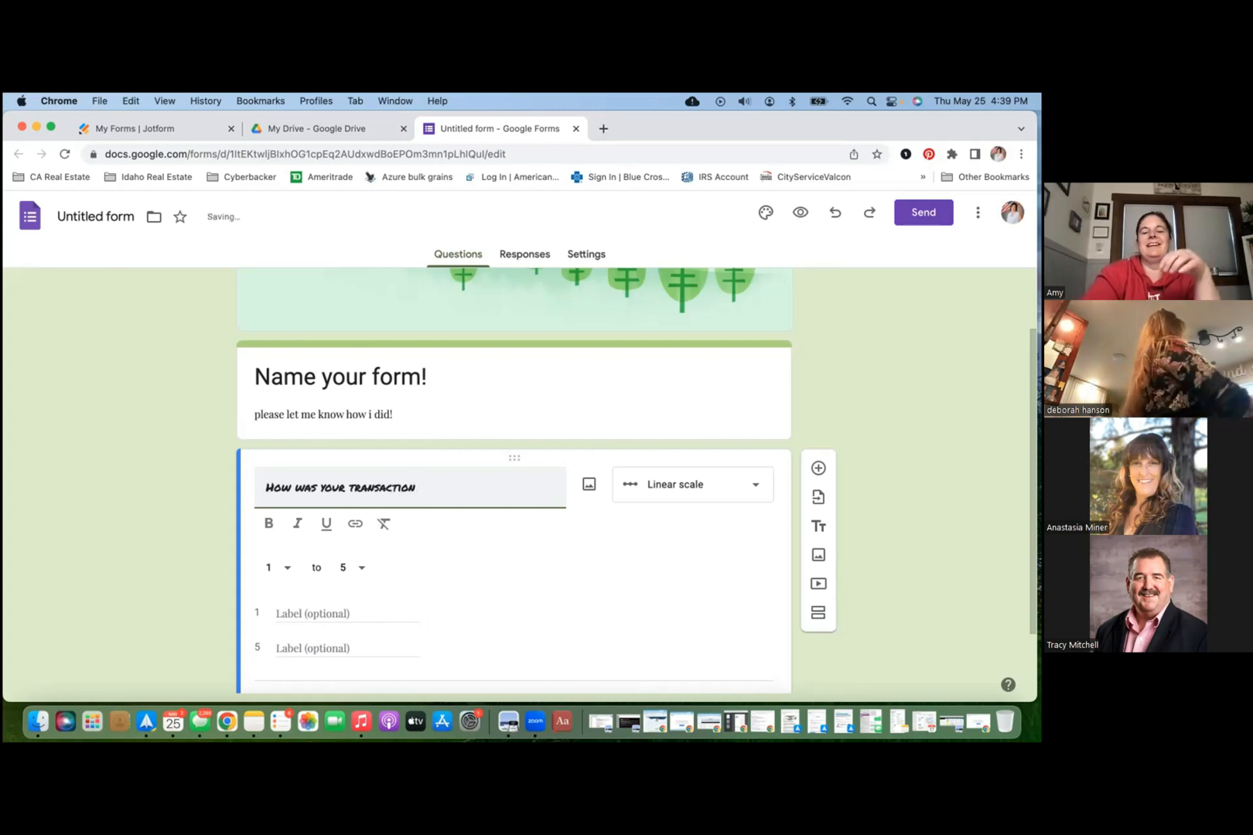
pyautogui.write('?')
pyautogui.click(563, 570)
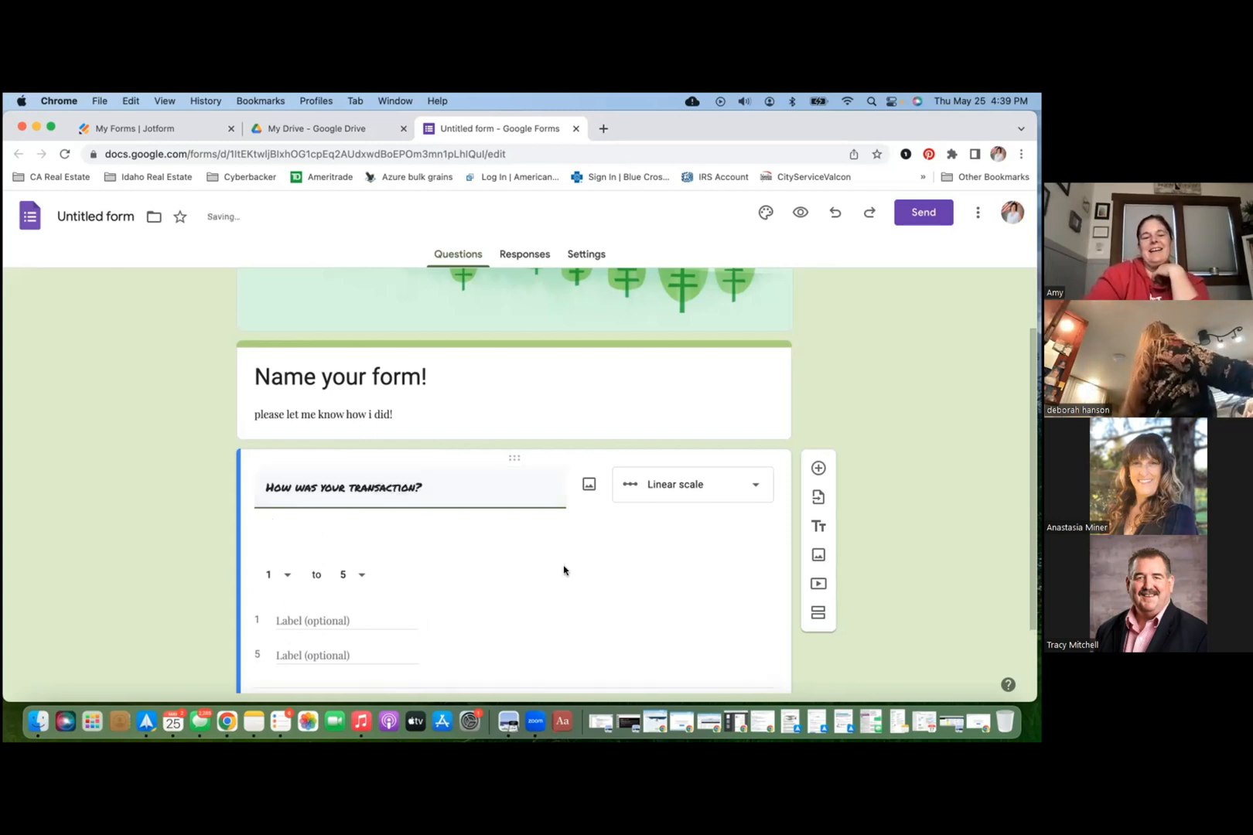
# Step: Set the scale to run from 1 to 10, labelling 1 "Worst EVER" and 10 "That was AMAZING"
pyautogui.click(284, 543)
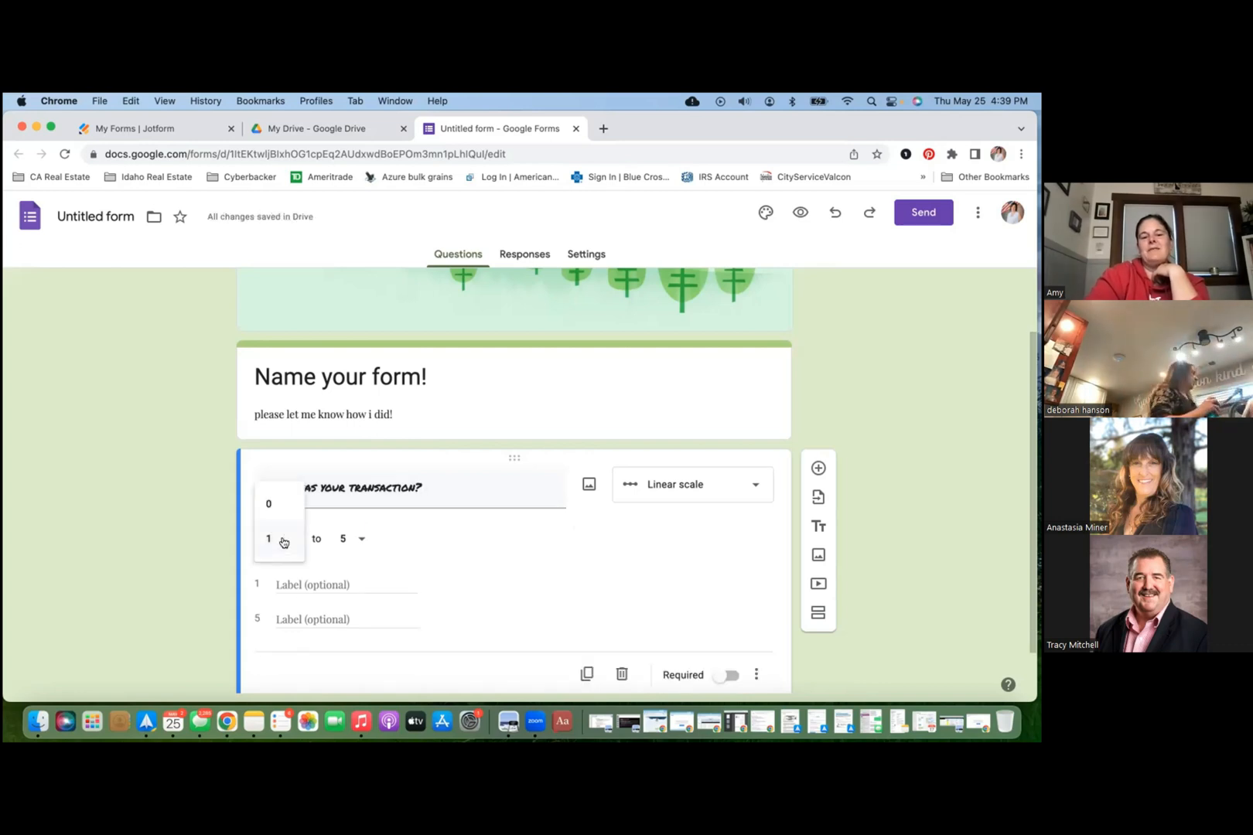
pyautogui.click(358, 540)
pyautogui.click(353, 665)
pyautogui.click(333, 584)
pyautogui.write('Wor')
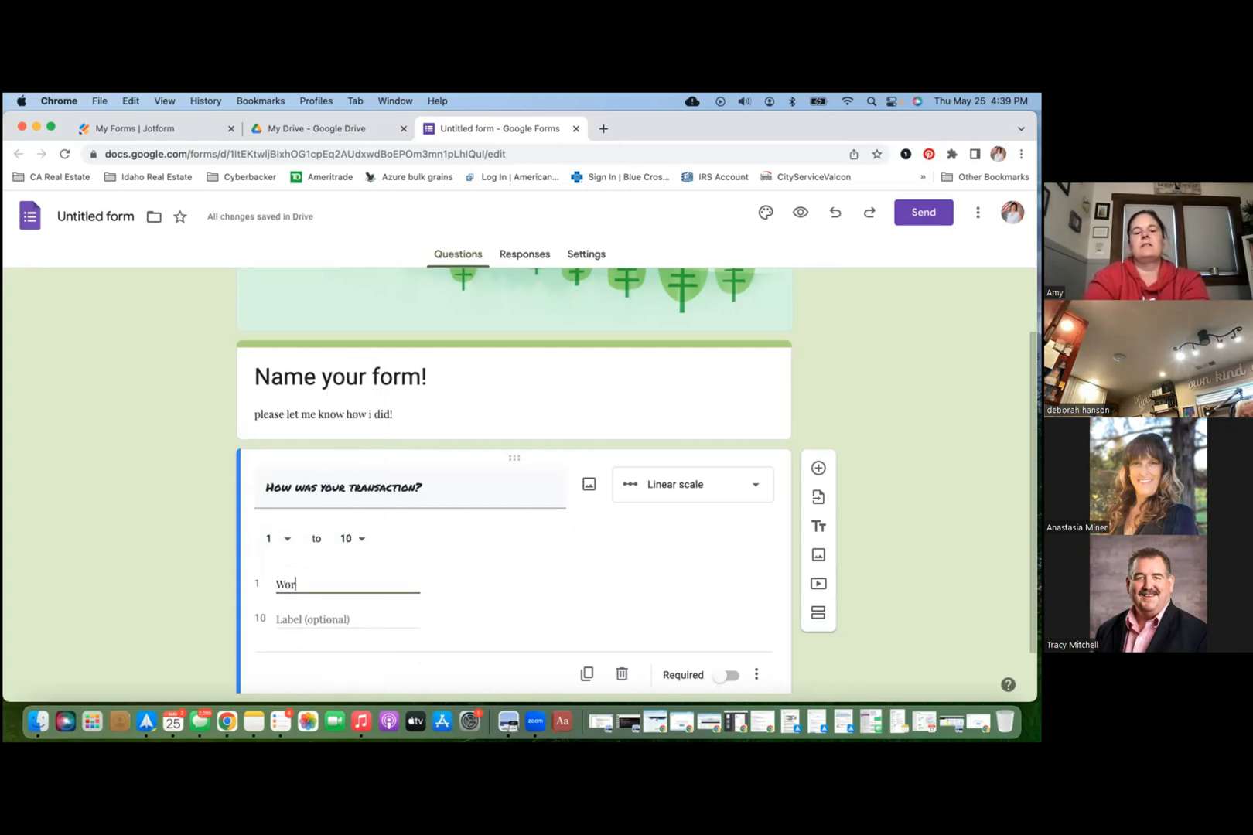
pyautogui.write('st EVER')
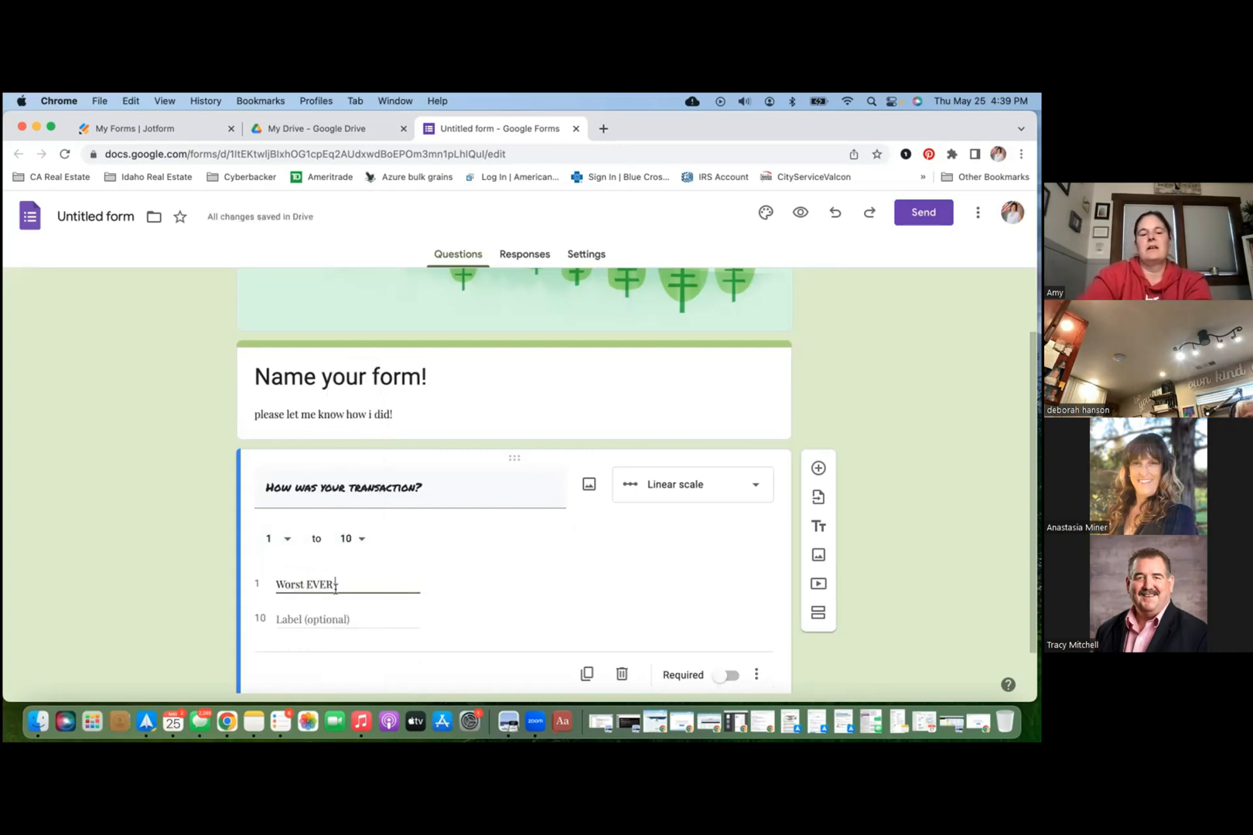
pyautogui.click(345, 618)
pyautogui.write('That was AMAZING')
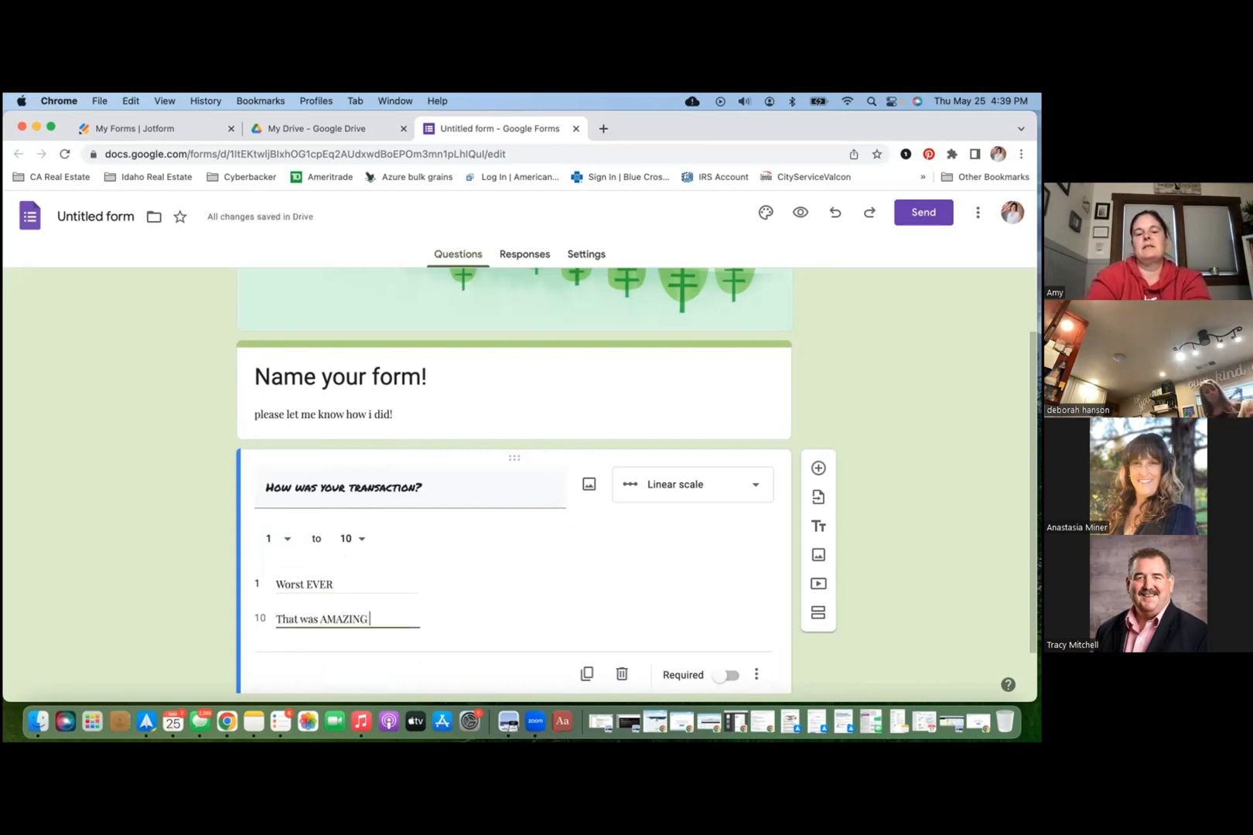
# Step: Make the transaction question required and look at its additional options without enabling any
pyautogui.click(719, 672)
pyautogui.scroll(-1, 694, 567)
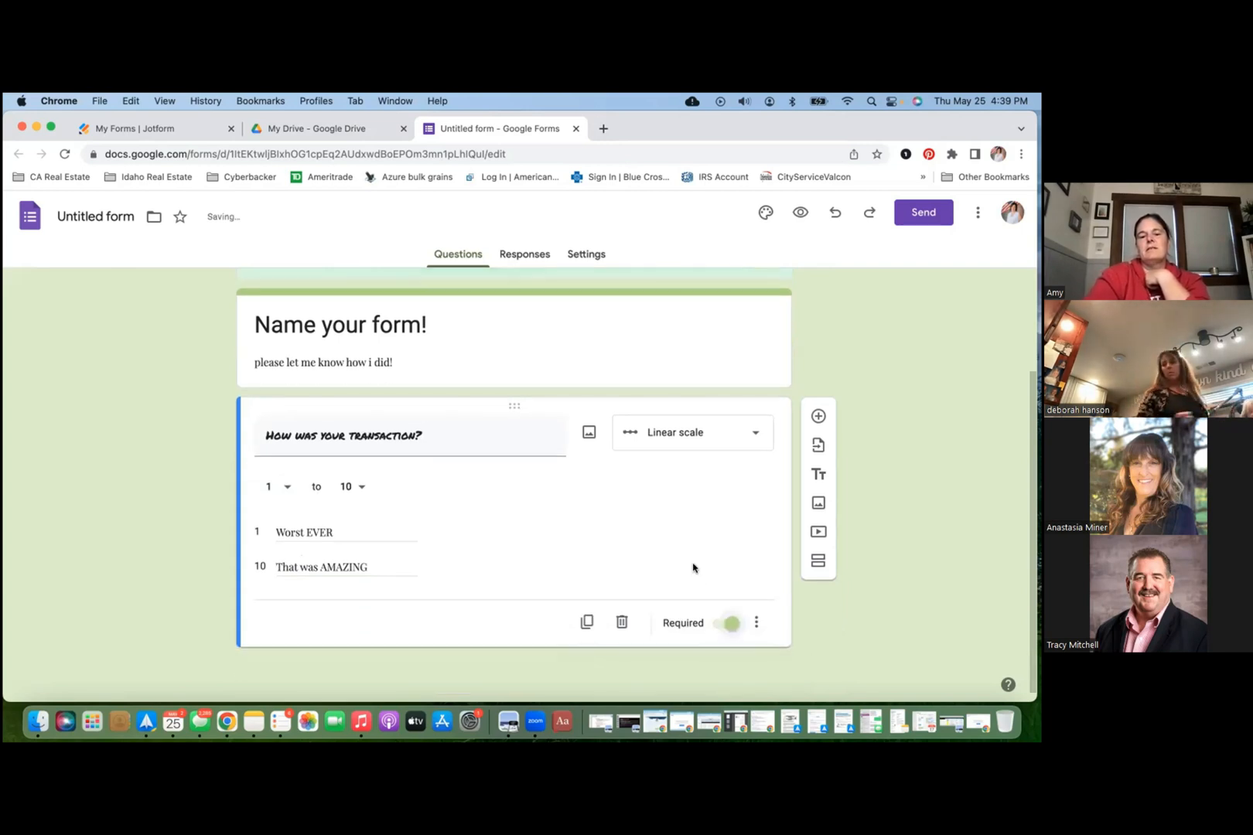
pyautogui.click(756, 623)
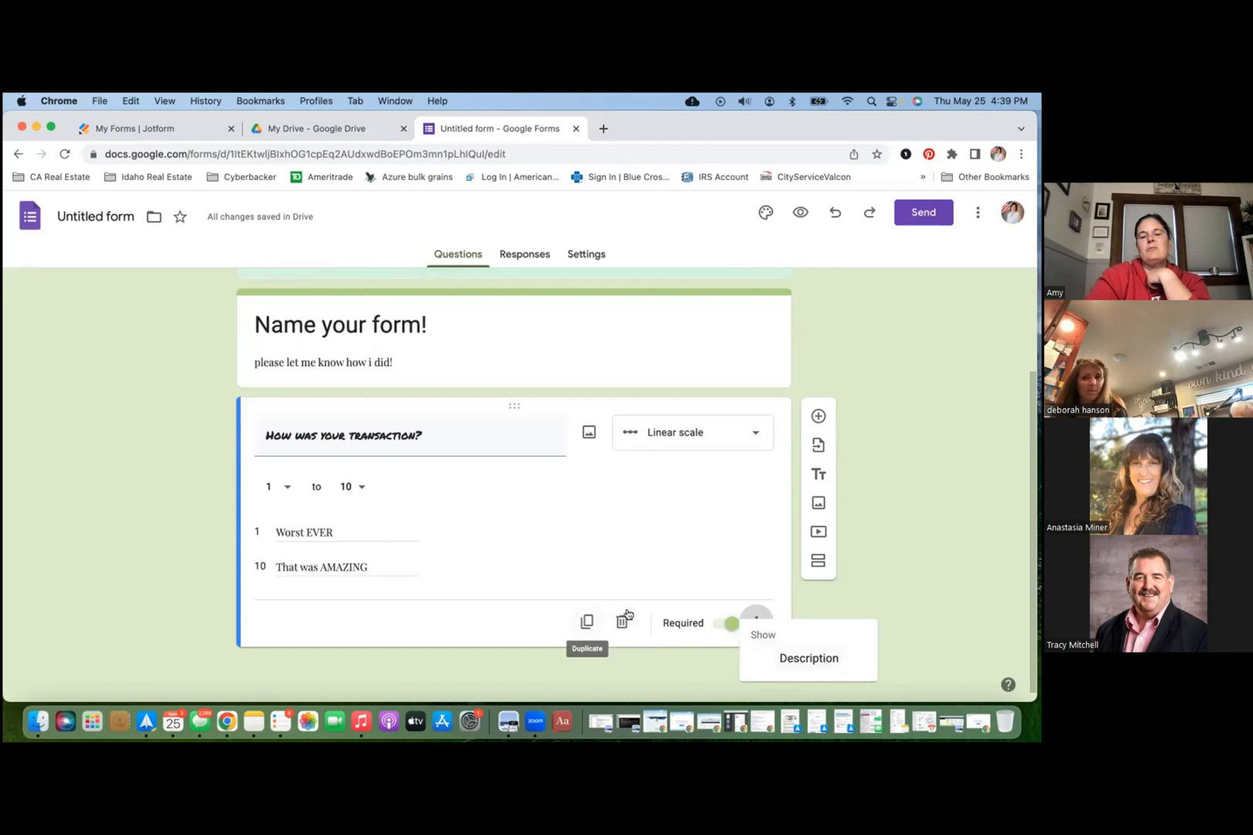
pyautogui.click(717, 545)
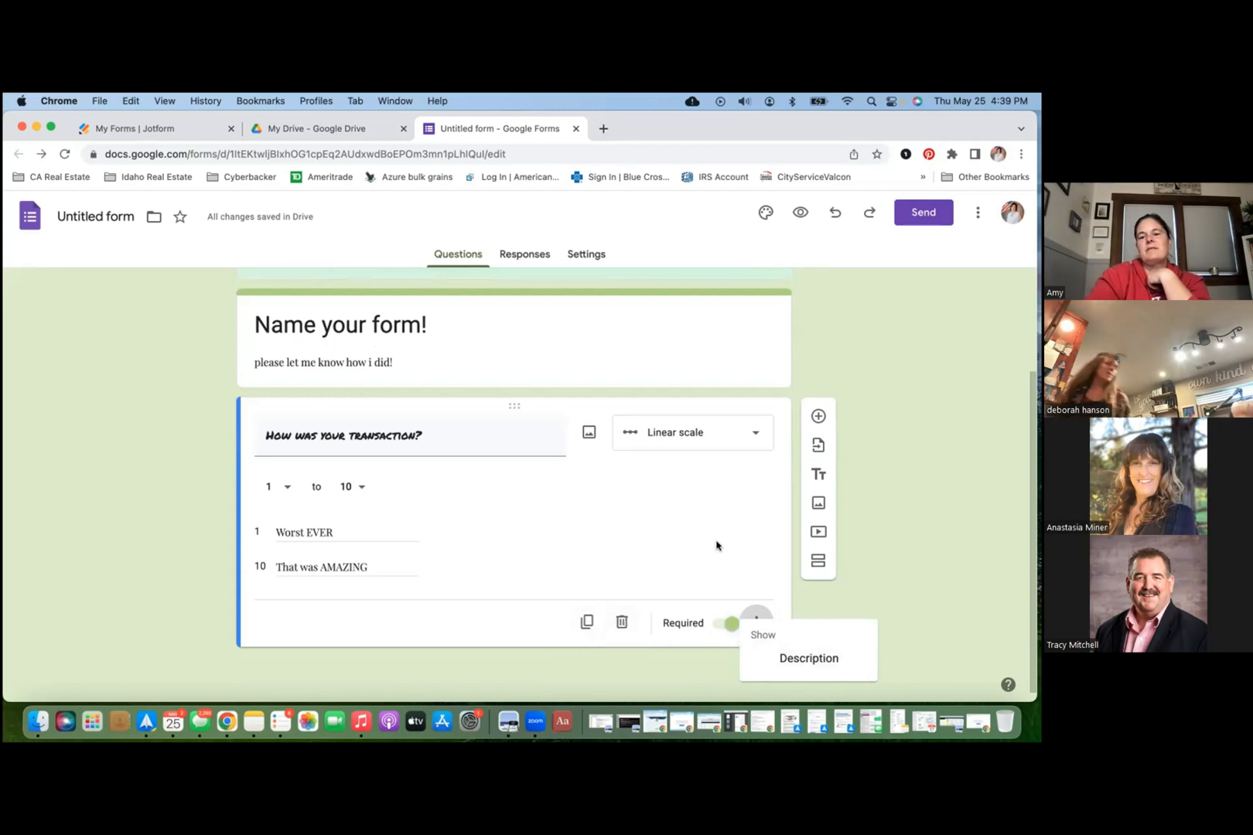
# Step: Add a required Paragraph question titled "What could have gone better?" below the transaction question
pyautogui.click(822, 416)
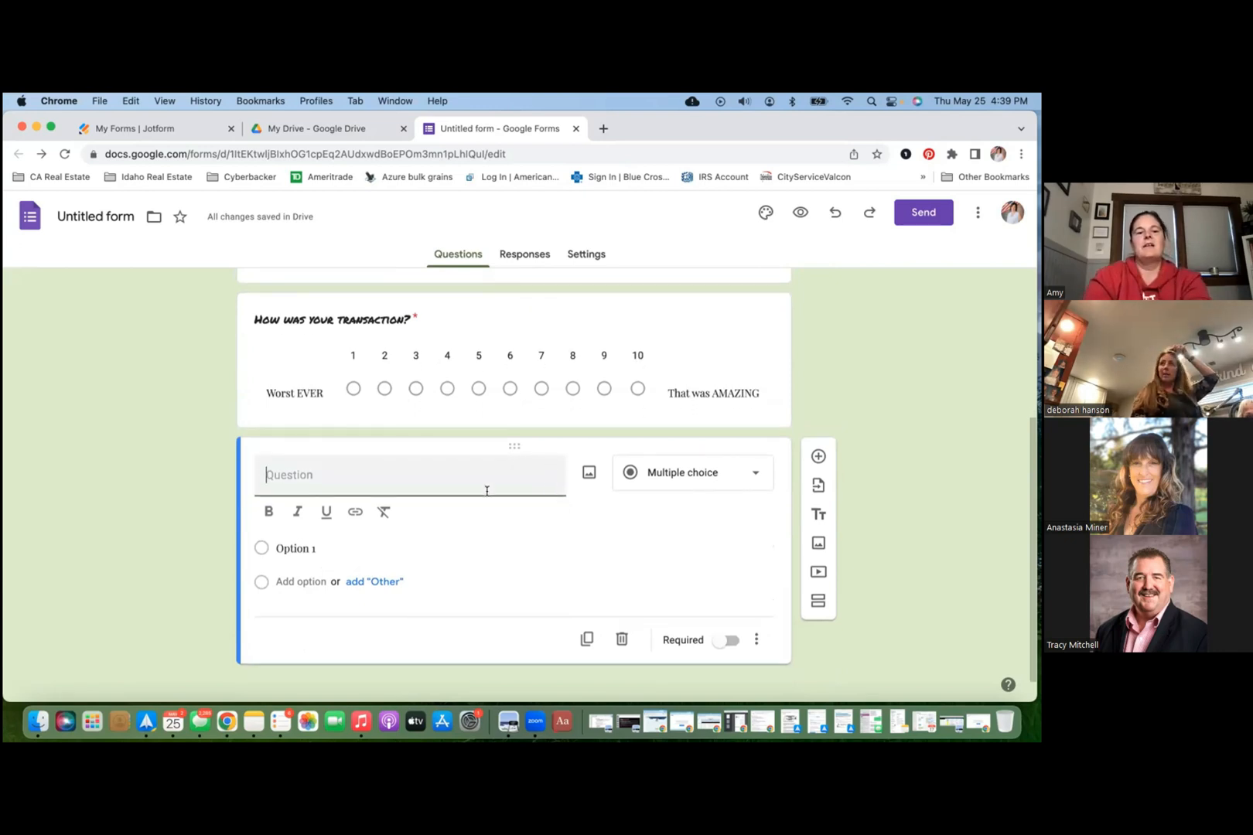
pyautogui.write('What cou')
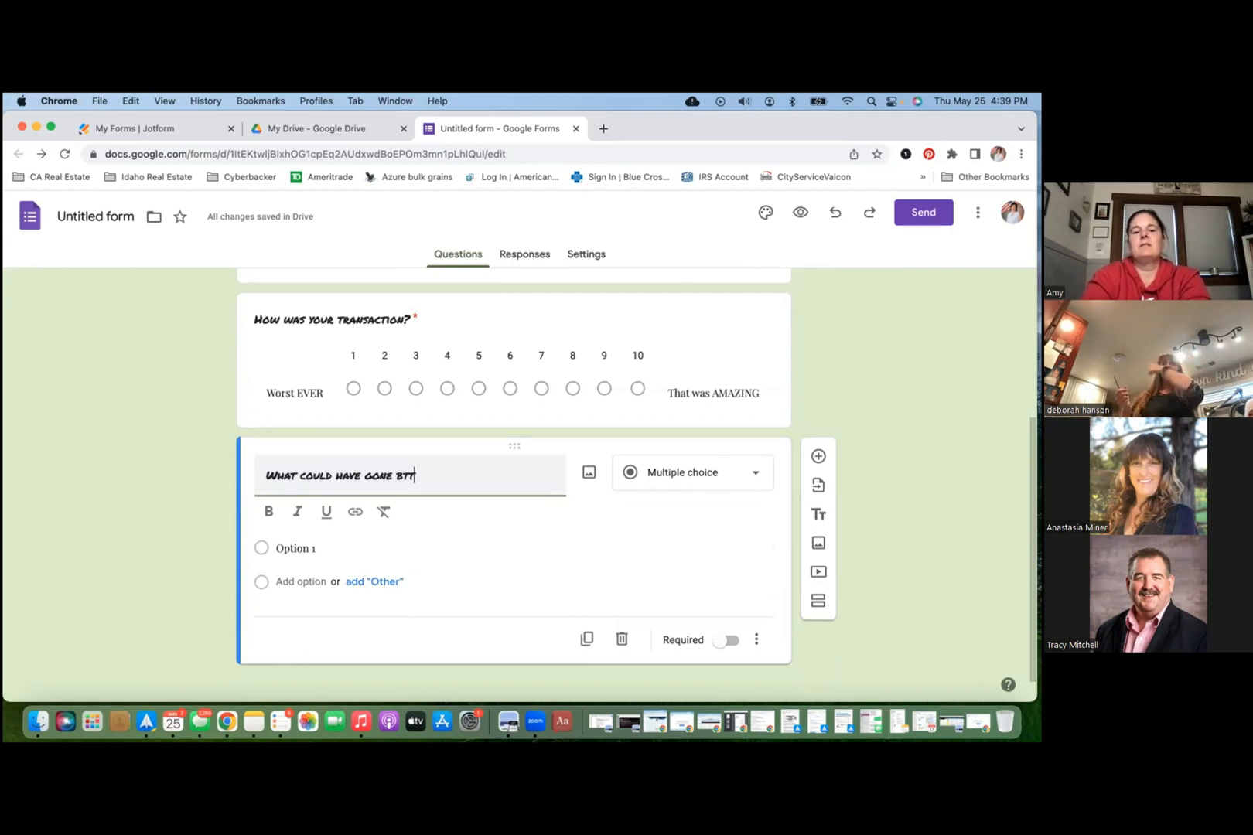
pyautogui.write('ld have gone better?')
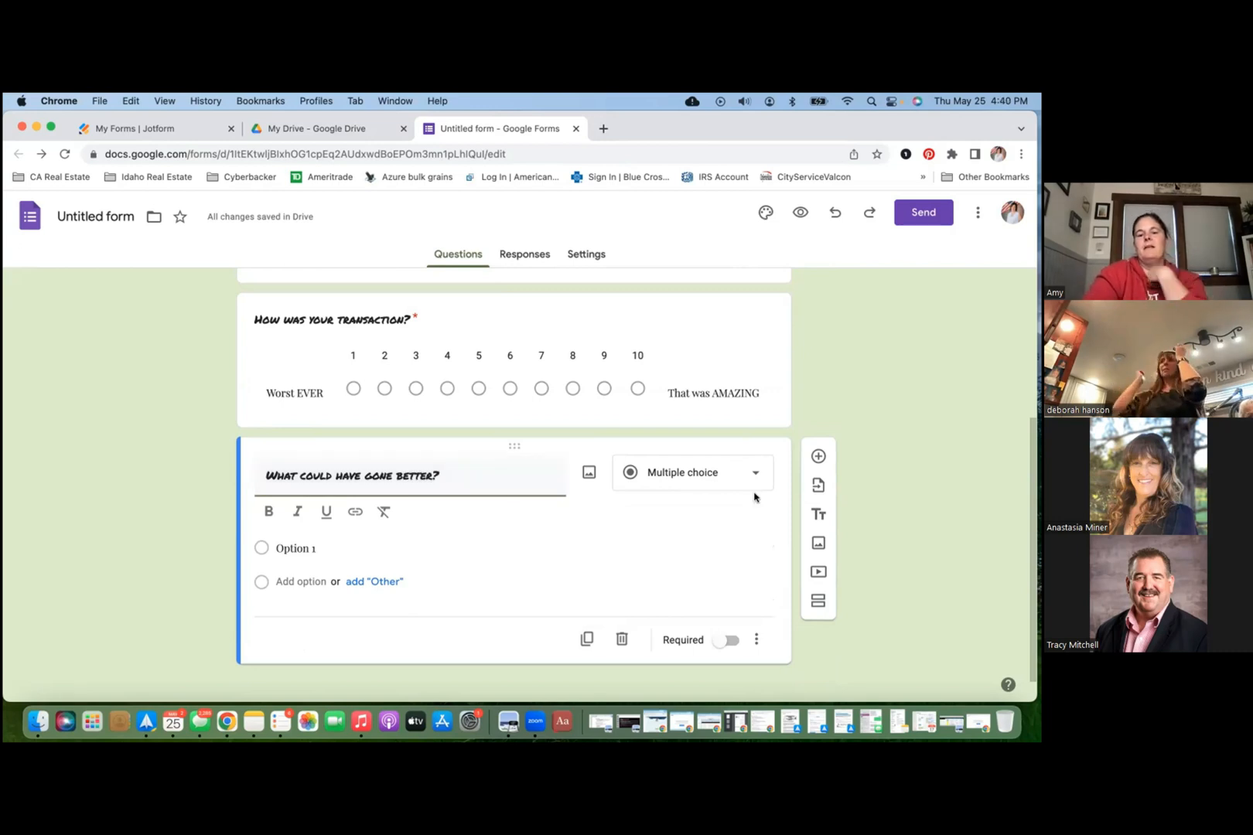
pyautogui.click(738, 479)
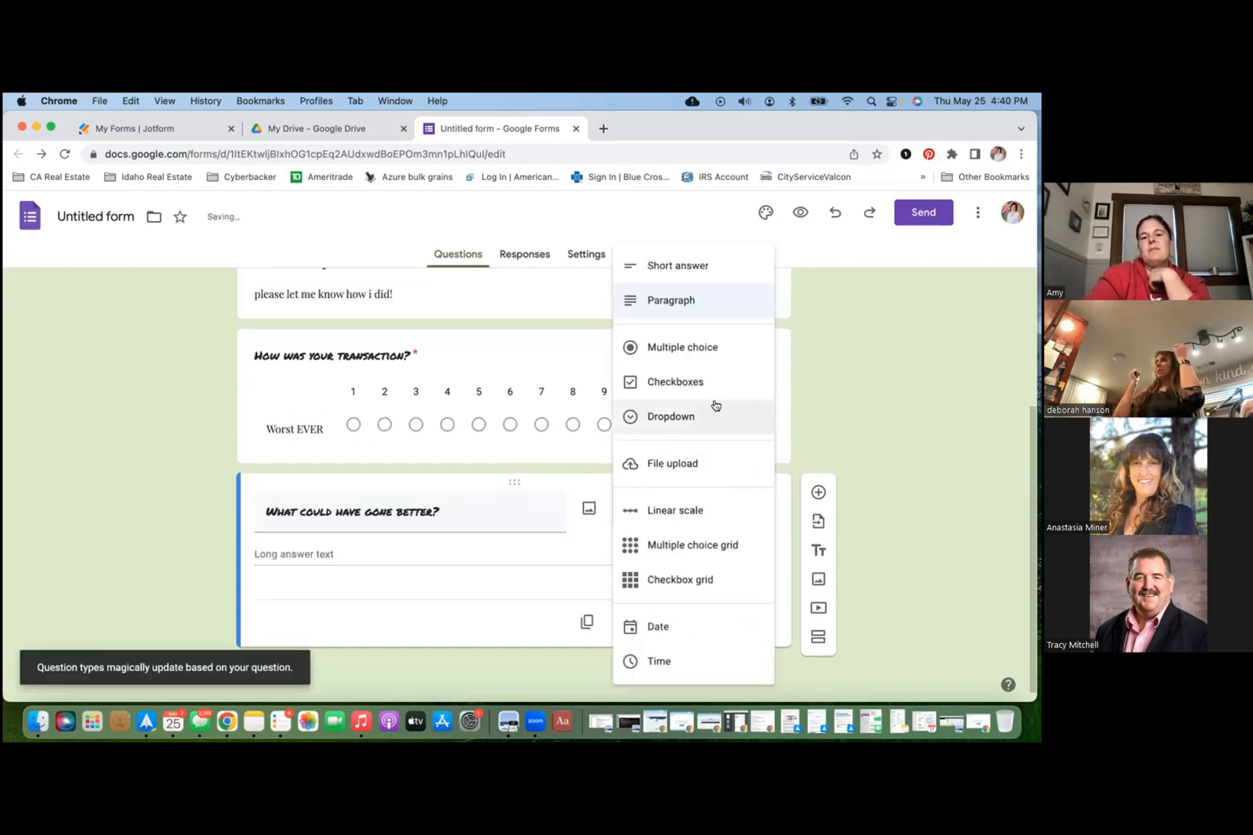
pyautogui.click(698, 299)
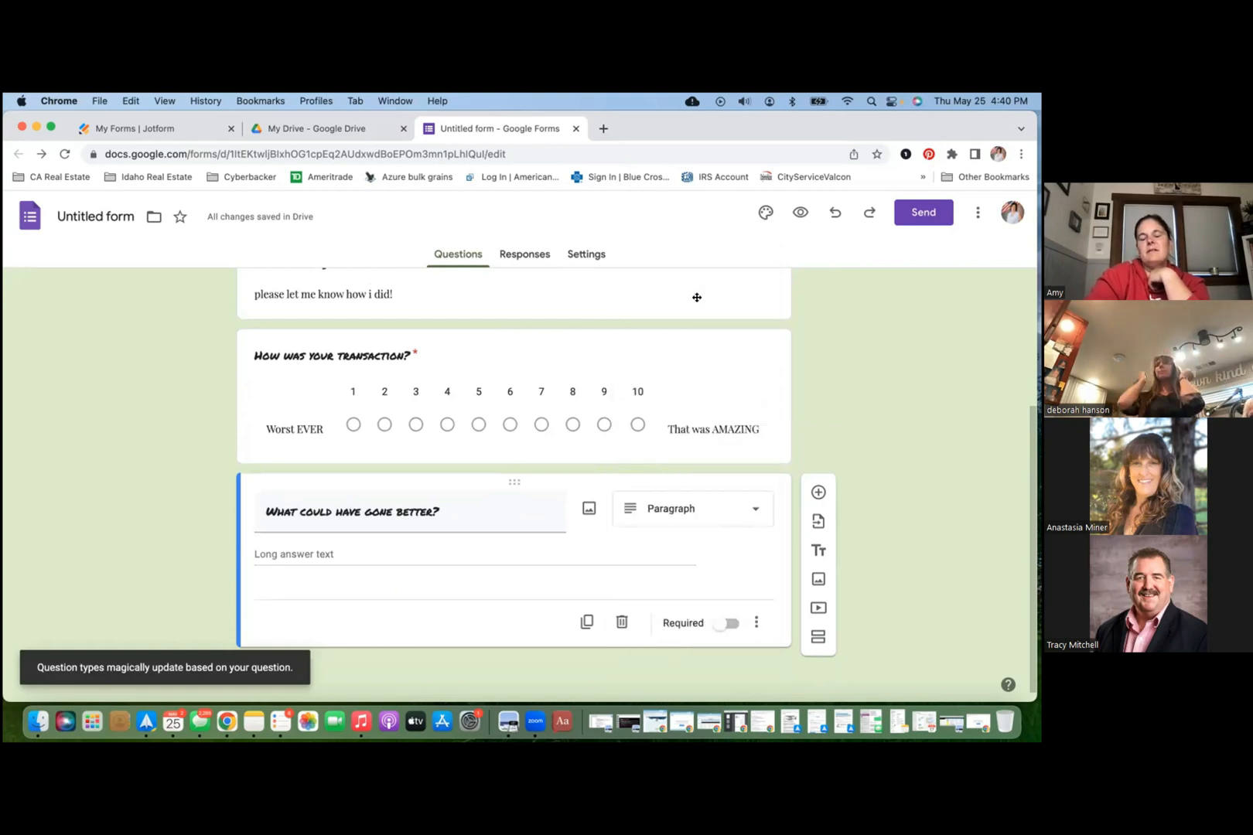
pyautogui.click(719, 623)
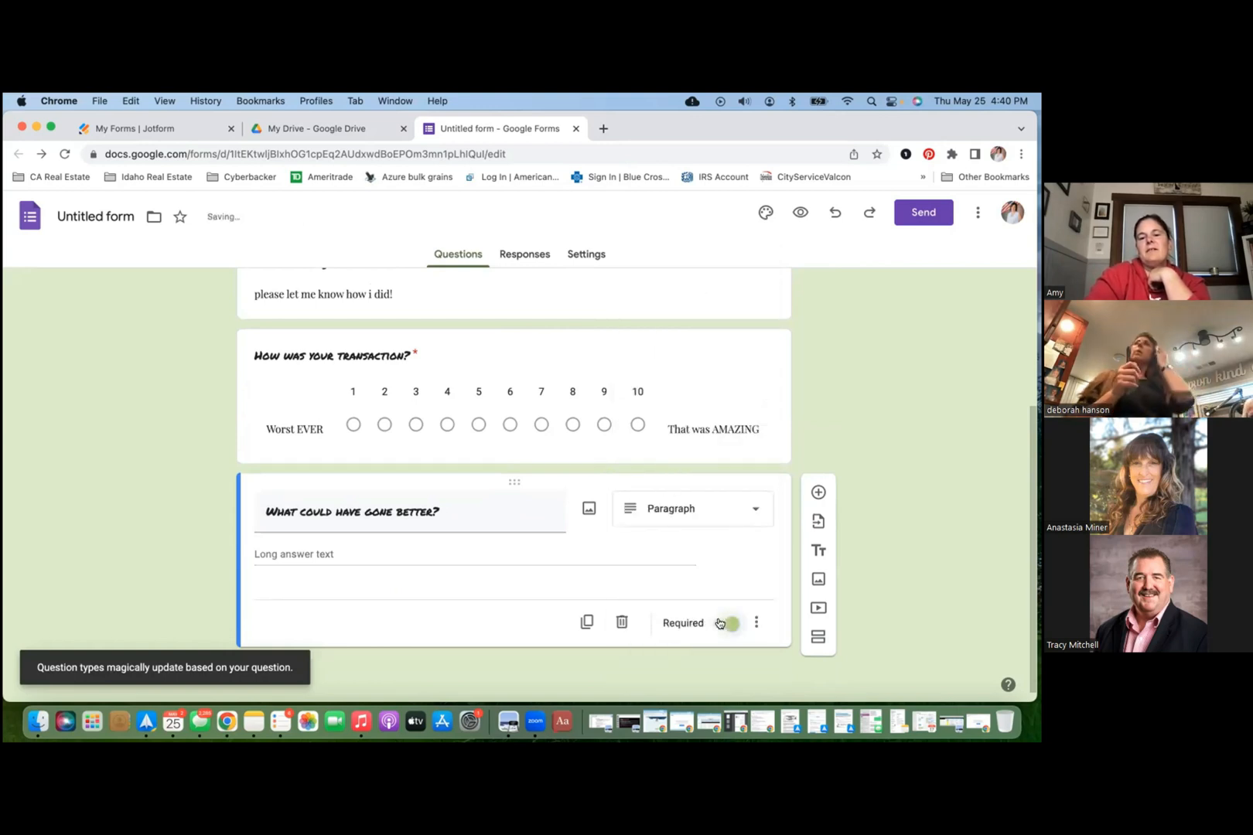
# Step: Add a required Paragraph question titled "What did I do that made it AMAZING ?" below the "What could have gone better?" question
pyautogui.click(818, 491)
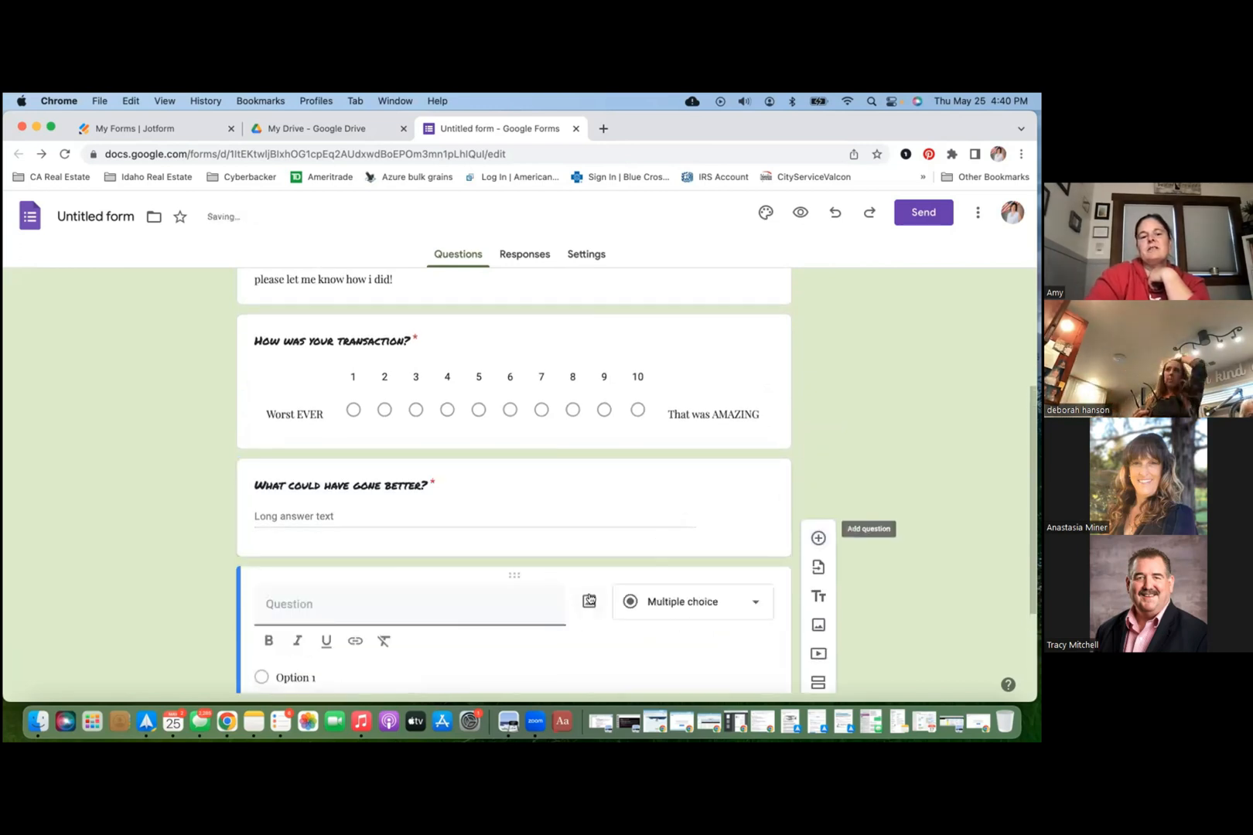
pyautogui.scroll(-3, 506, 551)
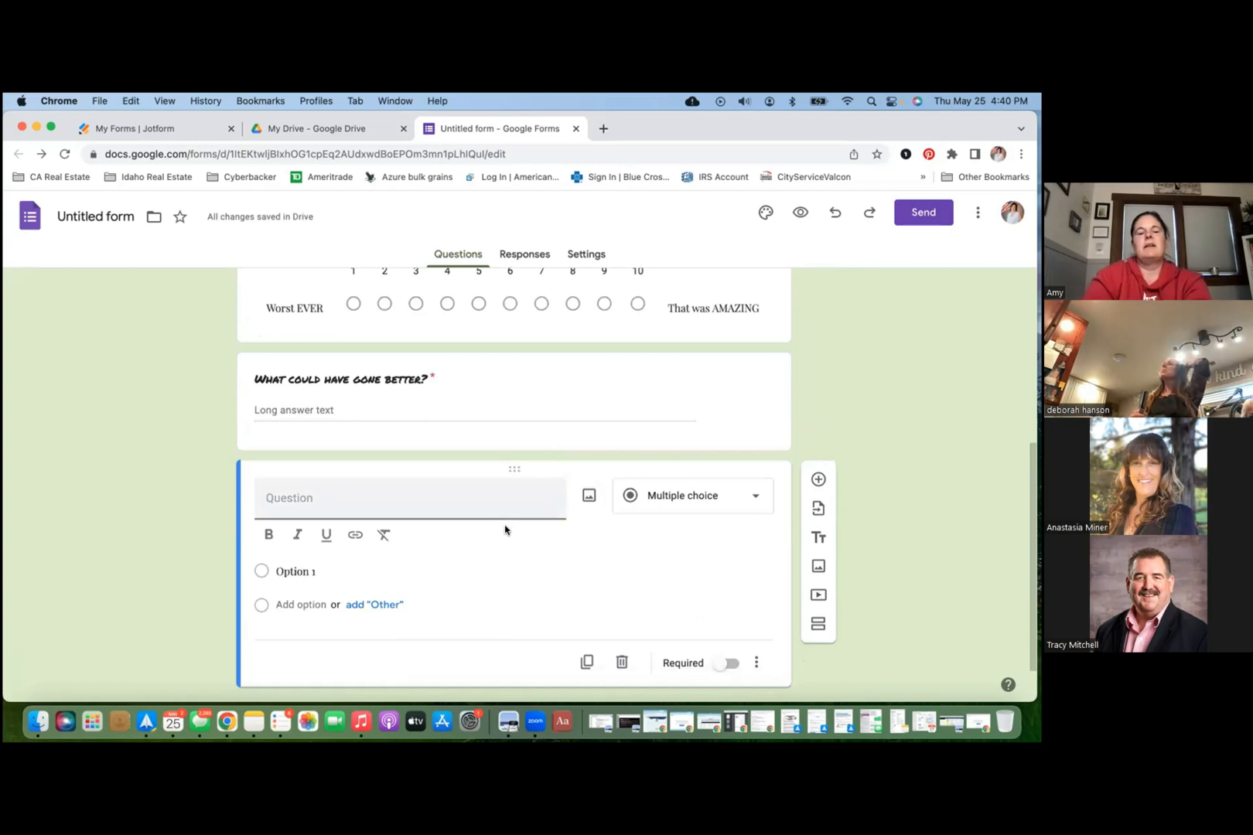
pyautogui.write('Wat')
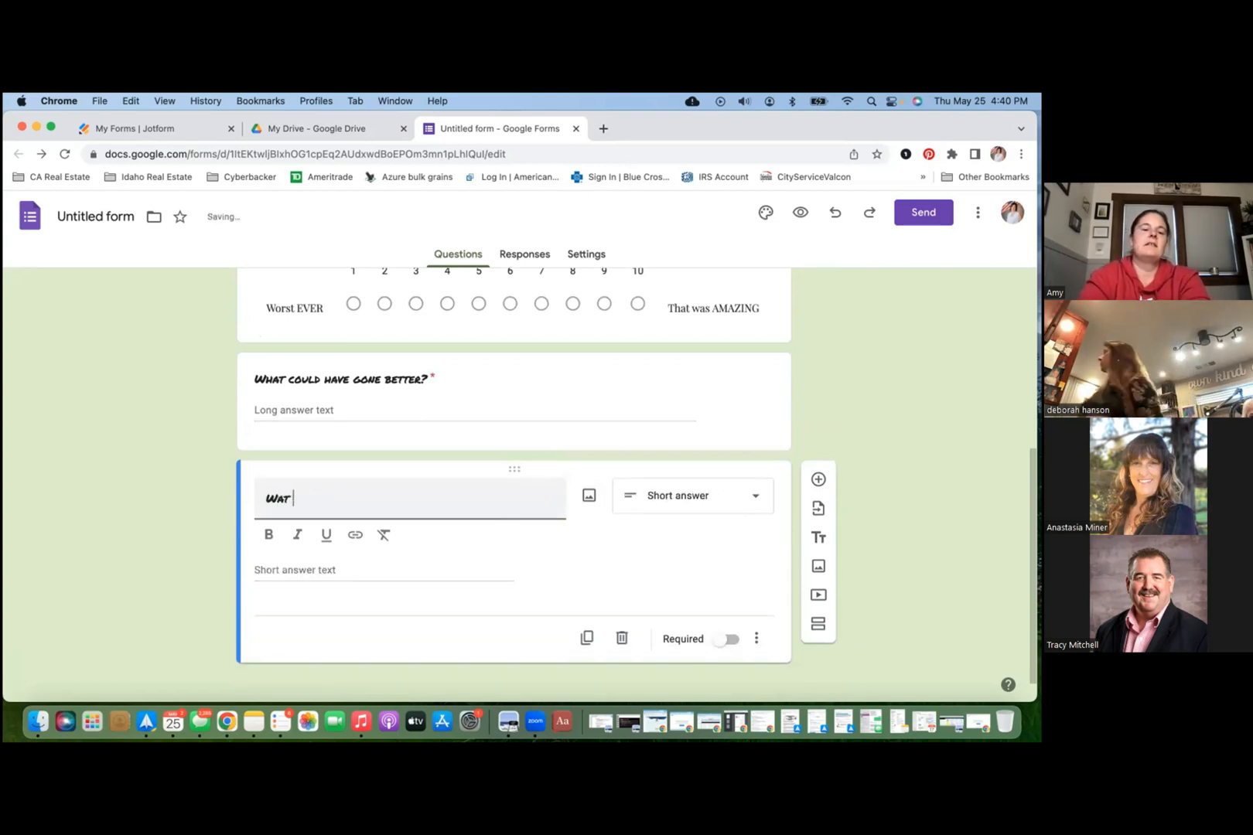
pyautogui.press('BackSpace')
pyautogui.press('BackSpace')
pyautogui.write('hat were the')
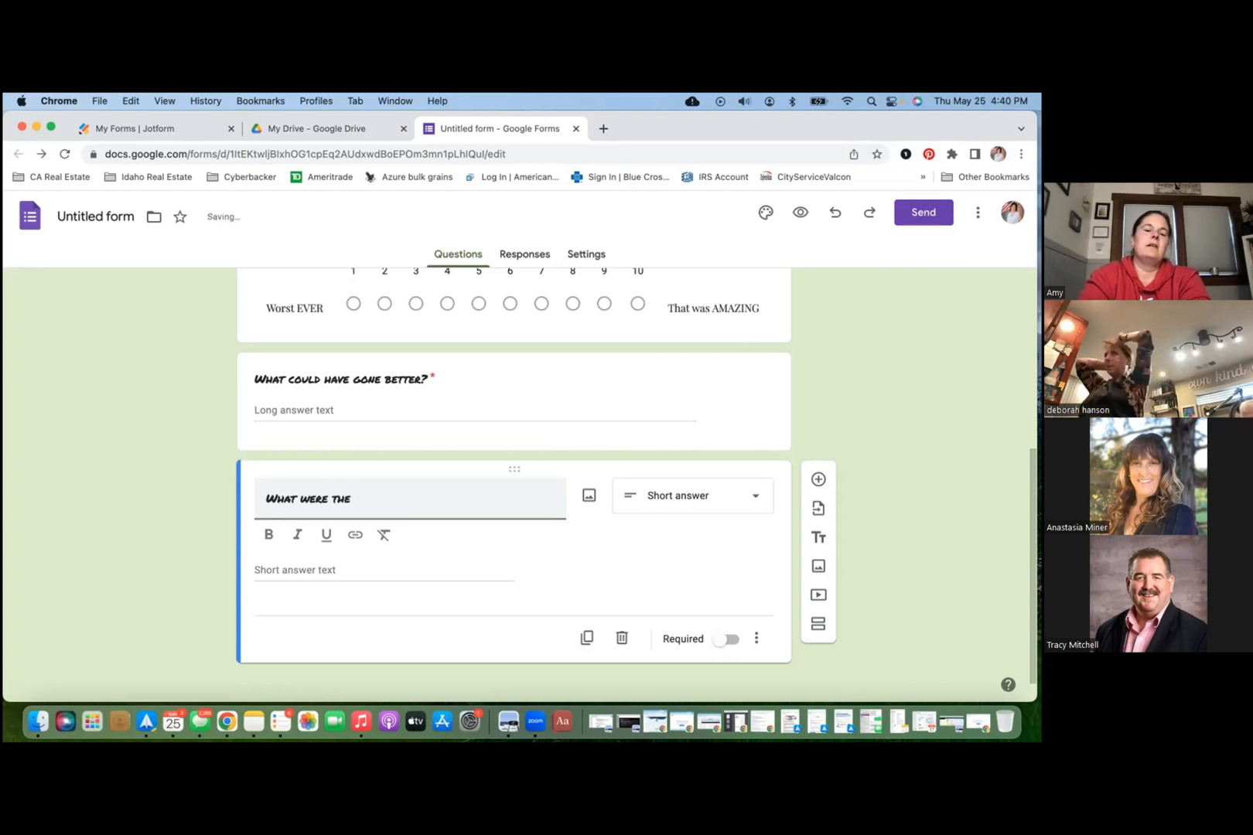
pyautogui.write('DID I do that')
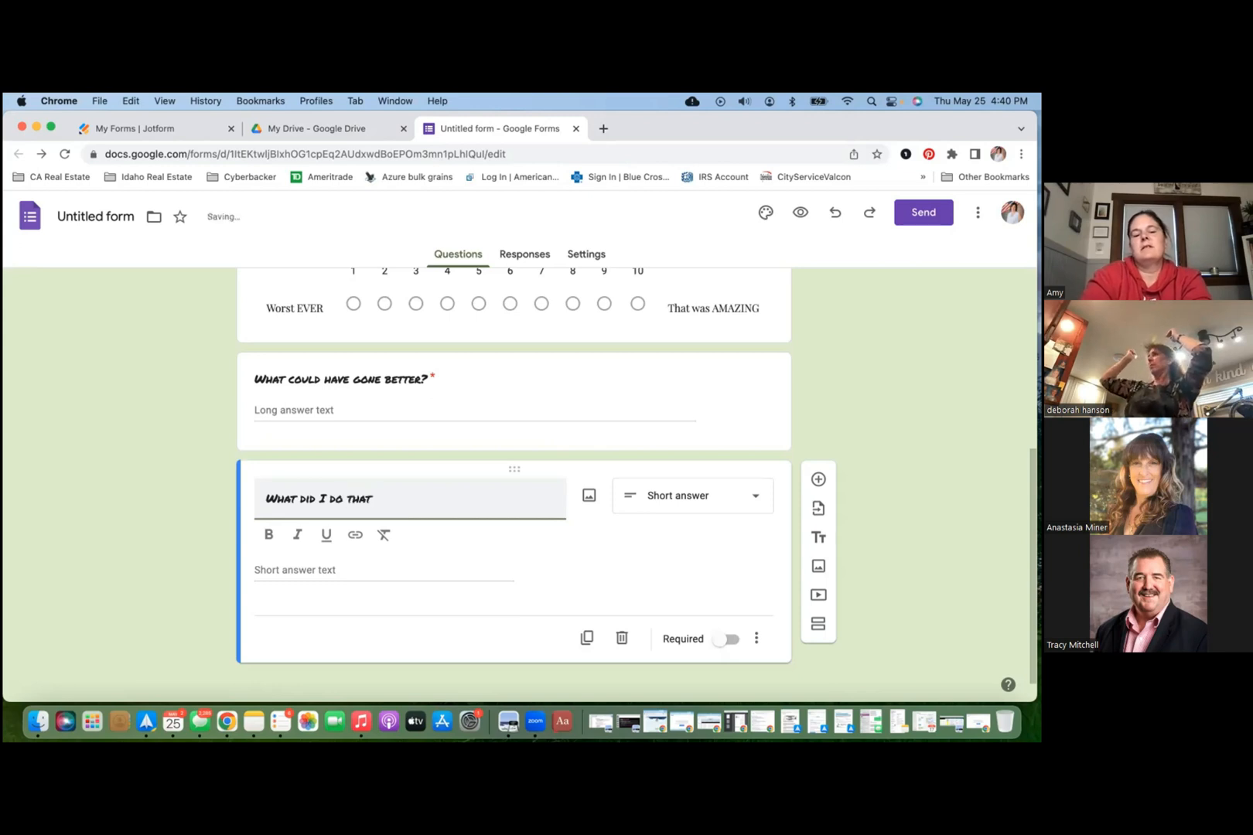
pyautogui.write(' made it ')
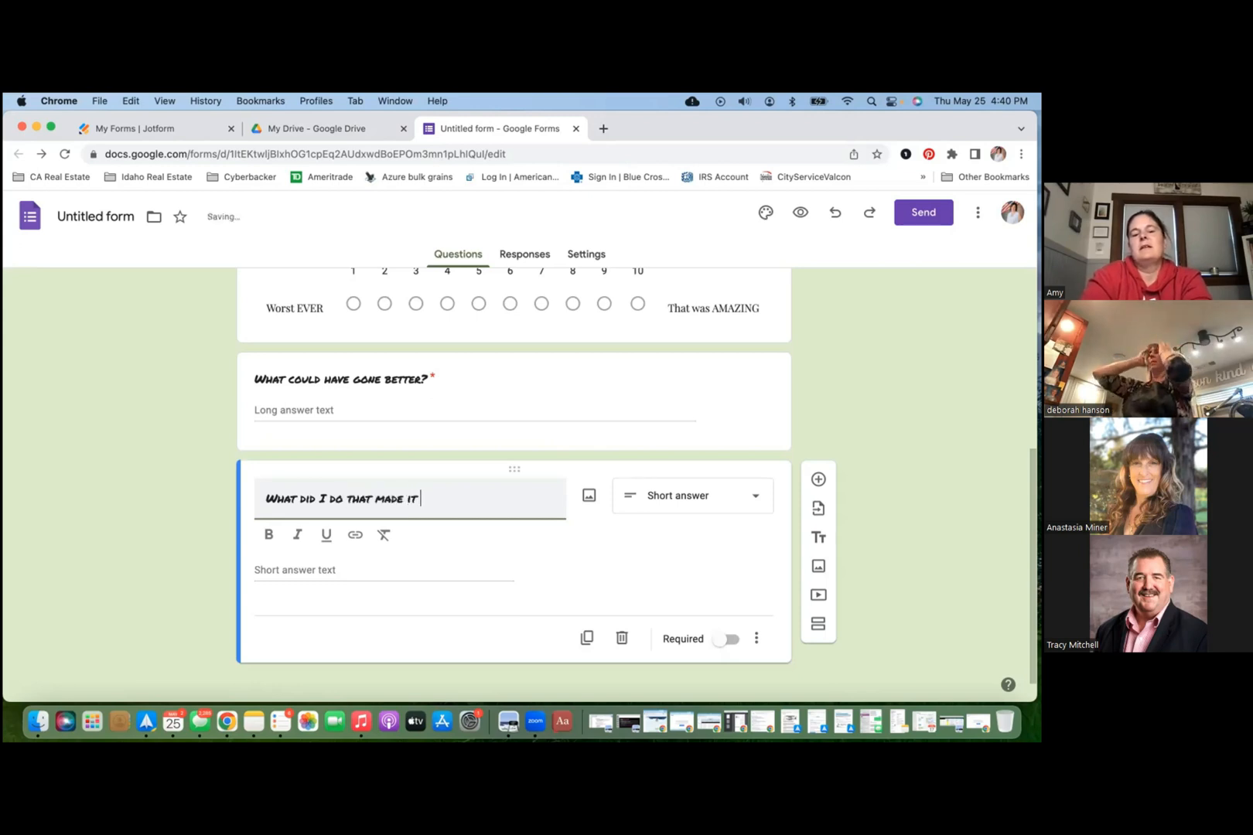
pyautogui.write('AMAZING ?')
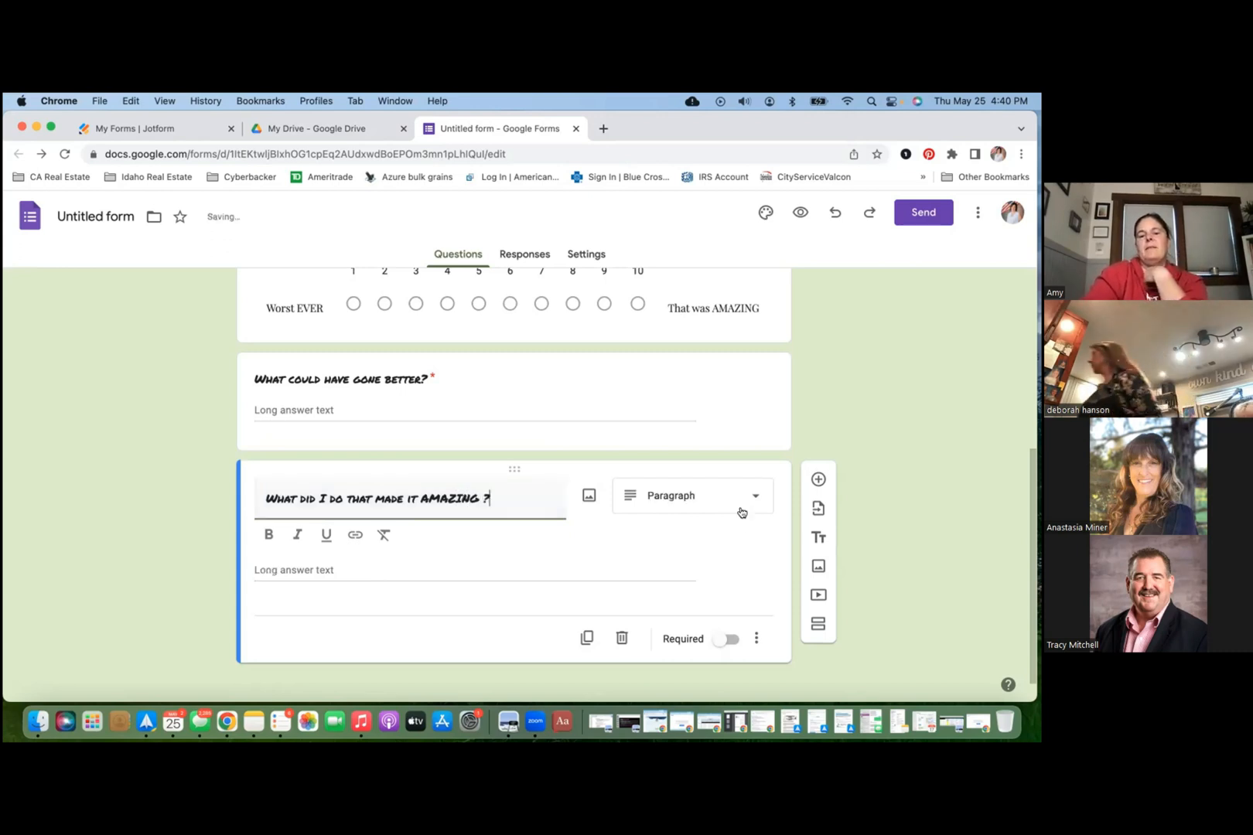
pyautogui.scroll(-1, 708, 587)
pyautogui.click(718, 629)
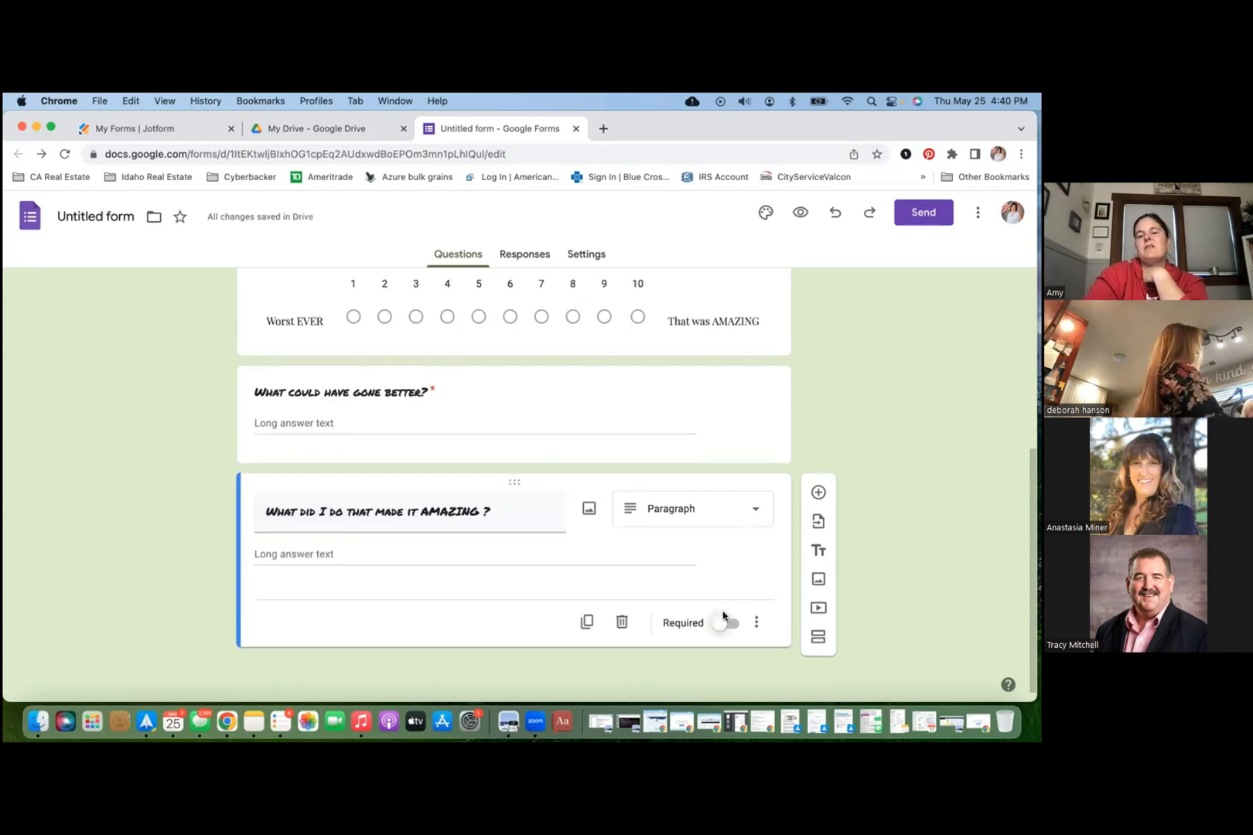
pyautogui.click(717, 624)
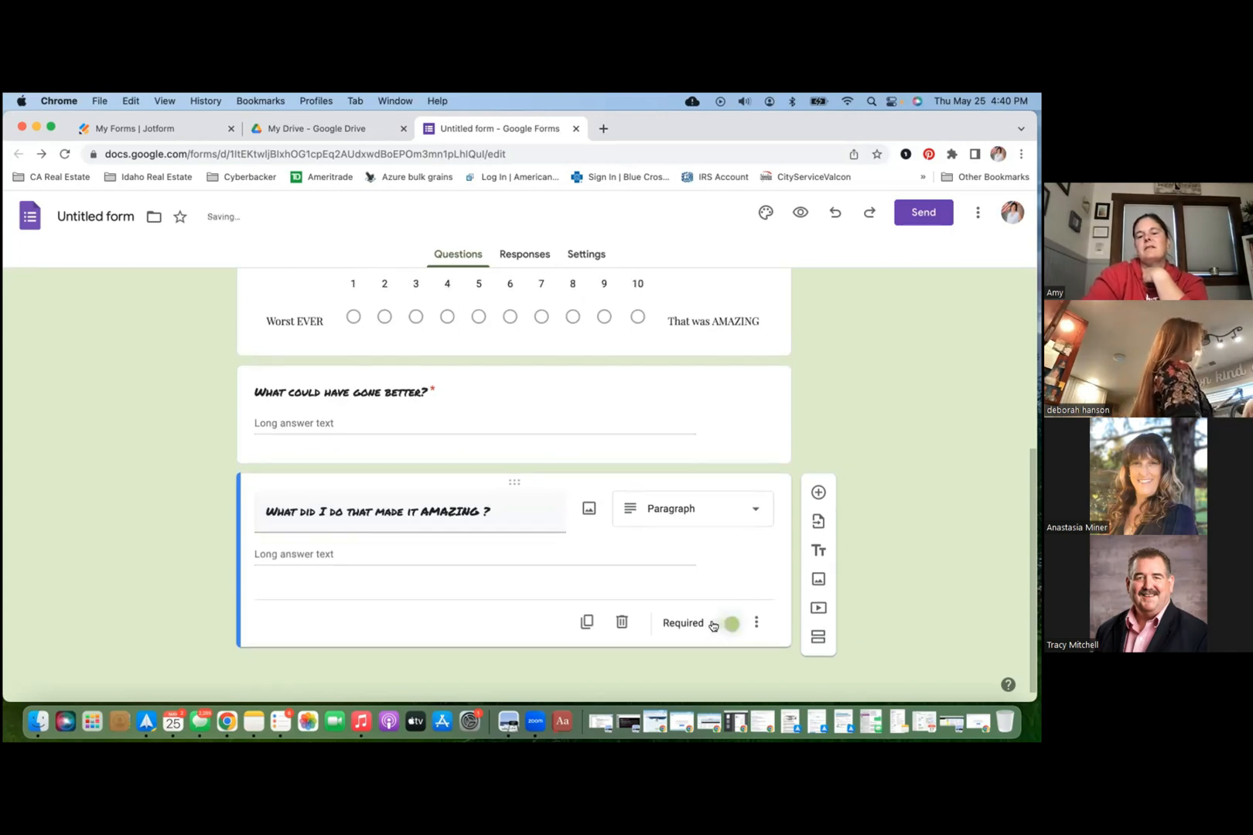
# Step: Add a Checkboxes question titled "What is your favorite Restaurant" at the end of the form
pyautogui.click(818, 493)
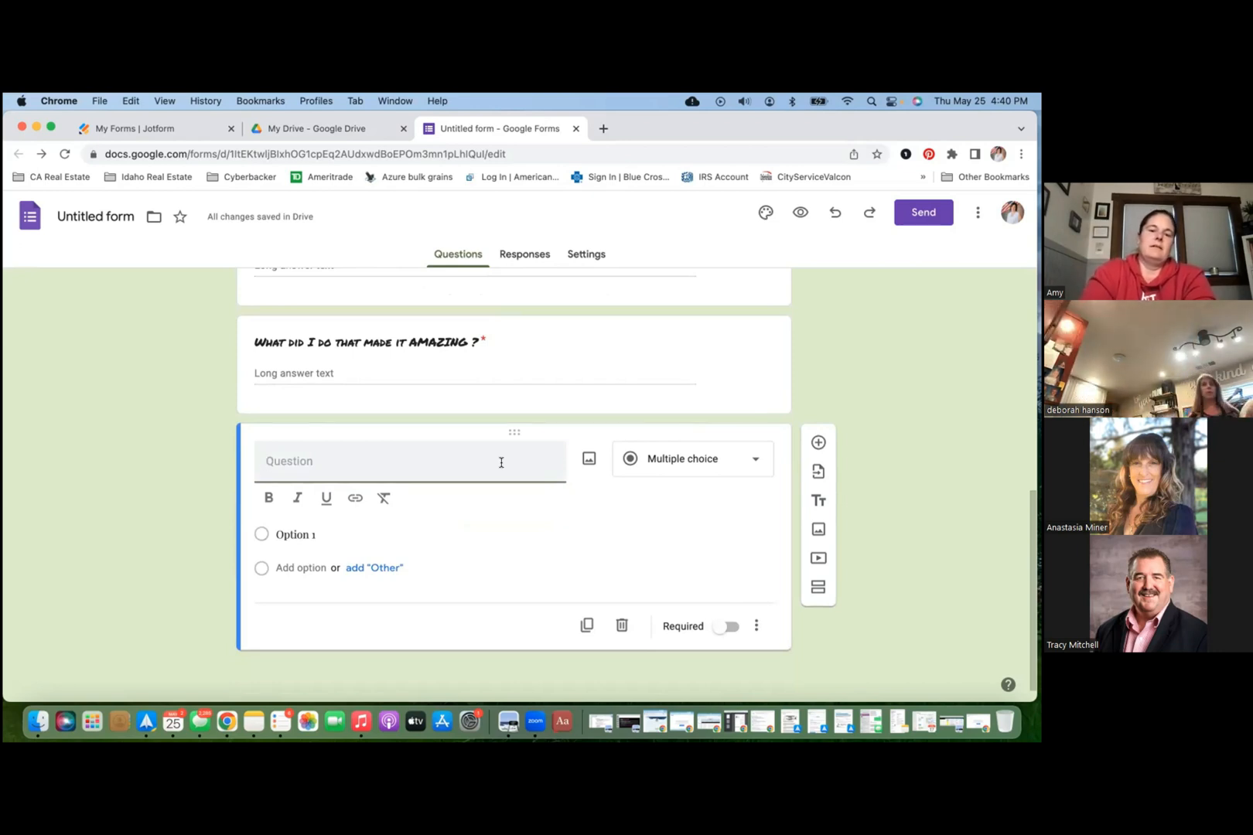
pyautogui.write('What is your fam')
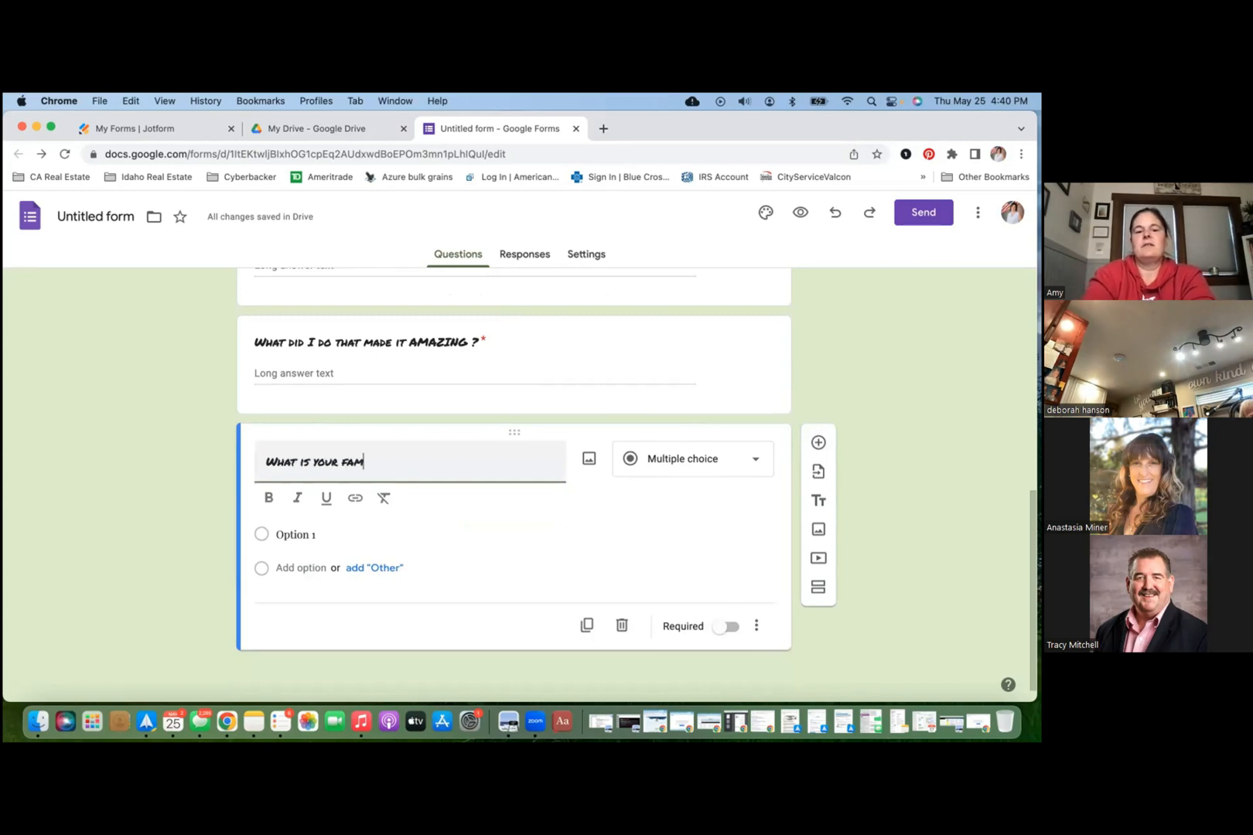
pyautogui.press('BackSpace')
pyautogui.write('vorie')
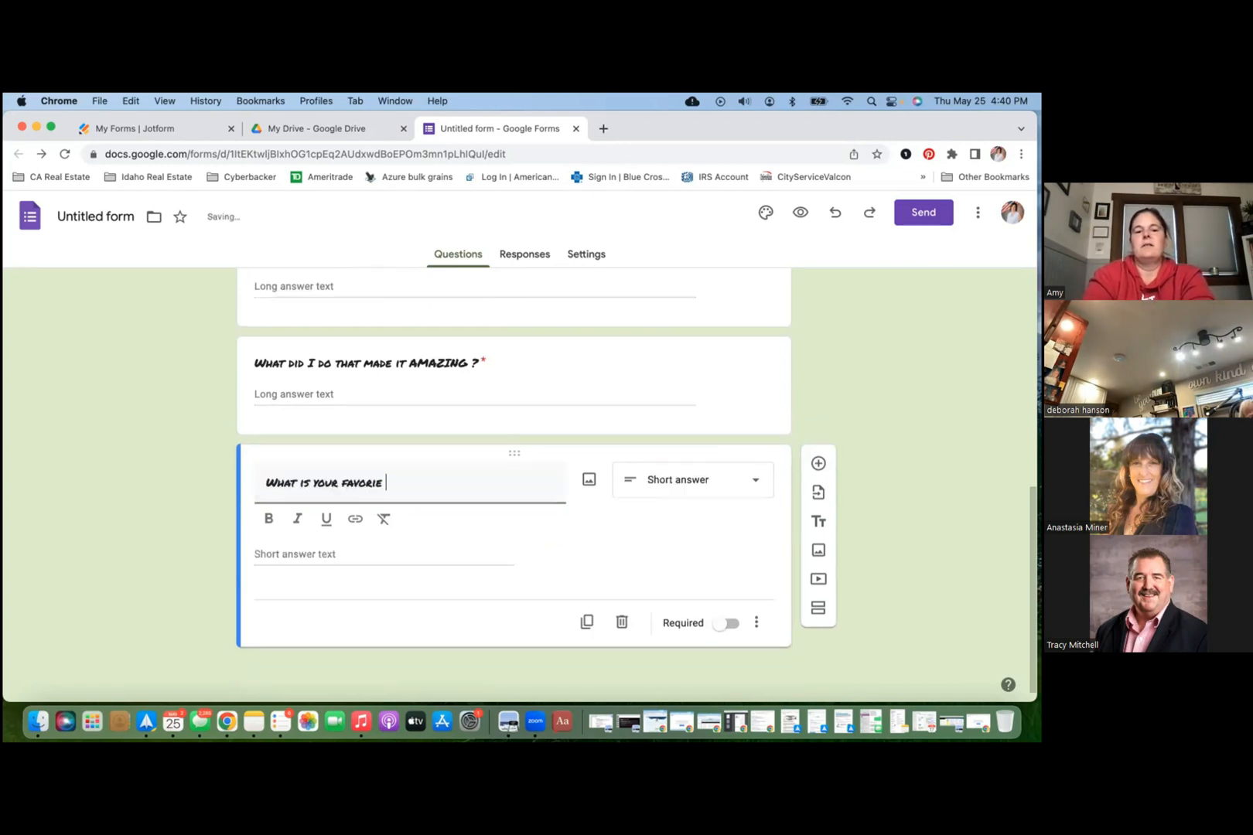
pyautogui.press('BackSpace')
pyautogui.press('BackSpace')
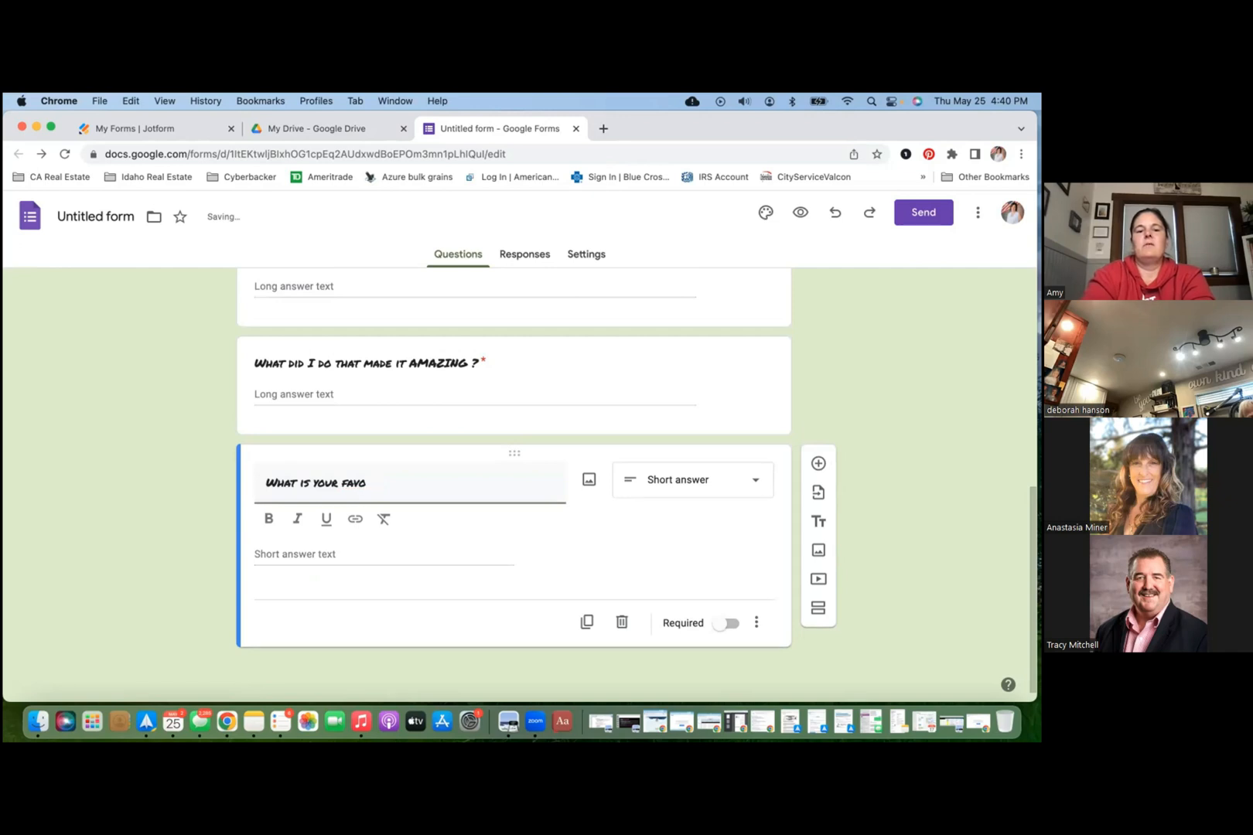
pyautogui.write('te Restaurant')
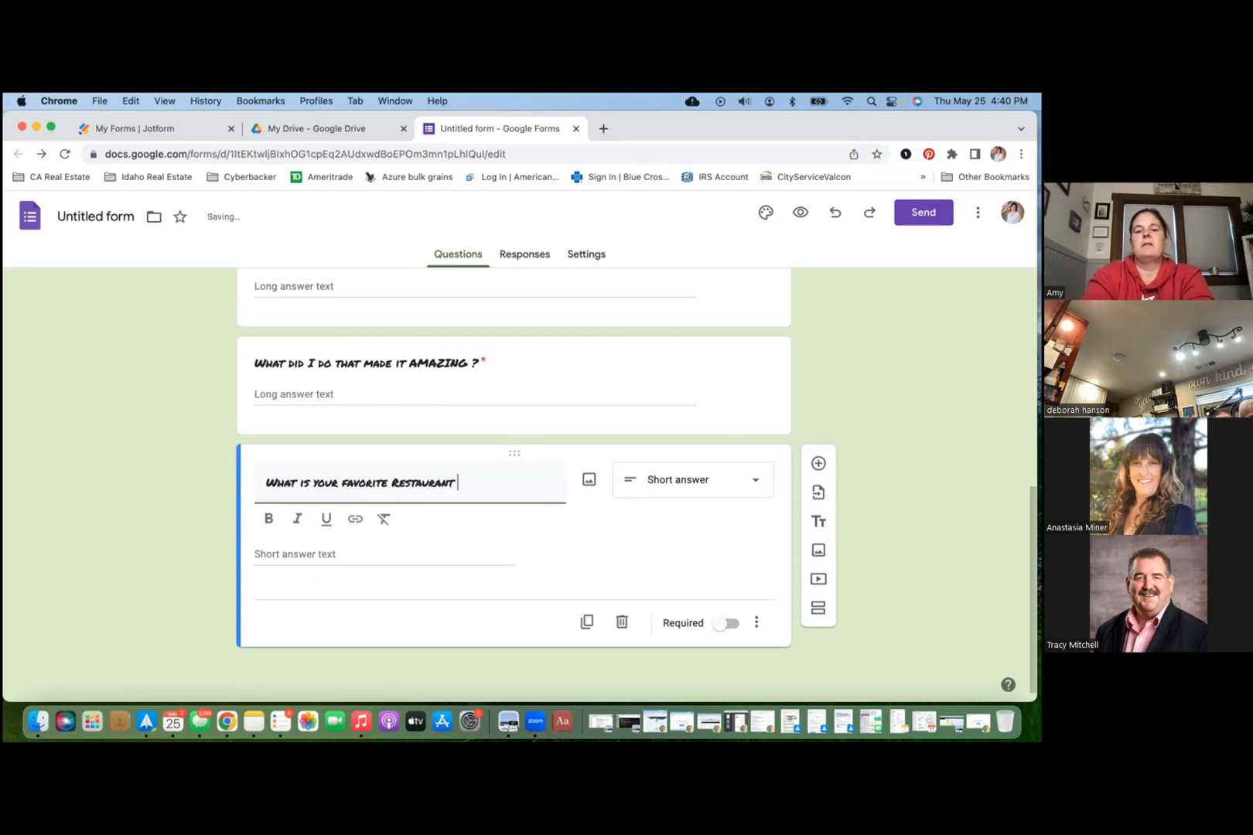
pyautogui.click(737, 478)
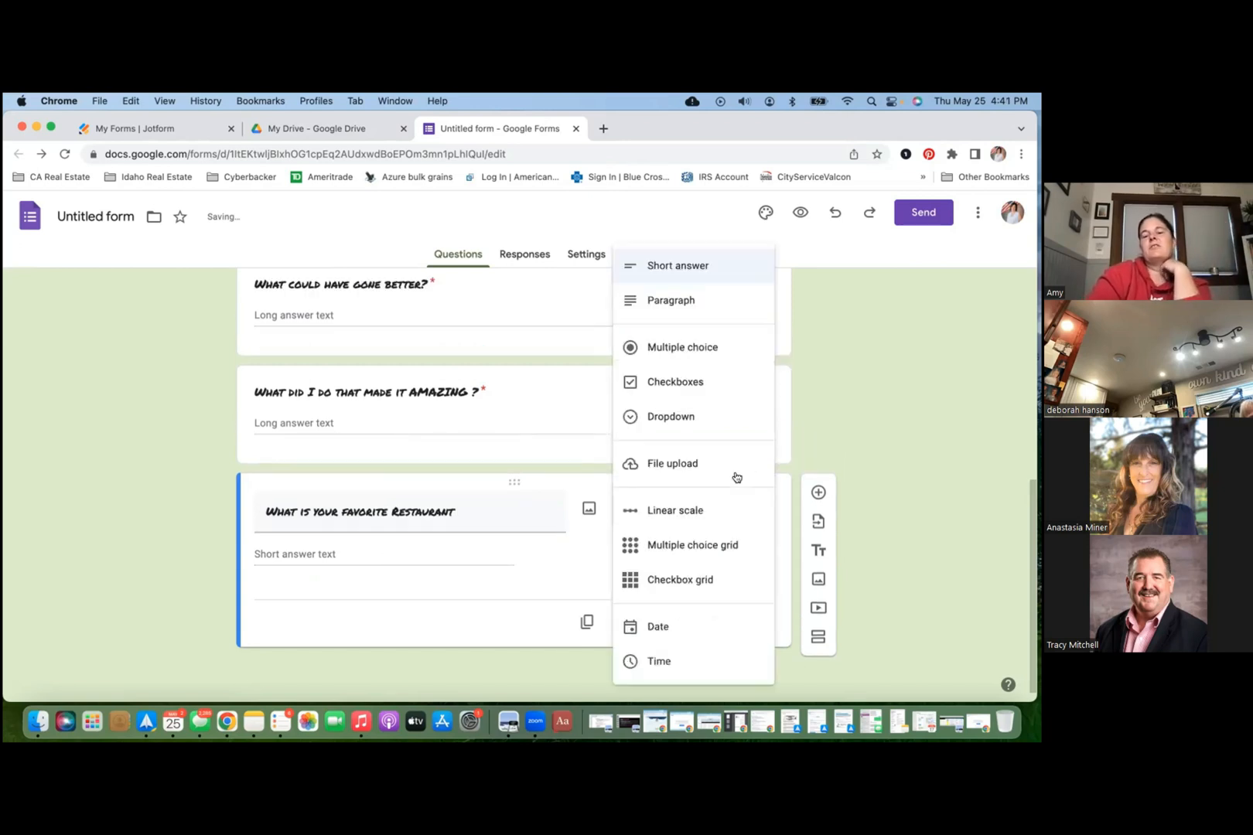
pyautogui.click(715, 382)
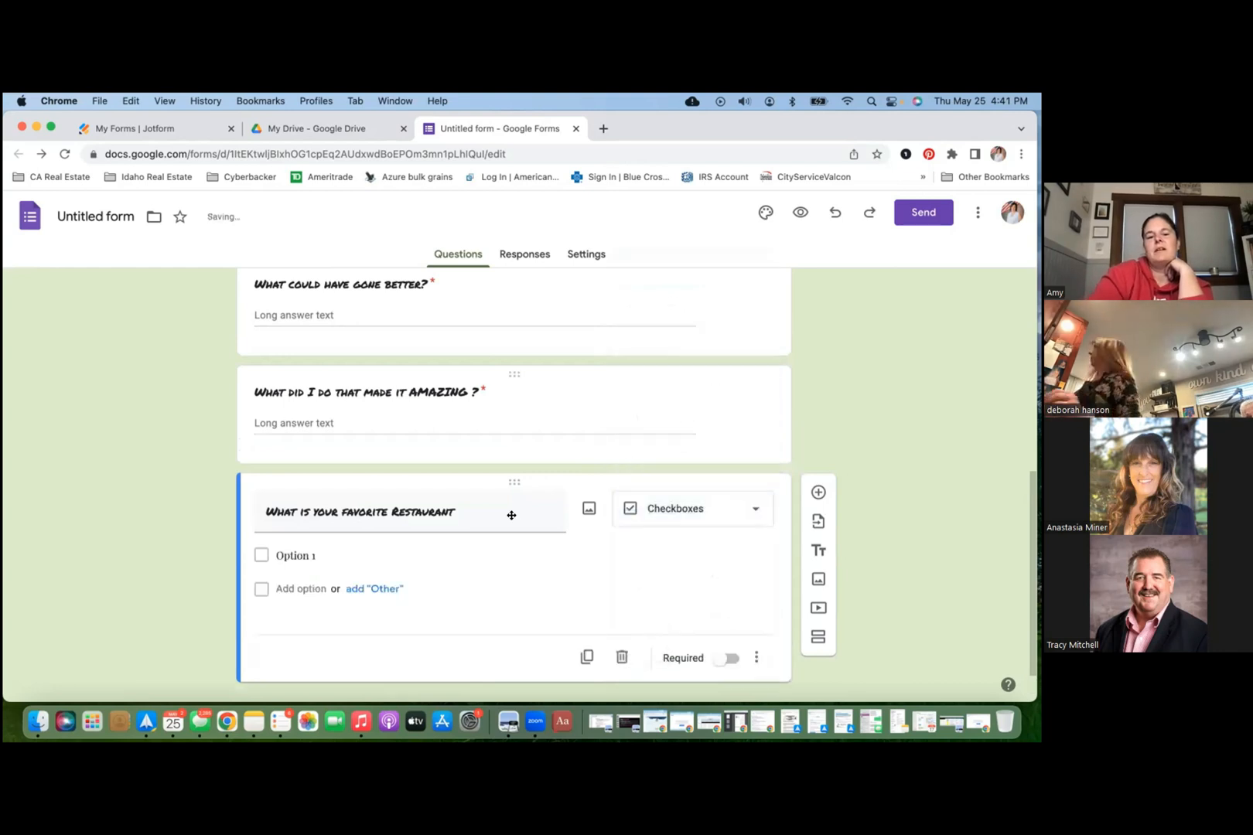
# Step: Enter BJ's, Chipotle, Buckhorn BBQ and McDonalds as the restaurant question's answer options
pyautogui.scroll(-1, 512, 516)
pyautogui.click(300, 521)
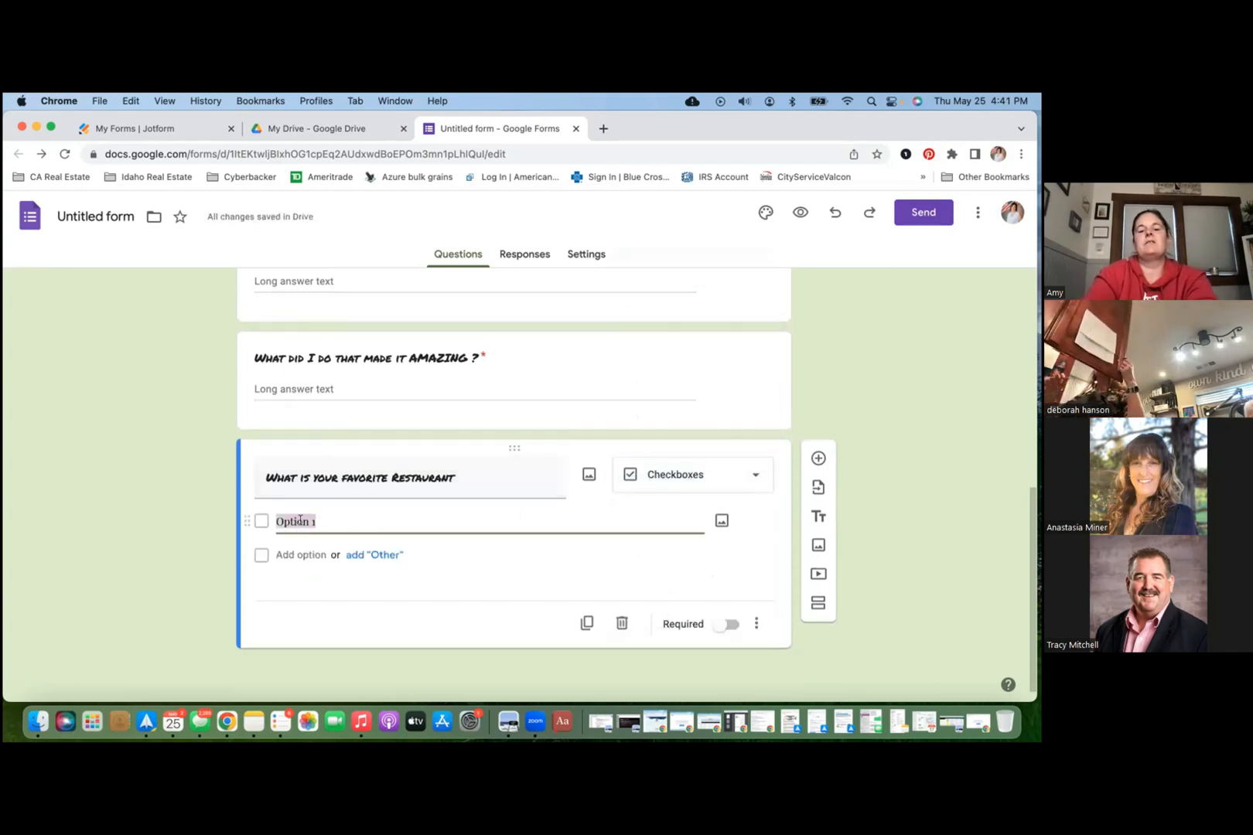
pyautogui.write("BJ's")
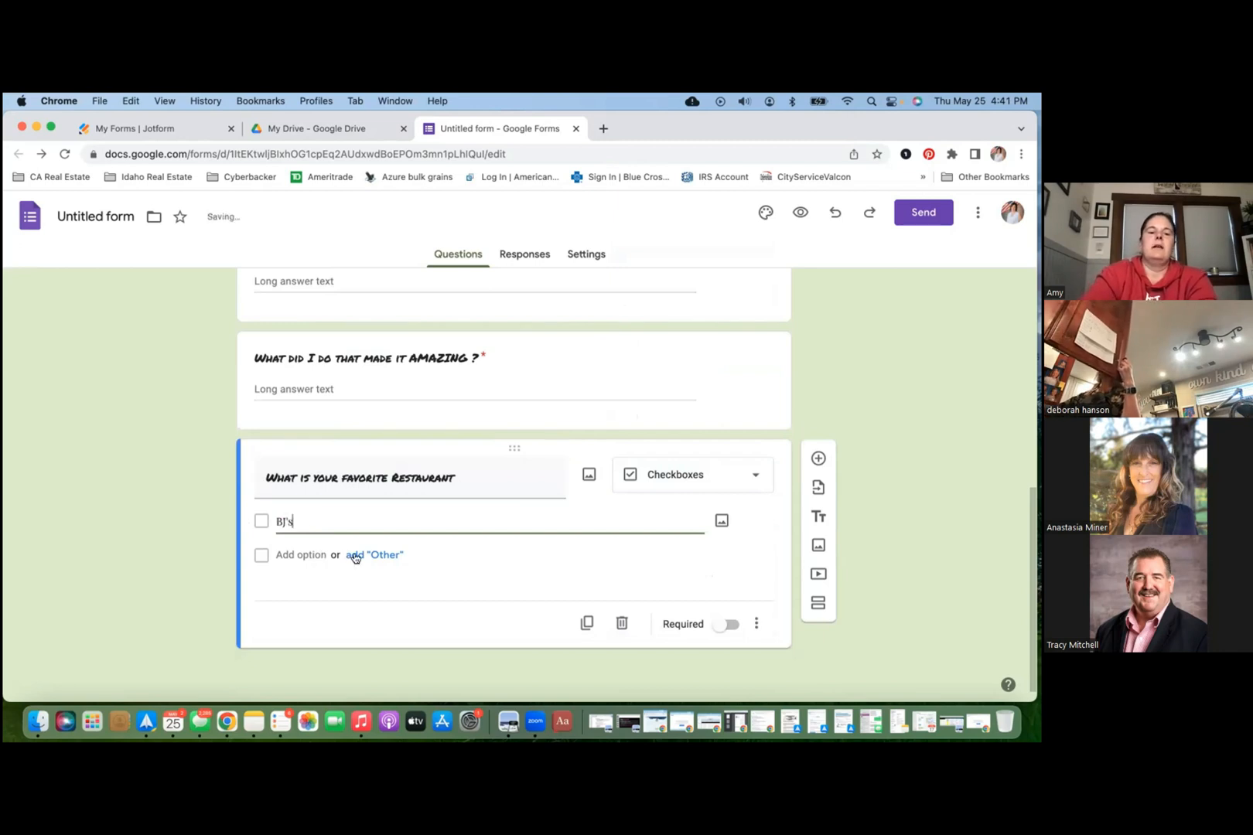
pyautogui.click(300, 552)
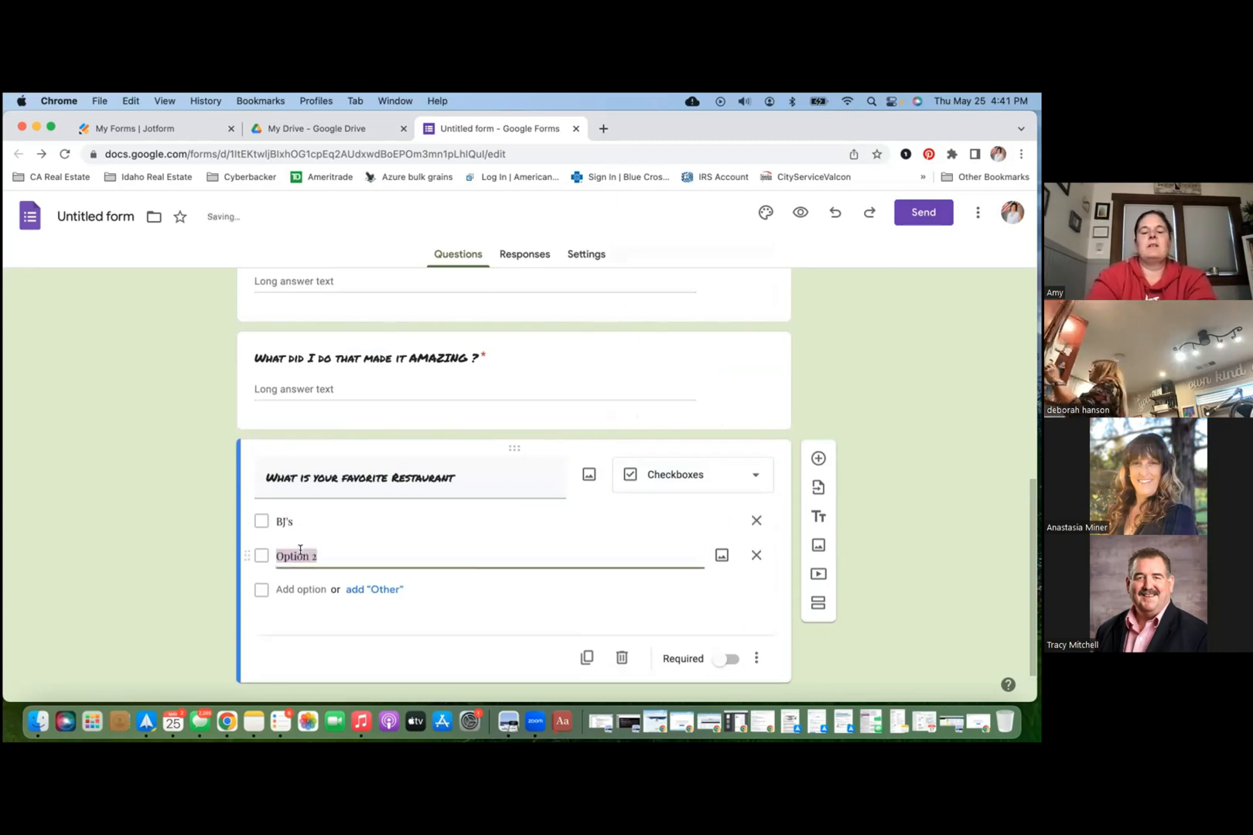
pyautogui.write('Chipotle')
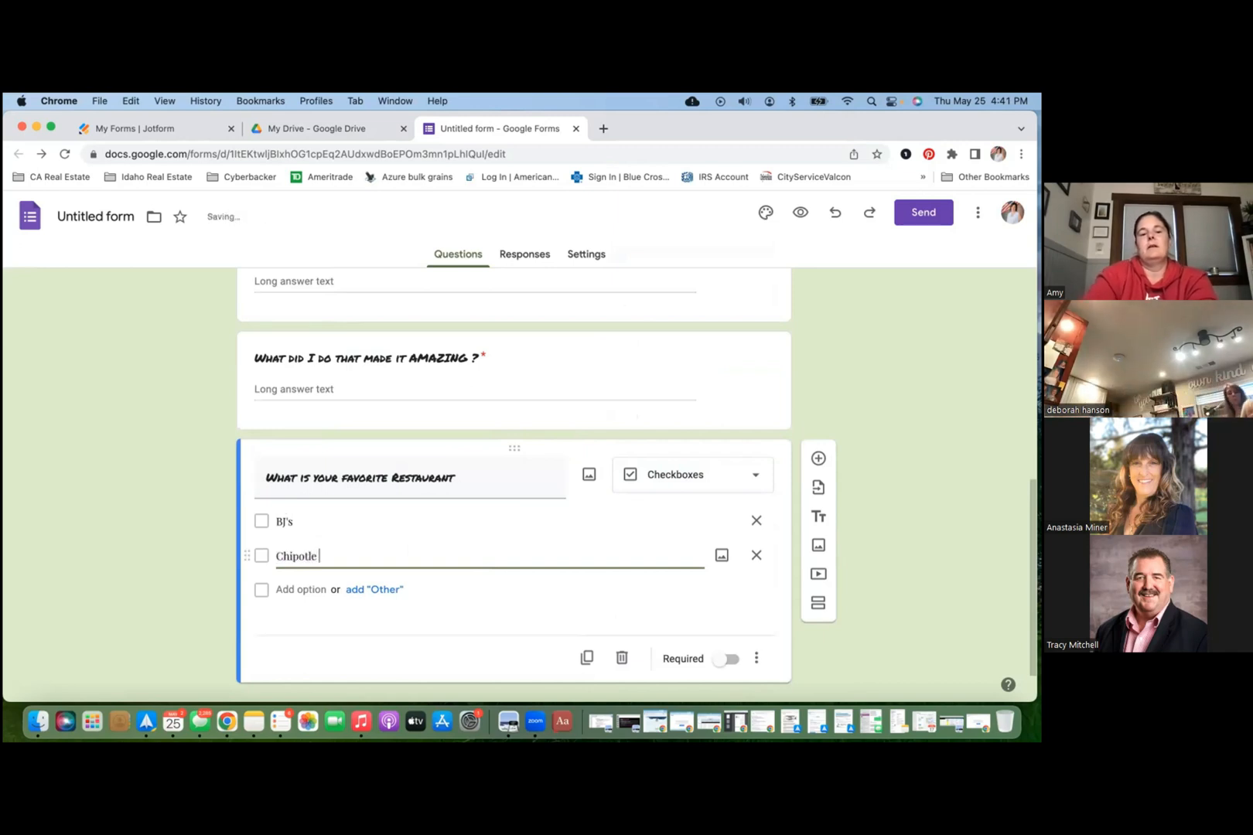
pyautogui.click(298, 588)
pyautogui.write('Buckhorn BBQ')
pyautogui.click(293, 621)
pyautogui.write('McDonalds')
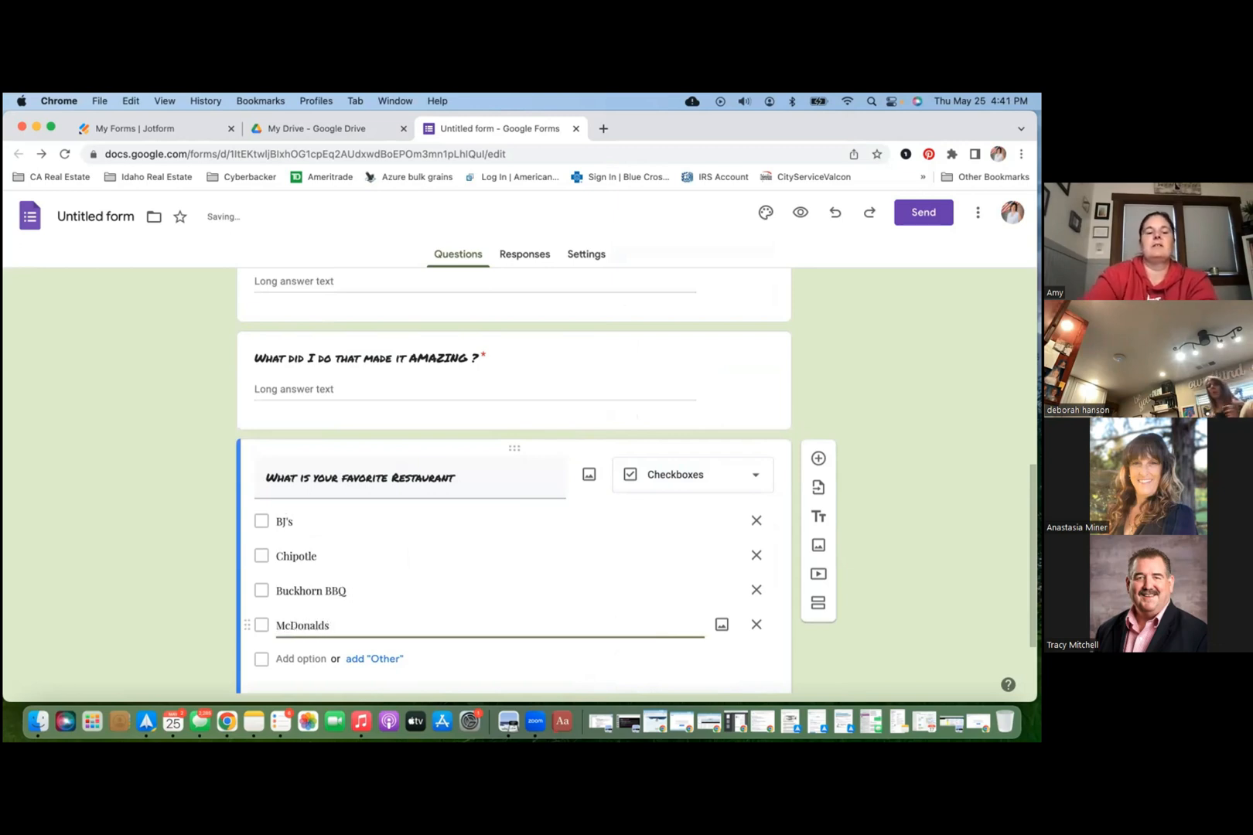
# Step: Add an "Other" choice to the restaurant question and make the question required
pyautogui.scroll(-2, 511, 464)
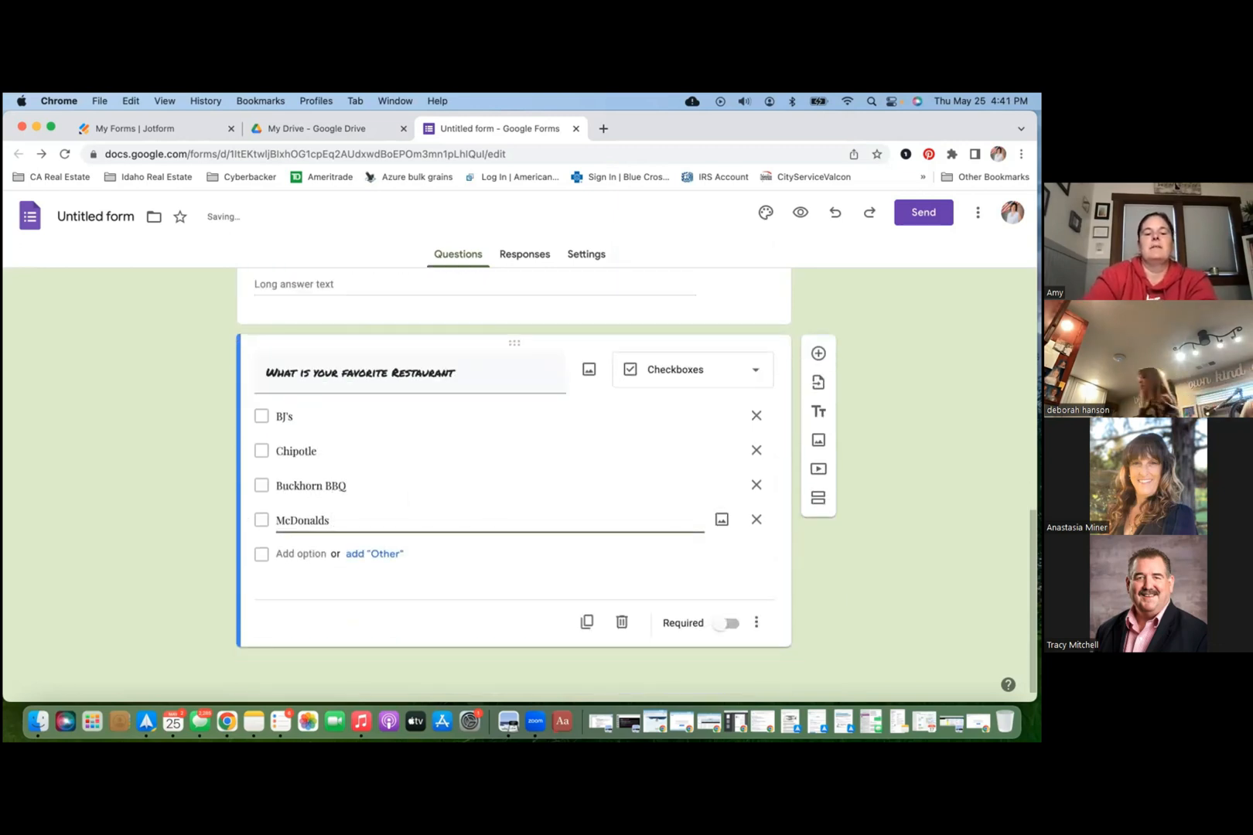
pyautogui.click(374, 554)
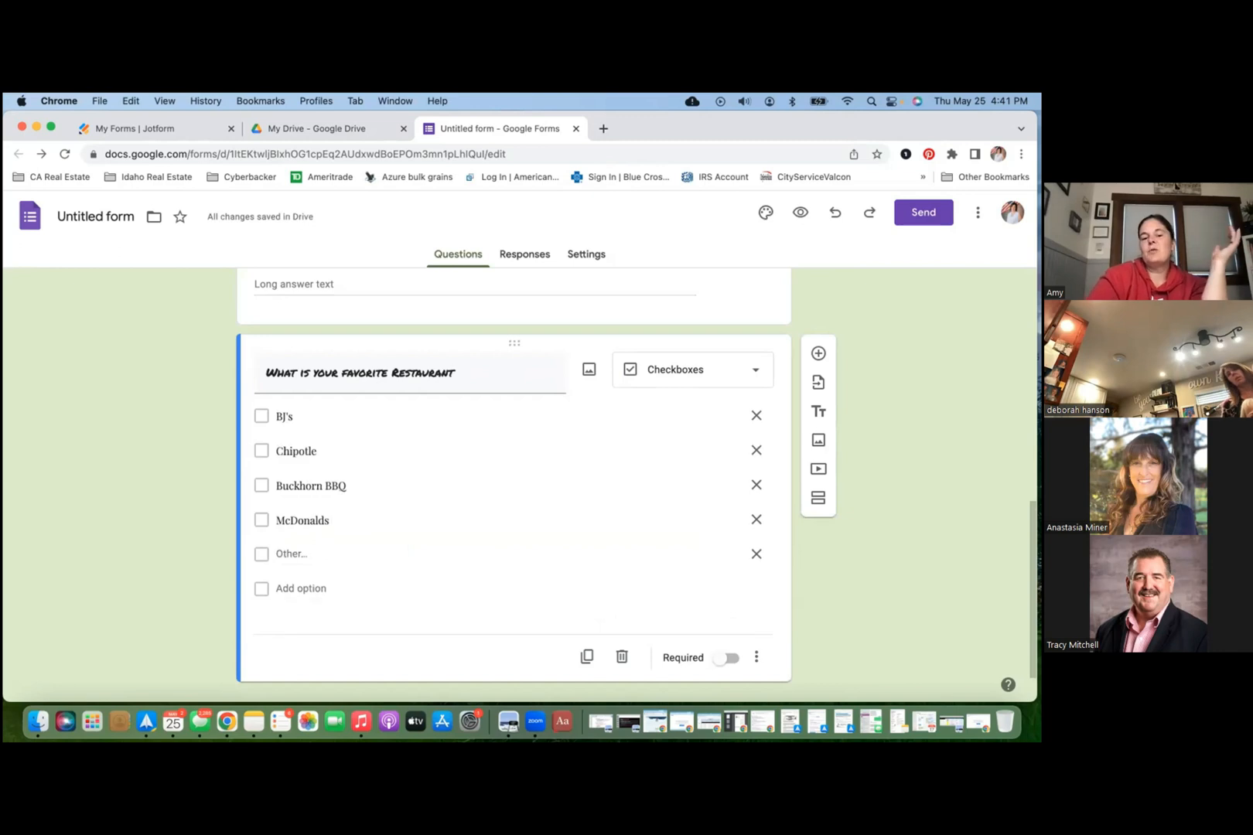
pyautogui.click(725, 657)
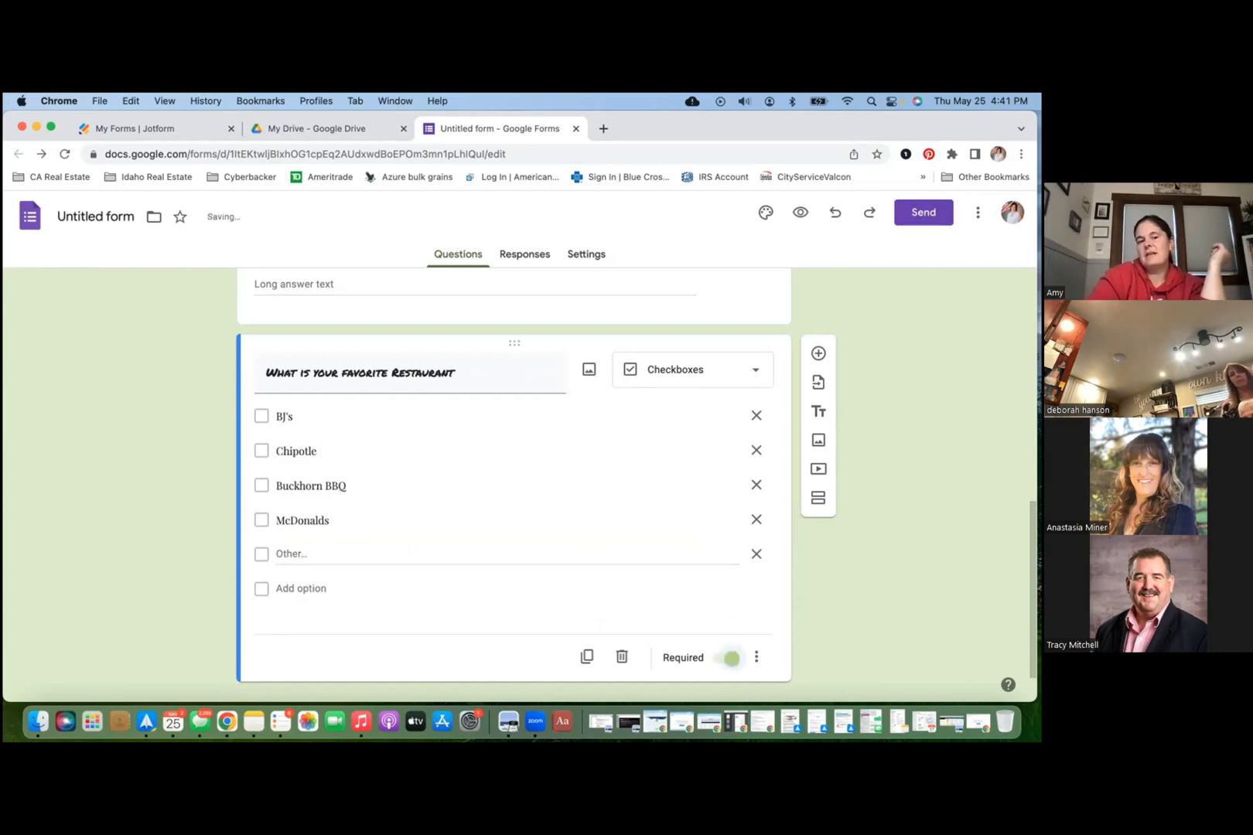
# Step: Review the form from header to restaurant question, and check the transaction question's additional options
pyautogui.scroll(-1, 503, 503)
pyautogui.scroll(10, 513, 479)
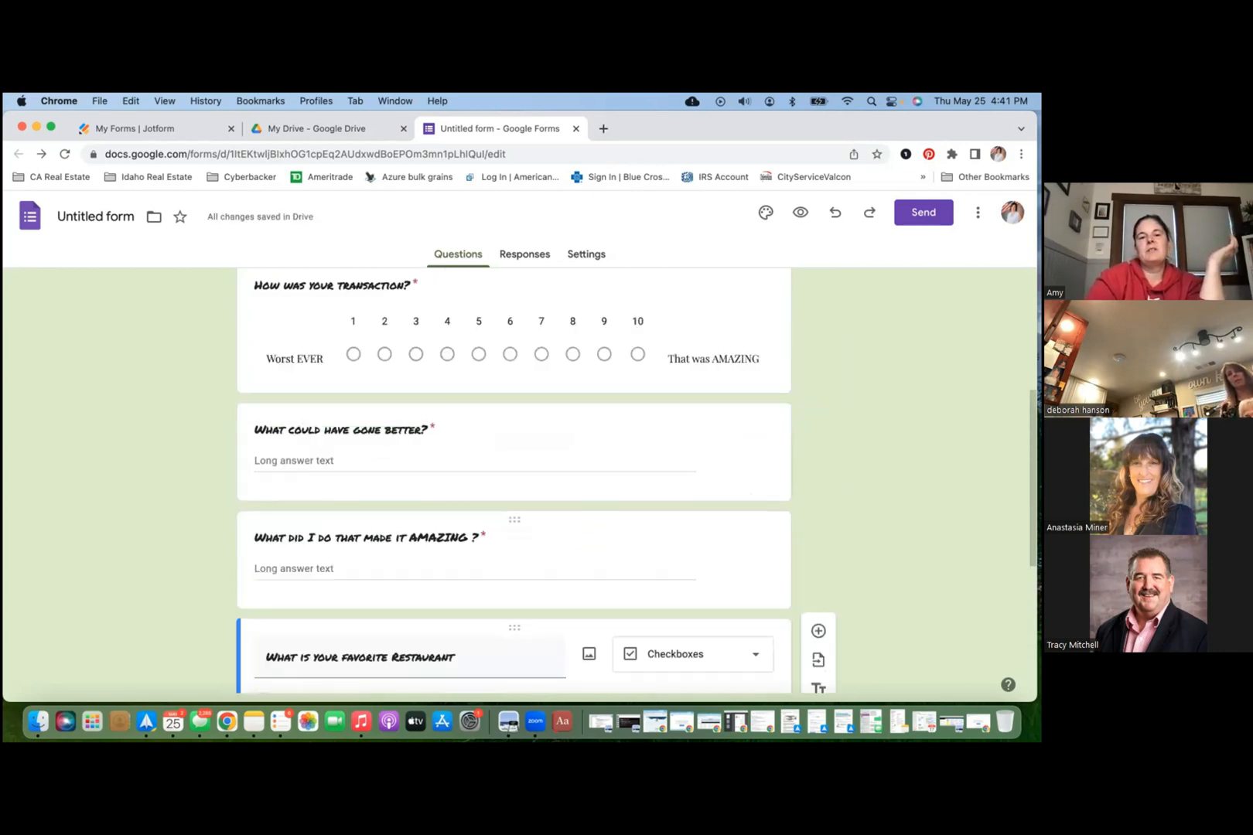
pyautogui.scroll(-2, 513, 480)
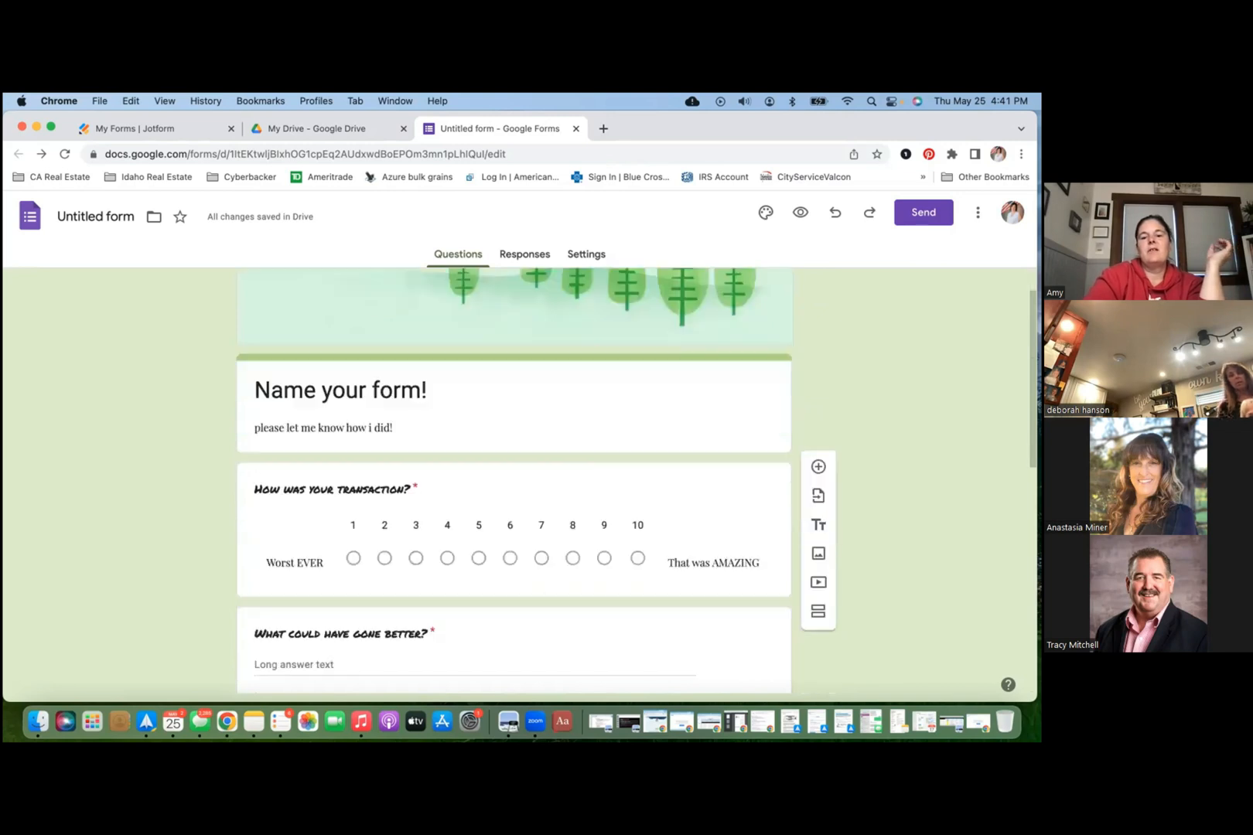
pyautogui.click(513, 479)
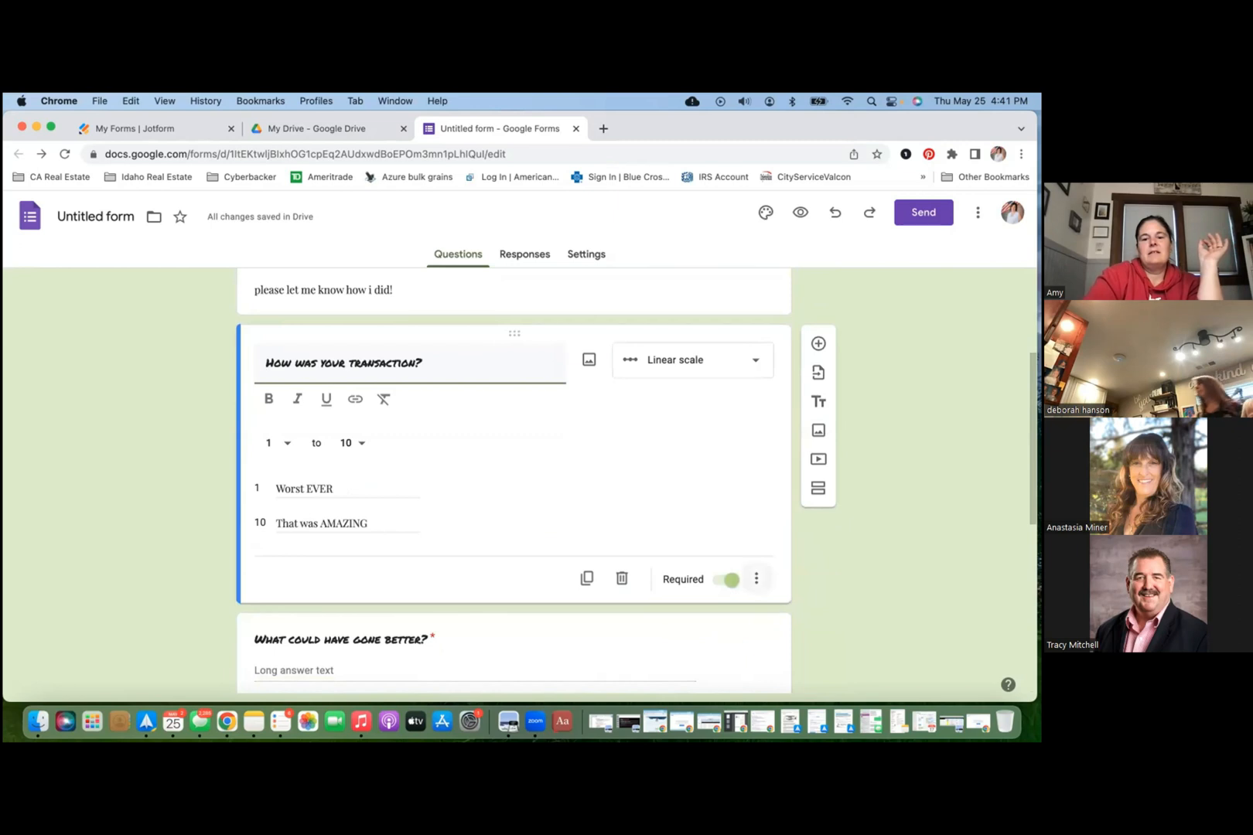
pyautogui.click(757, 580)
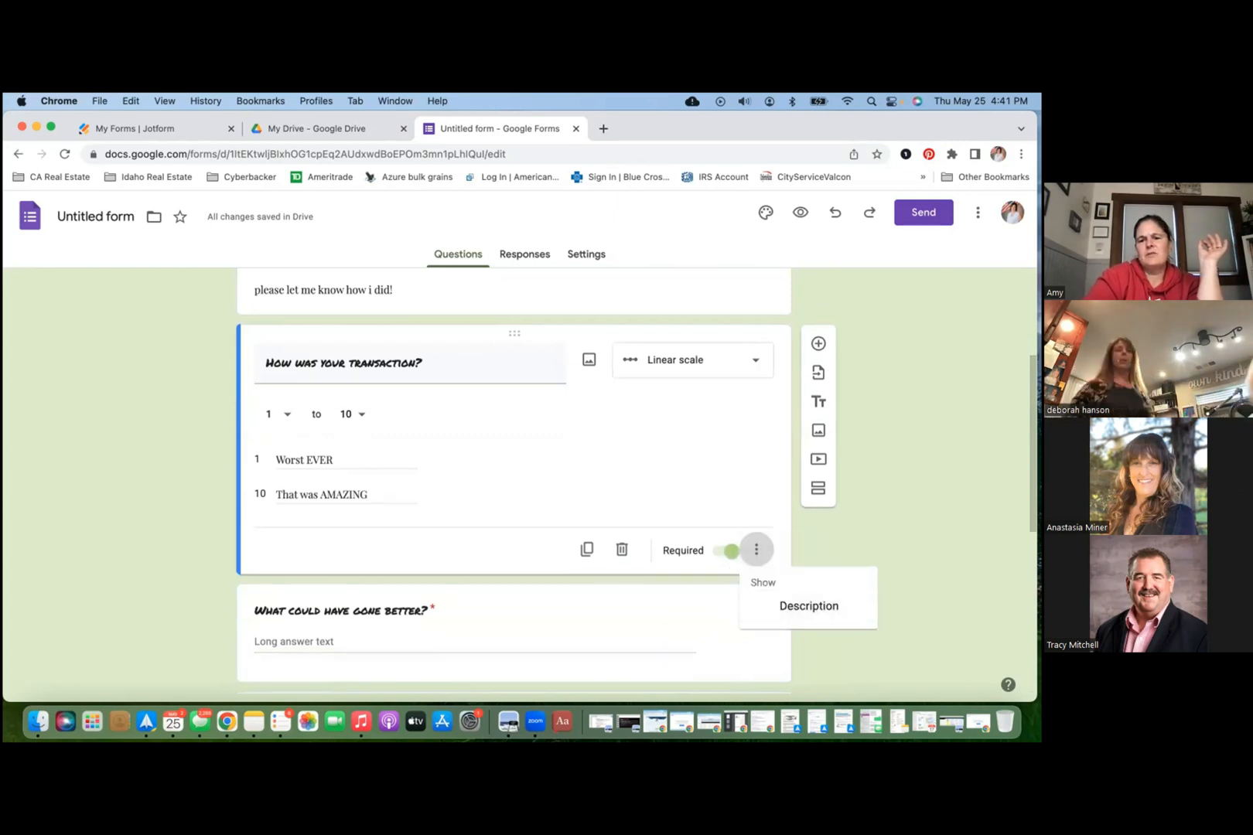
pyautogui.click(757, 550)
pyautogui.click(757, 550)
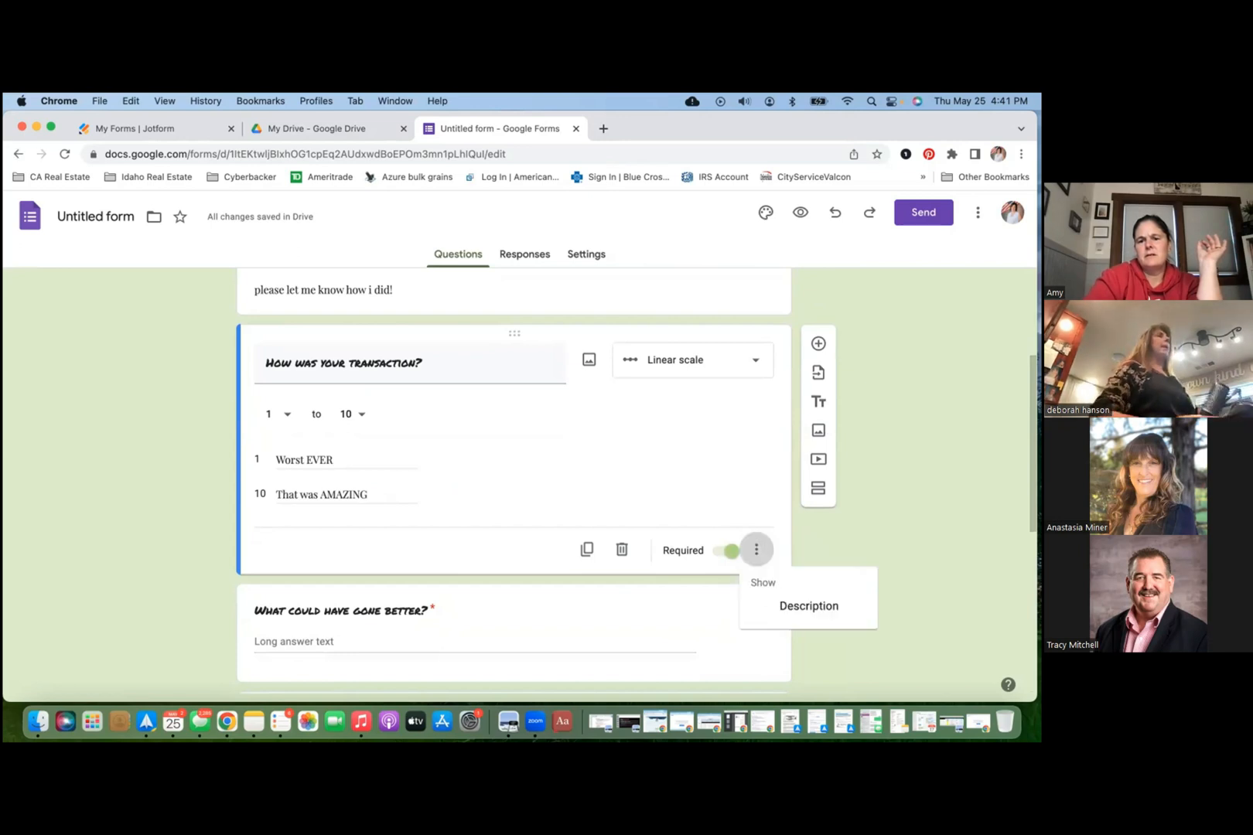
pyautogui.click(757, 550)
pyautogui.scroll(3, 514, 480)
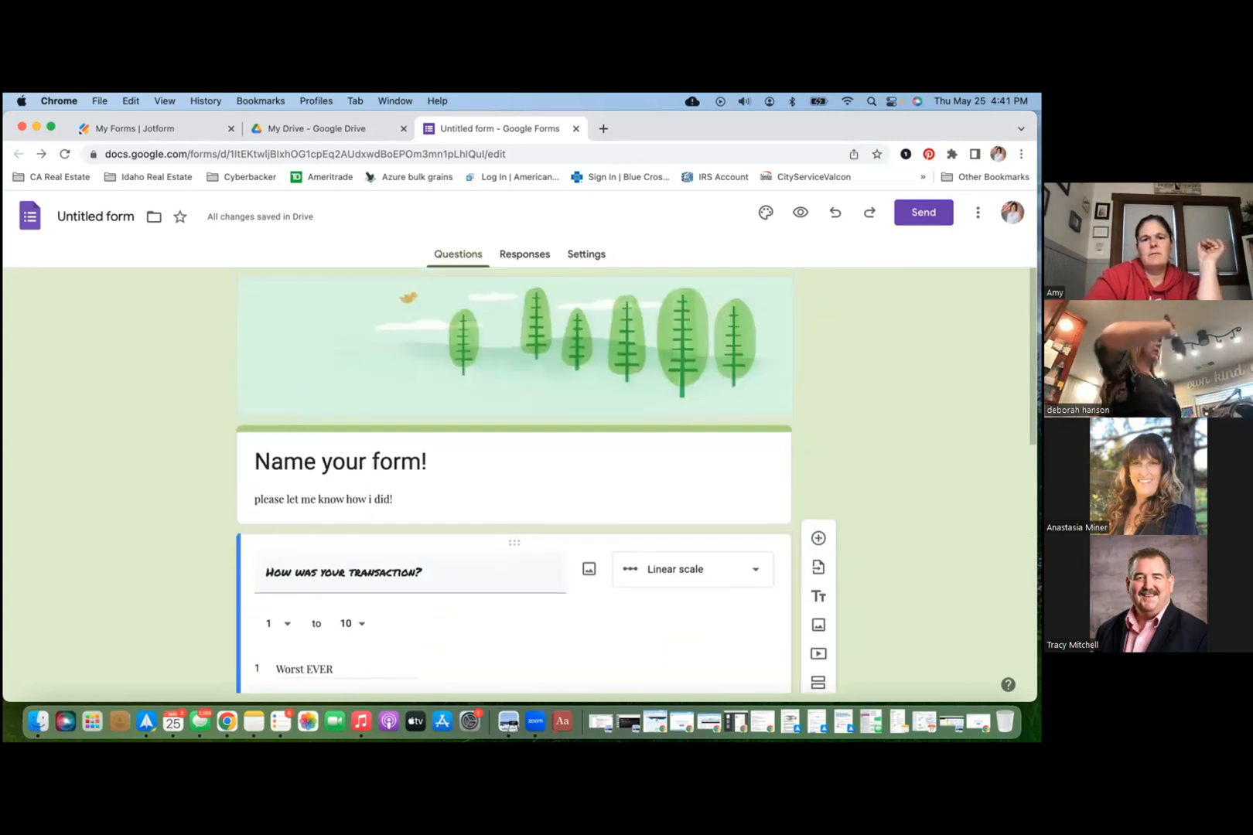
pyautogui.scroll(-10, 515, 479)
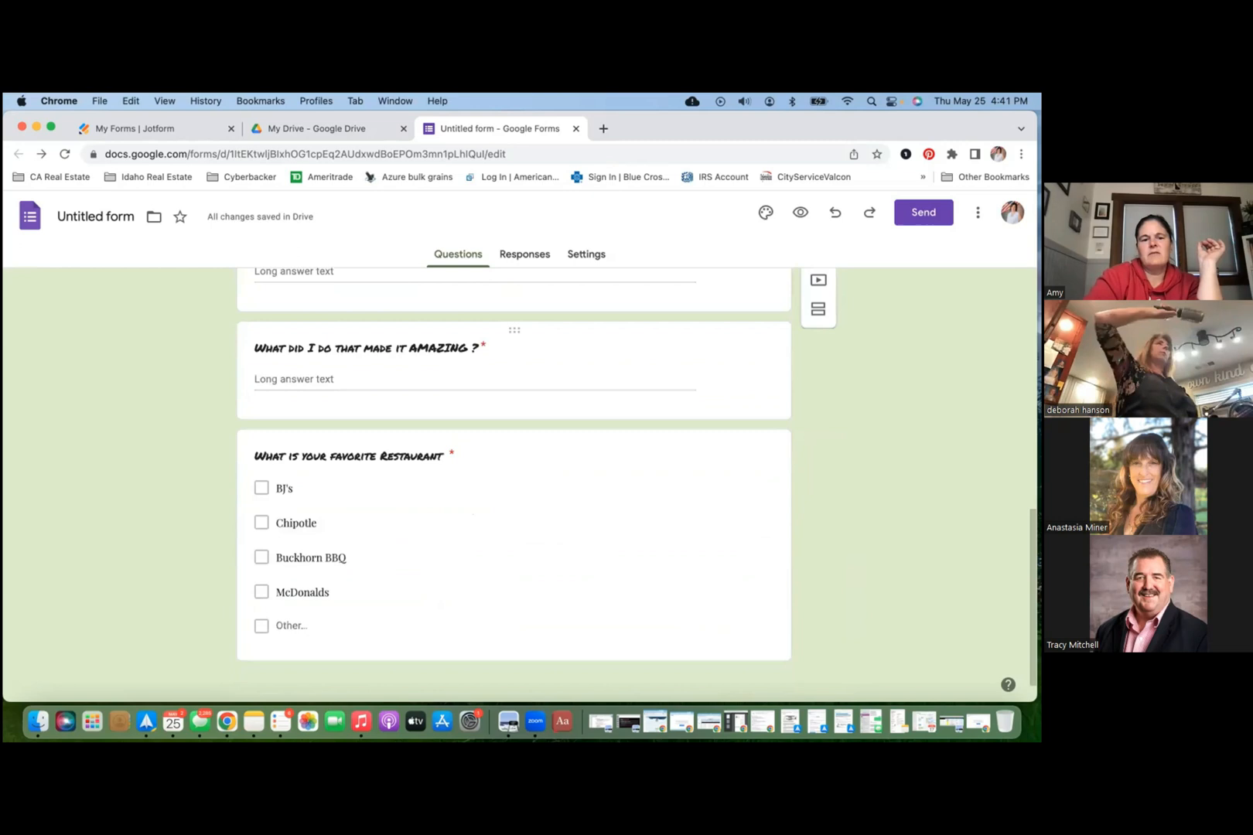
pyautogui.scroll(8, 514, 480)
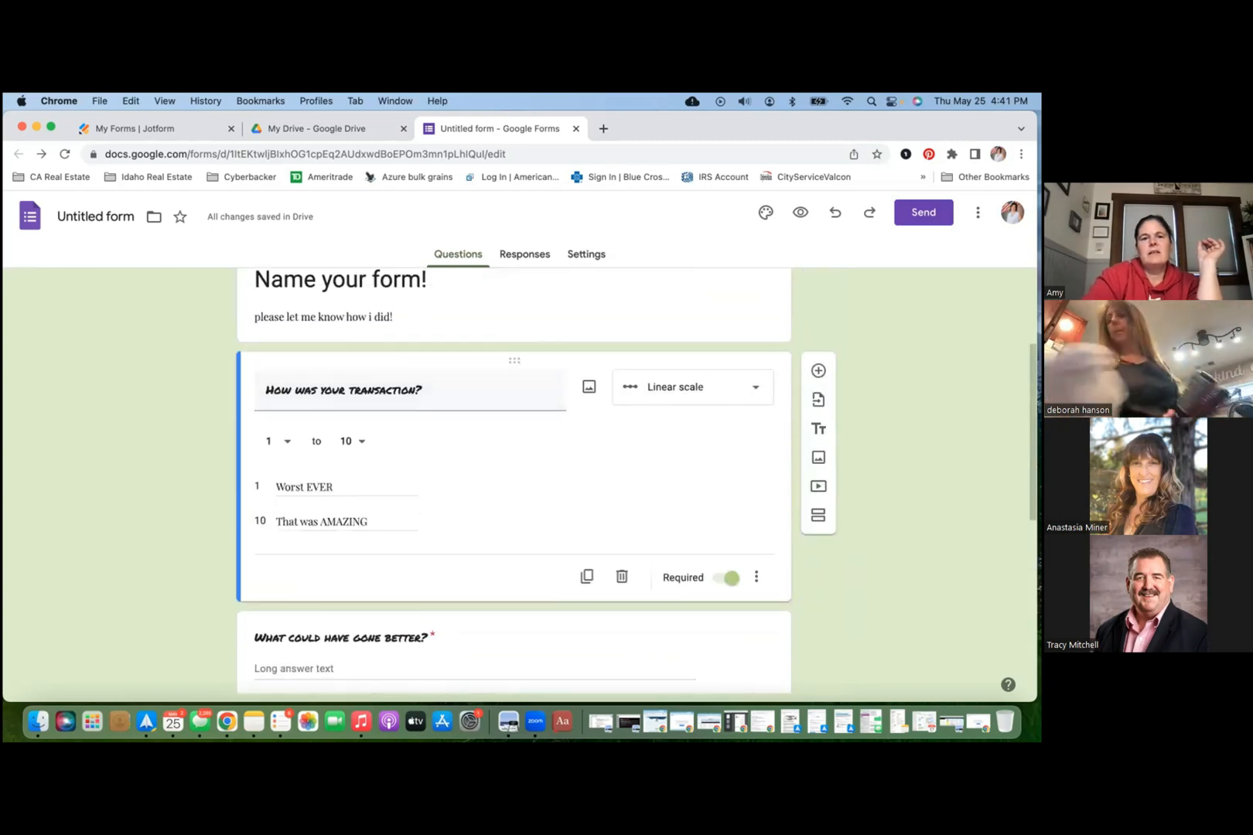
# Step: Look at the form's responses page and examine its quiz, response, presentation and default settings
pyautogui.click(524, 254)
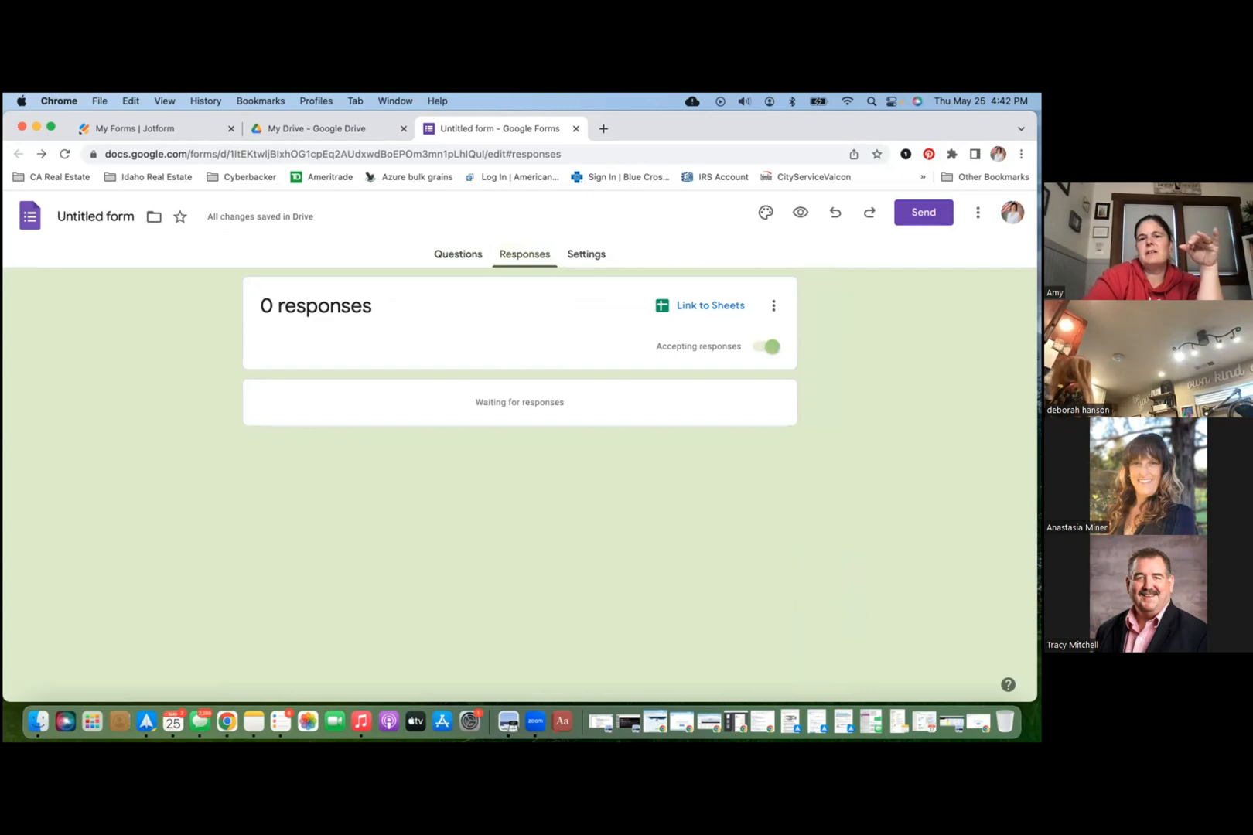
pyautogui.click(586, 253)
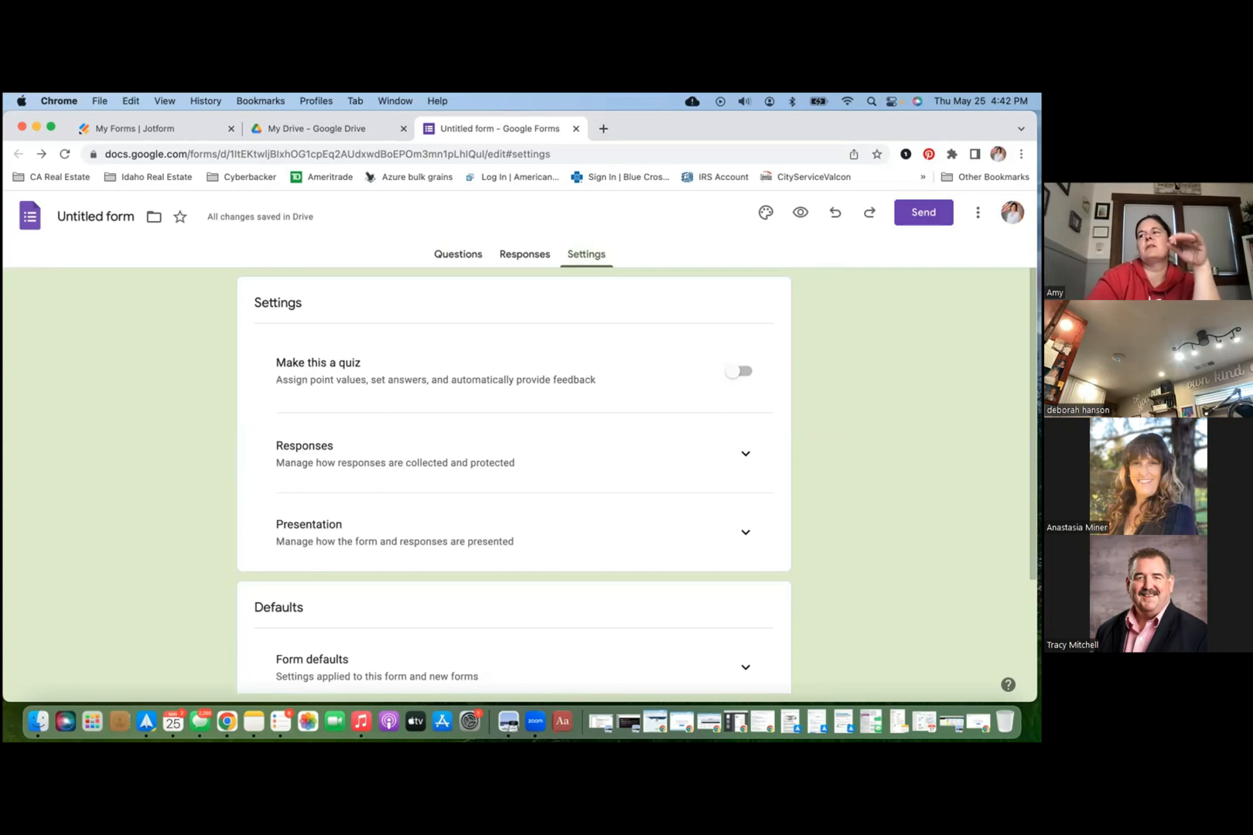
pyautogui.scroll(-2, 514, 480)
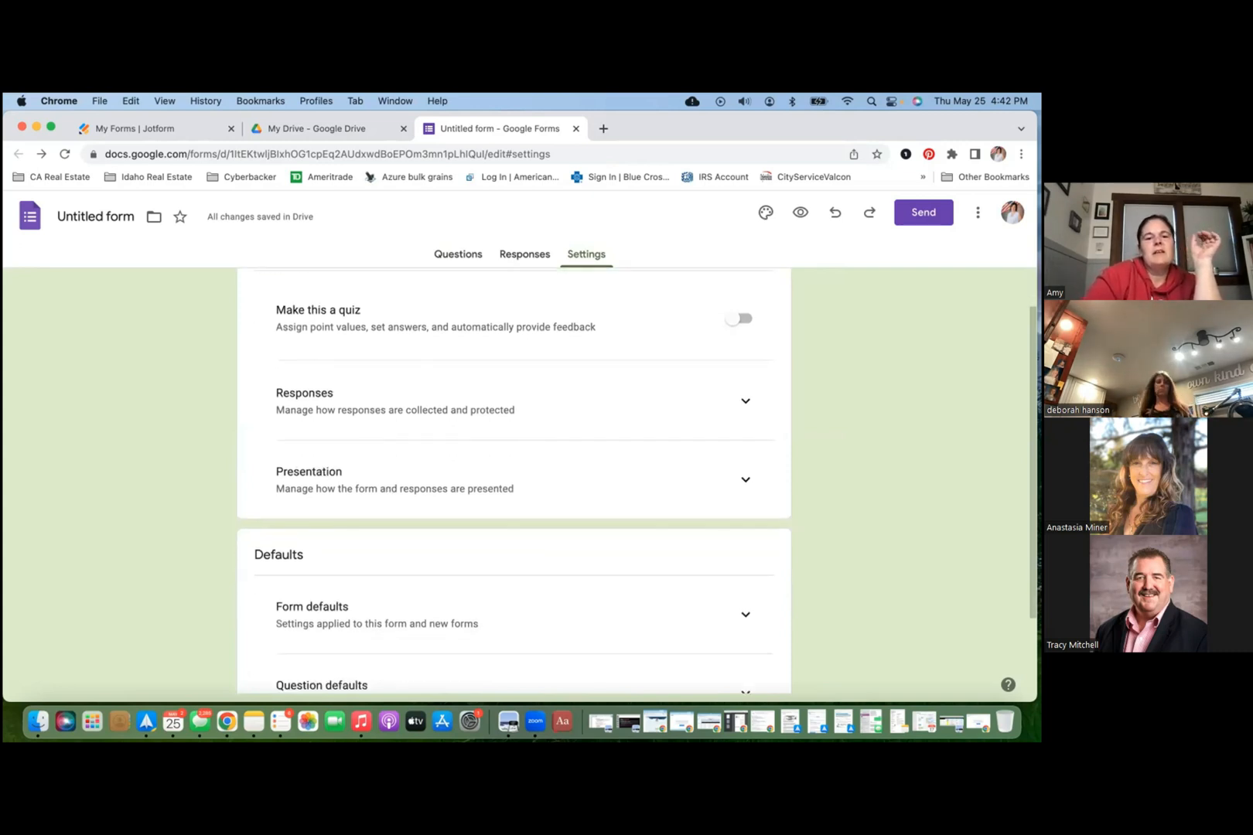
# Step: Set the form to collect verified email addresses and send responders a copy of their response when requested
pyautogui.click(745, 401)
pyautogui.scroll(-1, 513, 480)
pyautogui.click(688, 420)
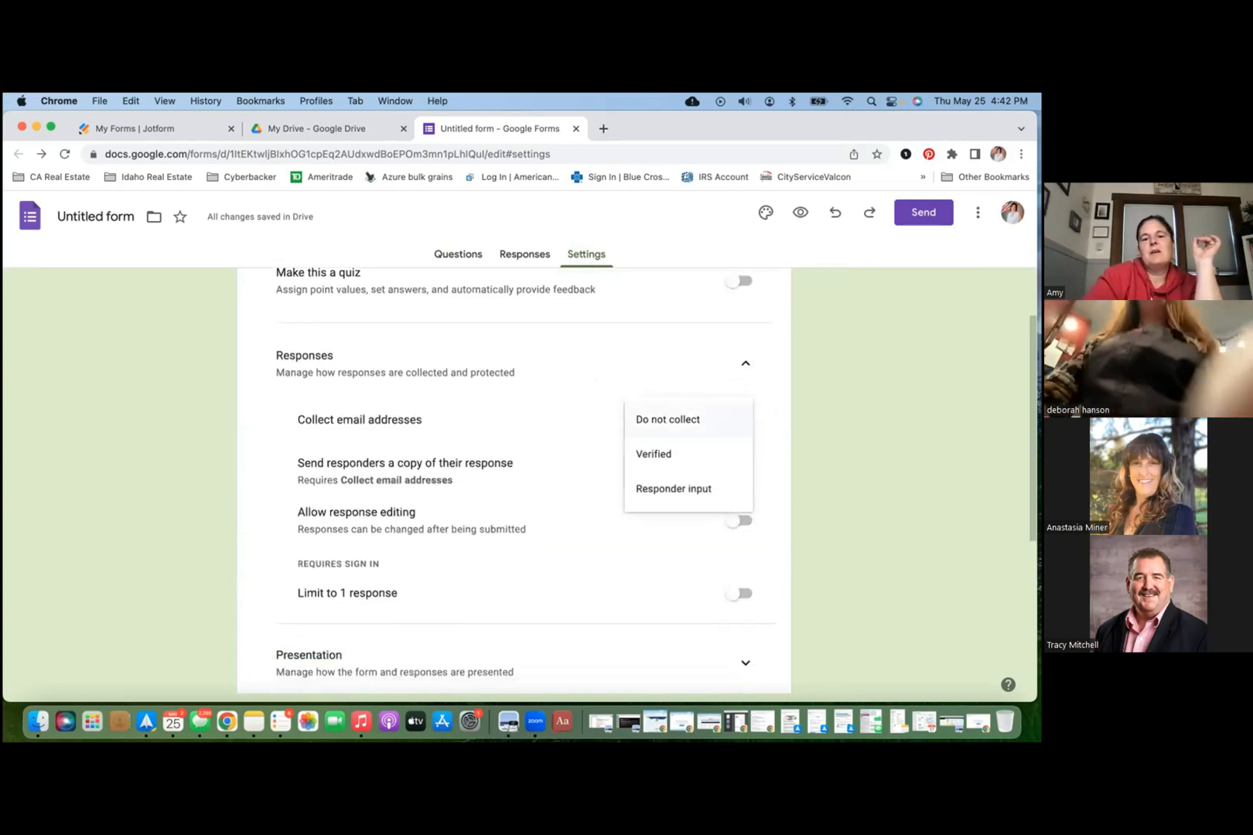
pyautogui.click(657, 450)
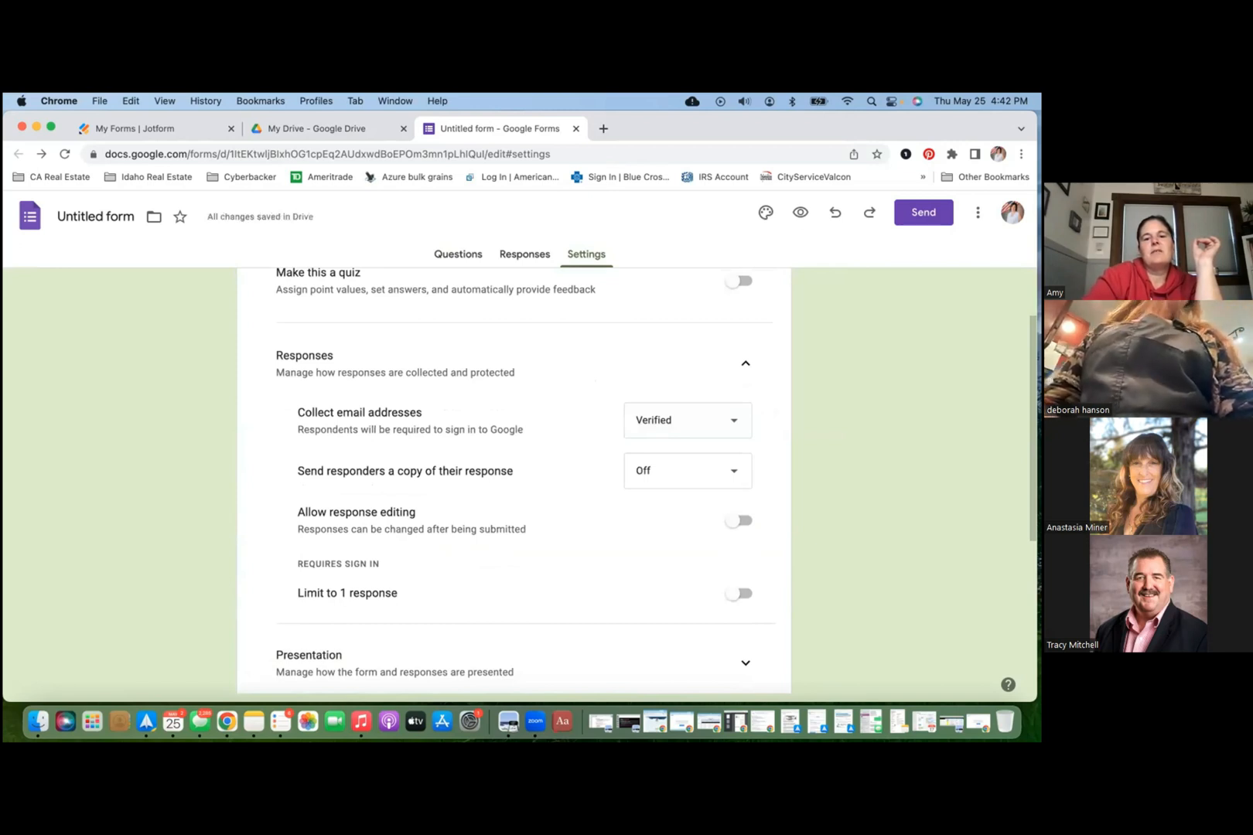
pyautogui.click(687, 471)
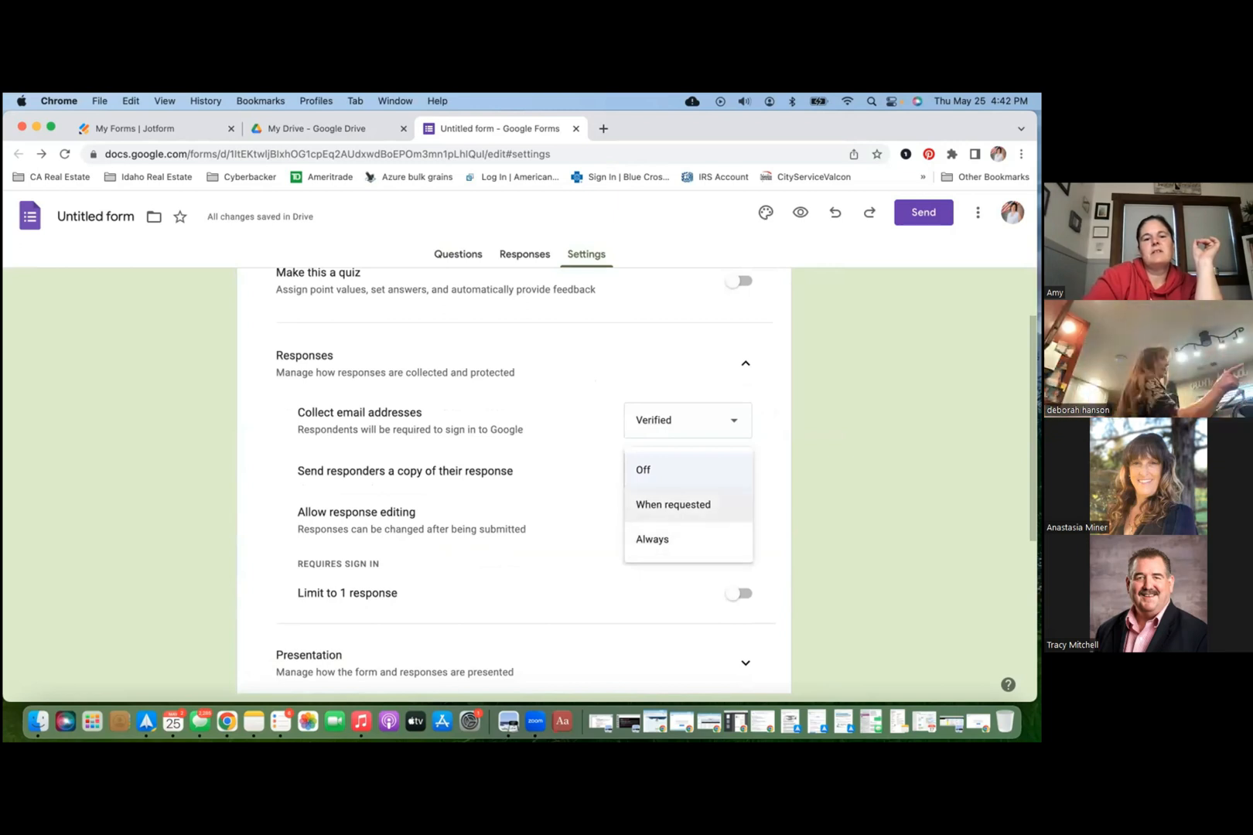
pyautogui.click(673, 504)
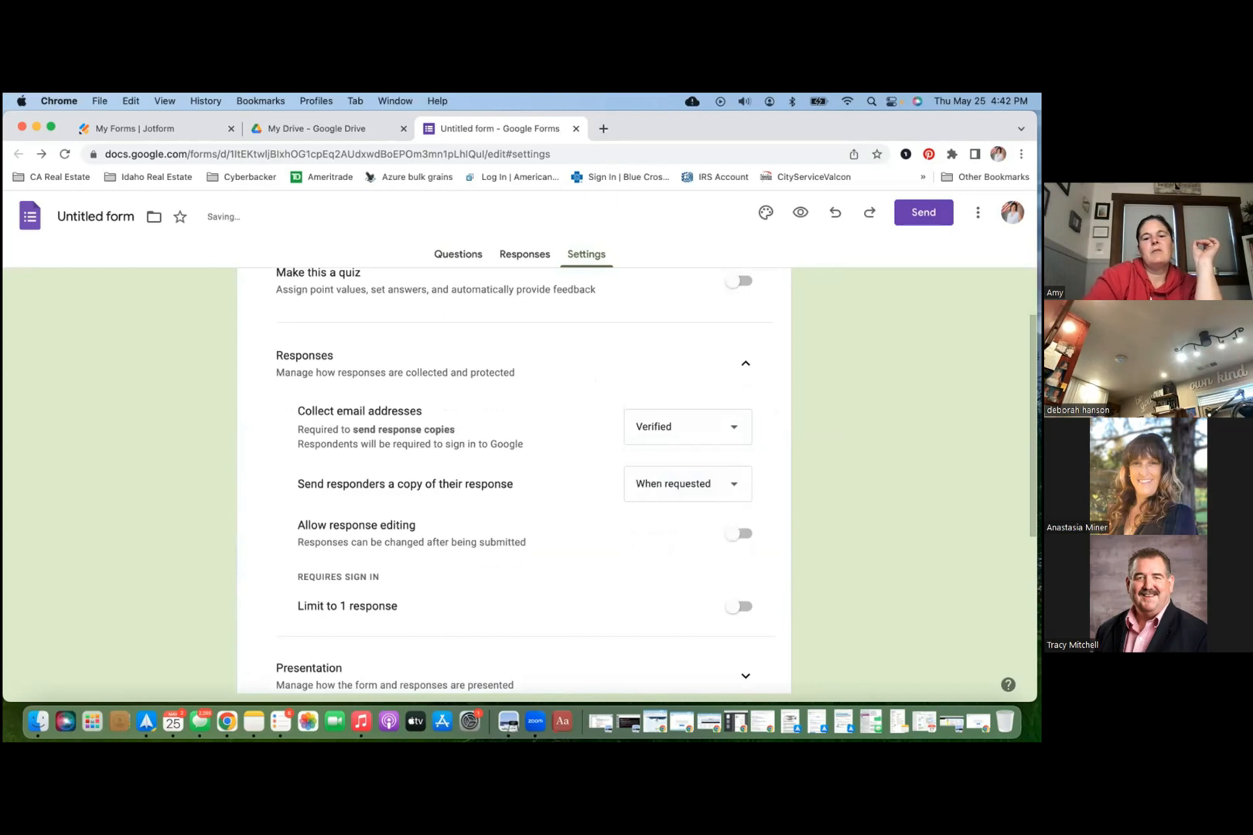
# Step: Limit the form to 1 response per person
pyautogui.scroll(-2, 514, 479)
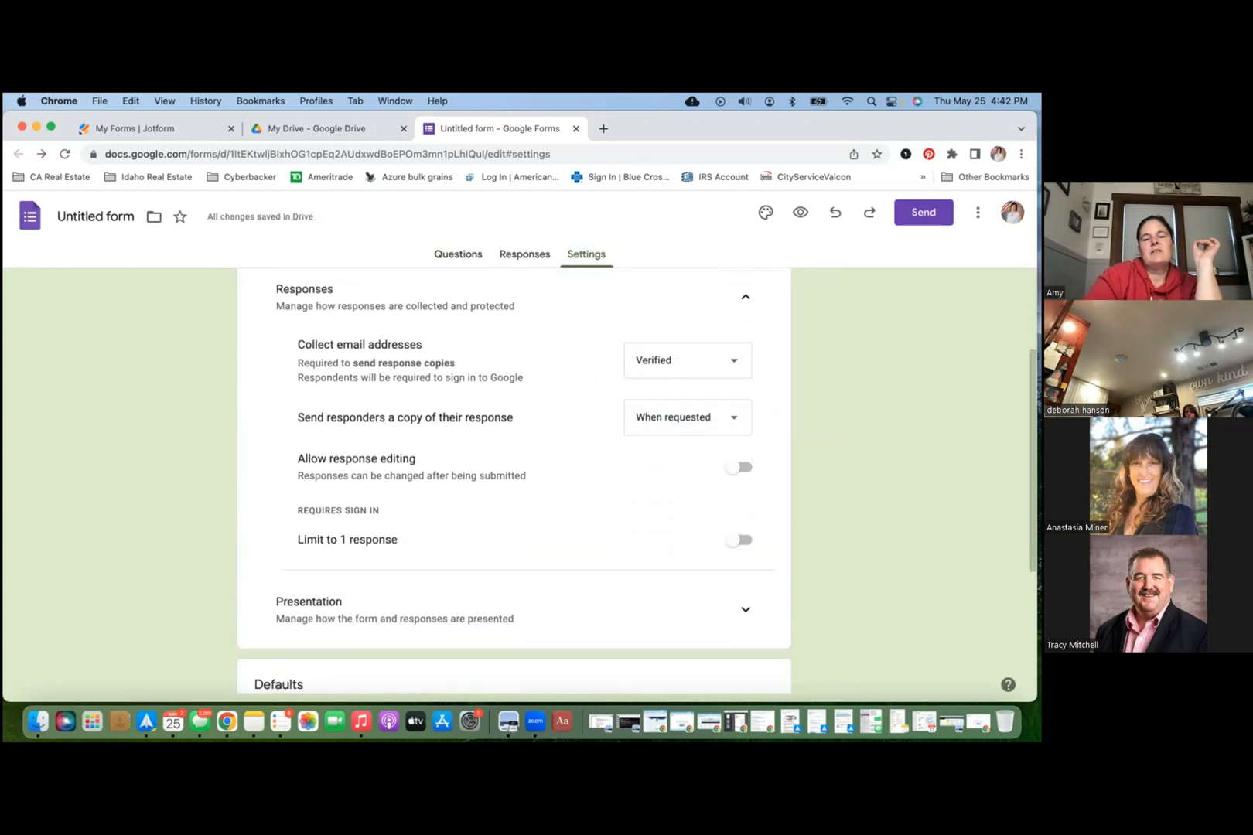
pyautogui.scroll(-3, 514, 480)
pyautogui.click(740, 417)
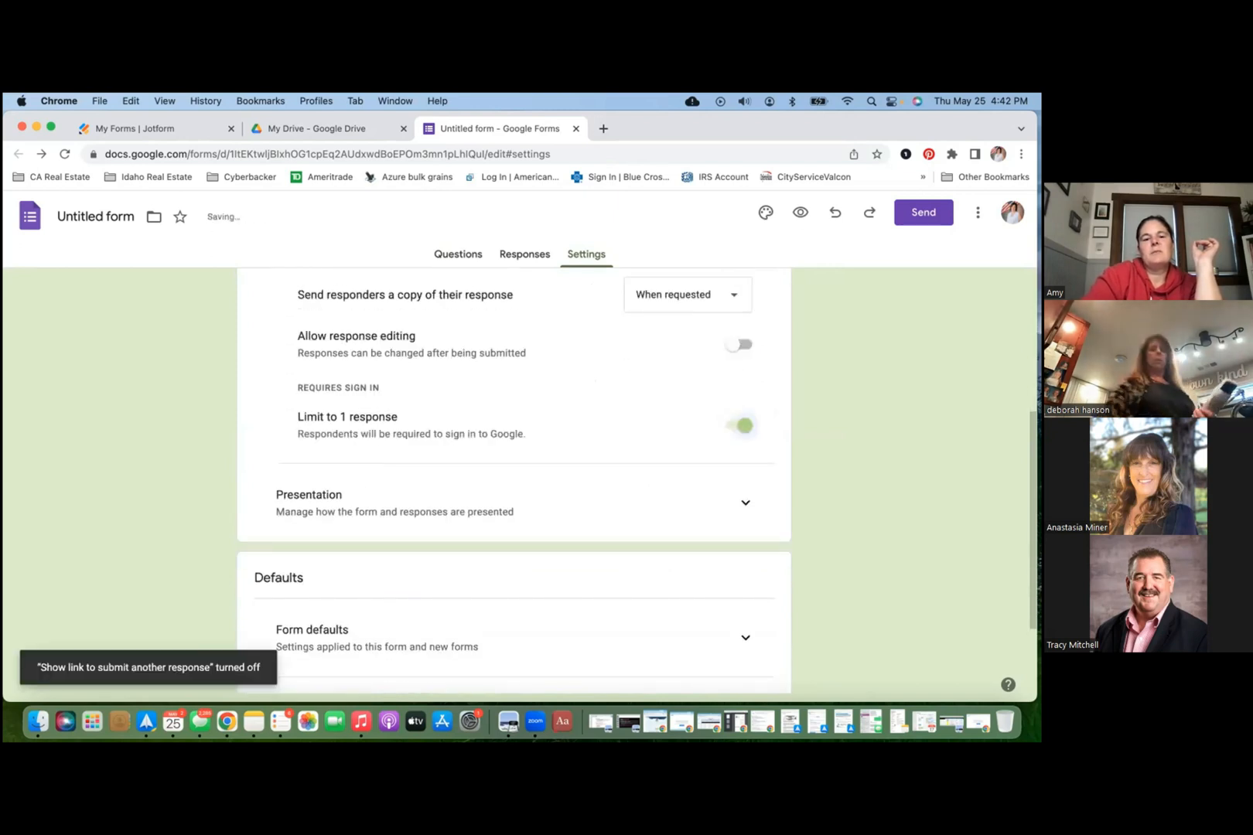
# Step: Turn on the progress bar in the form's presentation settings
pyautogui.scroll(-1, 514, 480)
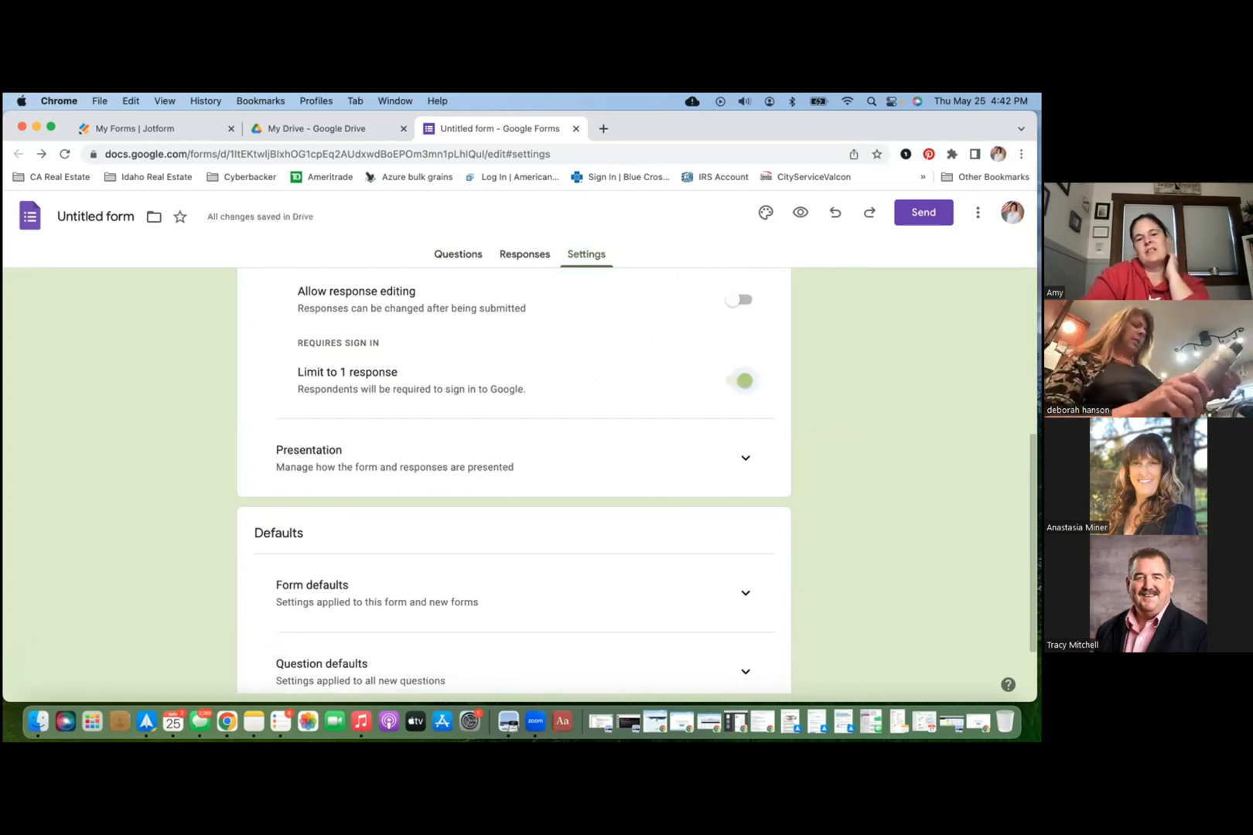
pyautogui.click(745, 457)
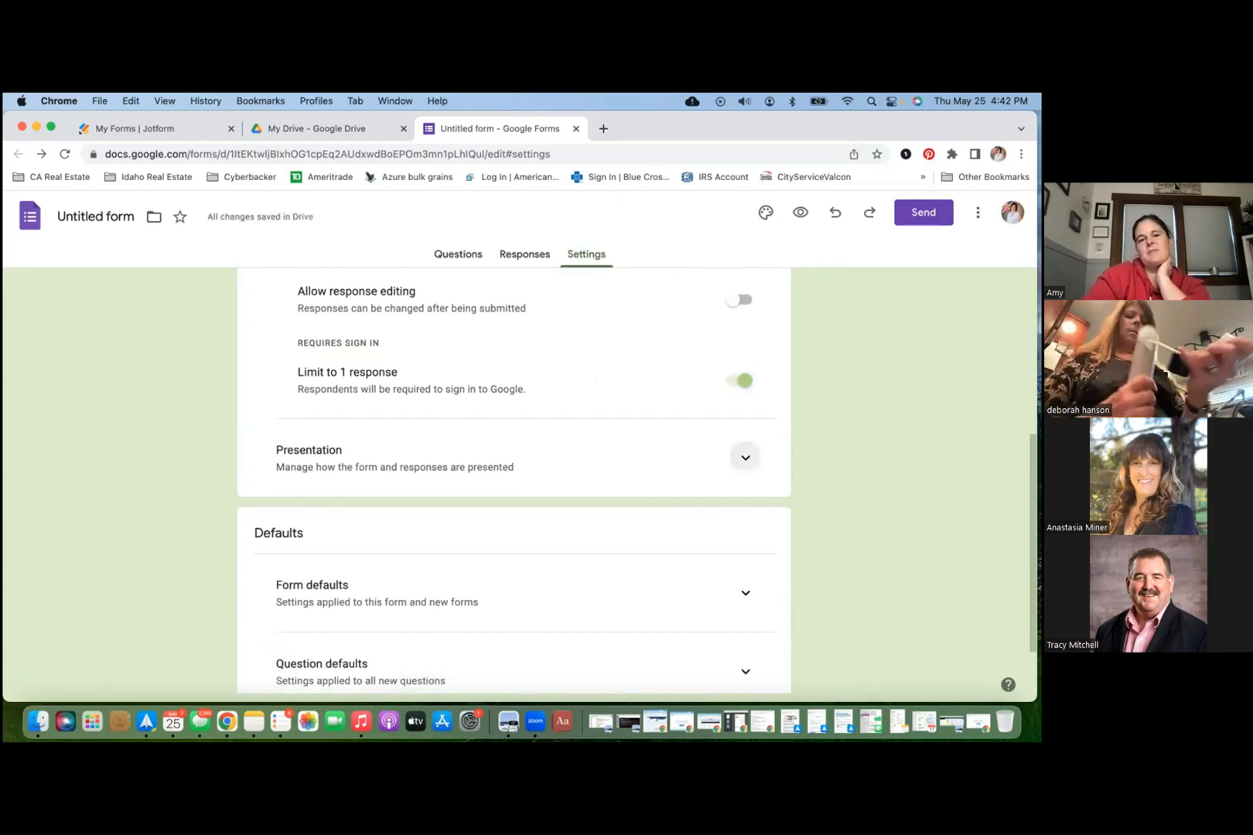
pyautogui.scroll(-2, 514, 479)
pyautogui.click(738, 444)
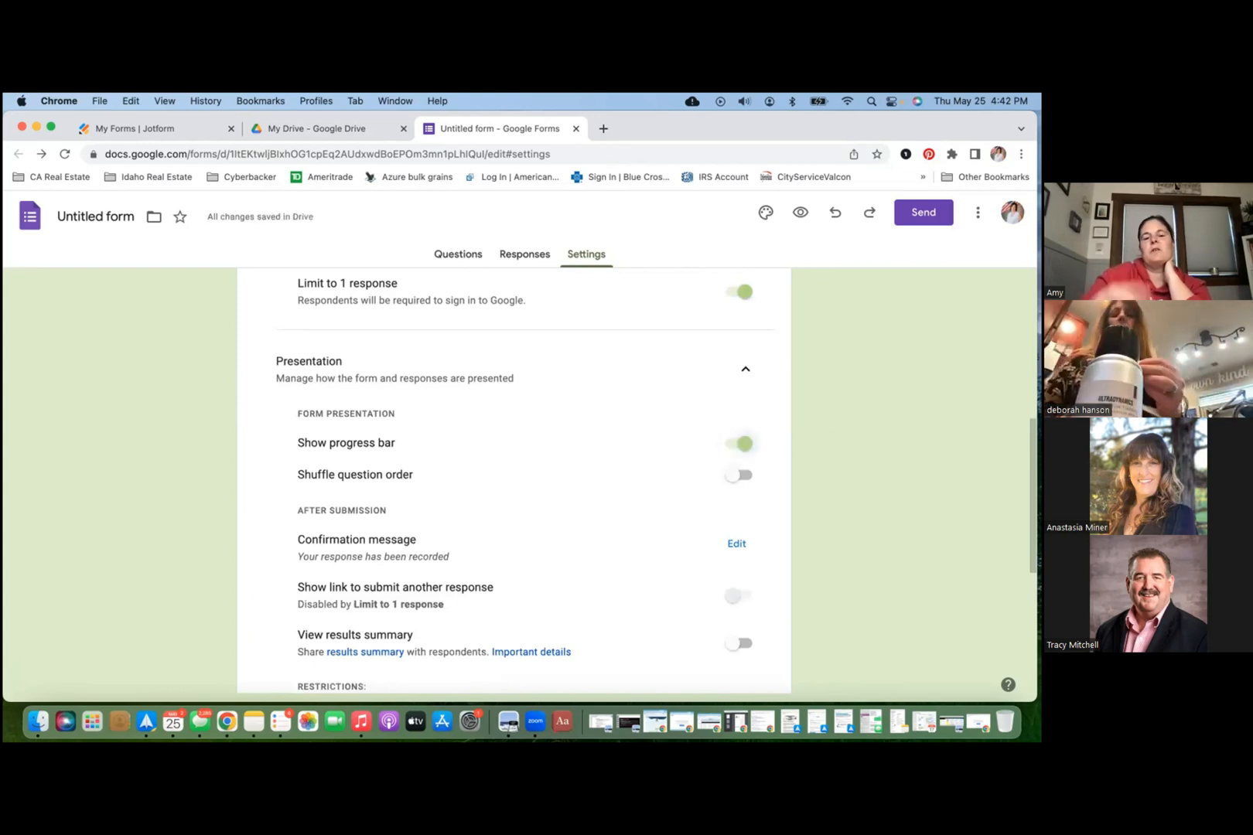
# Step: Examine the after-submission, restriction and form default settings, and check the form's responses page
pyautogui.scroll(-3, 514, 479)
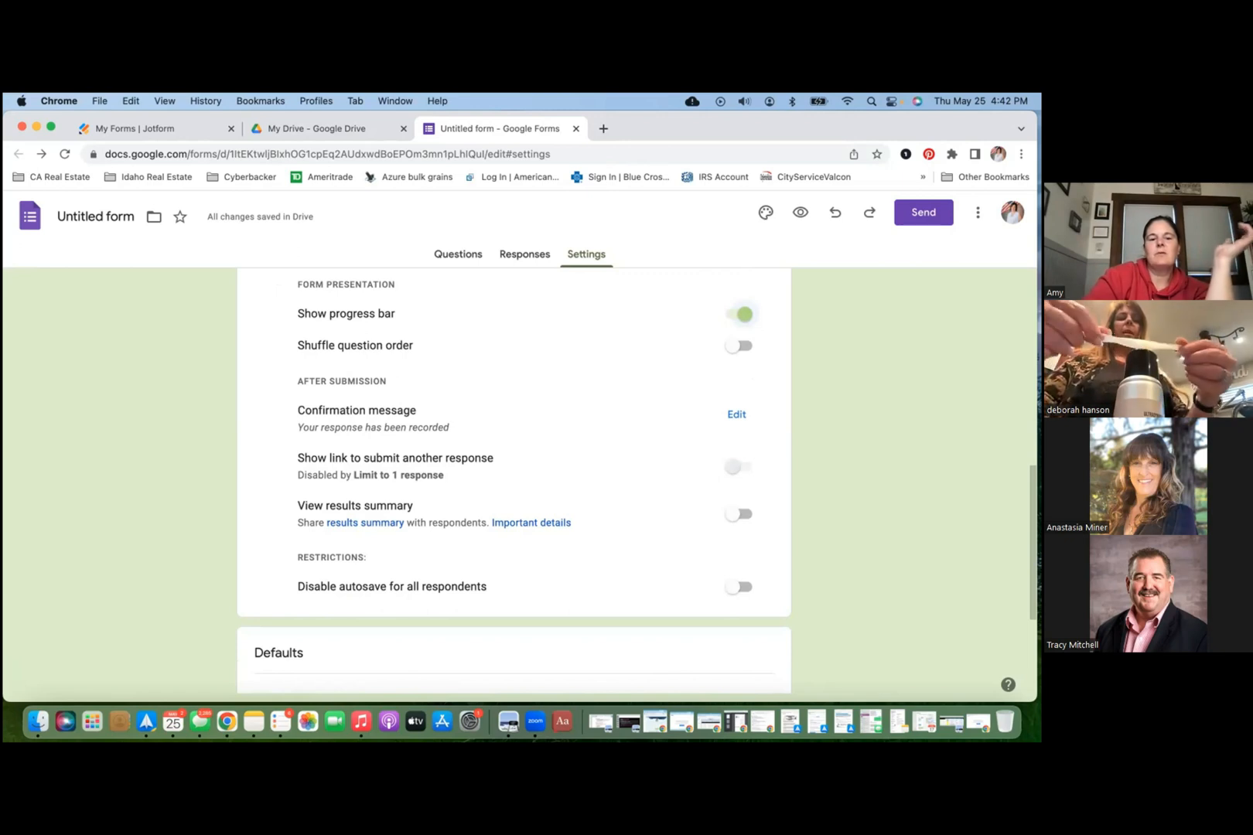
pyautogui.scroll(-2, 513, 479)
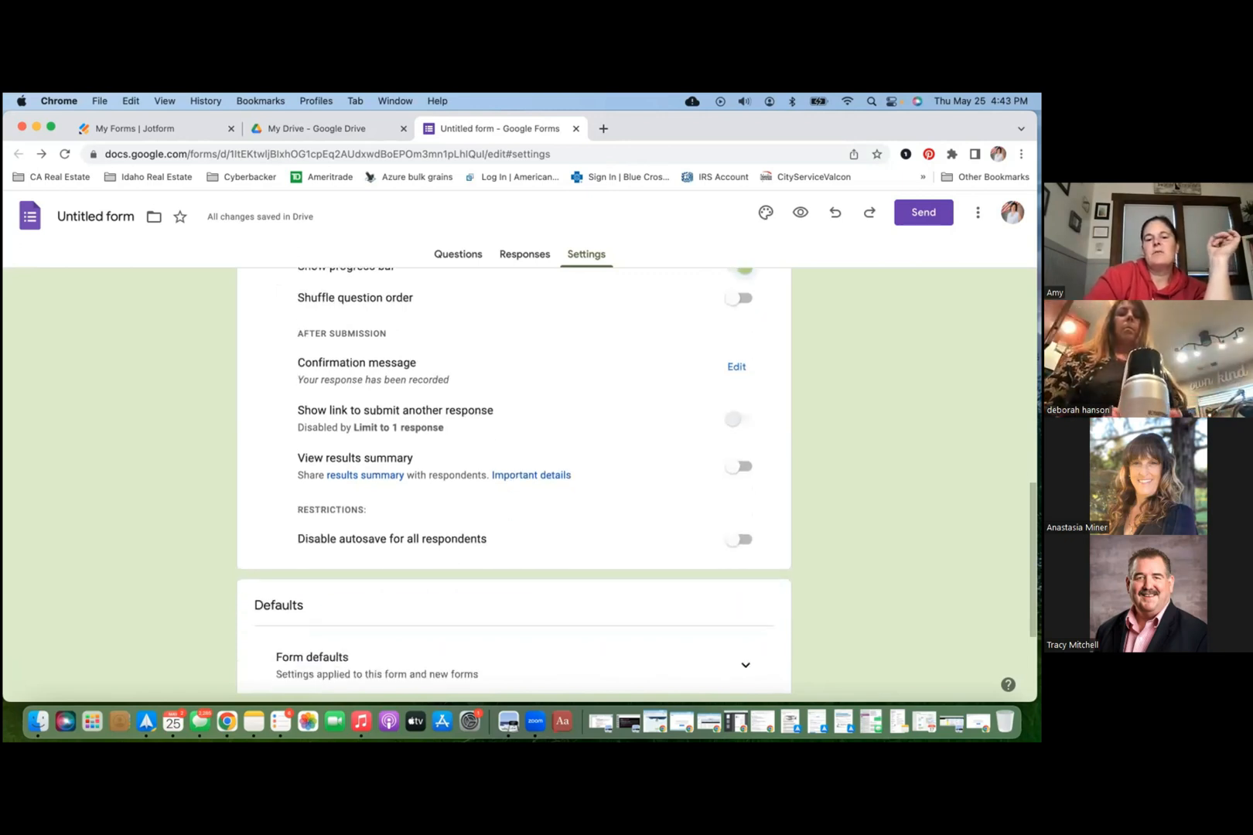
pyautogui.scroll(-5, 514, 479)
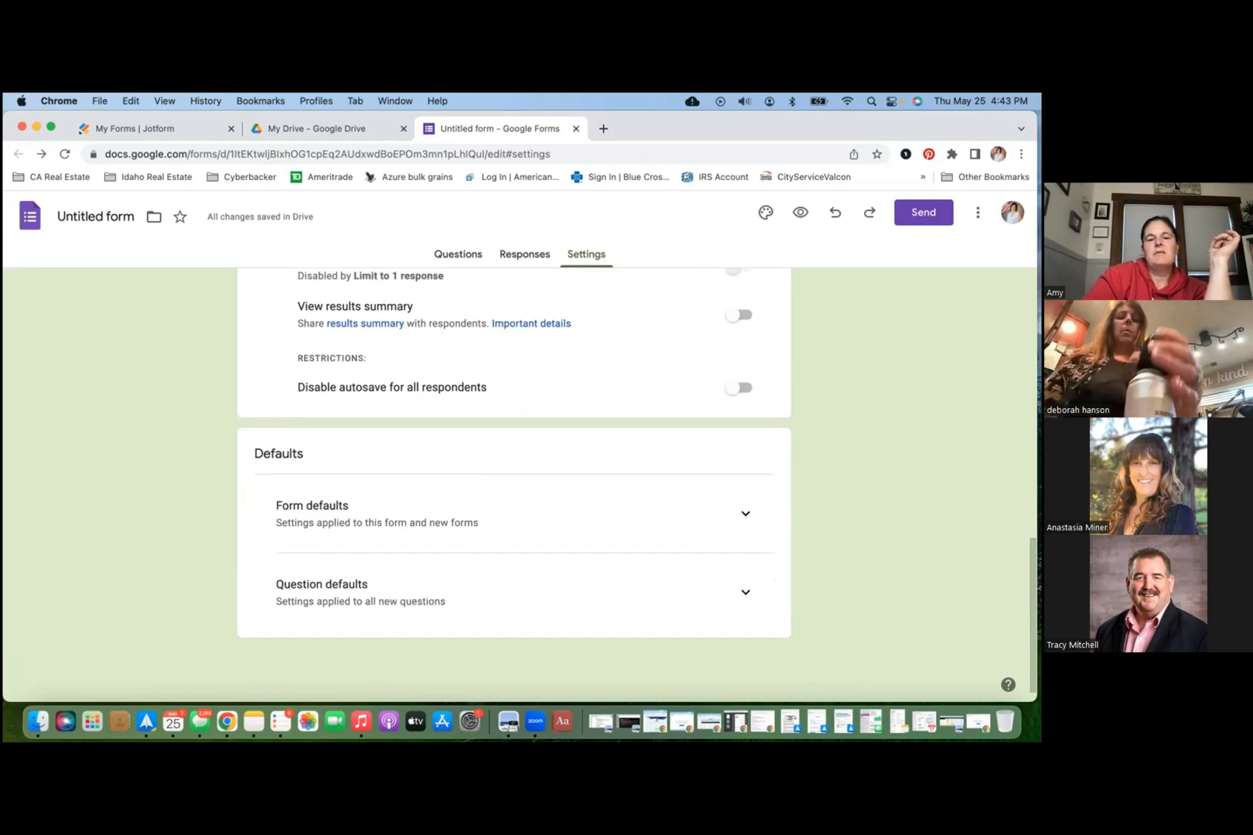
pyautogui.click(745, 514)
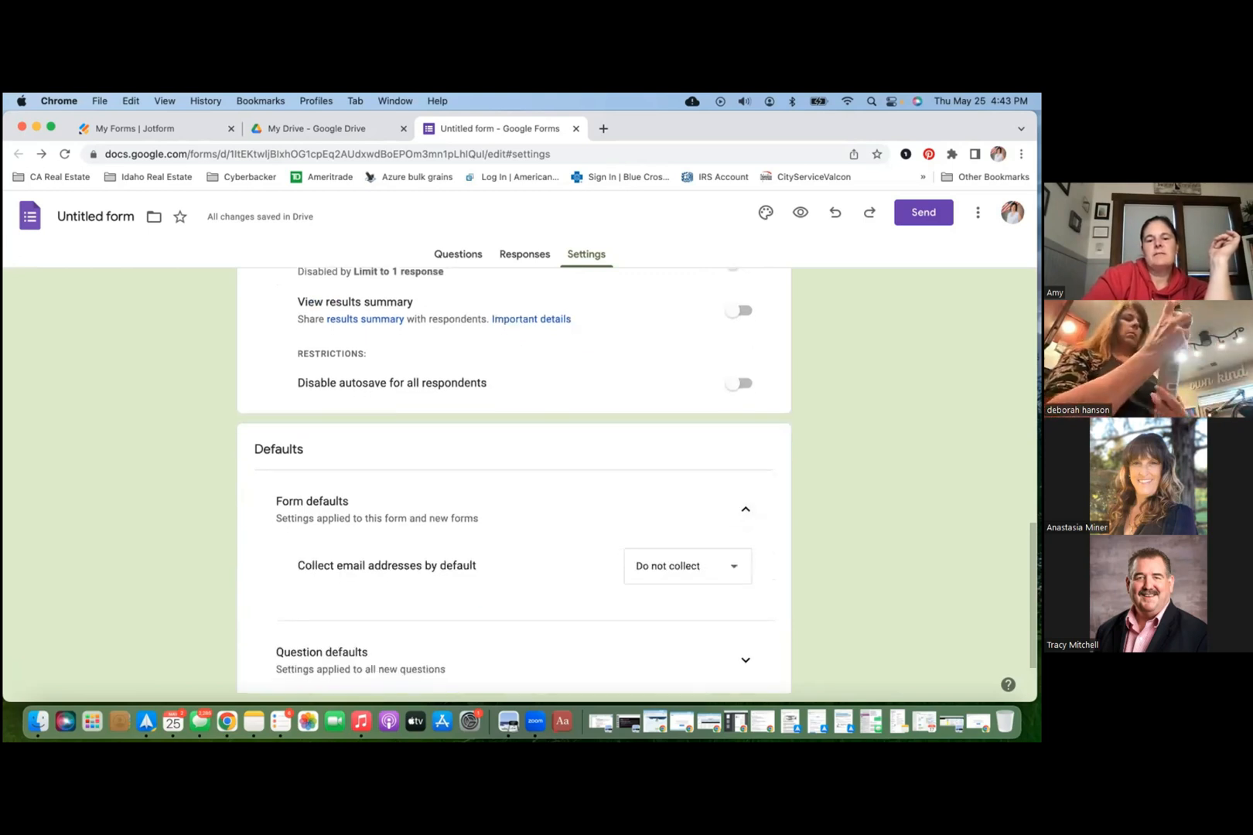
pyautogui.scroll(-3, 513, 480)
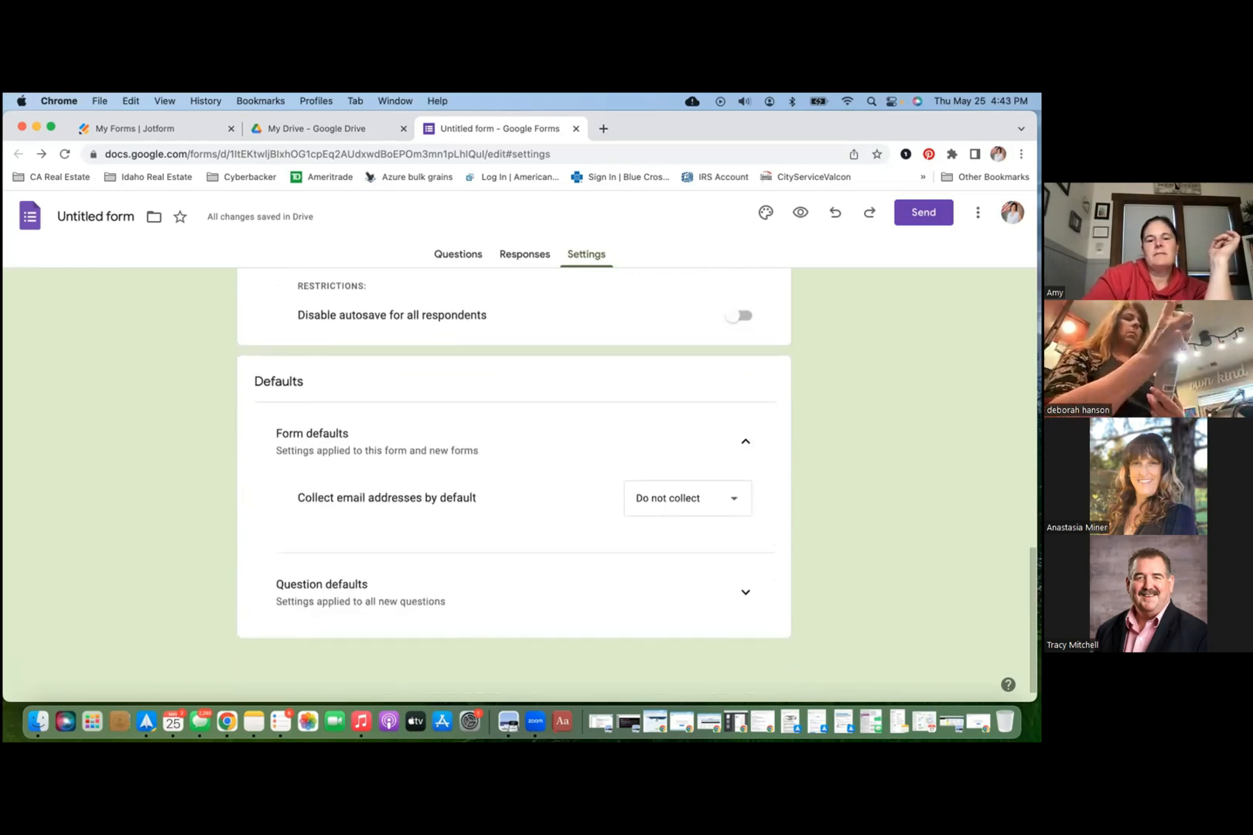
pyautogui.click(746, 440)
pyautogui.scroll(10, 746, 441)
pyautogui.scroll(3, 513, 480)
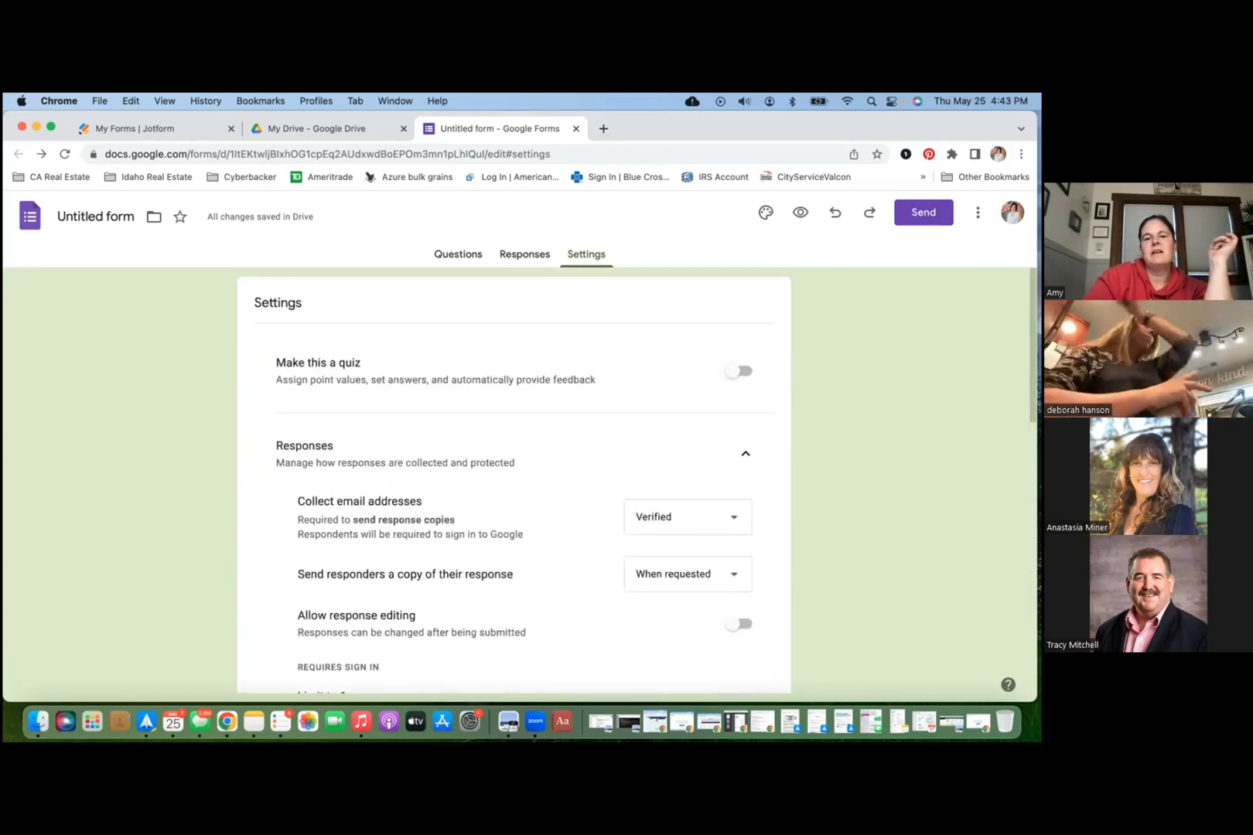
pyautogui.click(524, 254)
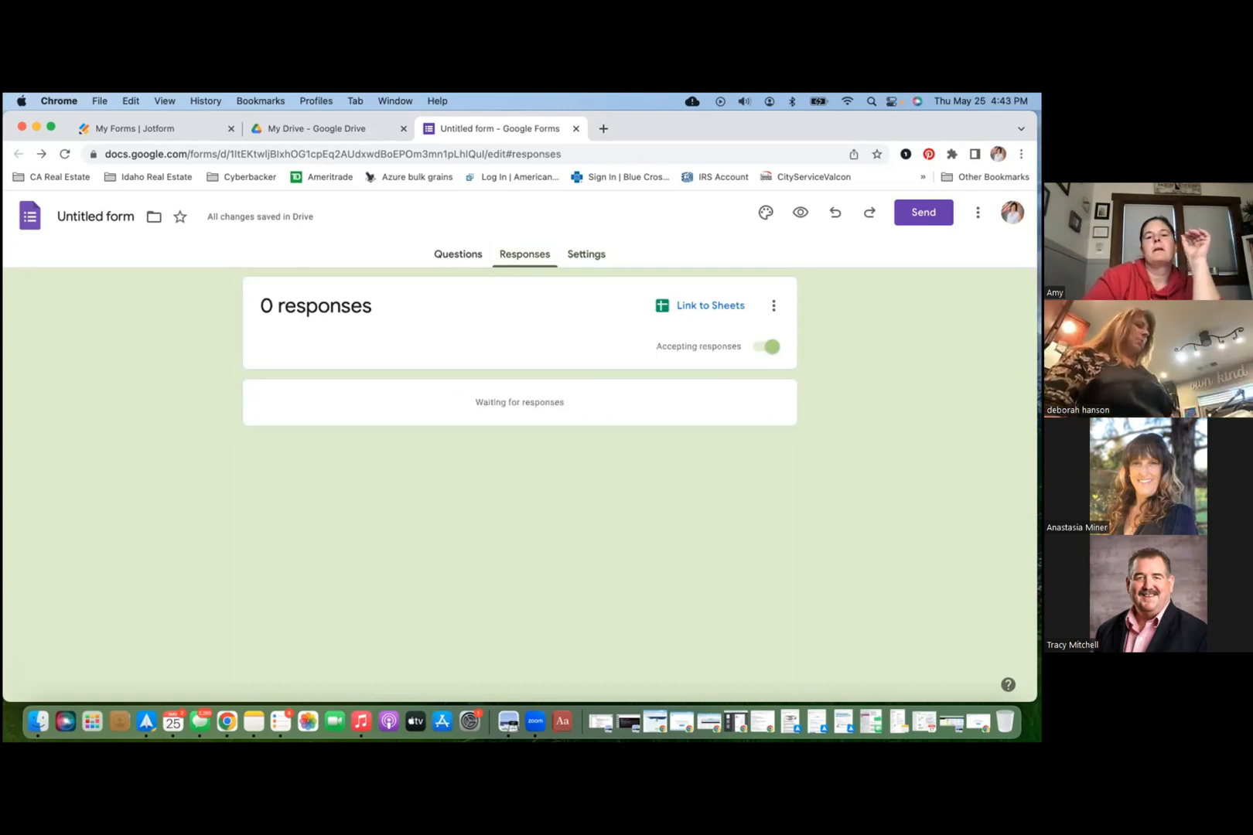
pyautogui.click(586, 255)
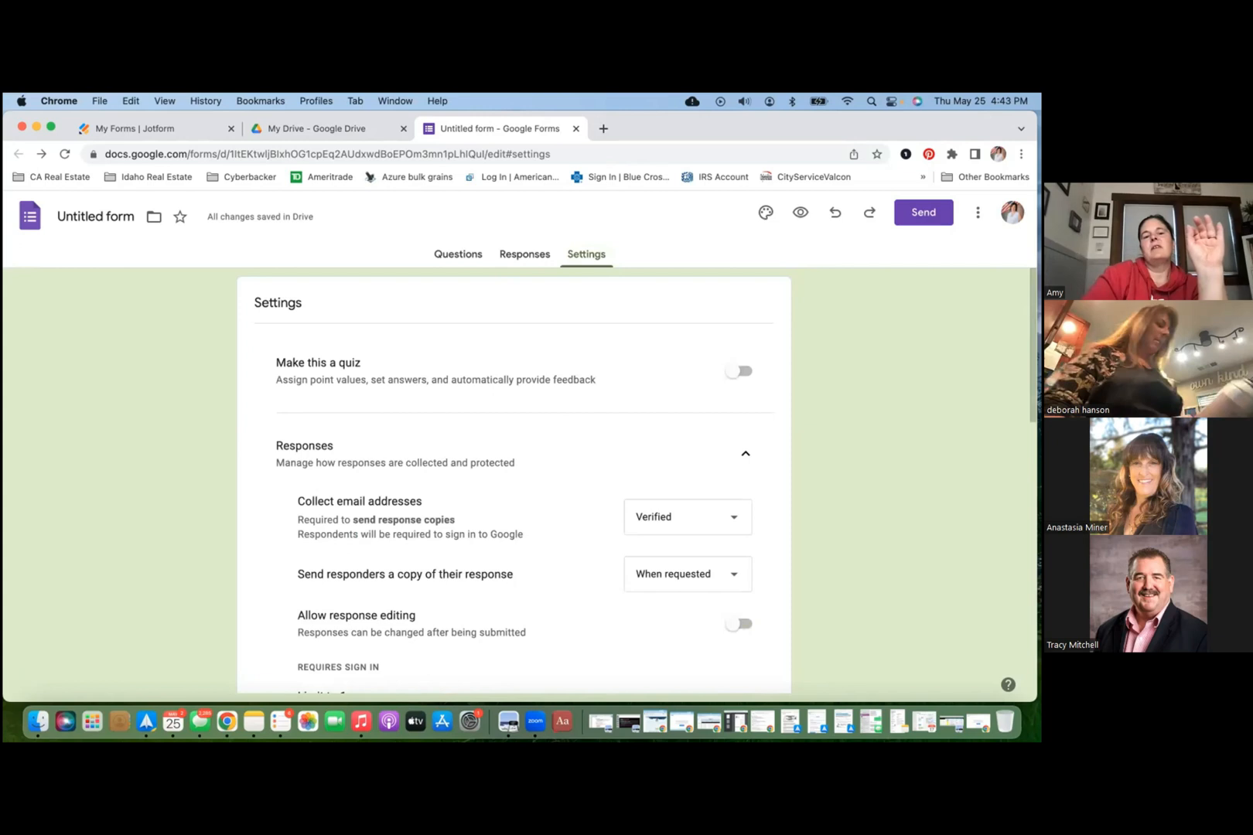
# Step: Set the form defaults to collect verified email addresses
pyautogui.scroll(-10, 513, 480)
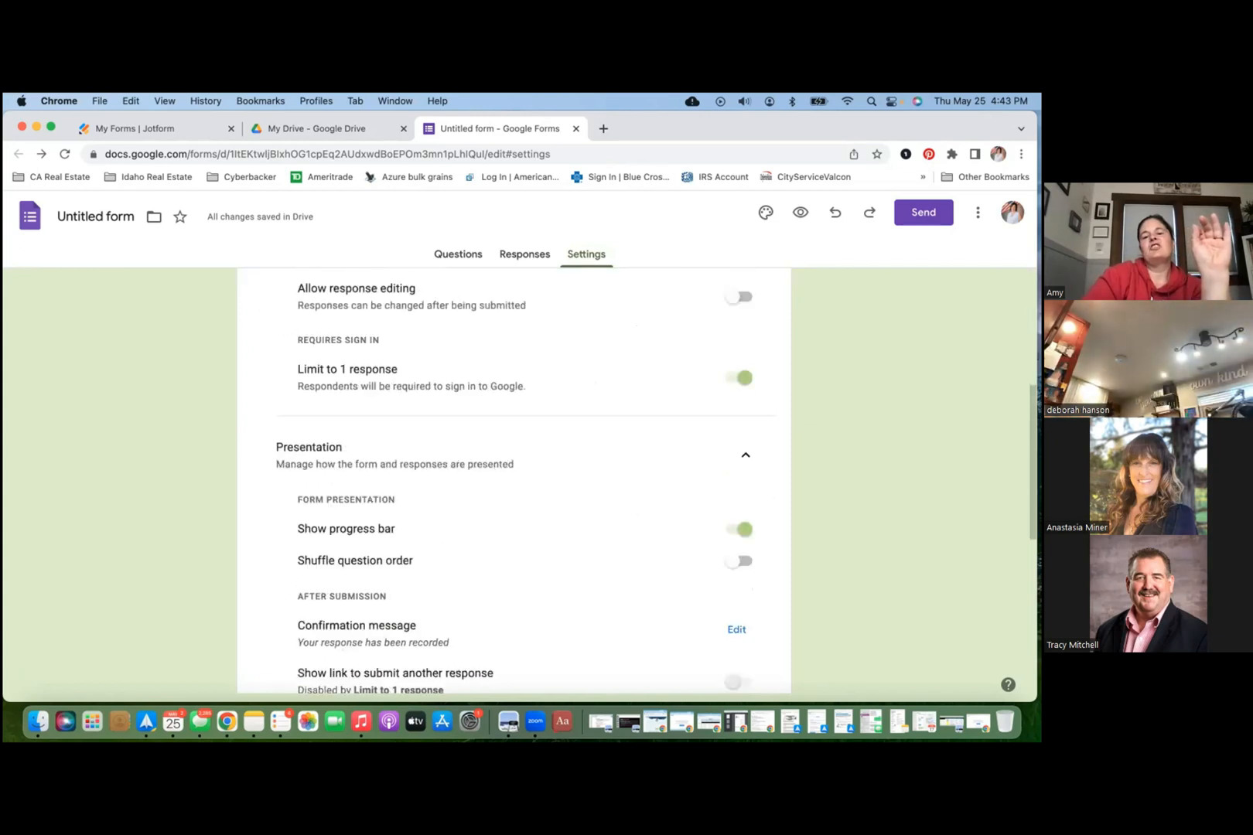
pyautogui.scroll(-6, 514, 480)
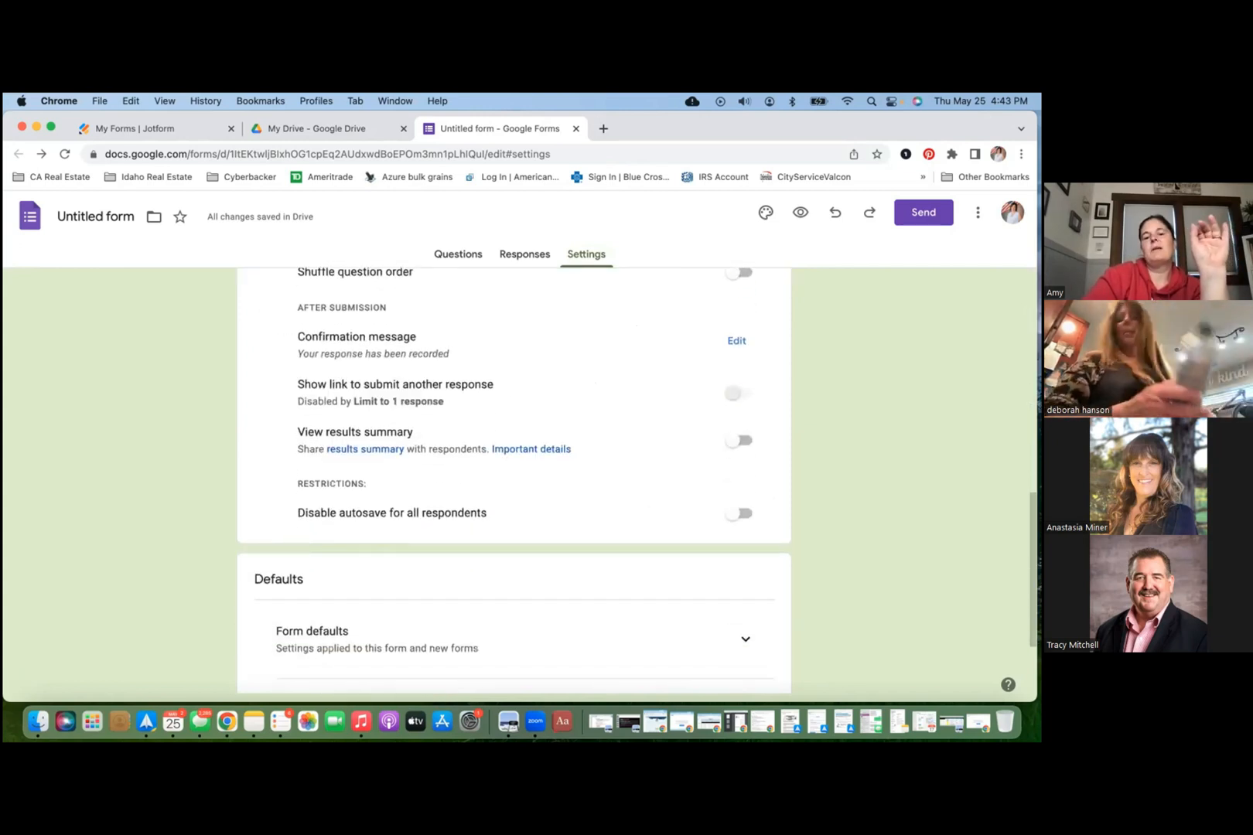
pyautogui.scroll(-3, 514, 480)
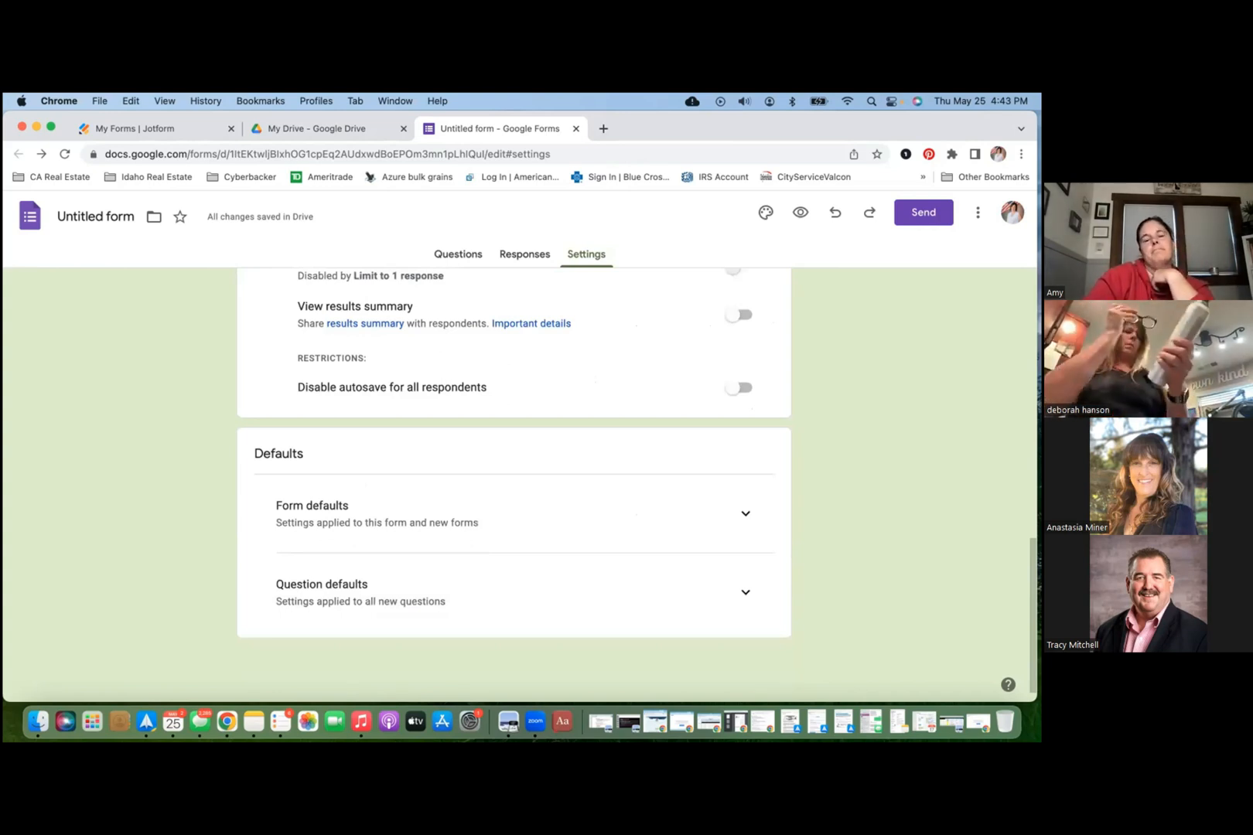
pyautogui.click(745, 514)
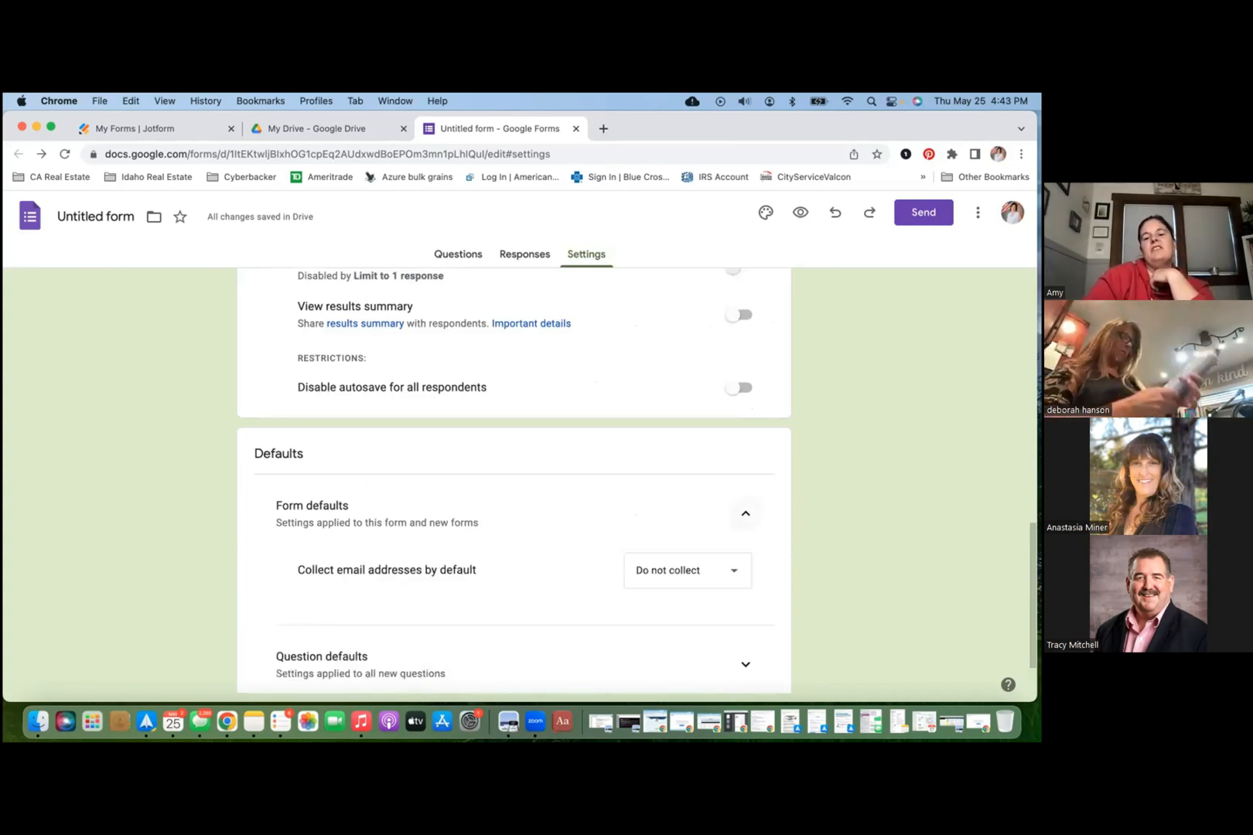
pyautogui.click(687, 570)
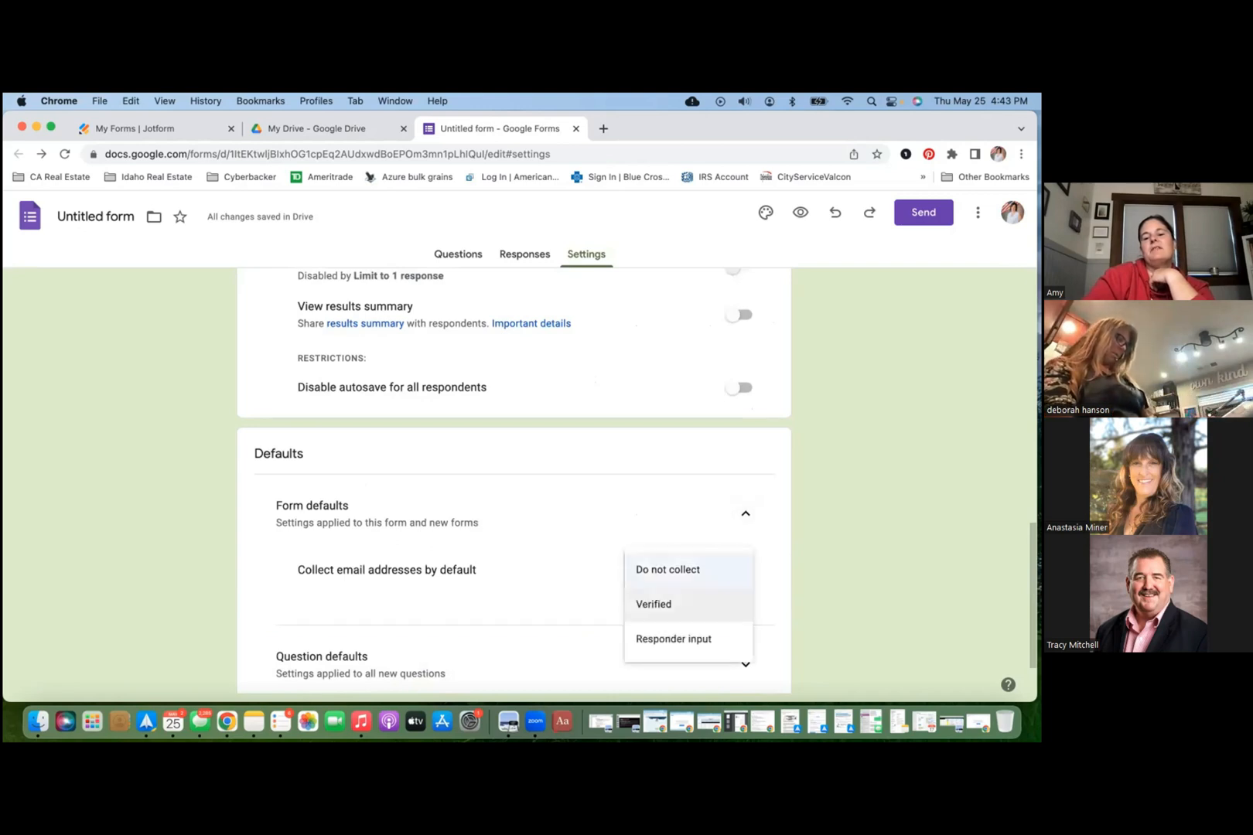
pyautogui.click(665, 604)
# Step: Make questions required by default in the question defaults
pyautogui.scroll(-2, 514, 480)
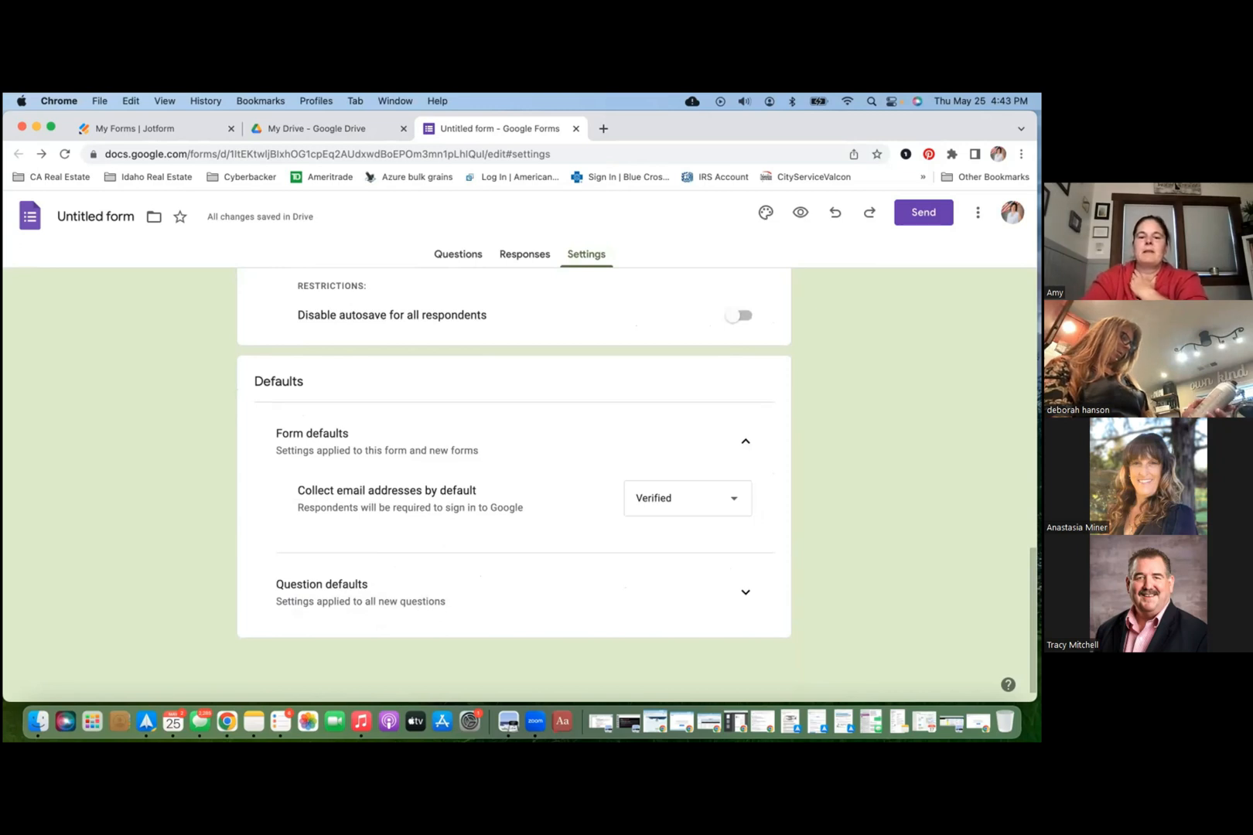
pyautogui.click(745, 593)
pyautogui.scroll(-1, 514, 480)
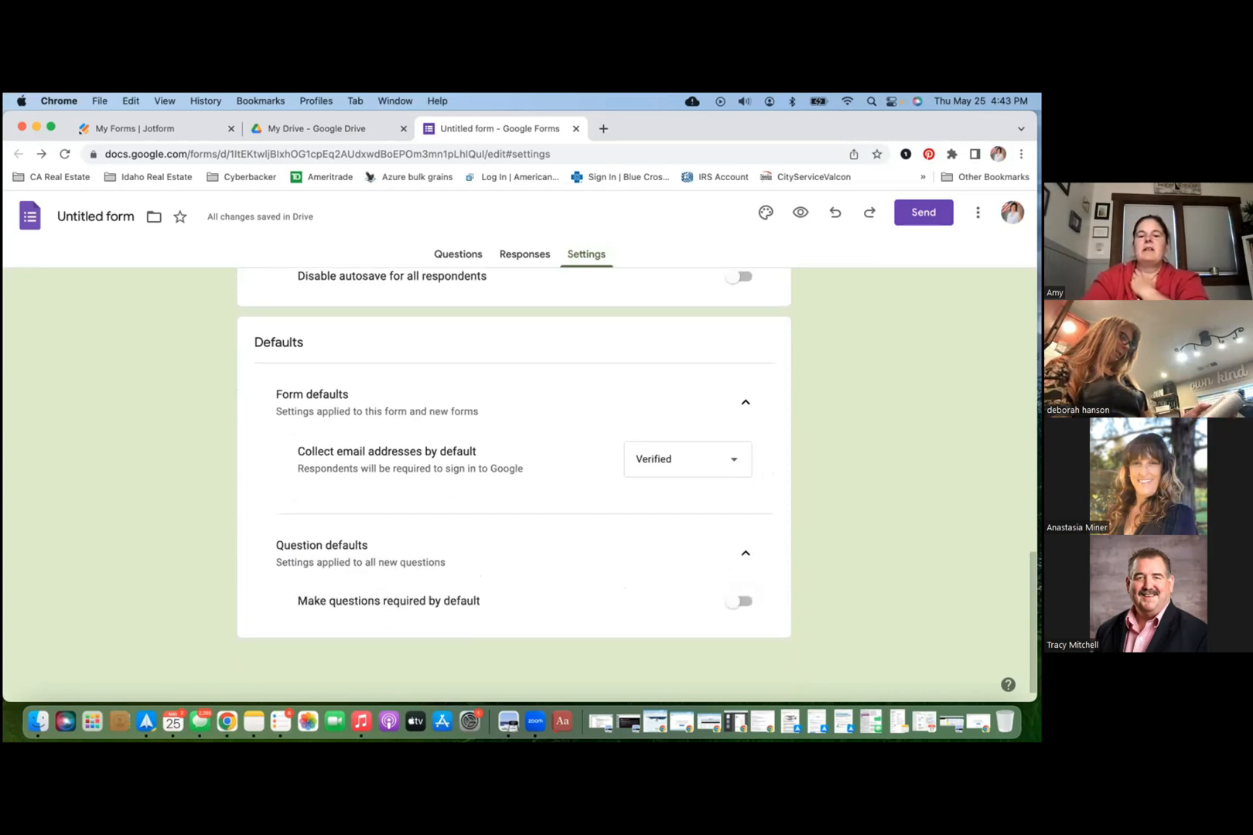
pyautogui.click(741, 601)
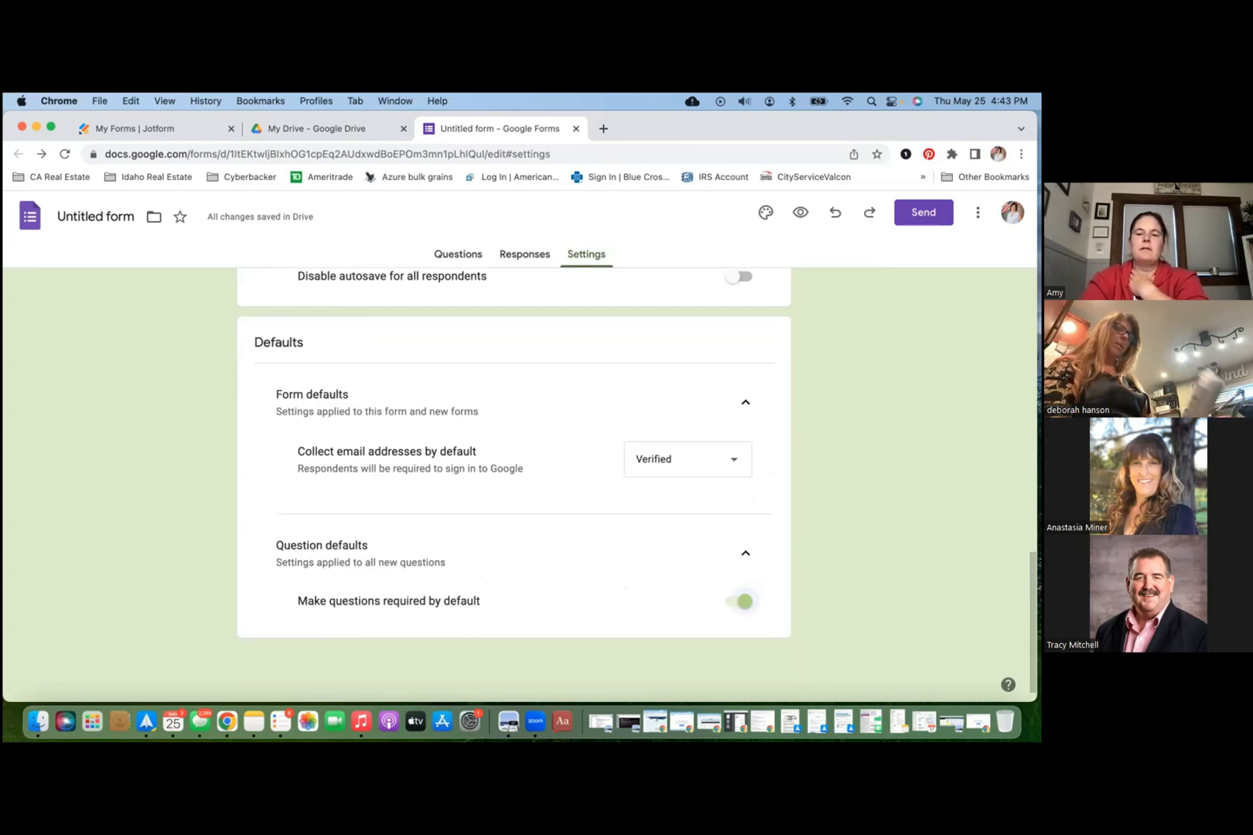
# Step: Link the form's responses to a new spreadsheet named "Customer Feedback"
pyautogui.scroll(5, 514, 464)
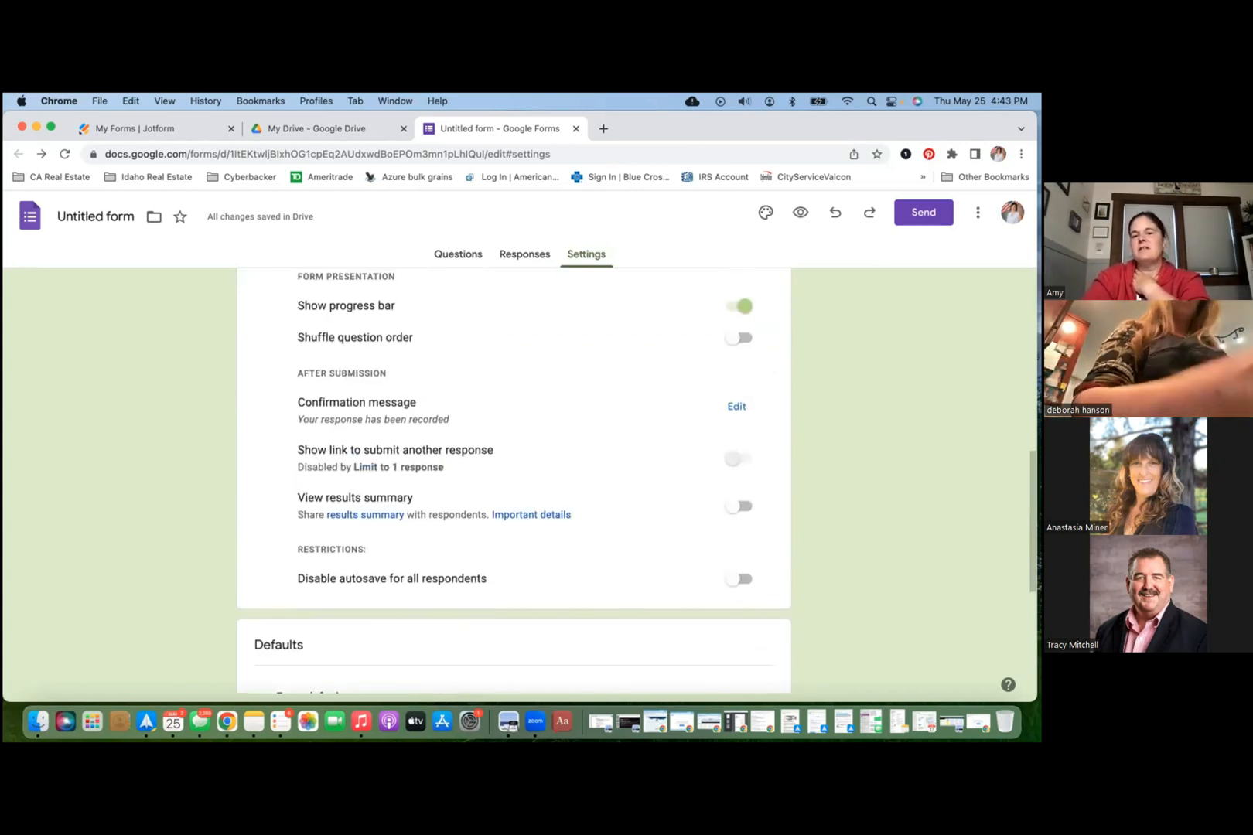
pyautogui.scroll(8, 513, 479)
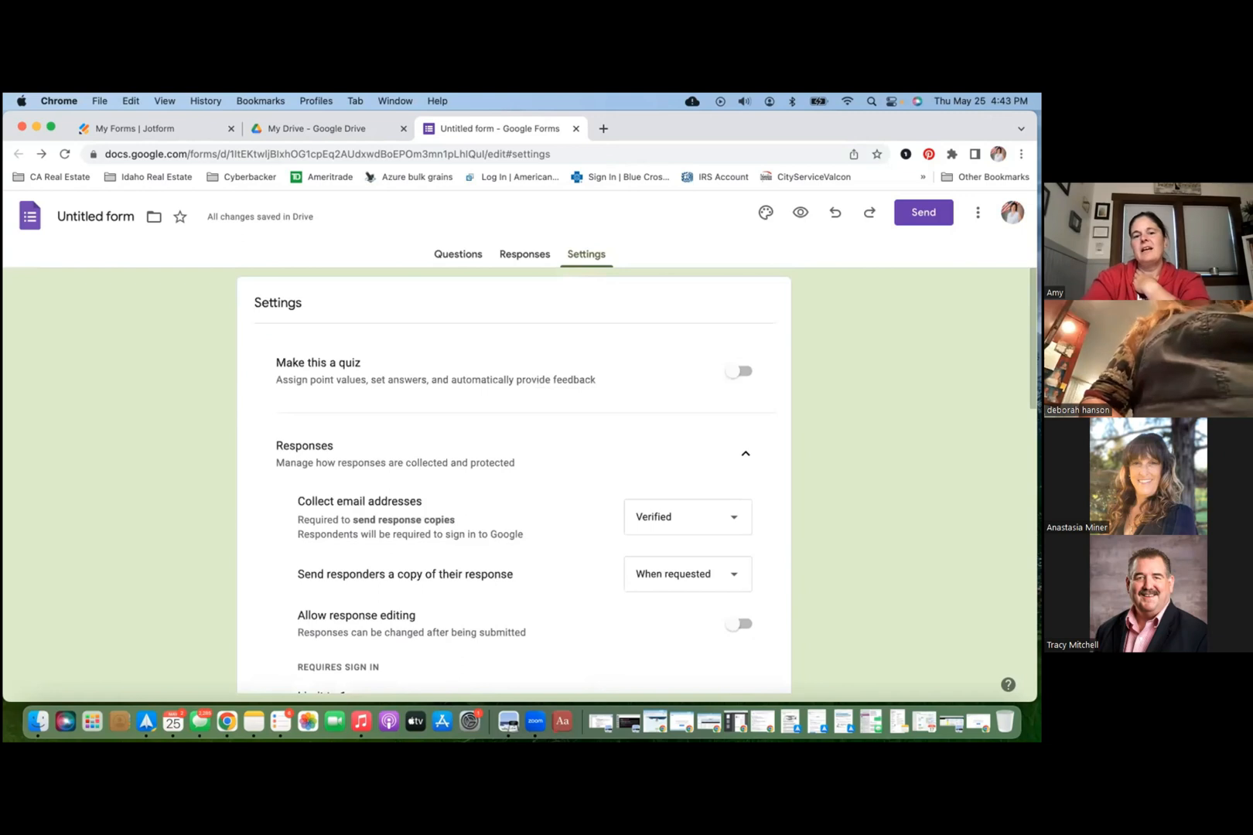
pyautogui.scroll(-15, 513, 480)
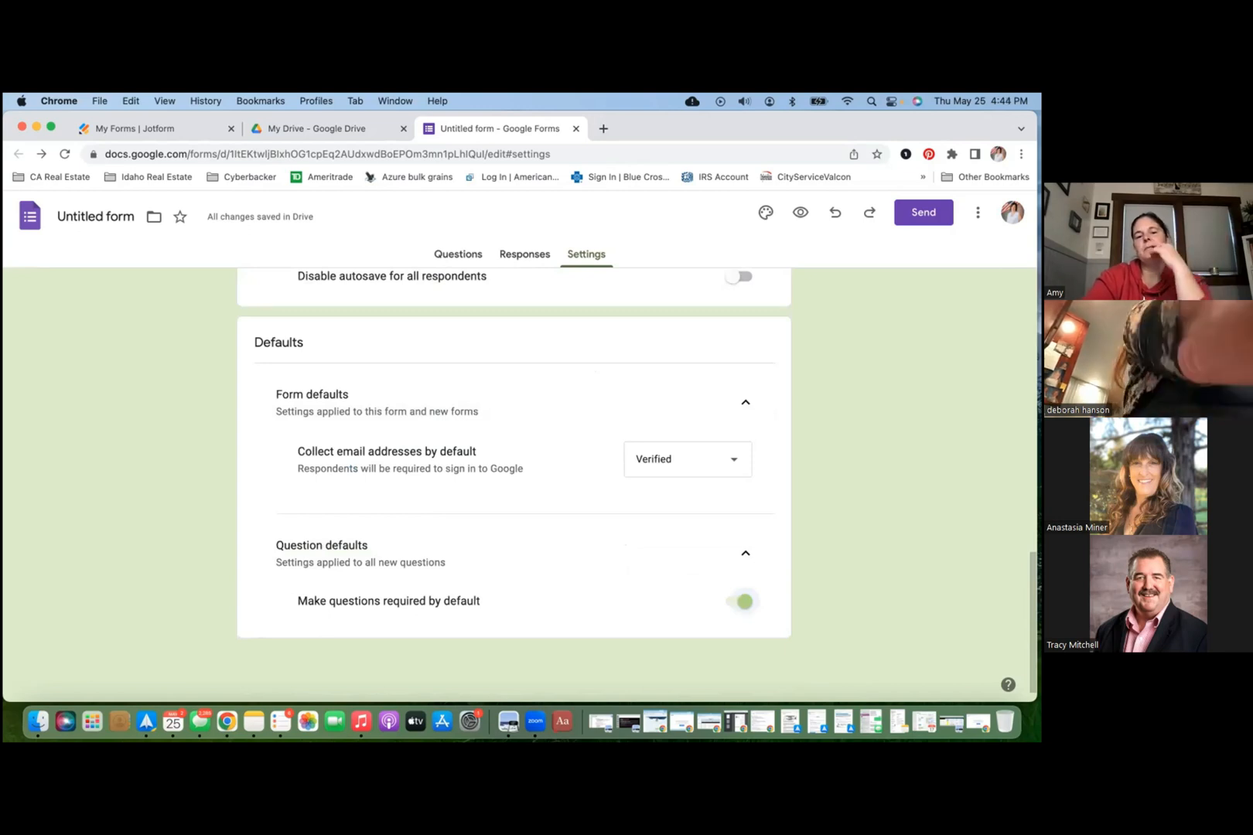
pyautogui.scroll(15, 513, 480)
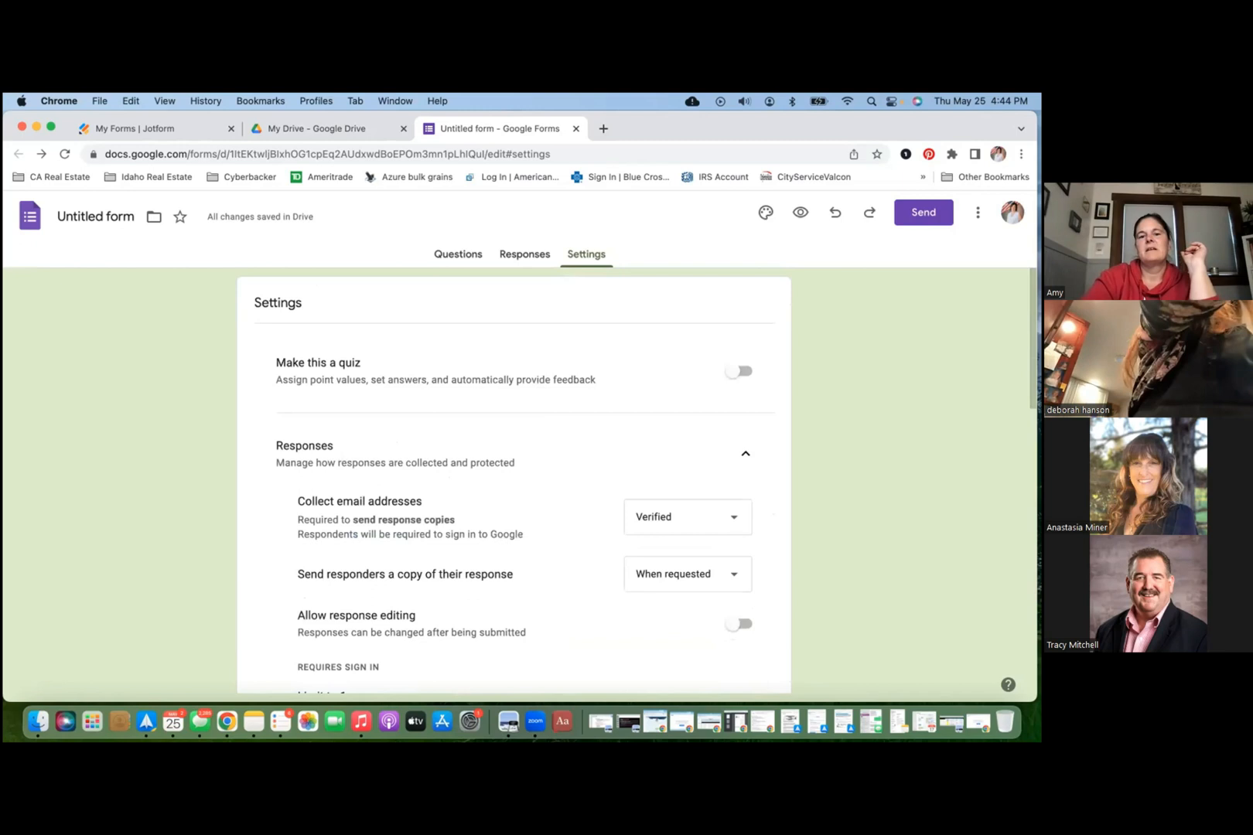
pyautogui.click(524, 255)
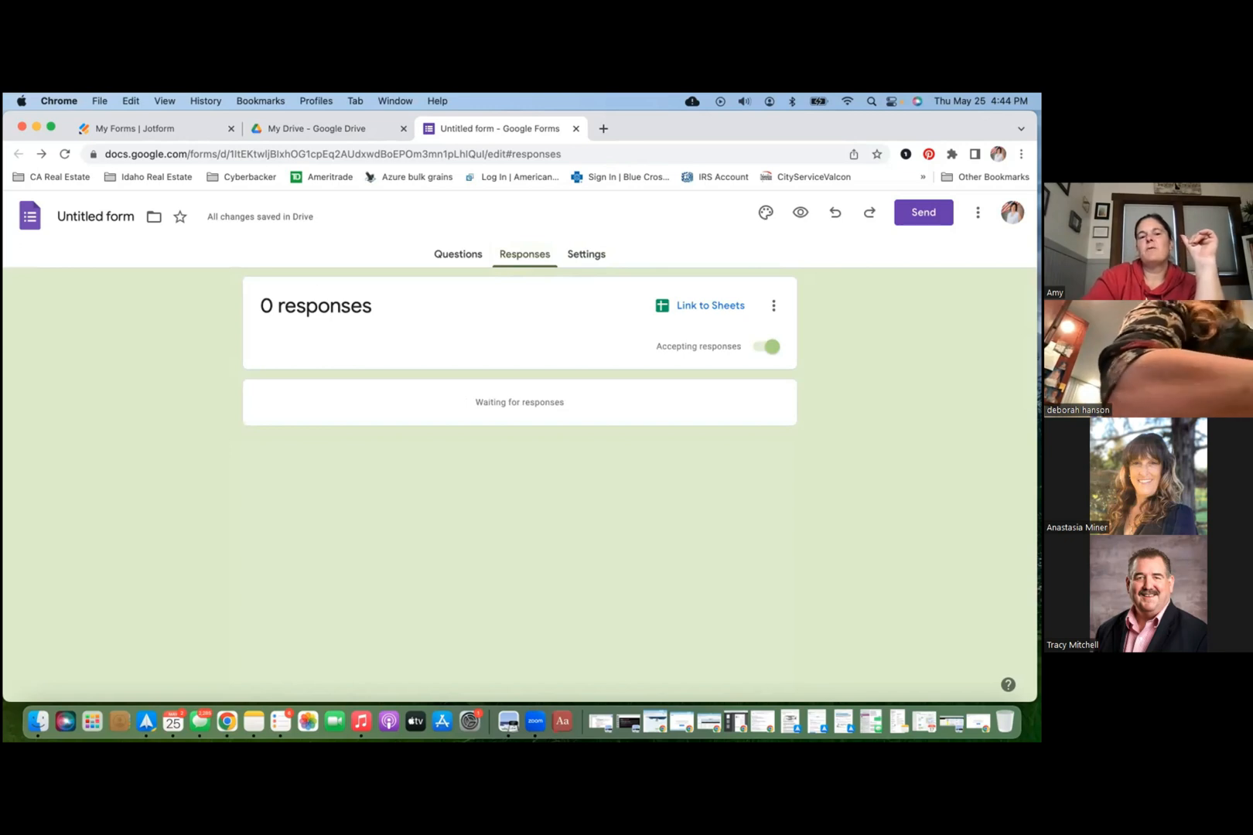
pyautogui.click(700, 306)
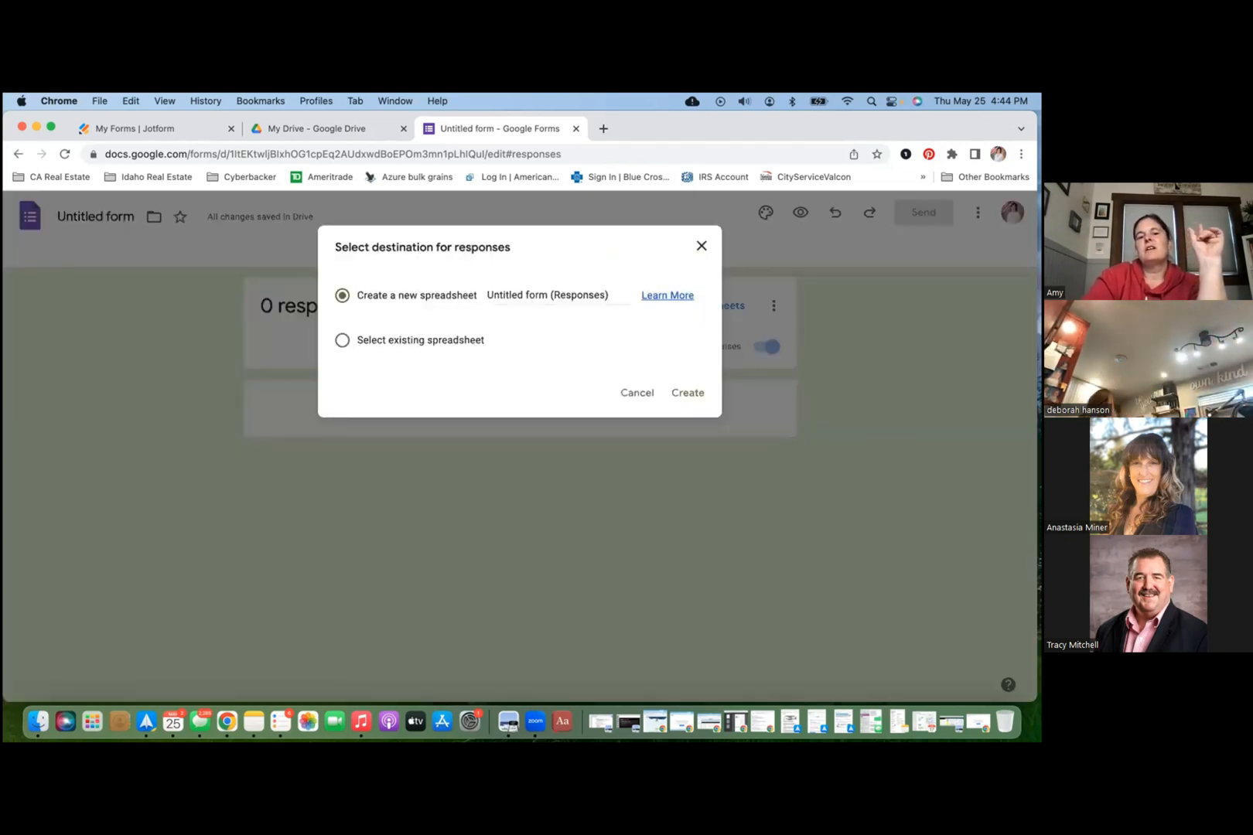
pyautogui.click(526, 295)
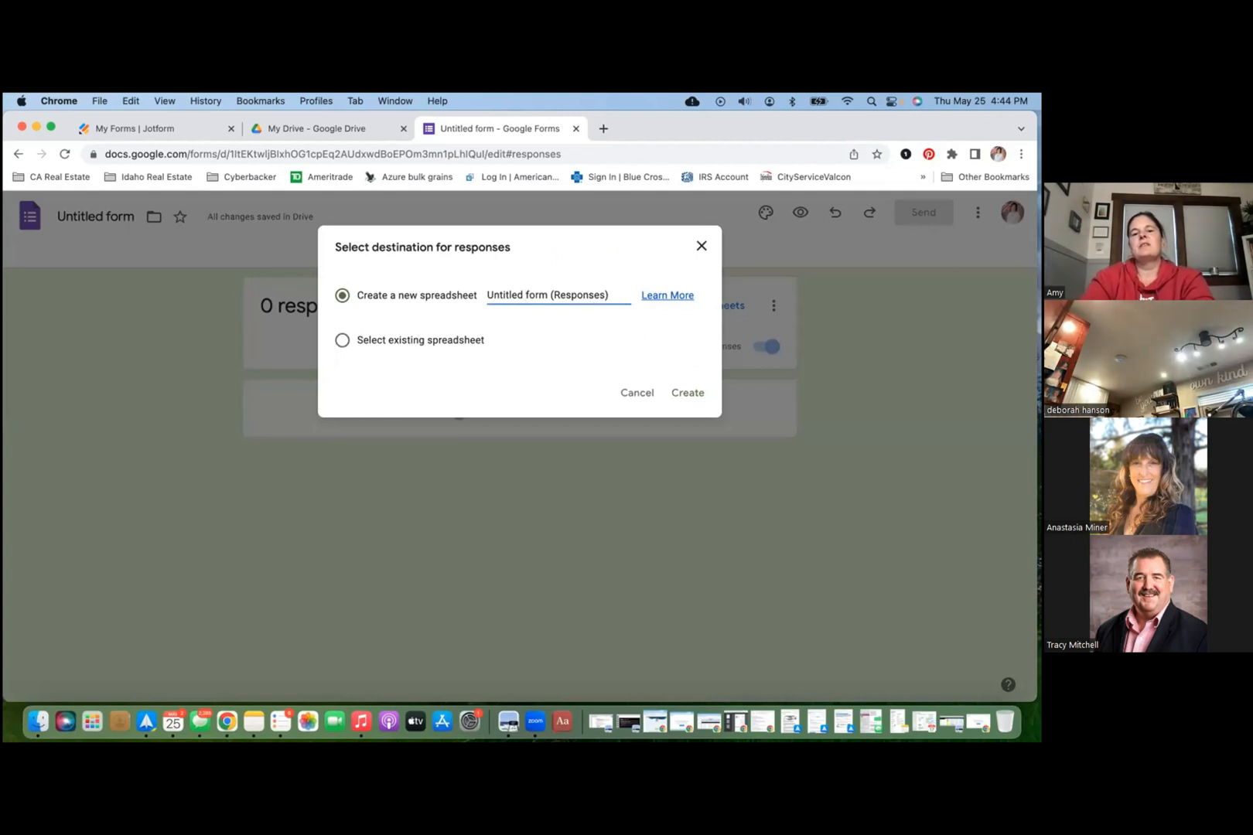
pyautogui.moveTo(609, 295); pyautogui.dragTo(486, 295)
pyautogui.write('Customer Feedback')
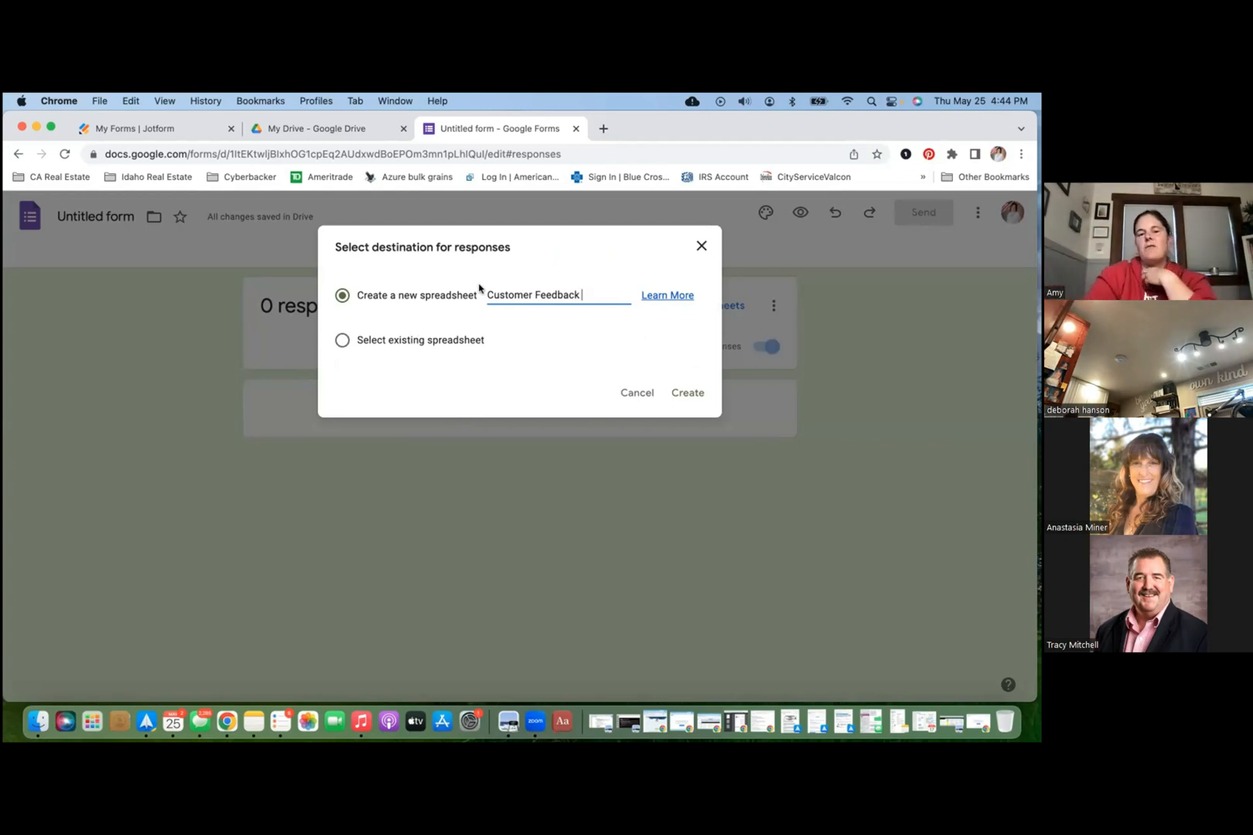
pyautogui.click(691, 392)
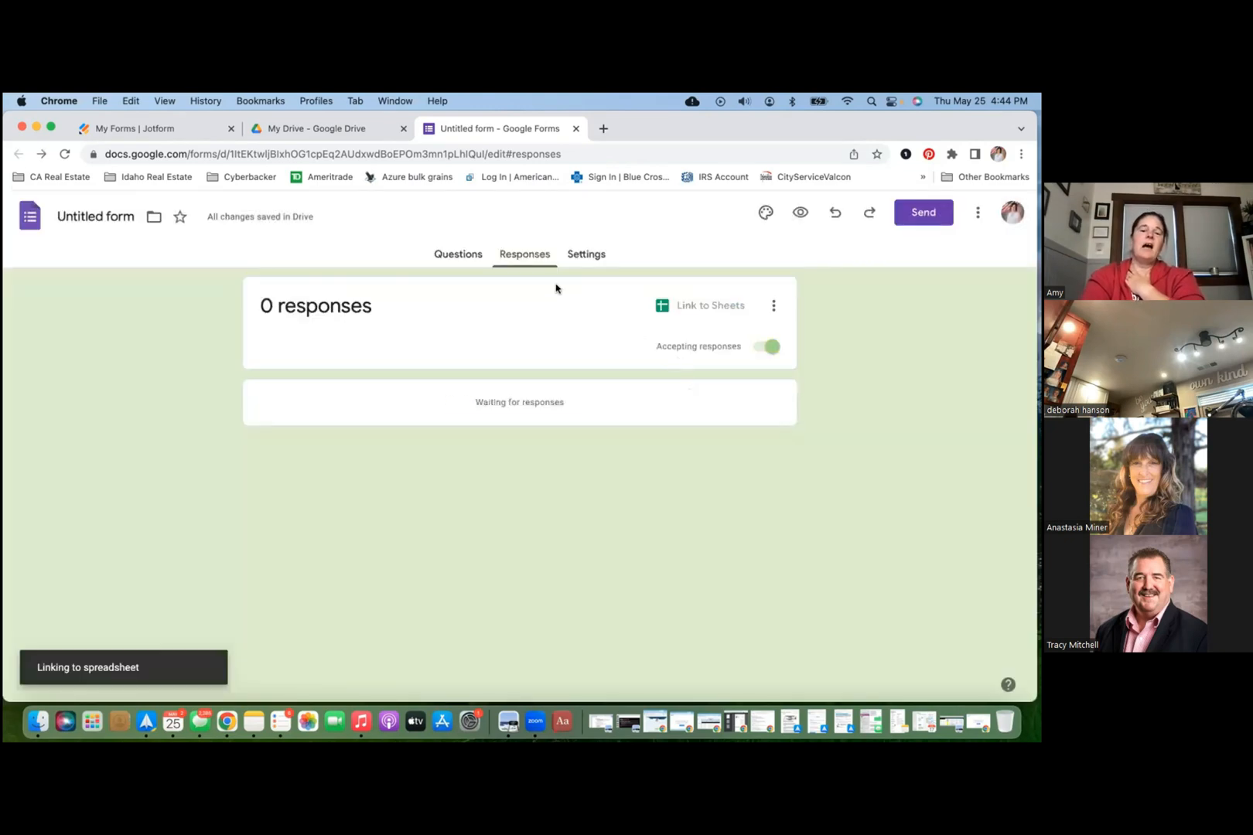
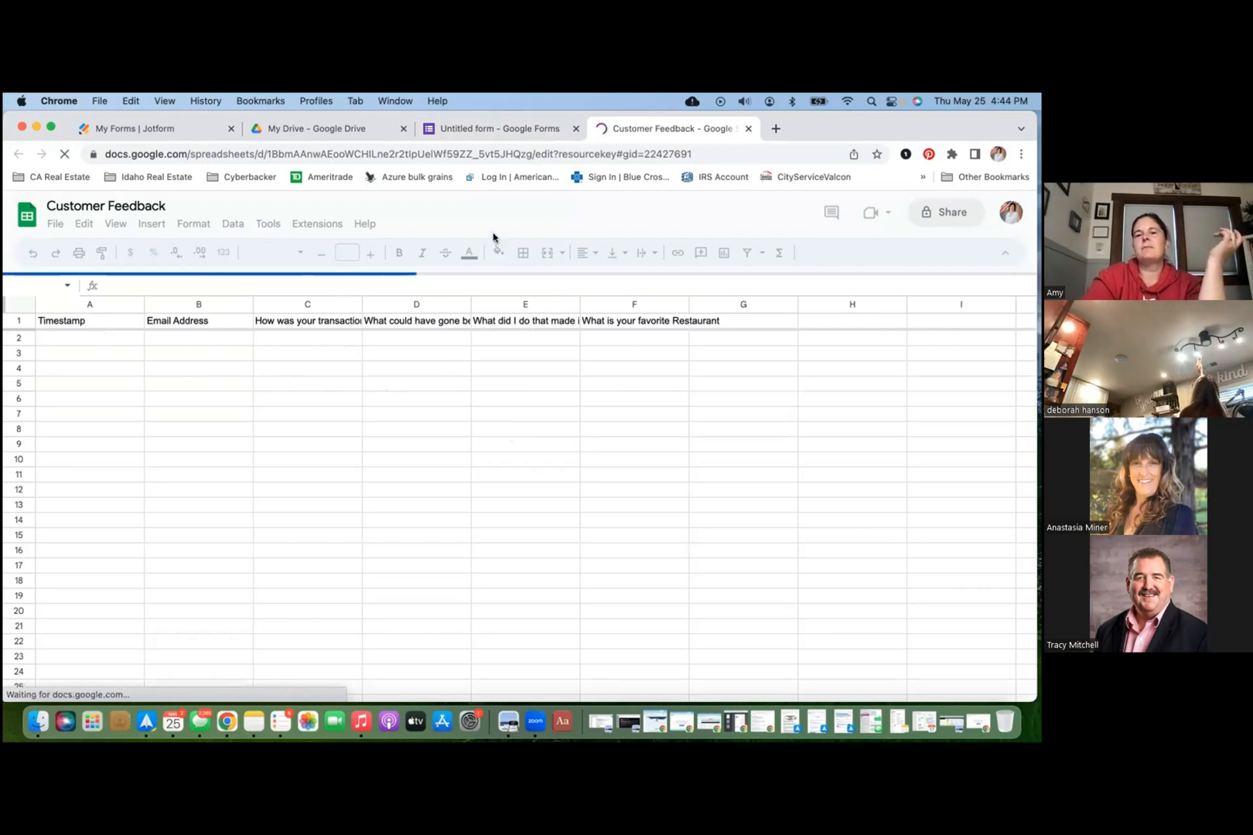
# Step: Return to the form's questions and add a question titled "Full Name" after the transaction rating question
pyautogui.moveTo(982, 145); pyautogui.dragTo(589, 195)
pyautogui.click(530, 186)
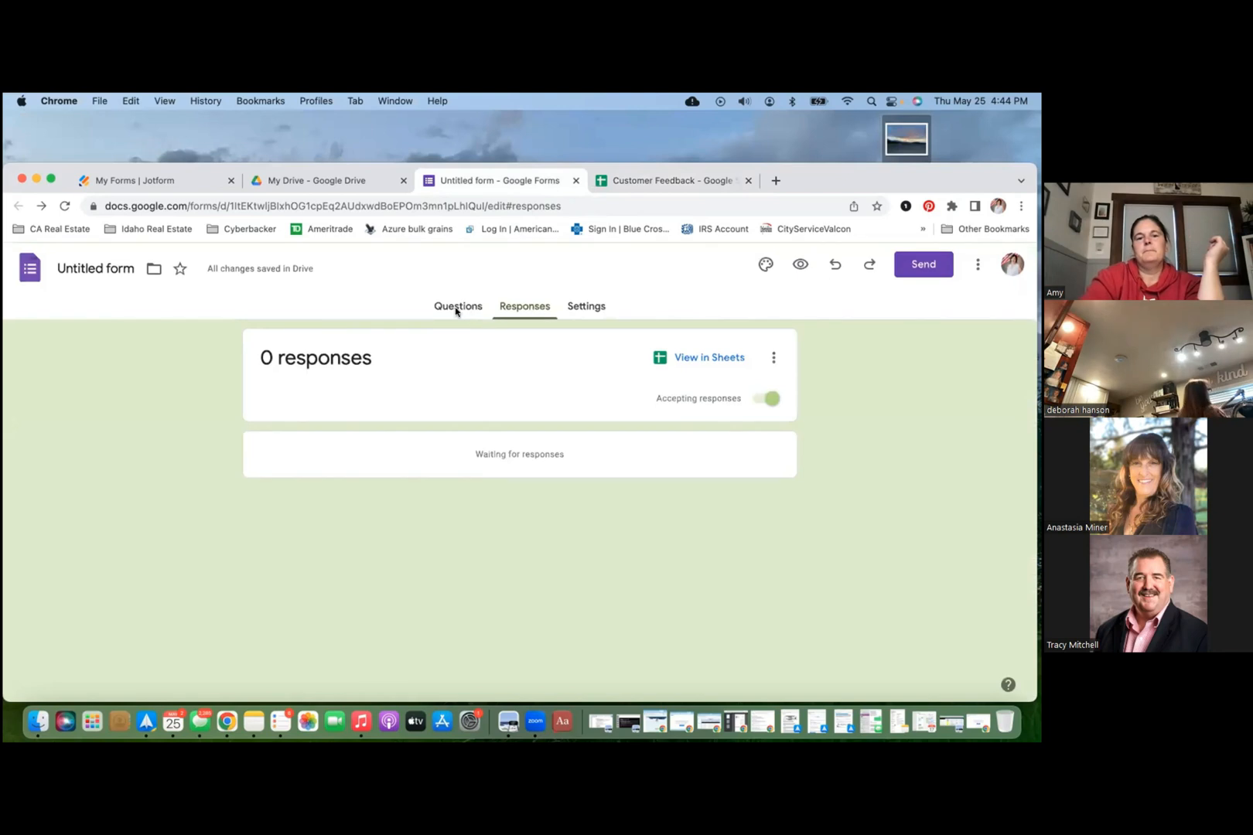
pyautogui.click(450, 305)
pyautogui.scroll(-3, 429, 493)
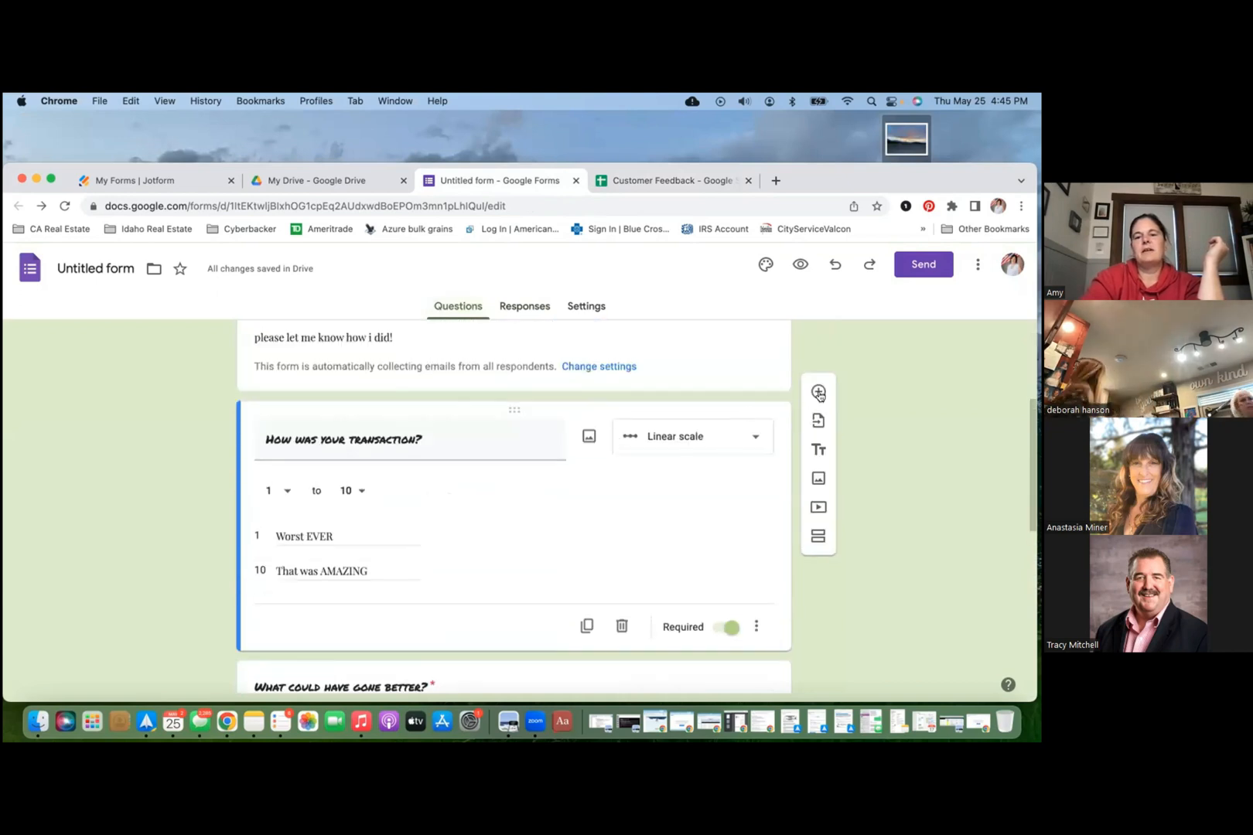
pyautogui.click(819, 393)
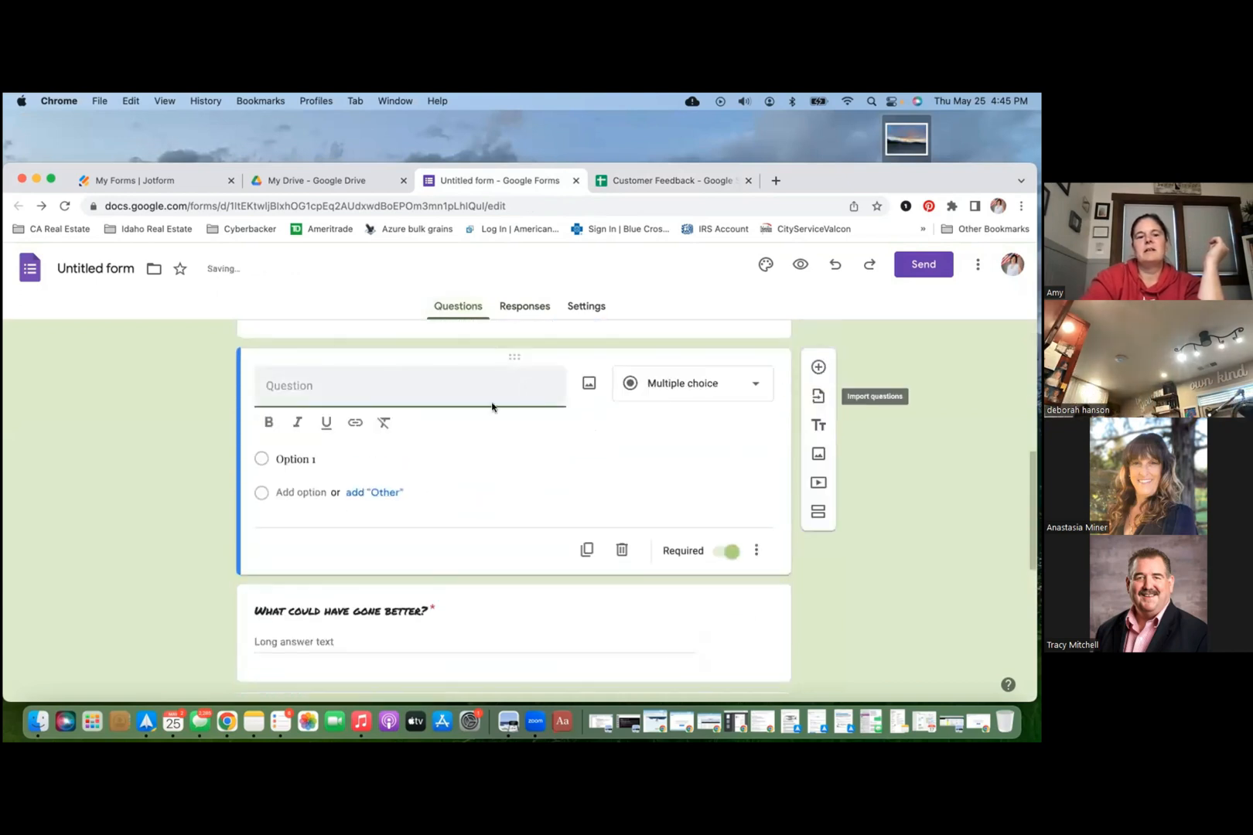
pyautogui.scroll(3, 492, 406)
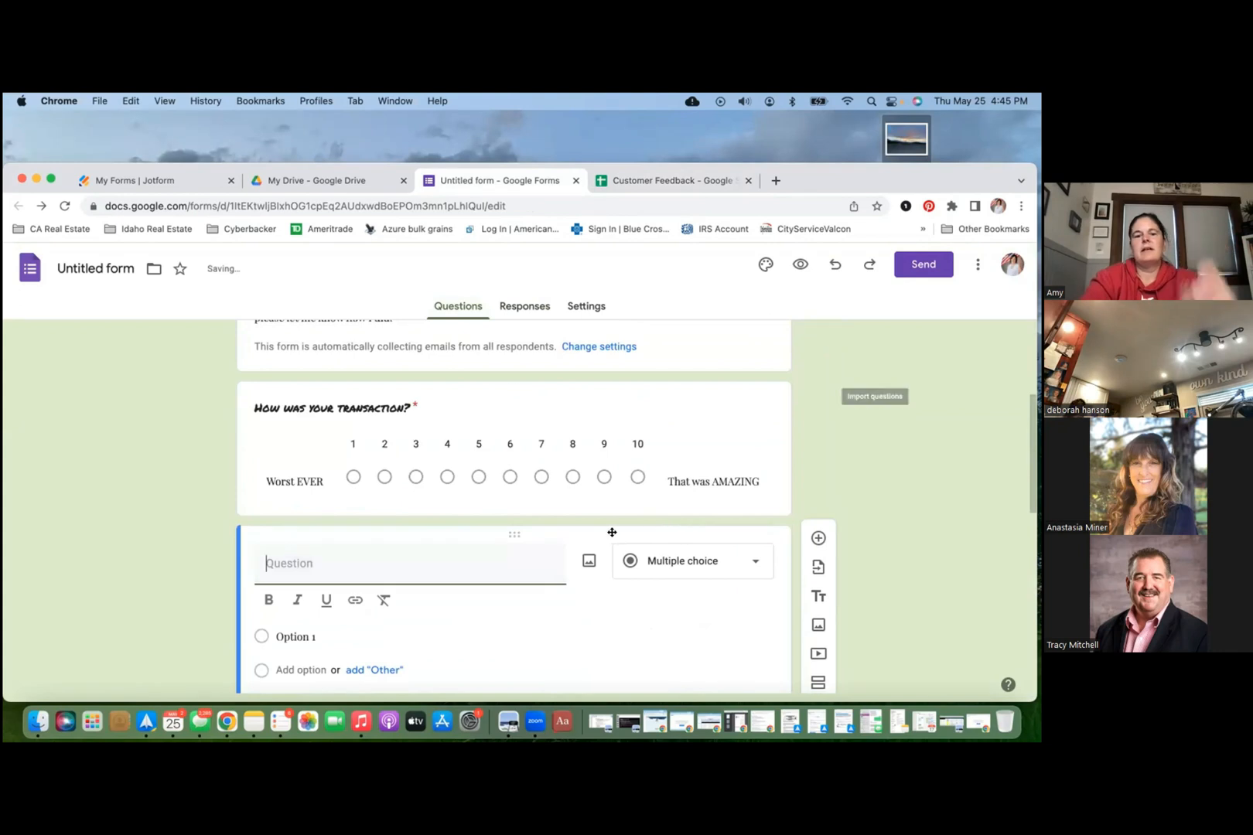
pyautogui.write('N')
pyautogui.press('BackSpace')
pyautogui.write('Fully ')
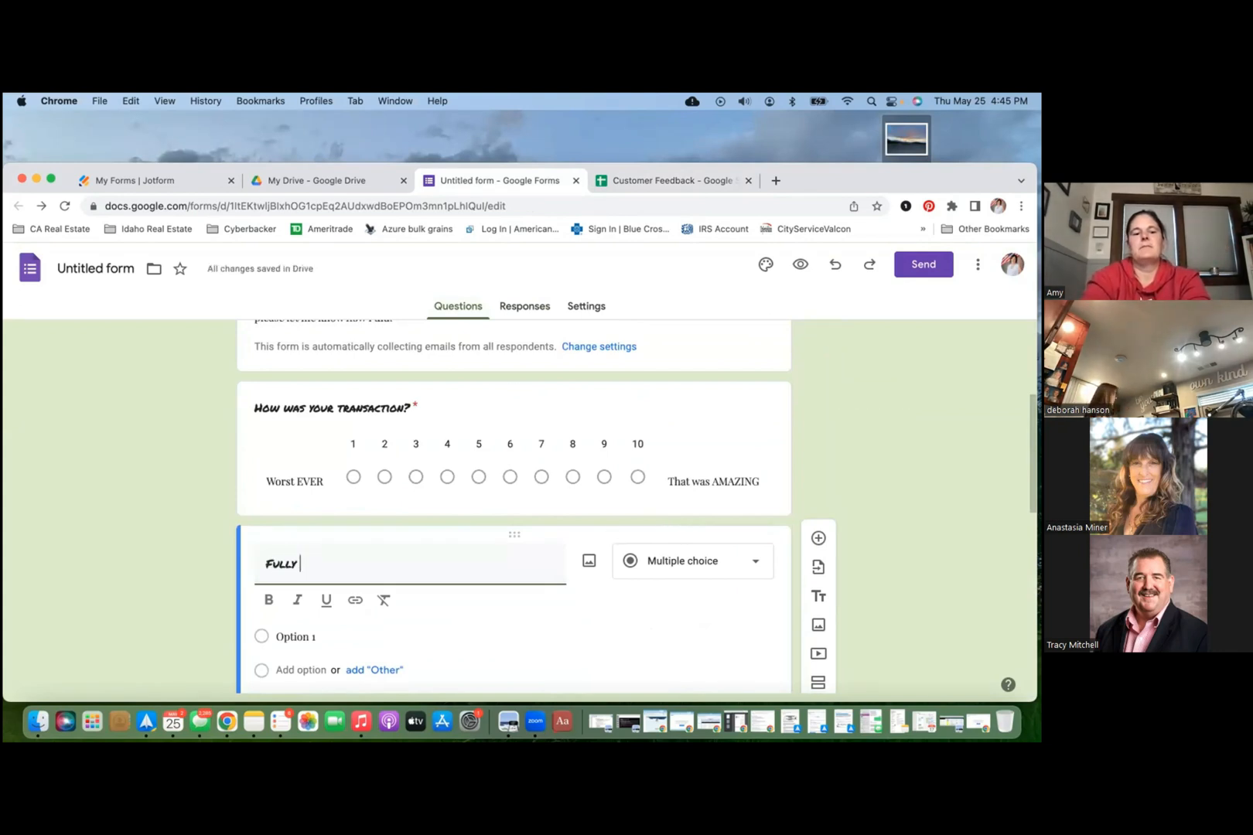
pyautogui.press('BackSpace')
pyautogui.press('BackSpace')
pyautogui.write(' Name')
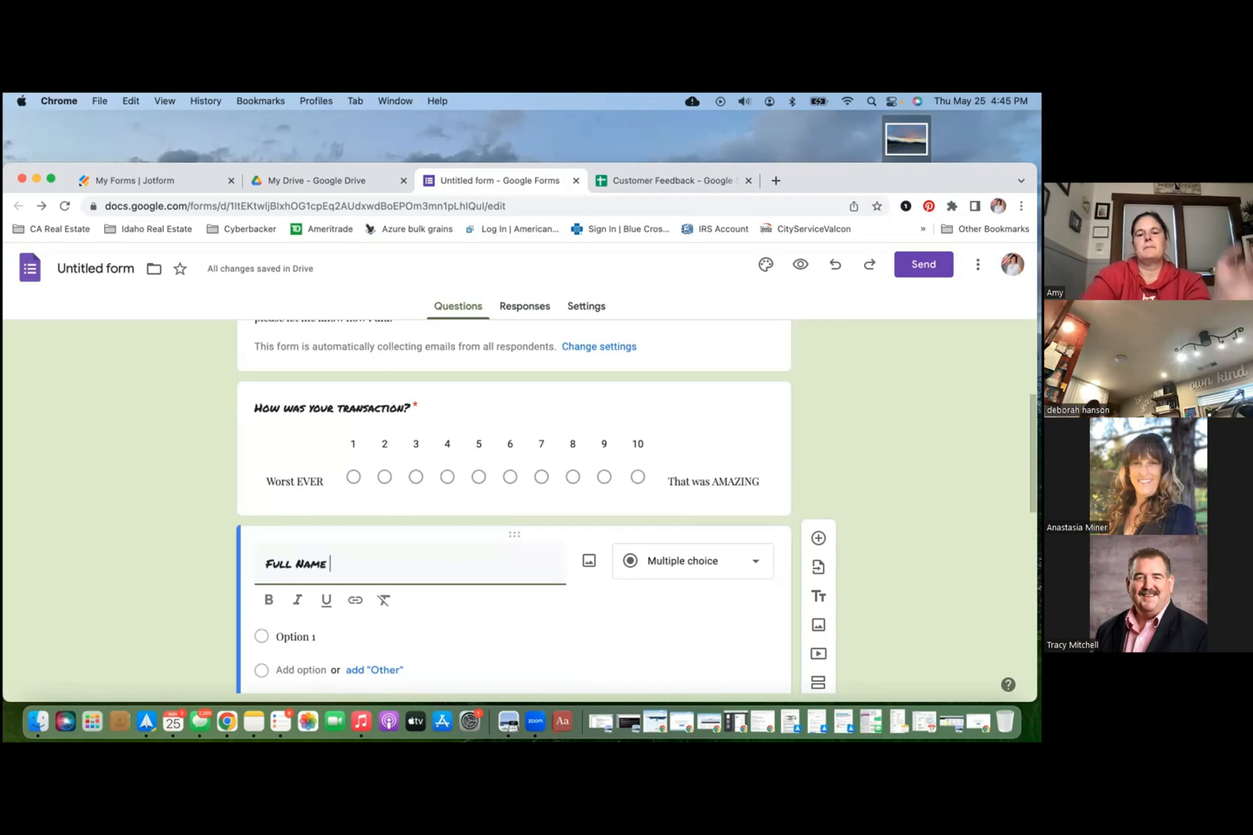
# Step: Review the answer types available for the "Full Name" question, keeping Short answer
pyautogui.click(747, 576)
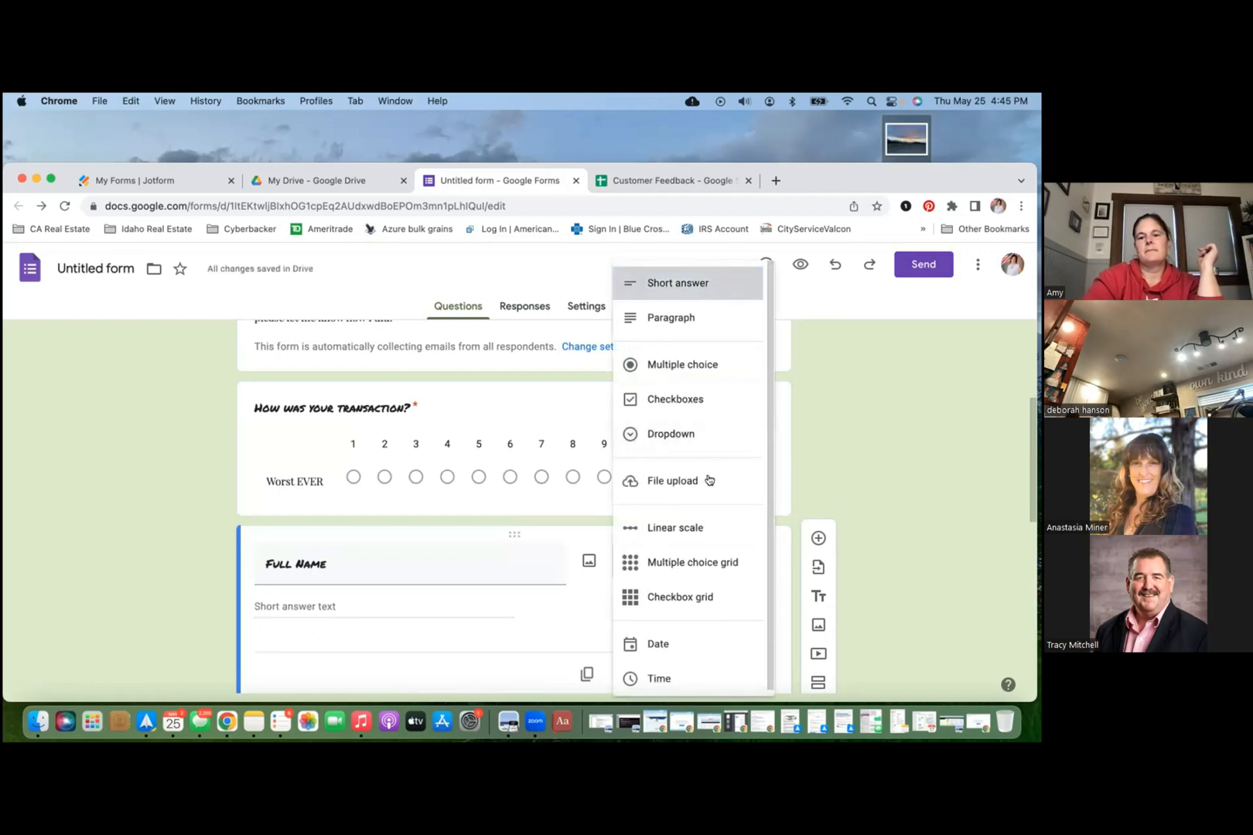
pyautogui.click(774, 526)
pyautogui.click(748, 571)
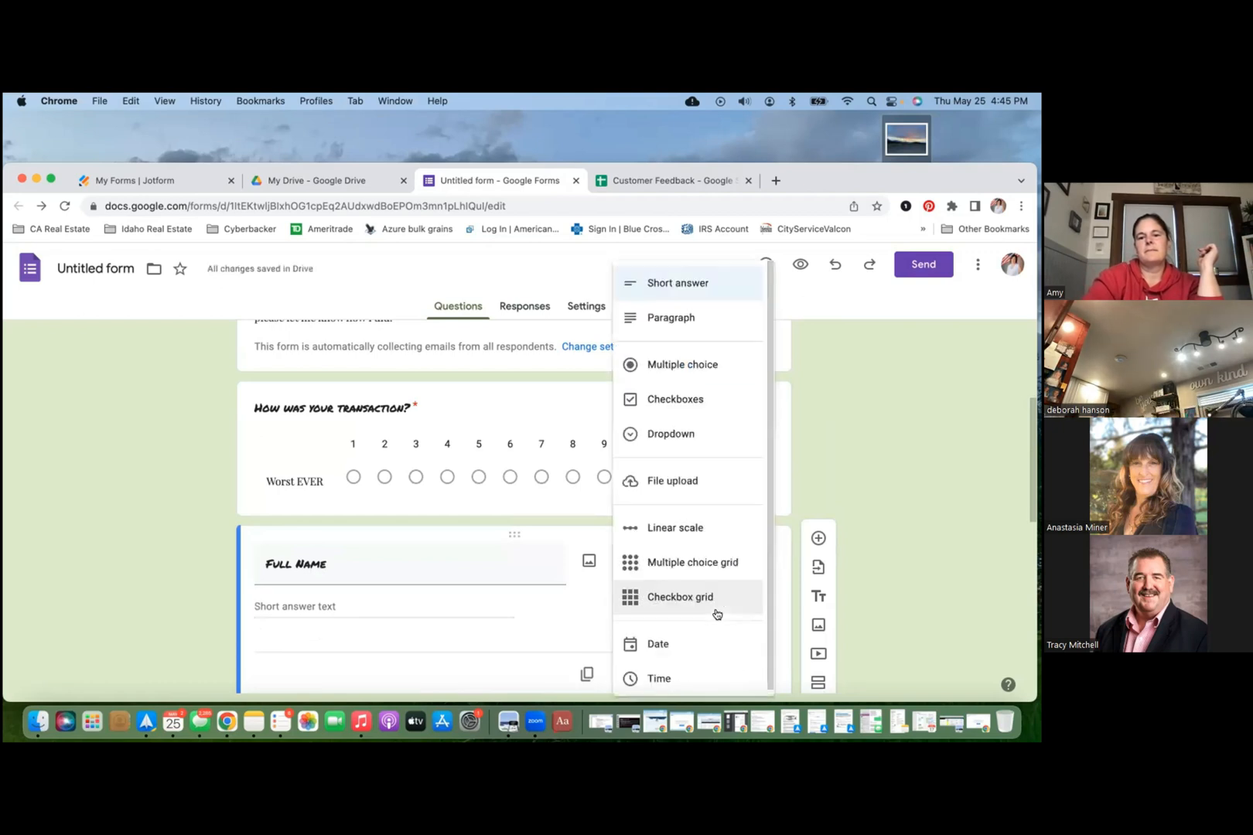
pyautogui.scroll(-2, 659, 622)
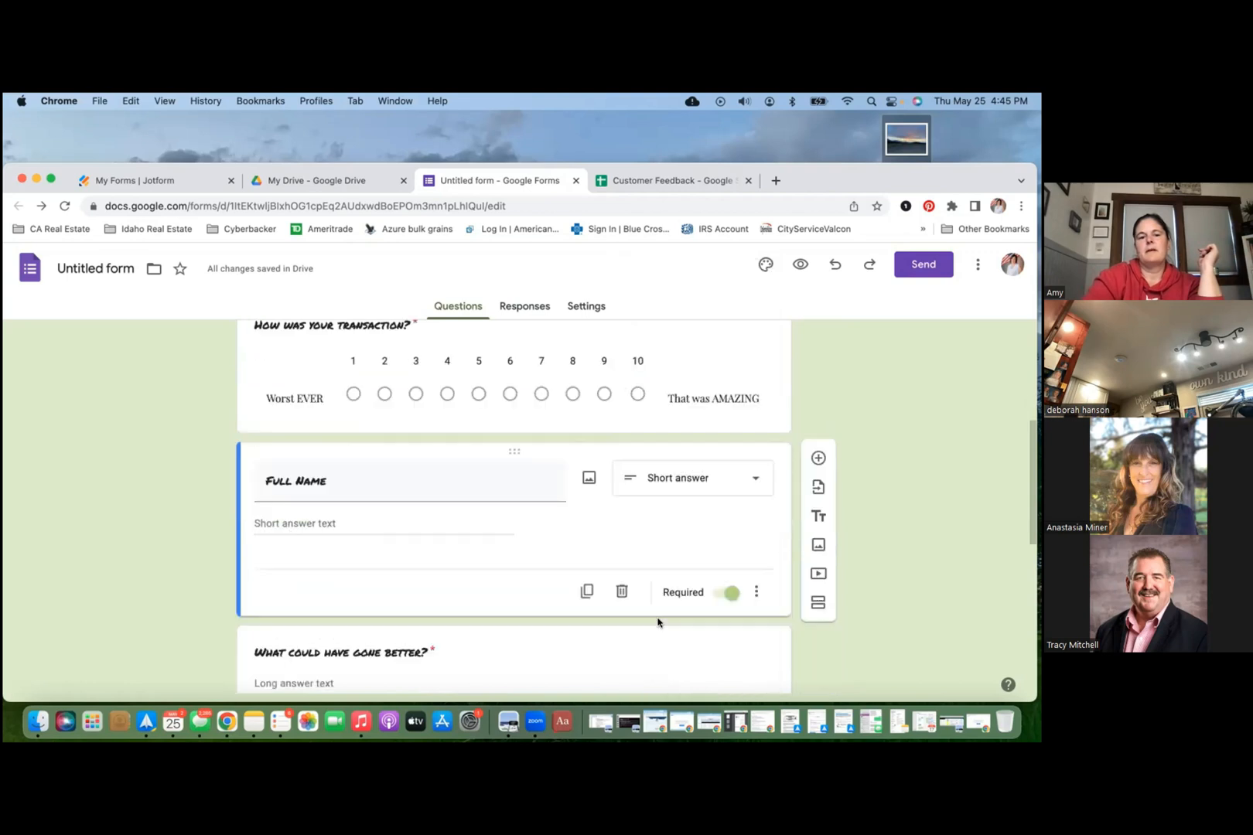
# Step: Add a short-answer question titled "Phone Number" below the "Full Name" question
pyautogui.scroll(-3, 658, 623)
pyautogui.scroll(2, 740, 578)
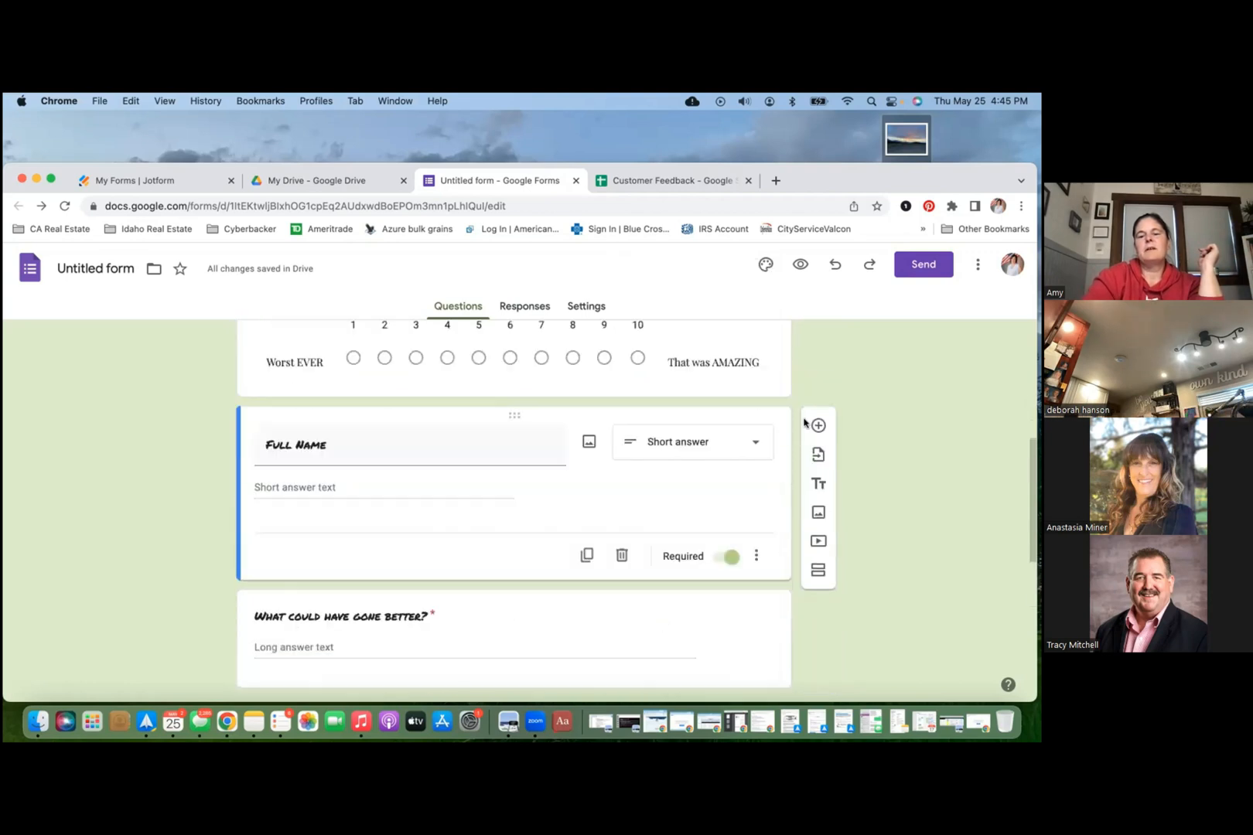
pyautogui.click(817, 425)
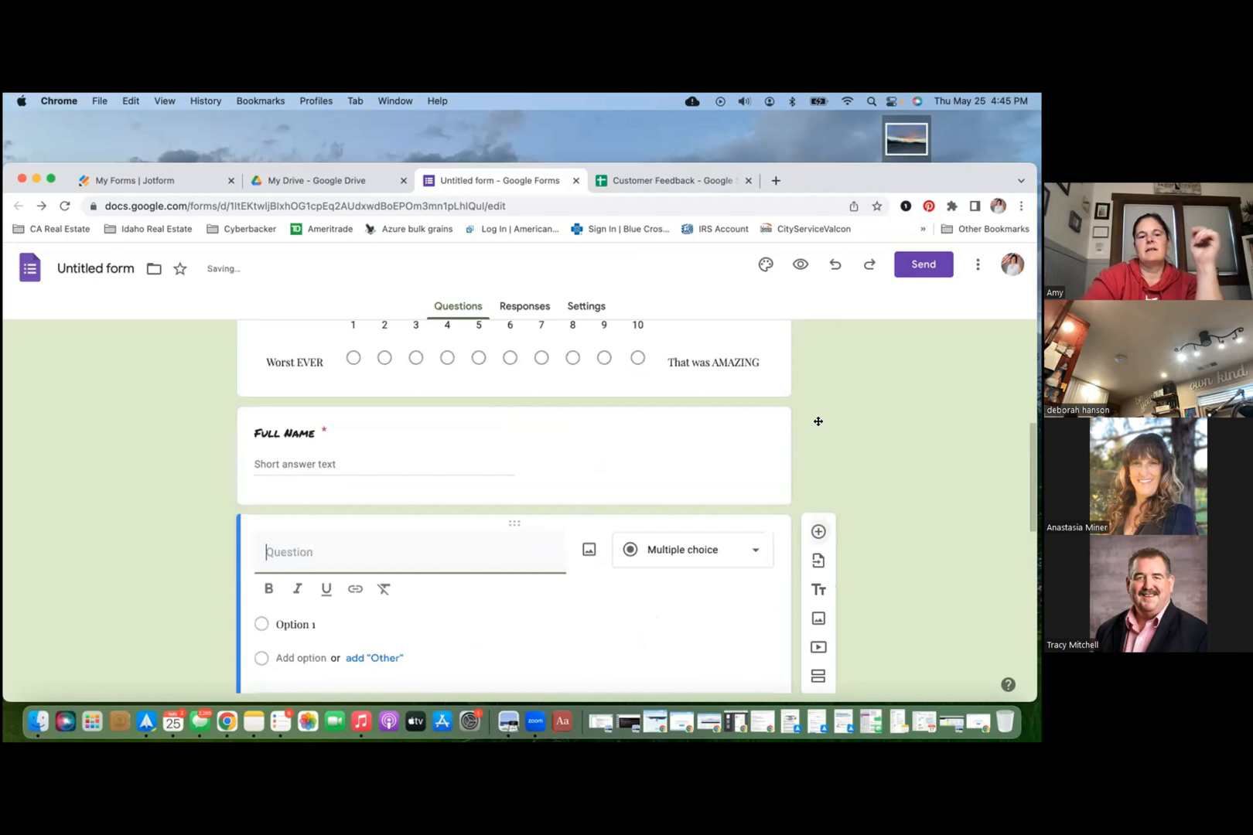
pyautogui.write('A')
pyautogui.write('hone Number')
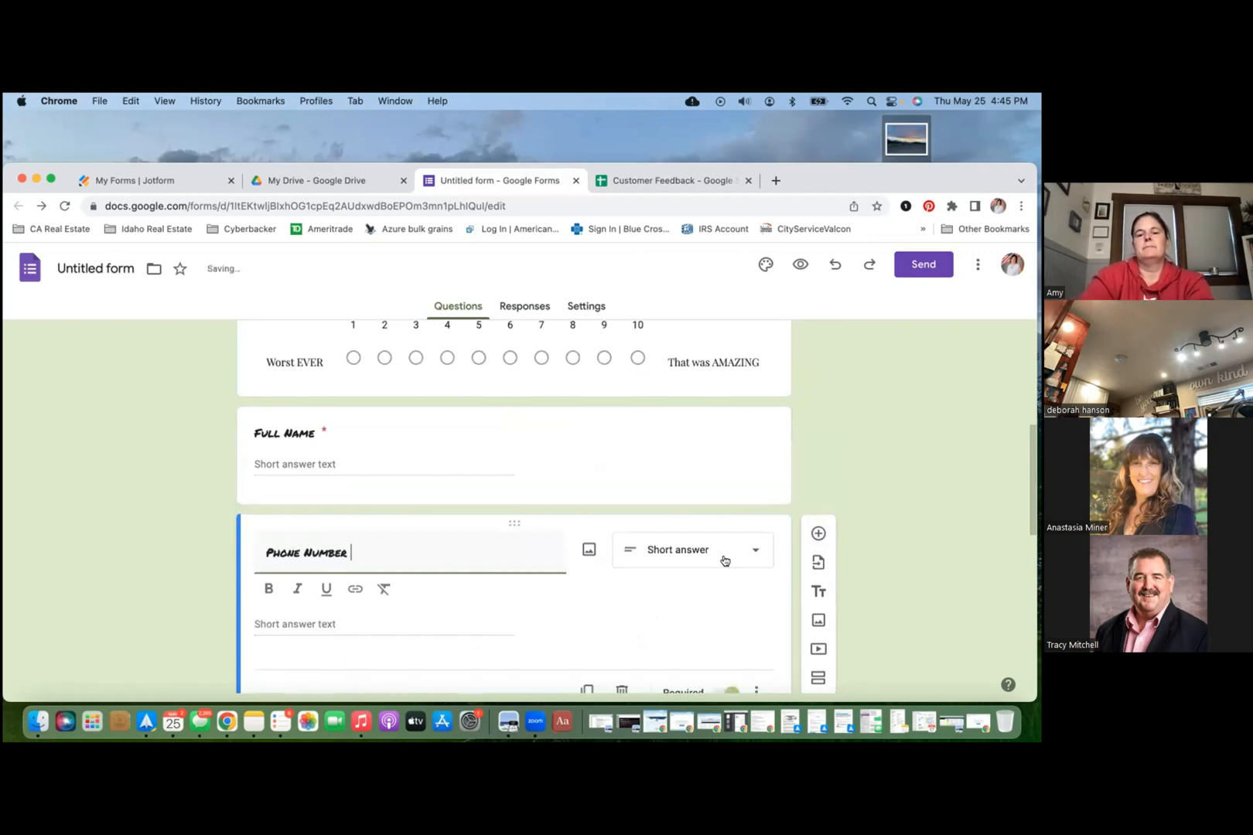
pyautogui.click(818, 533)
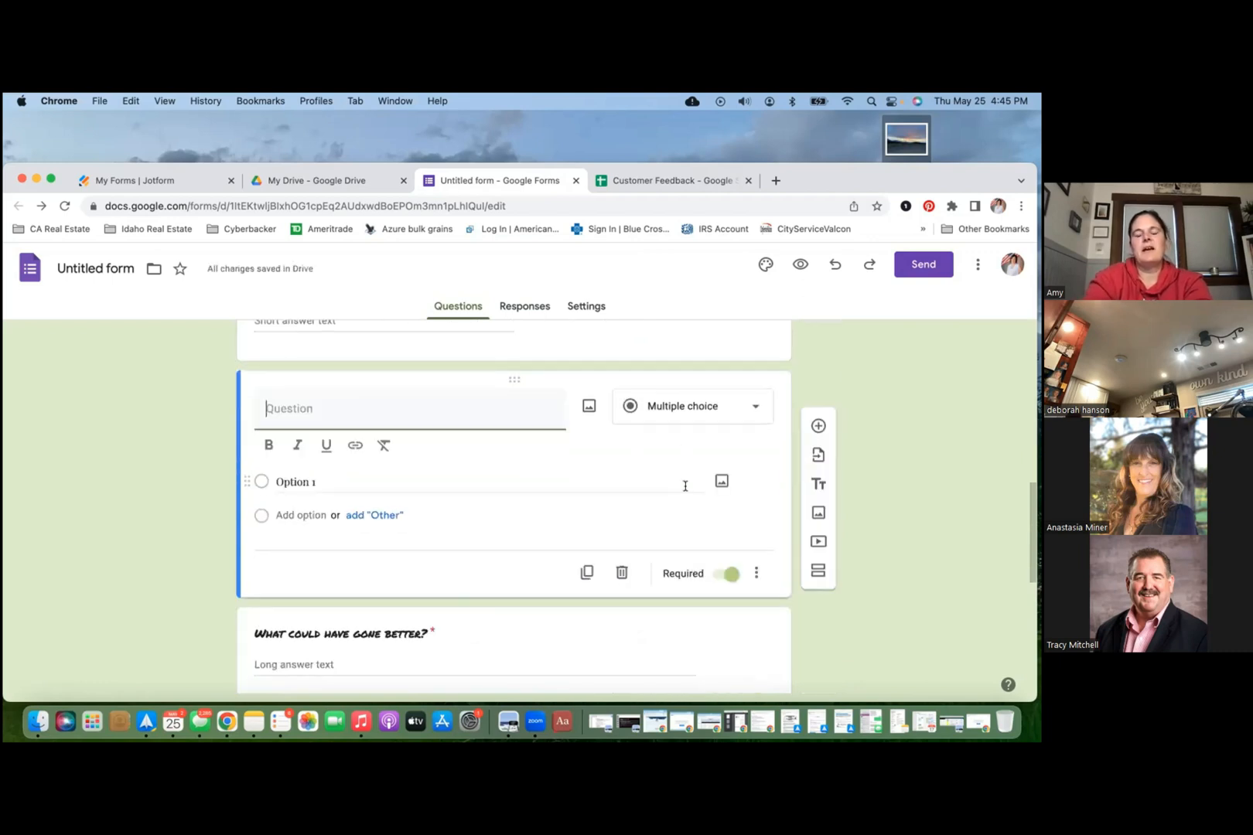
pyautogui.write('Ema')
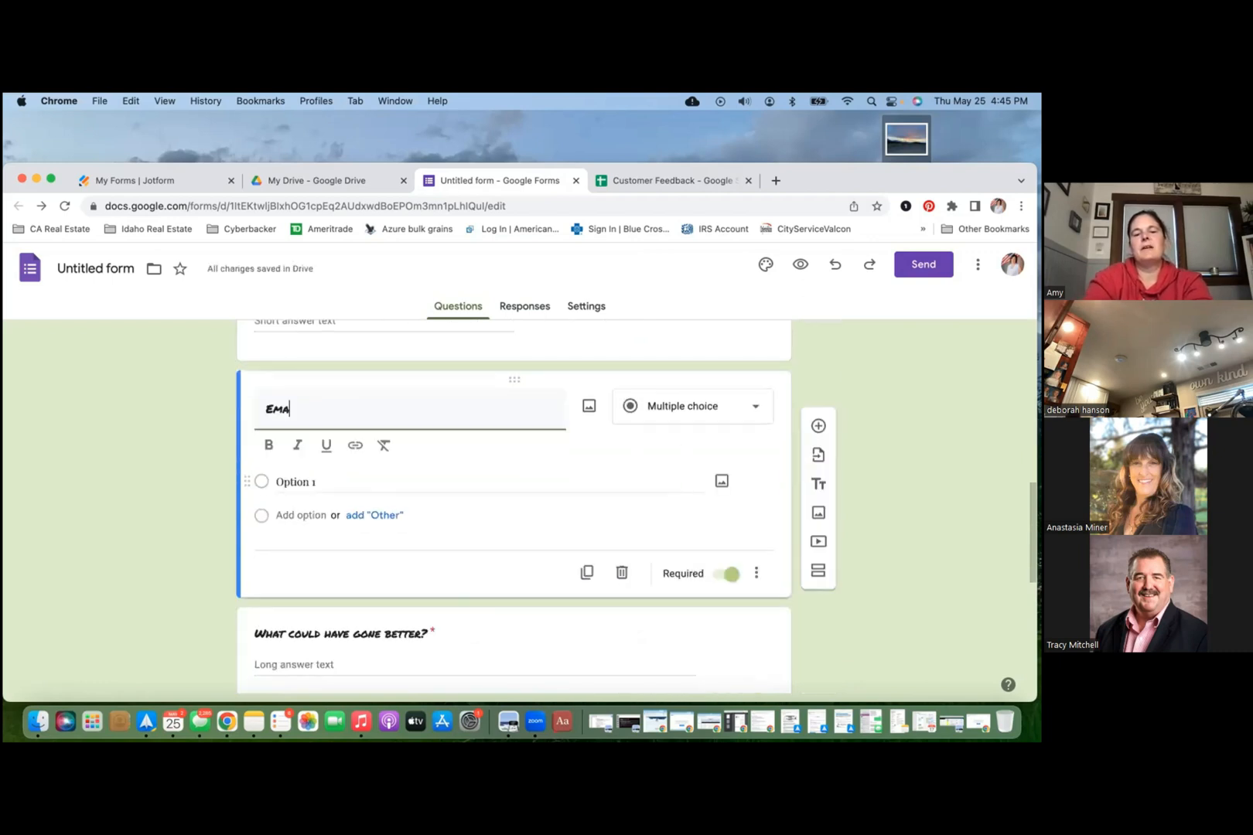
pyautogui.write('il Address')
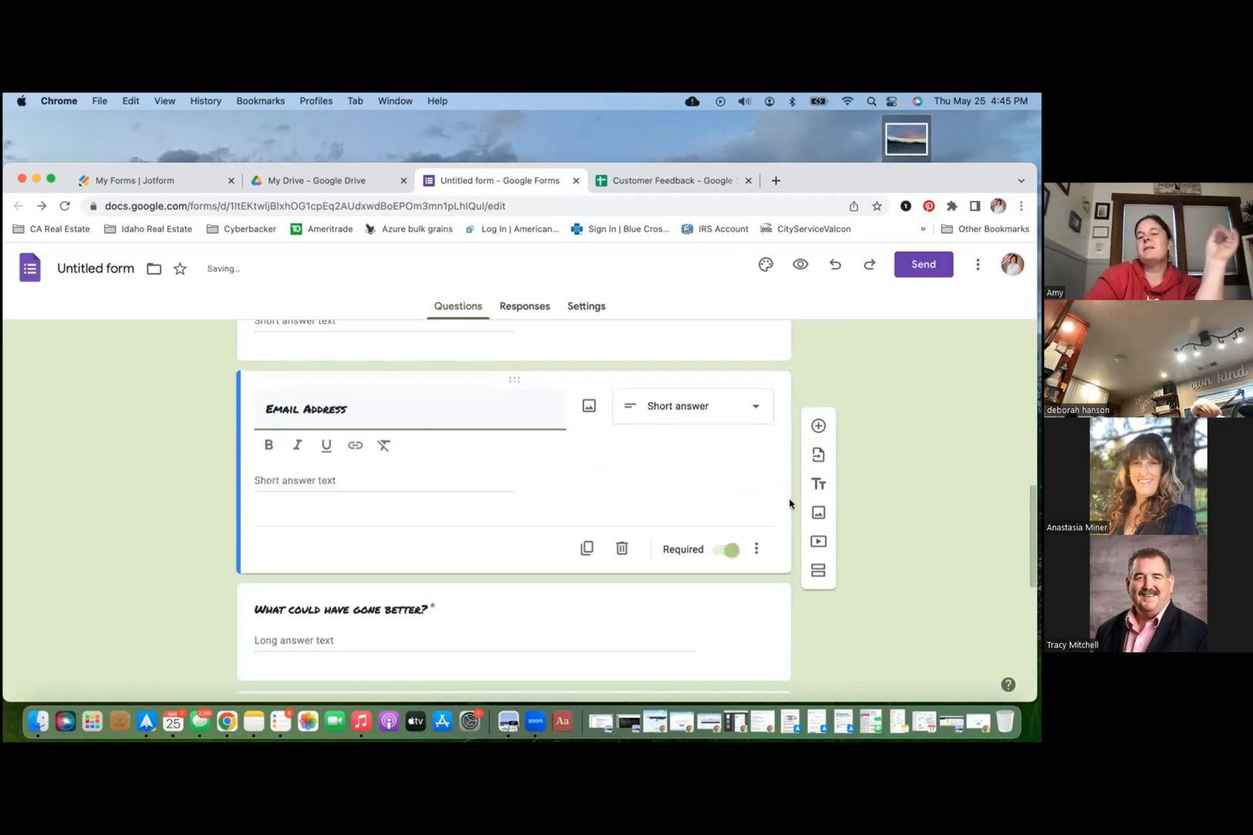
pyautogui.click(624, 549)
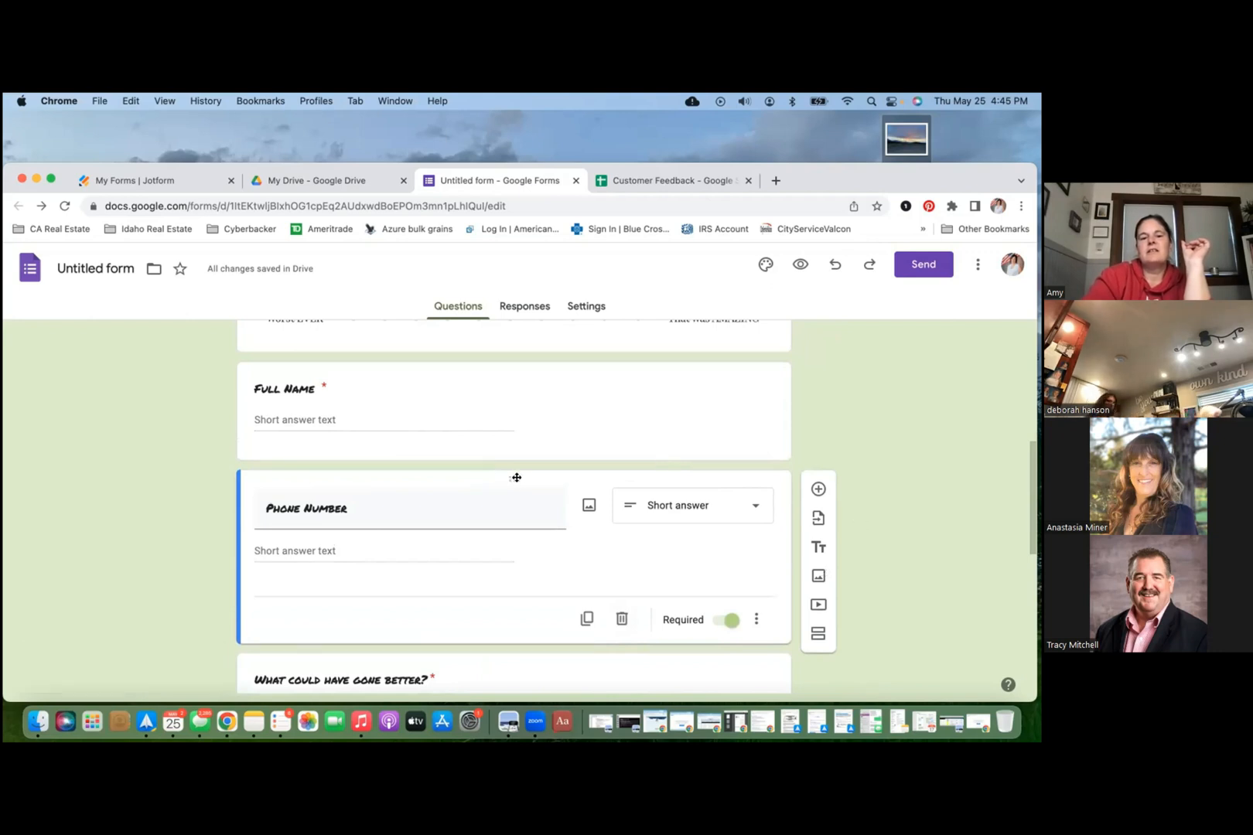
# Step: Reorder the questions so "Phone Number" comes first, followed by the transaction rating and "Full Name"
pyautogui.moveTo(514, 478); pyautogui.dragTo(523, 425)
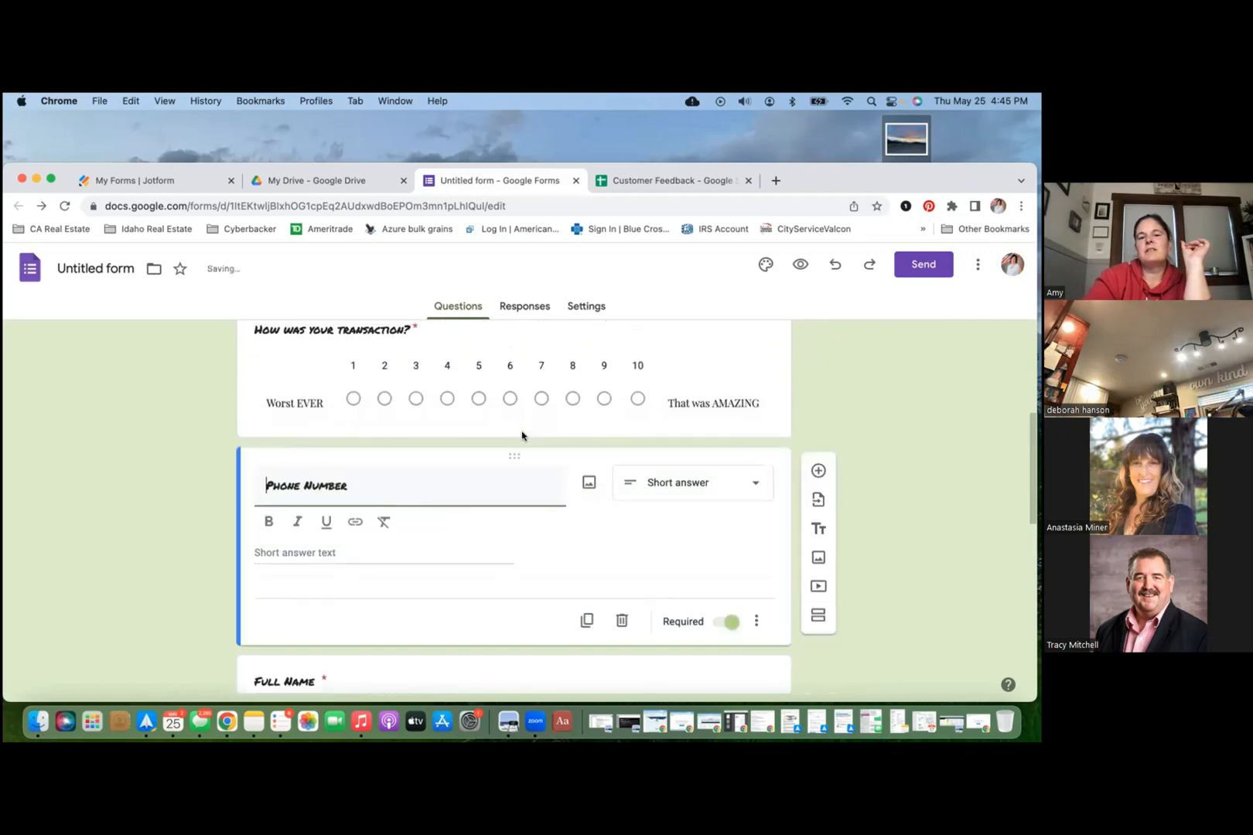
pyautogui.moveTo(514, 492); pyautogui.dragTo(528, 593)
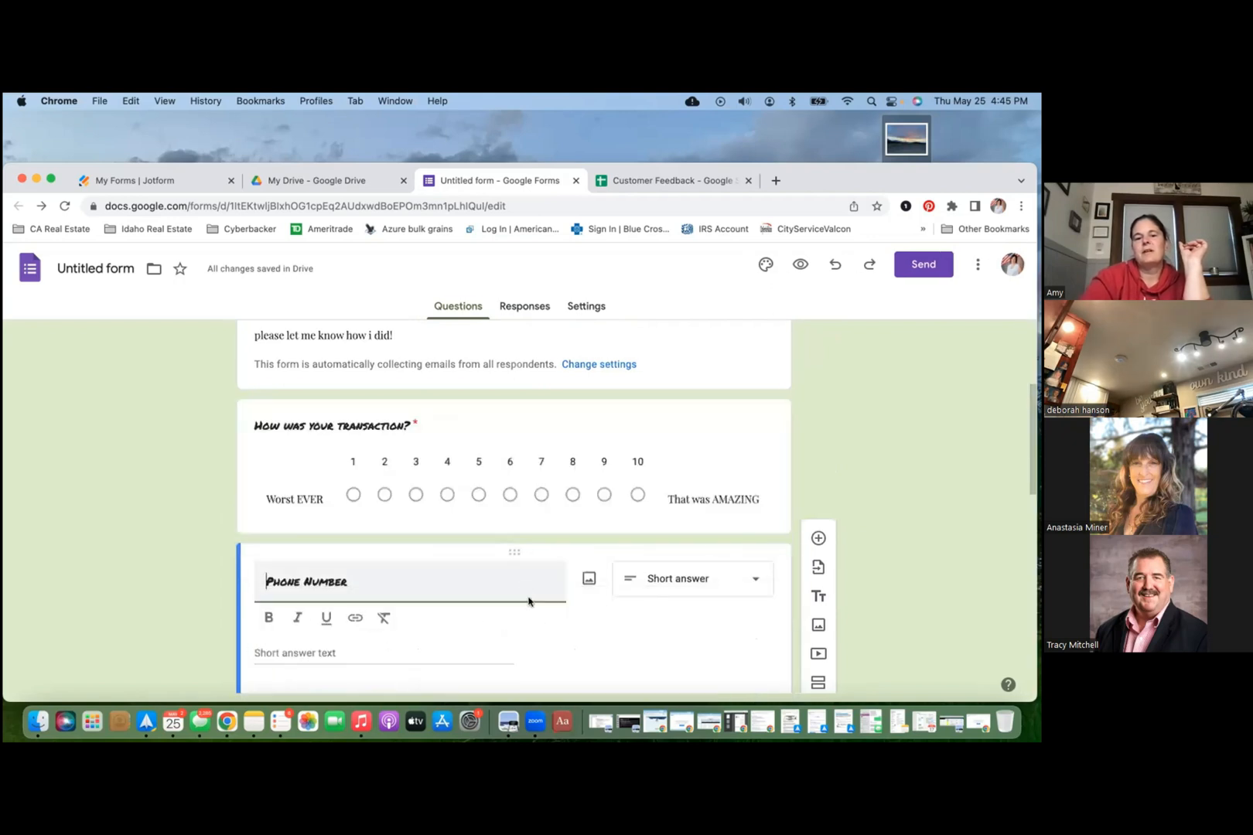
pyautogui.moveTo(510, 554); pyautogui.dragTo(507, 661)
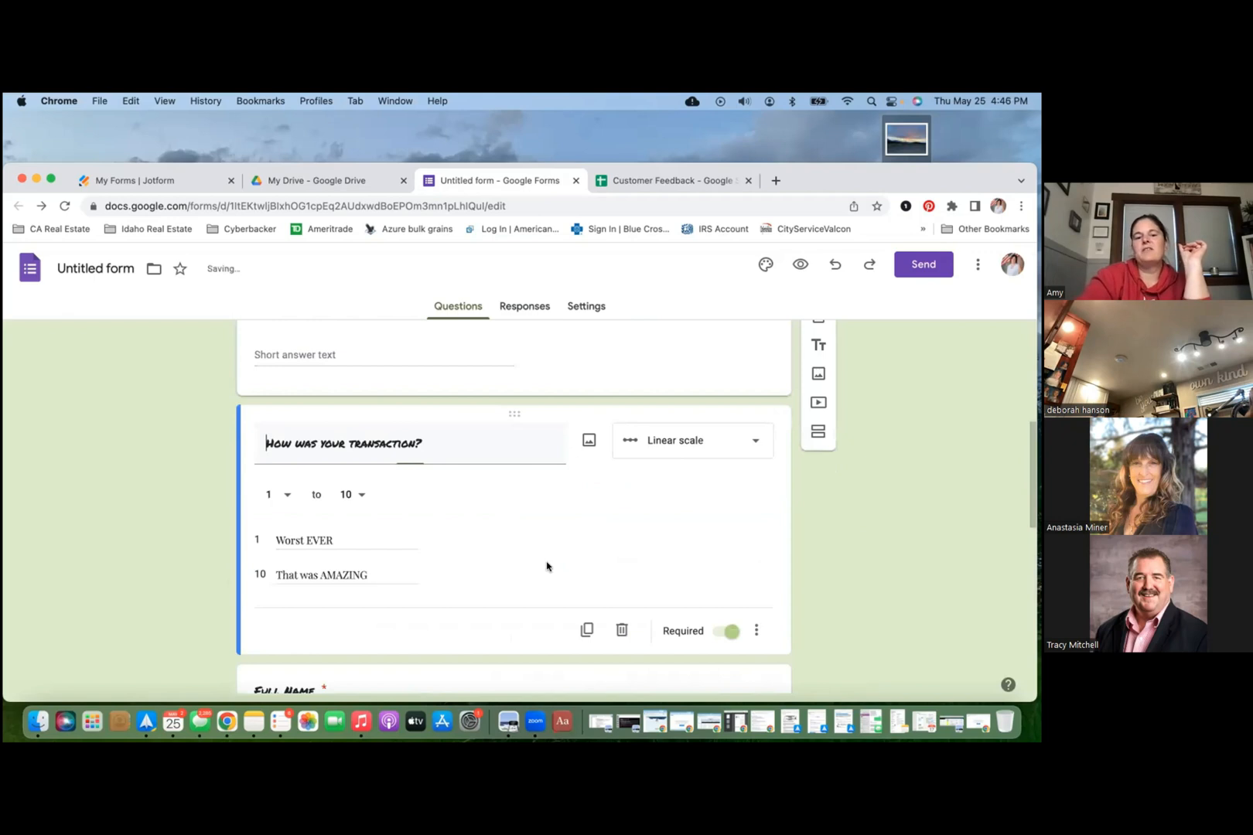
pyautogui.scroll(5, 547, 567)
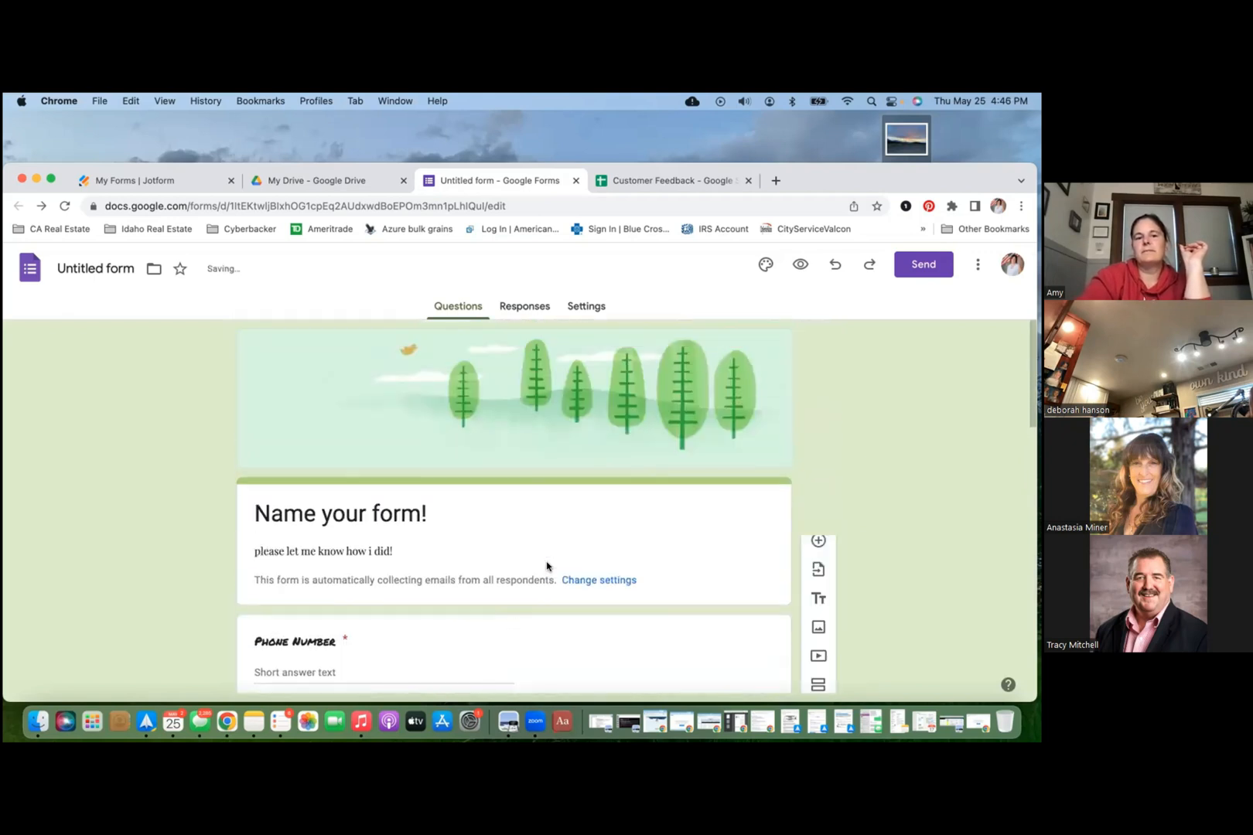
pyautogui.scroll(-1, 546, 566)
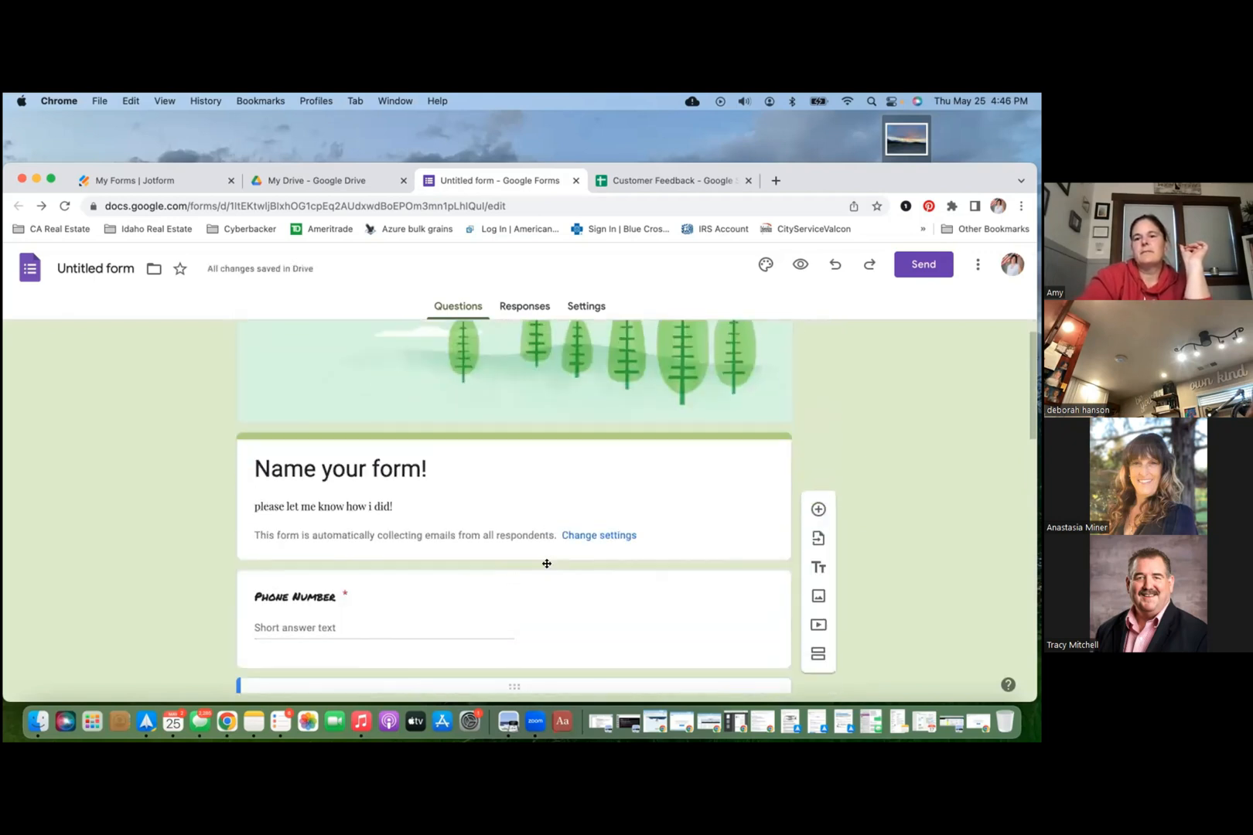
pyautogui.scroll(-4, 547, 563)
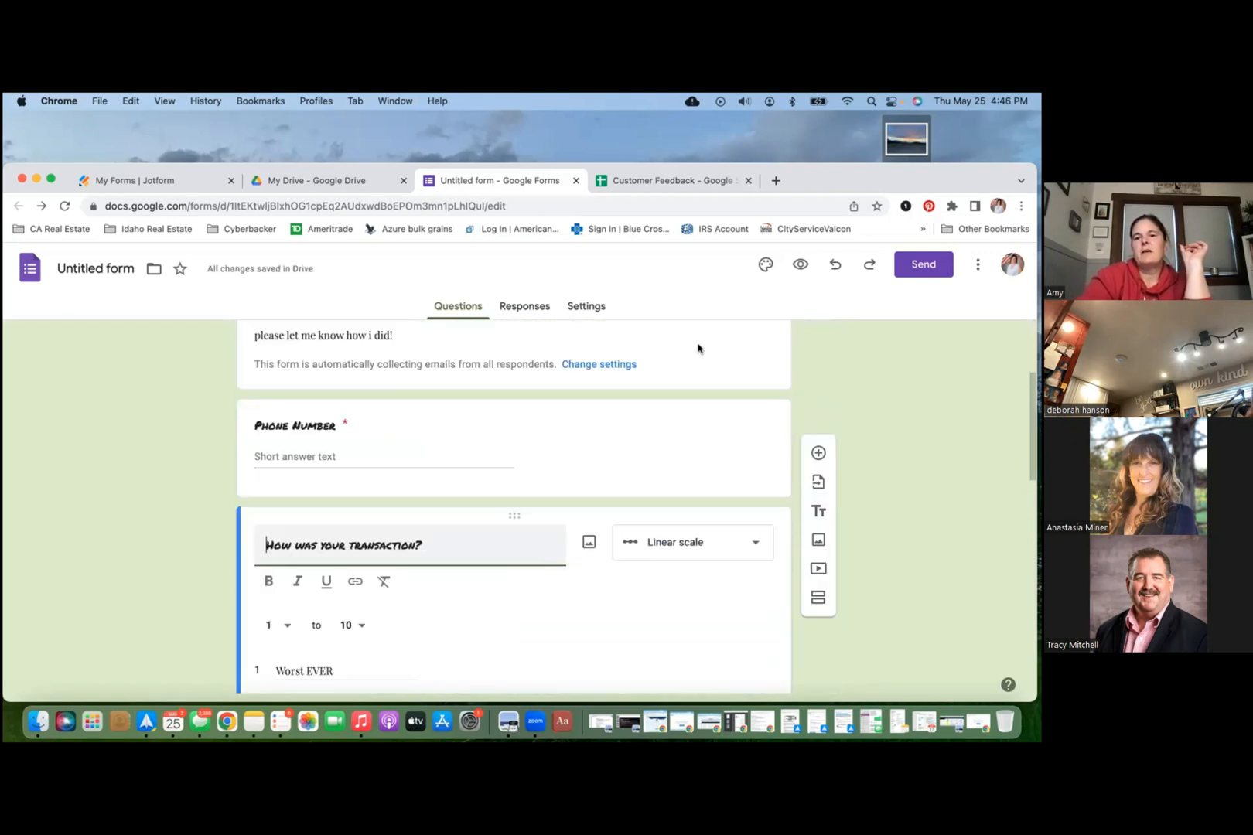
# Step: Preview the form as a respondent and look through all its questions
pyautogui.click(799, 267)
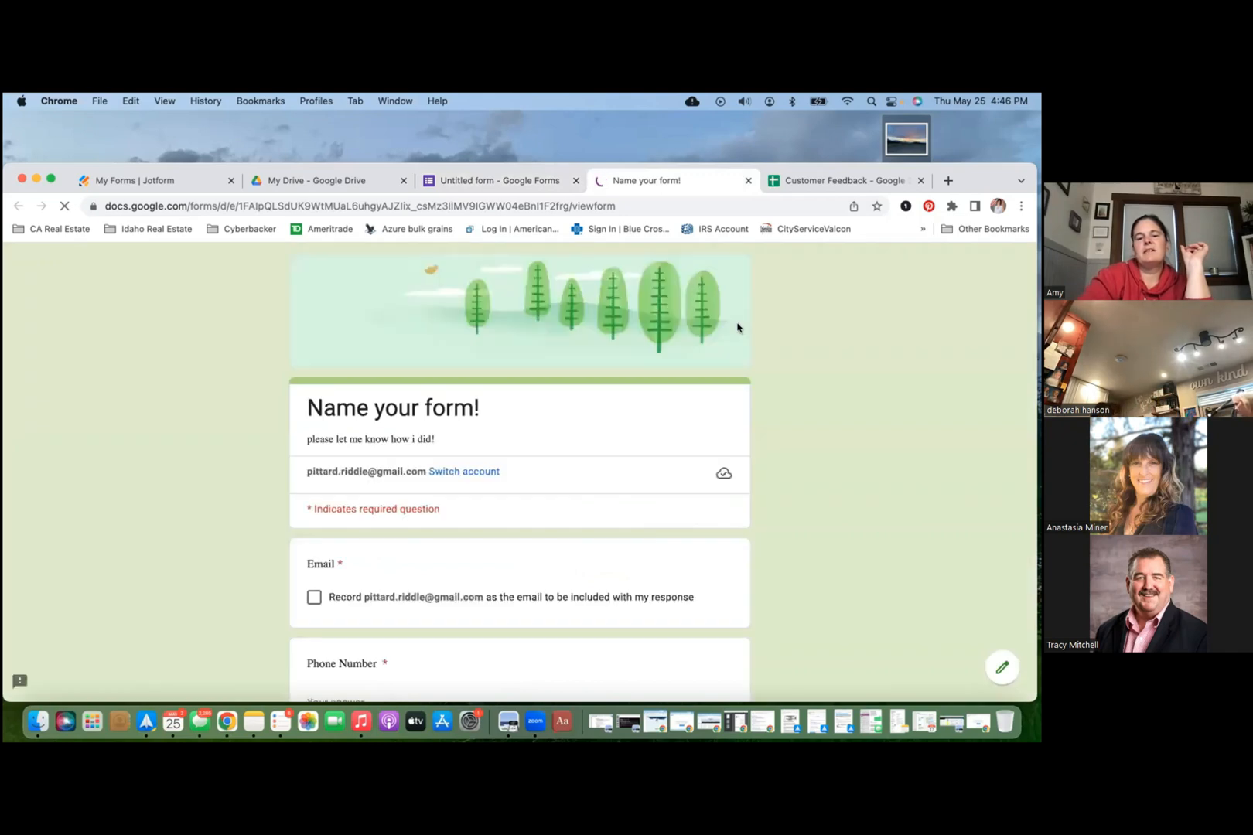
pyautogui.scroll(-10, 737, 327)
pyautogui.scroll(-5, 737, 328)
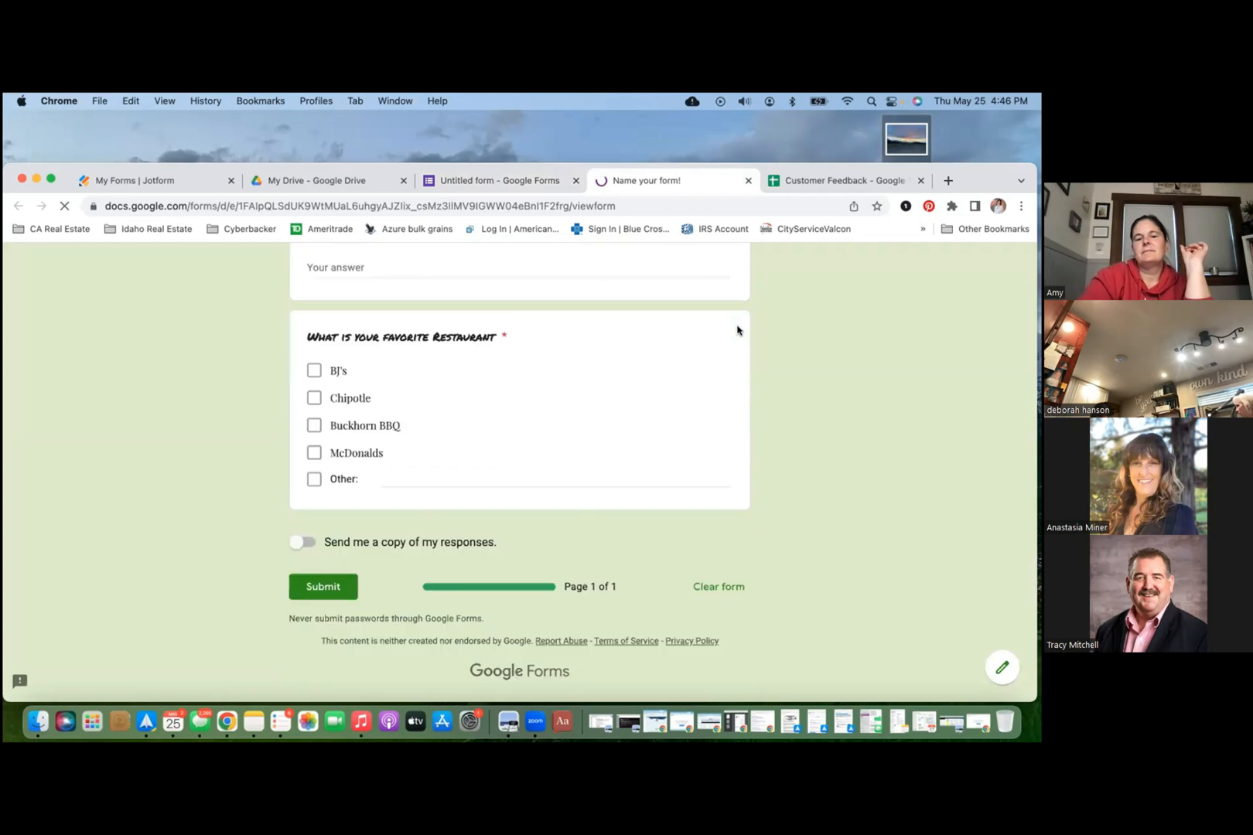
pyautogui.scroll(1, 737, 330)
pyautogui.scroll(5, 737, 330)
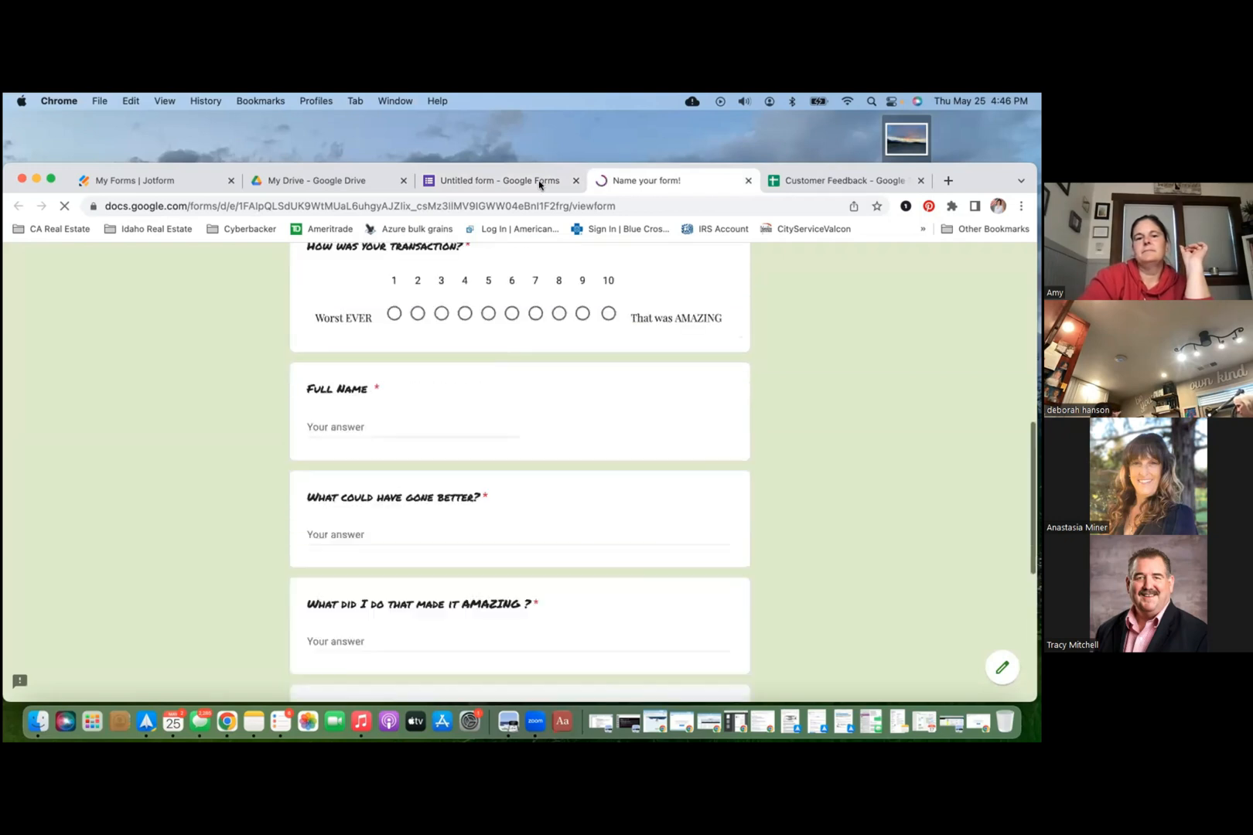
# Step: Return to the form editor and add a new section after the transaction rating question
pyautogui.click(539, 185)
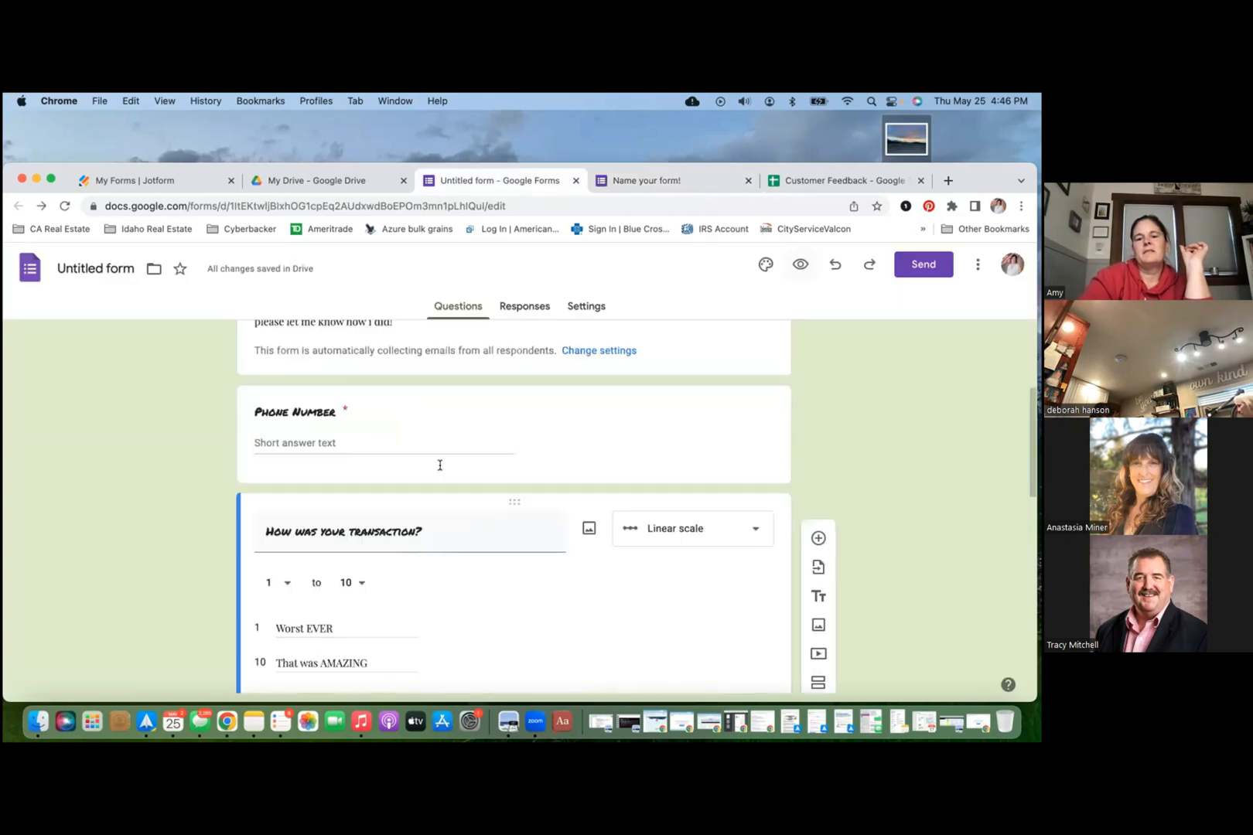
pyautogui.scroll(-1, 439, 465)
pyautogui.scroll(-5, 708, 546)
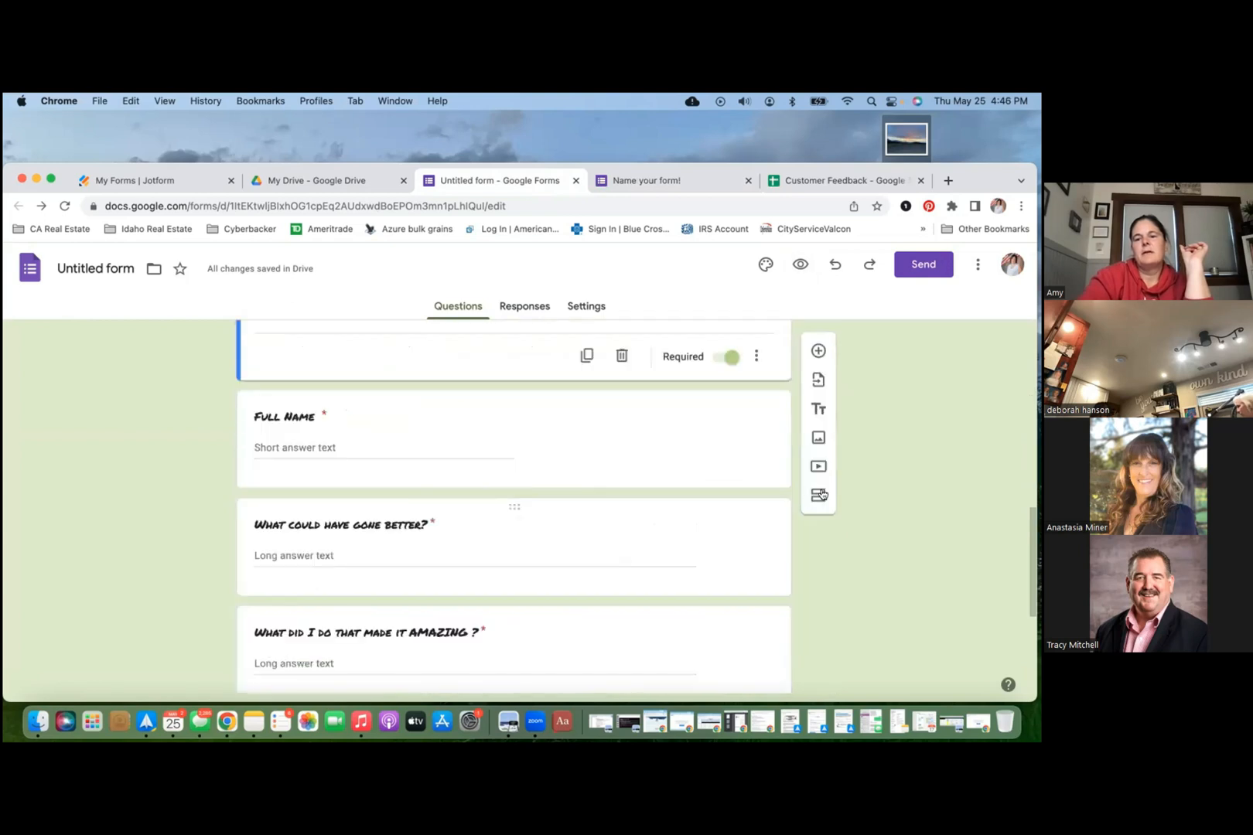
pyautogui.scroll(1, 822, 495)
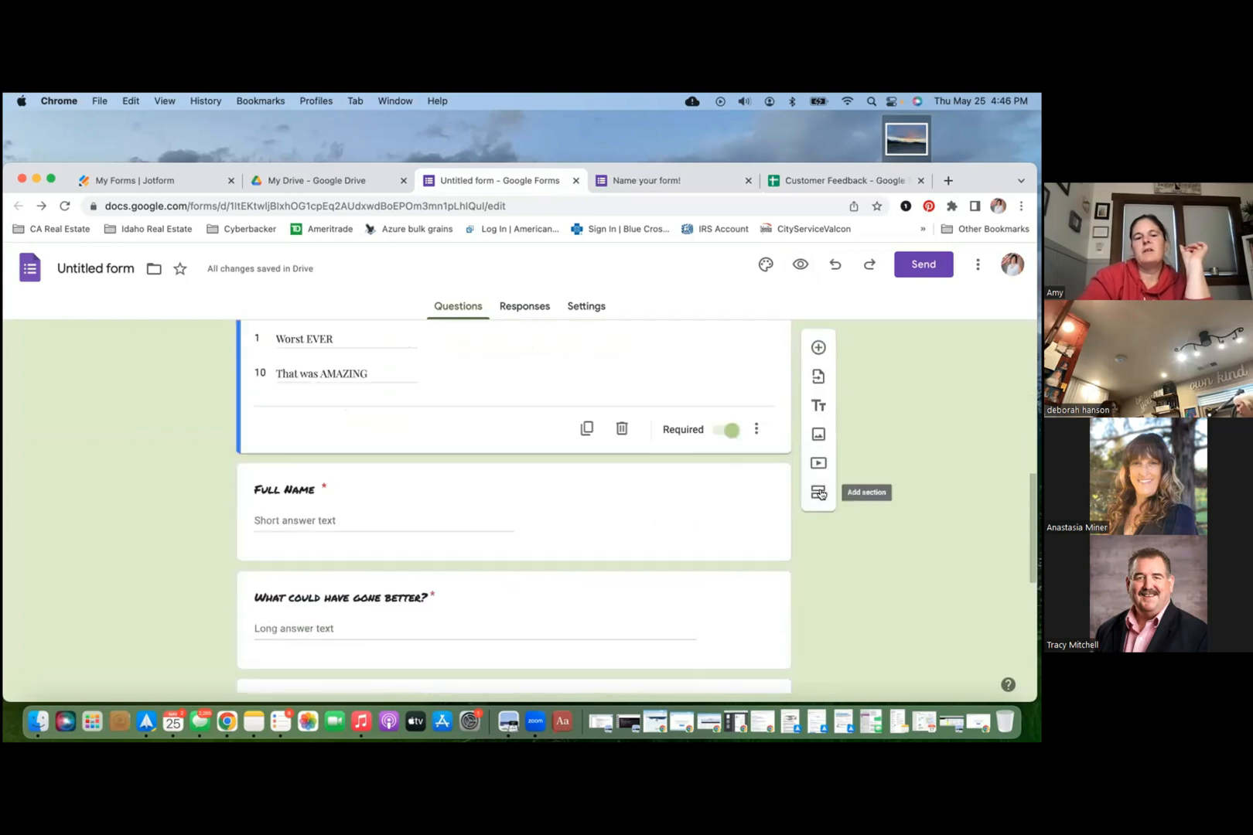
pyautogui.scroll(5, 820, 493)
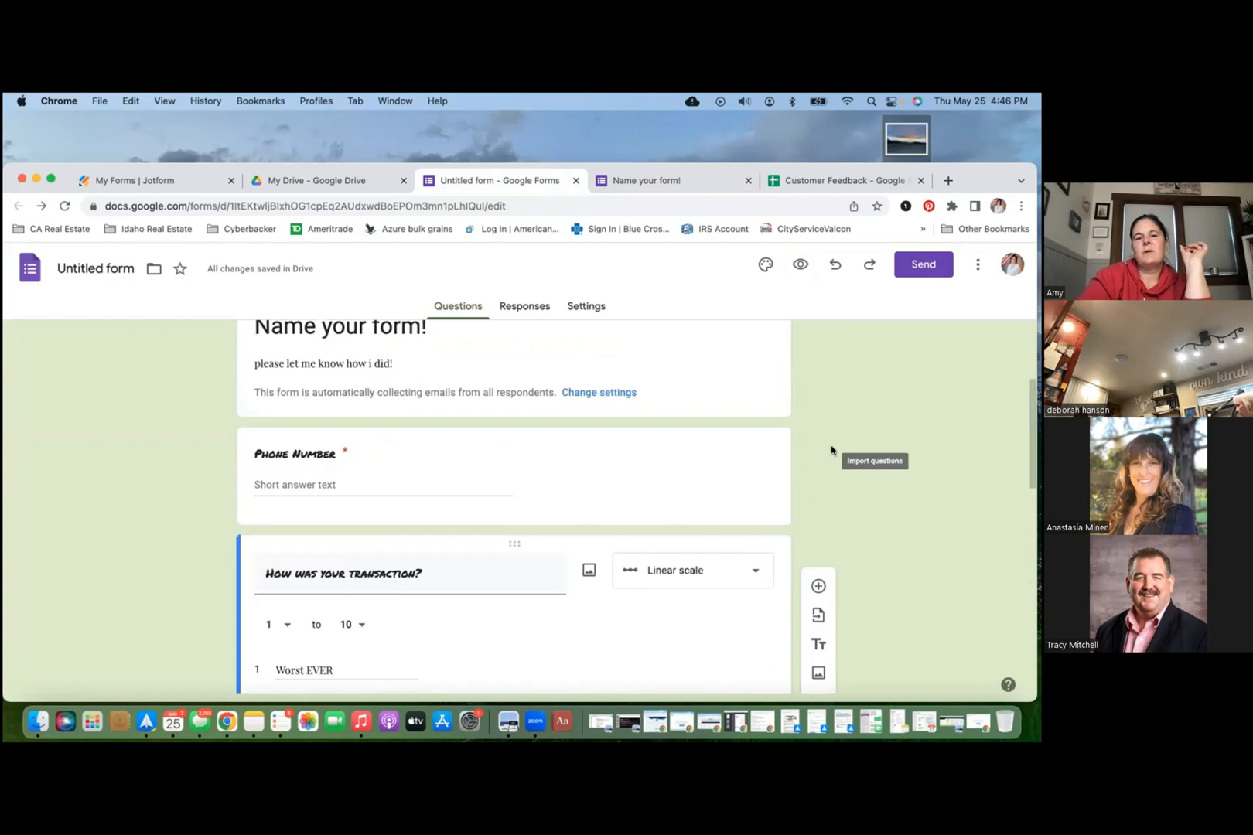
pyautogui.scroll(3, 831, 450)
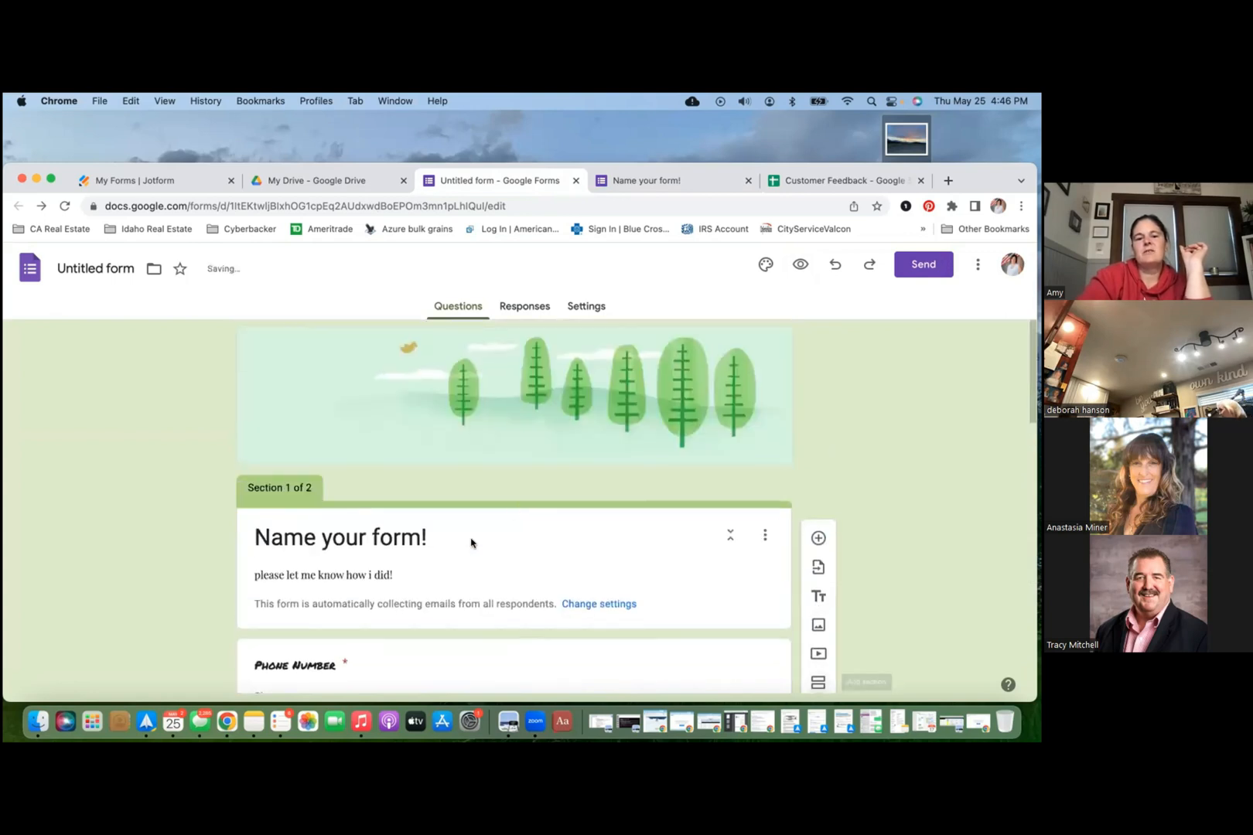
# Step: Look over the form's two sections and check the navigation choices offered after section 1
pyautogui.scroll(-1, 478, 534)
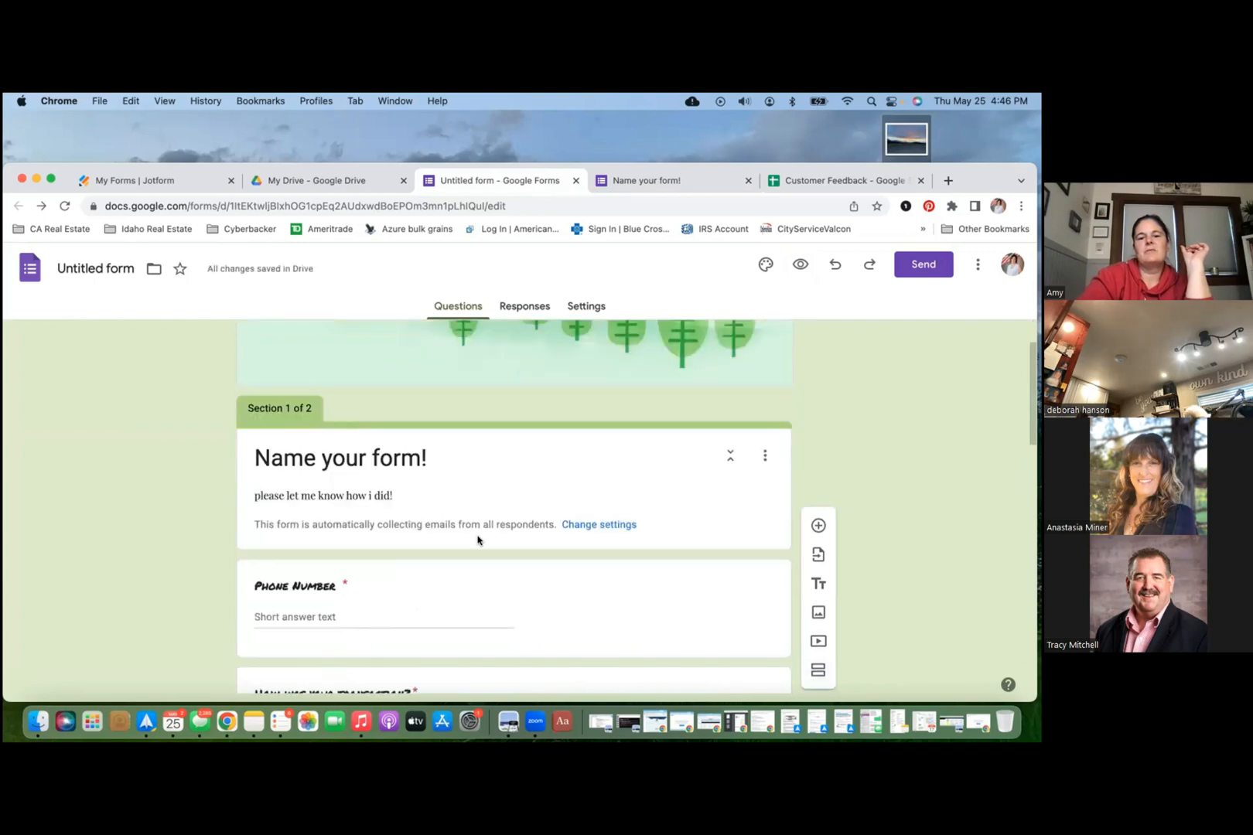
pyautogui.scroll(-3, 479, 542)
pyautogui.scroll(-4, 482, 551)
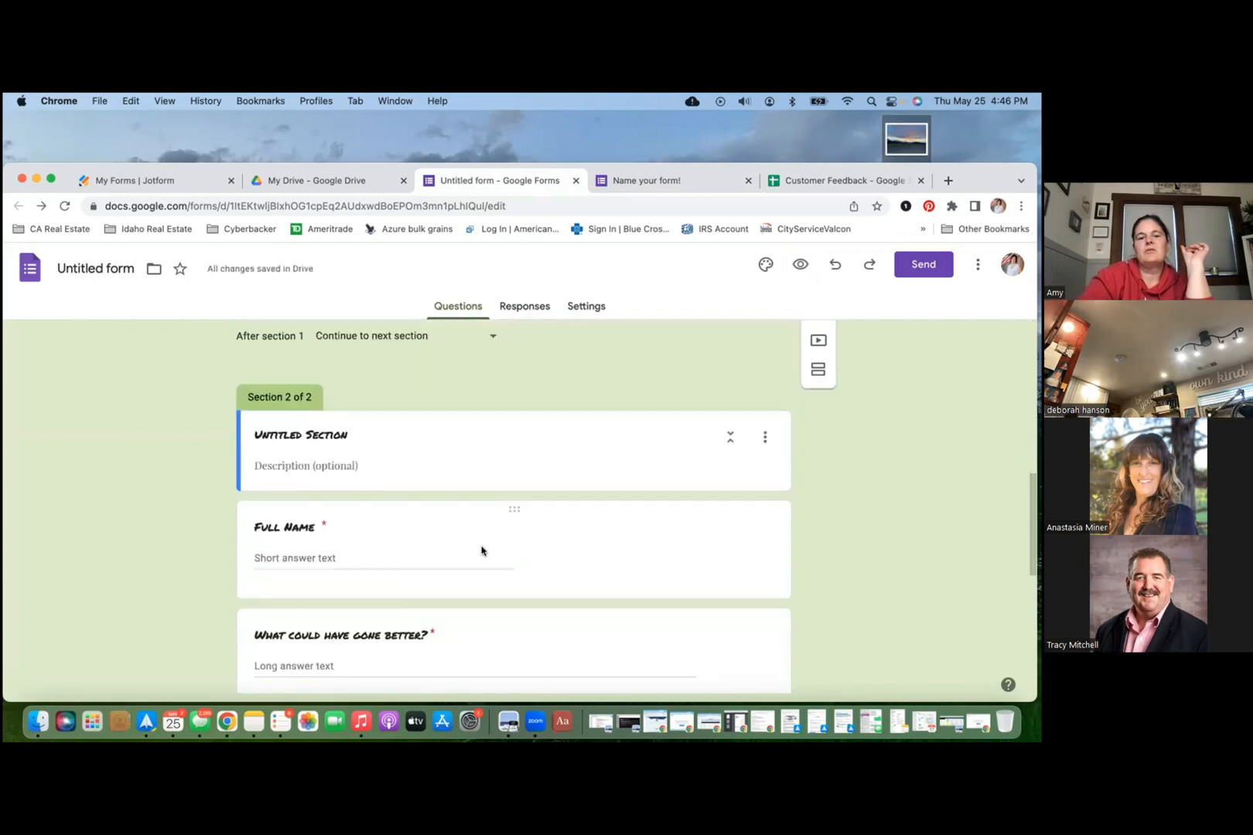
pyautogui.scroll(-1, 494, 456)
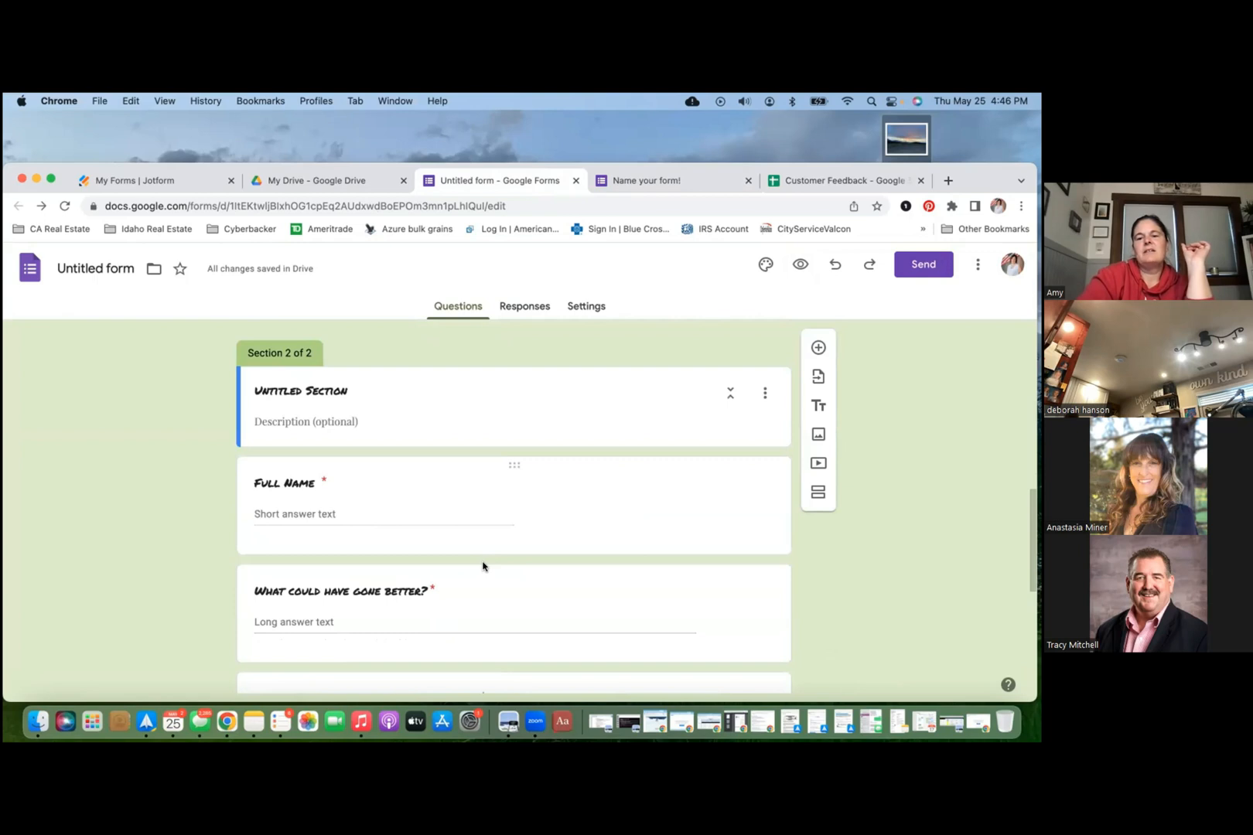
pyautogui.scroll(3, 481, 564)
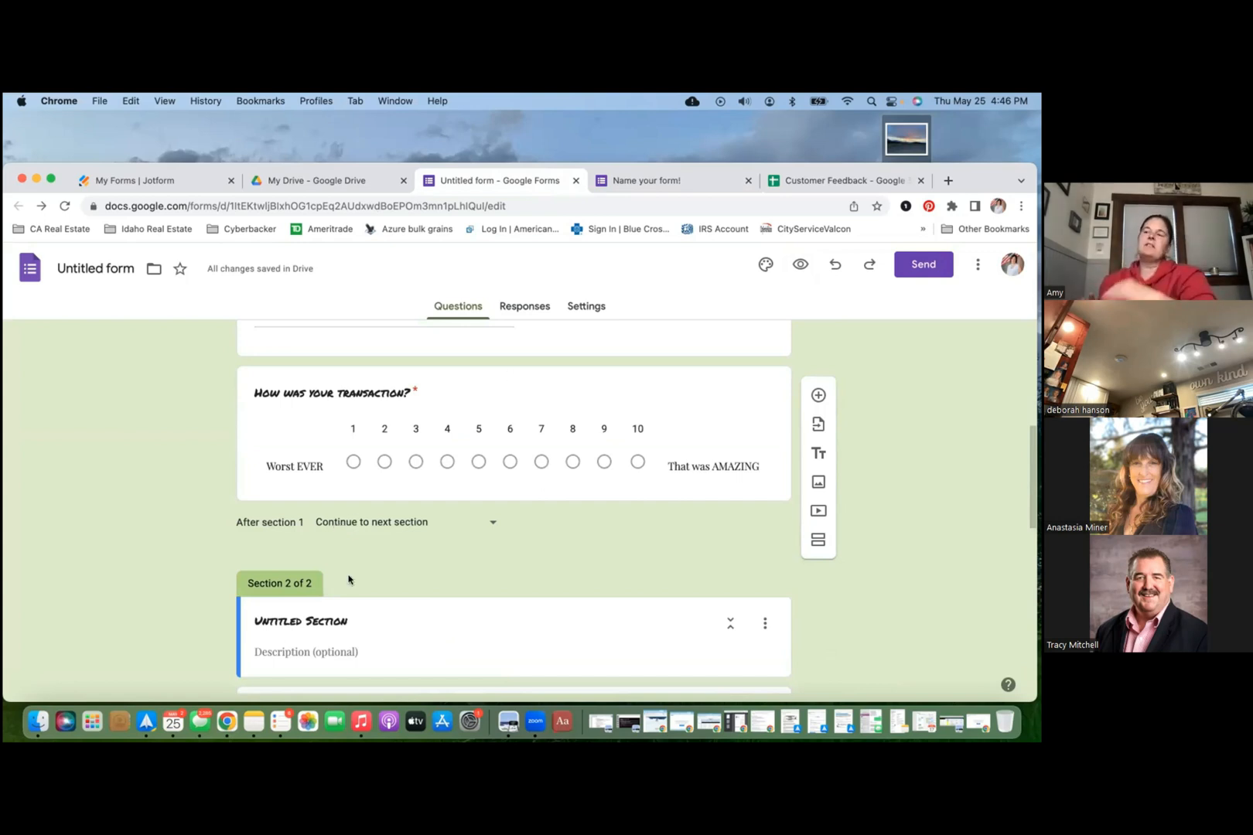
pyautogui.click(495, 522)
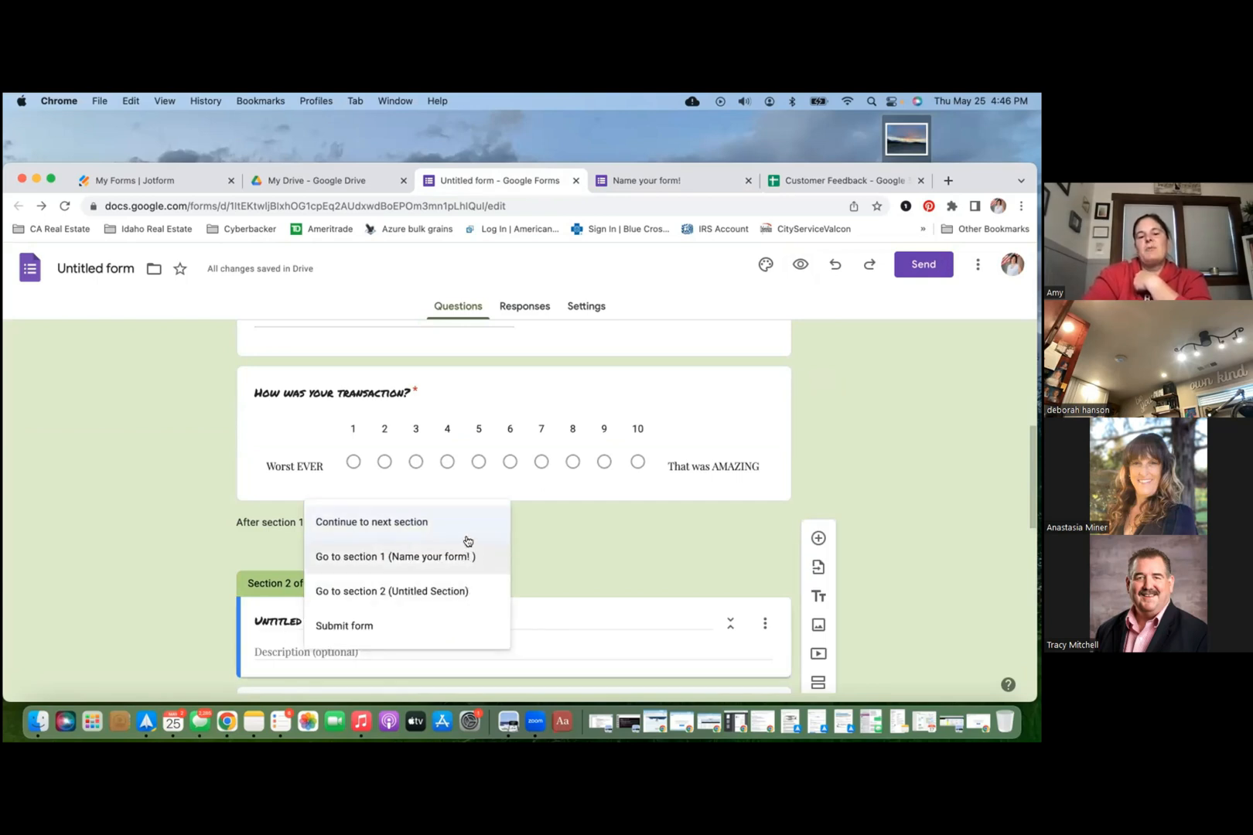
pyautogui.click(533, 539)
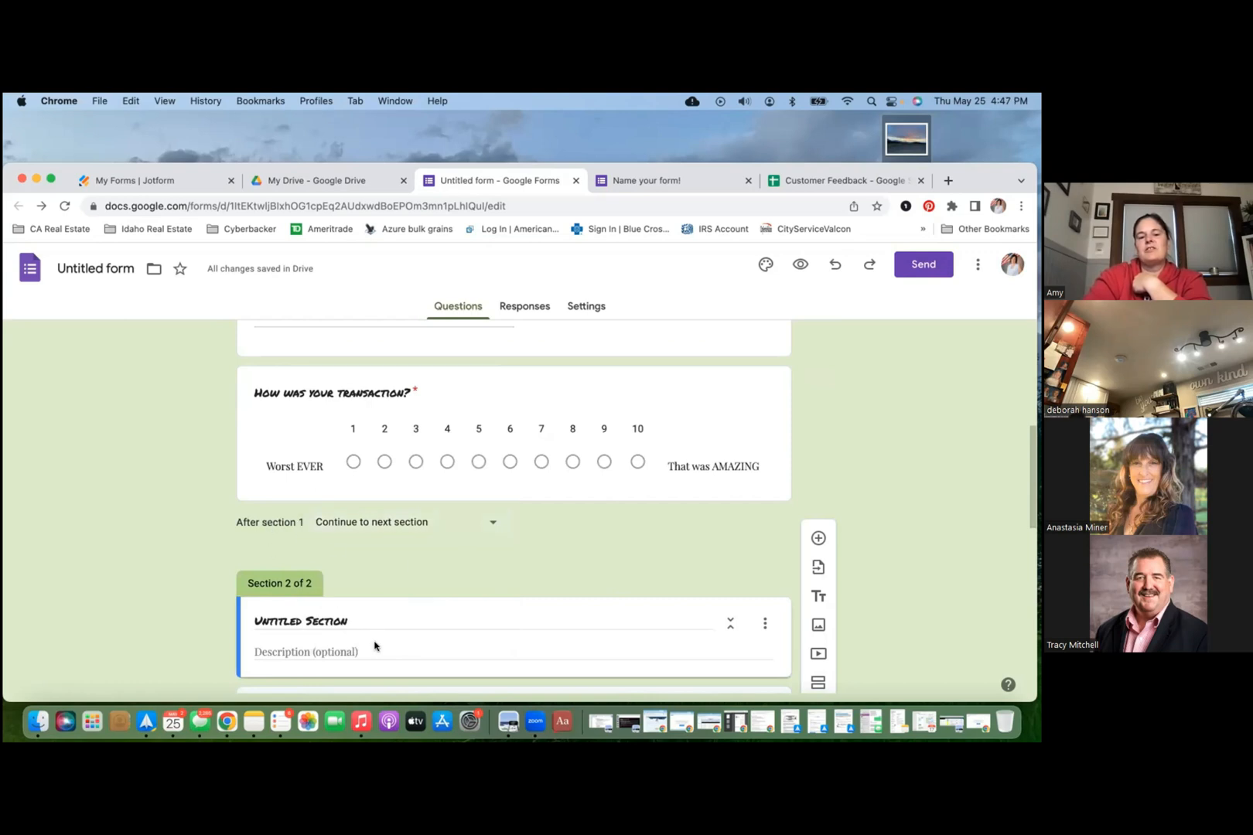
# Step: Add two blank multiple-choice questions to section 2, above the "Full Name" question
pyautogui.scroll(-5, 372, 557)
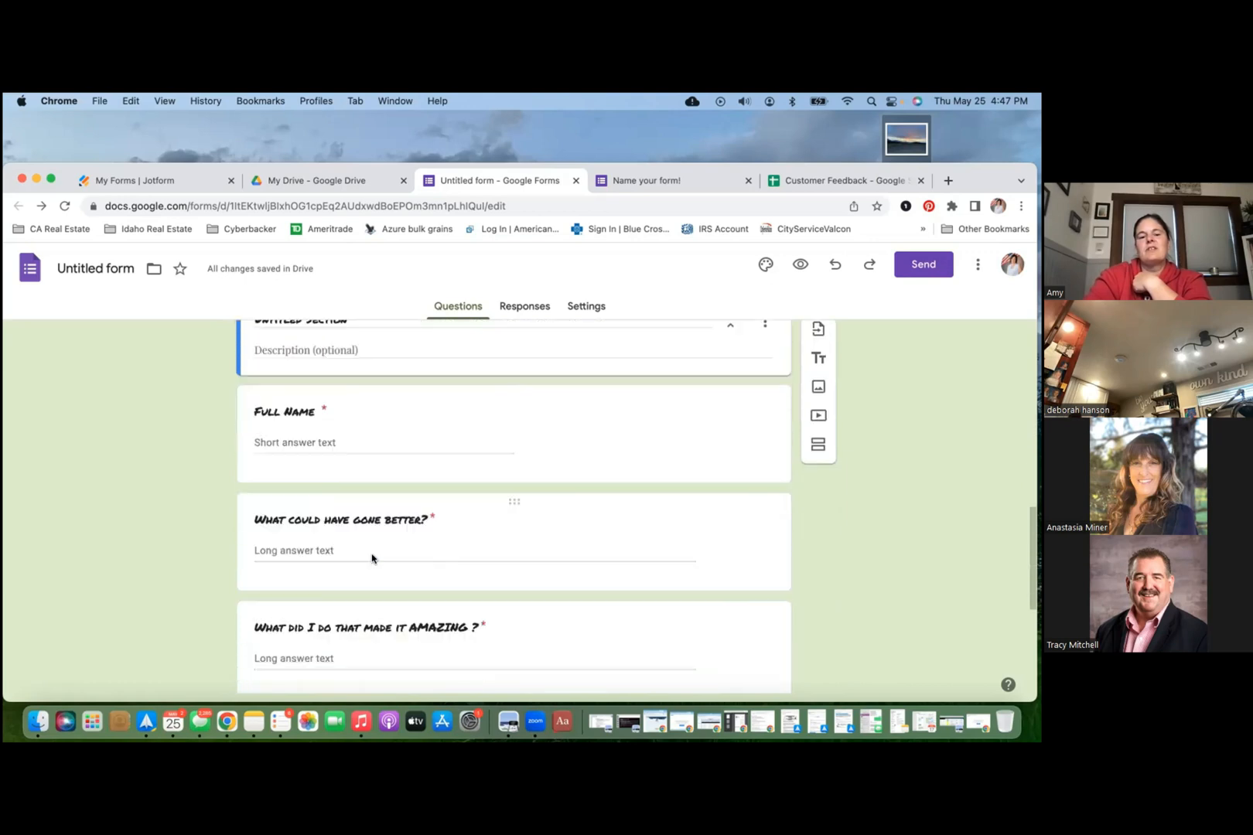
pyautogui.scroll(-5, 372, 557)
pyautogui.scroll(4, 372, 557)
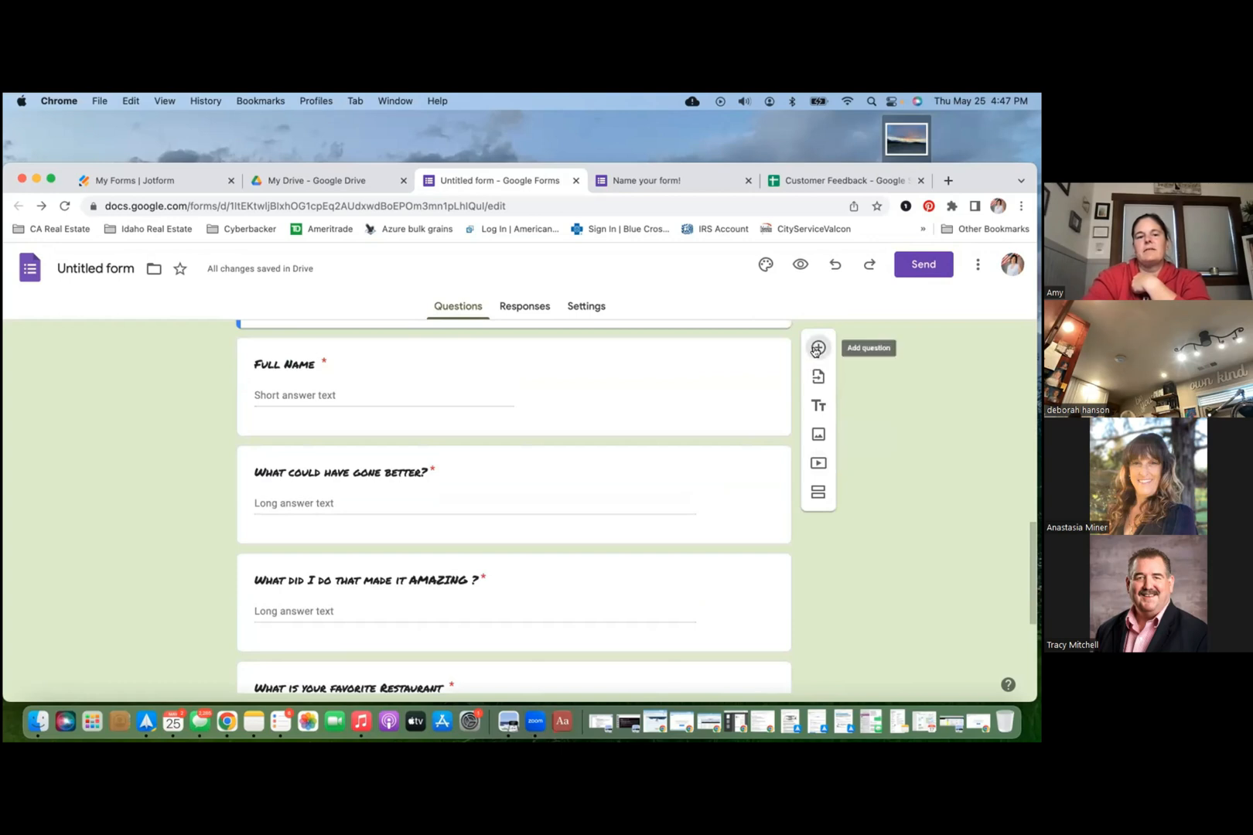
pyautogui.click(816, 350)
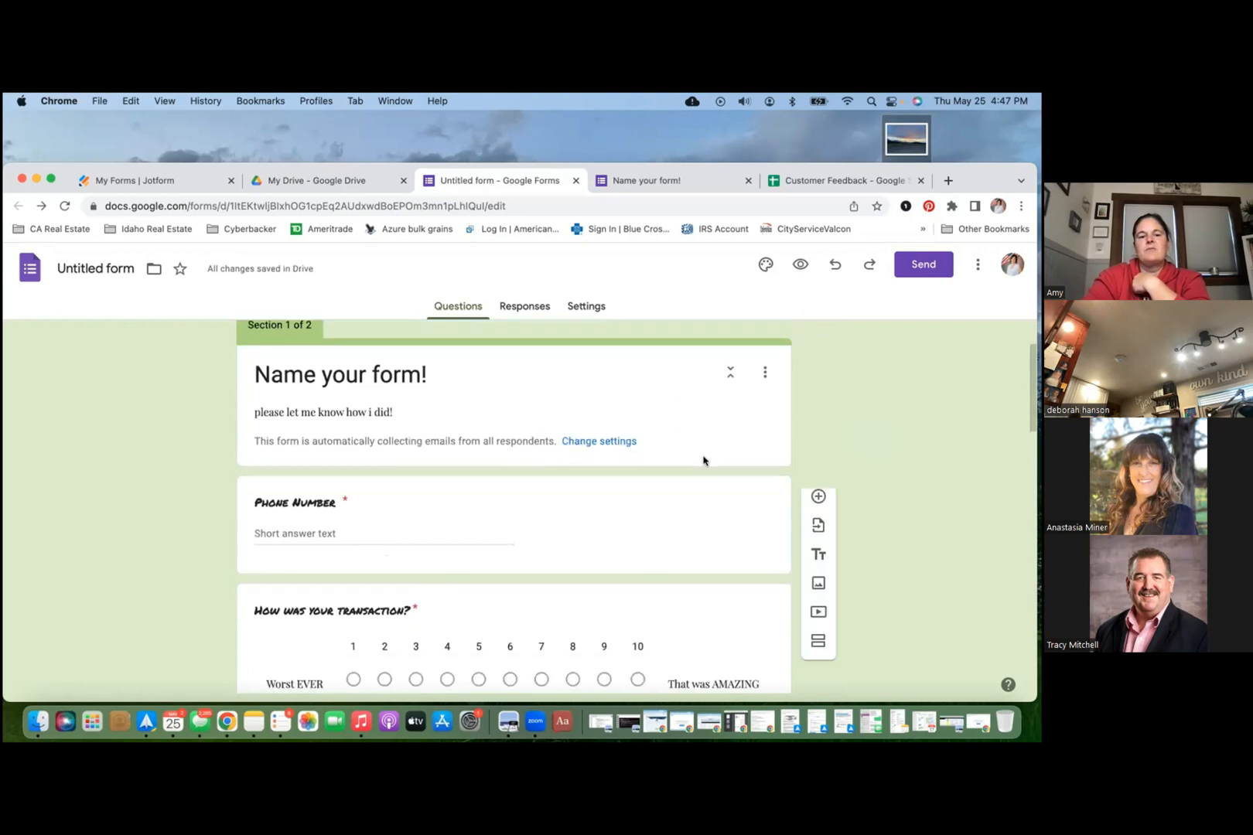
pyautogui.scroll(-10, 703, 458)
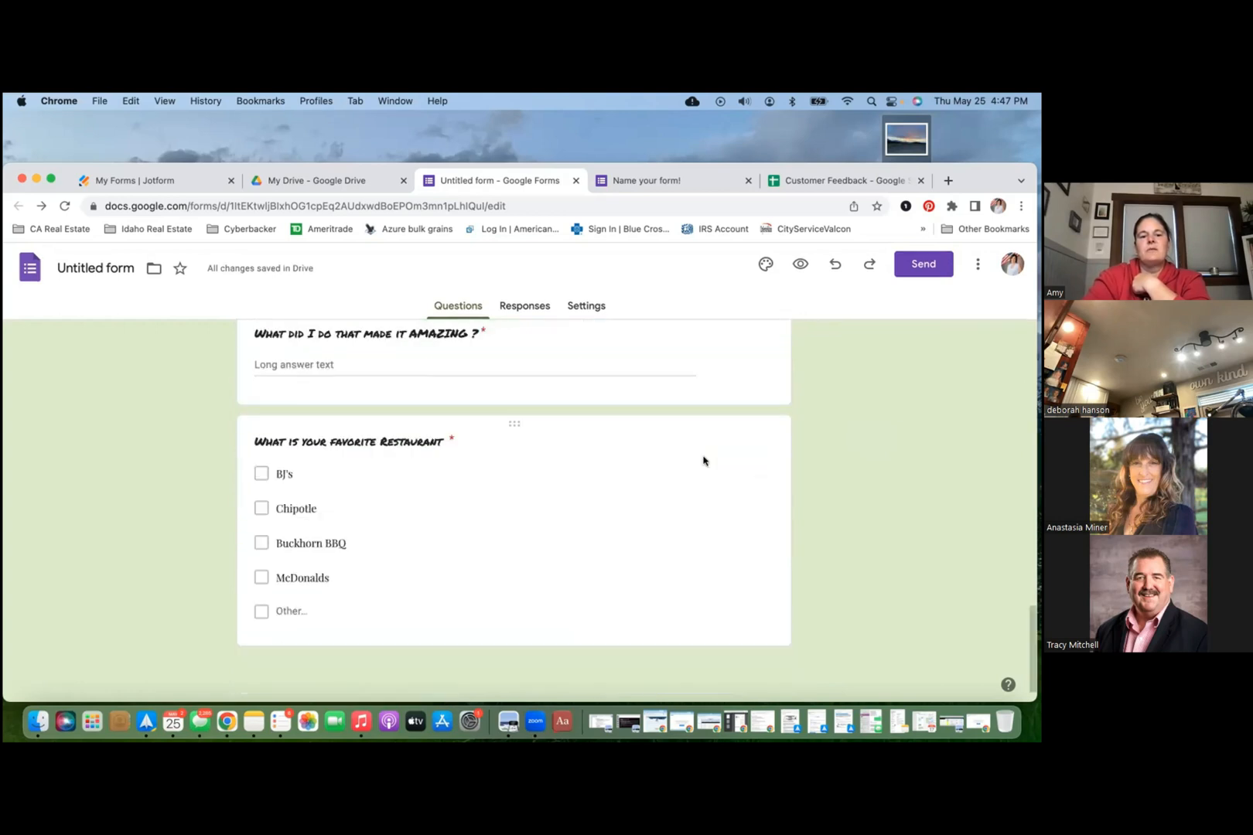
pyautogui.scroll(4, 572, 583)
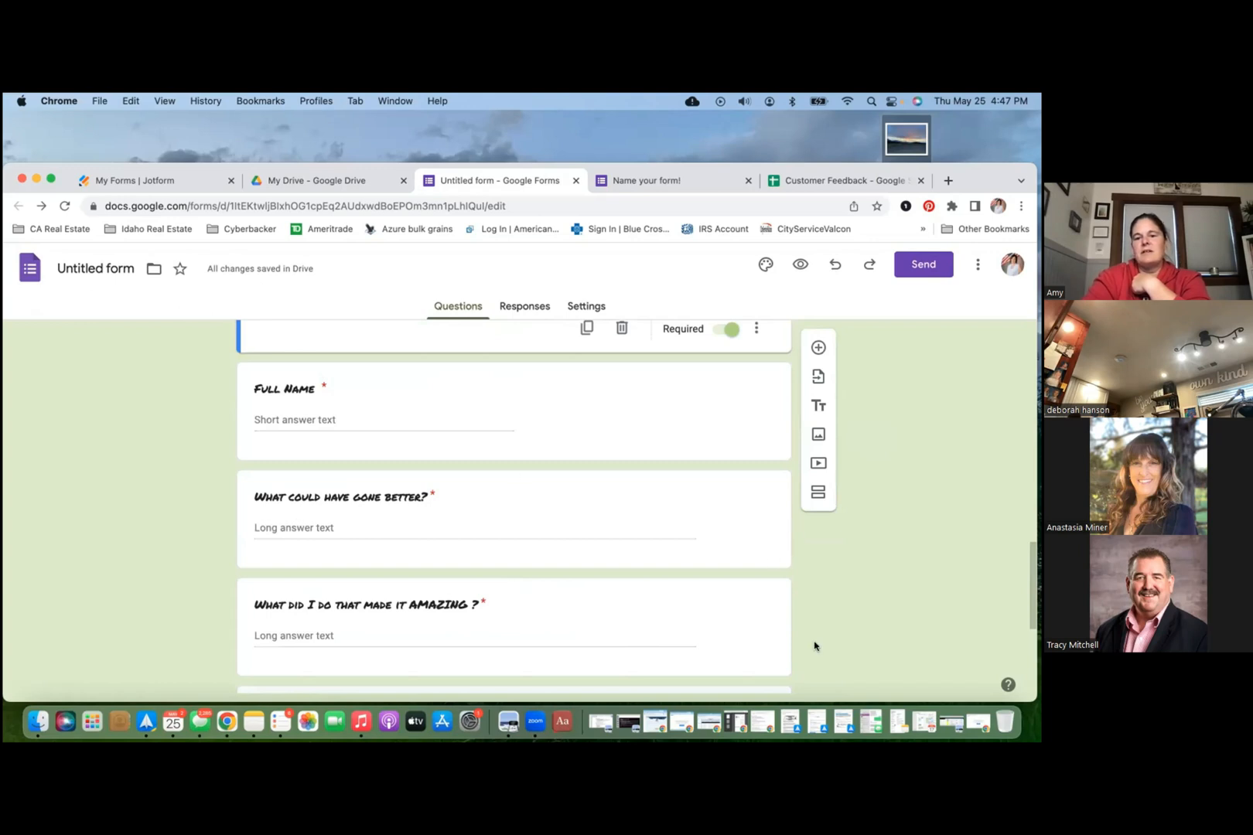
pyautogui.scroll(-2, 815, 646)
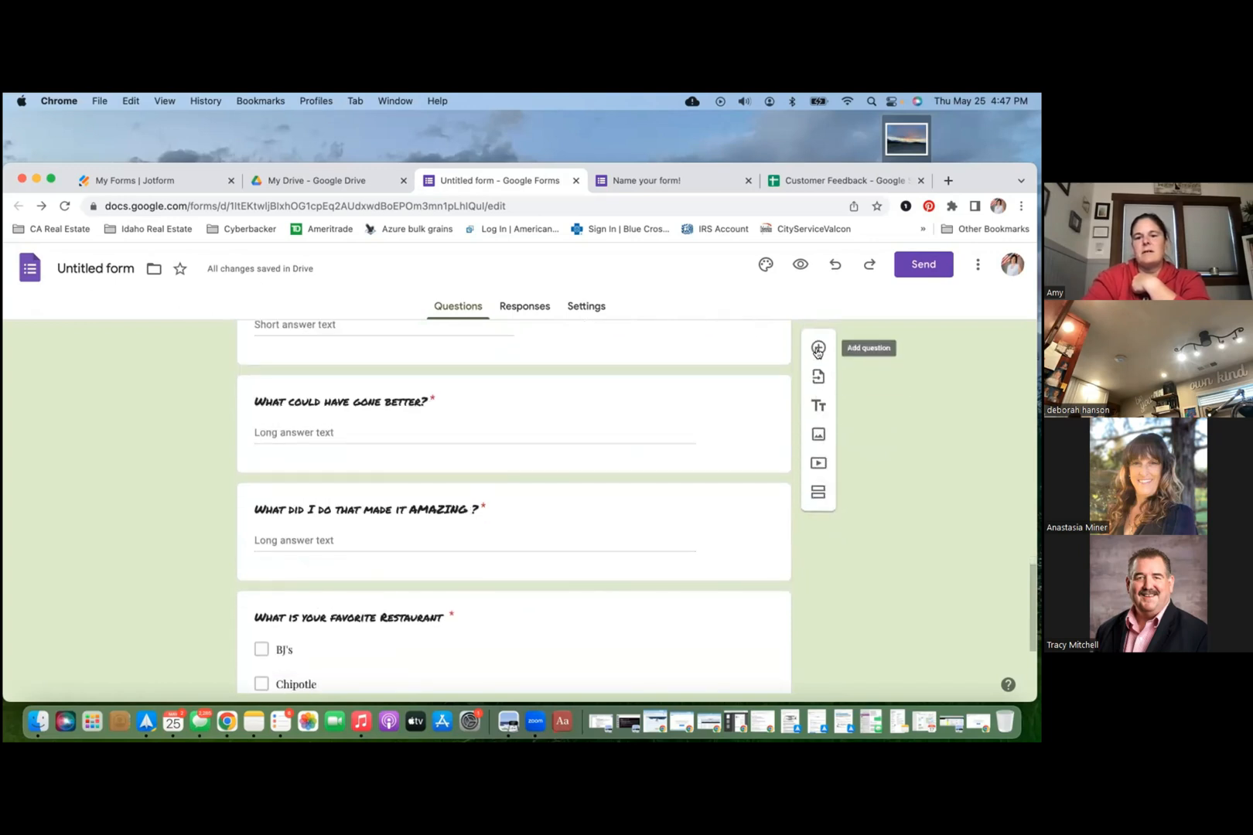
pyautogui.click(817, 348)
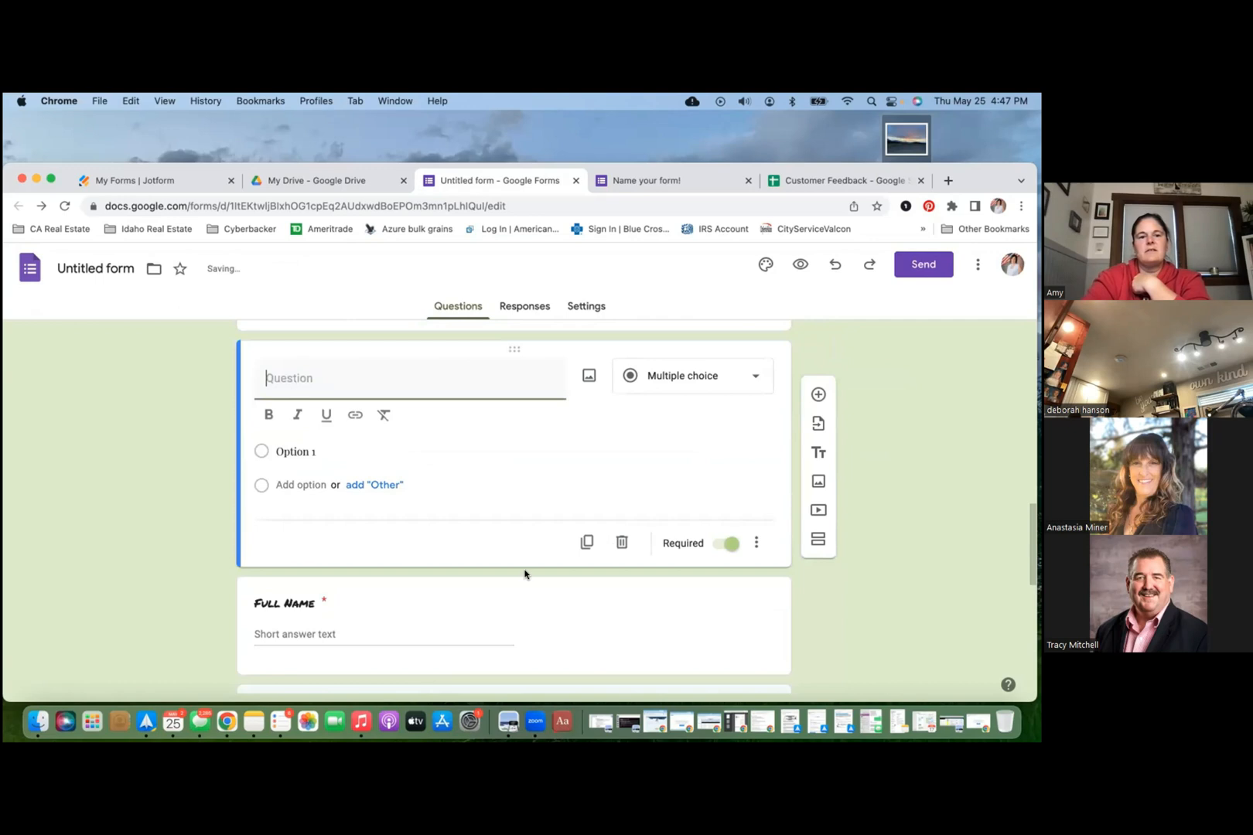
pyautogui.scroll(1, 709, 518)
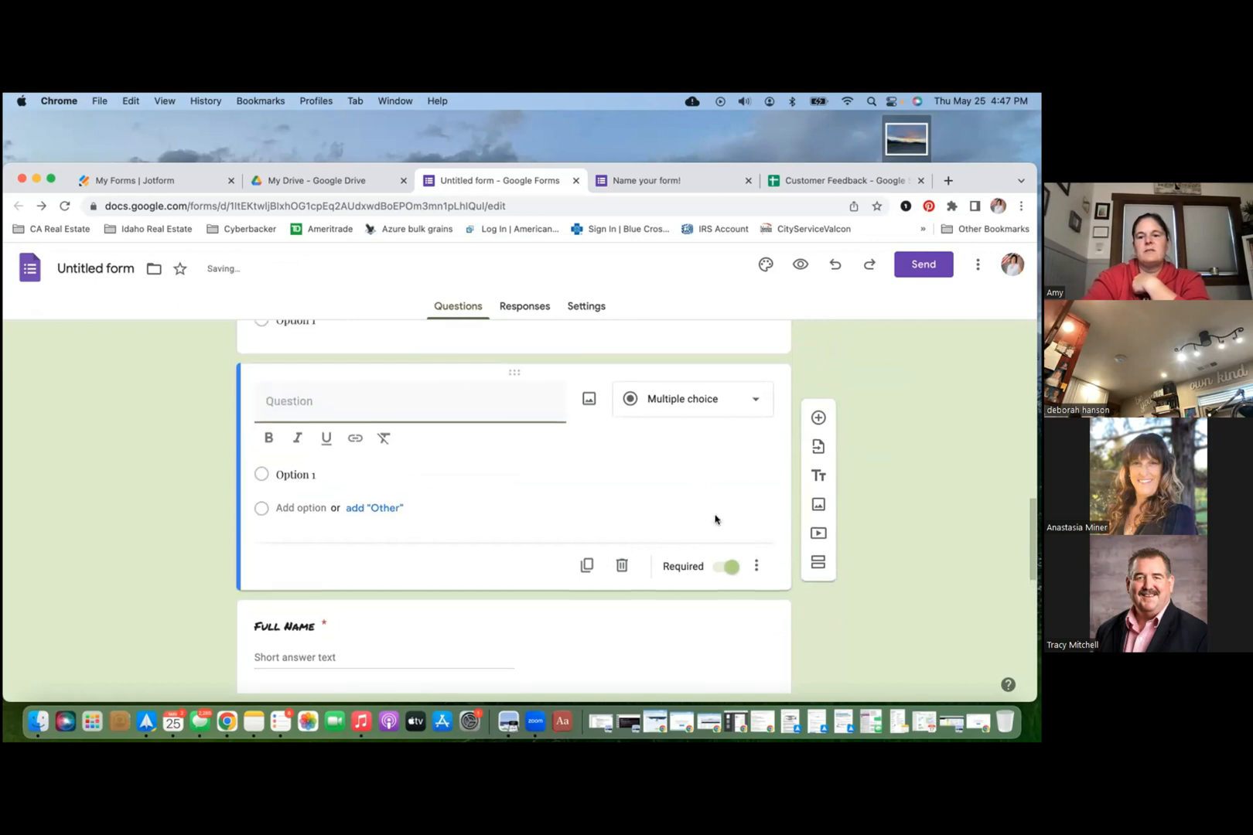
# Step: Add a third section after the blank questions and check the navigation choices after section 2
pyautogui.click(817, 564)
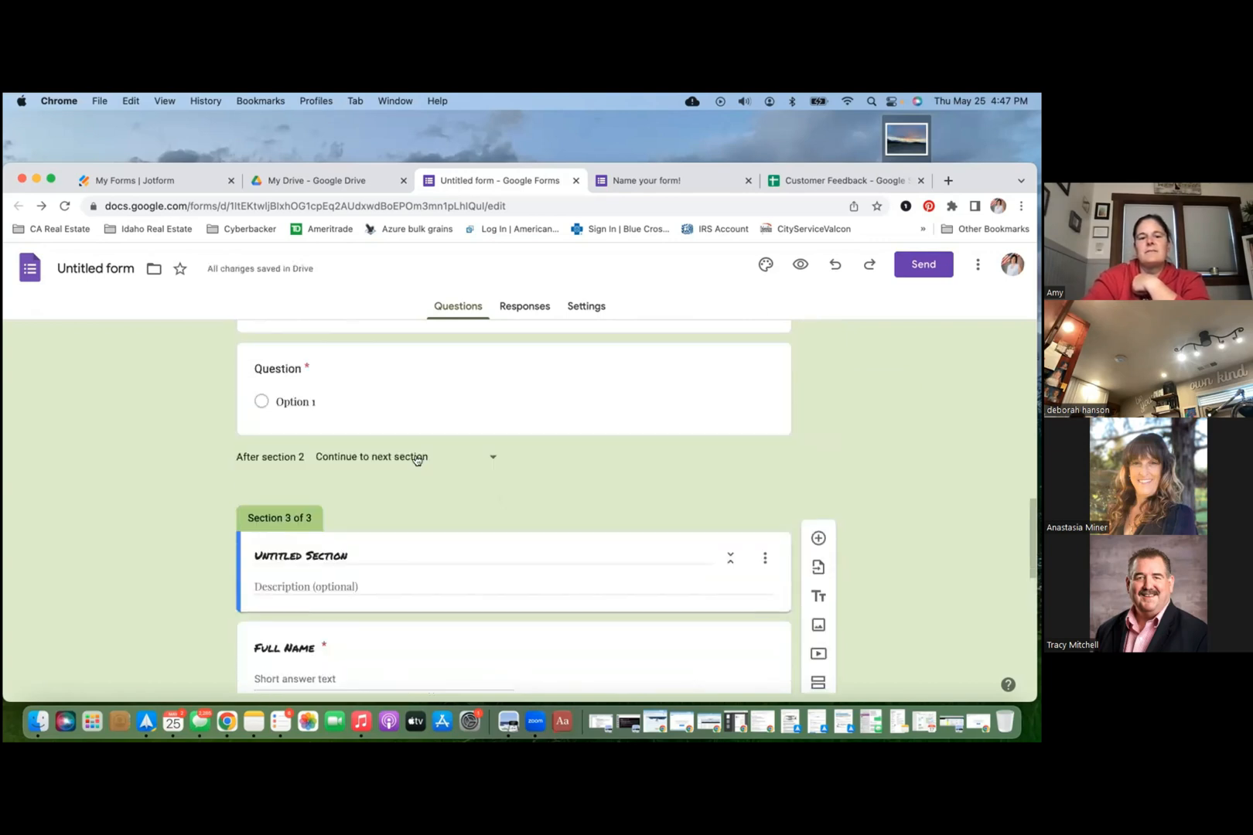
pyautogui.click(418, 458)
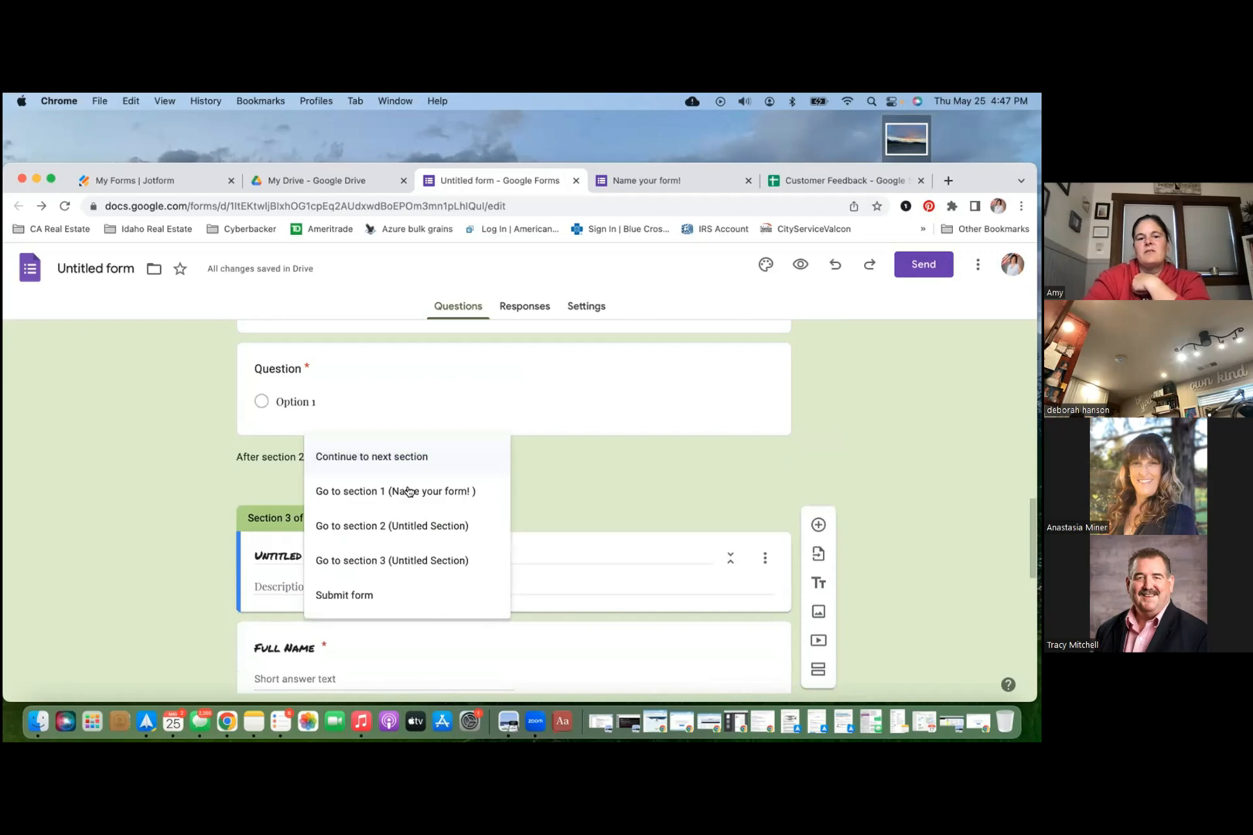
pyautogui.scroll(3, 557, 471)
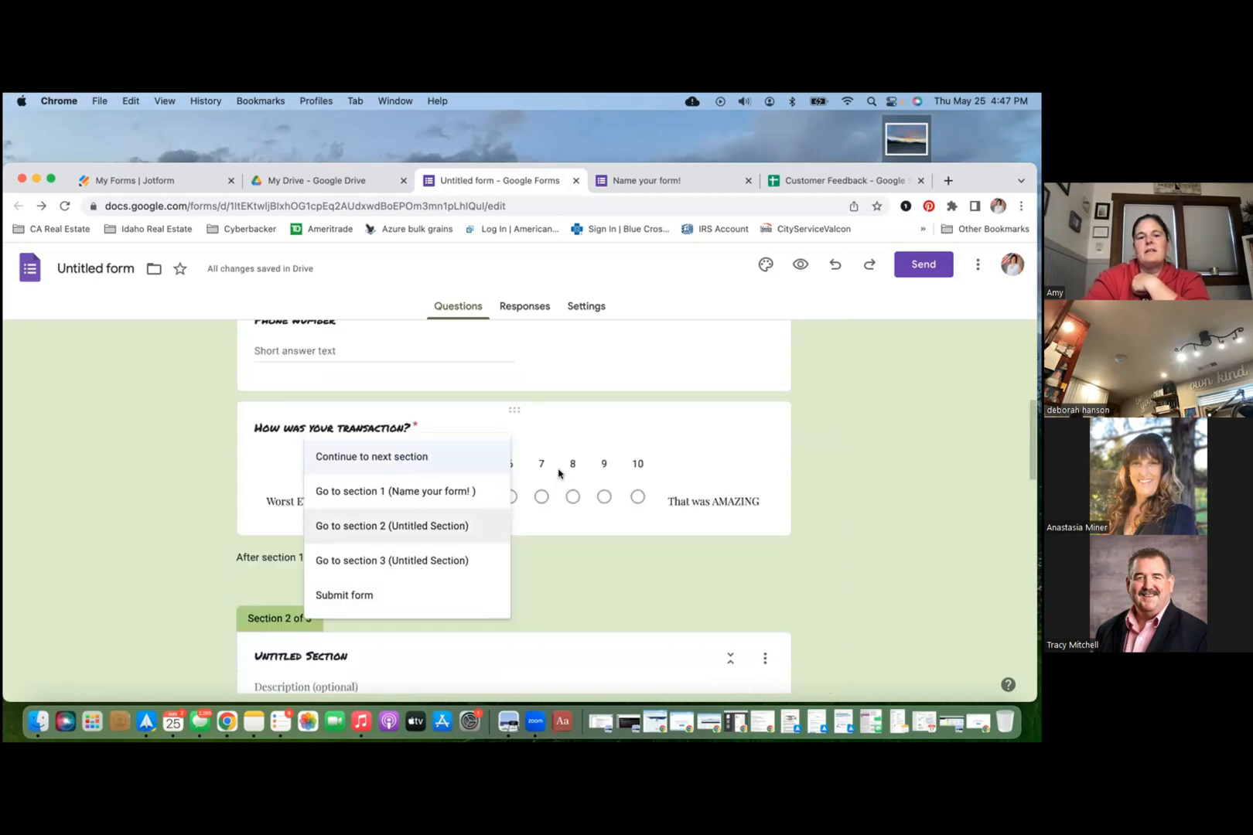
pyautogui.click(733, 475)
# Step: Select the "How was your transaction?" question and check its additional display options
pyautogui.click(734, 473)
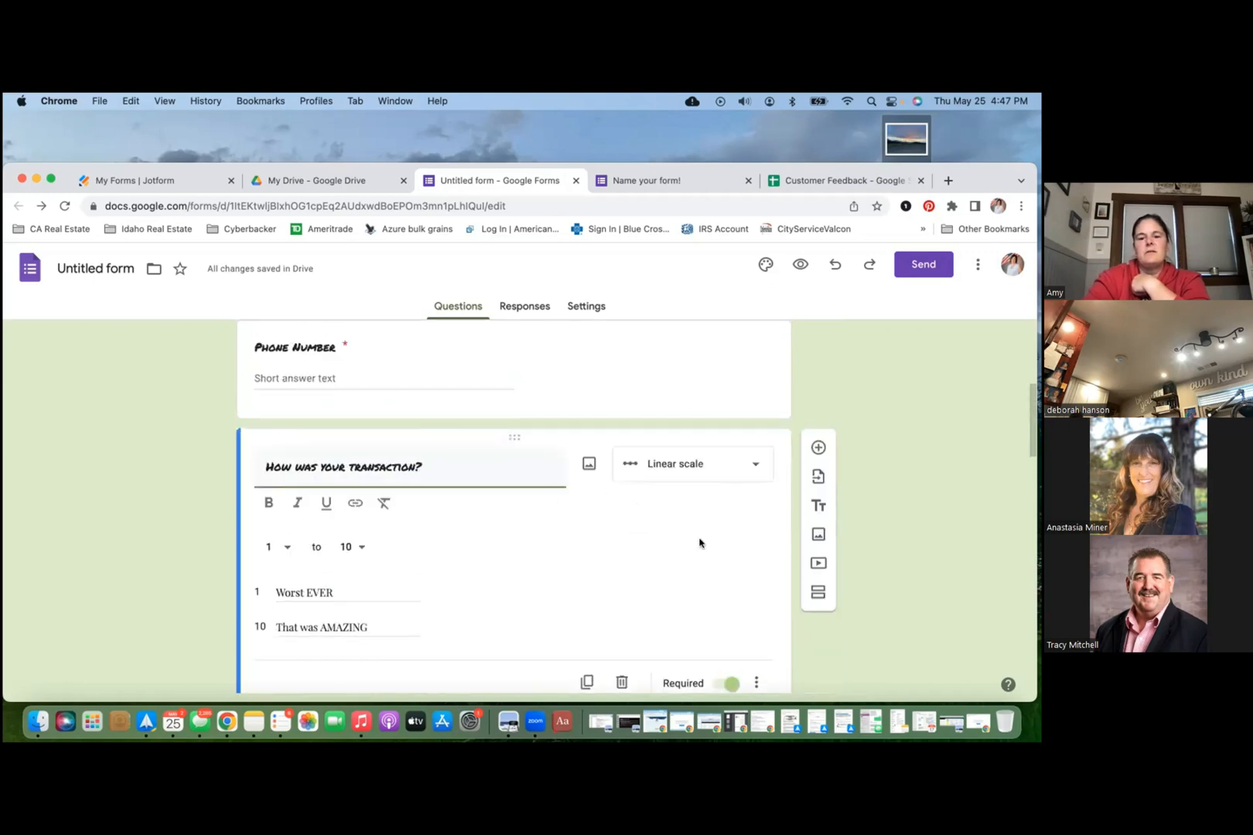
pyautogui.scroll(-3, 699, 542)
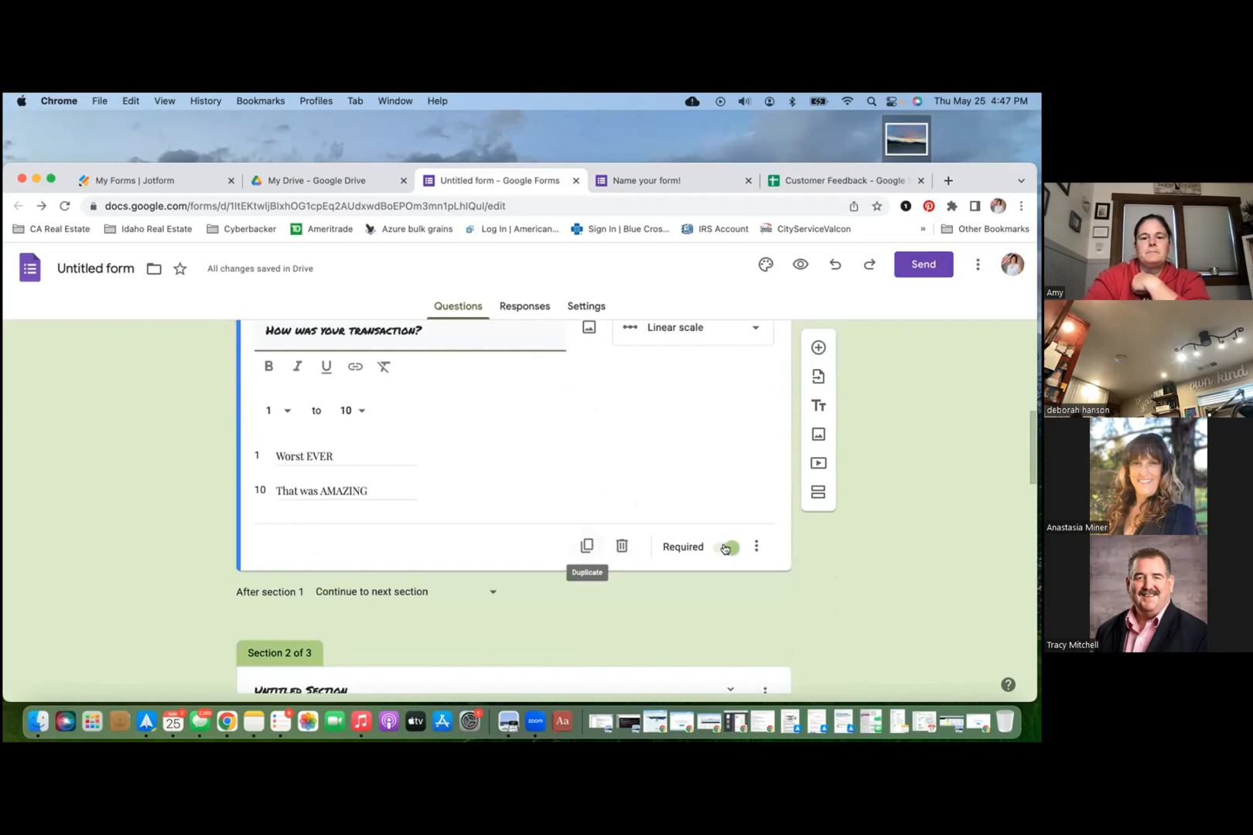
pyautogui.click(755, 546)
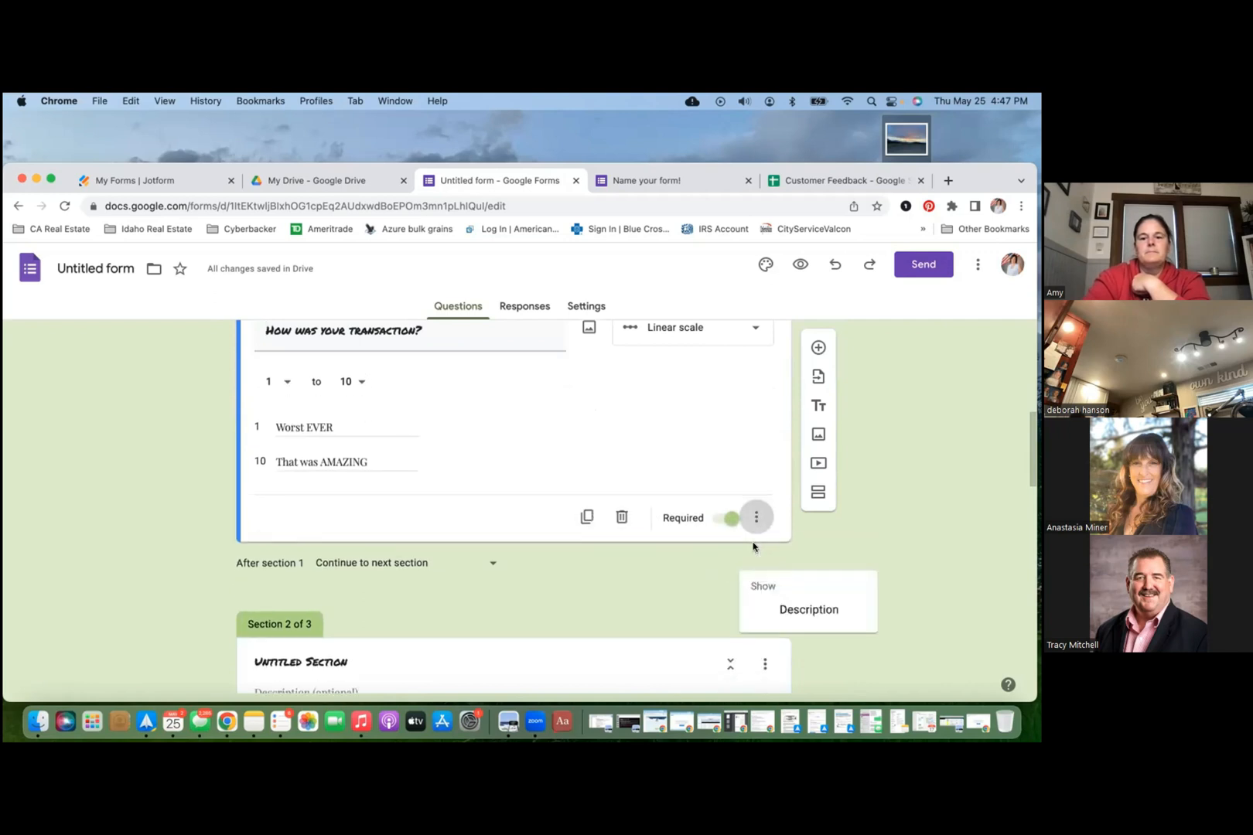
pyautogui.click(669, 582)
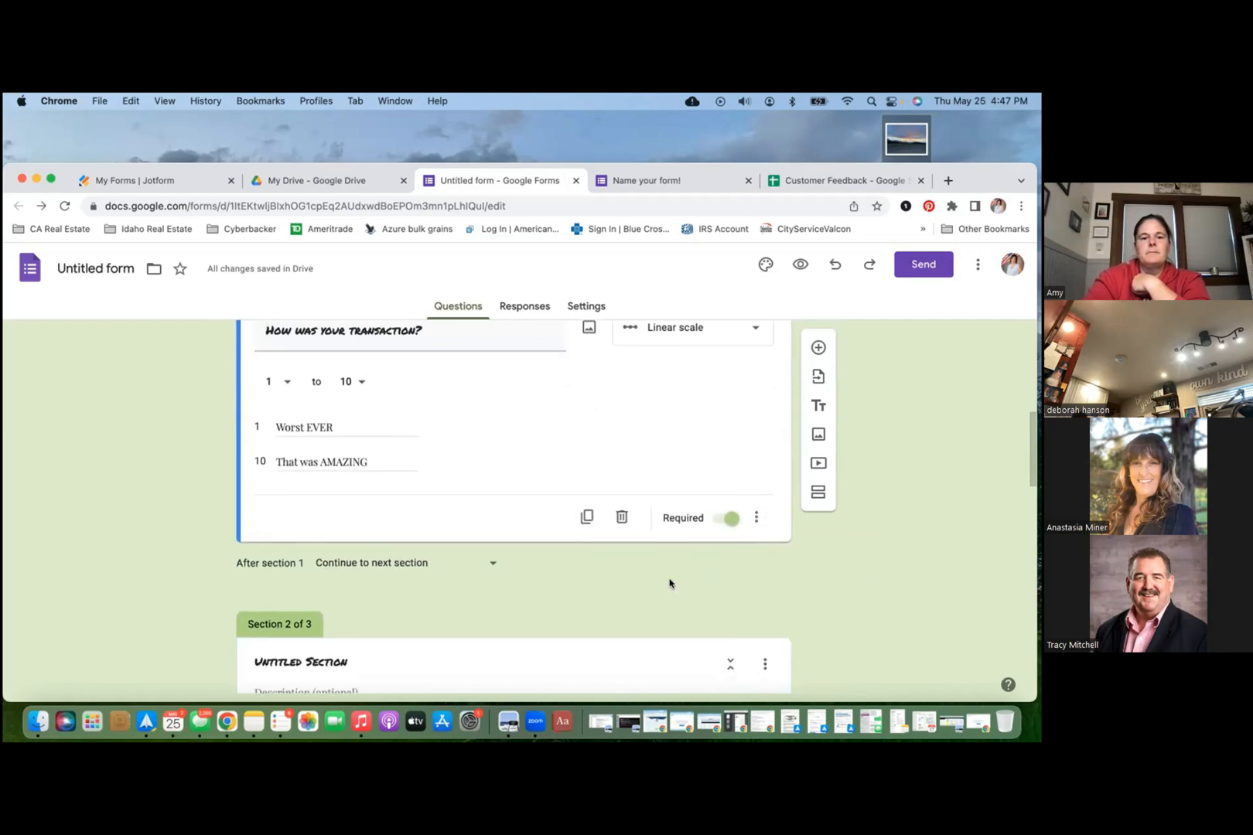
# Step: Check the navigation choices after section 1 with three sections in the form, ending back in the question editor
pyautogui.click(492, 563)
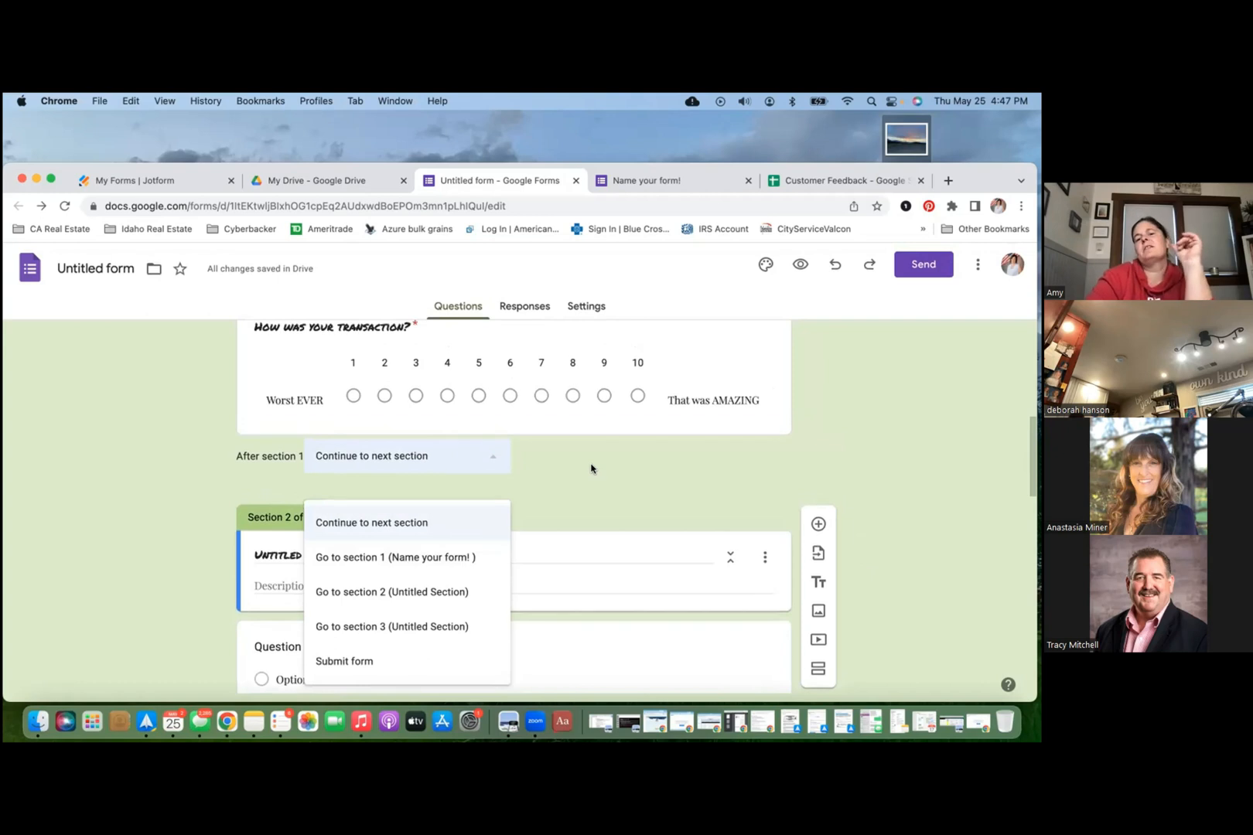
pyautogui.scroll(10, 590, 468)
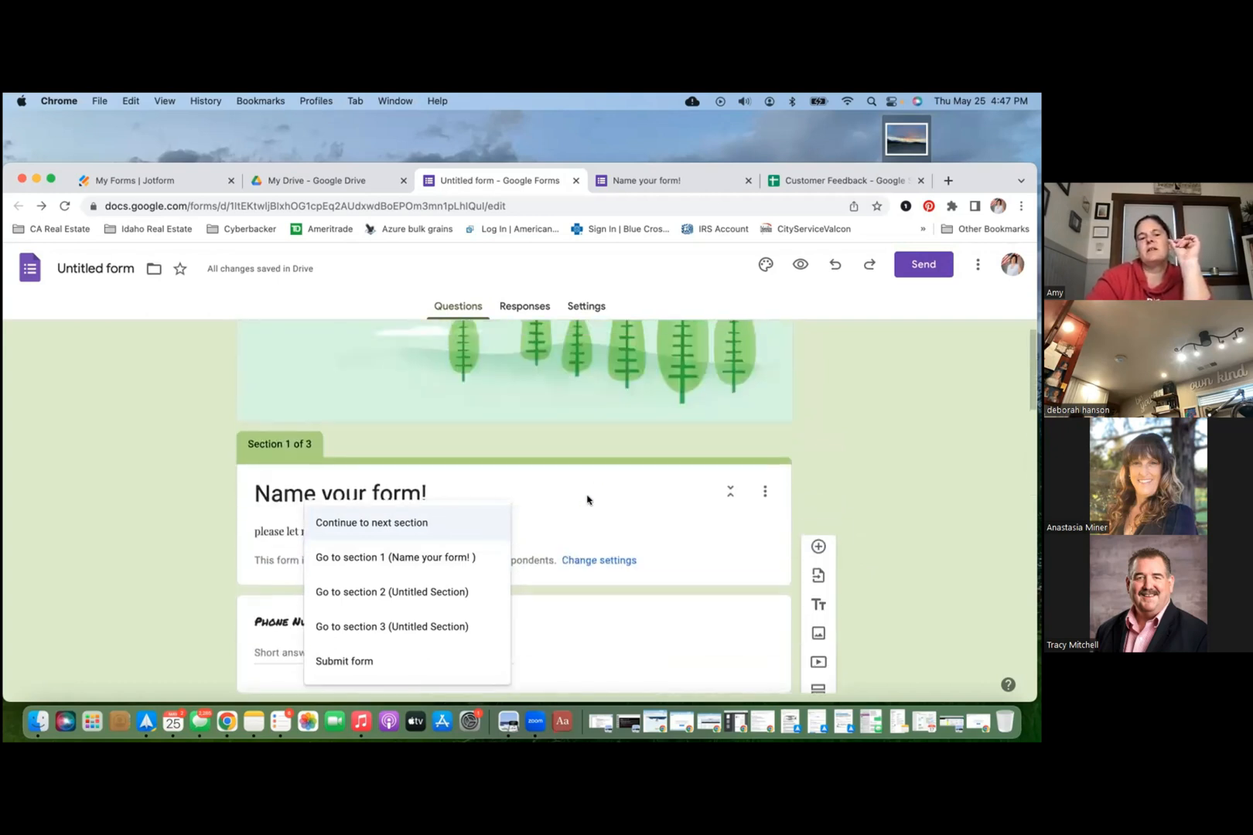
pyautogui.click(618, 499)
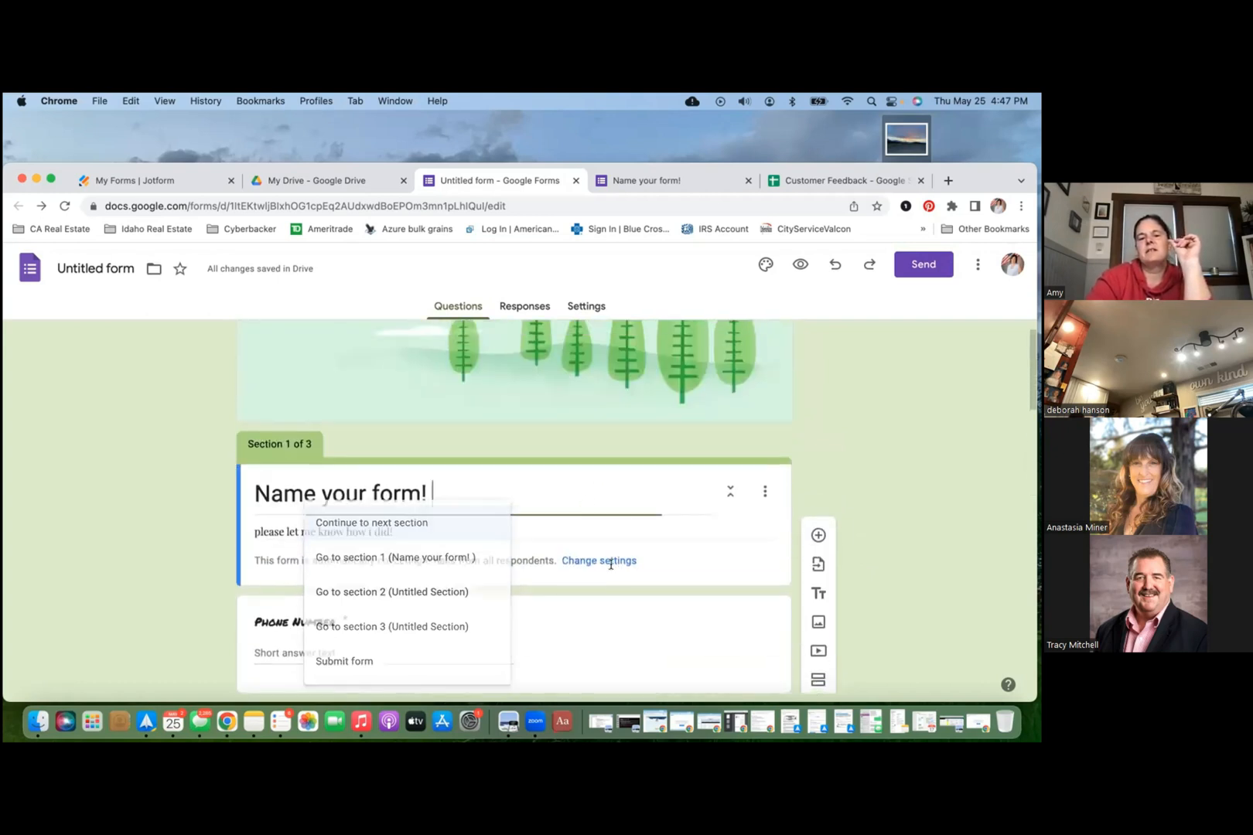
pyautogui.click(608, 589)
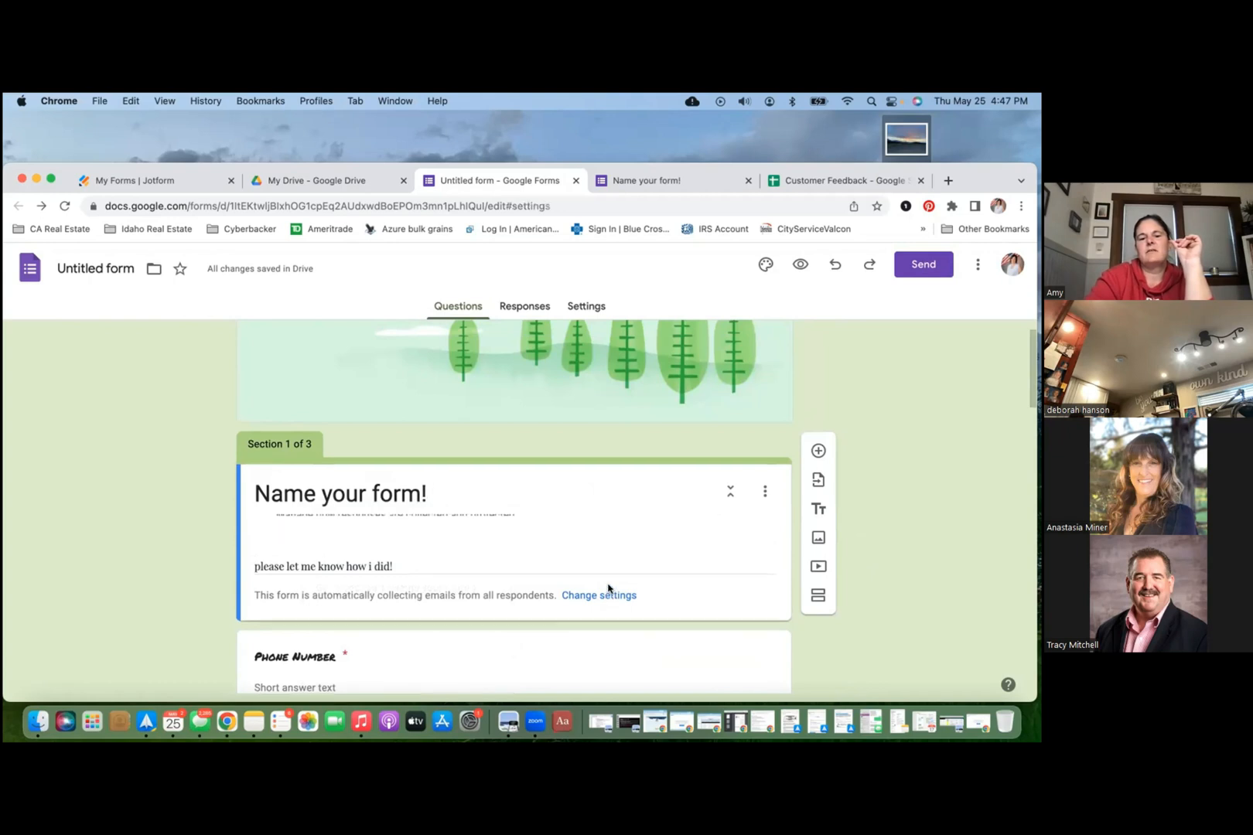
pyautogui.click(463, 304)
# Step: Review sections 2 and 3 and check which section actions are available for section 3
pyautogui.scroll(-10, 403, 427)
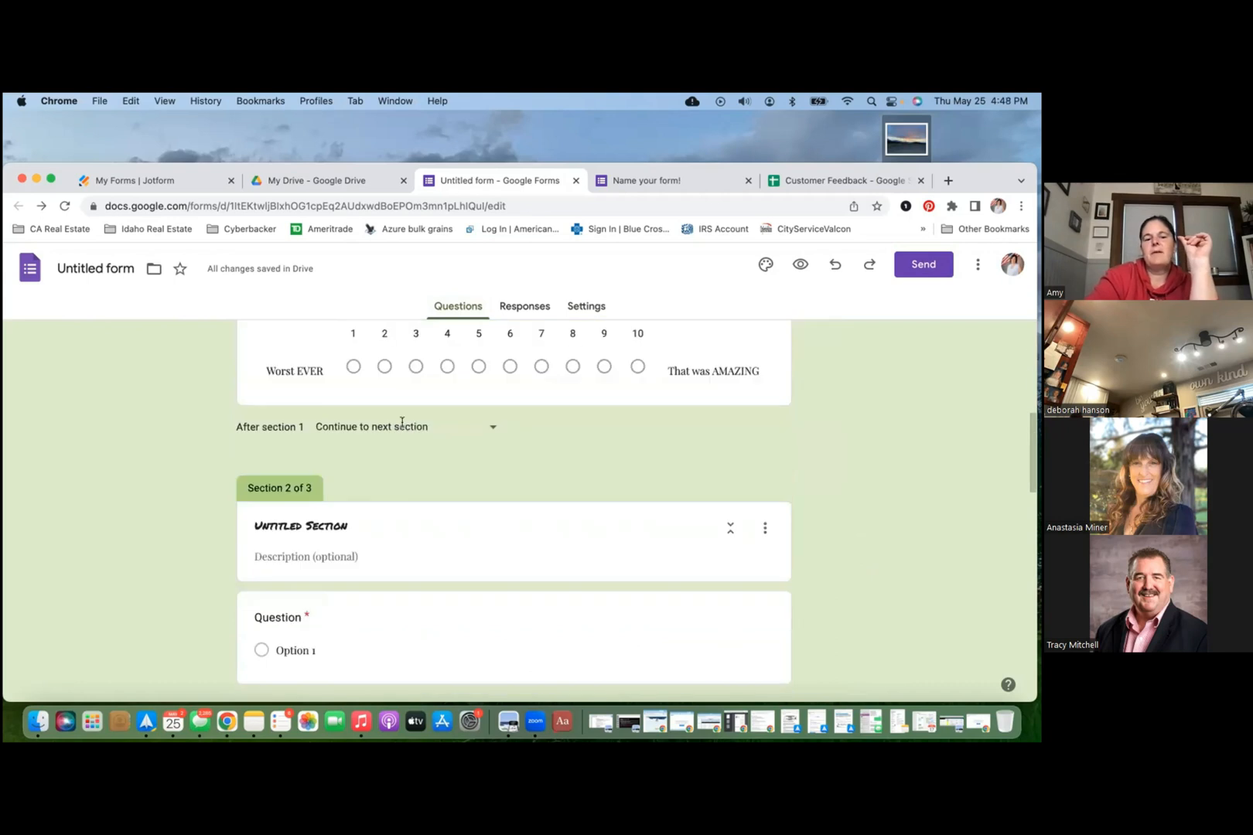
pyautogui.scroll(-1, 403, 427)
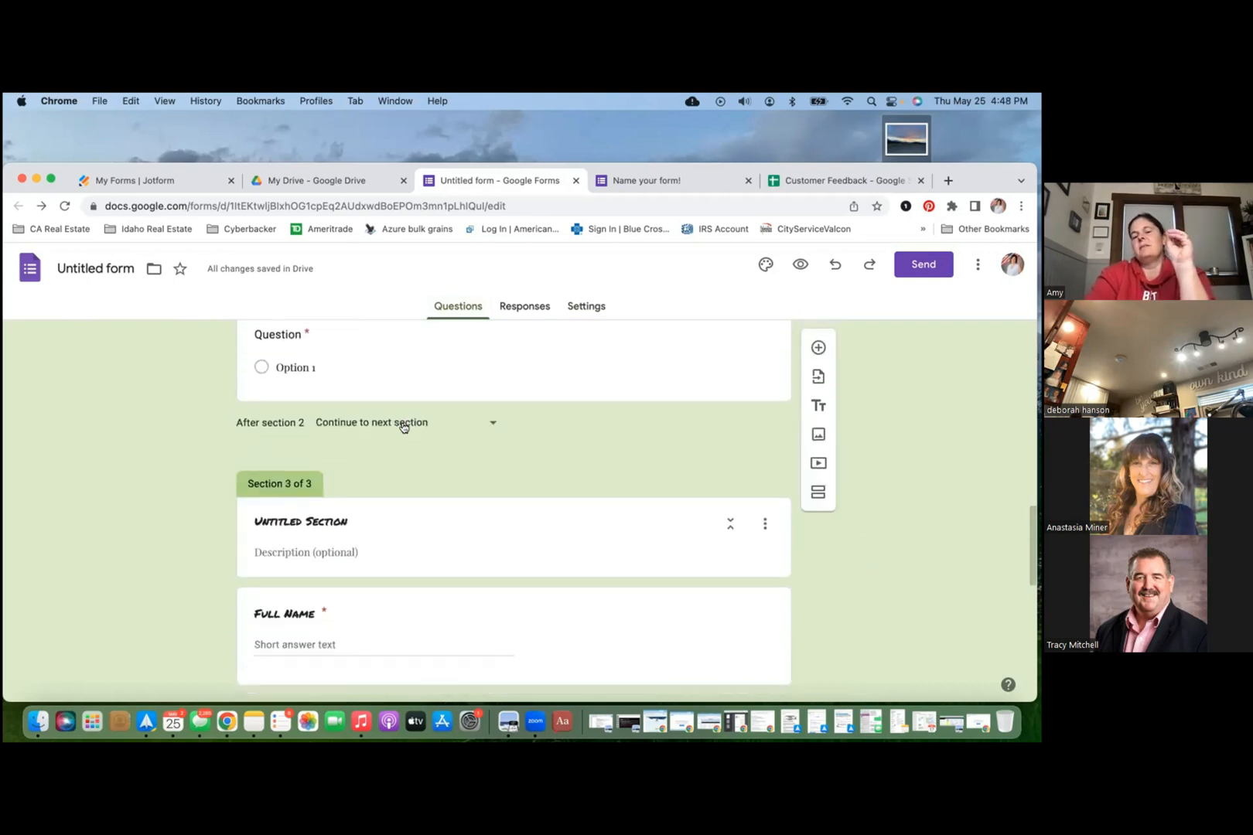
pyautogui.scroll(1, 402, 427)
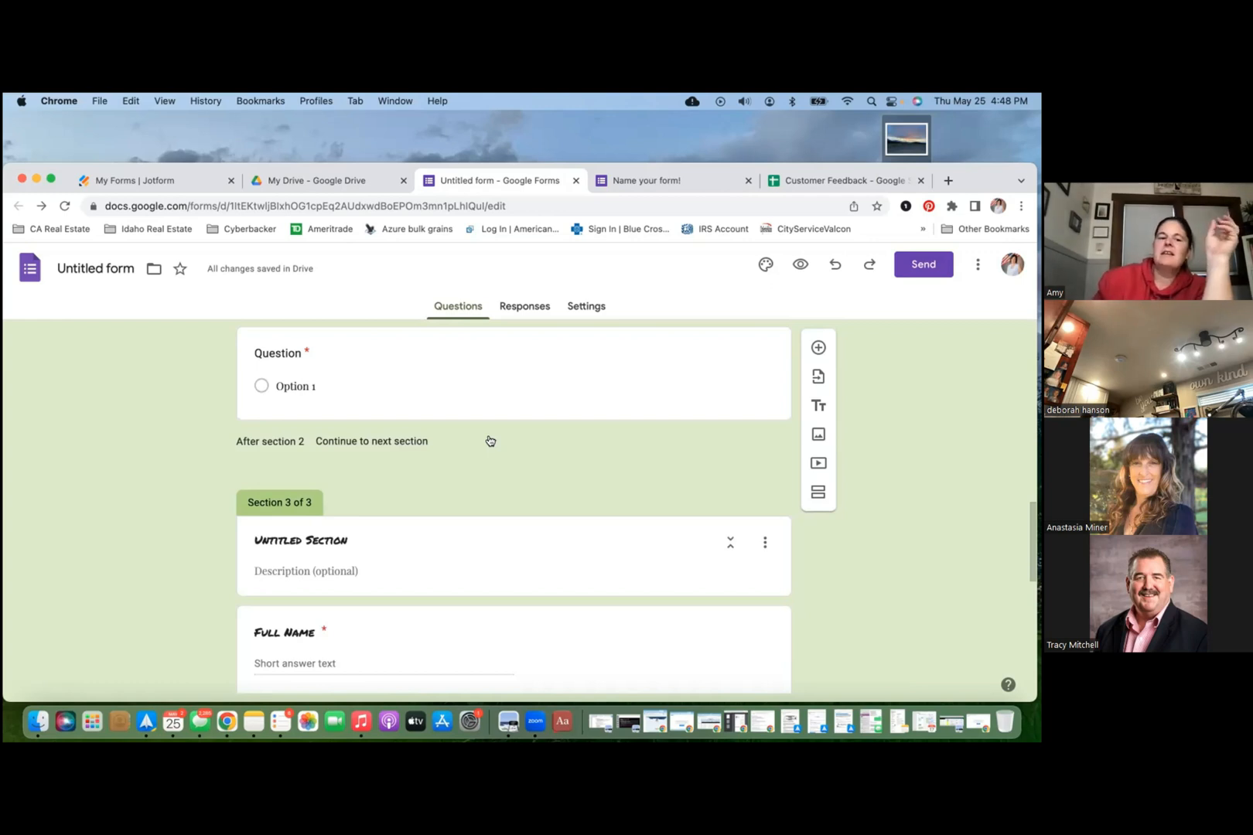
pyautogui.click(764, 542)
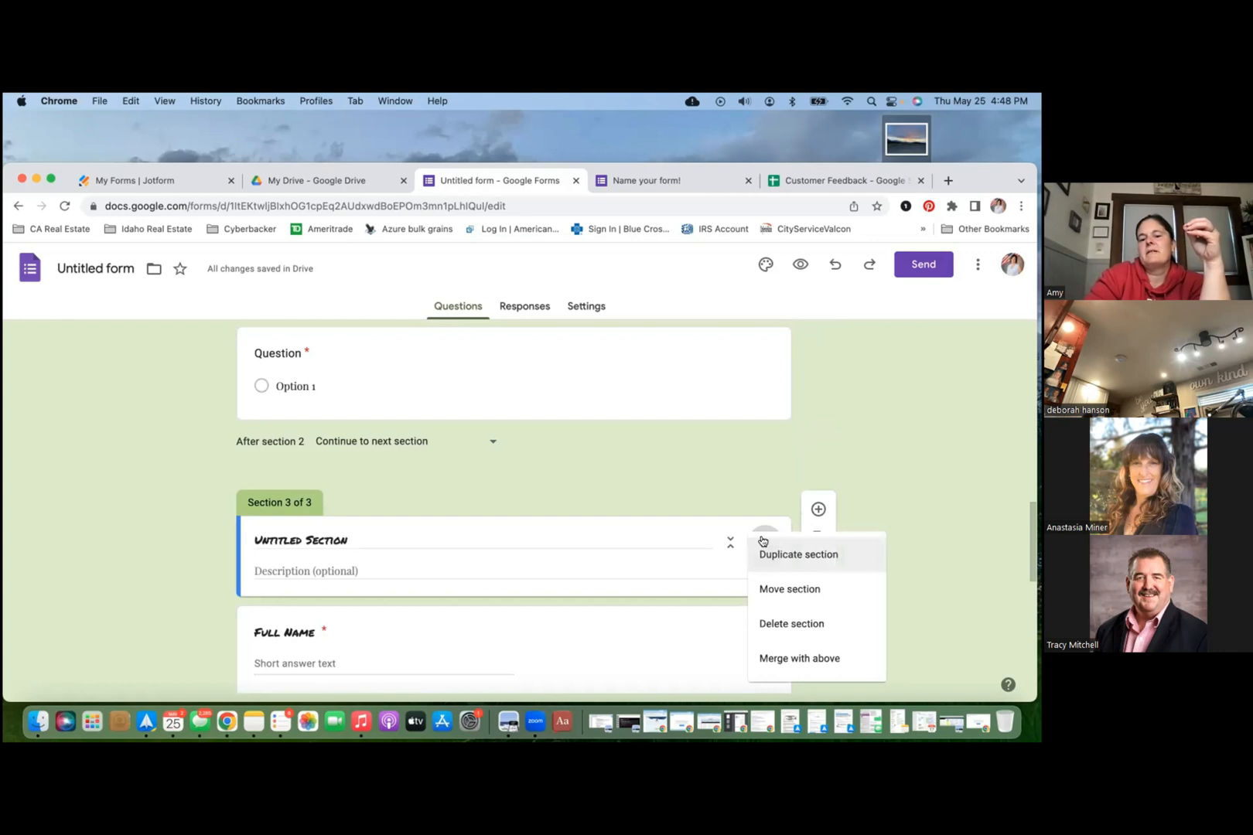
pyautogui.click(724, 543)
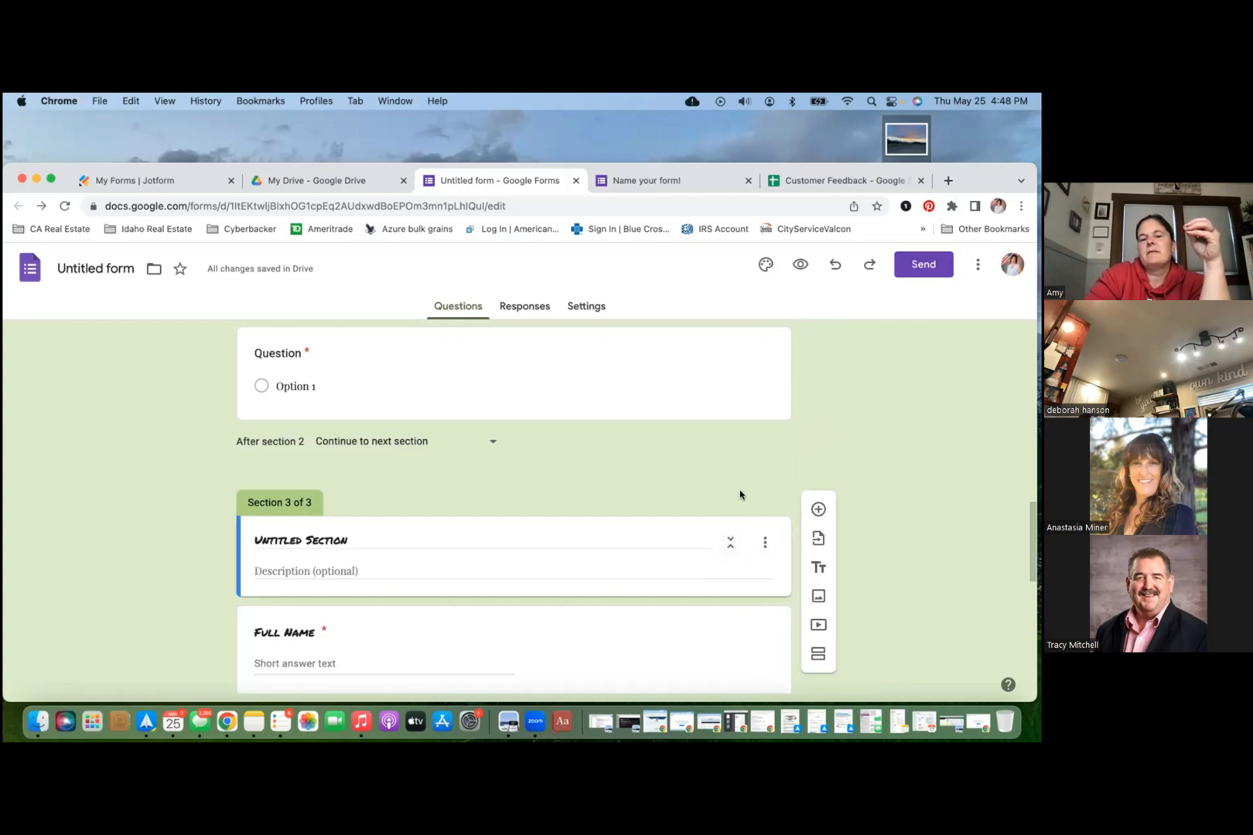
# Step: Add response validation to the "Full Name" question in section 3 and check the question types on offer
pyautogui.scroll(-3, 730, 520)
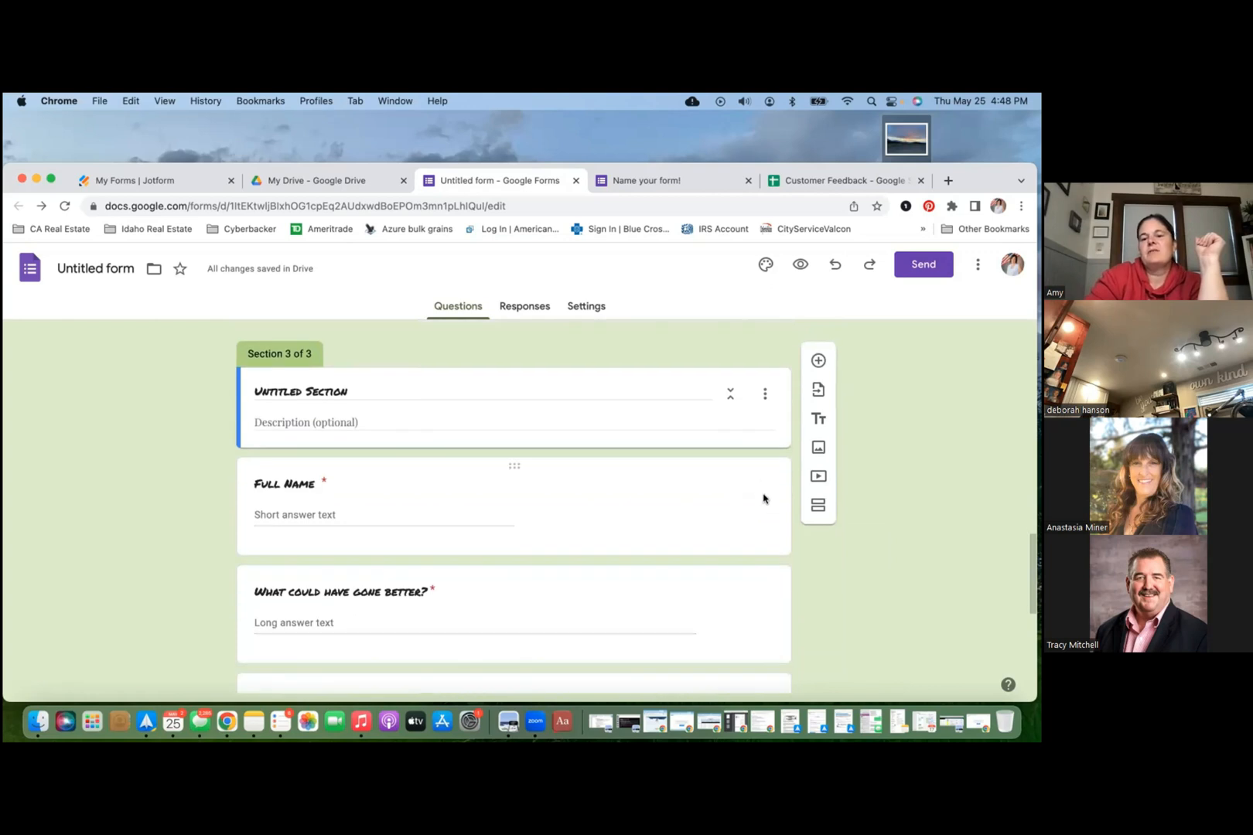
pyautogui.click(634, 502)
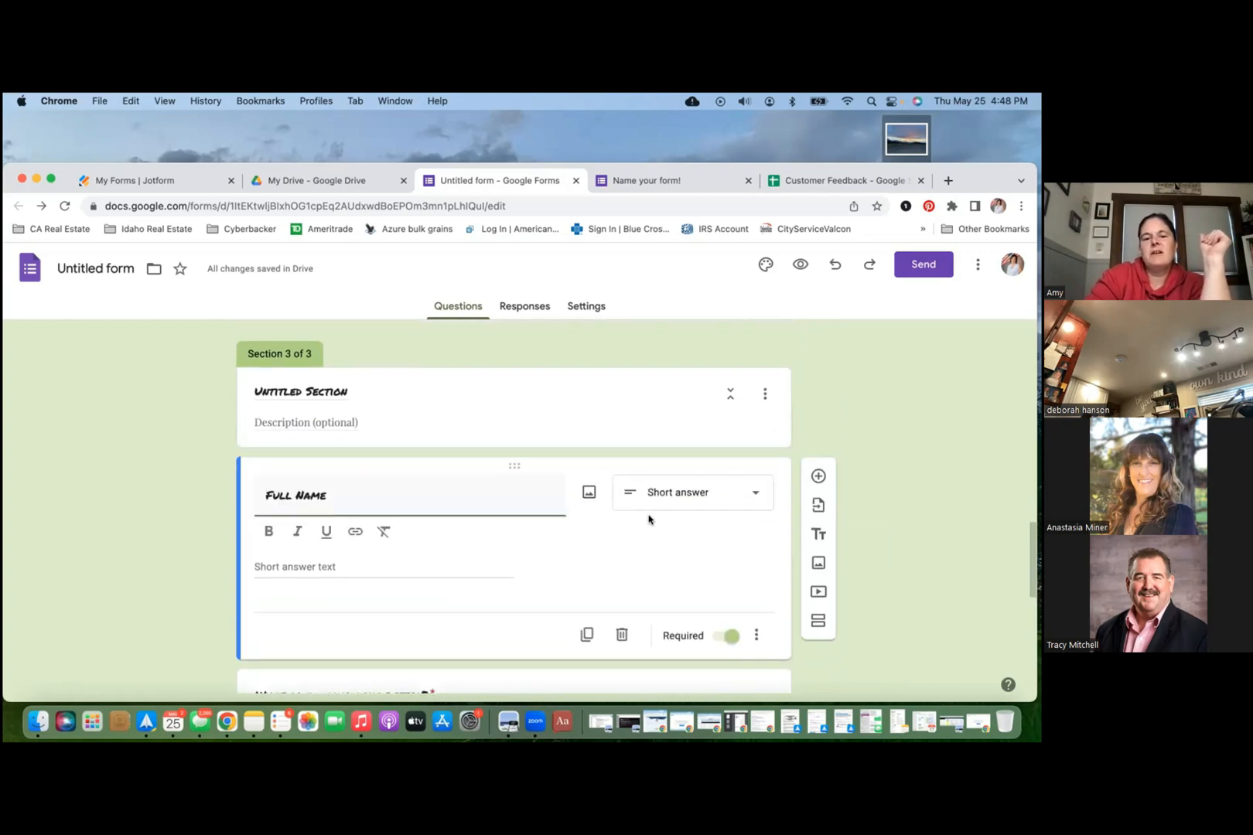
pyautogui.click(756, 636)
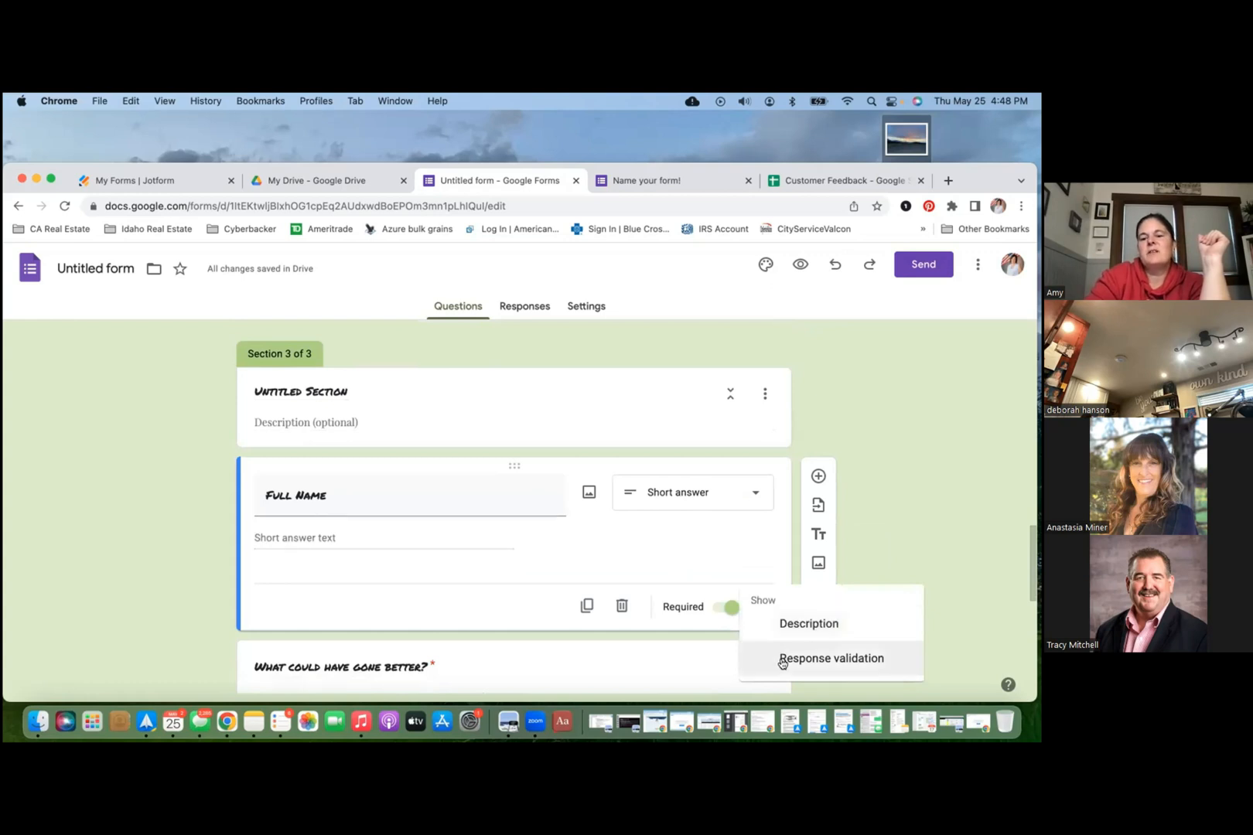
pyautogui.click(783, 660)
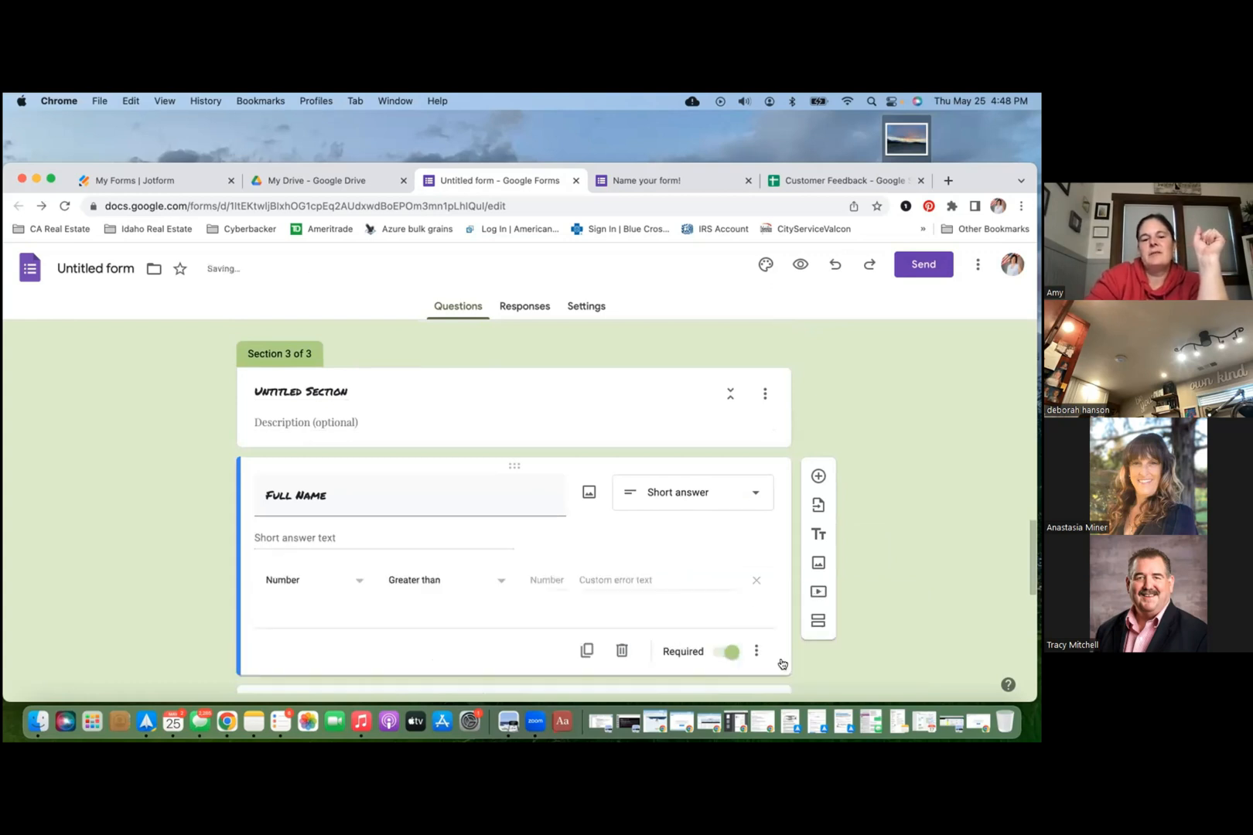
pyautogui.click(348, 587)
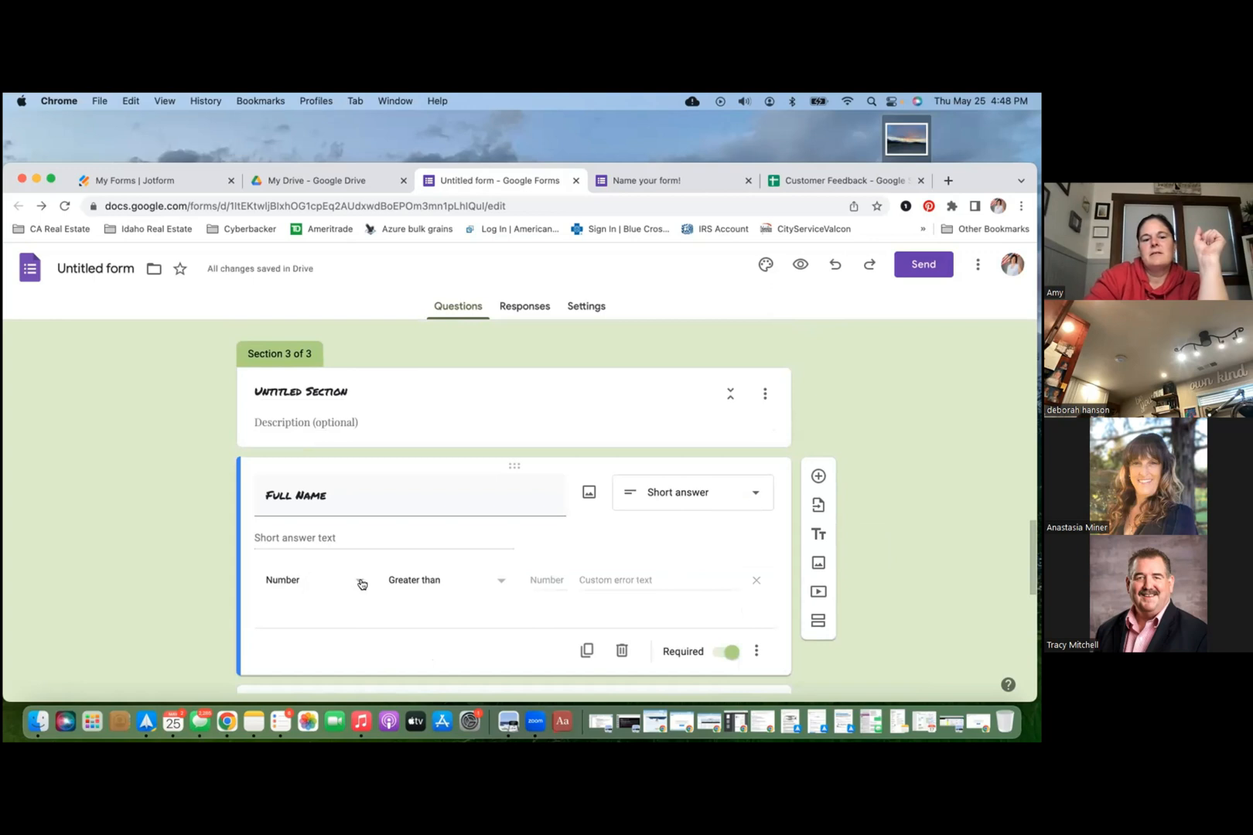
pyautogui.click(712, 532)
pyautogui.click(665, 499)
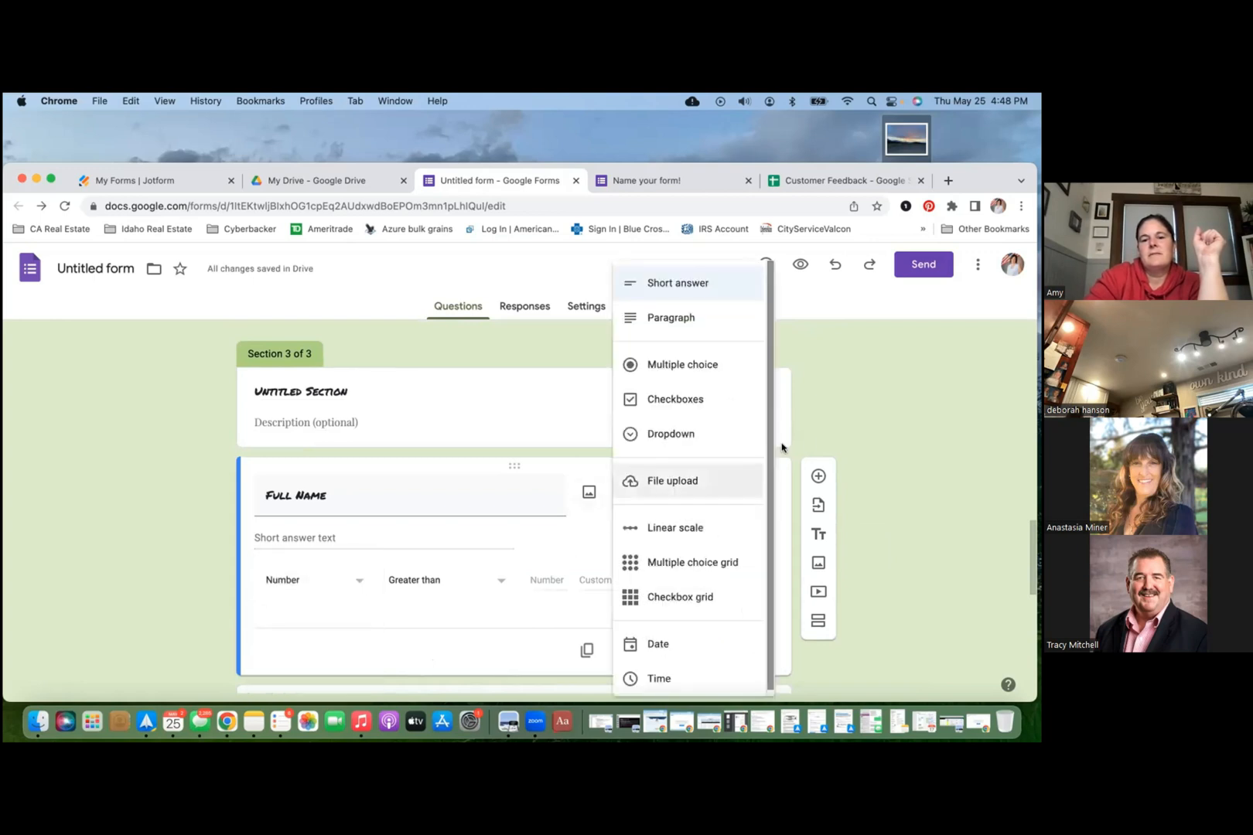
pyautogui.click(817, 444)
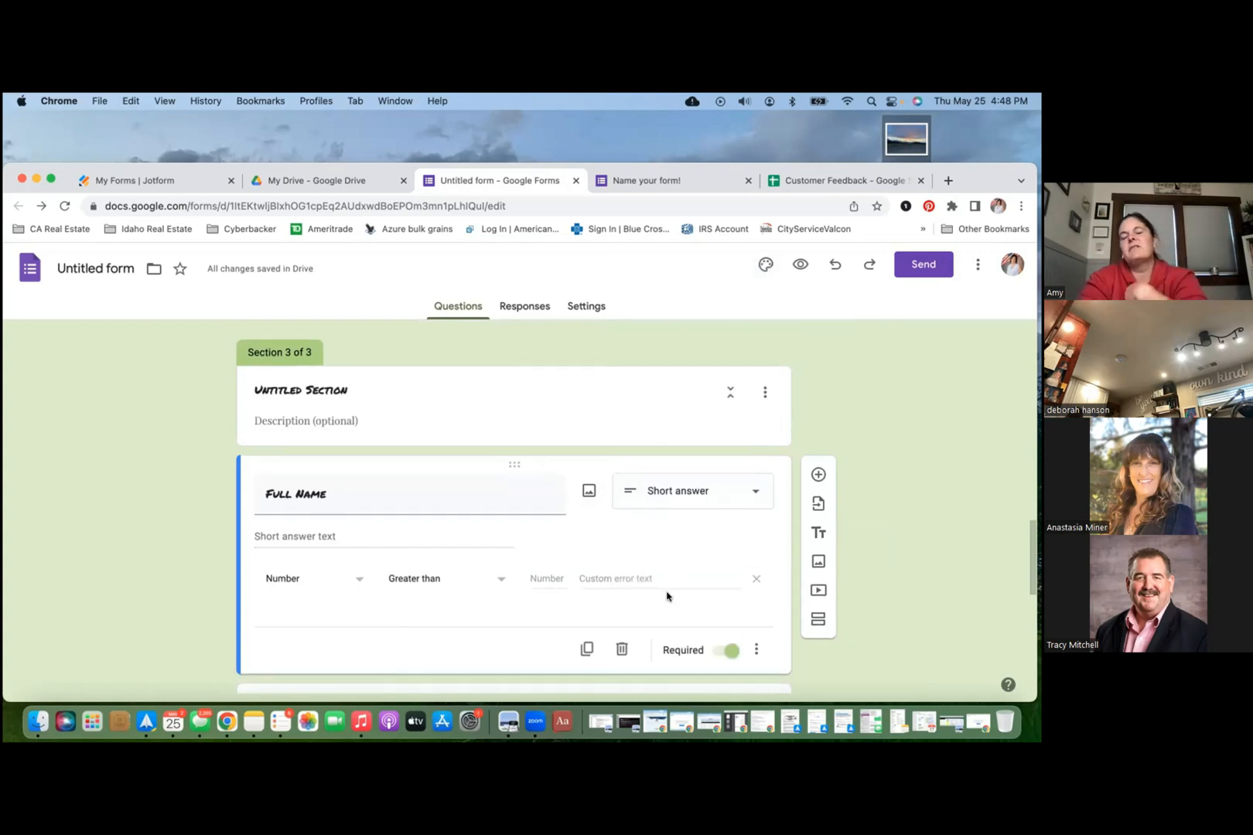
# Step: Try a "Greater than" 1 number rule on the "Full Name" question and remove the validation rule
pyautogui.scroll(-2, 670, 584)
pyautogui.click(547, 492)
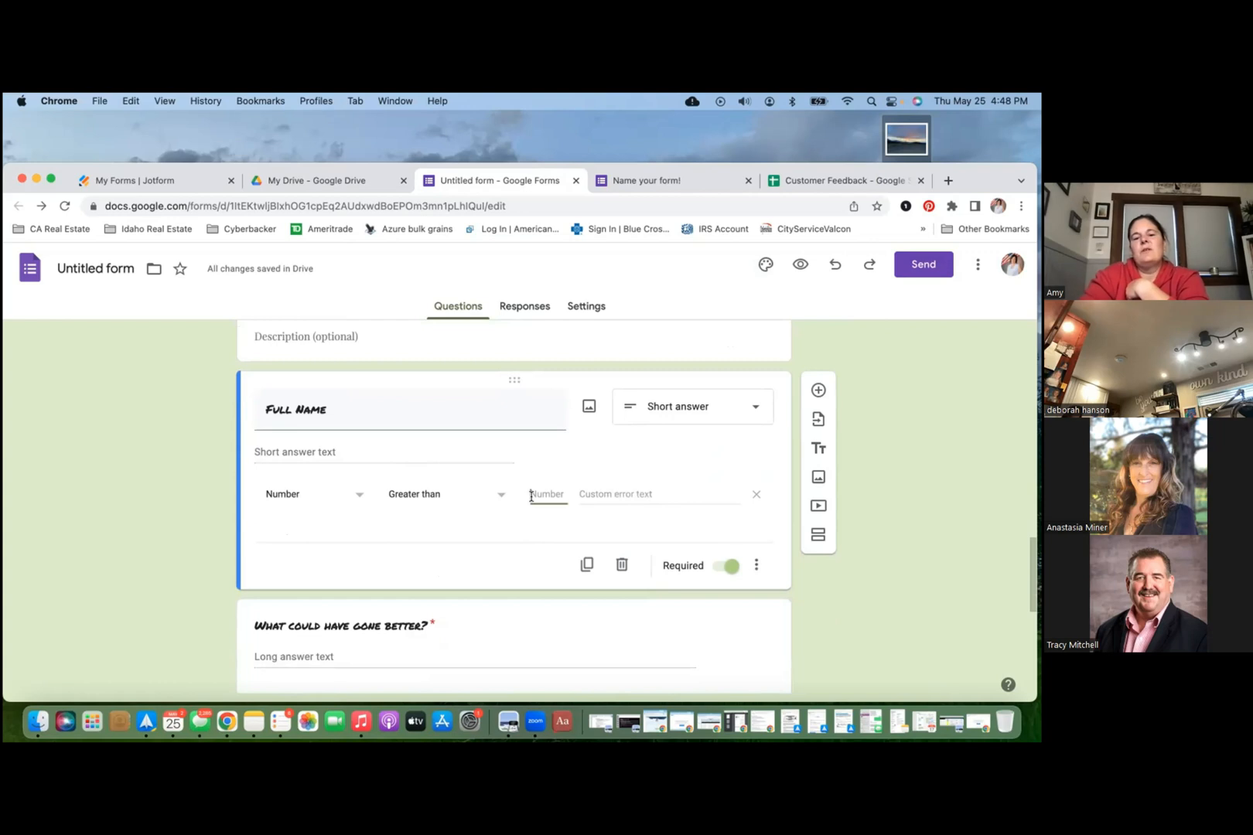
pyautogui.write('1')
pyautogui.click(719, 493)
pyautogui.click(752, 495)
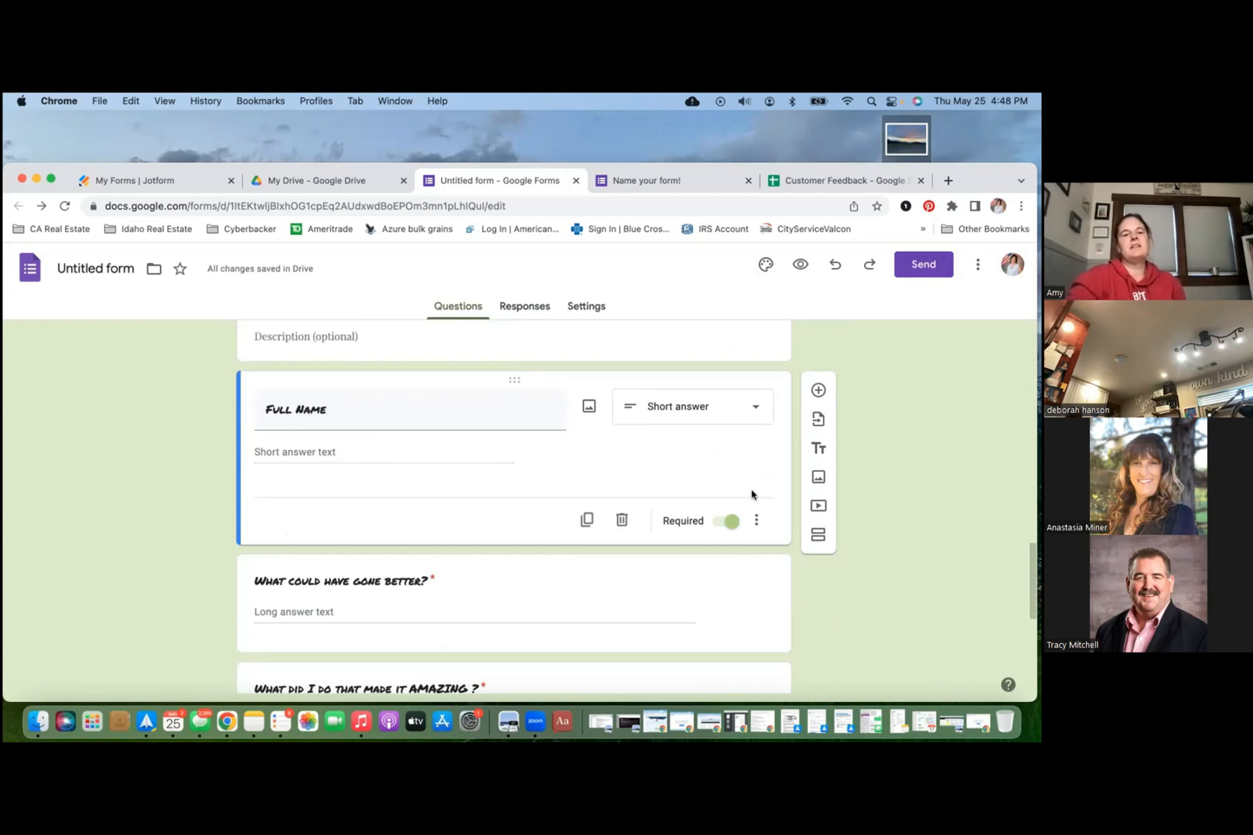
# Step: Open the form's sending options and shorten the URL of its shareable link
pyautogui.scroll(15, 752, 495)
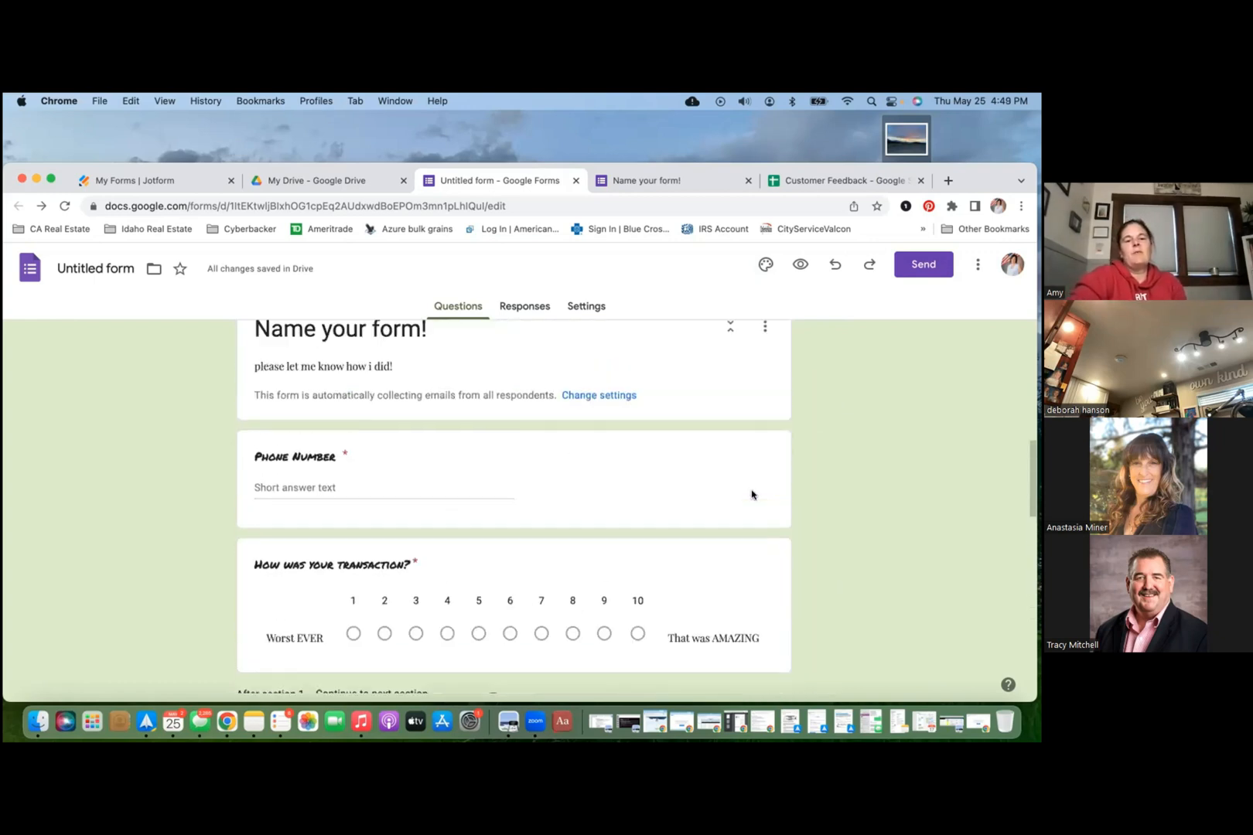
pyautogui.scroll(3, 752, 495)
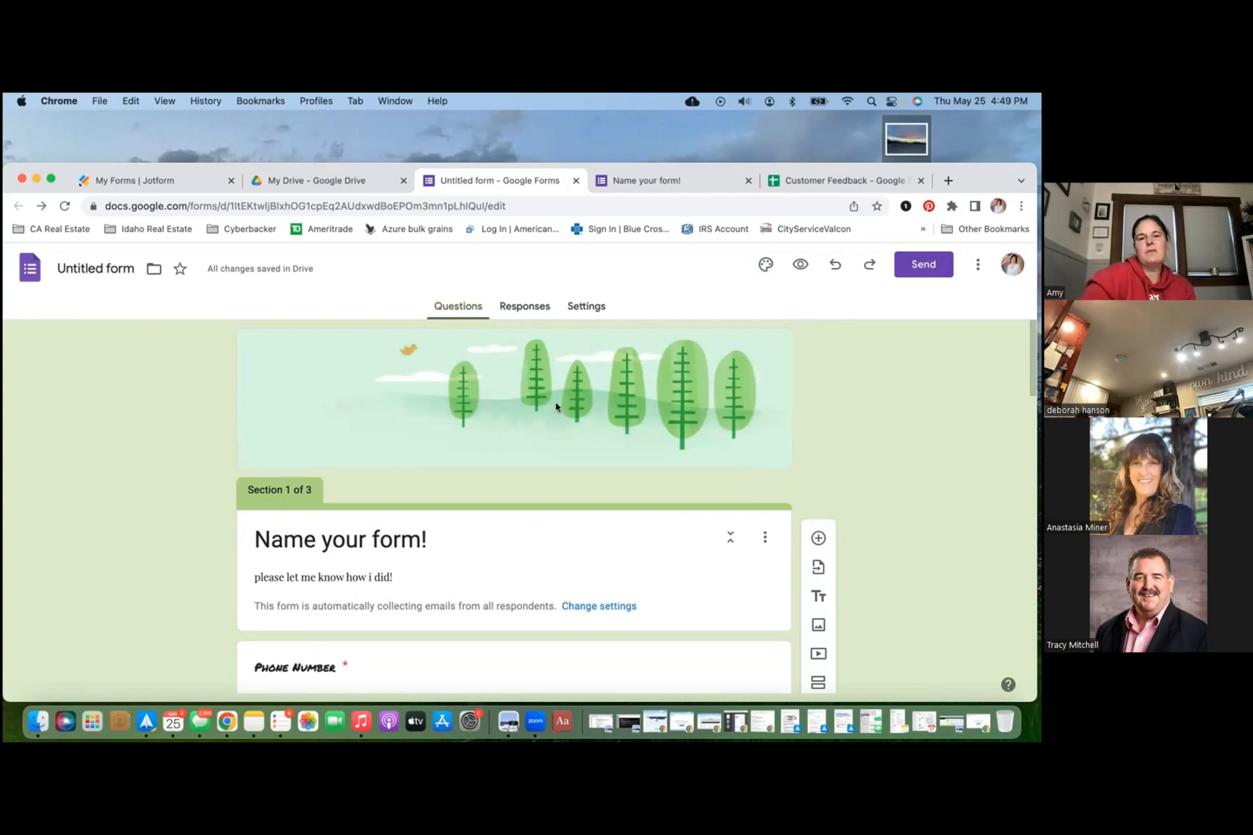
pyautogui.scroll(-8, 537, 468)
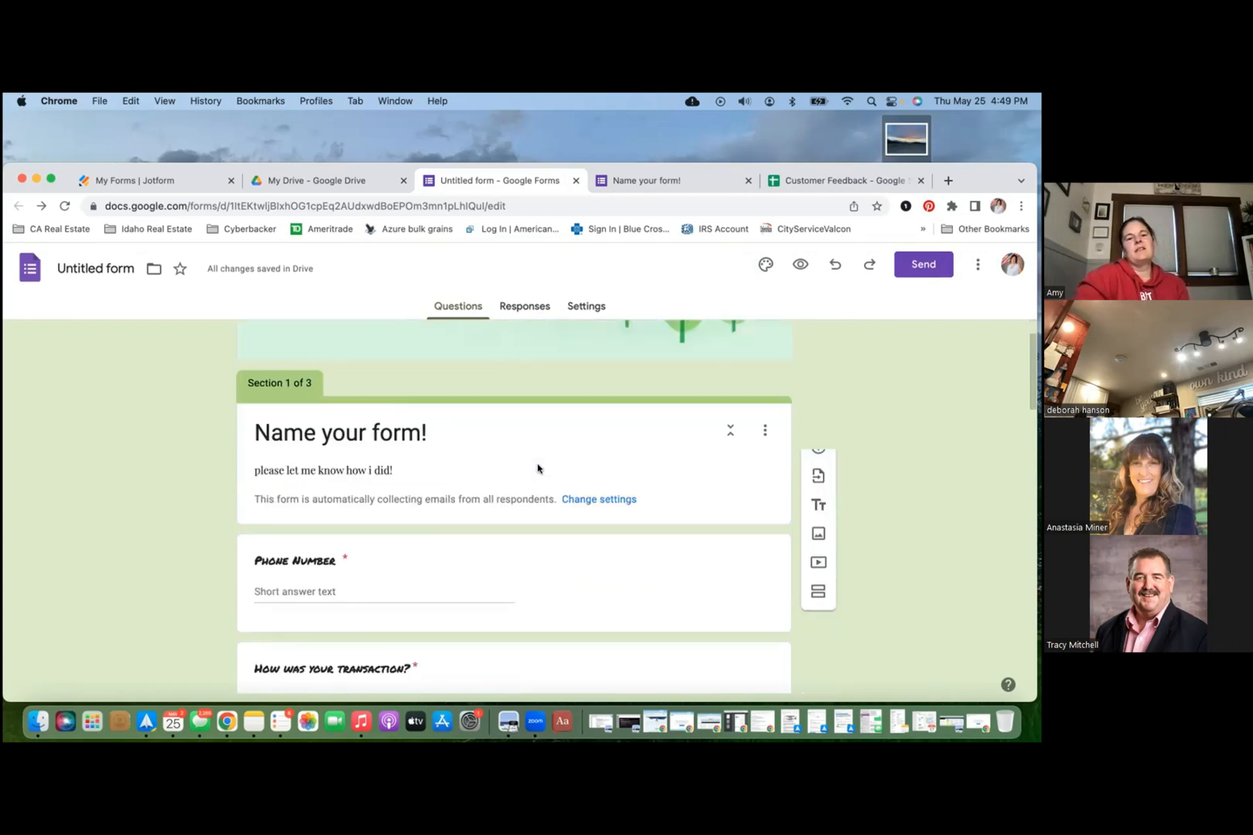
pyautogui.scroll(-5, 540, 479)
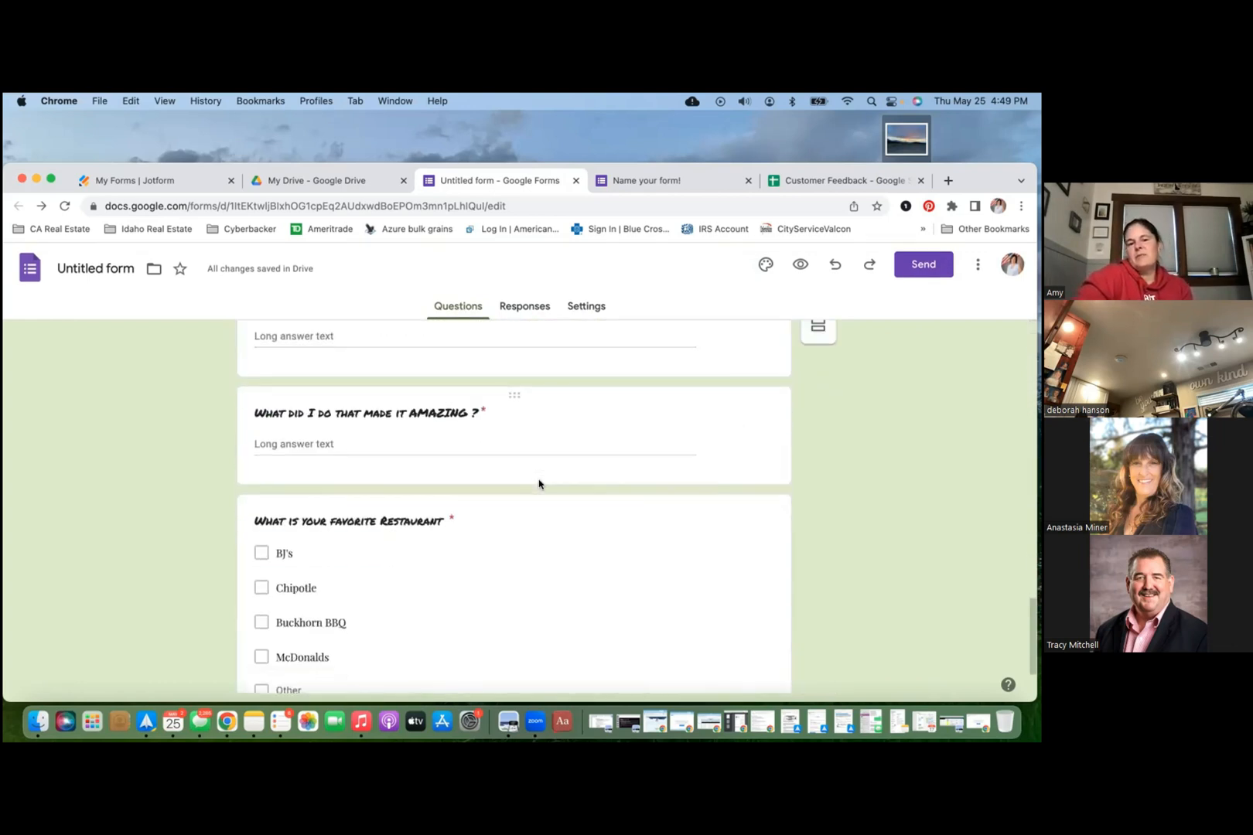
pyautogui.scroll(6, 539, 479)
pyautogui.scroll(10, 539, 479)
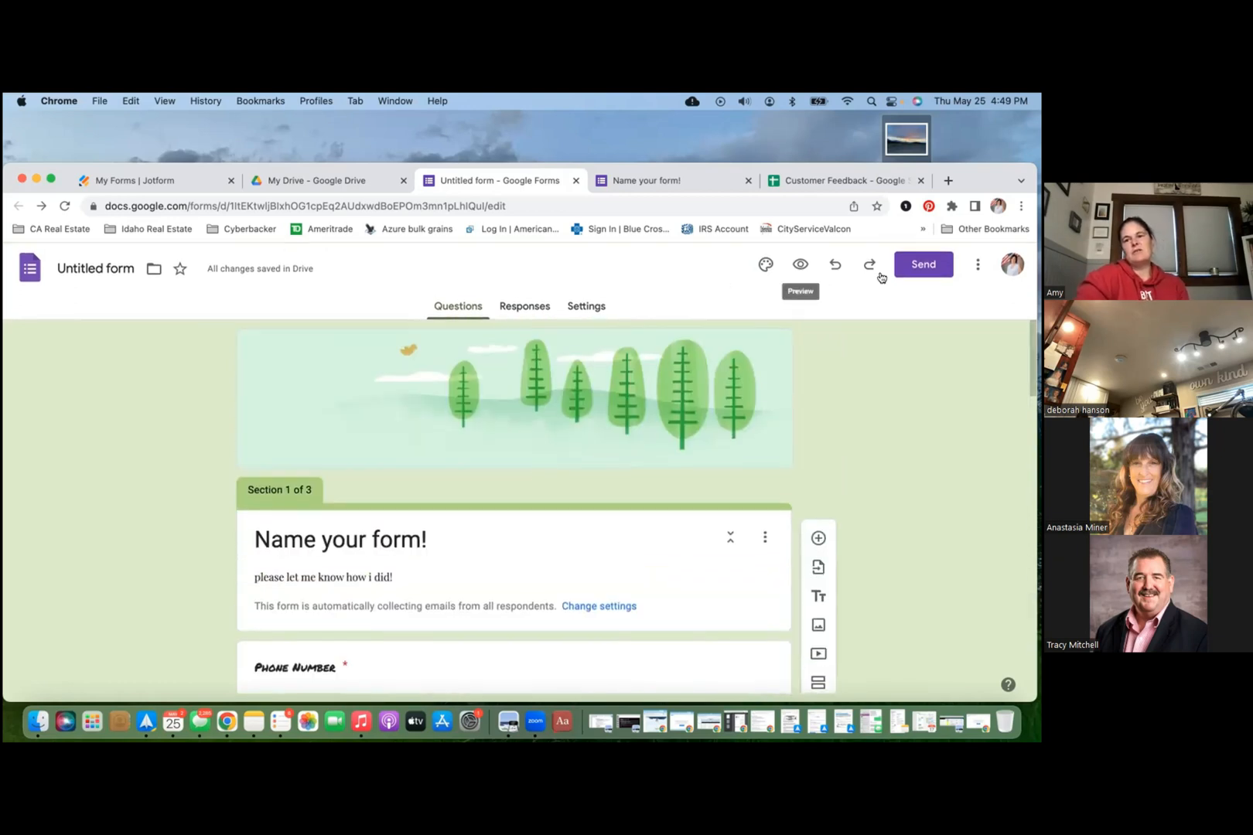
pyautogui.click(916, 261)
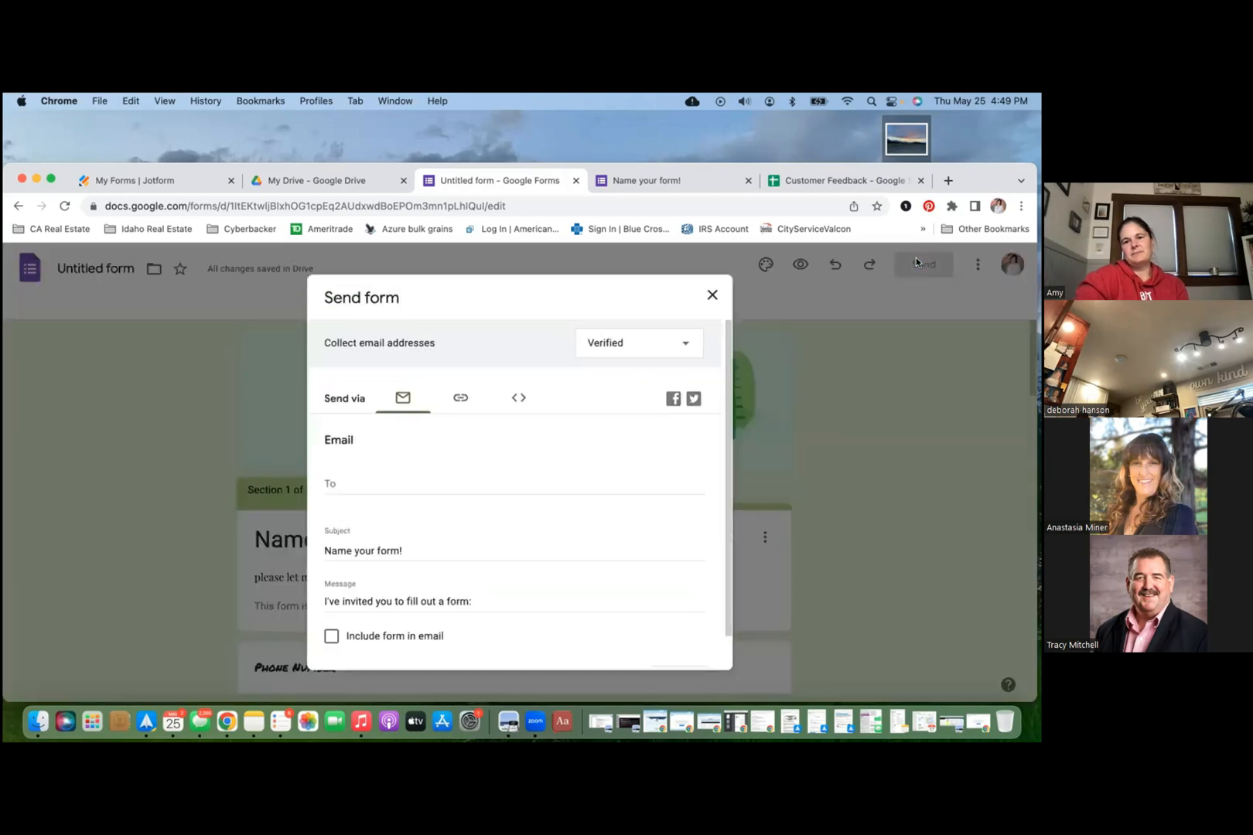
pyautogui.scroll(-1, 449, 497)
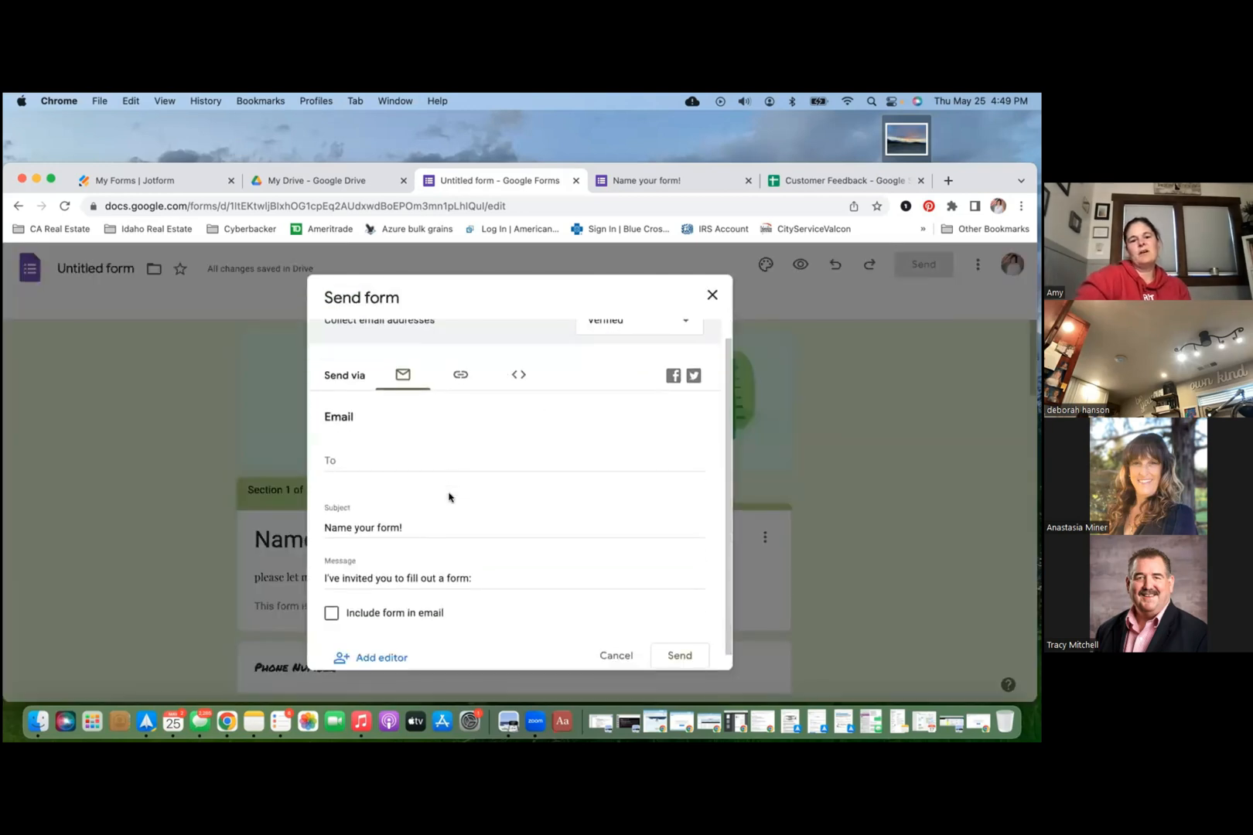
pyautogui.click(461, 362)
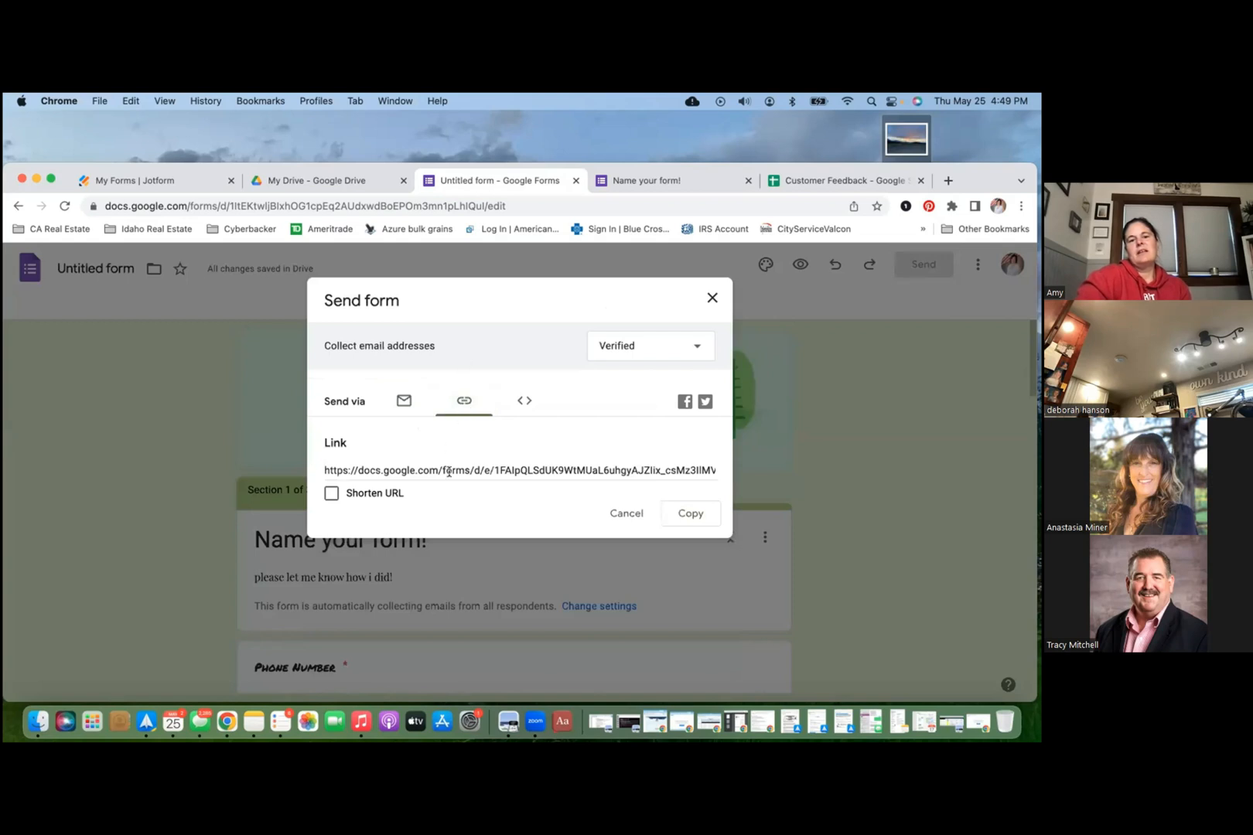
pyautogui.click(331, 493)
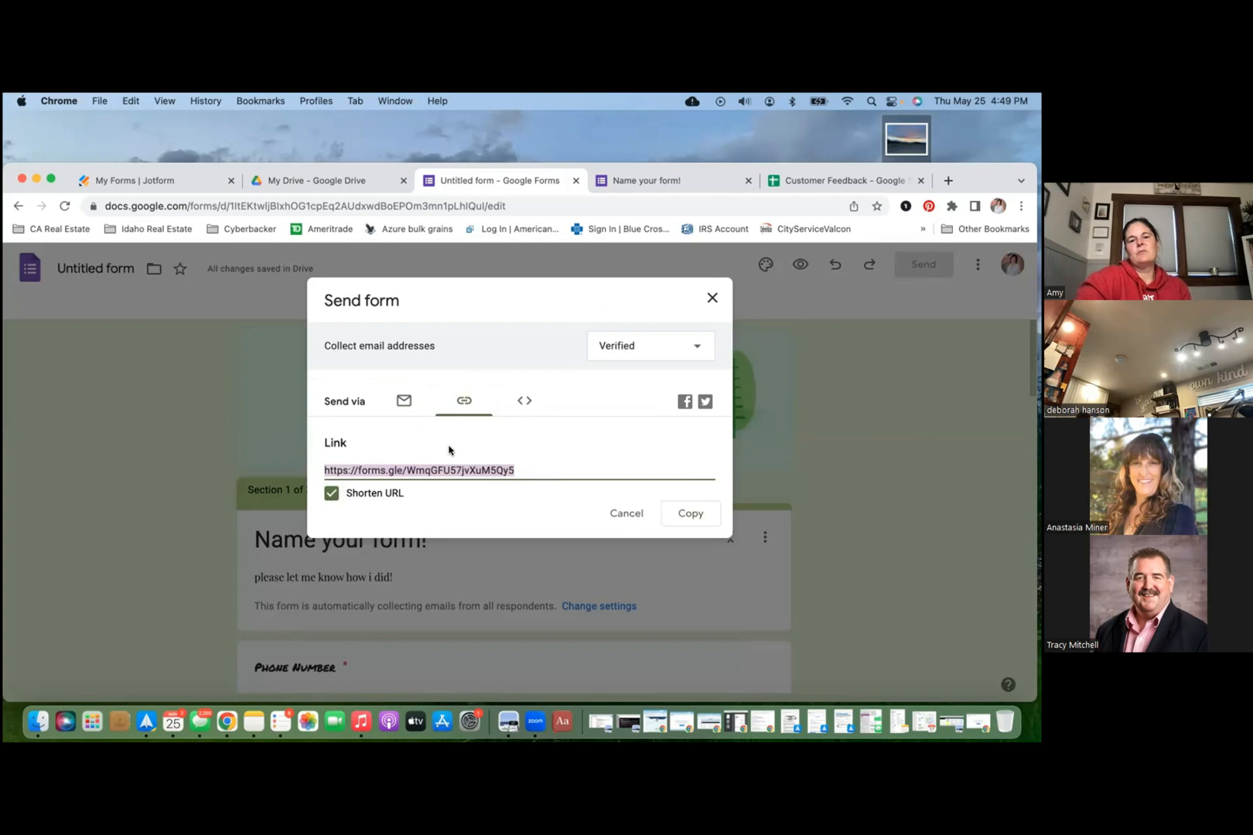
# Step: Compare the embed HTML, link and email ways of sending the form, and close the sending options
pyautogui.click(525, 402)
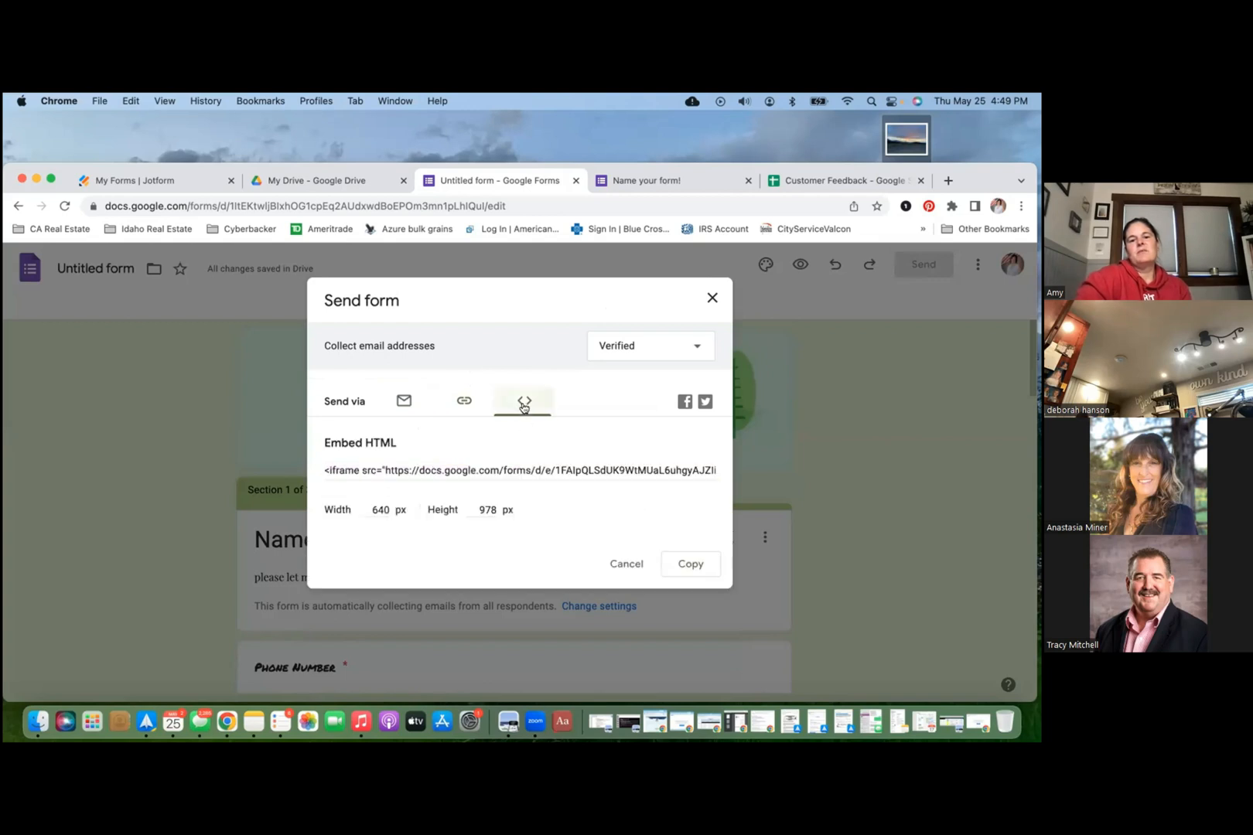
pyautogui.click(463, 402)
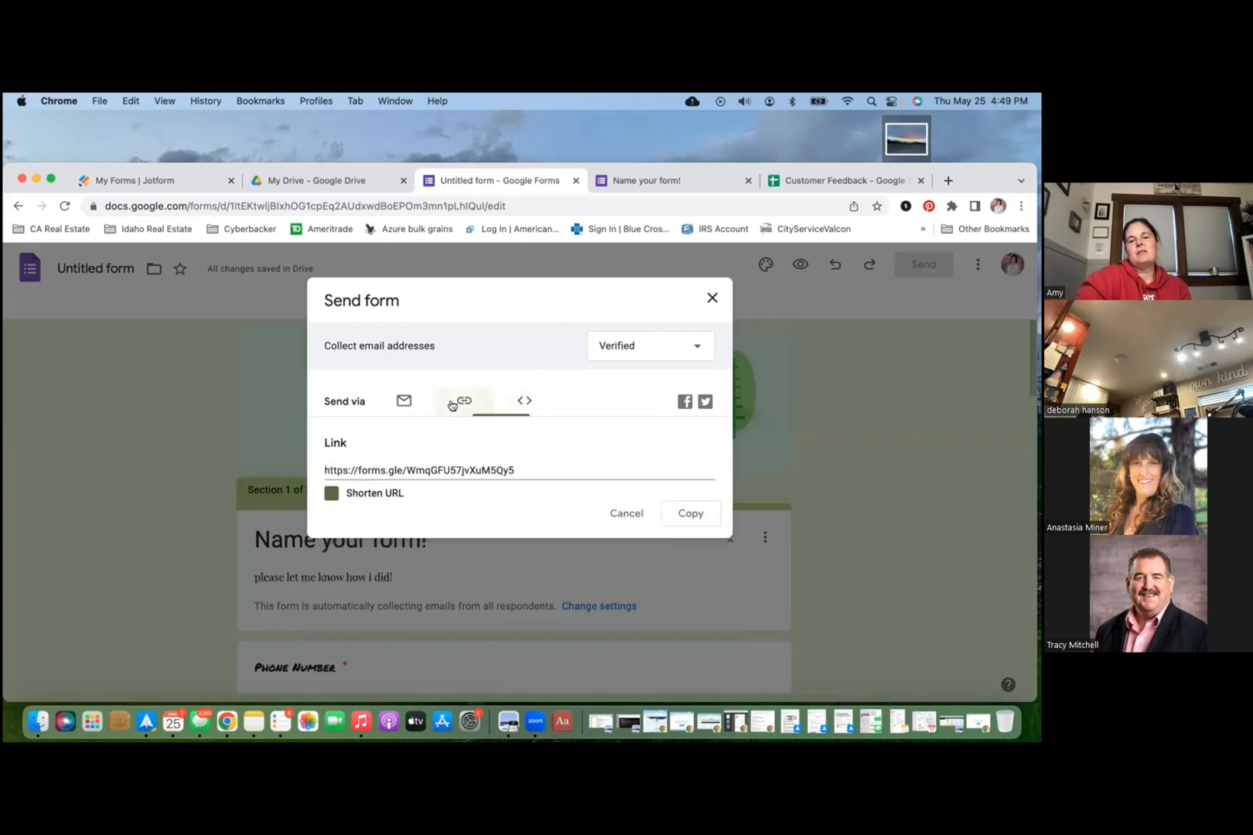
pyautogui.click(400, 402)
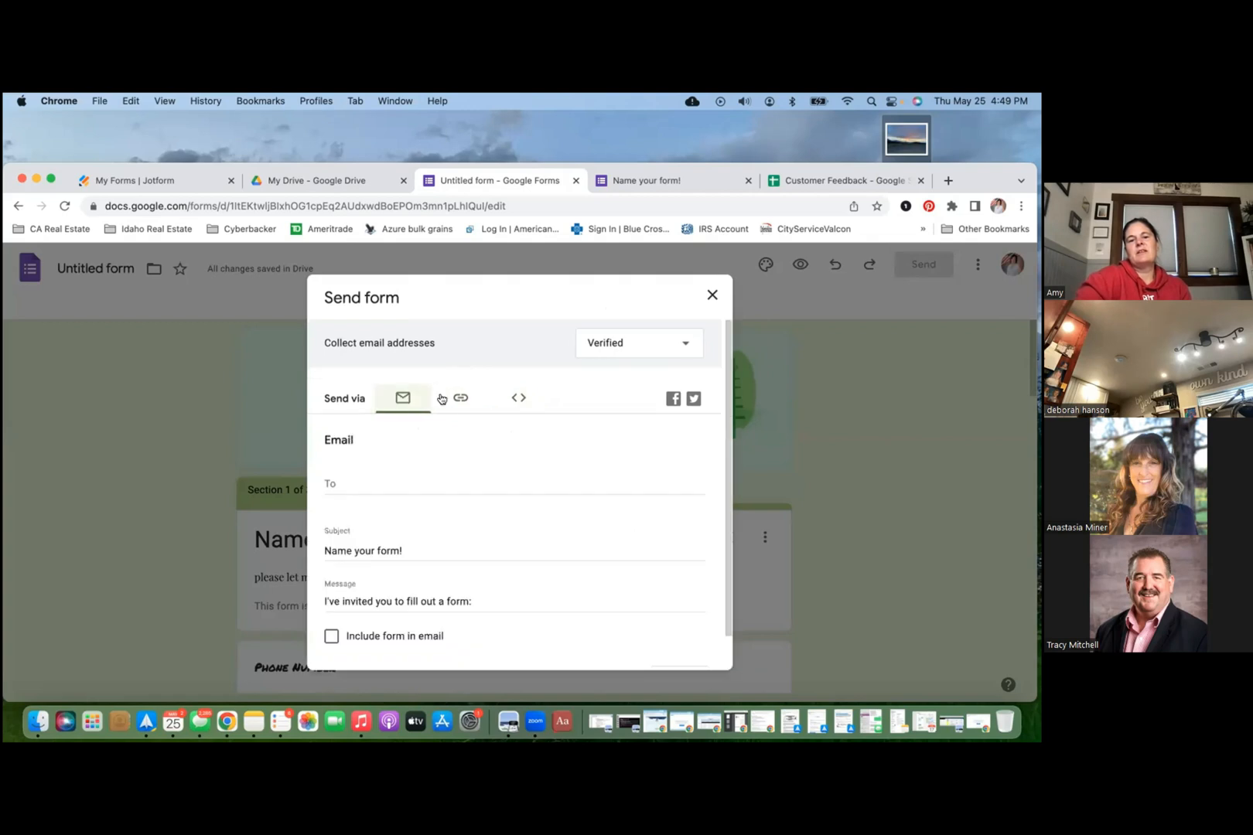
pyautogui.click(462, 400)
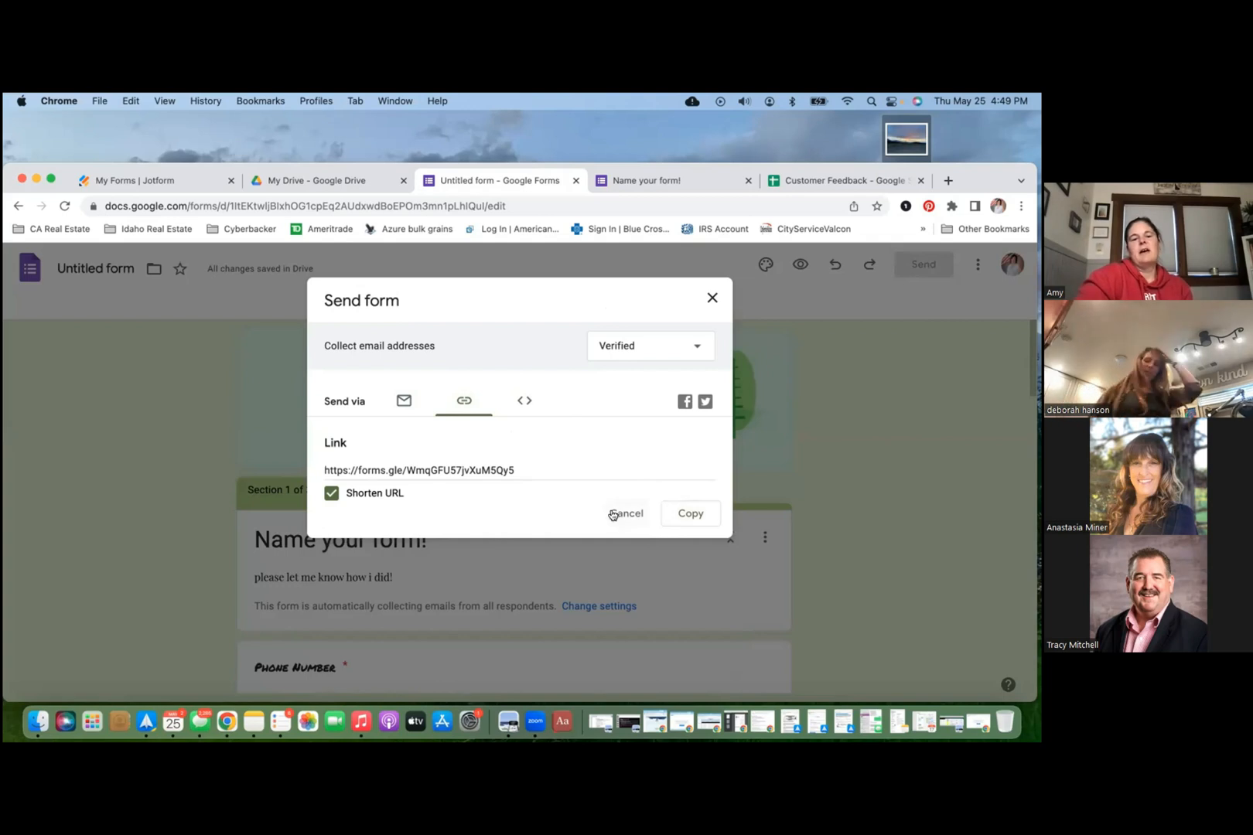
pyautogui.click(710, 297)
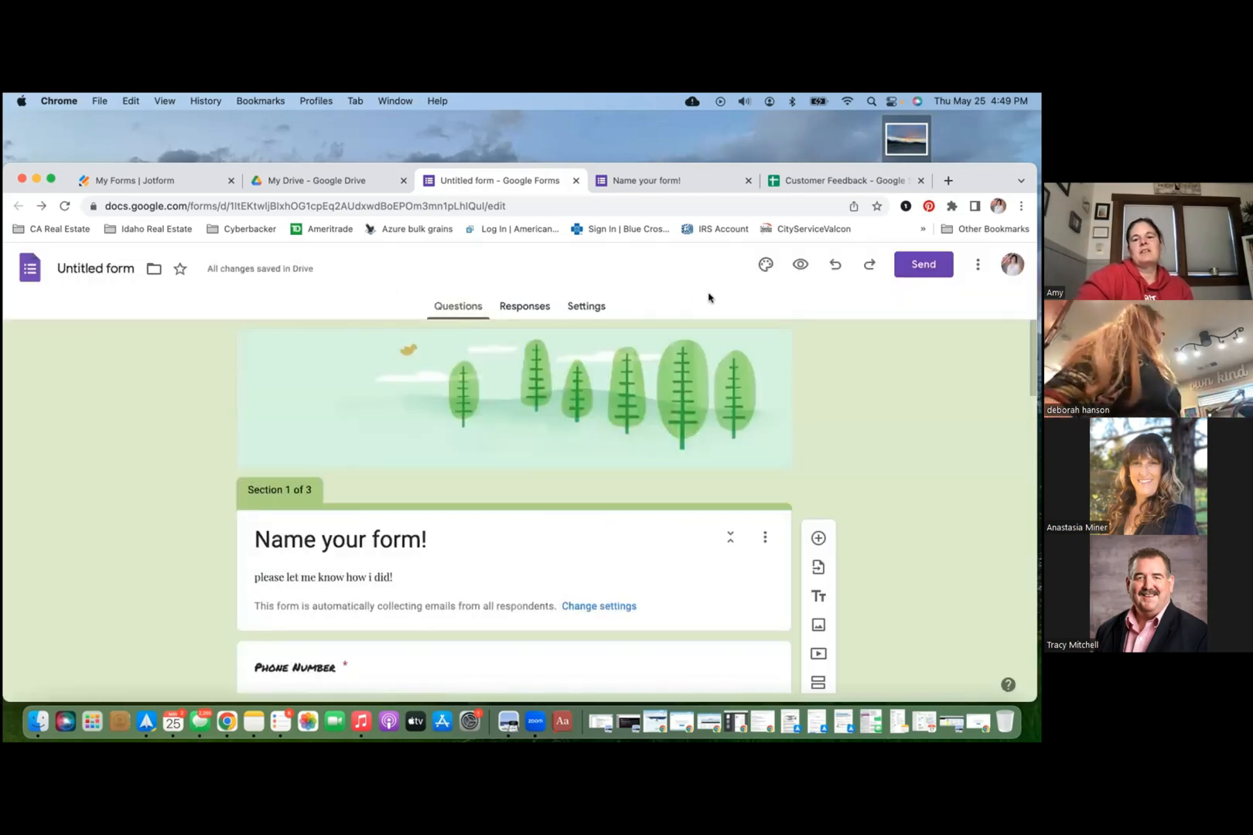
# Step: Check the form's additional actions, such as copying, printing and adding collaborators, and look through its sections
pyautogui.click(977, 264)
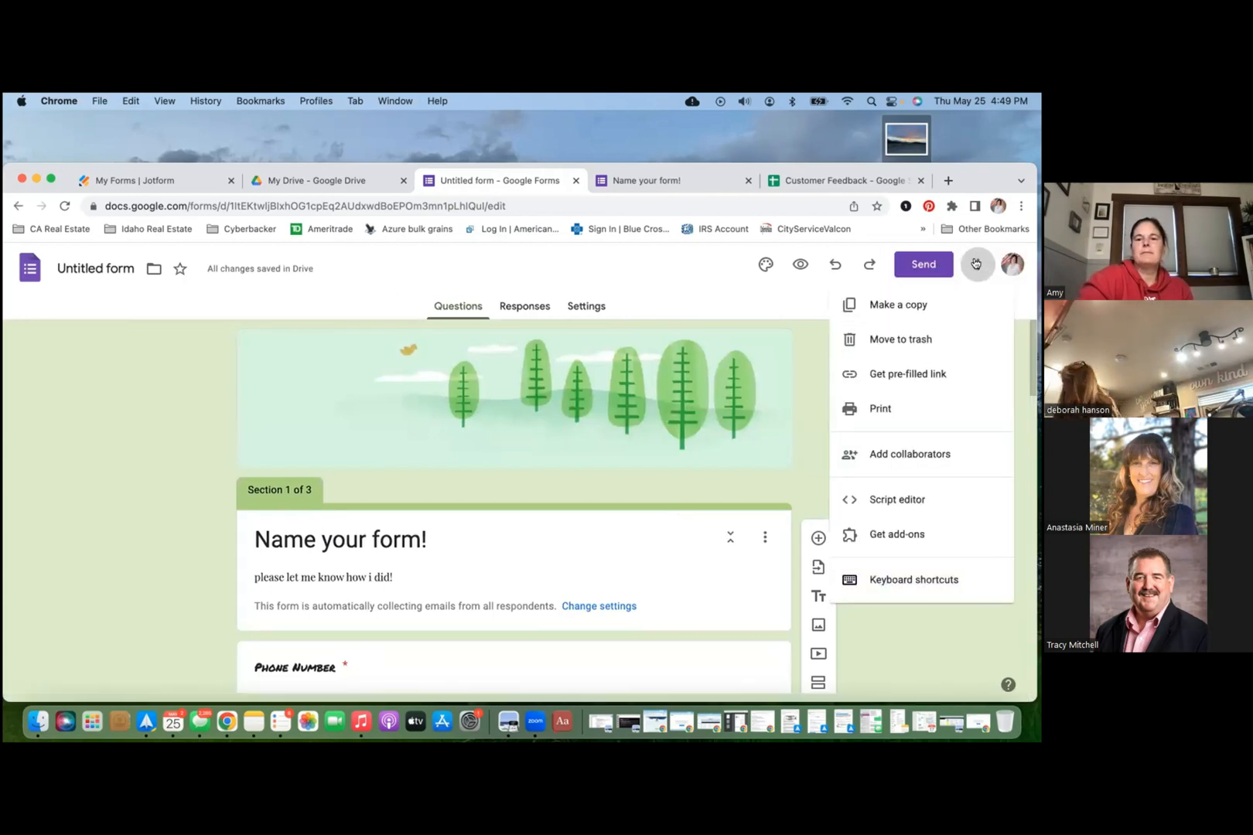
pyautogui.click(976, 264)
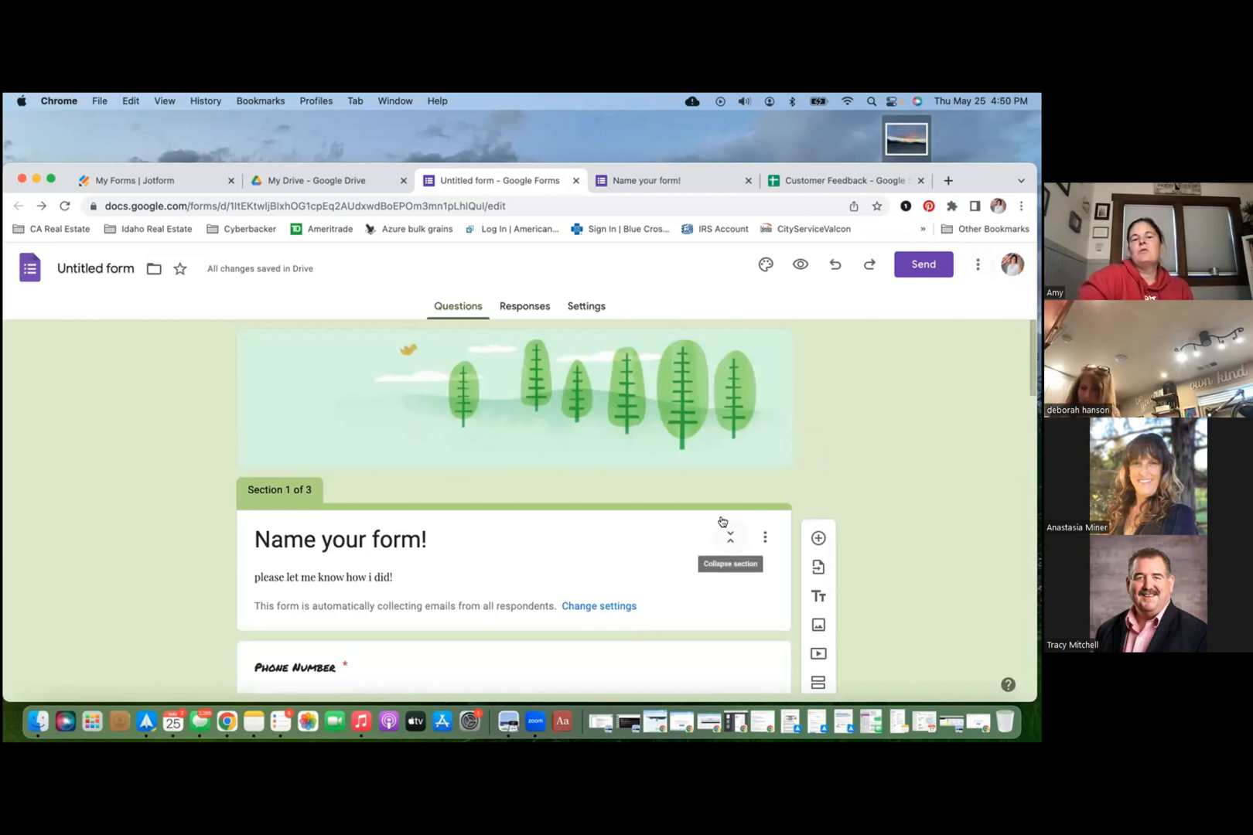
pyautogui.scroll(-4, 567, 477)
pyautogui.scroll(-10, 568, 476)
pyautogui.scroll(15, 568, 474)
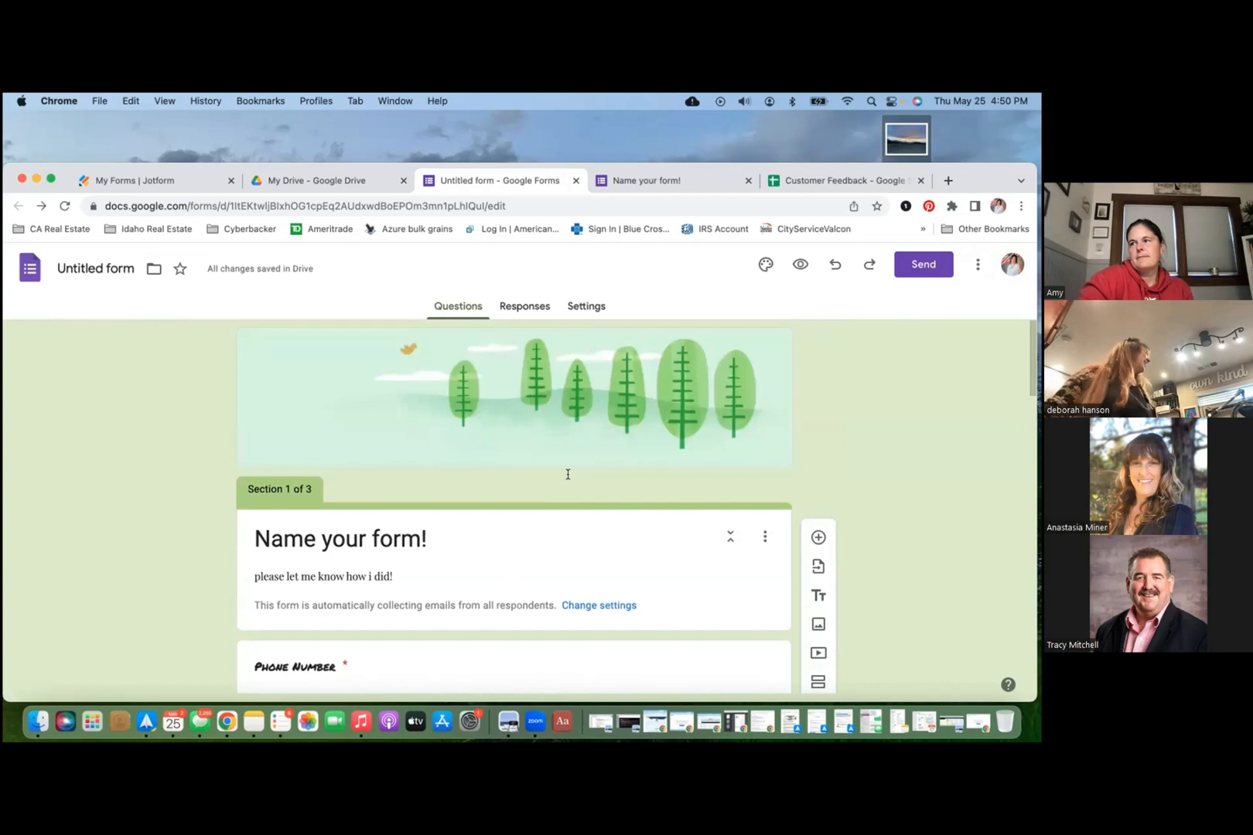
pyautogui.scroll(-8, 568, 476)
pyautogui.scroll(8, 567, 474)
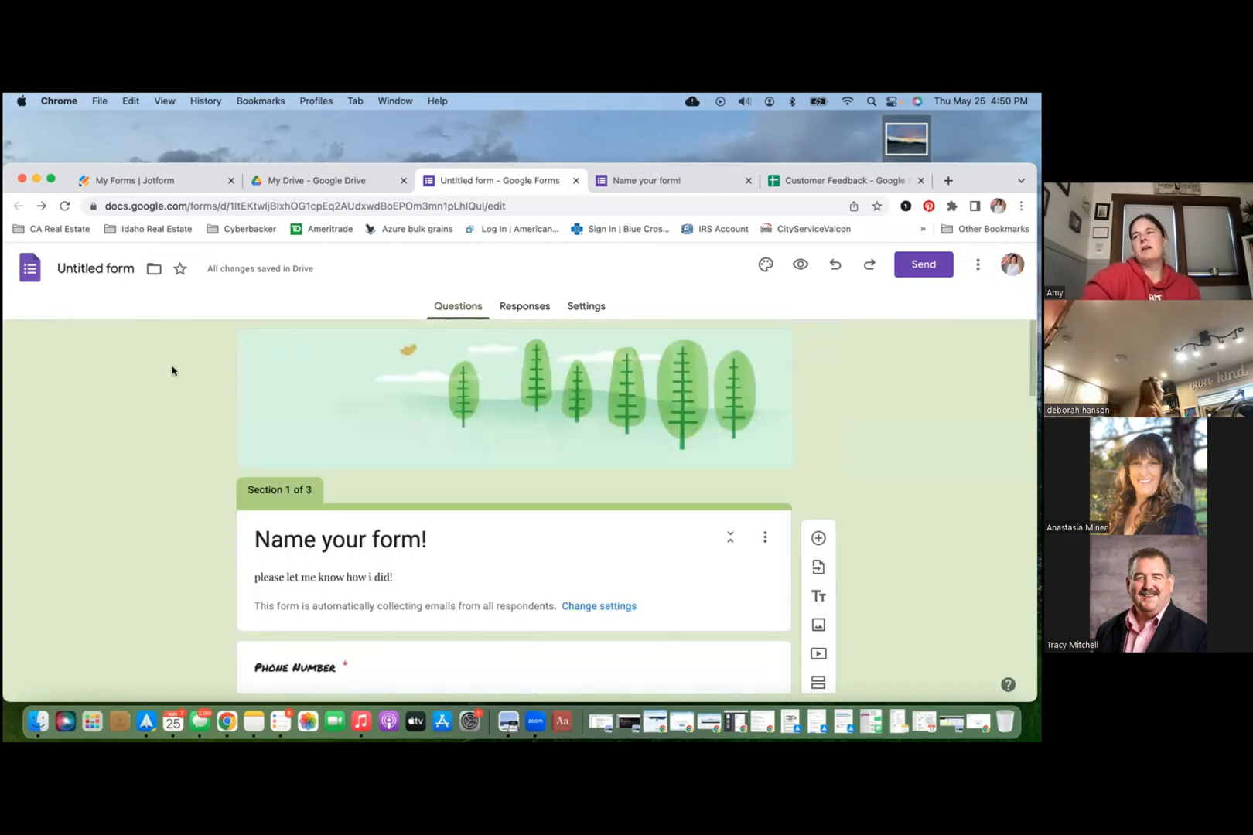
# Step: Name the untitled form file "Name your form!" and check the option to move it to a folder
pyautogui.click(123, 267)
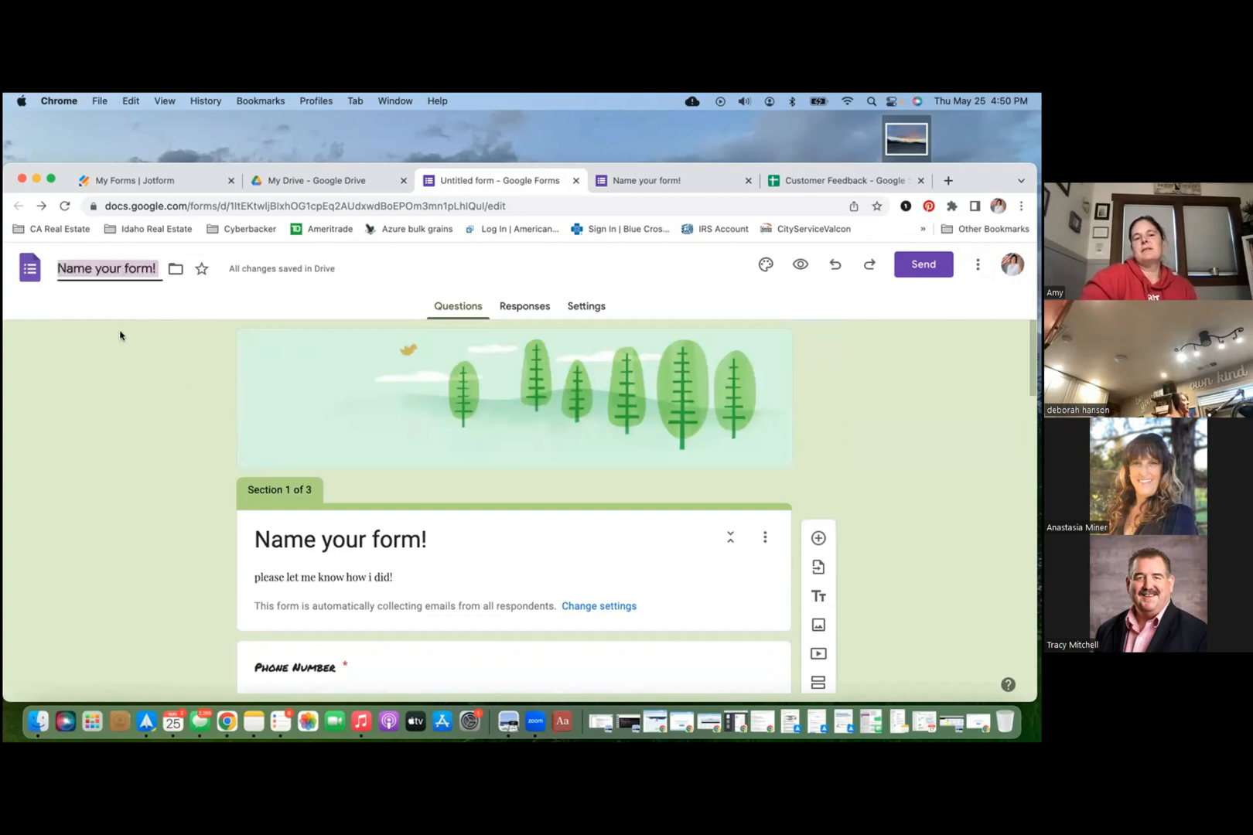
pyautogui.click(122, 403)
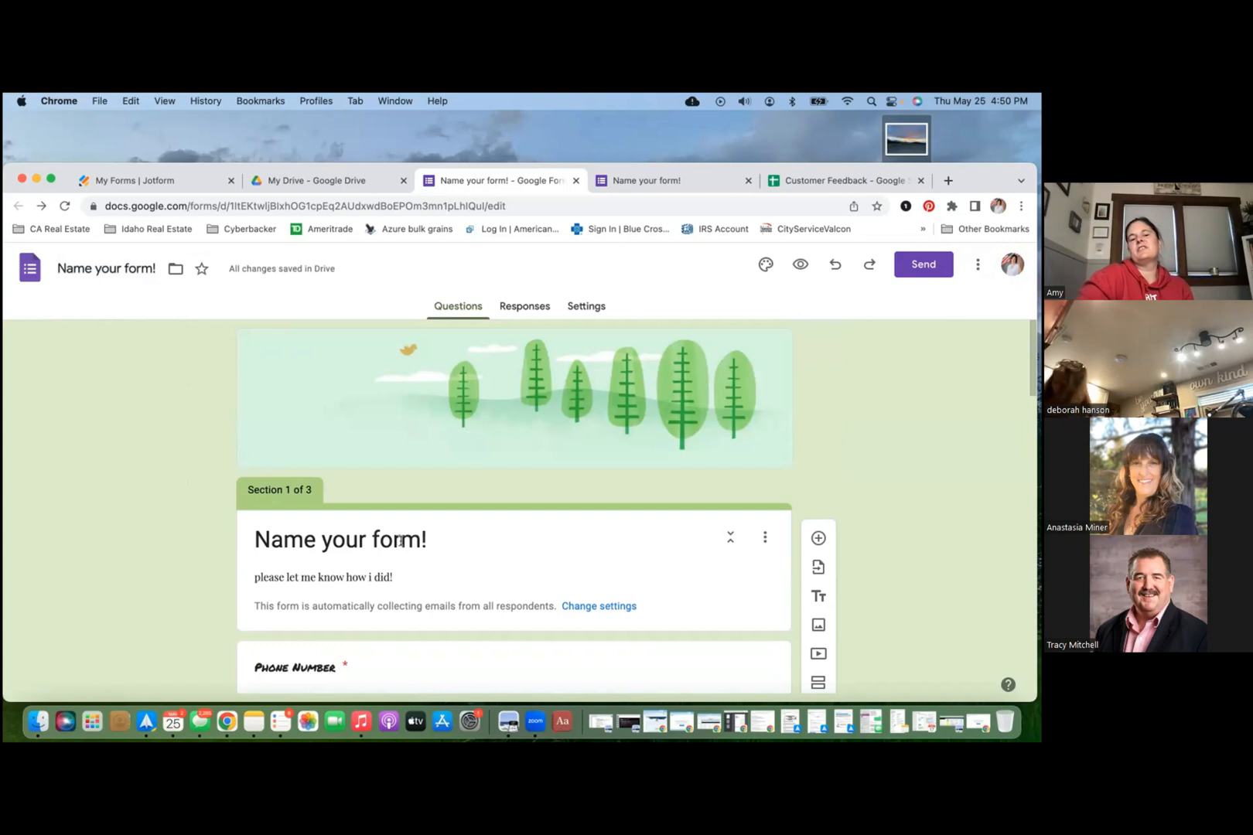
pyautogui.click(177, 268)
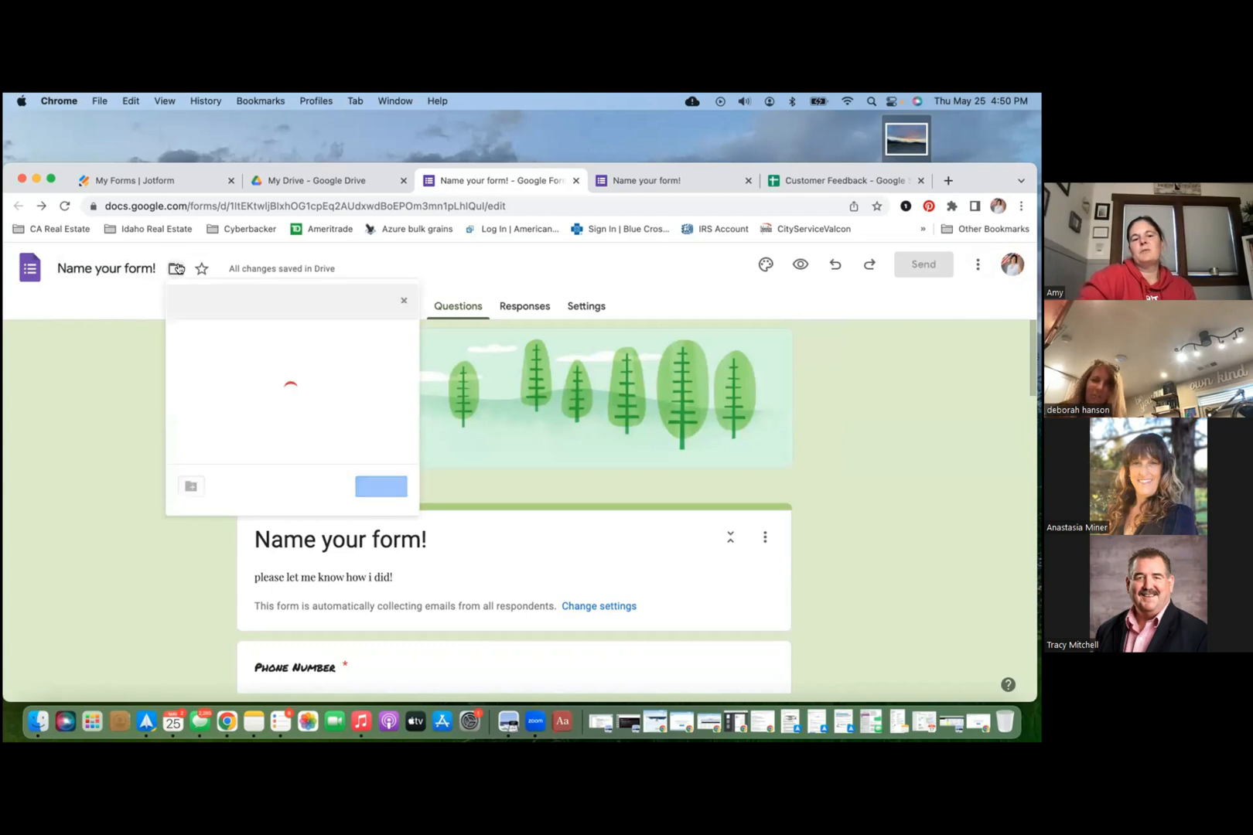
pyautogui.click(128, 364)
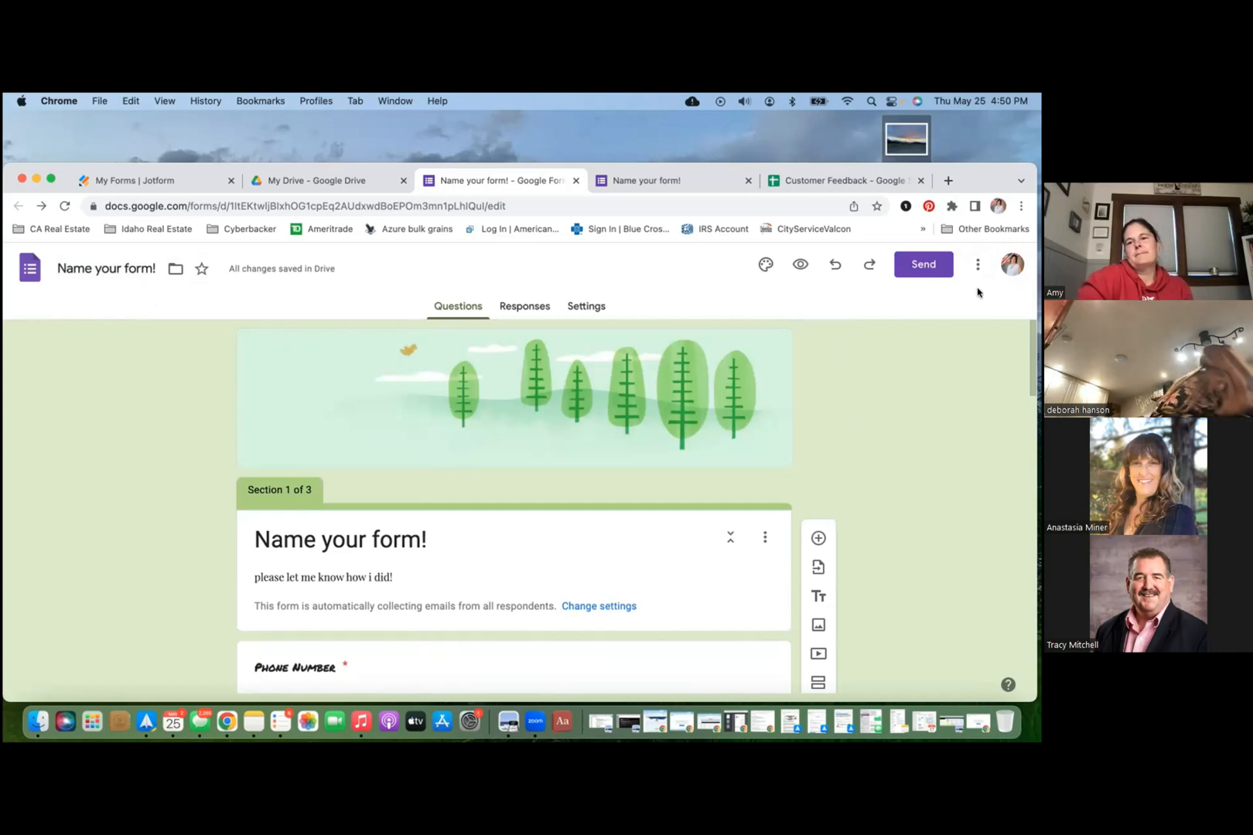
pyautogui.scroll(-2, 782, 376)
pyautogui.scroll(-15, 782, 376)
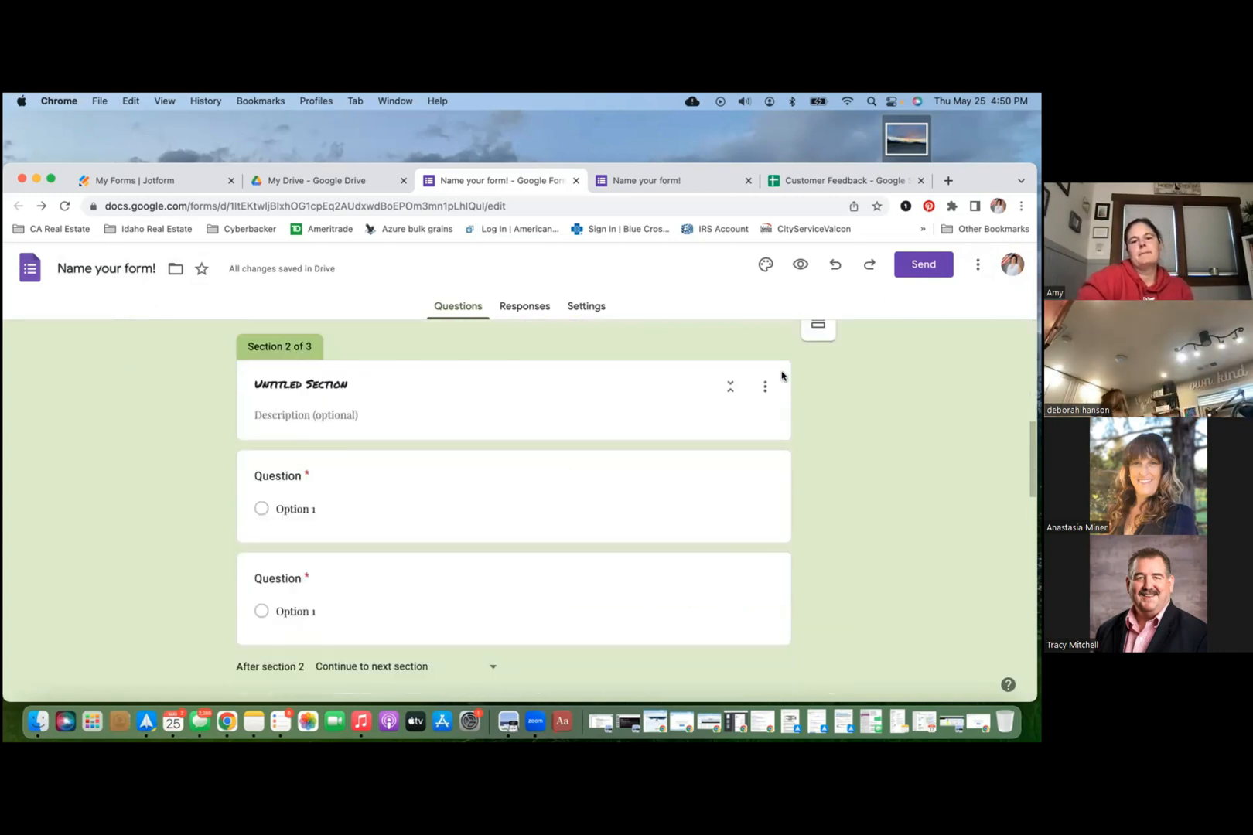
pyautogui.scroll(17, 782, 376)
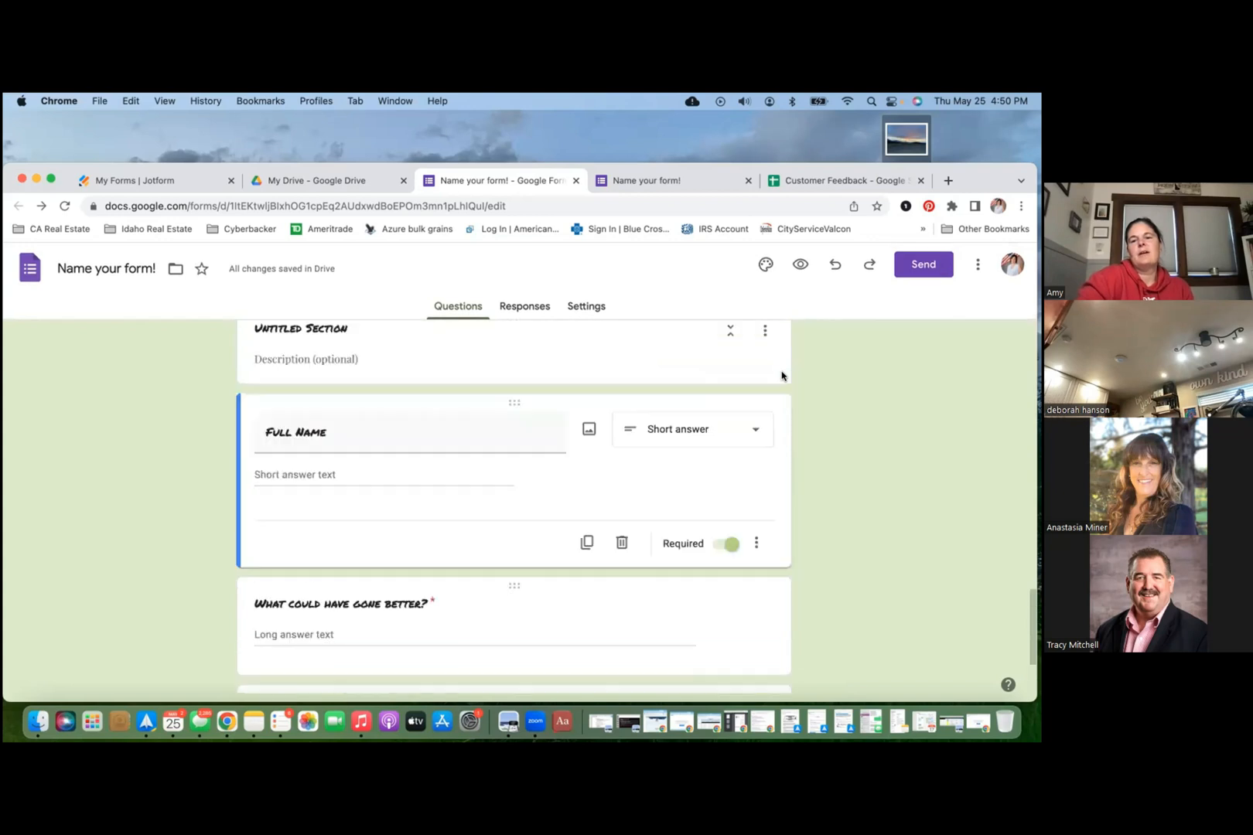